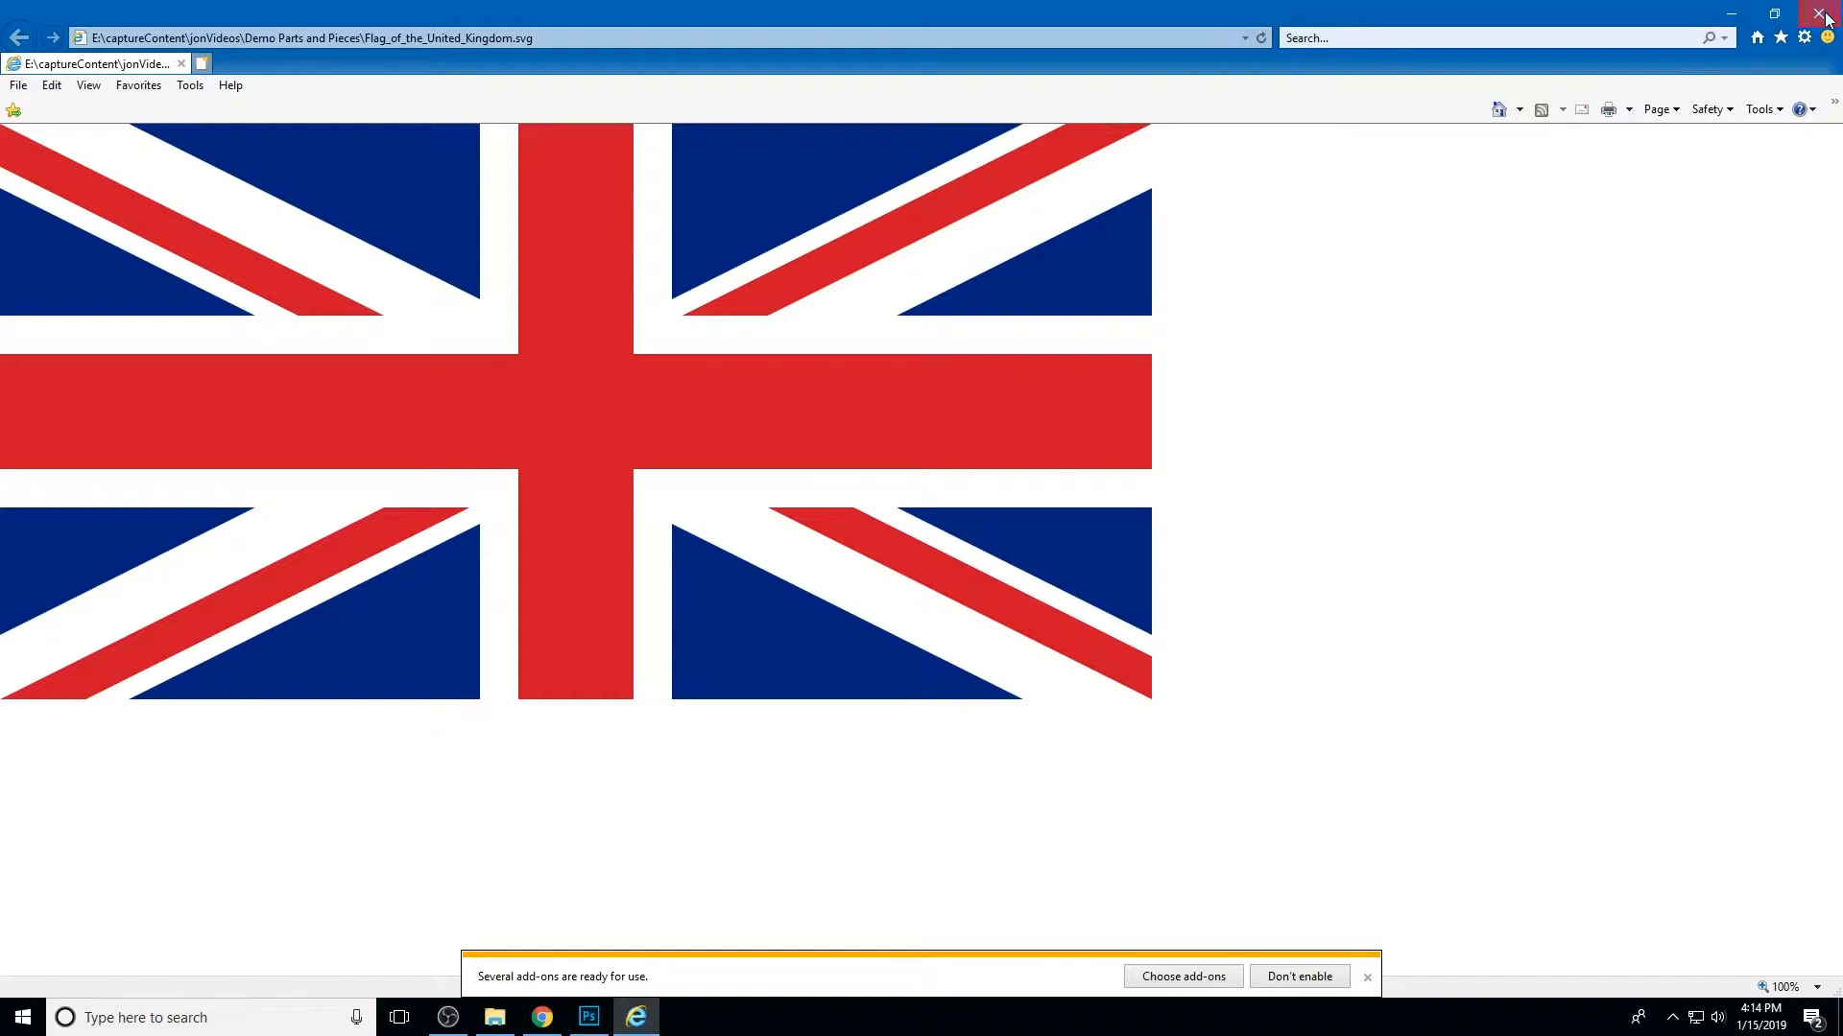
# Close the browser preview of the flag and open the Yawn layer's Demo_Lady_Top_Diffuse texture for editing in Photoshop
pyautogui.click(1822, 14)
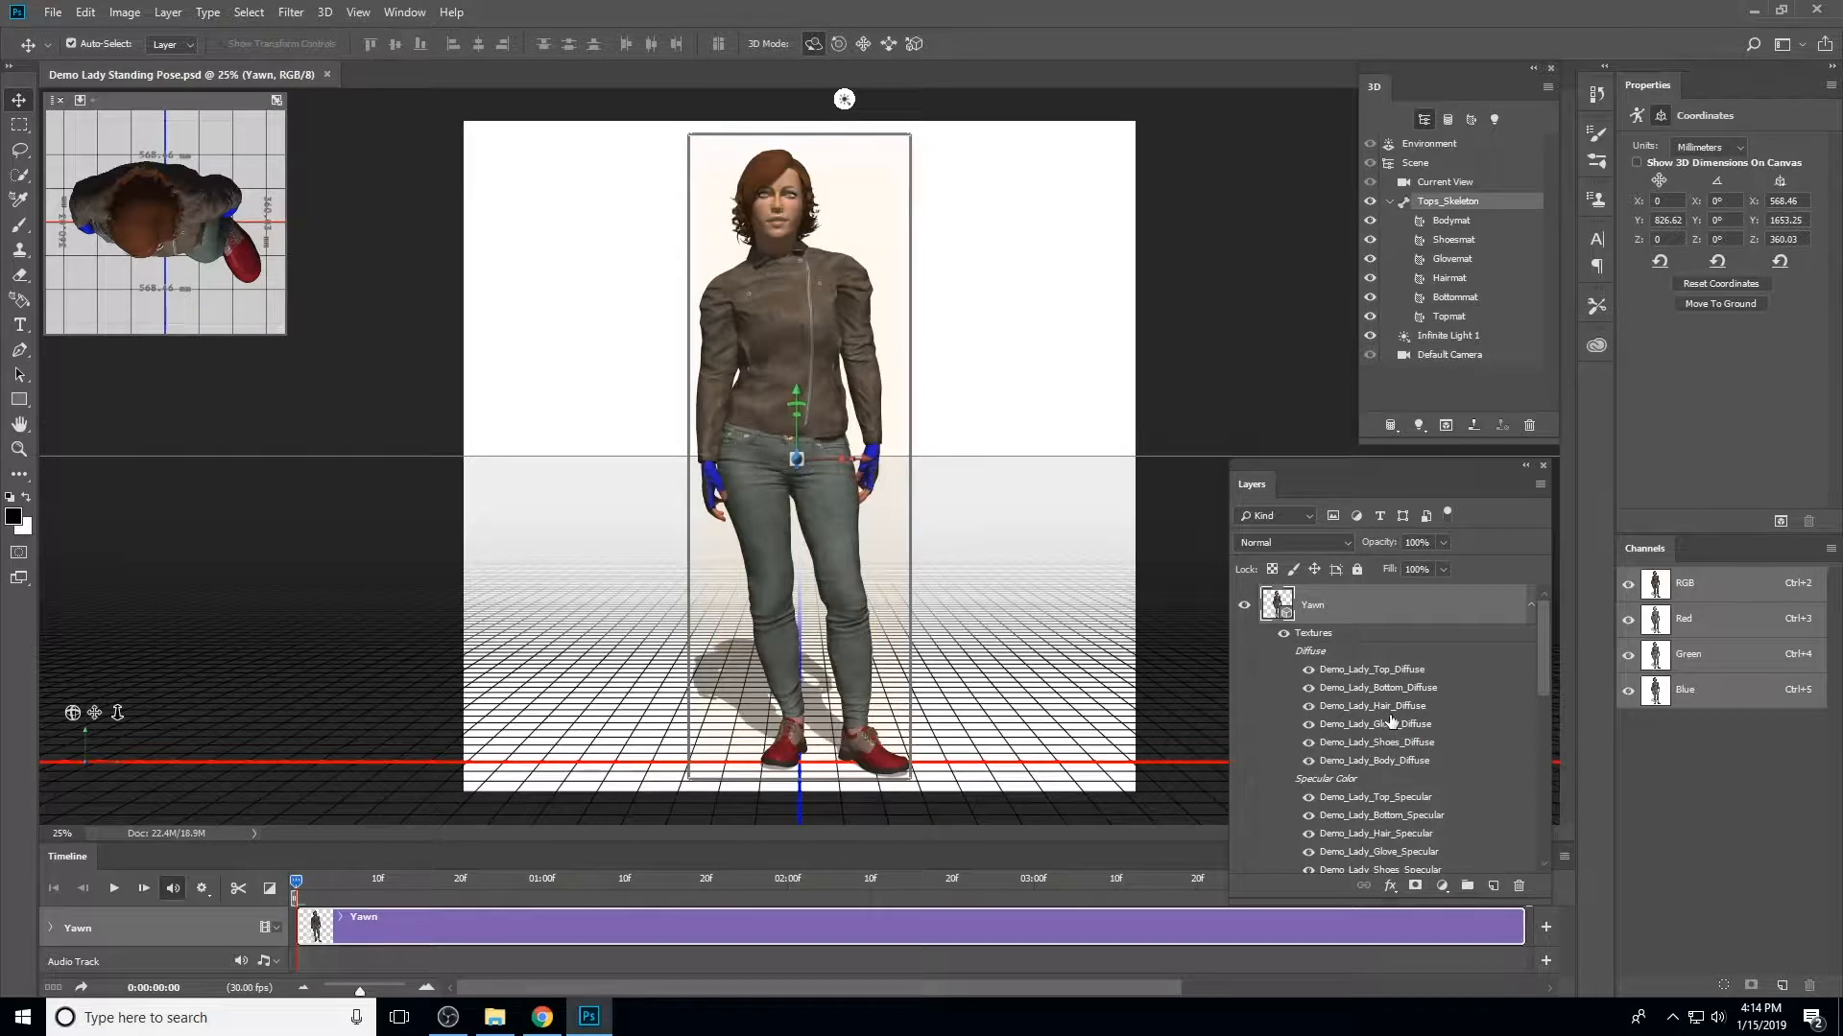
pyautogui.moveTo(1402, 716)
pyautogui.doubleClick(1371, 669)
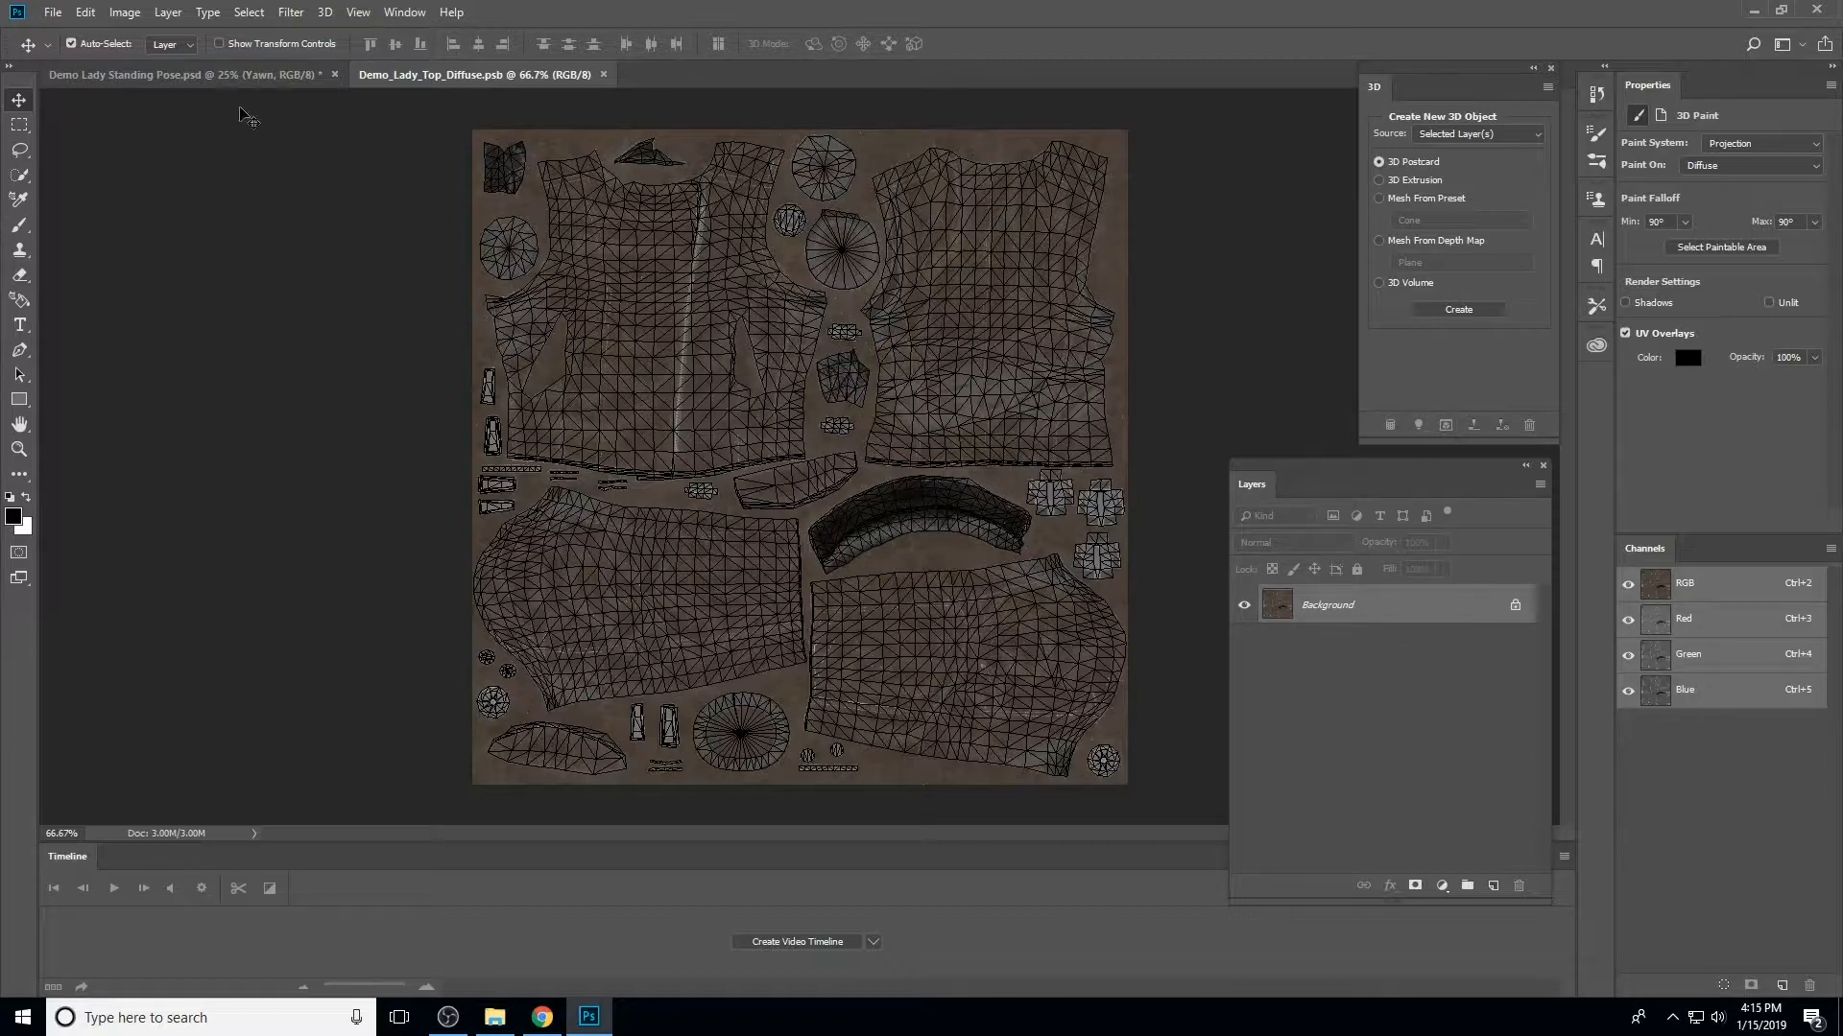
# Place Flag_of_the_United_Kingdom.svg into the top's diffuse texture as an embedded object
pyautogui.click(53, 11)
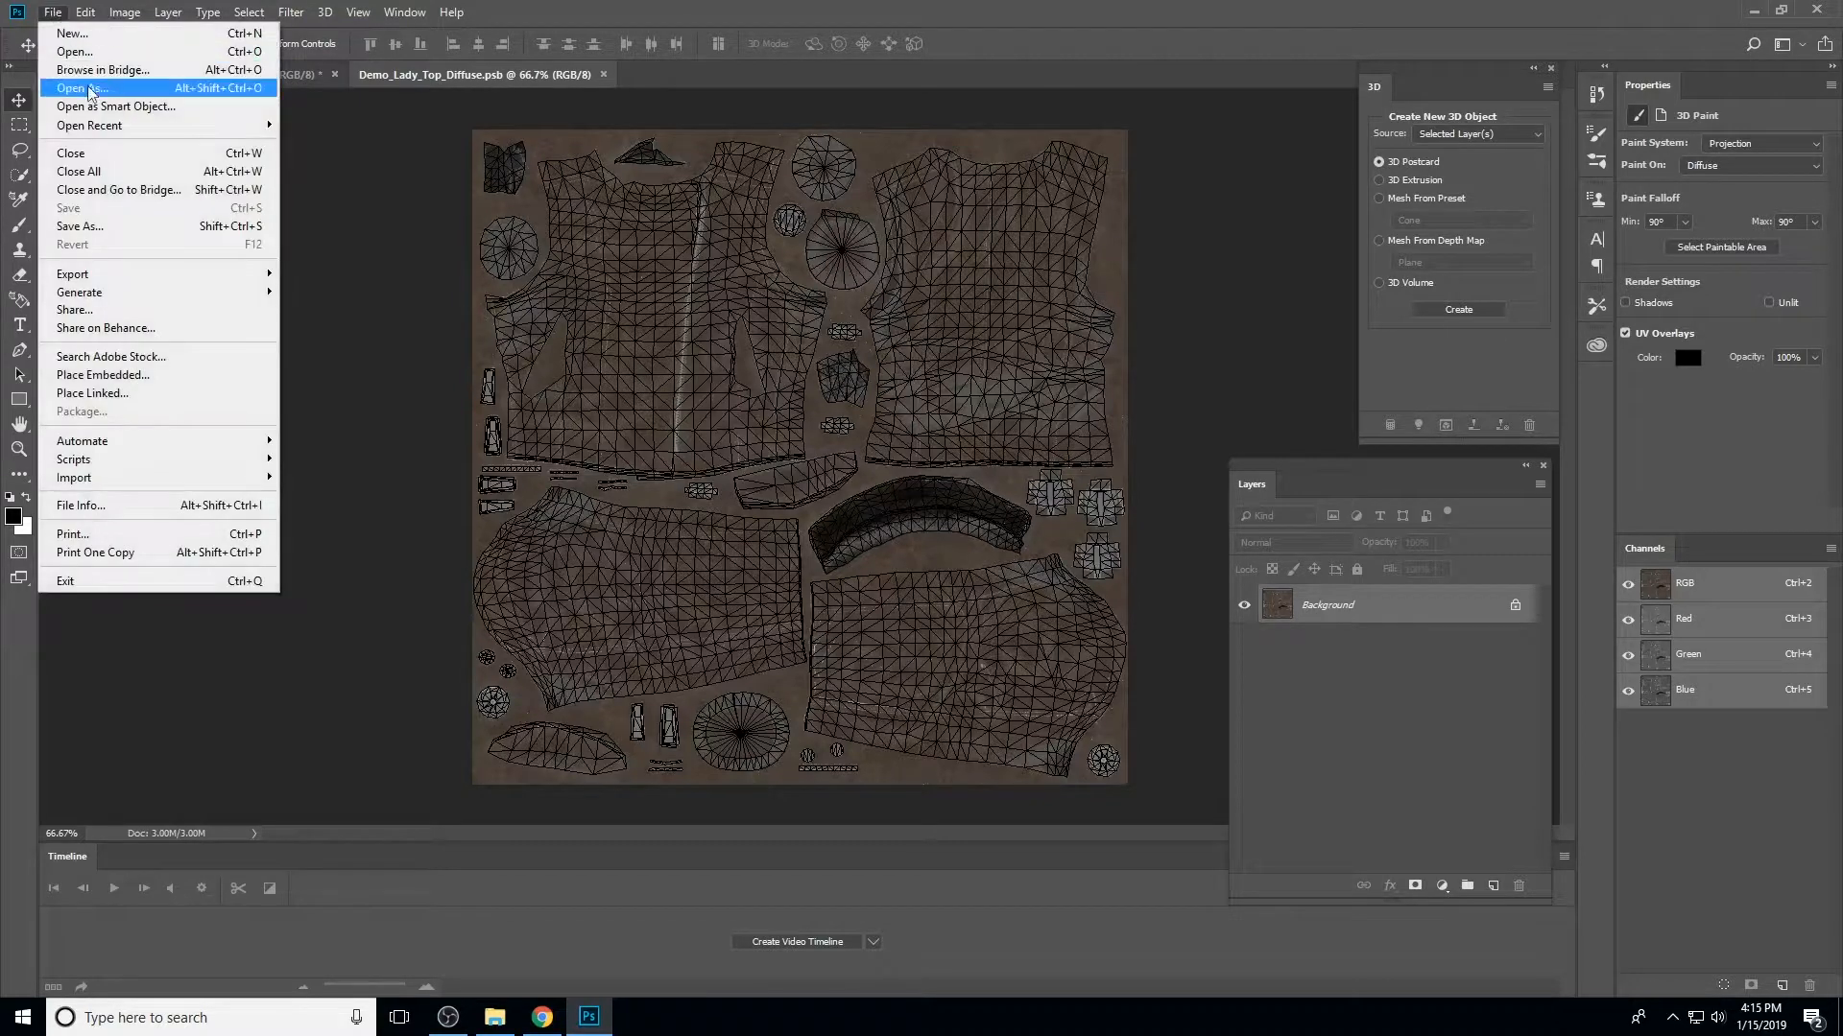
pyautogui.click(117, 375)
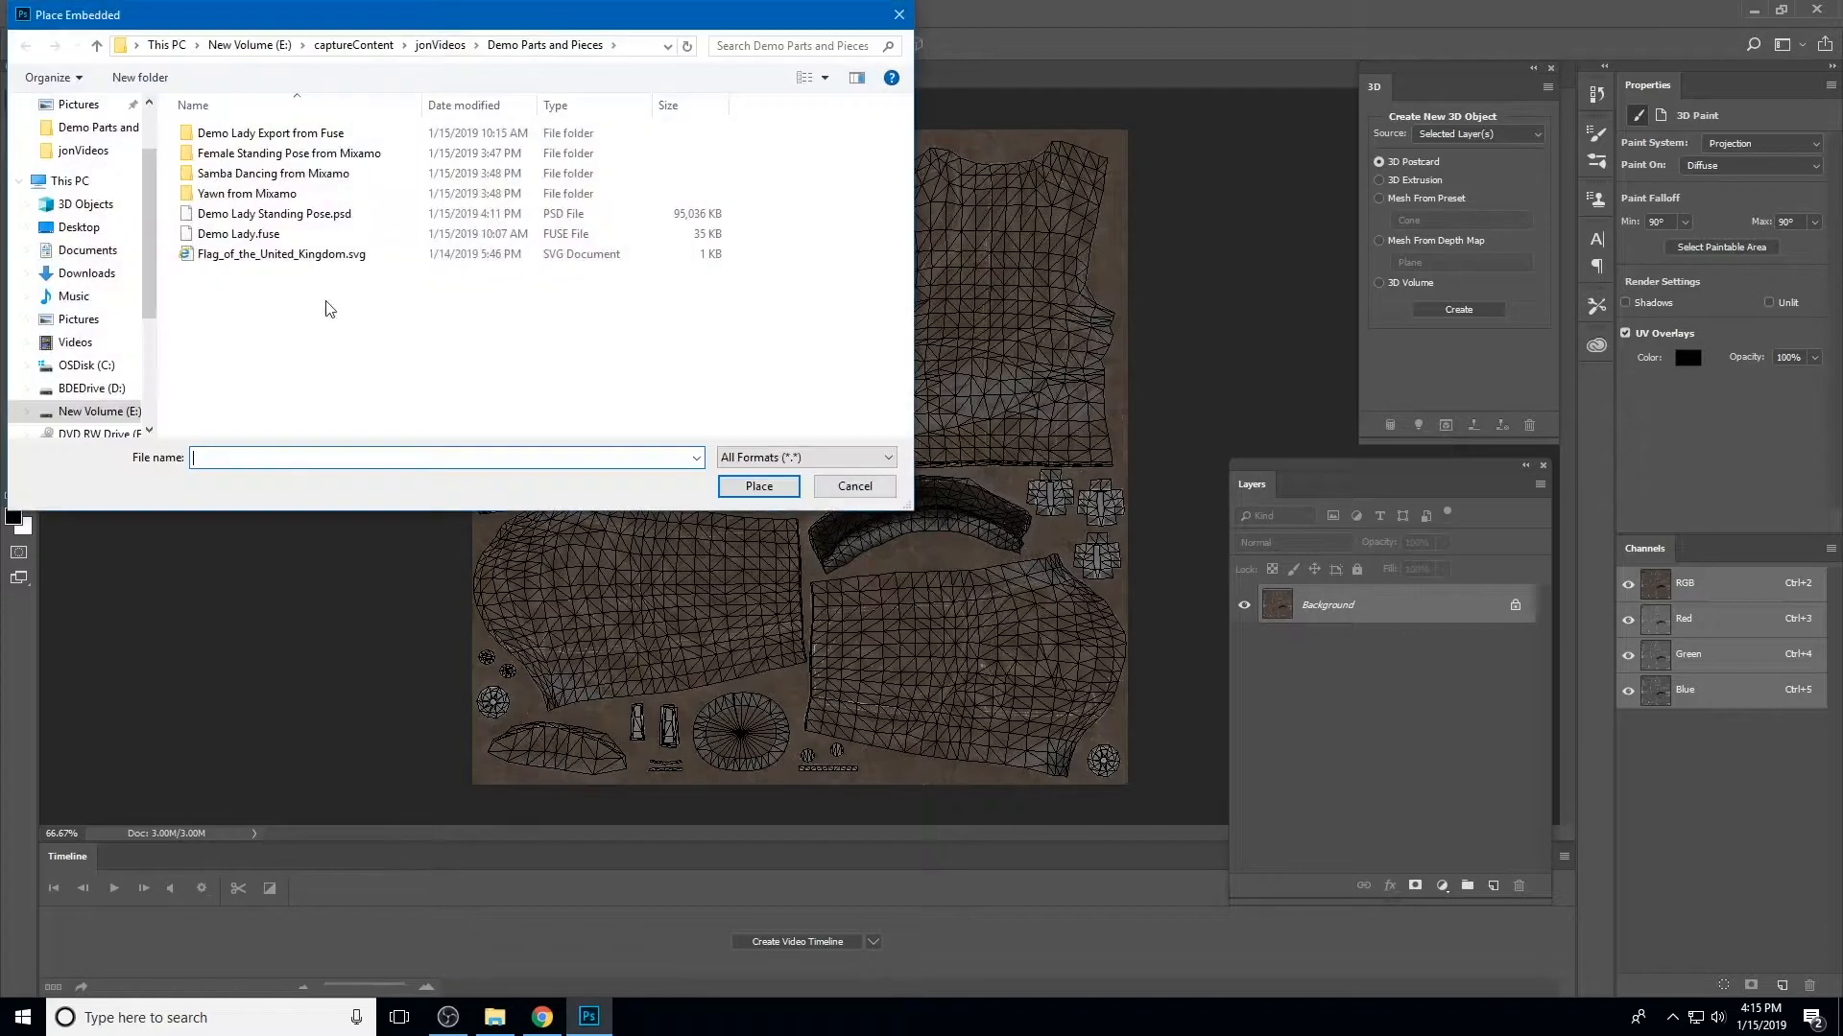
pyautogui.click(322, 259)
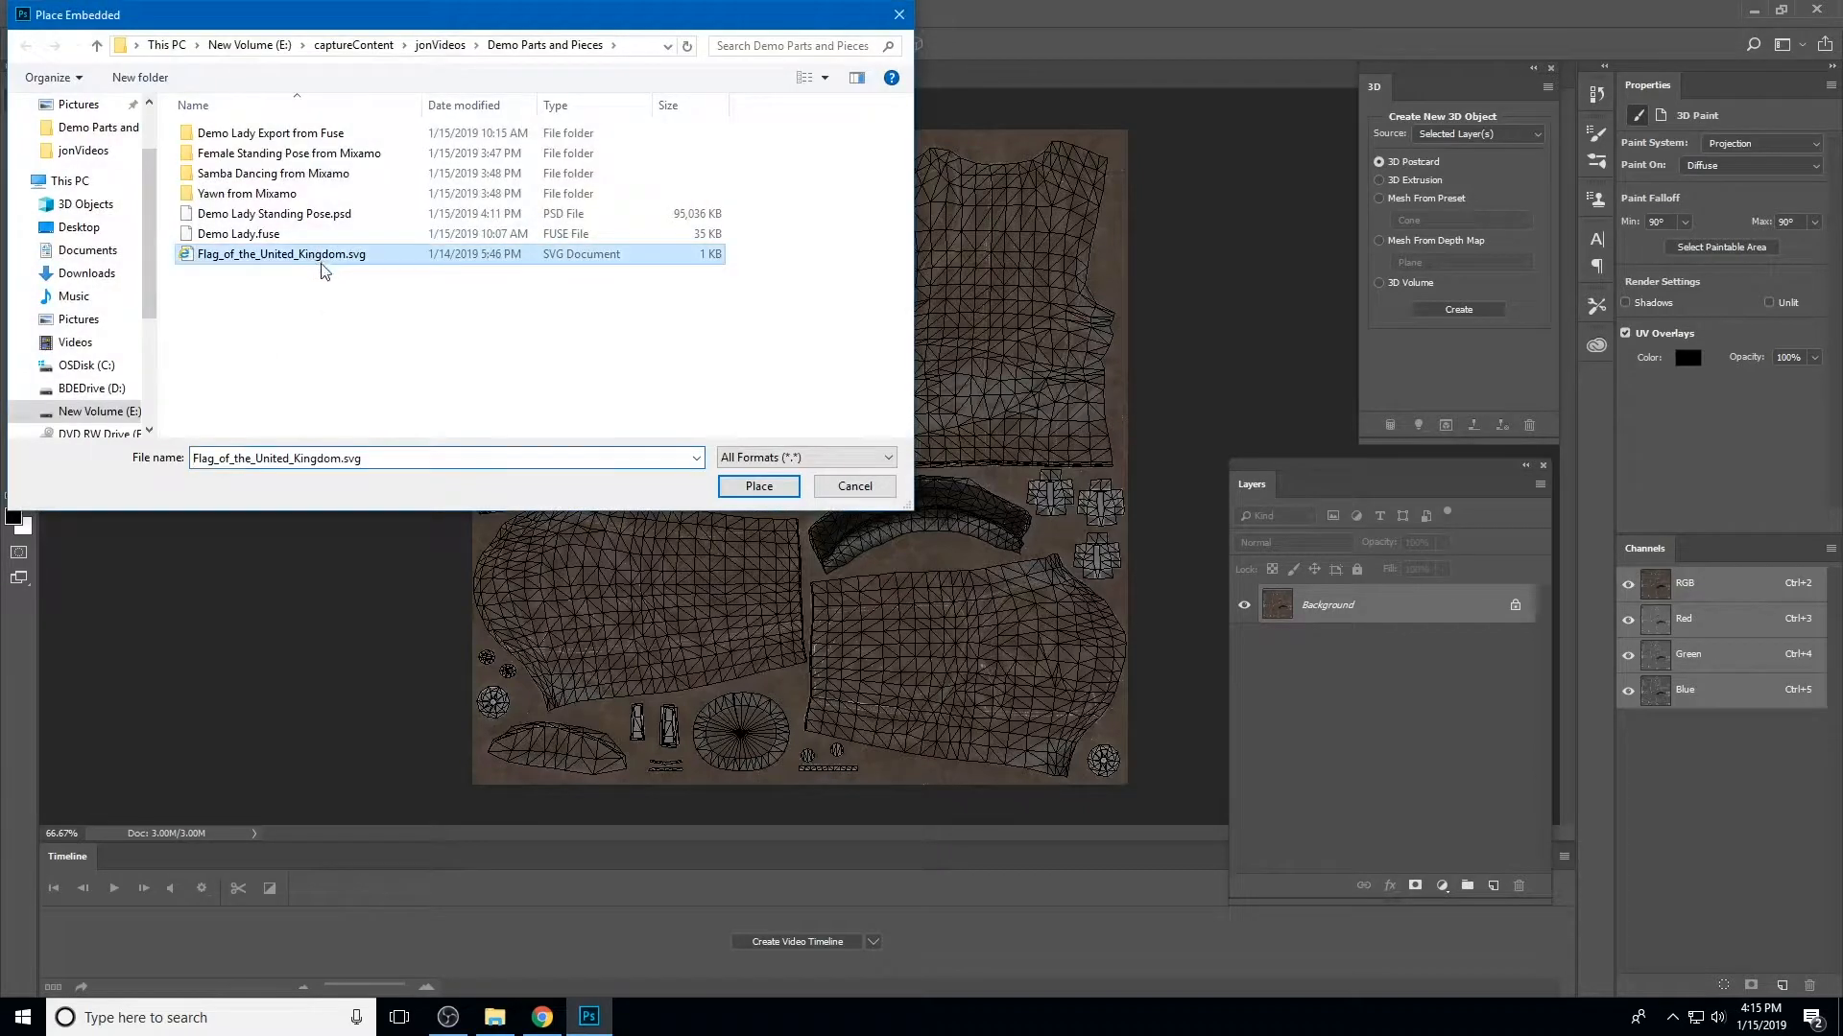
pyautogui.click(758, 487)
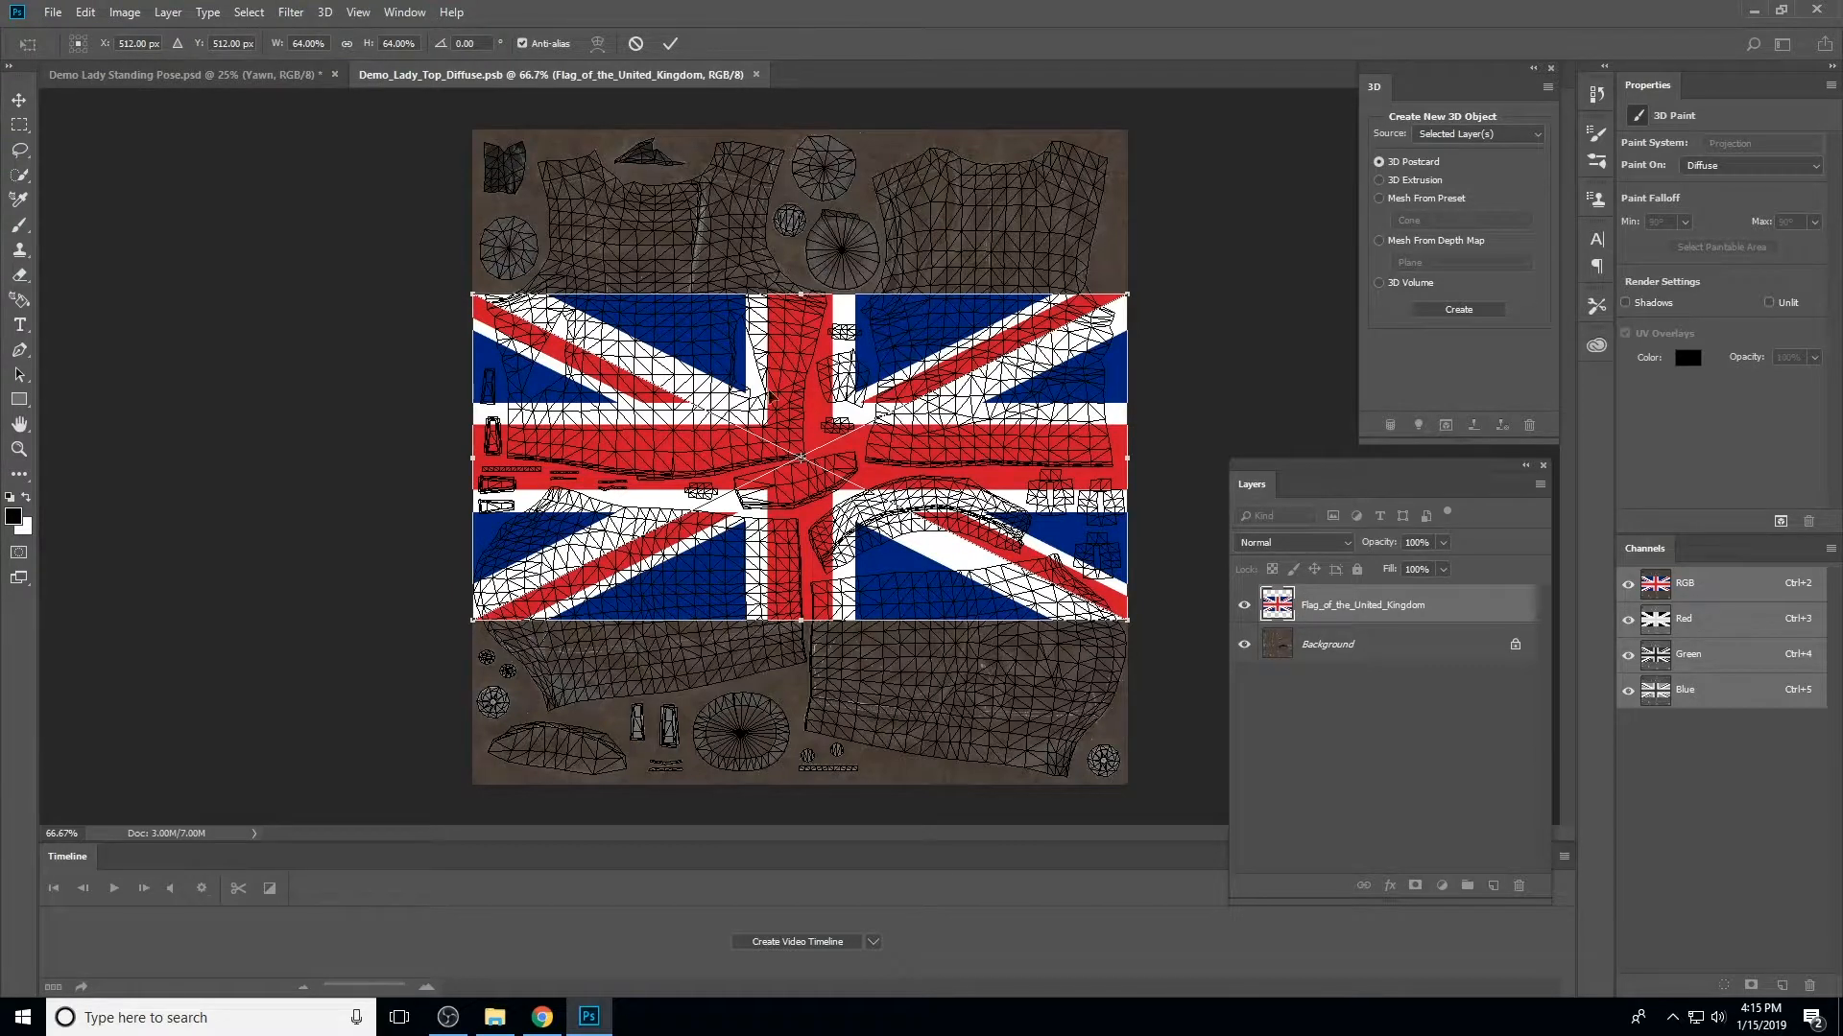
# Rotate the flag to about -9°, scale it to about 75% by 78%, and position it over the top's front and back panels
pyautogui.moveTo(469, 278); pyautogui.dragTo(439, 368)
pyautogui.moveTo(1084, 218)
pyautogui.mouseDown()
pyautogui.moveTo(1094, 192)
pyautogui.moveTo(1060, 187)
pyautogui.moveTo(1096, 210)
pyautogui.moveTo(1090, 196)
pyautogui.mouseUp()
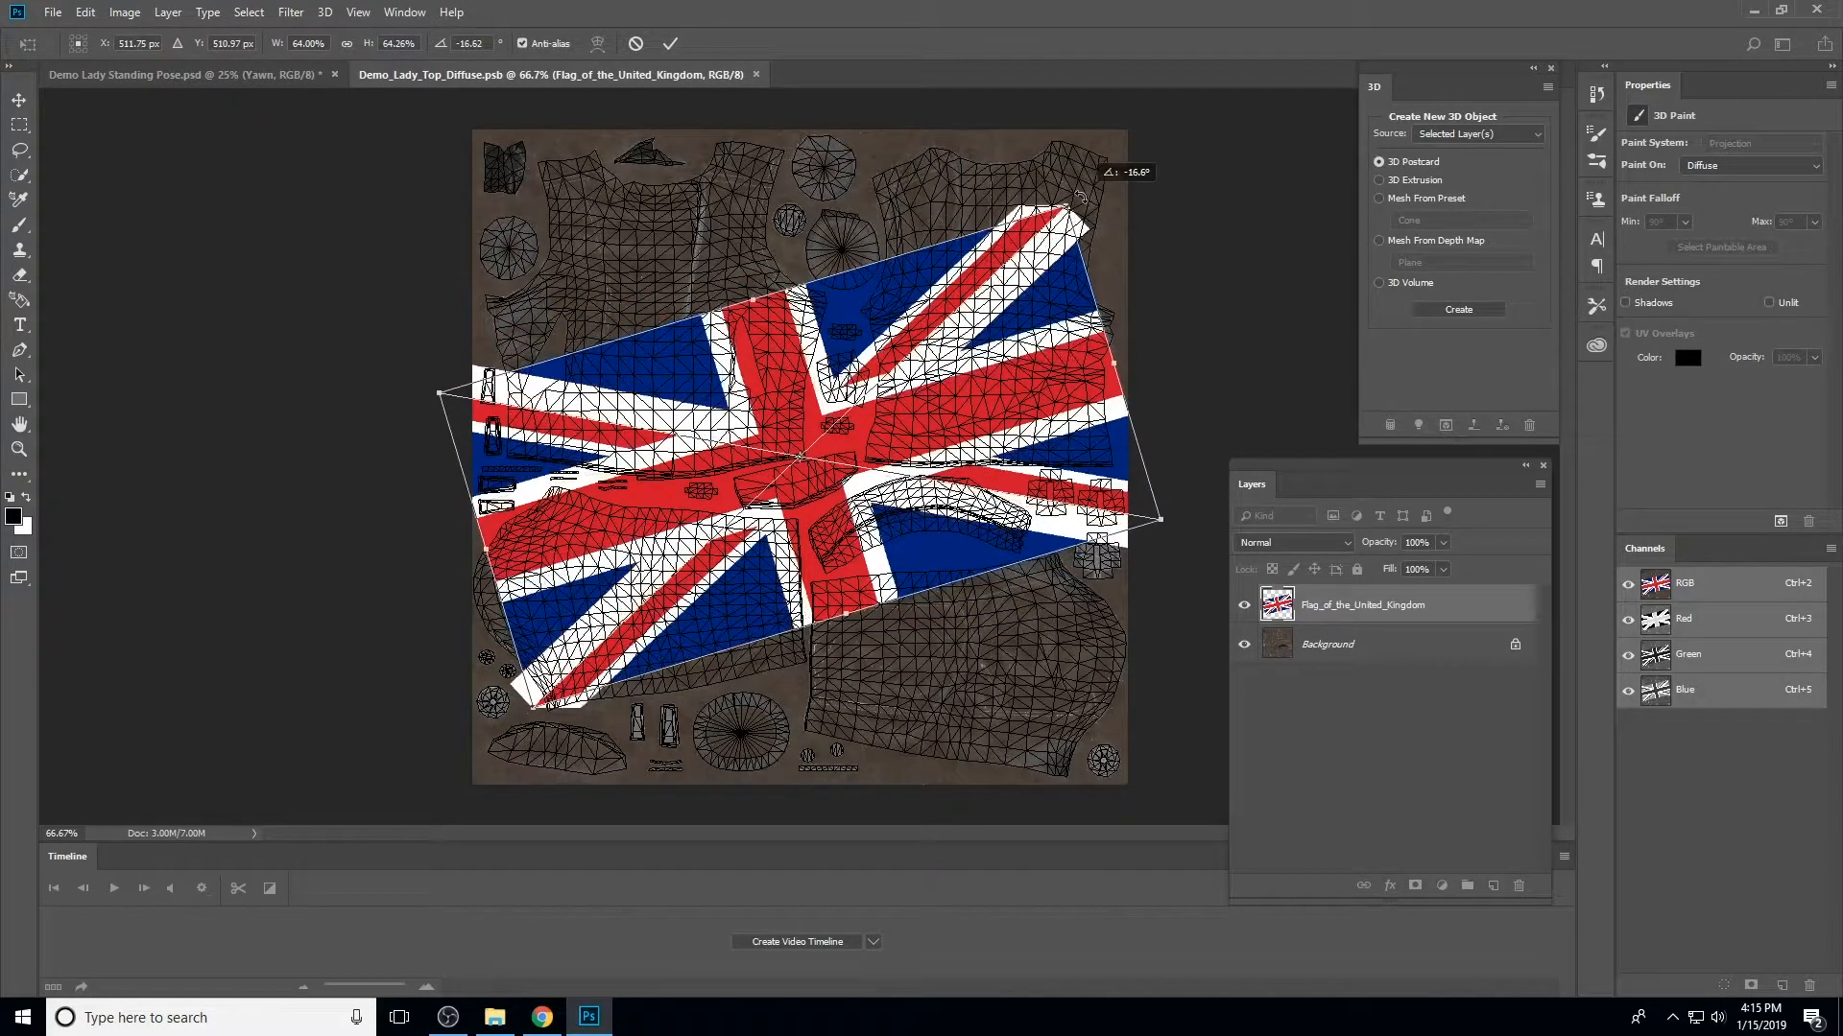
pyautogui.moveTo(1011, 419); pyautogui.dragTo(950, 234)
pyautogui.moveTo(1104, 338); pyautogui.dragTo(1032, 299)
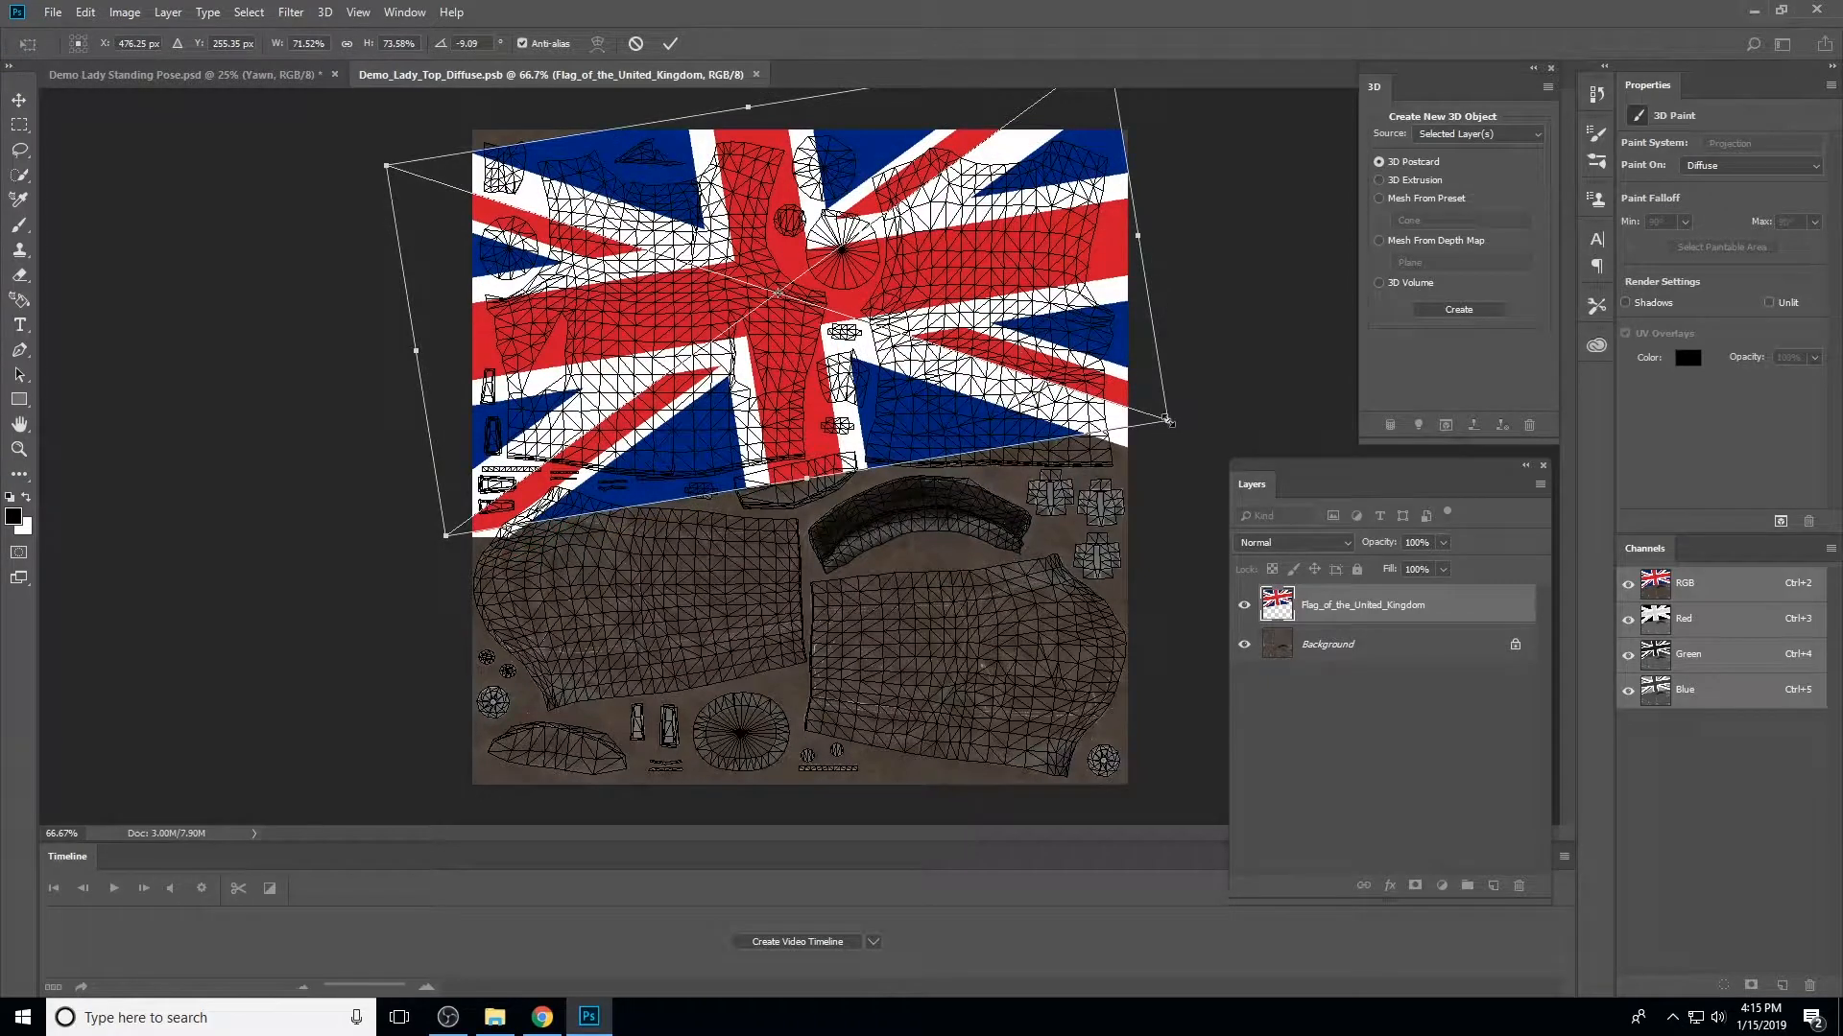
pyautogui.moveTo(1168, 420); pyautogui.dragTo(1203, 439)
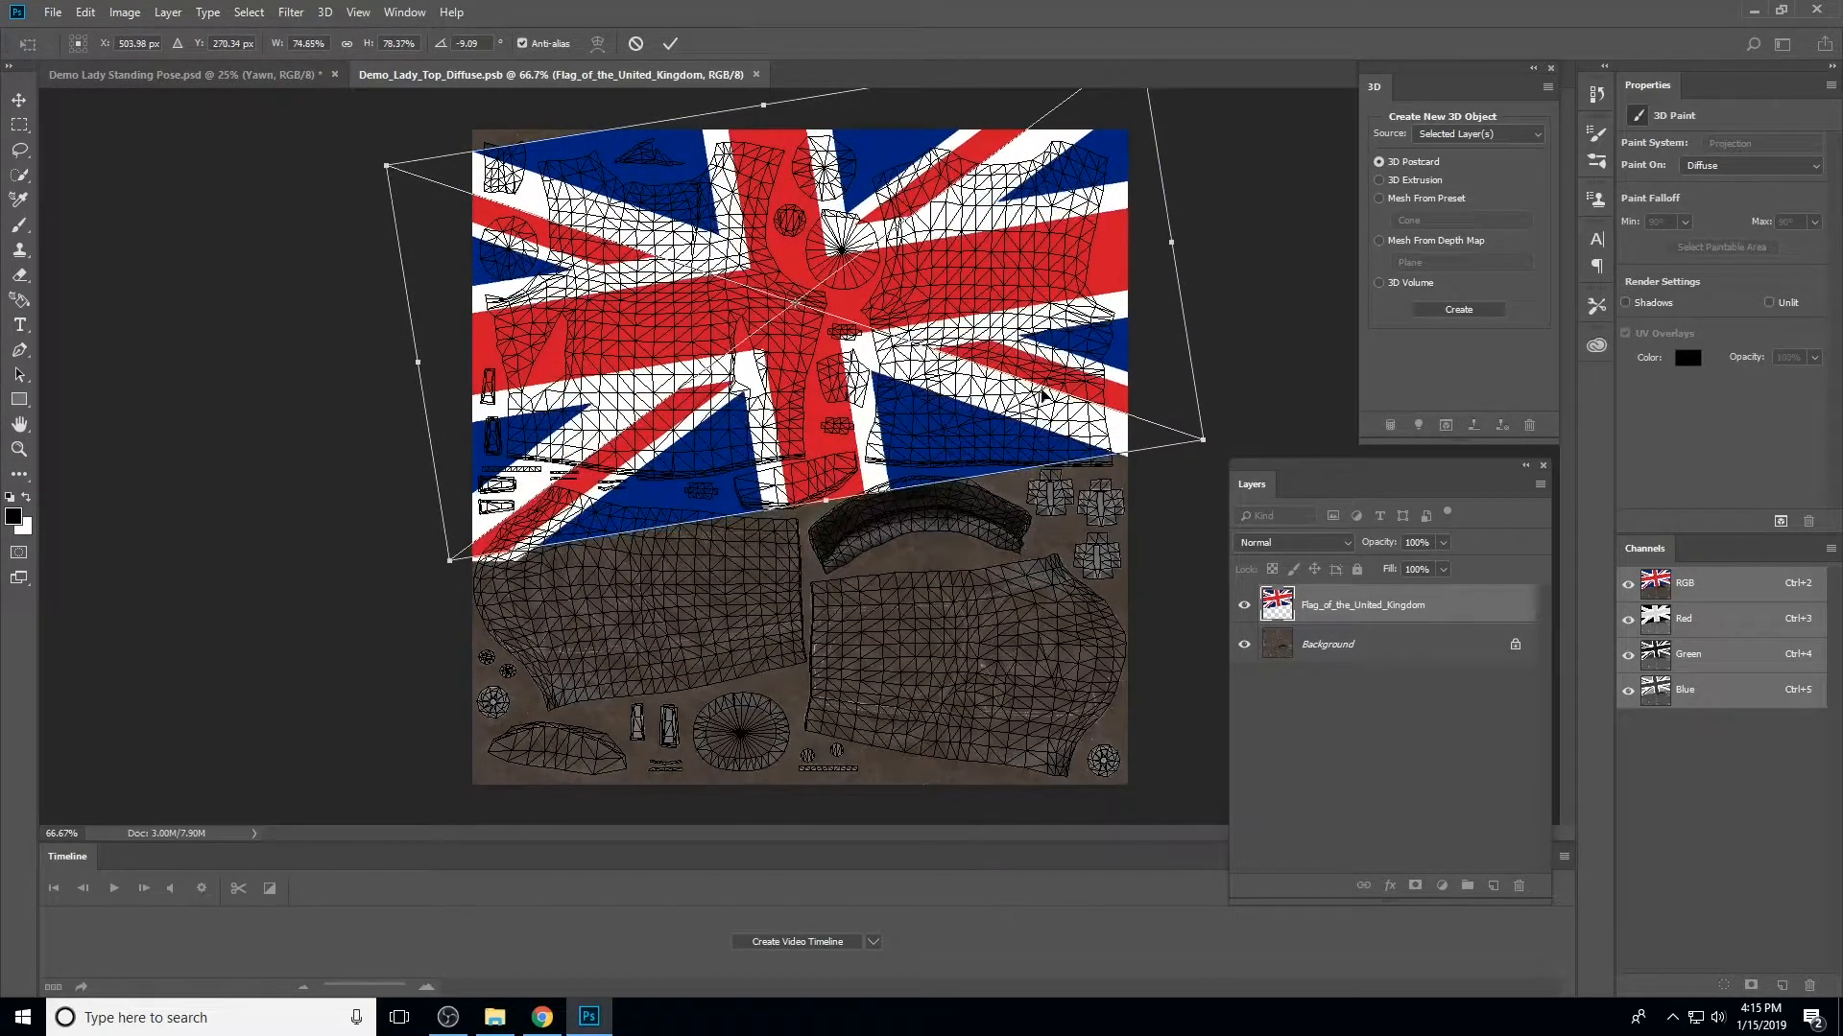
pyautogui.moveTo(1041, 395); pyautogui.dragTo(1008, 392)
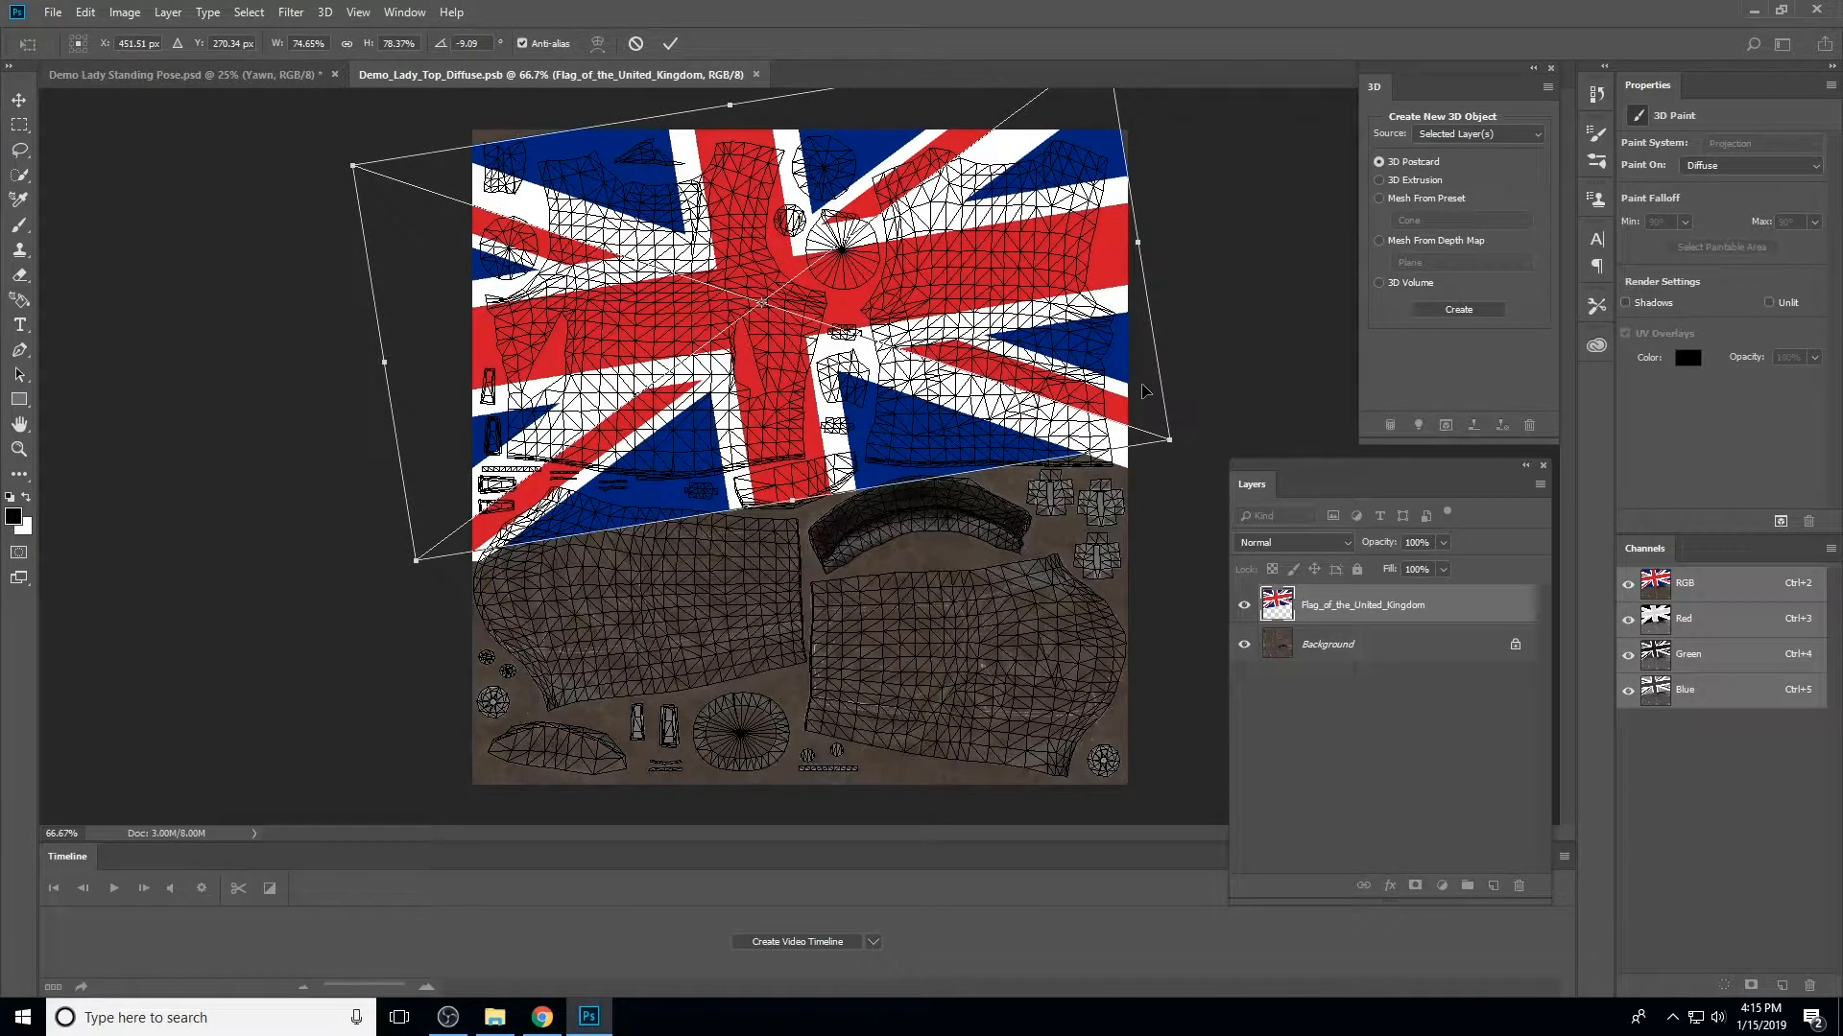
pyautogui.press('Return')
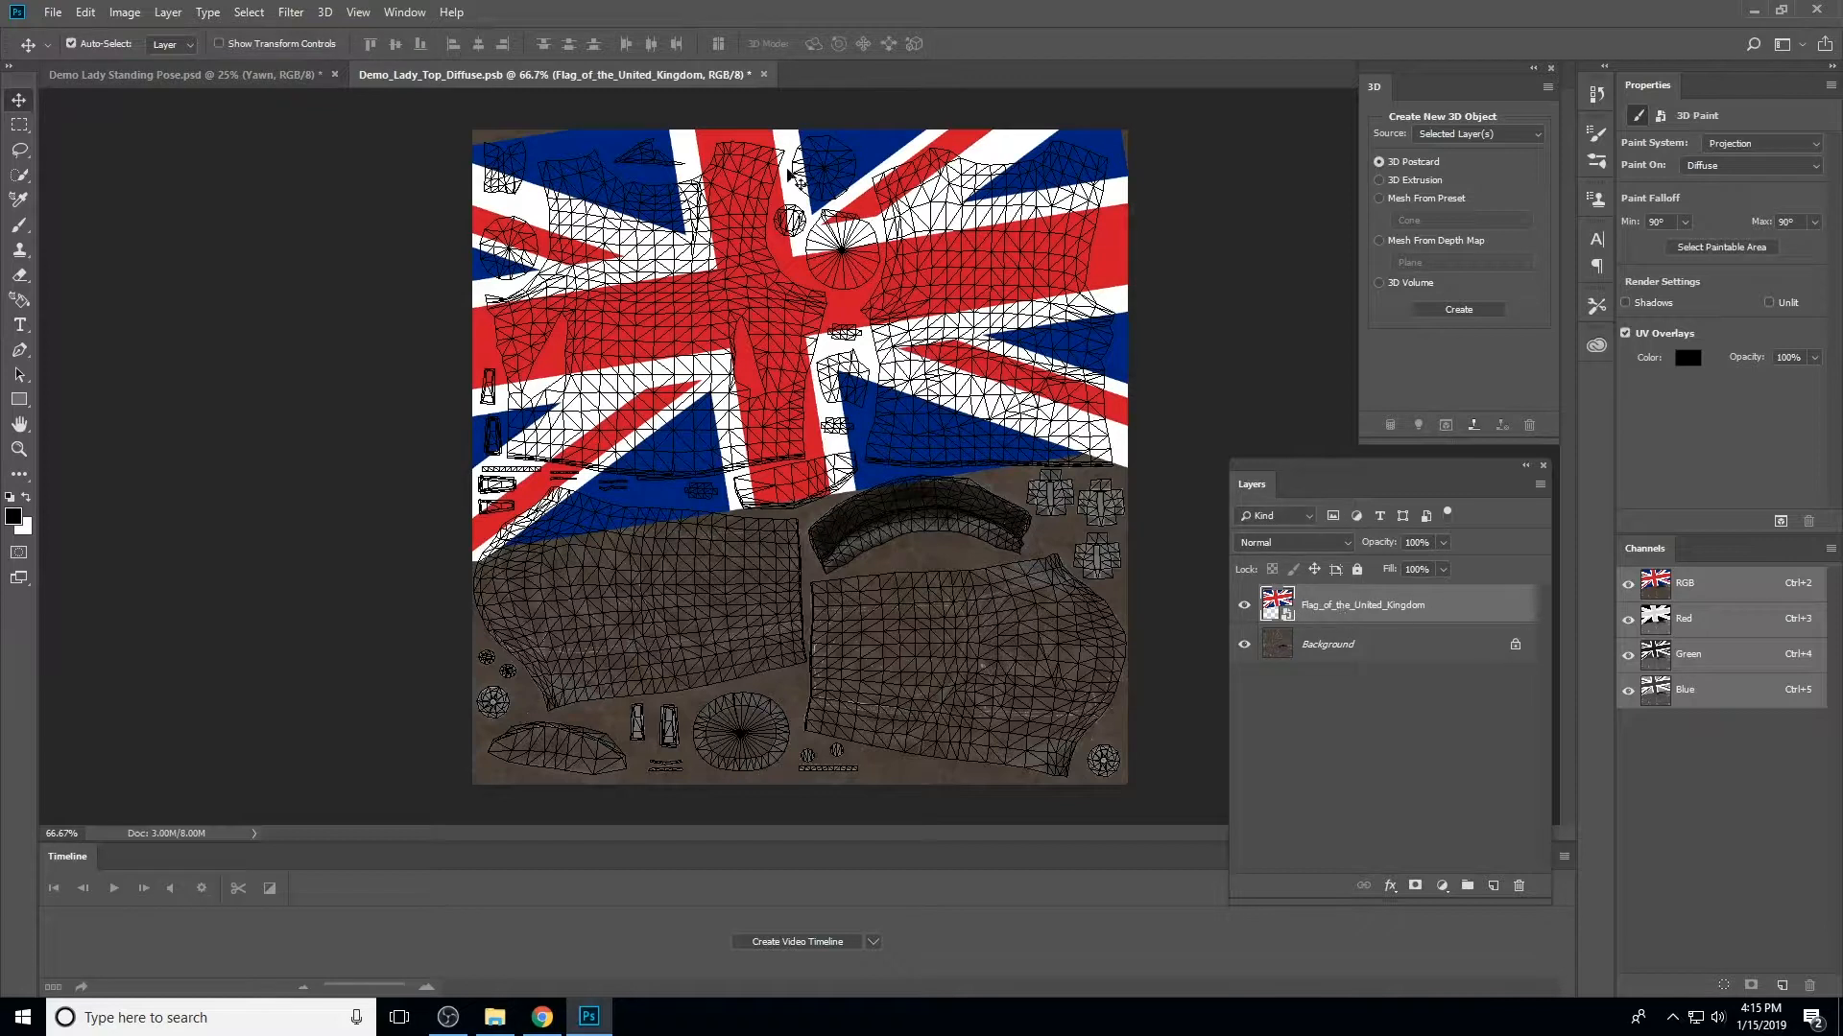
# Save the texture document with Maximize Compatibility and return to Demo Lady Standing Pose.psd
pyautogui.click(52, 12)
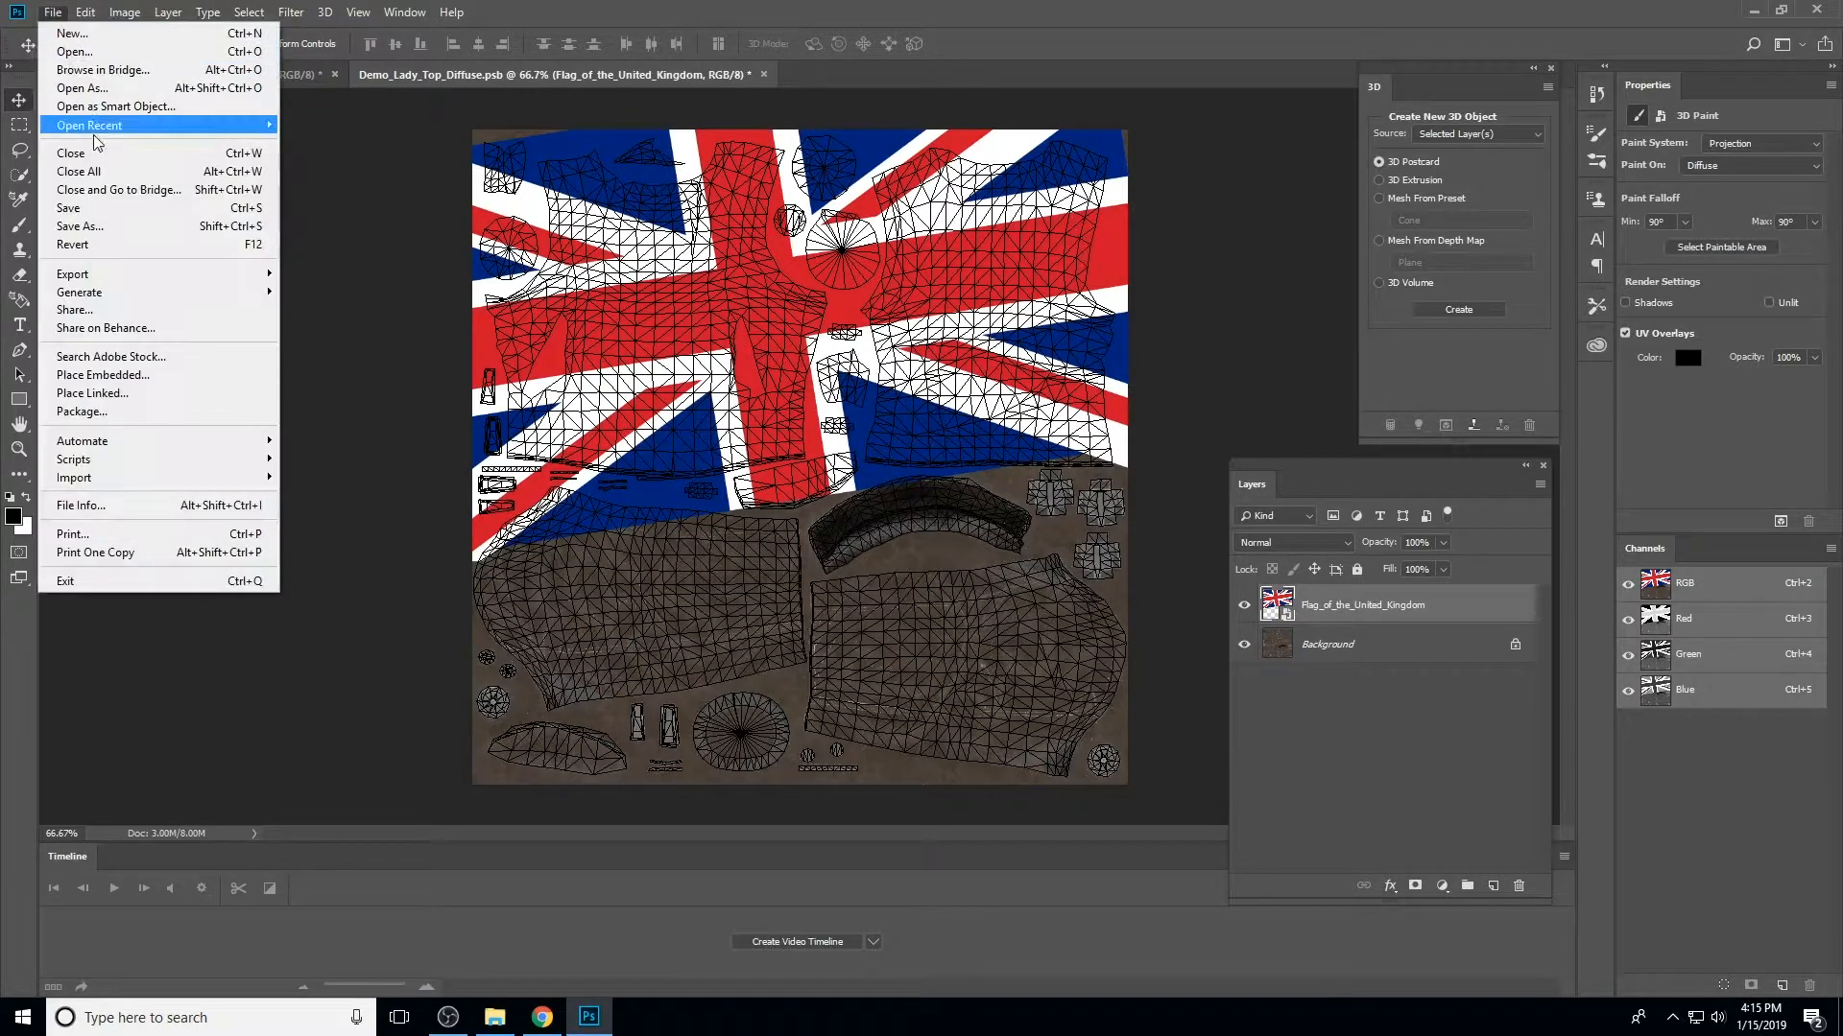
pyautogui.click(106, 210)
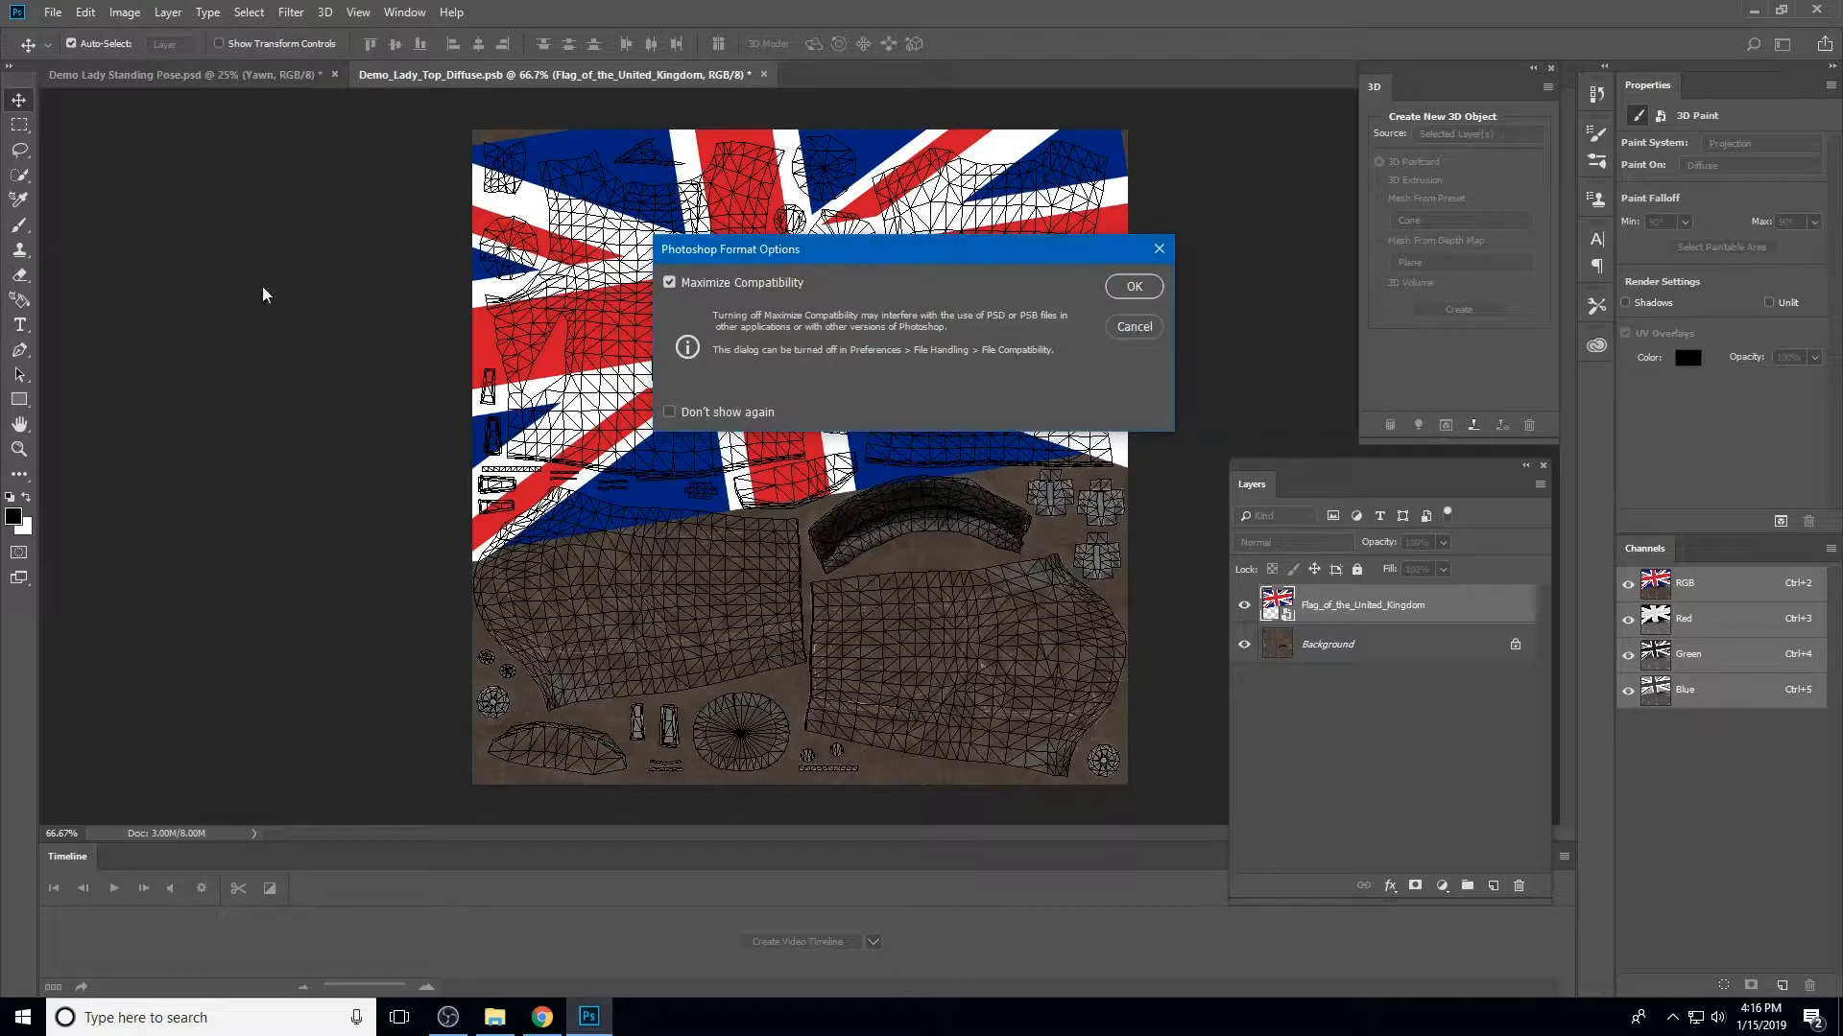
pyautogui.click(1134, 287)
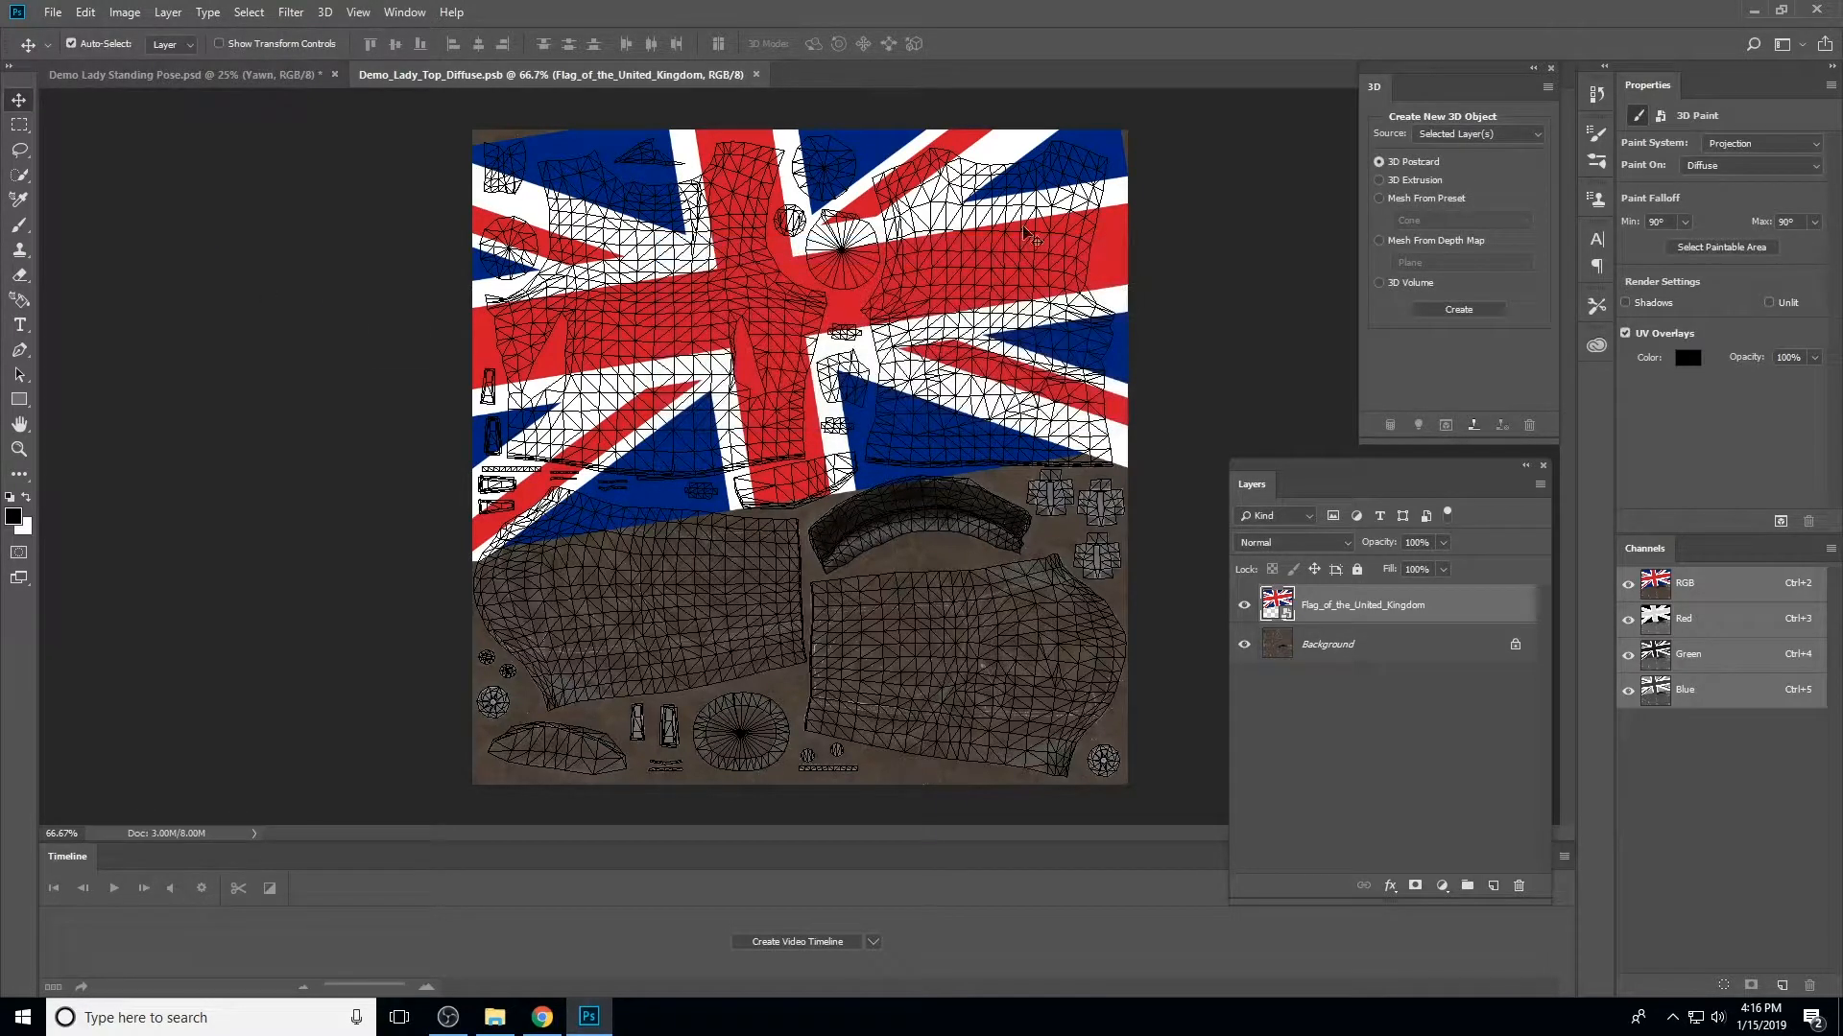
pyautogui.click(237, 77)
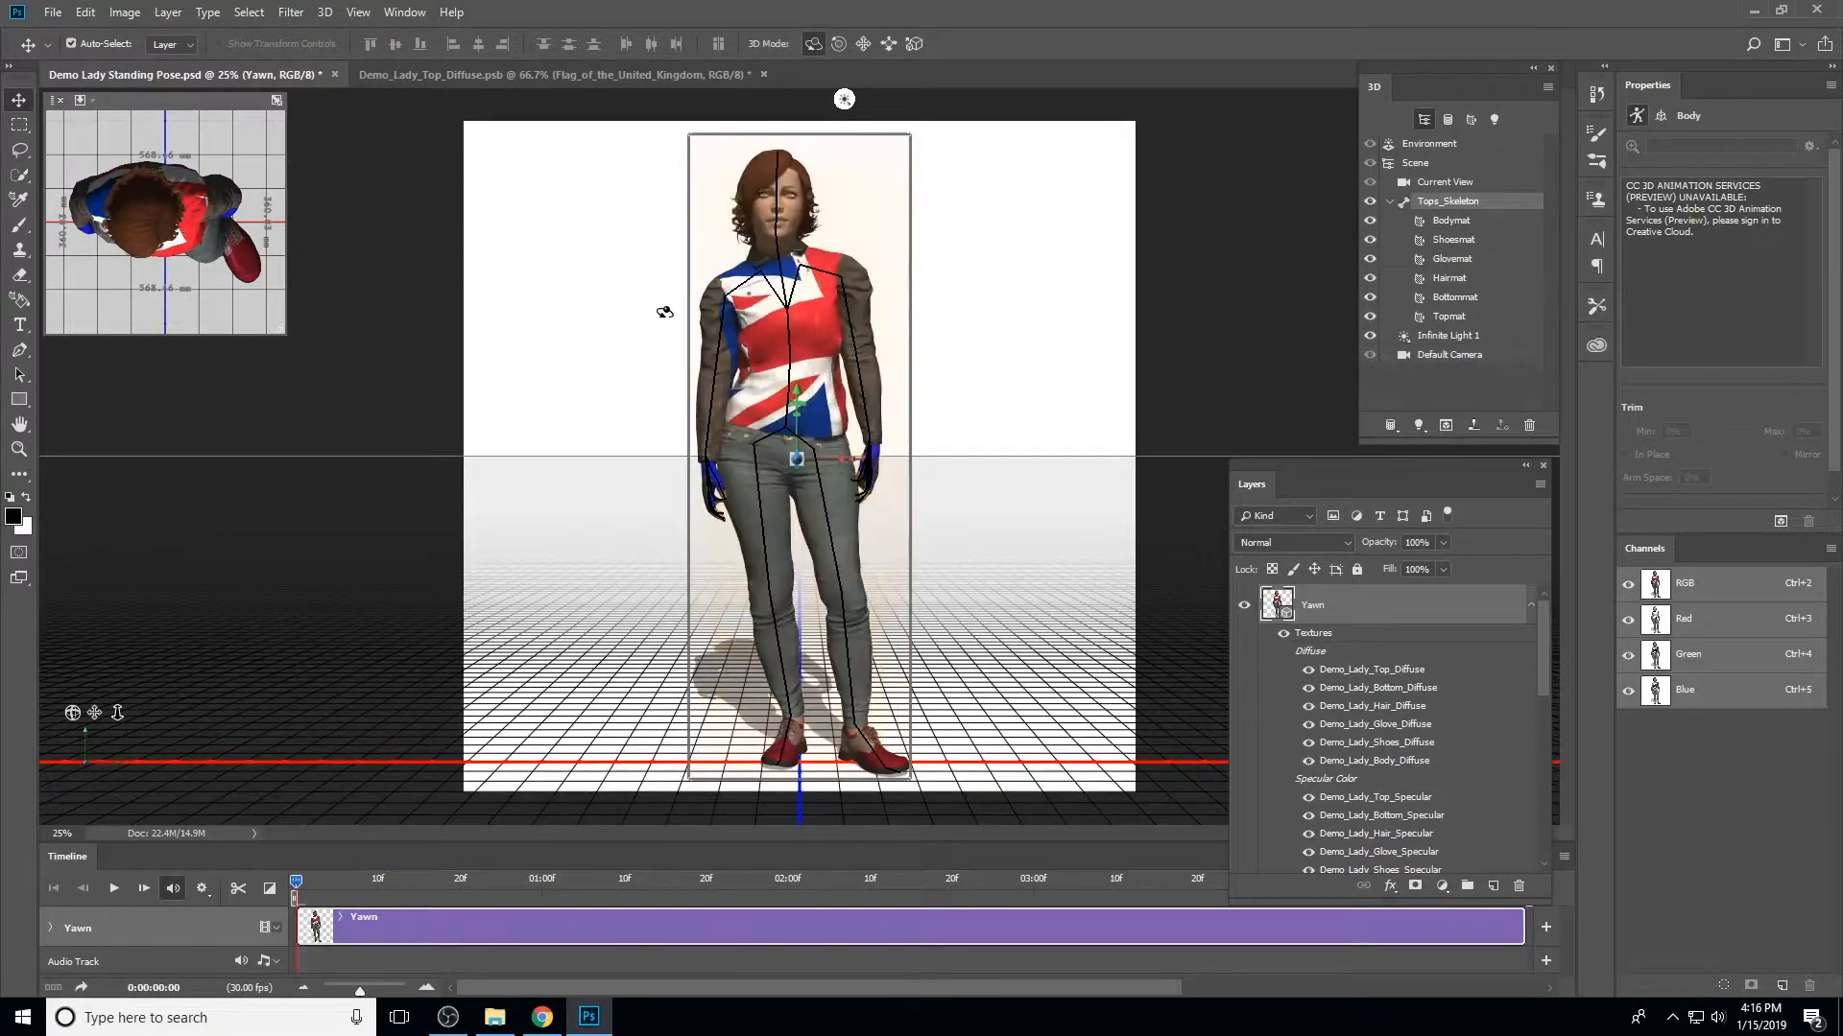
# Slide the 3D lady closer and move her so that her head and flag top fill the canvas
pyautogui.click(888, 44)
pyautogui.moveTo(759, 245); pyautogui.dragTo(1094, 567)
pyautogui.click(864, 43)
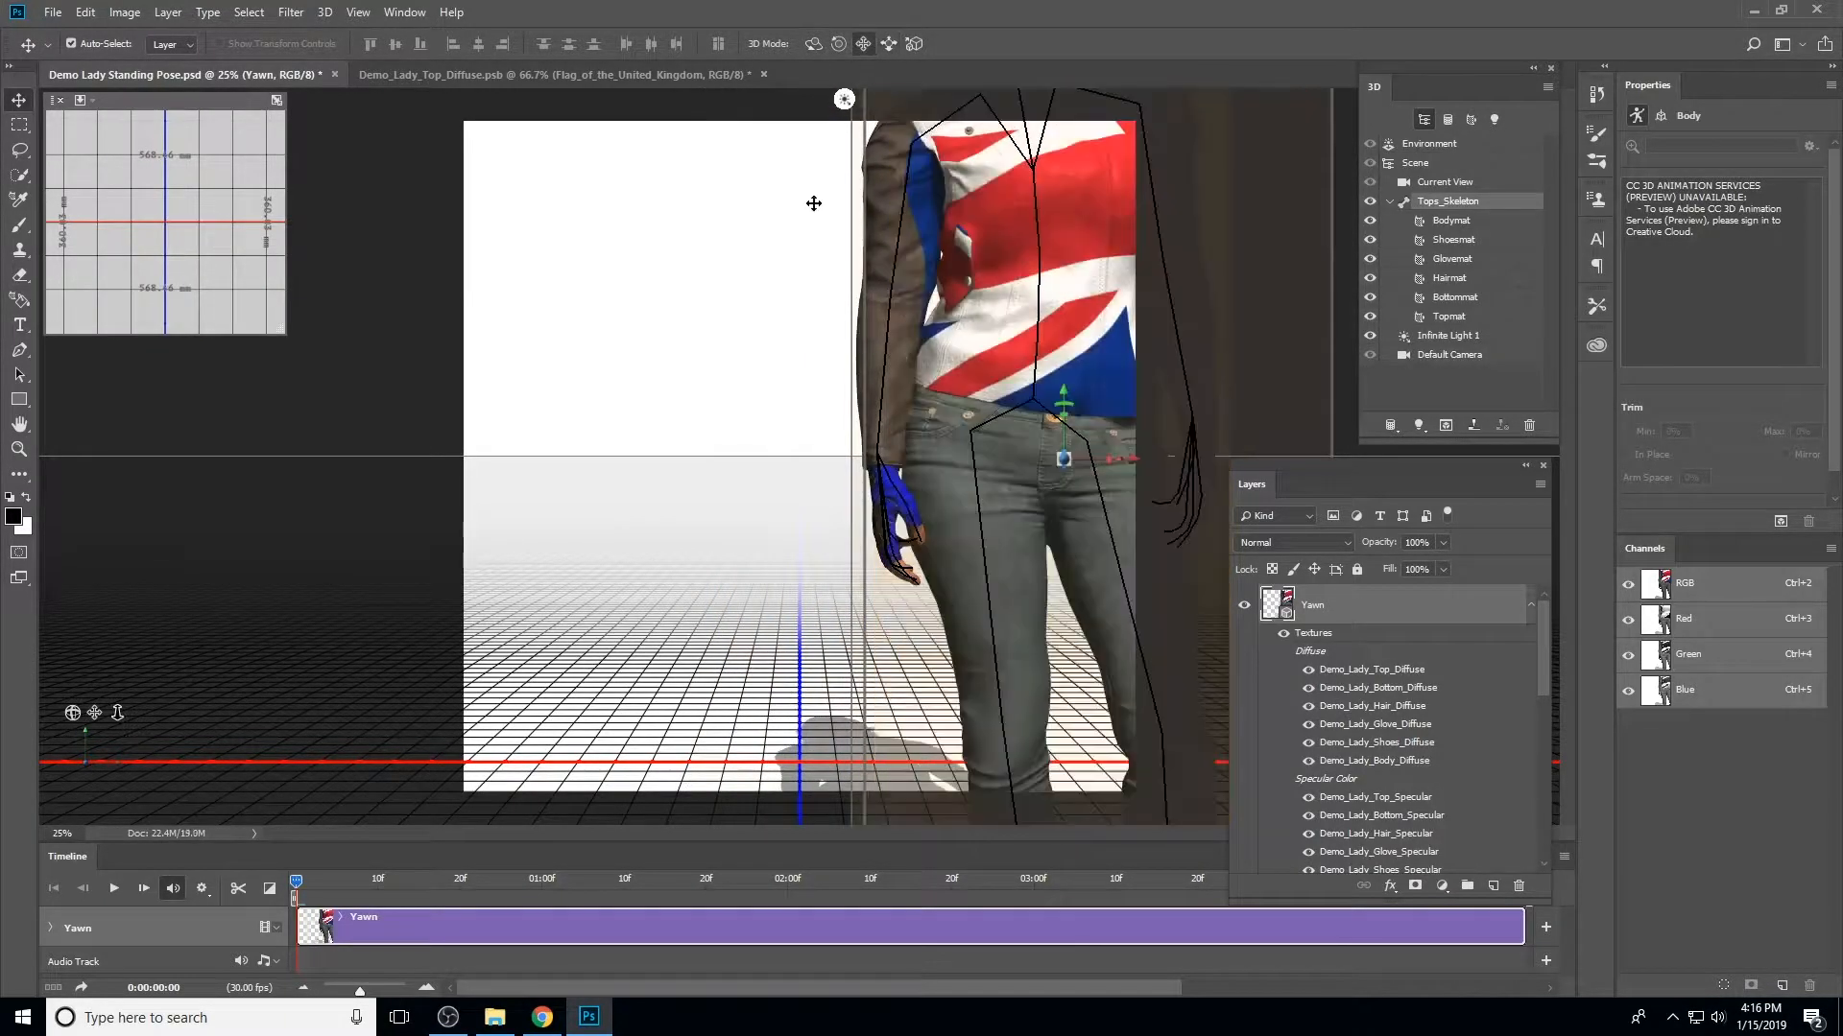
pyautogui.moveTo(814, 204); pyautogui.dragTo(654, 379)
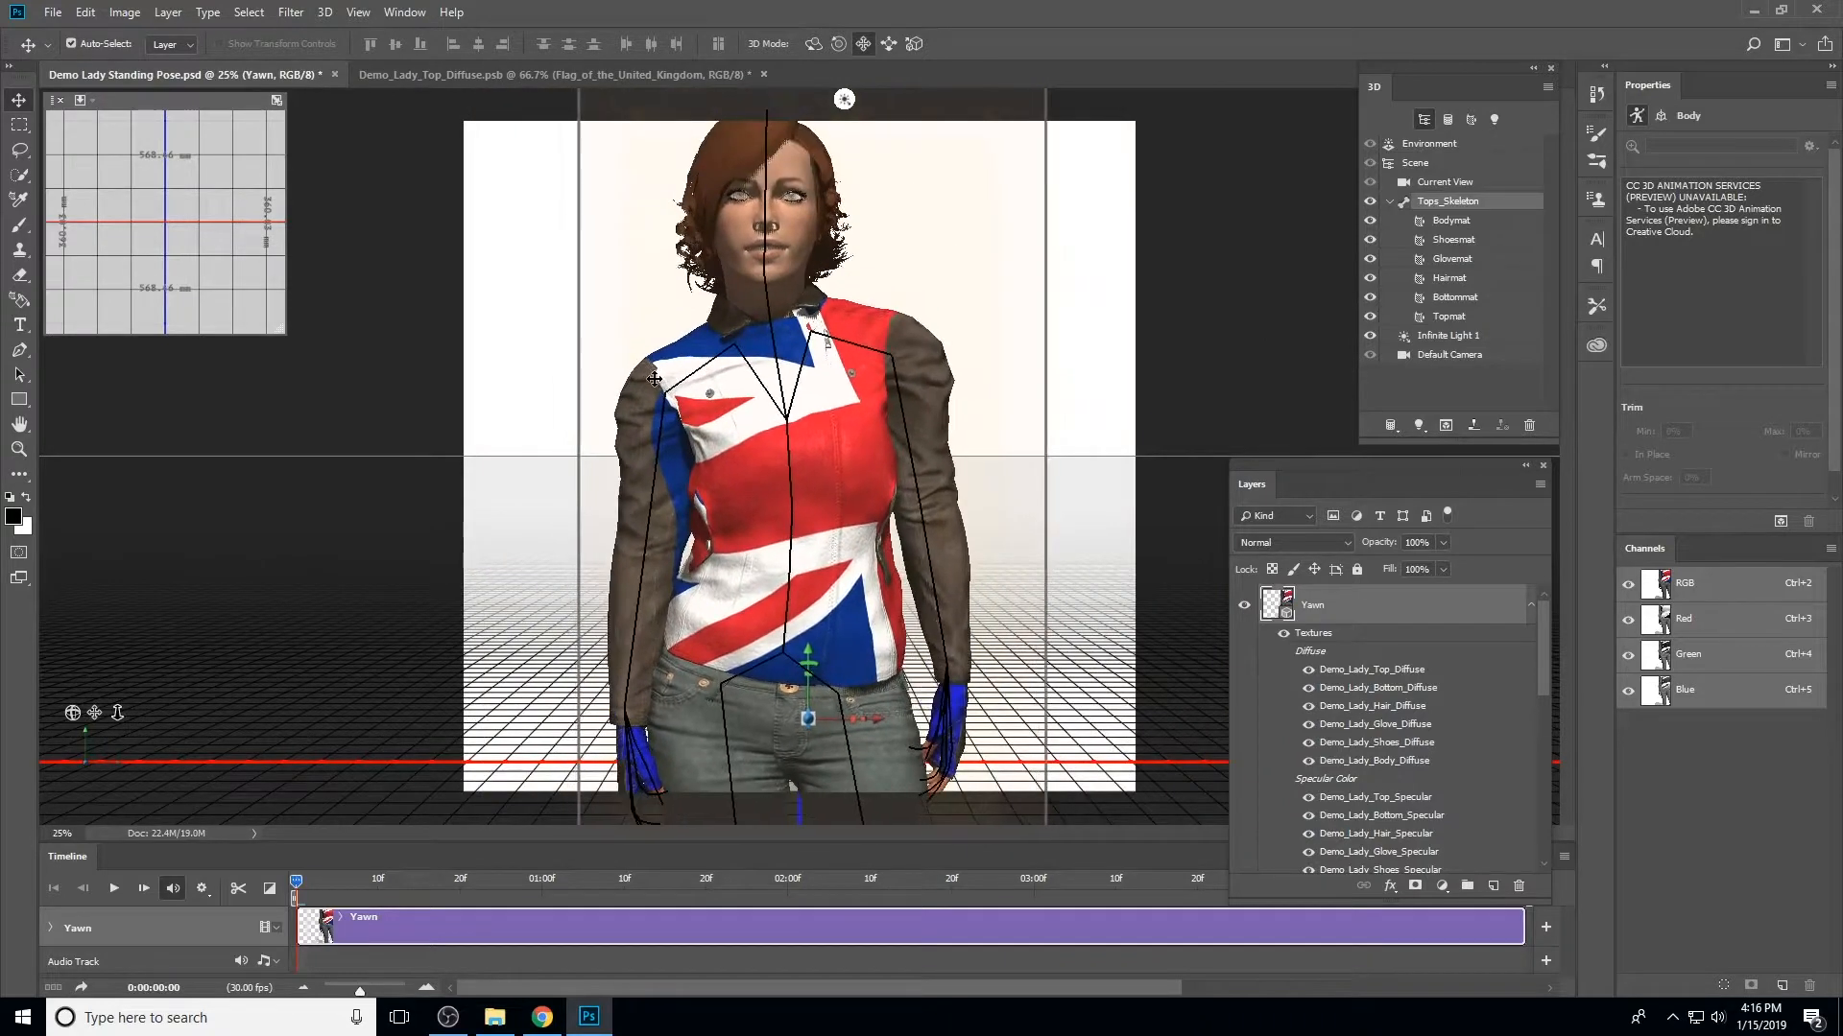
# Rotate the model slightly in the scene and reset its rotation to 0° on all axes
pyautogui.click(811, 43)
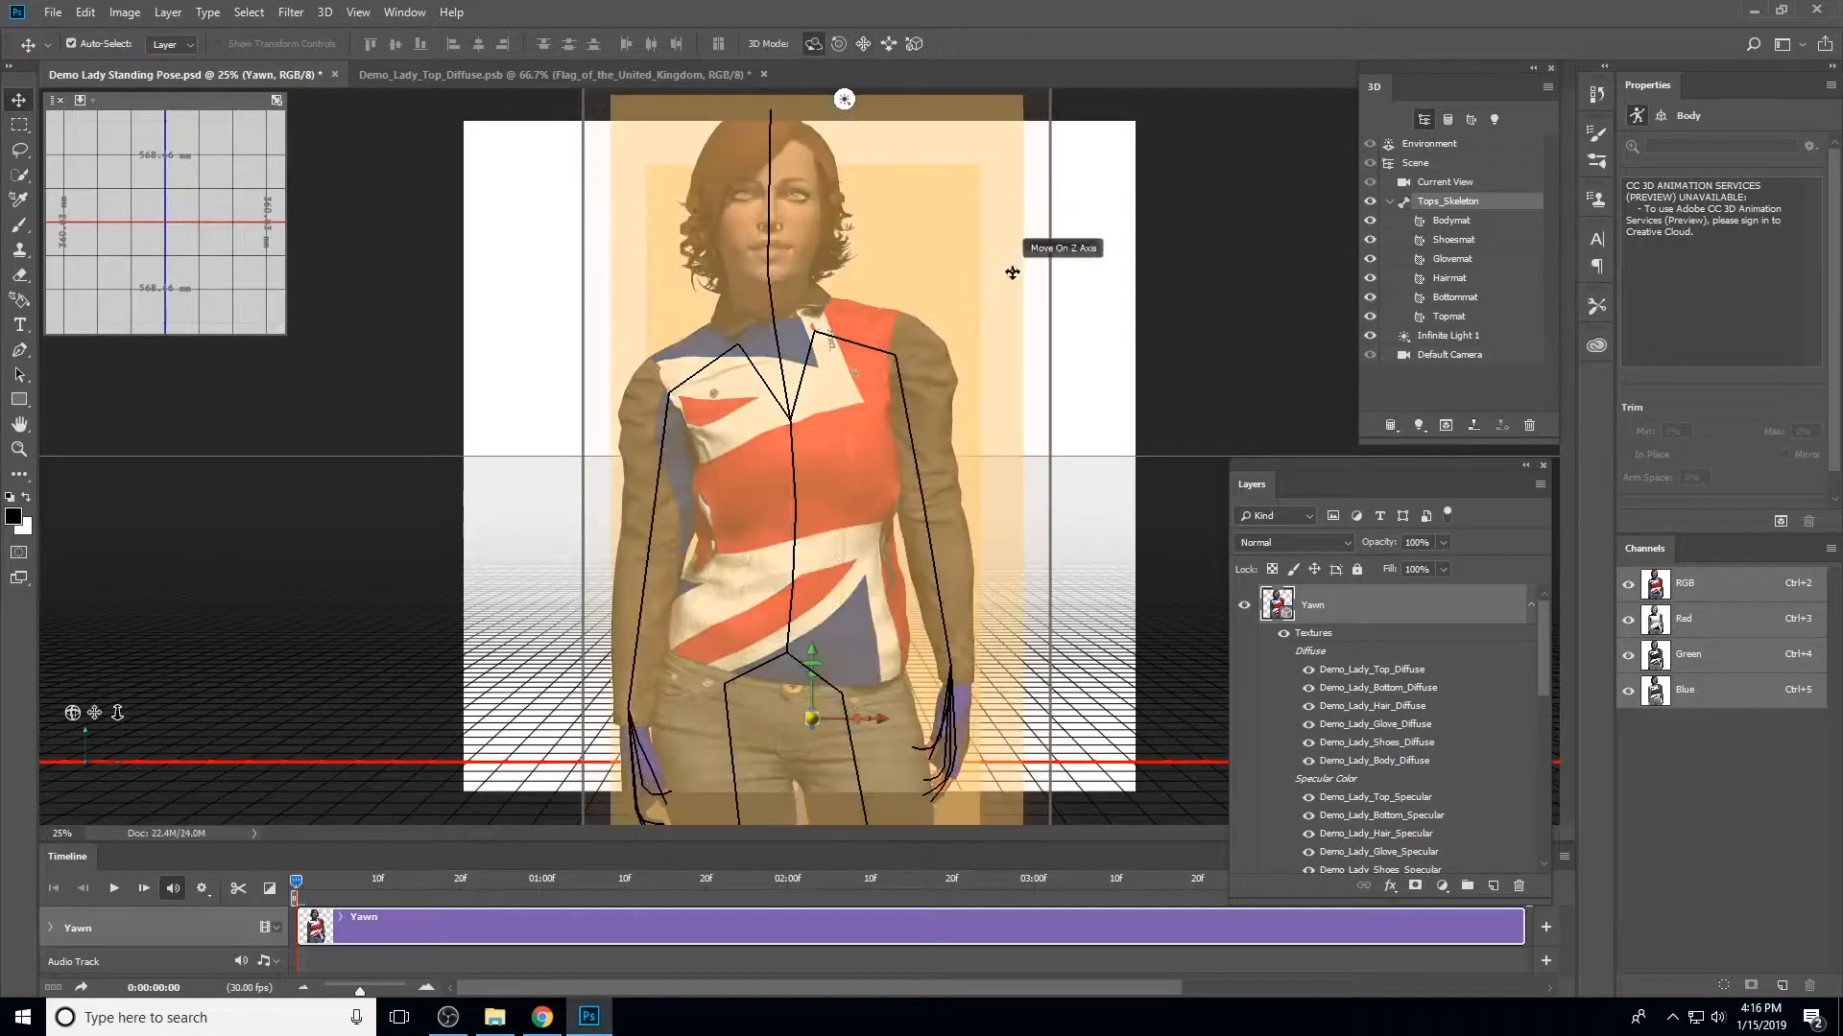
pyautogui.moveTo(1094, 275)
pyautogui.mouseDown()
pyautogui.moveTo(499, 313)
pyautogui.moveTo(391, 239)
pyautogui.moveTo(406, 217)
pyautogui.moveTo(422, 230)
pyautogui.moveTo(382, 178)
pyautogui.moveTo(437, 278)
pyautogui.moveTo(658, 321)
pyautogui.moveTo(979, 326)
pyautogui.moveTo(1177, 279)
pyautogui.moveTo(1094, 268)
pyautogui.moveTo(1078, 234)
pyautogui.moveTo(1111, 249)
pyautogui.mouseUp()
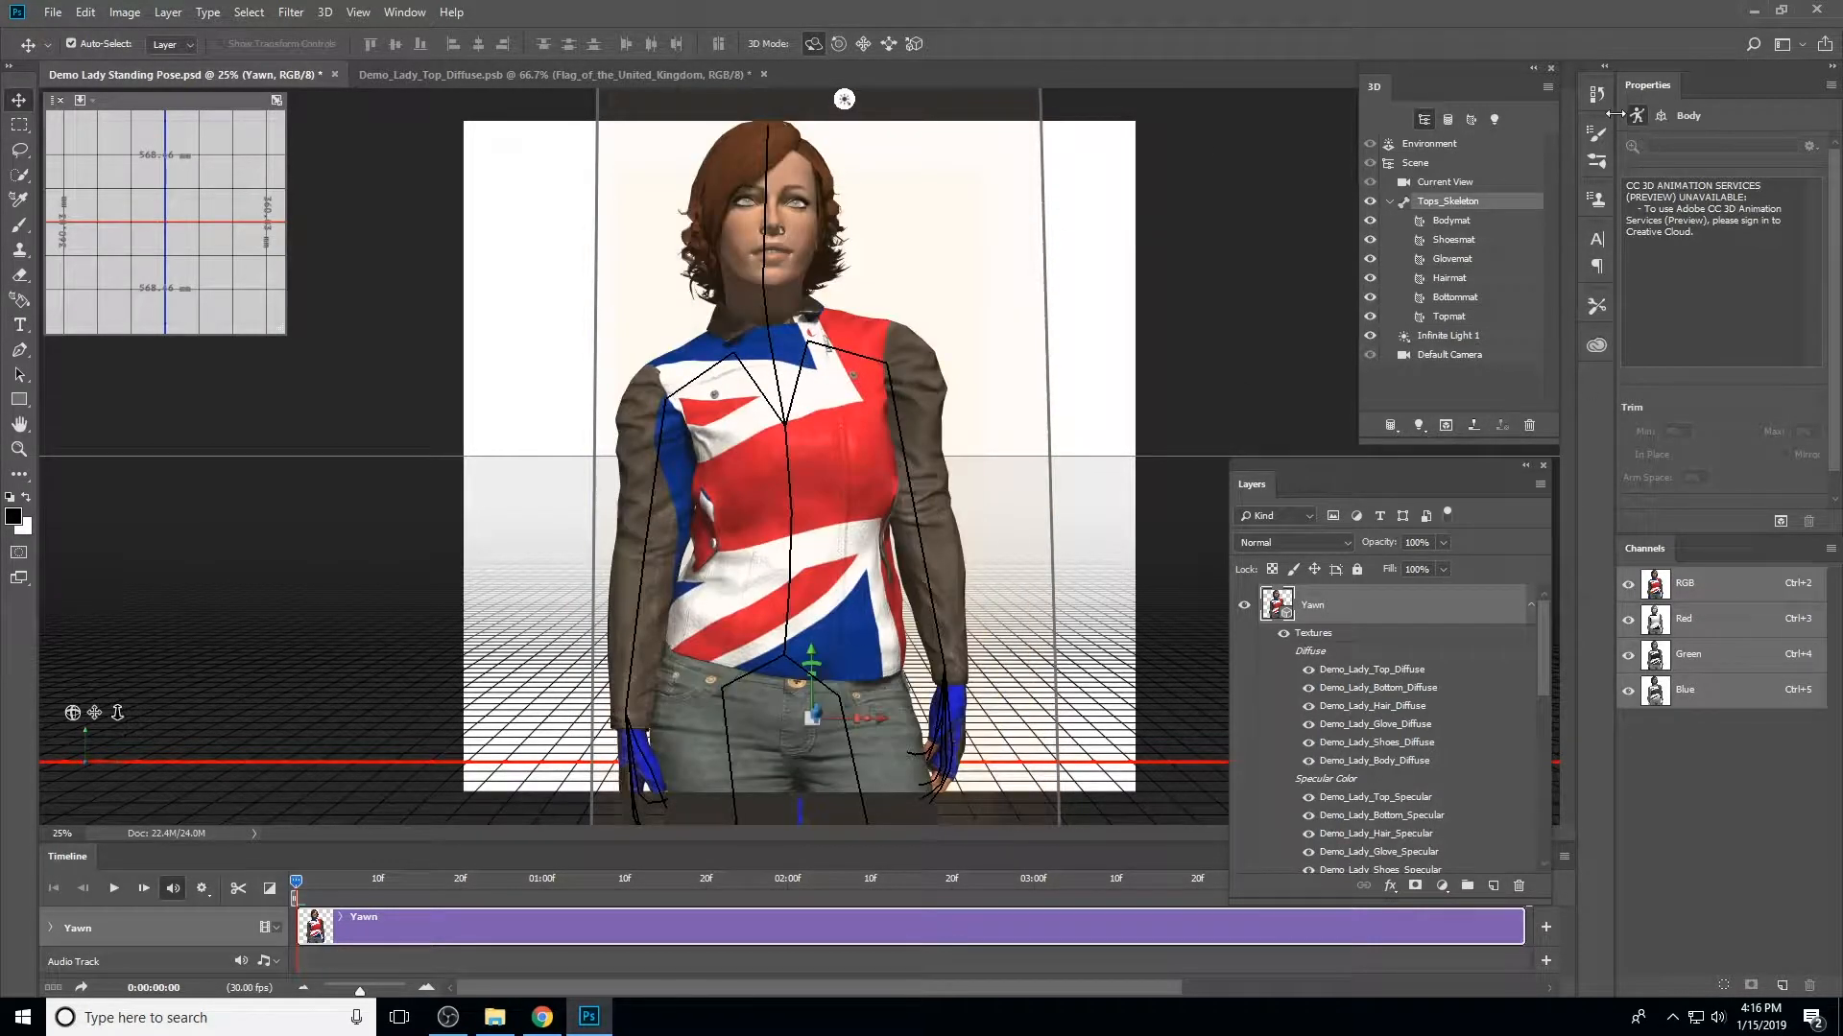
pyautogui.click(1660, 115)
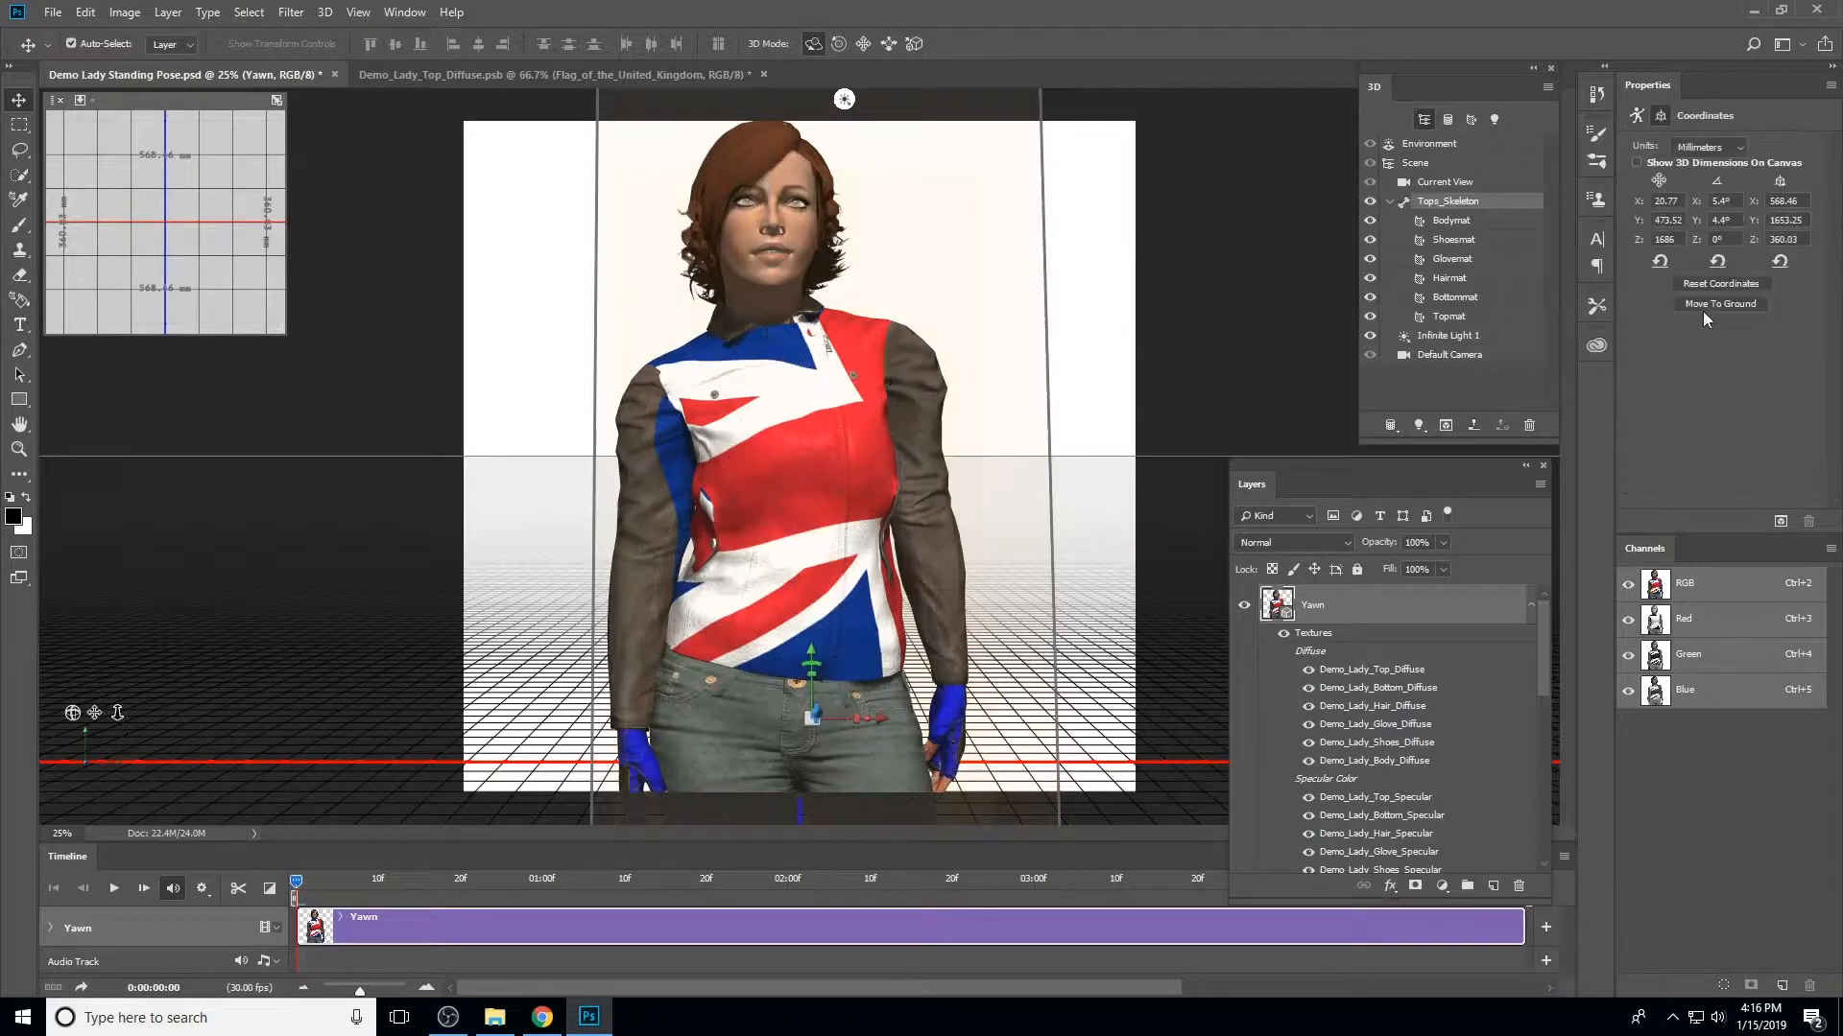
pyautogui.click(1717, 262)
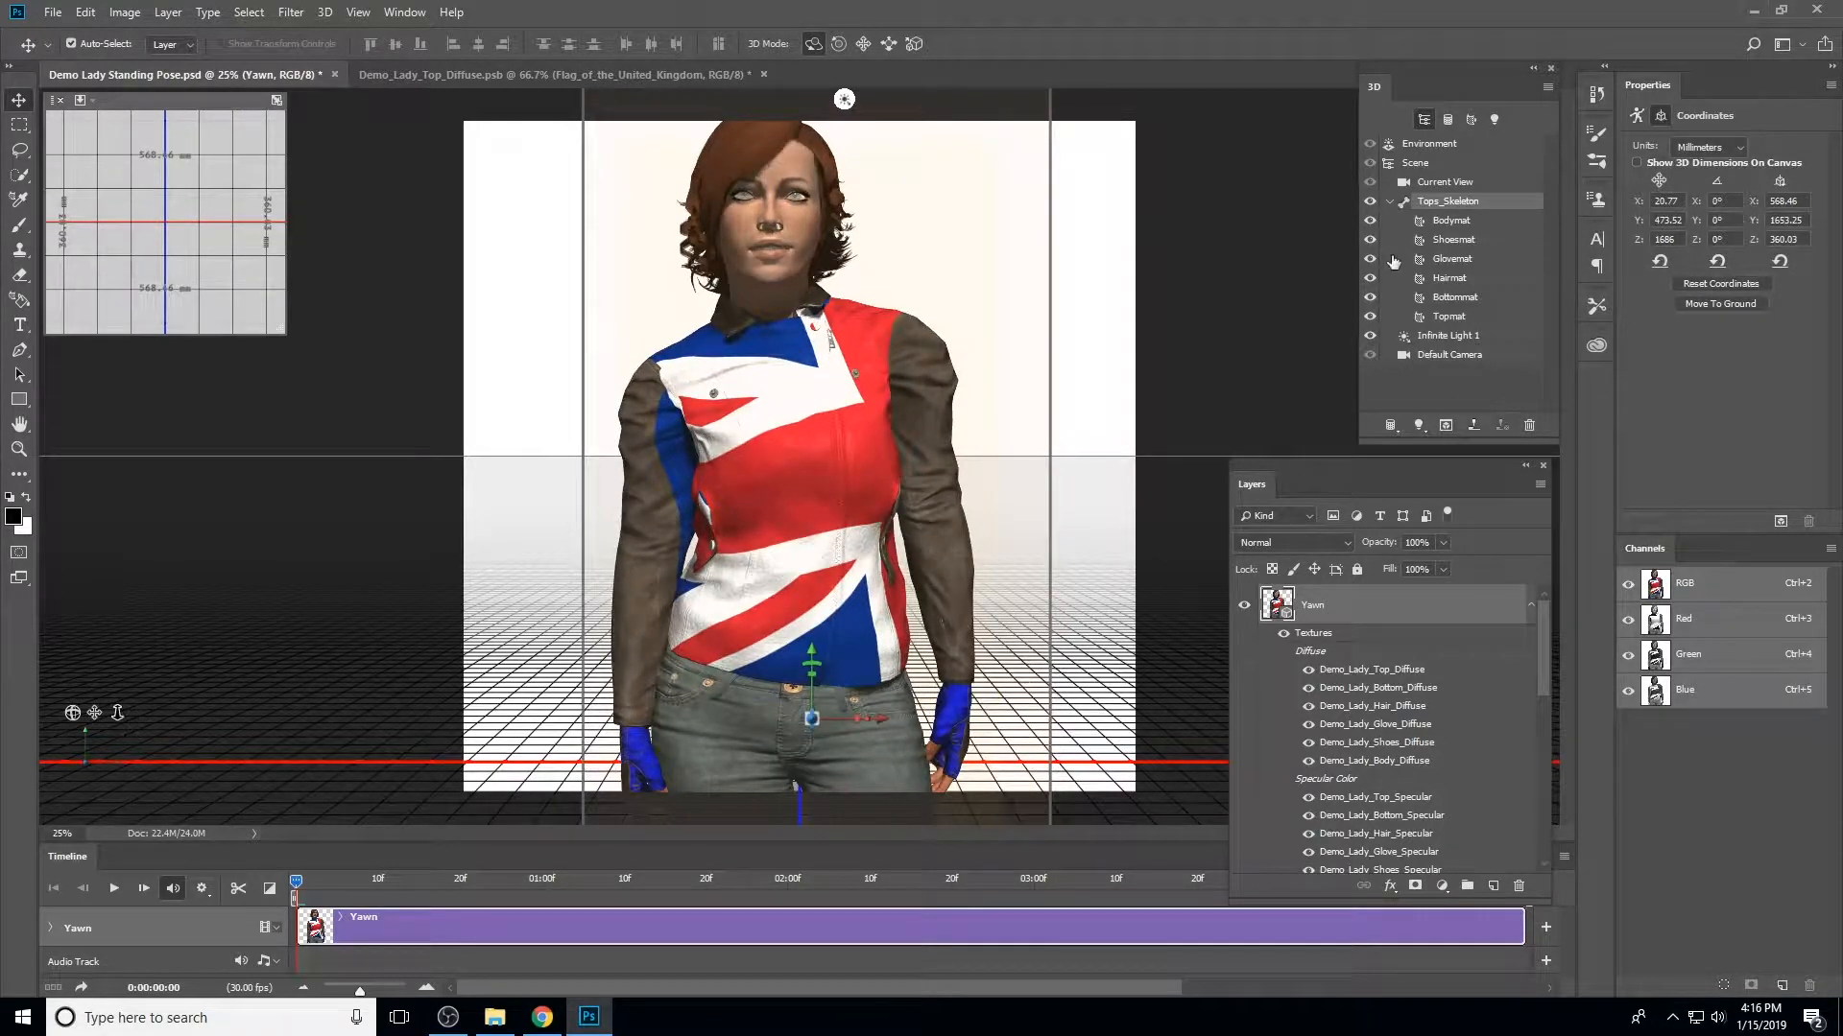
# Reset the current view's position coordinates and restore the scene to the Default Camera view
pyautogui.click(1448, 357)
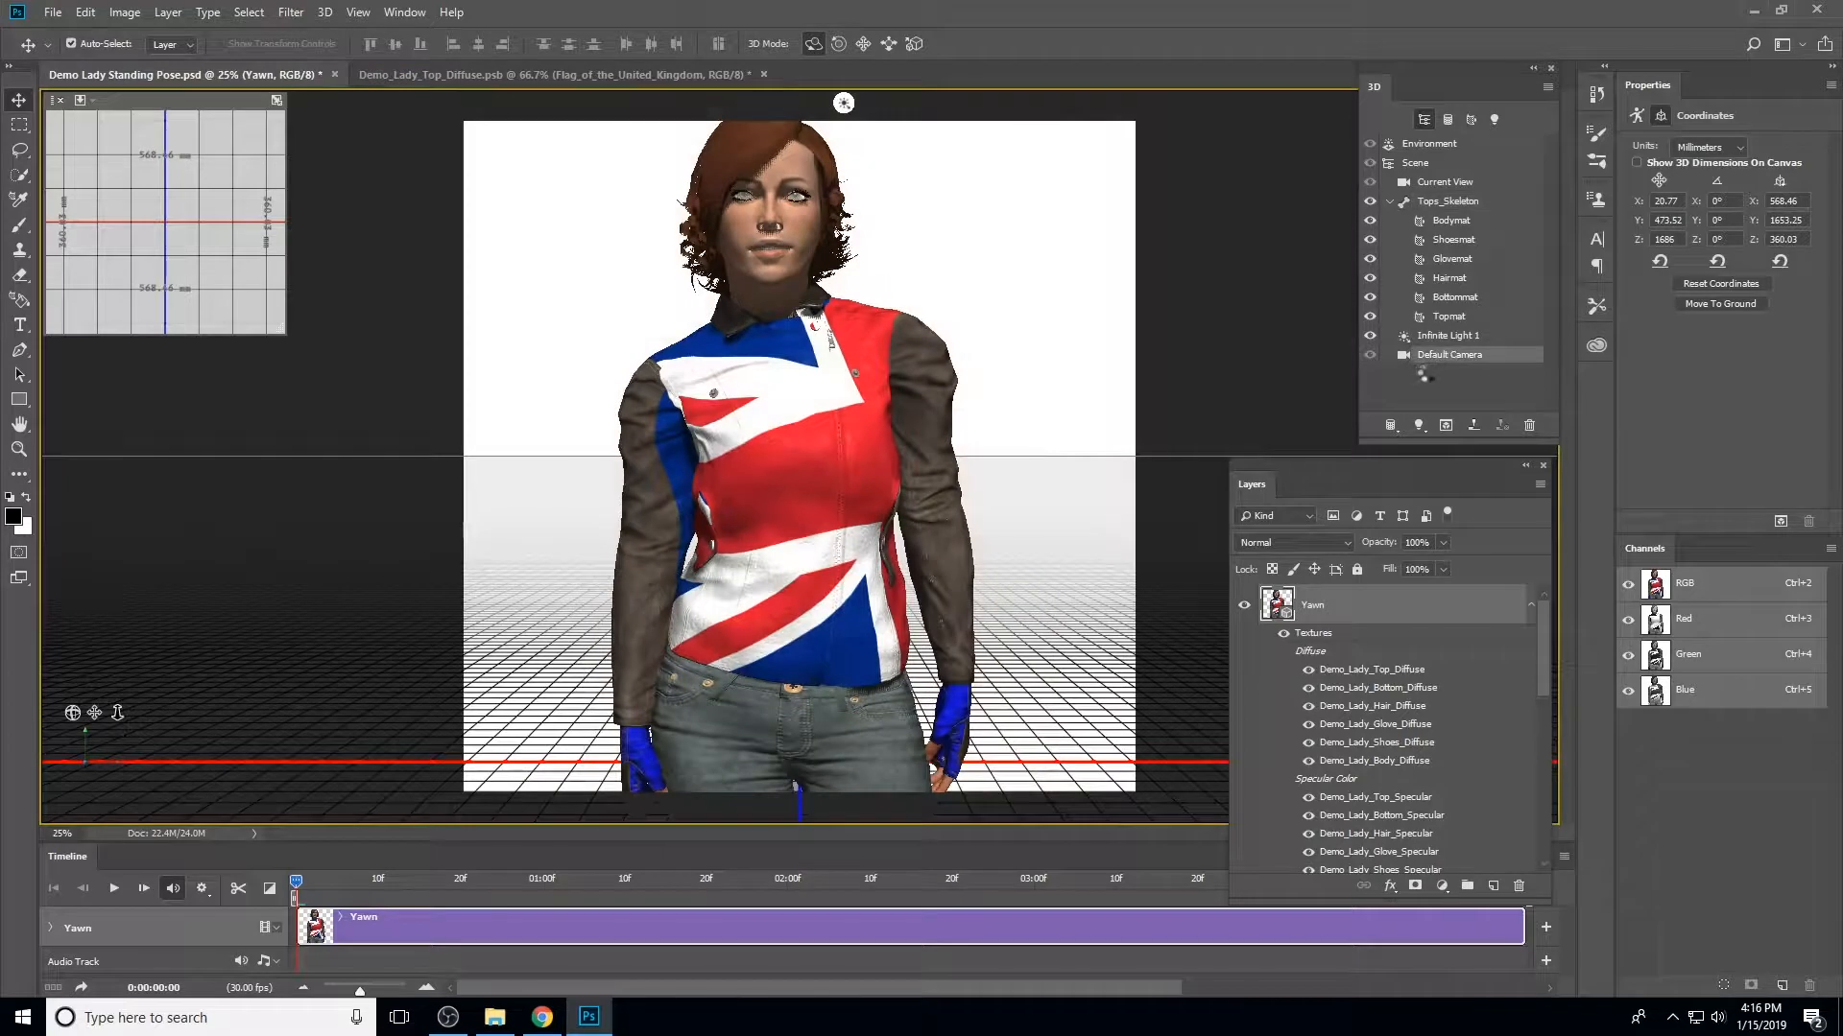
pyautogui.click(1444, 182)
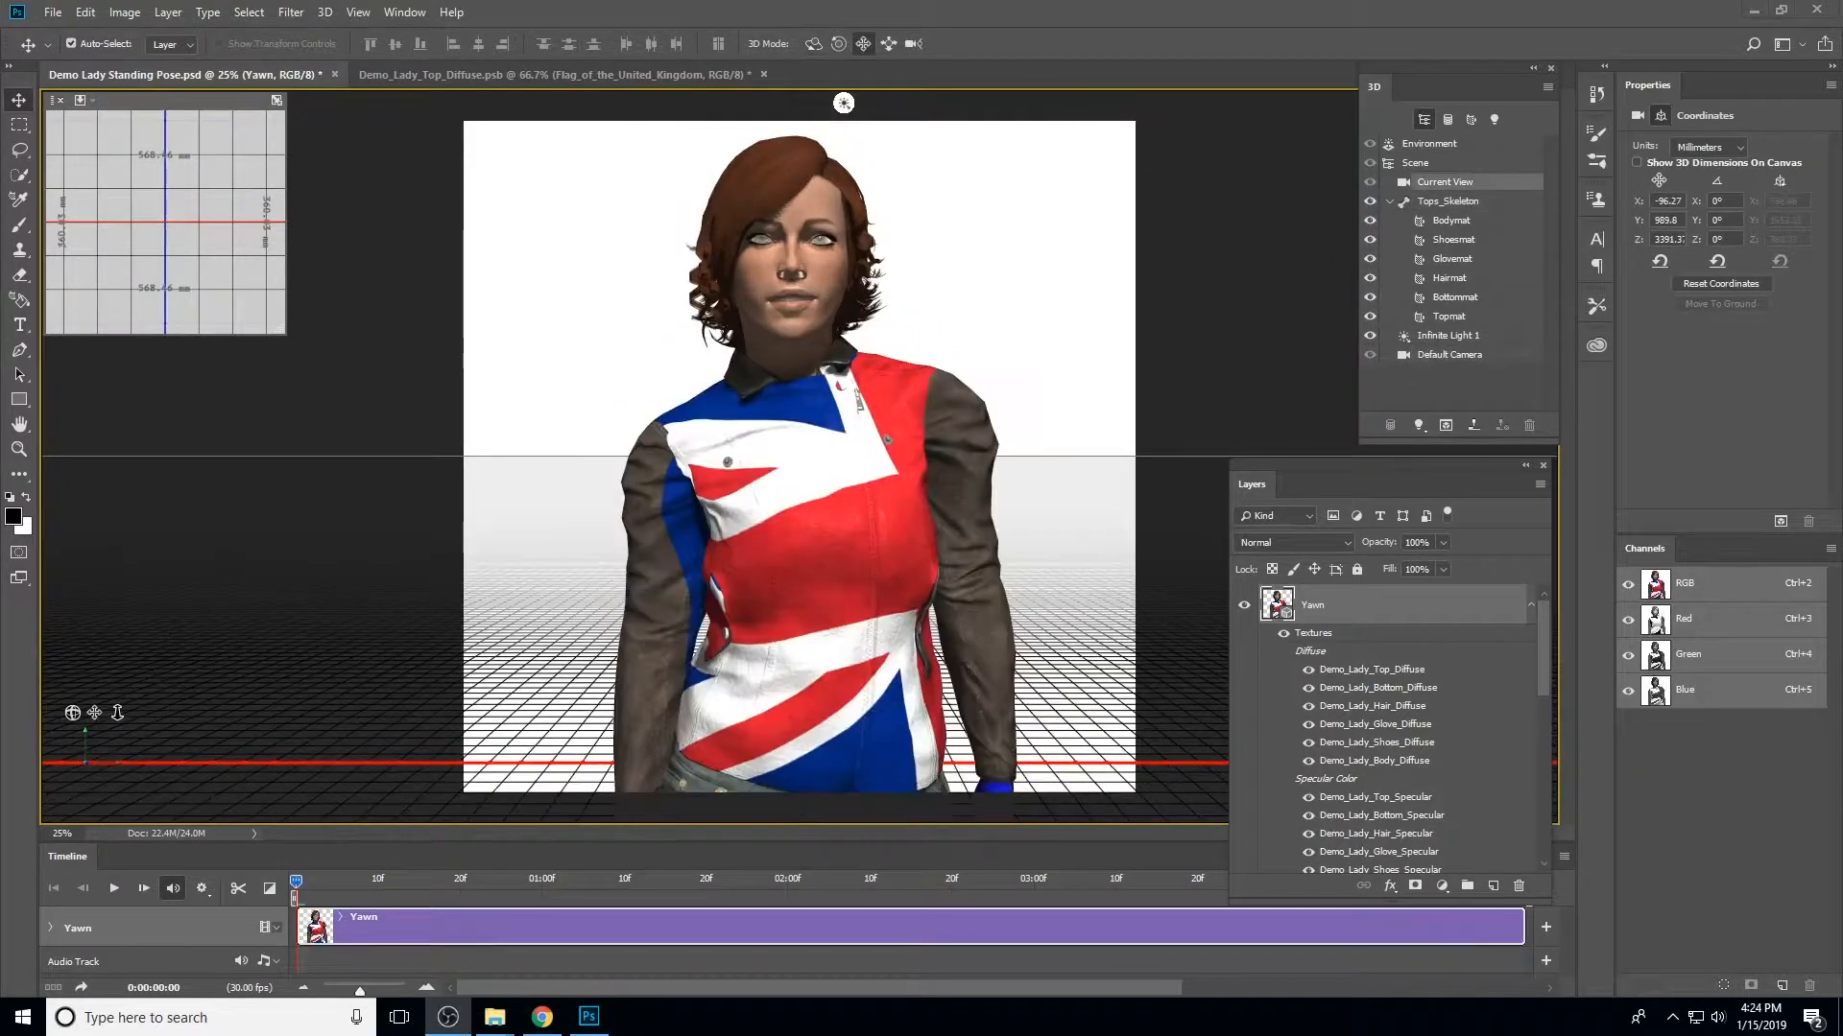
pyautogui.click(1448, 355)
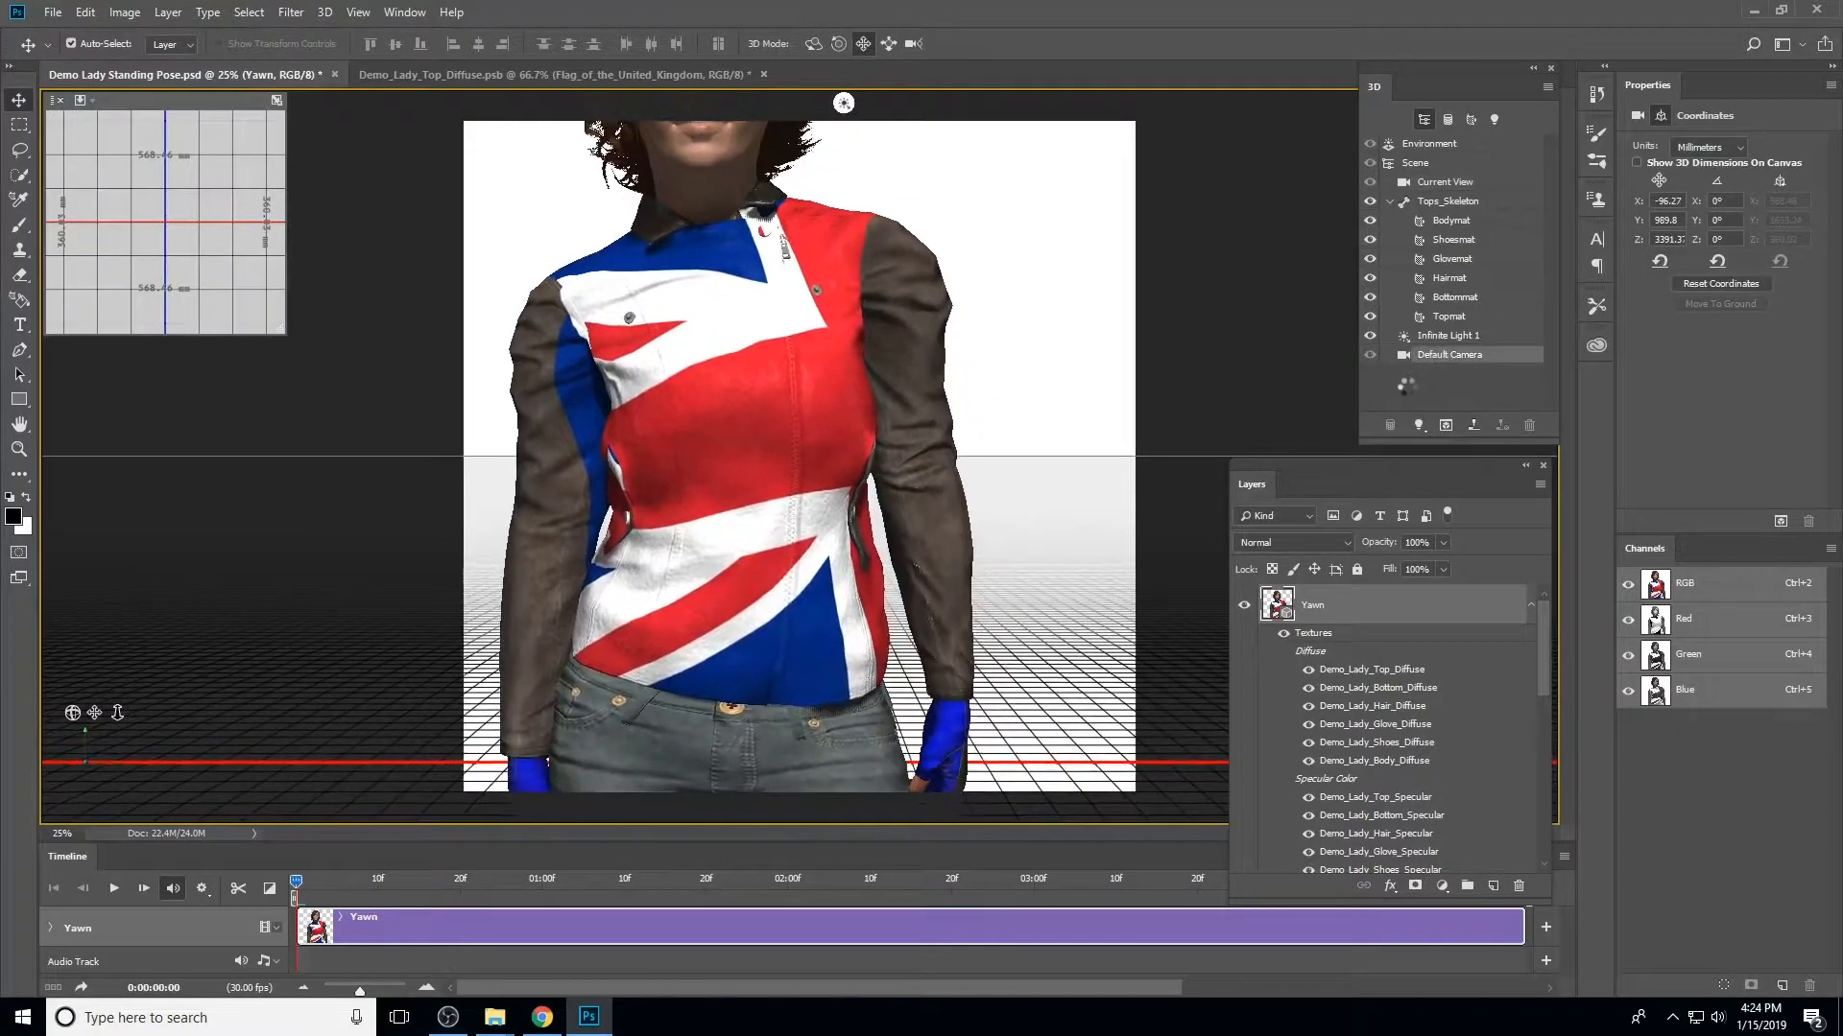
pyautogui.click(1412, 382)
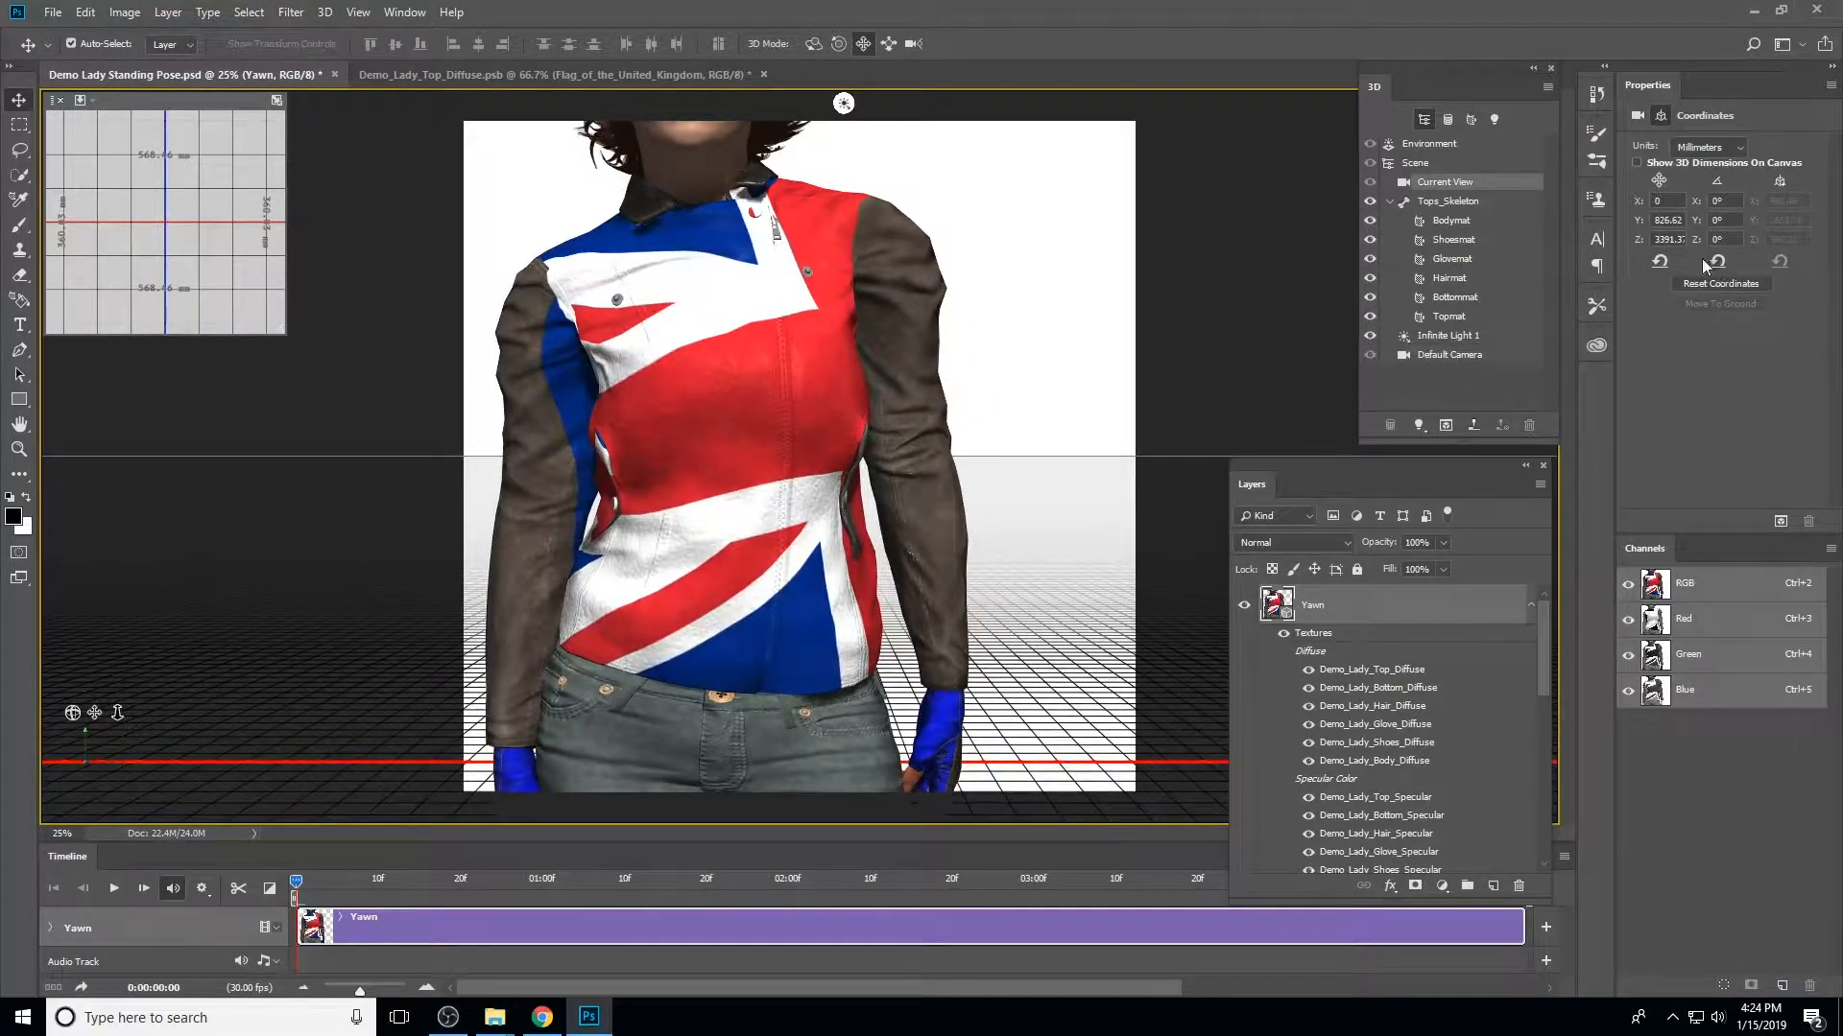
pyautogui.click(1659, 262)
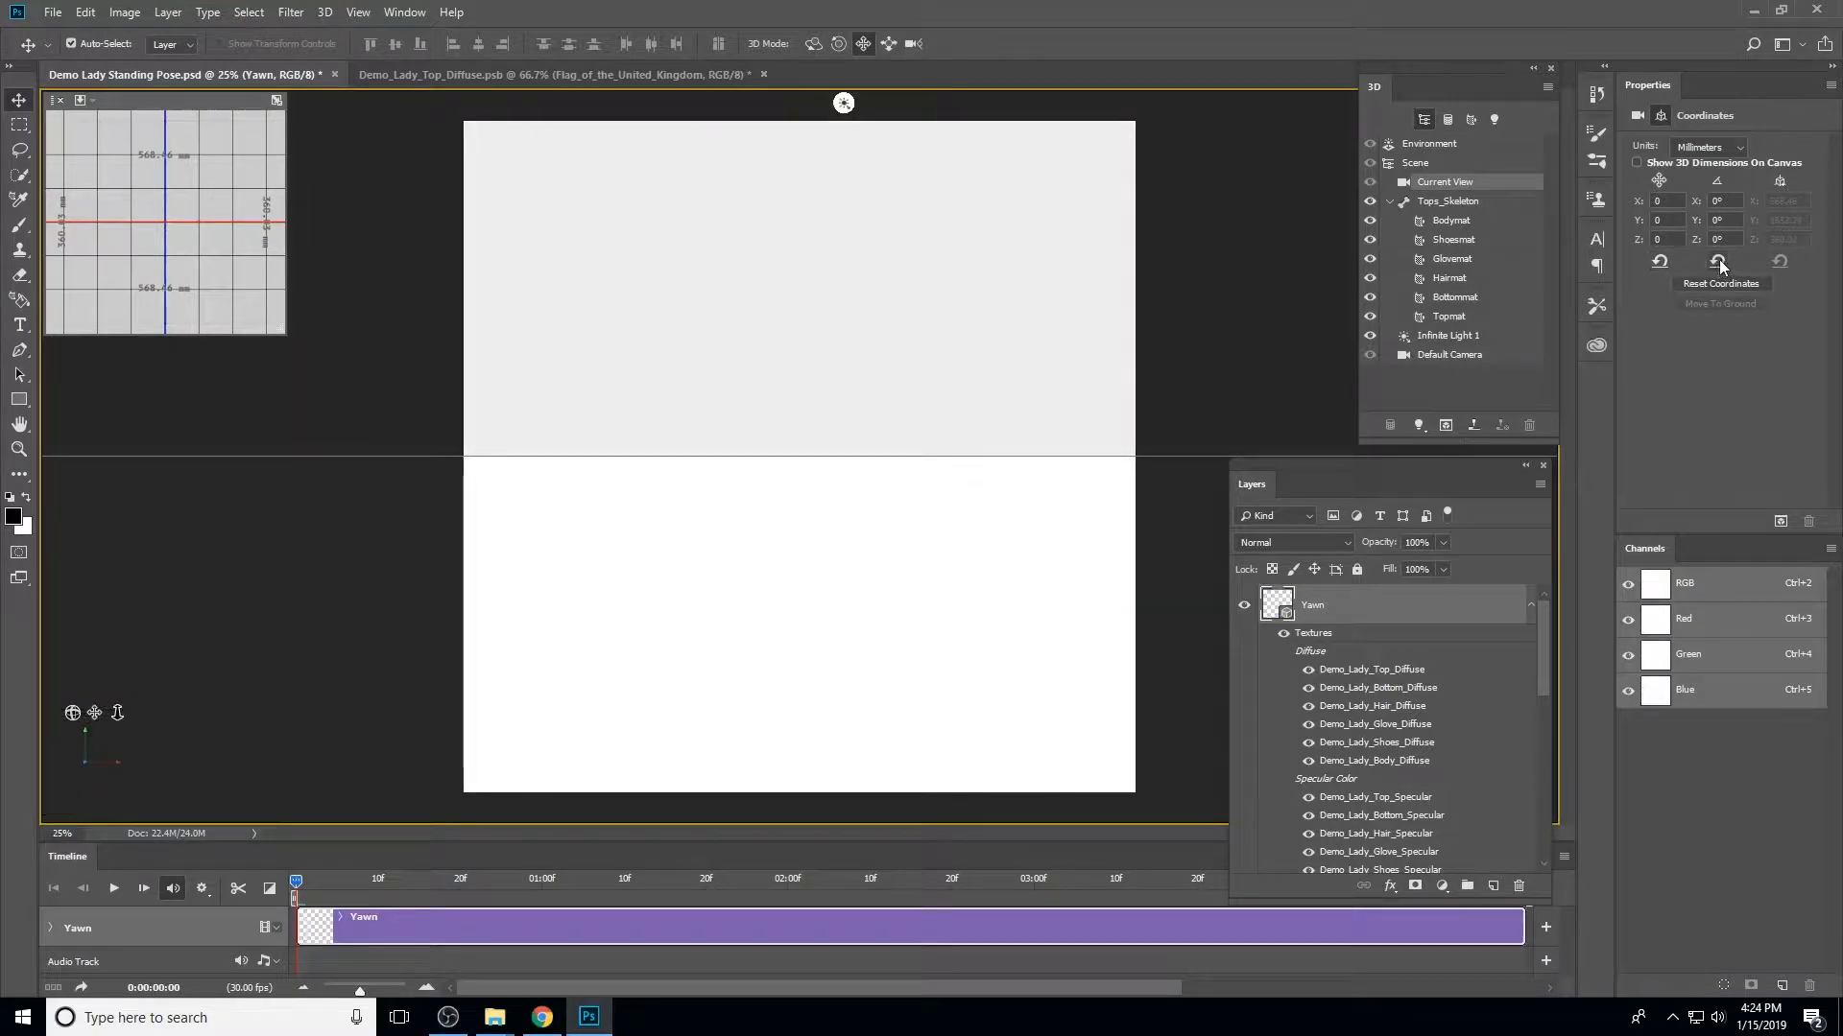
pyautogui.click(1451, 355)
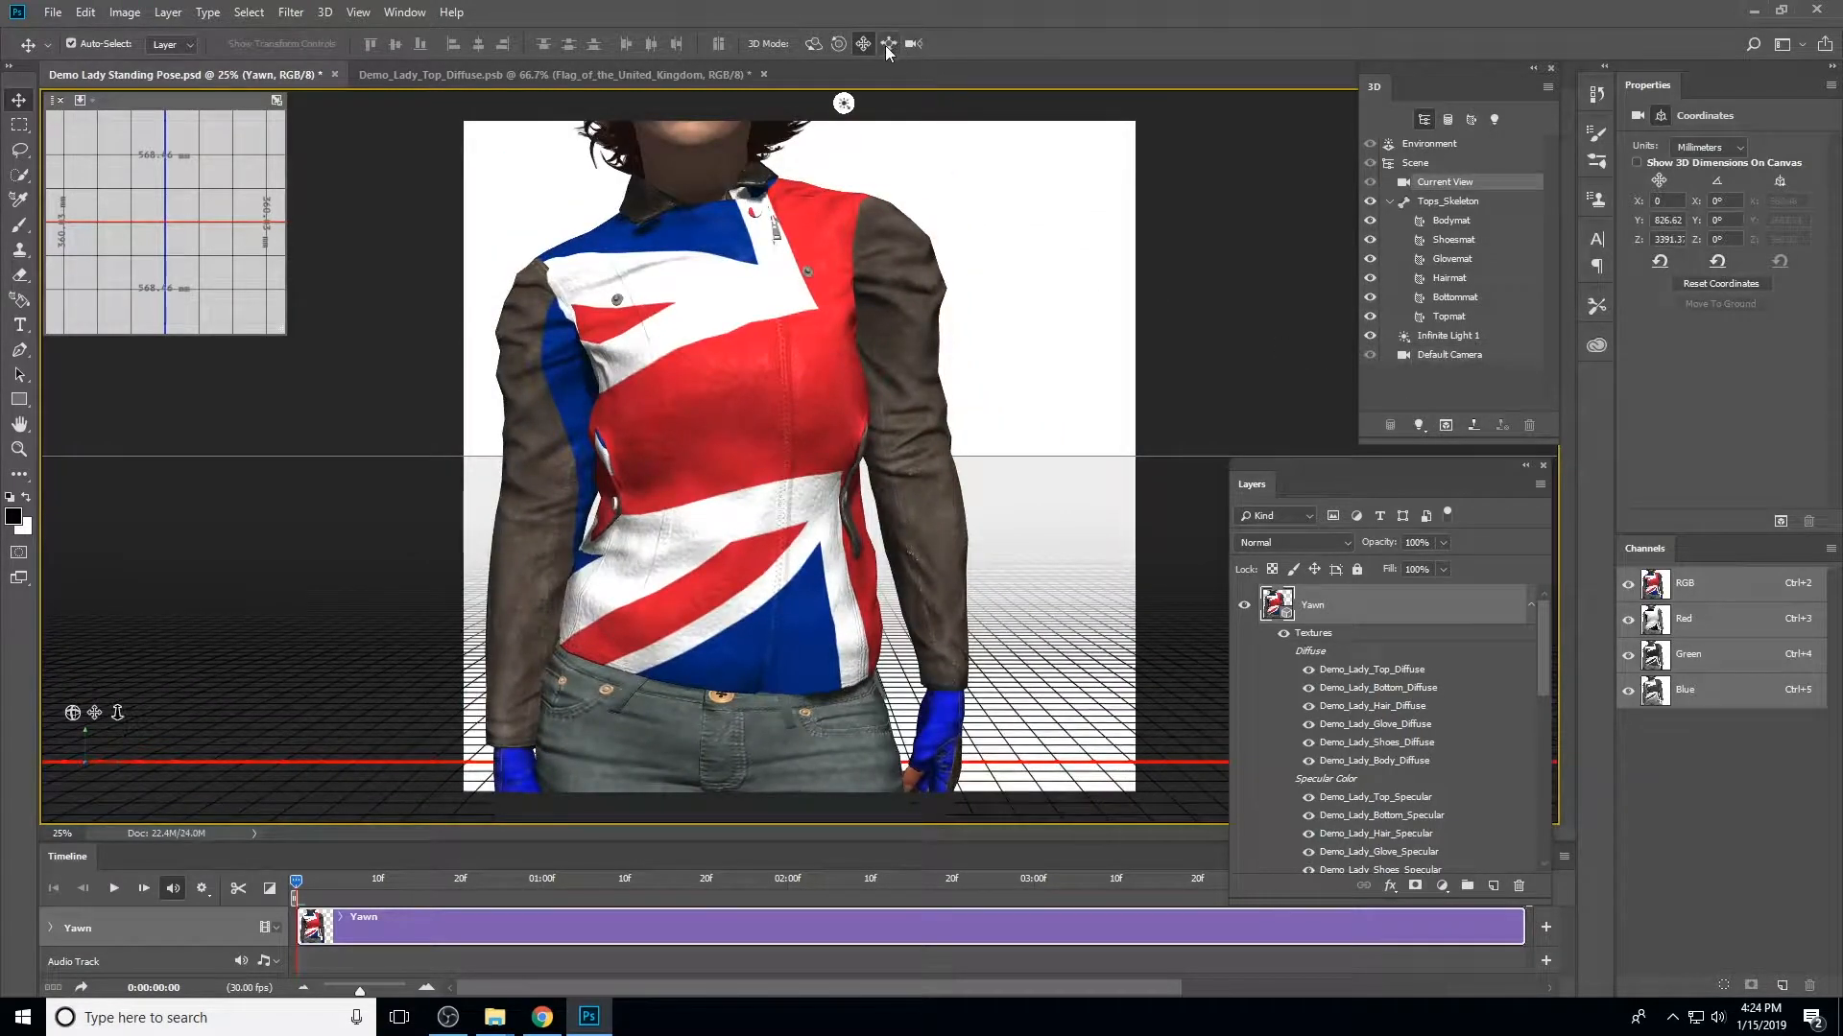
# Move the Tops_Skeleton model down to show her head and slide her far back in the scene
pyautogui.click(1454, 203)
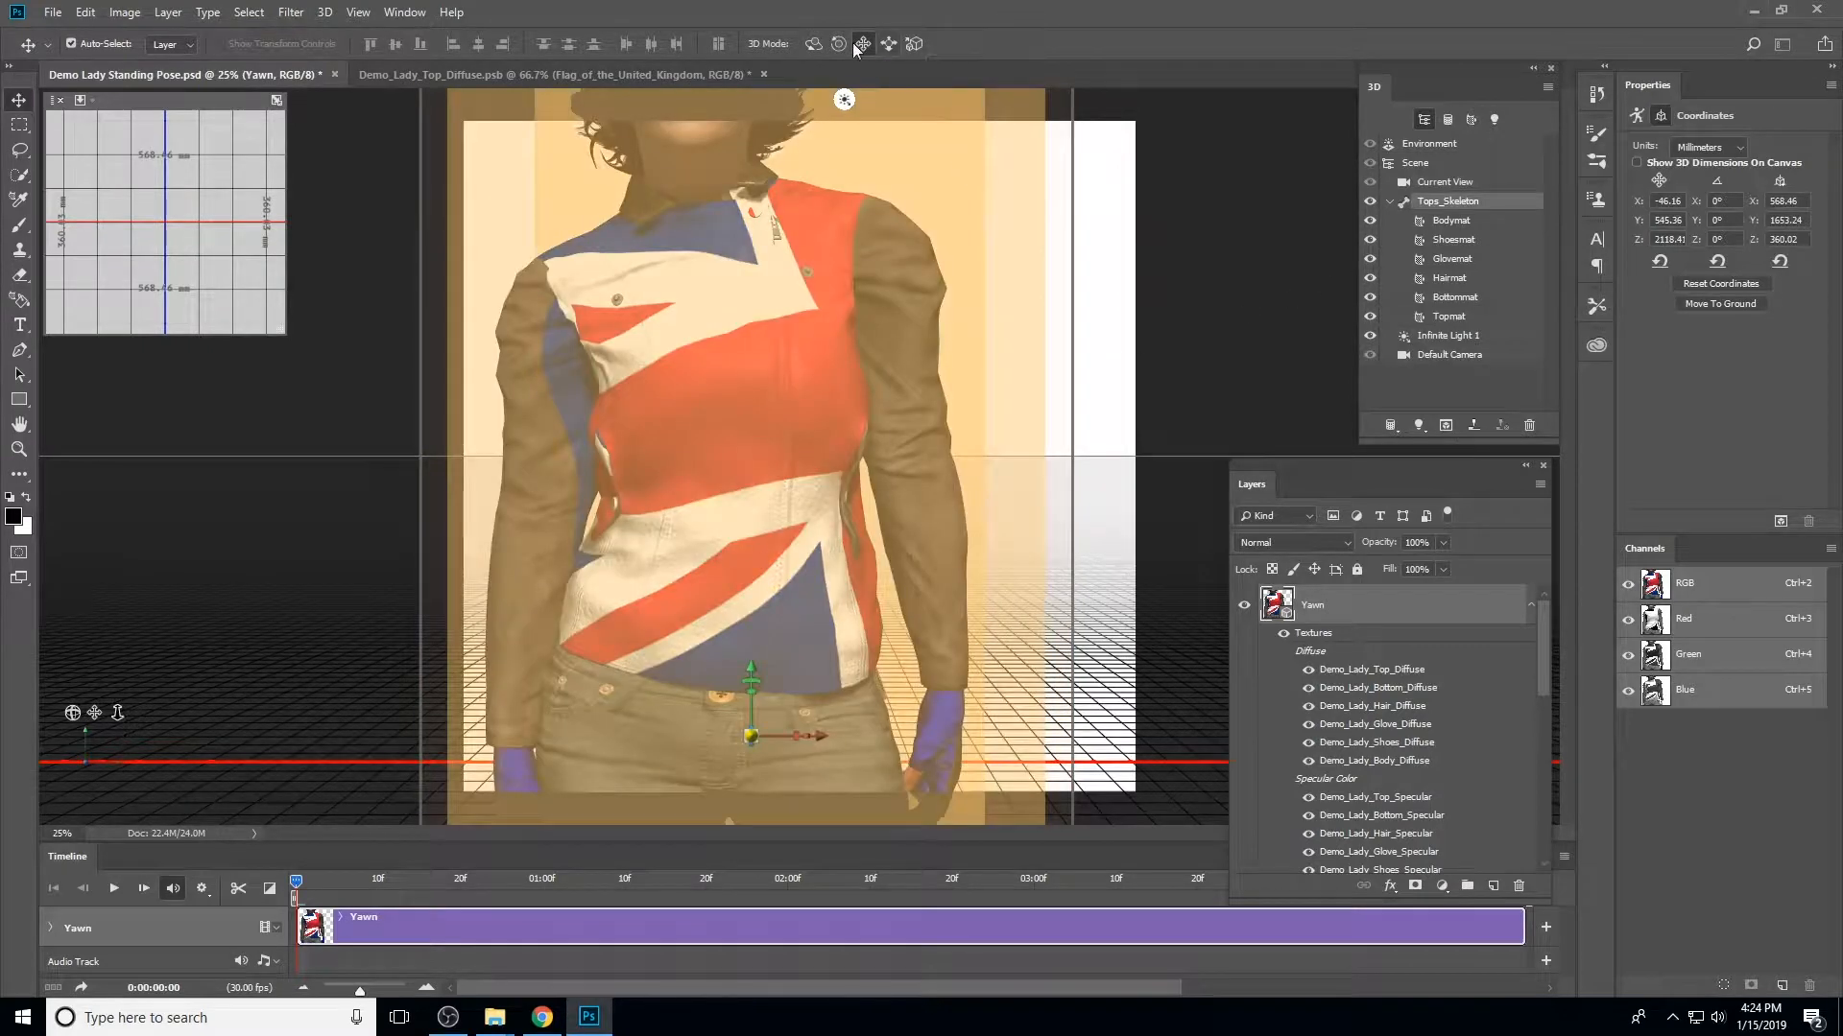
pyautogui.moveTo(1131, 526); pyautogui.dragTo(1132, 588)
pyautogui.click(889, 43)
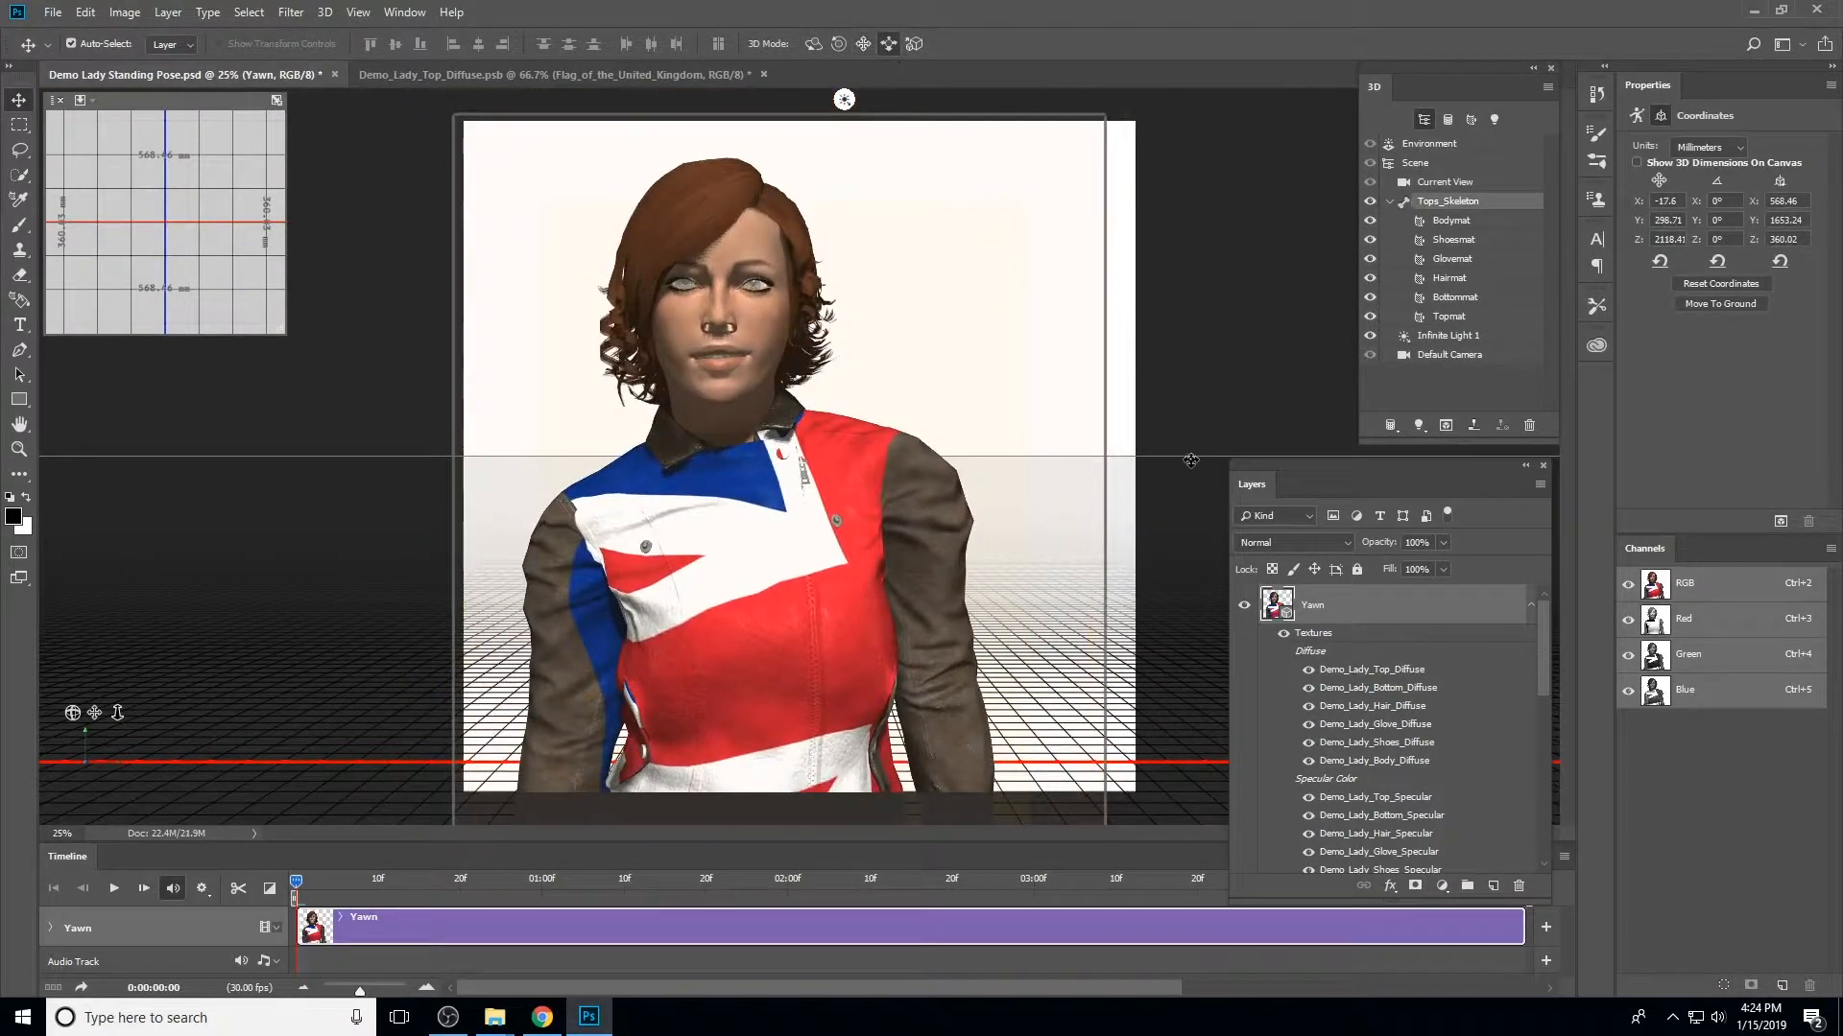
pyautogui.moveTo(1165, 491); pyautogui.dragTo(967, 226)
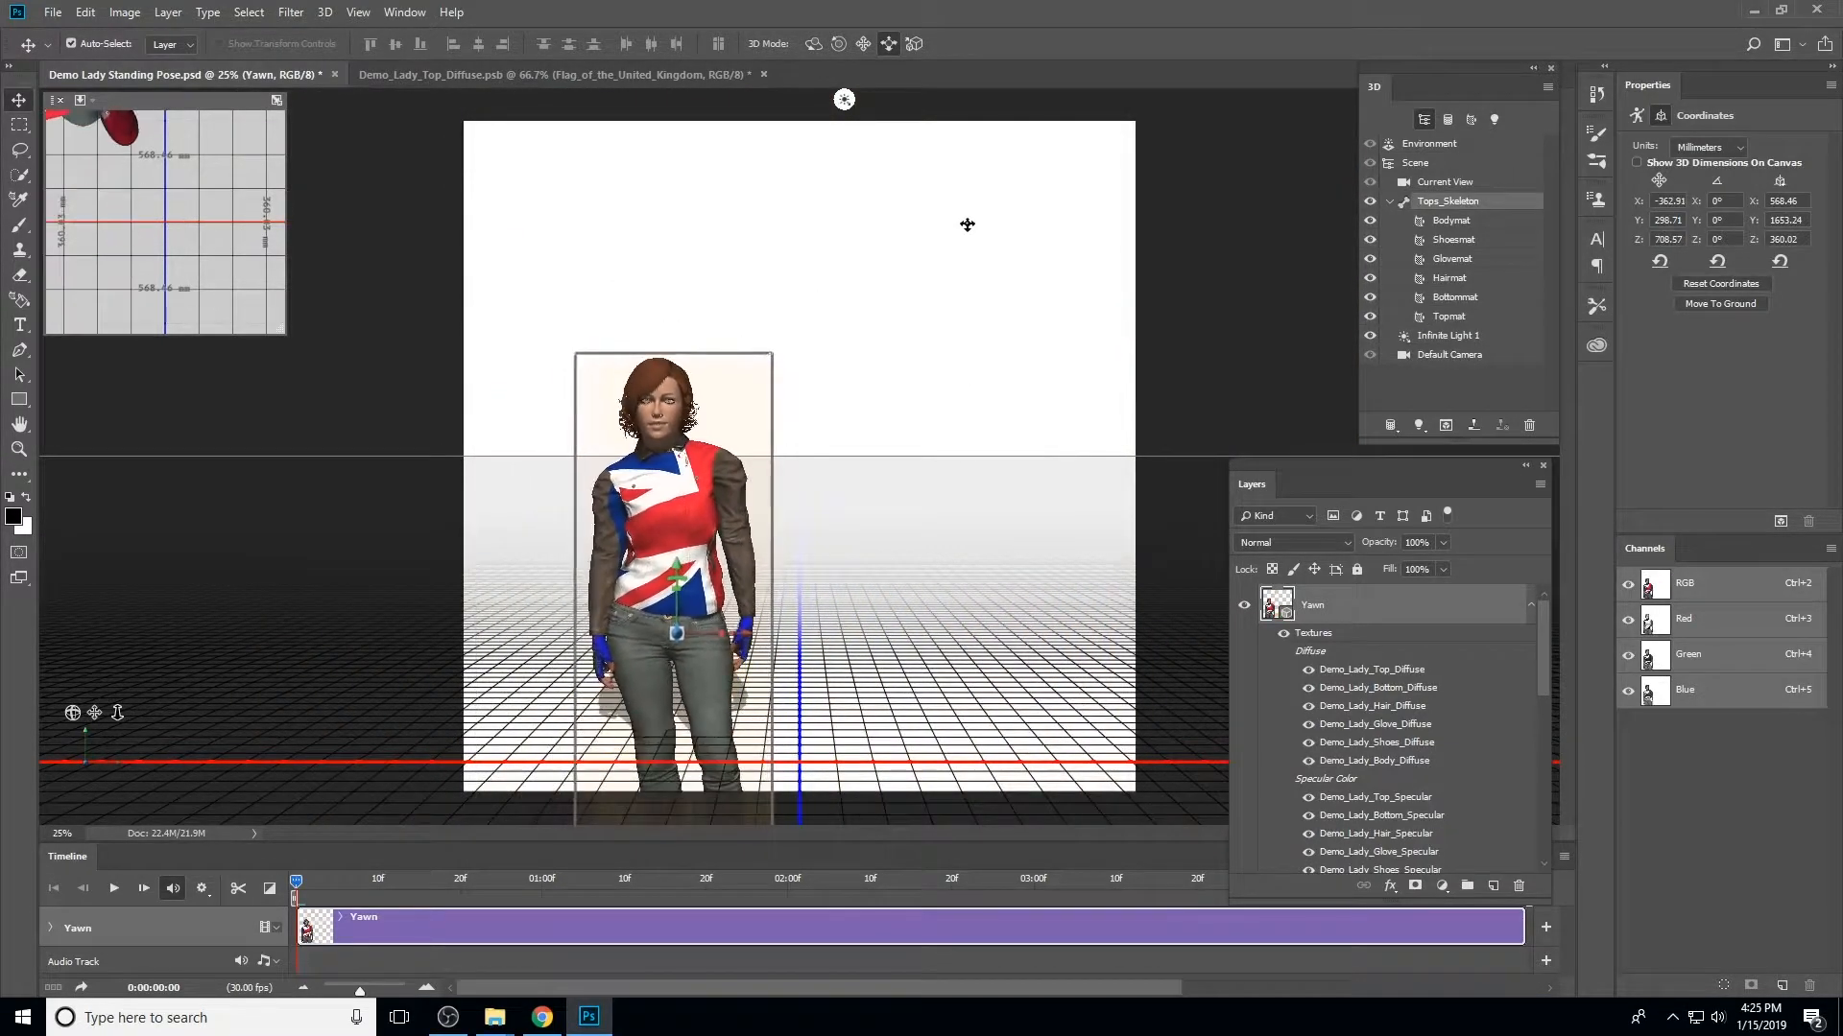
# Center the model horizontally on the canvas, move it to the ground plane, and slide it along the floor to adjust its depth
pyautogui.click(863, 43)
pyautogui.moveTo(892, 502); pyautogui.dragTo(1007, 527)
pyautogui.moveTo(897, 720); pyautogui.dragTo(922, 758)
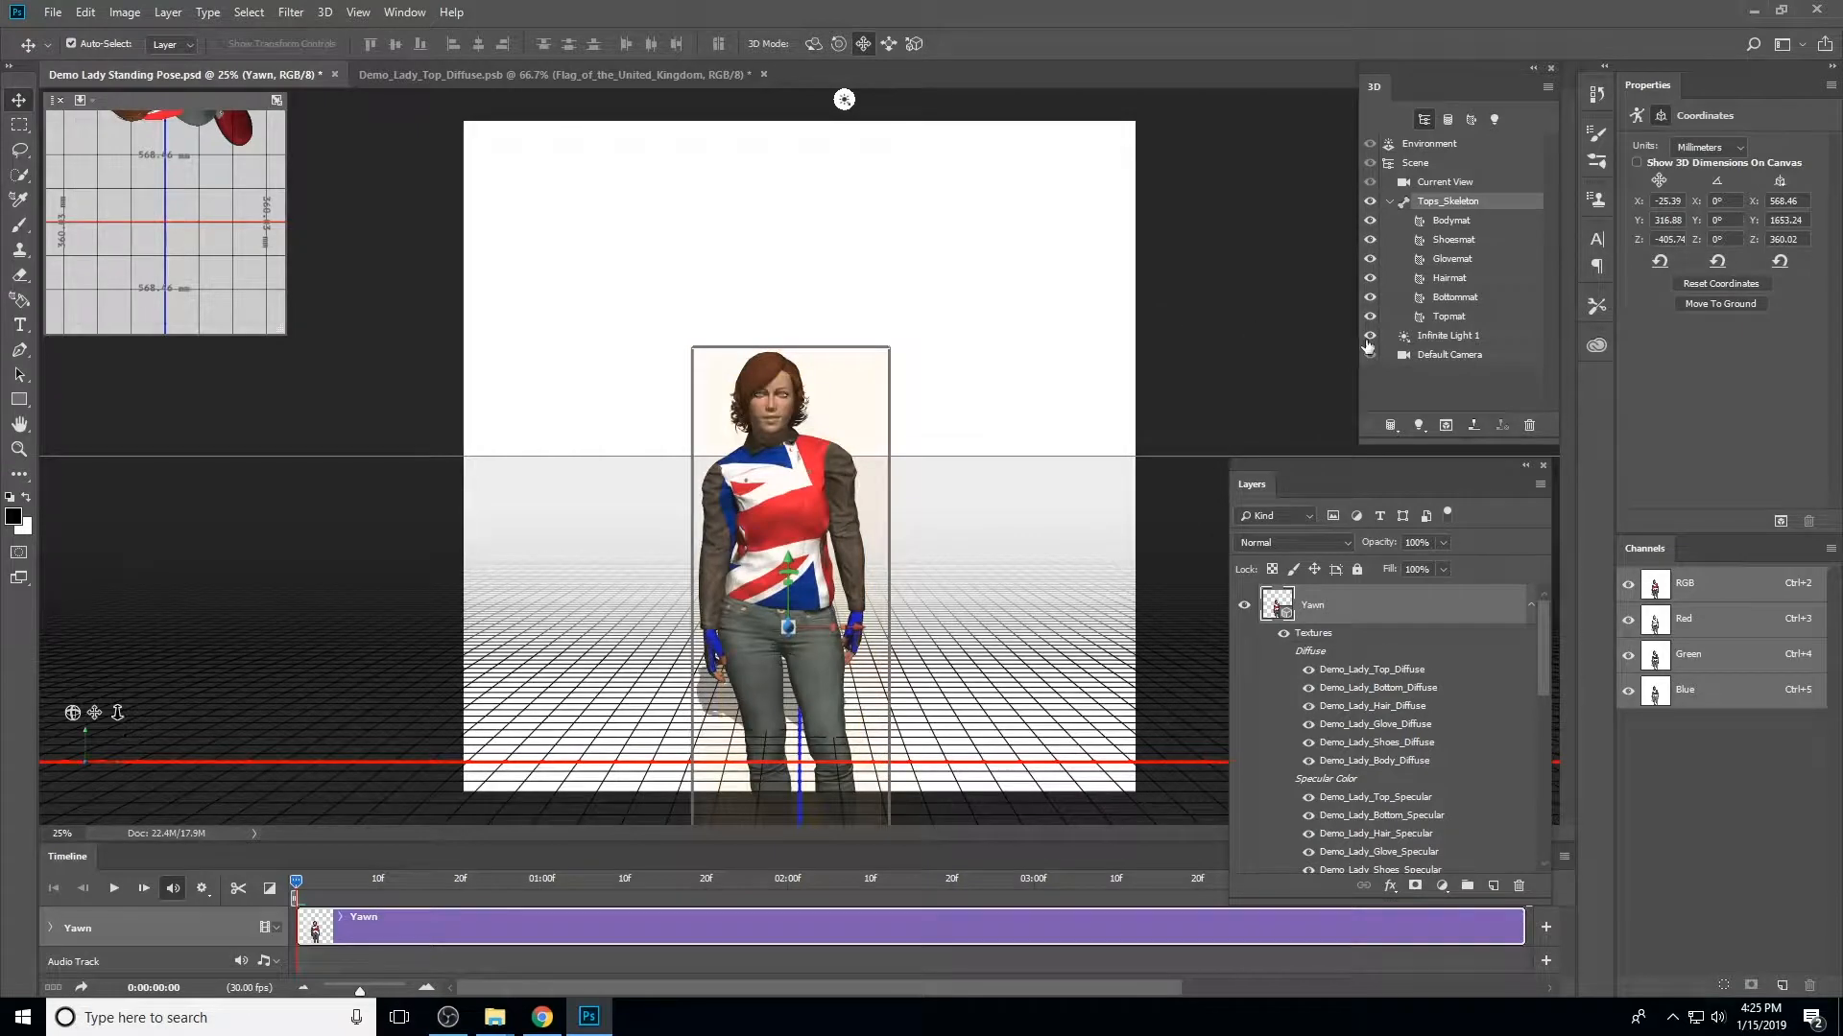
pyautogui.click(1722, 303)
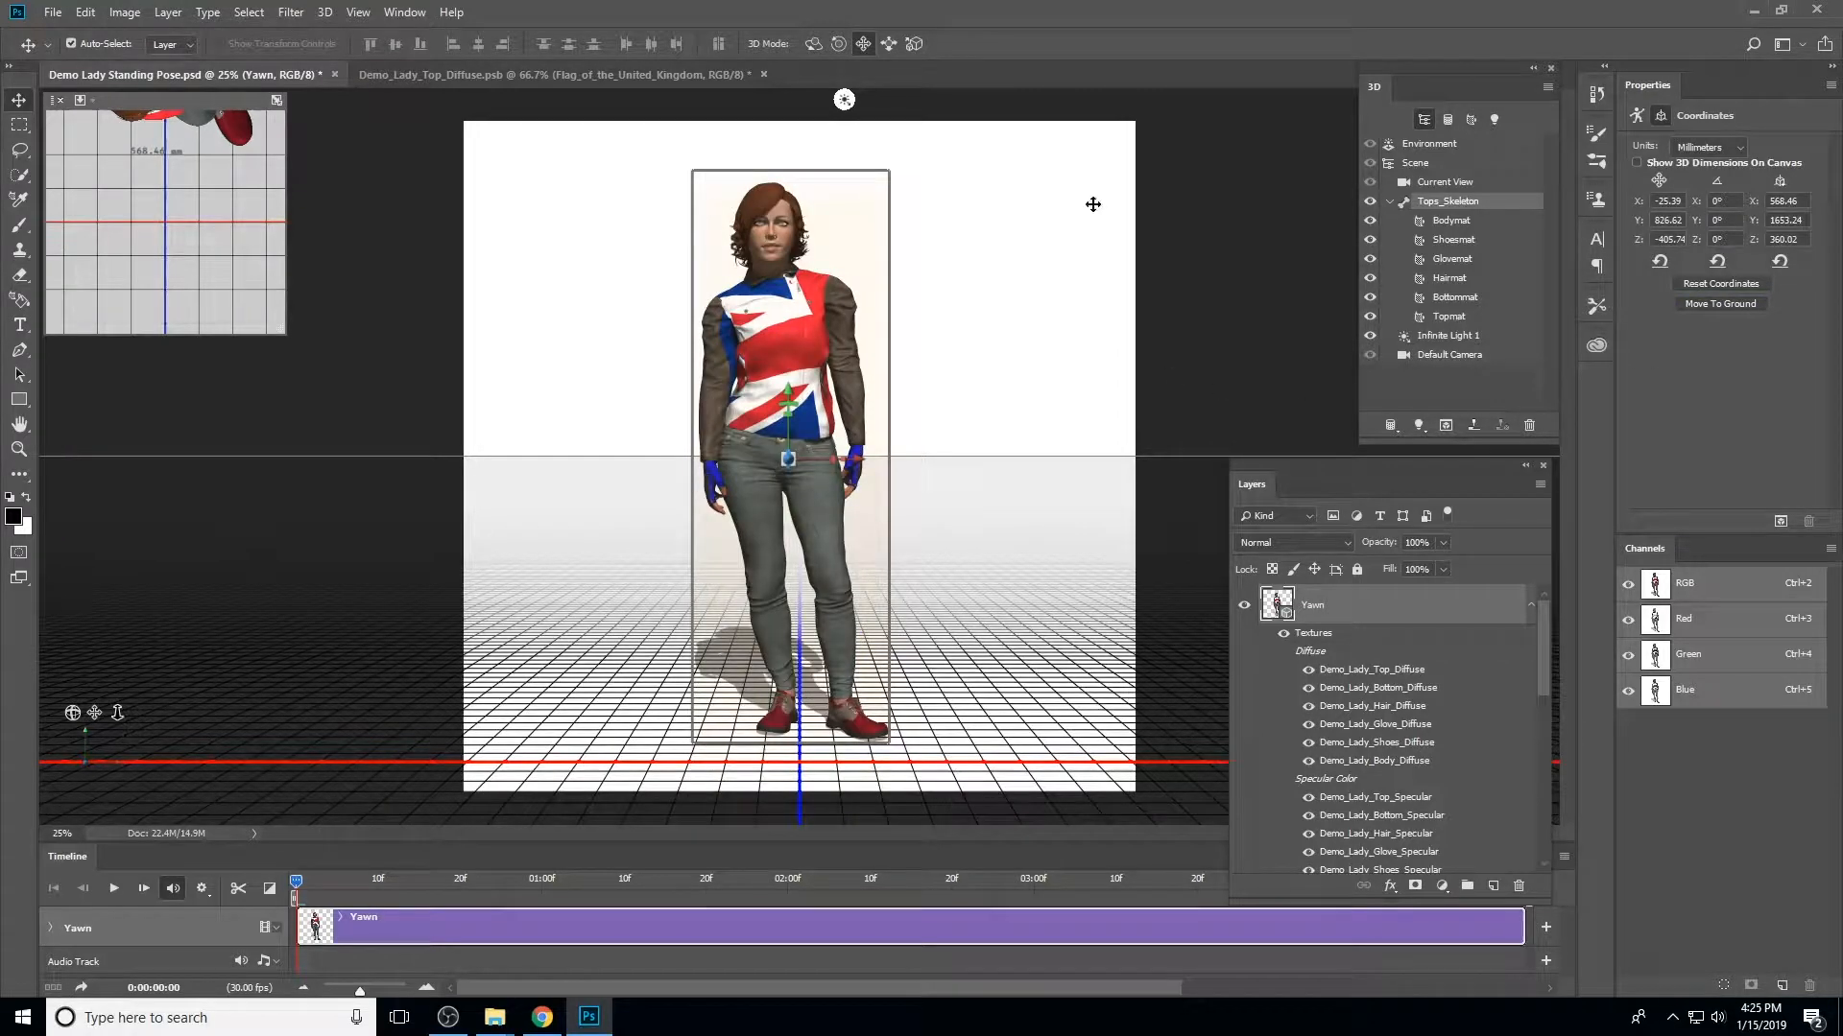
pyautogui.click(889, 44)
pyautogui.moveTo(1023, 476); pyautogui.dragTo(1014, 551)
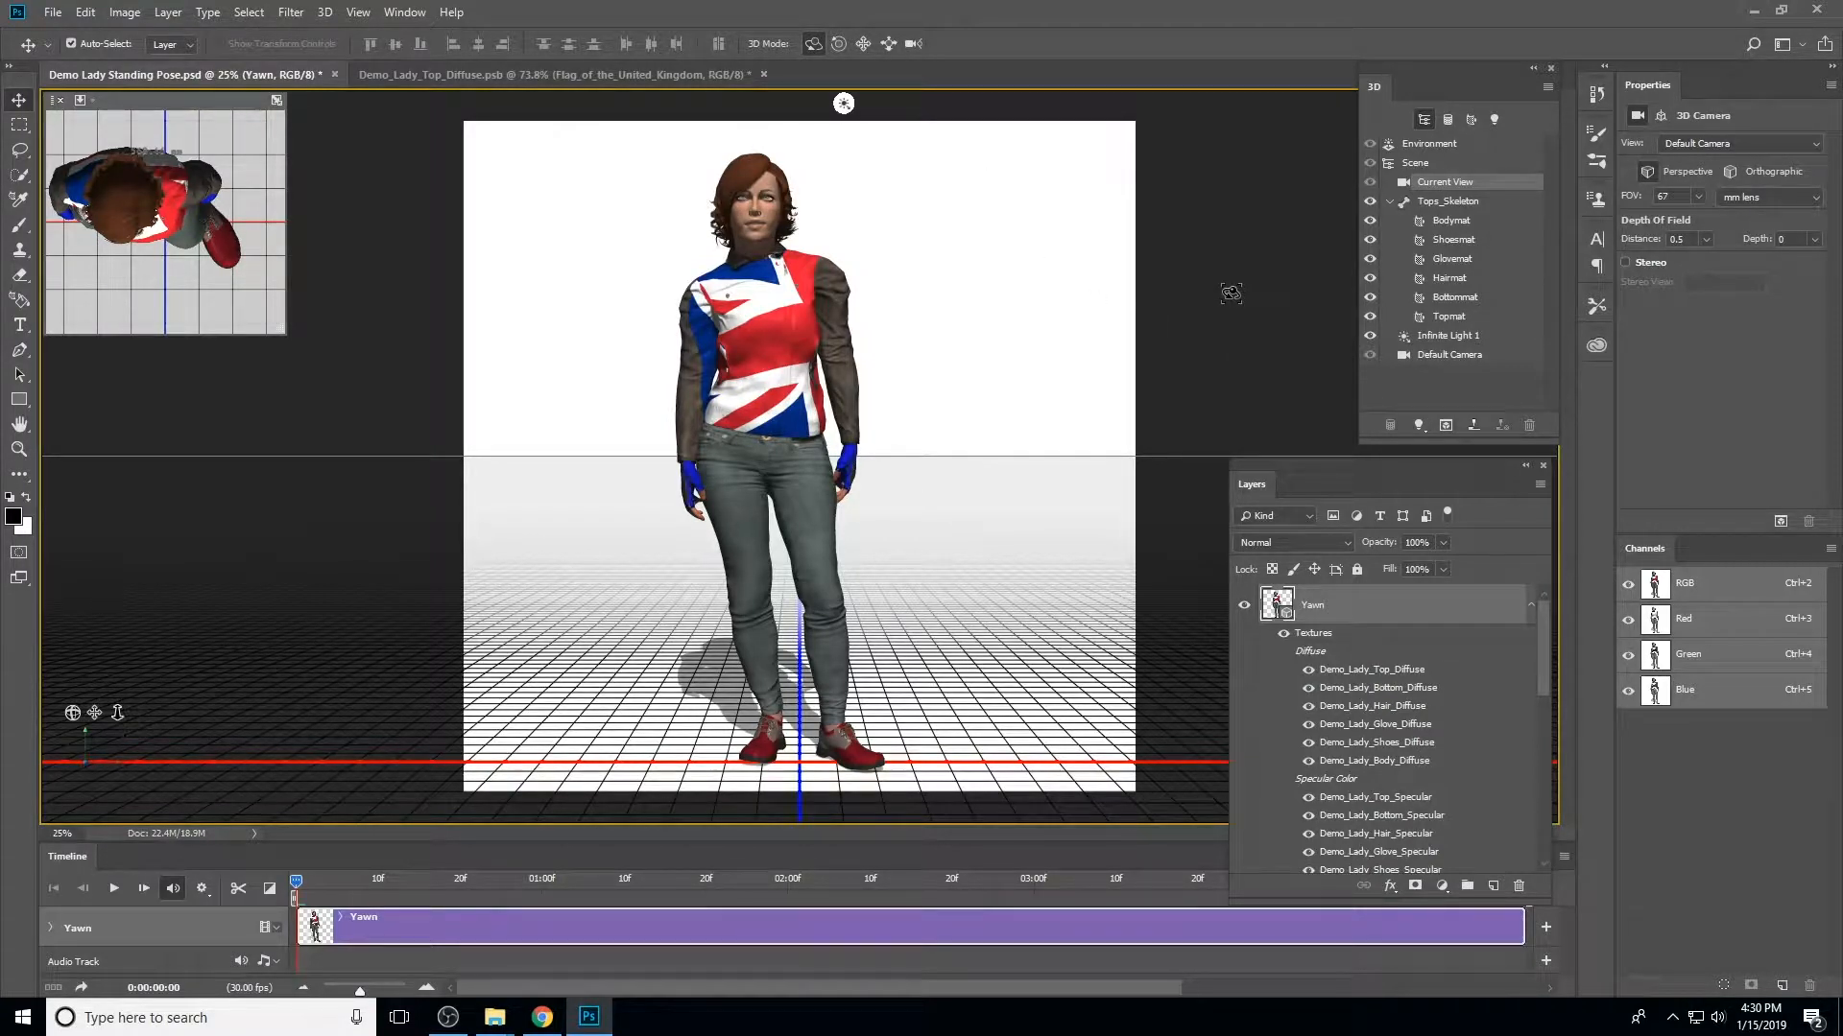
# Switch to Demo_Lady_Top_Diffuse.psb and add a layer mask to the Flag_of_the_United_Kingdom layer
pyautogui.click(651, 73)
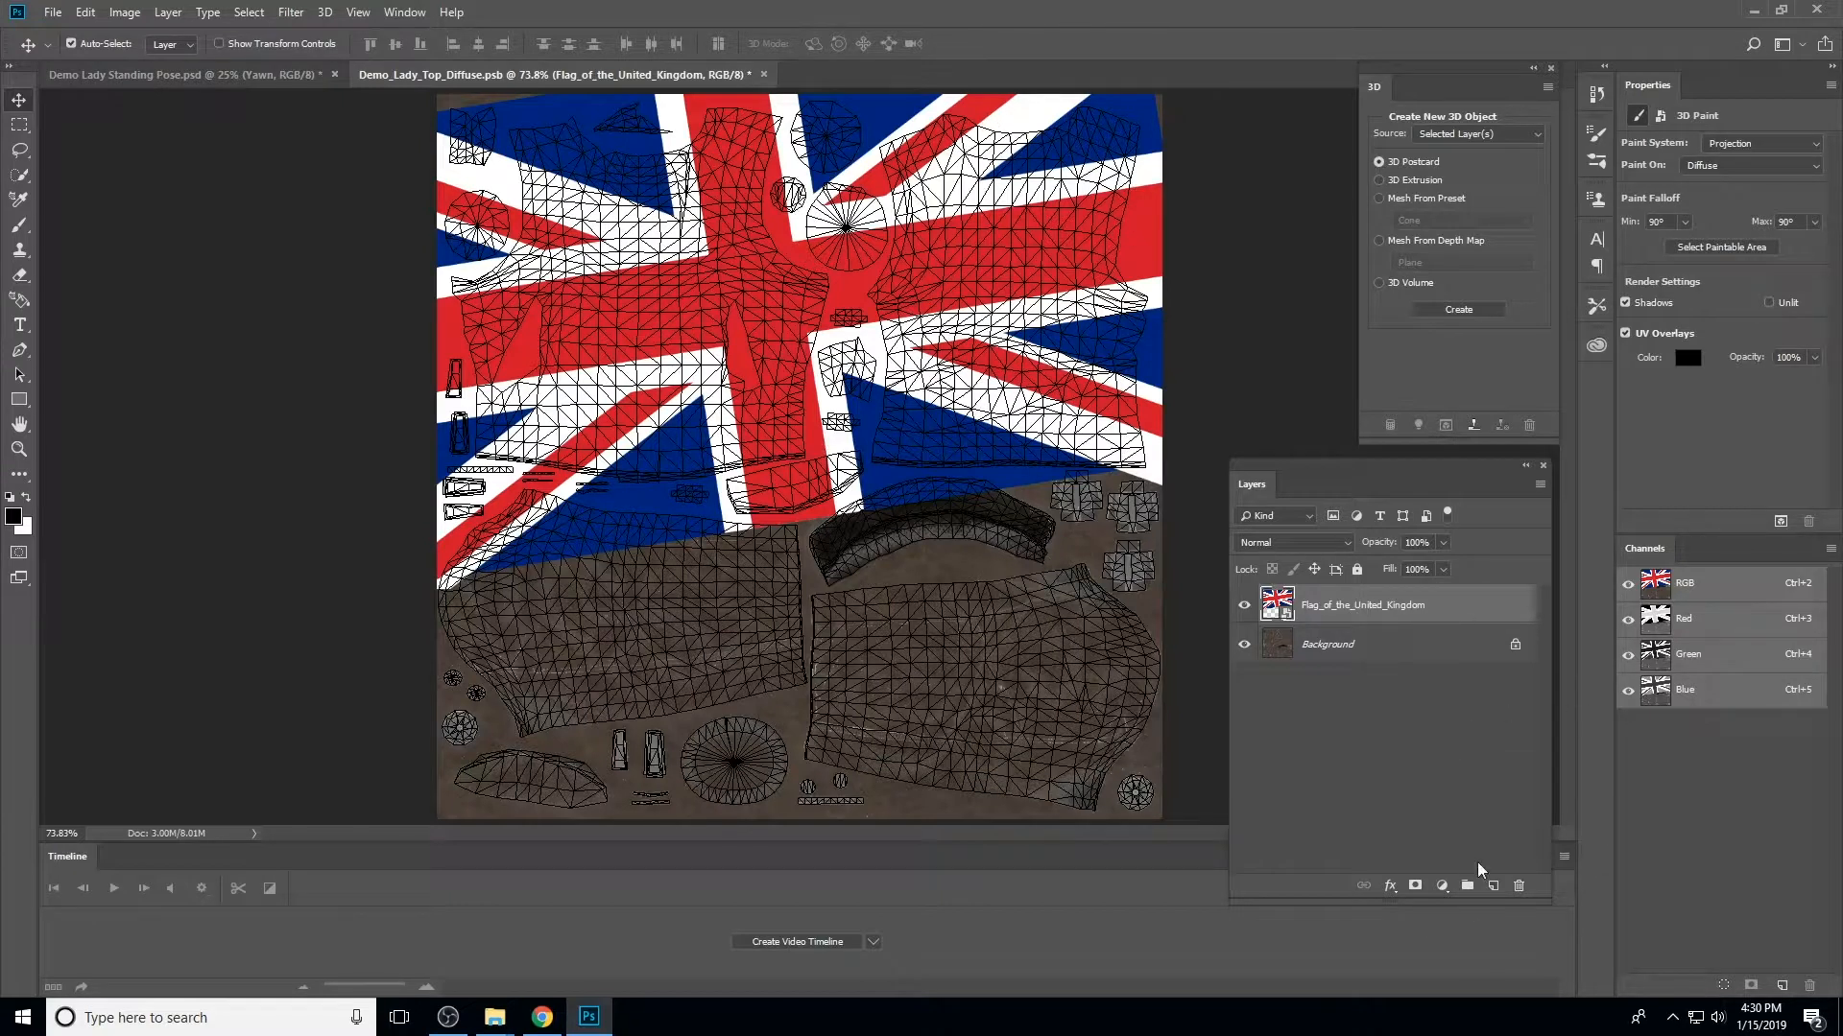
pyautogui.click(1414, 887)
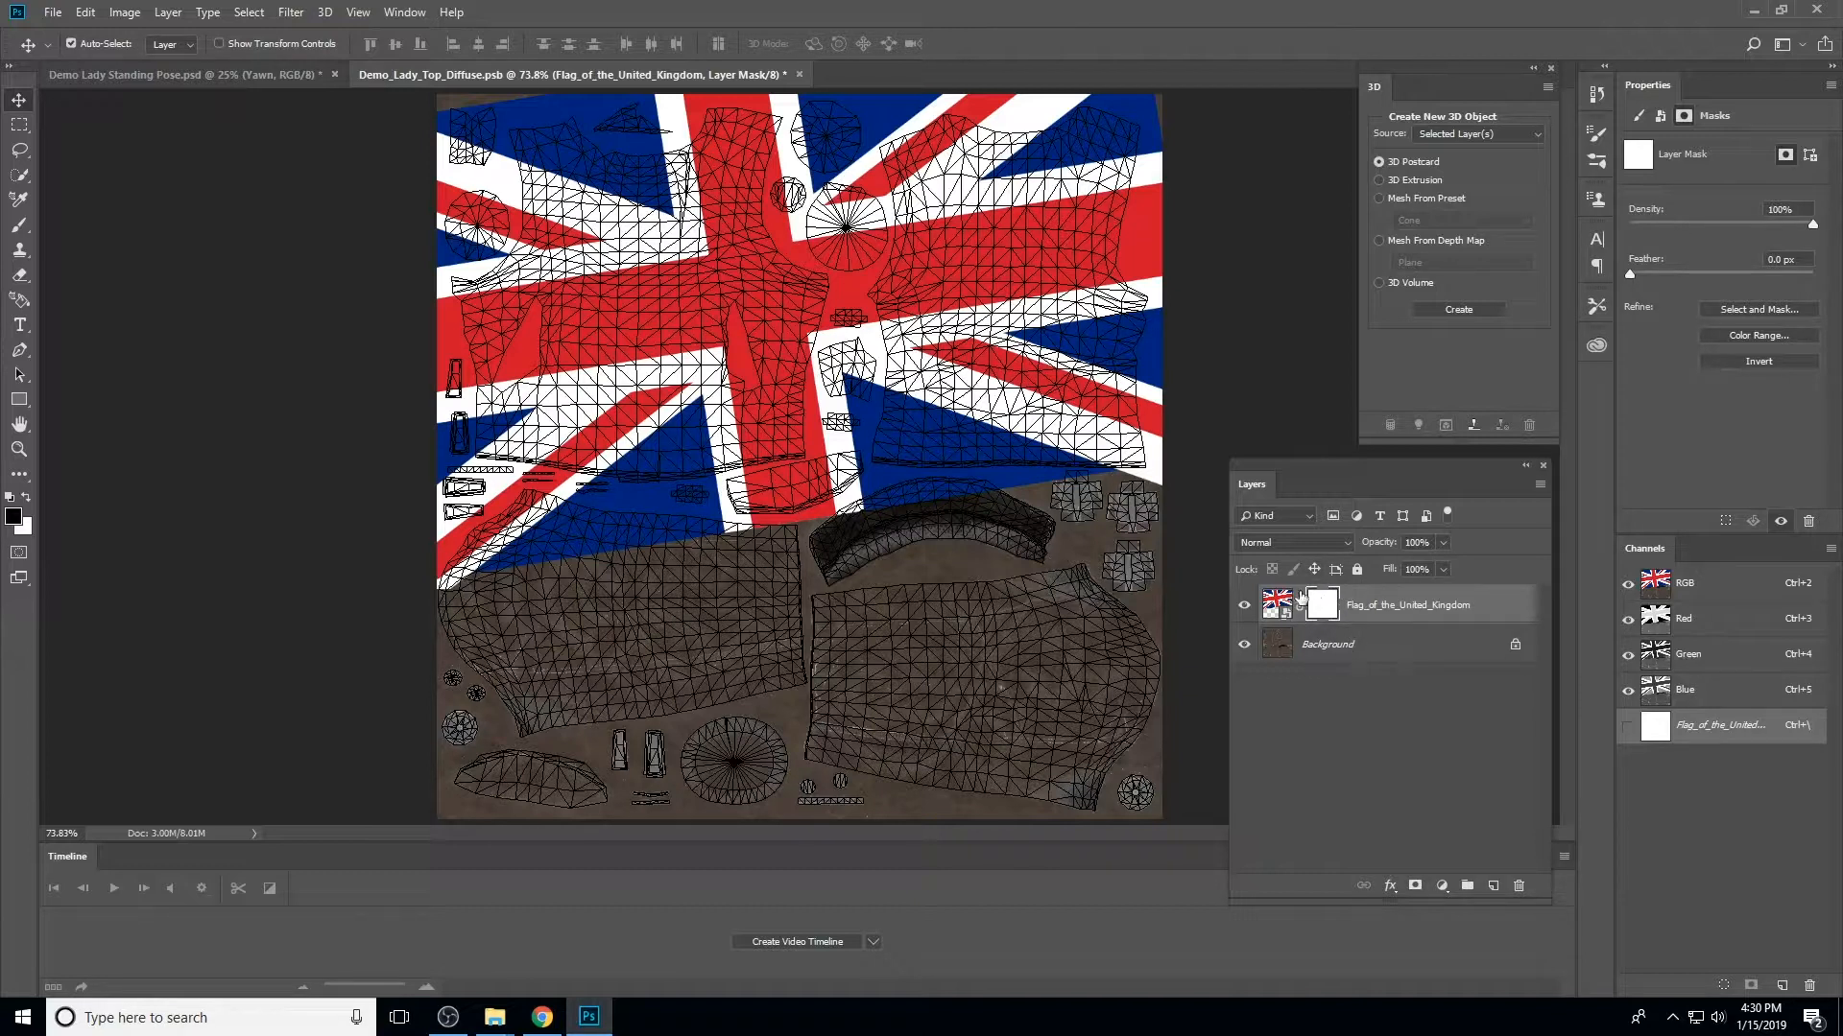
# Ready the Brush tool with the Hard Round tip at 45 px and 100% hardness for painting on the flag's mask
pyautogui.click(21, 226)
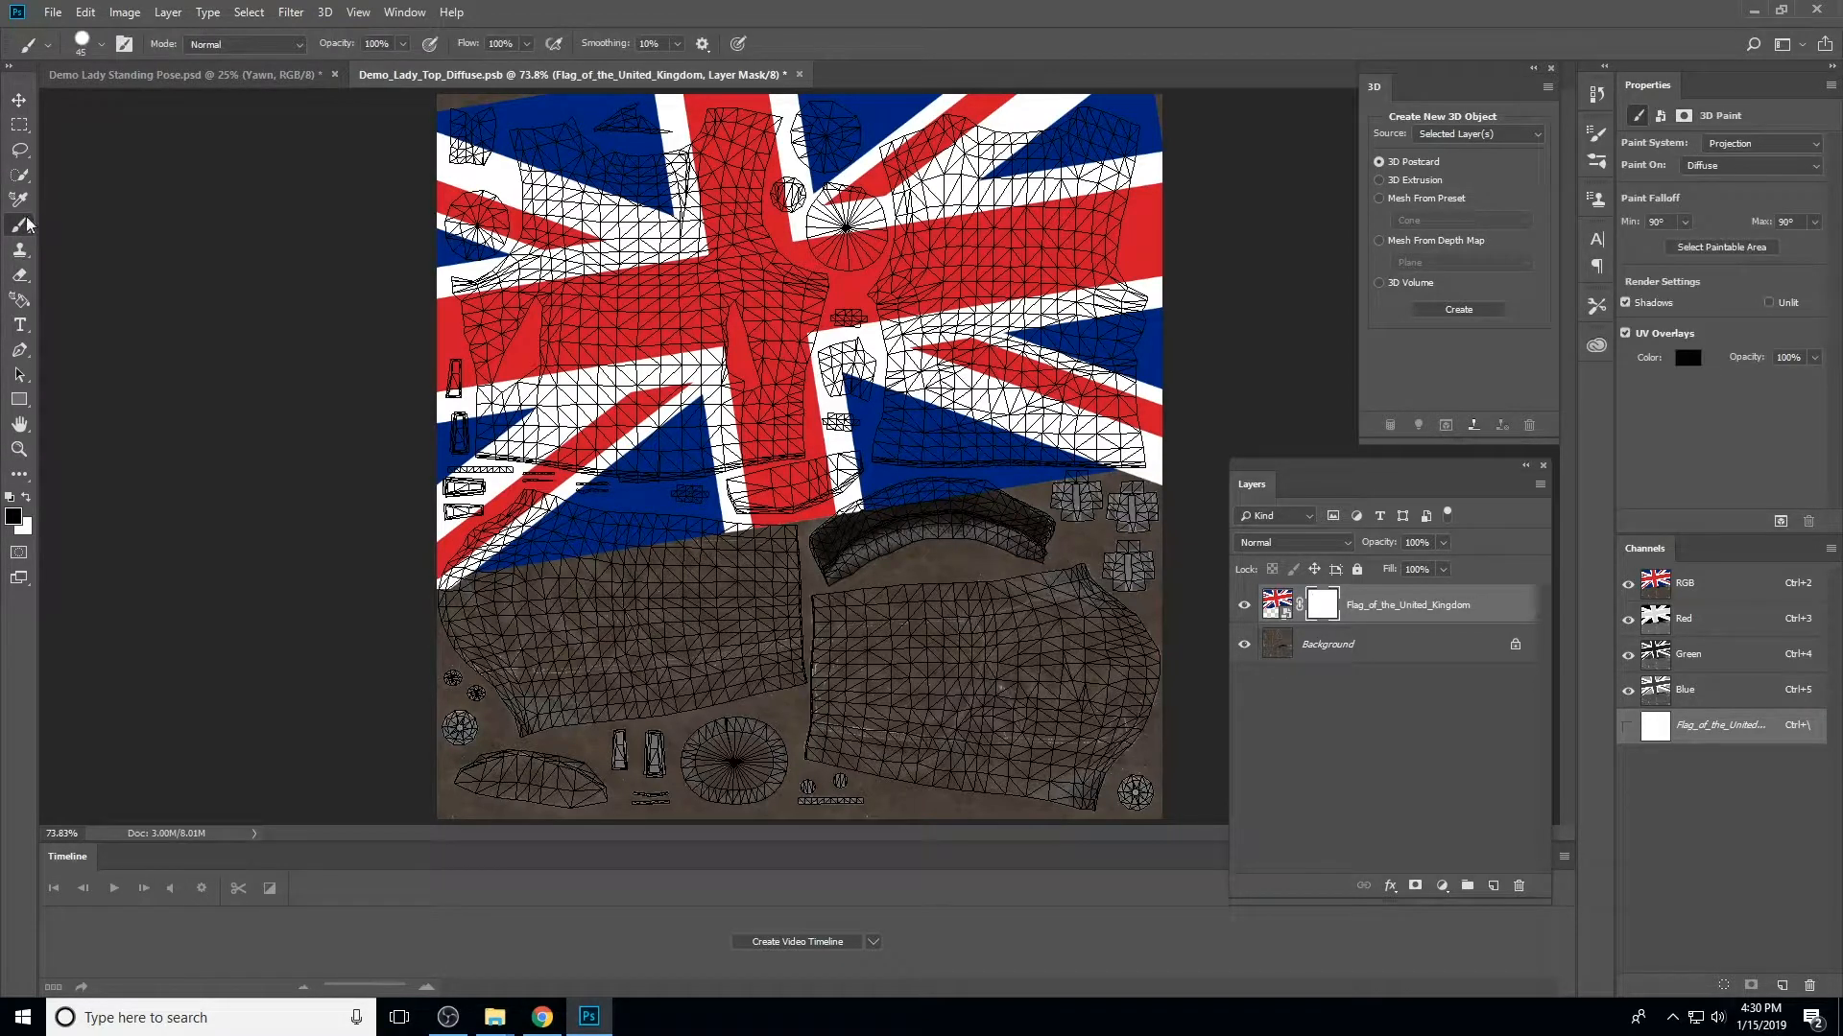
pyautogui.click(99, 45)
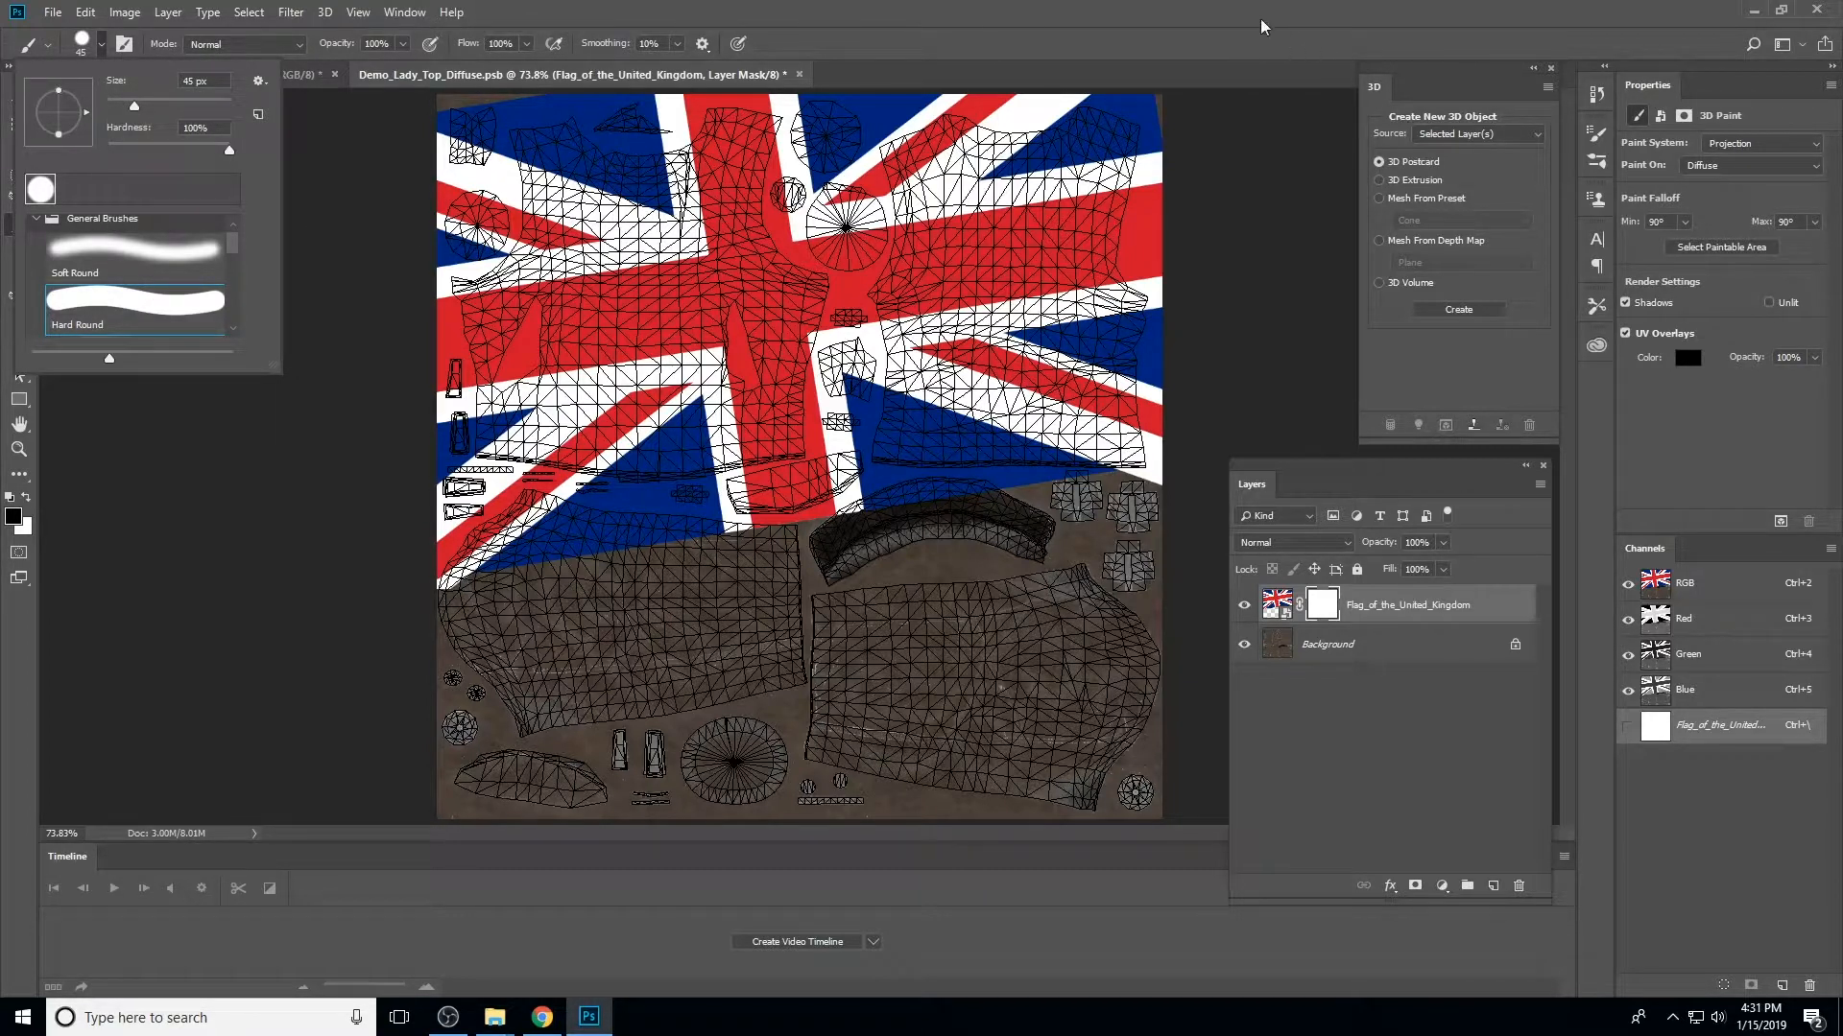
pyautogui.click(953, 48)
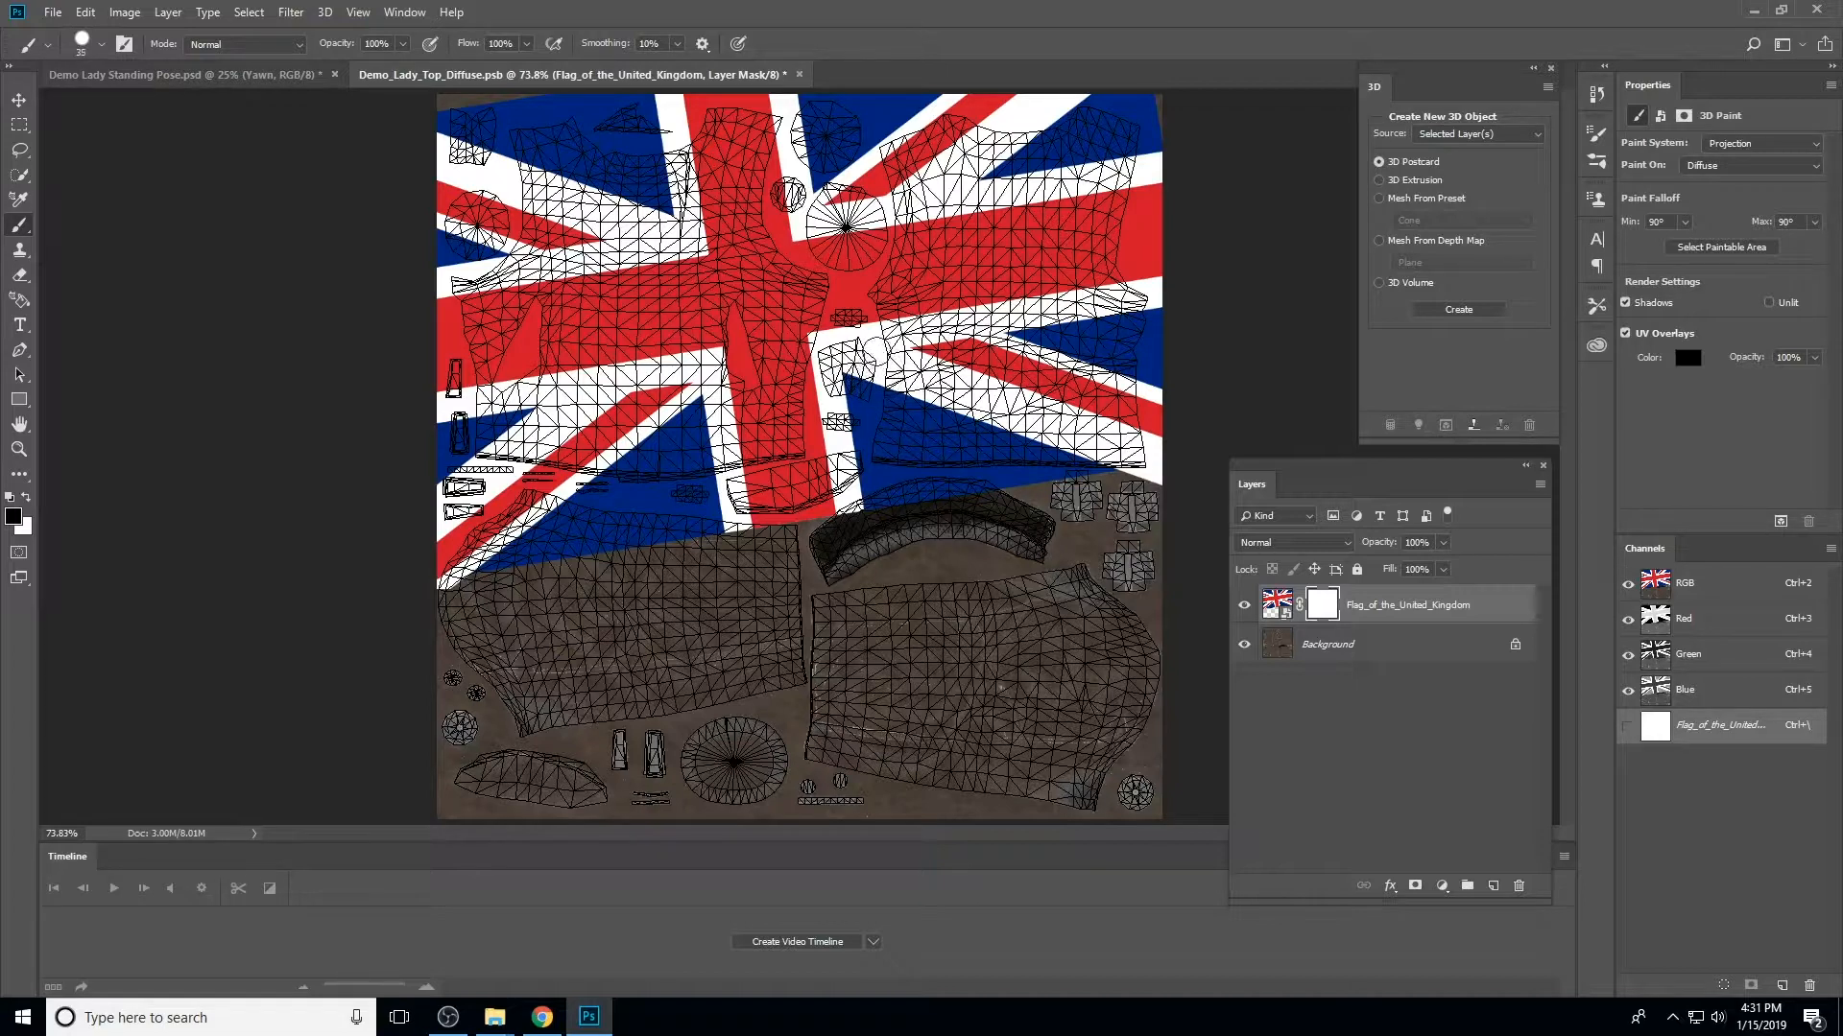
pyautogui.press('z')
pyautogui.moveTo(759, 475); pyautogui.dragTo(900, 523)
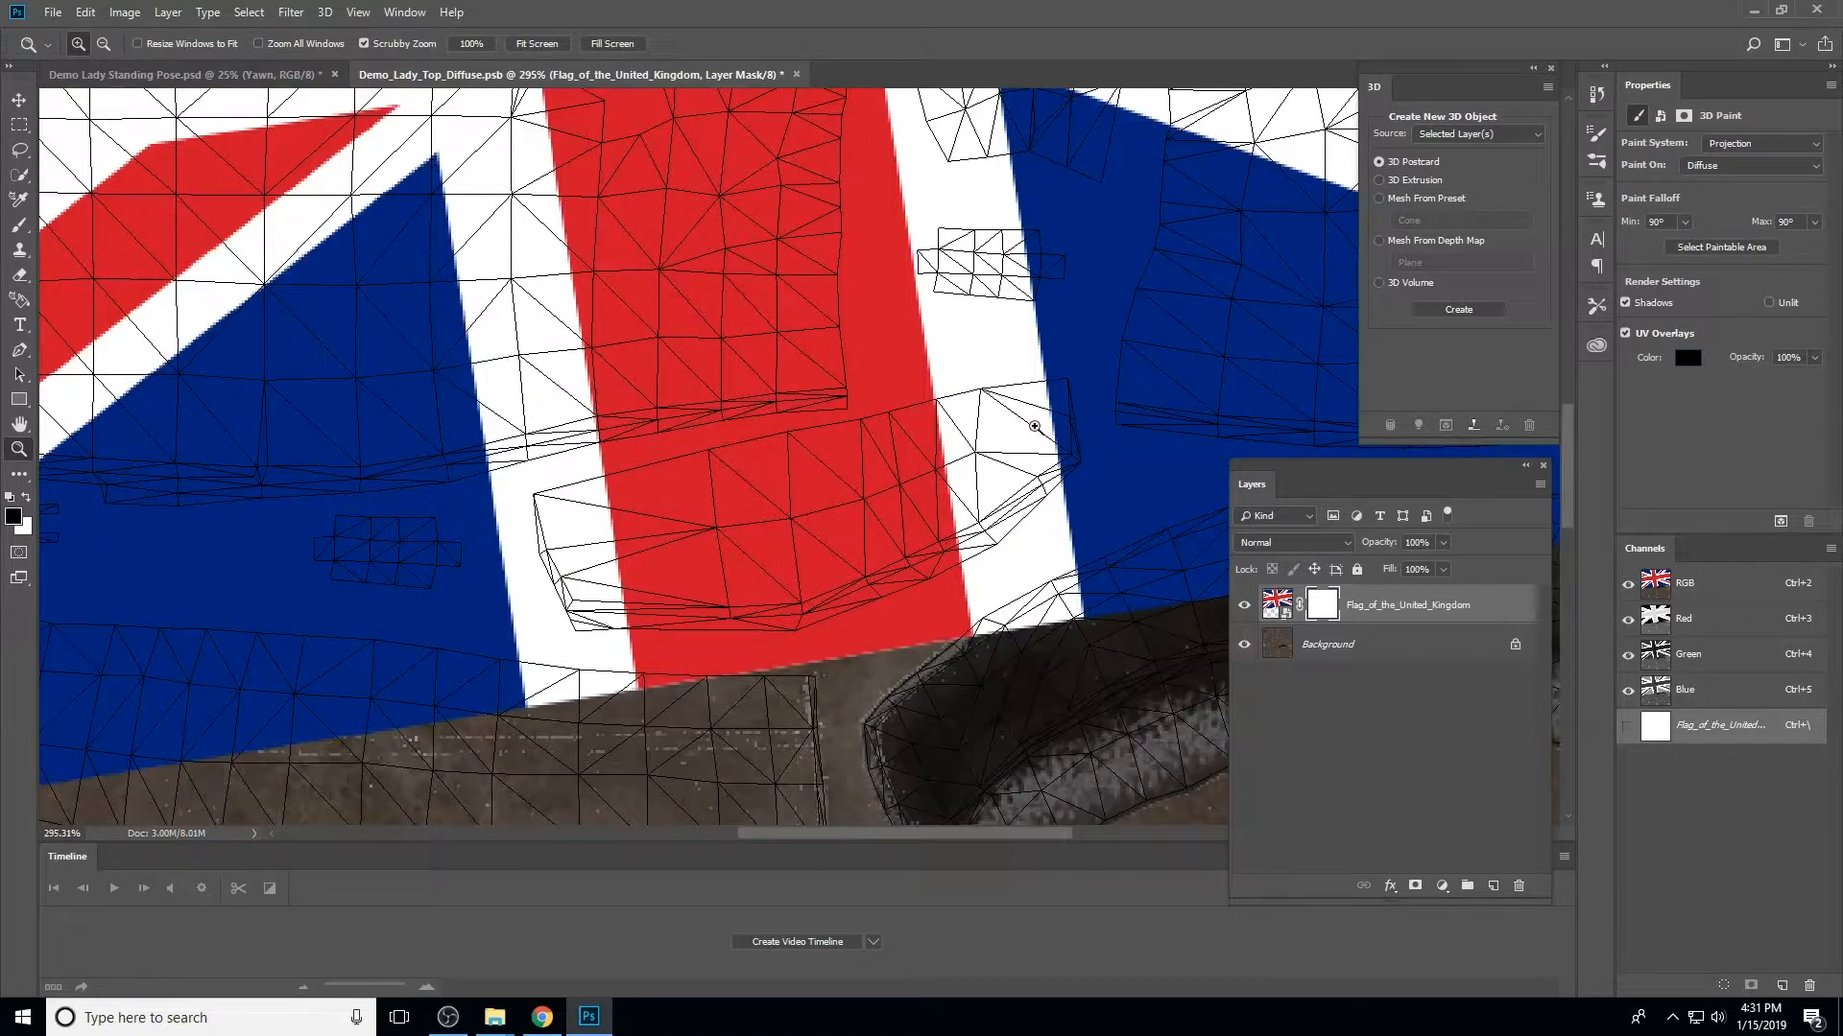
# Check the flag on the Demo Lady Standing Pose model, return to the texture, and mask the flag off the curved piece below the left torso panel in black
pyautogui.click(267, 73)
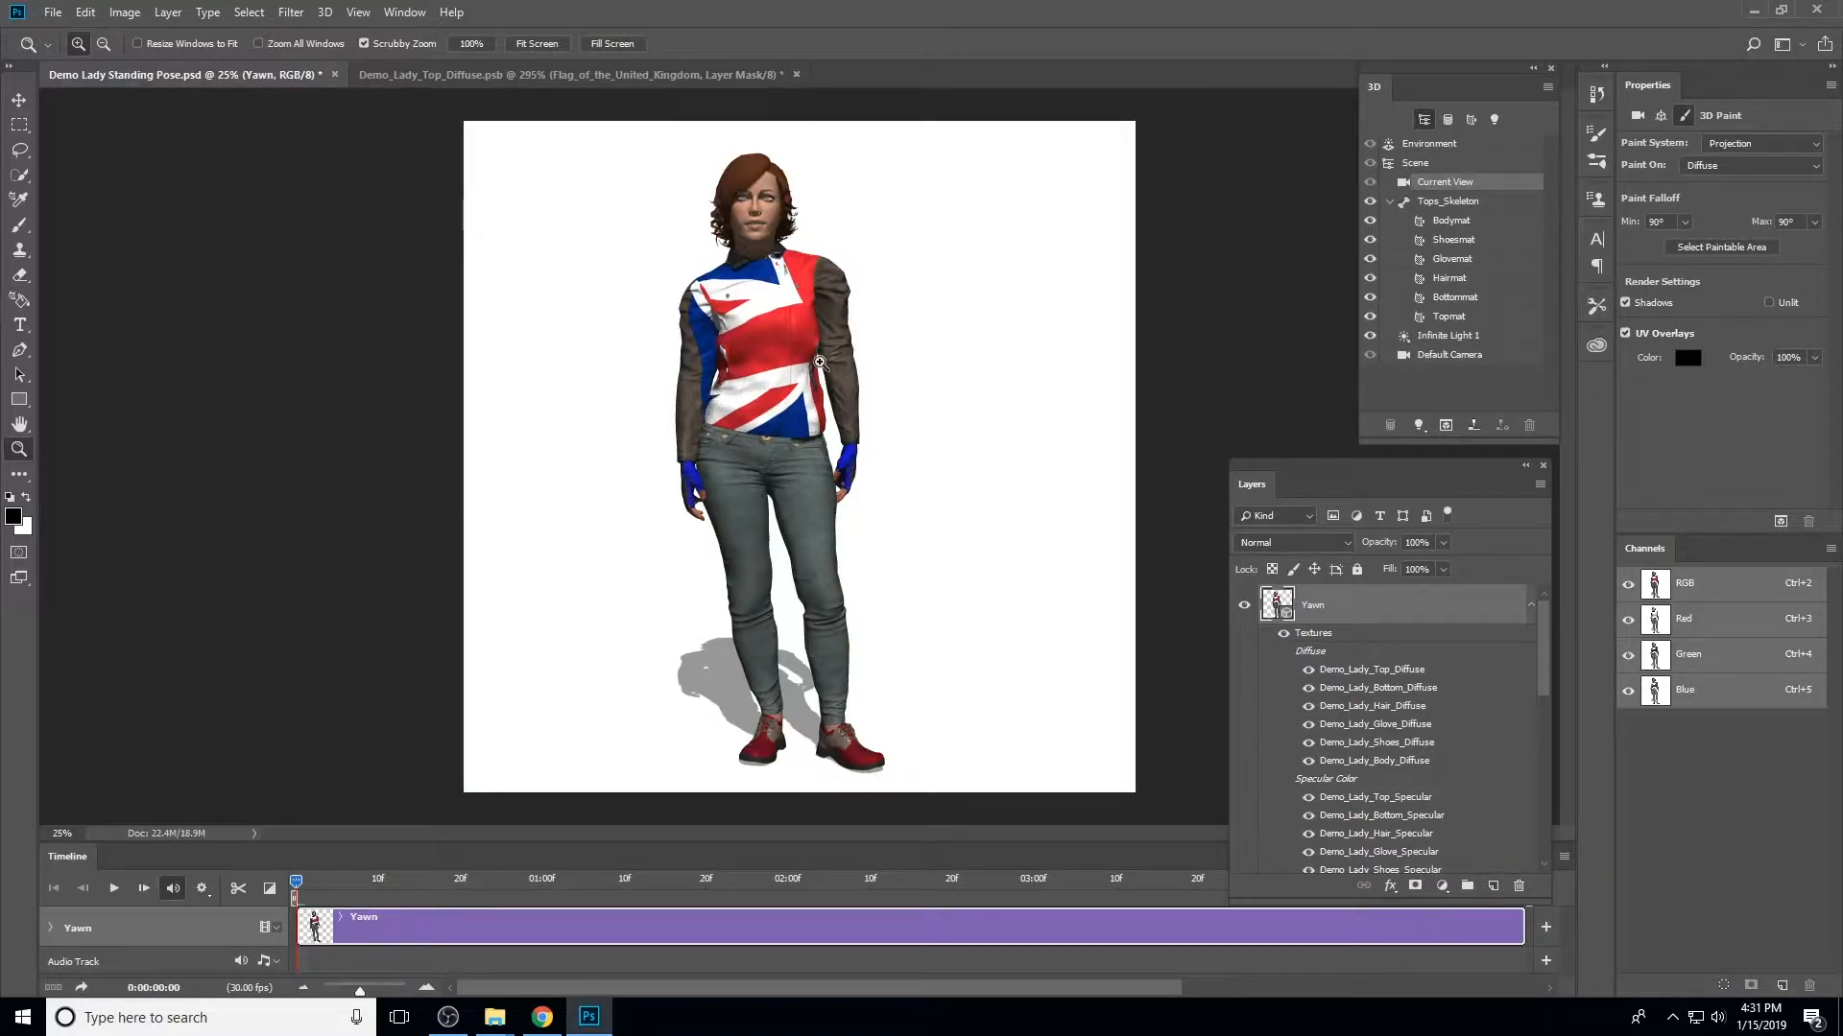
pyautogui.click(571, 74)
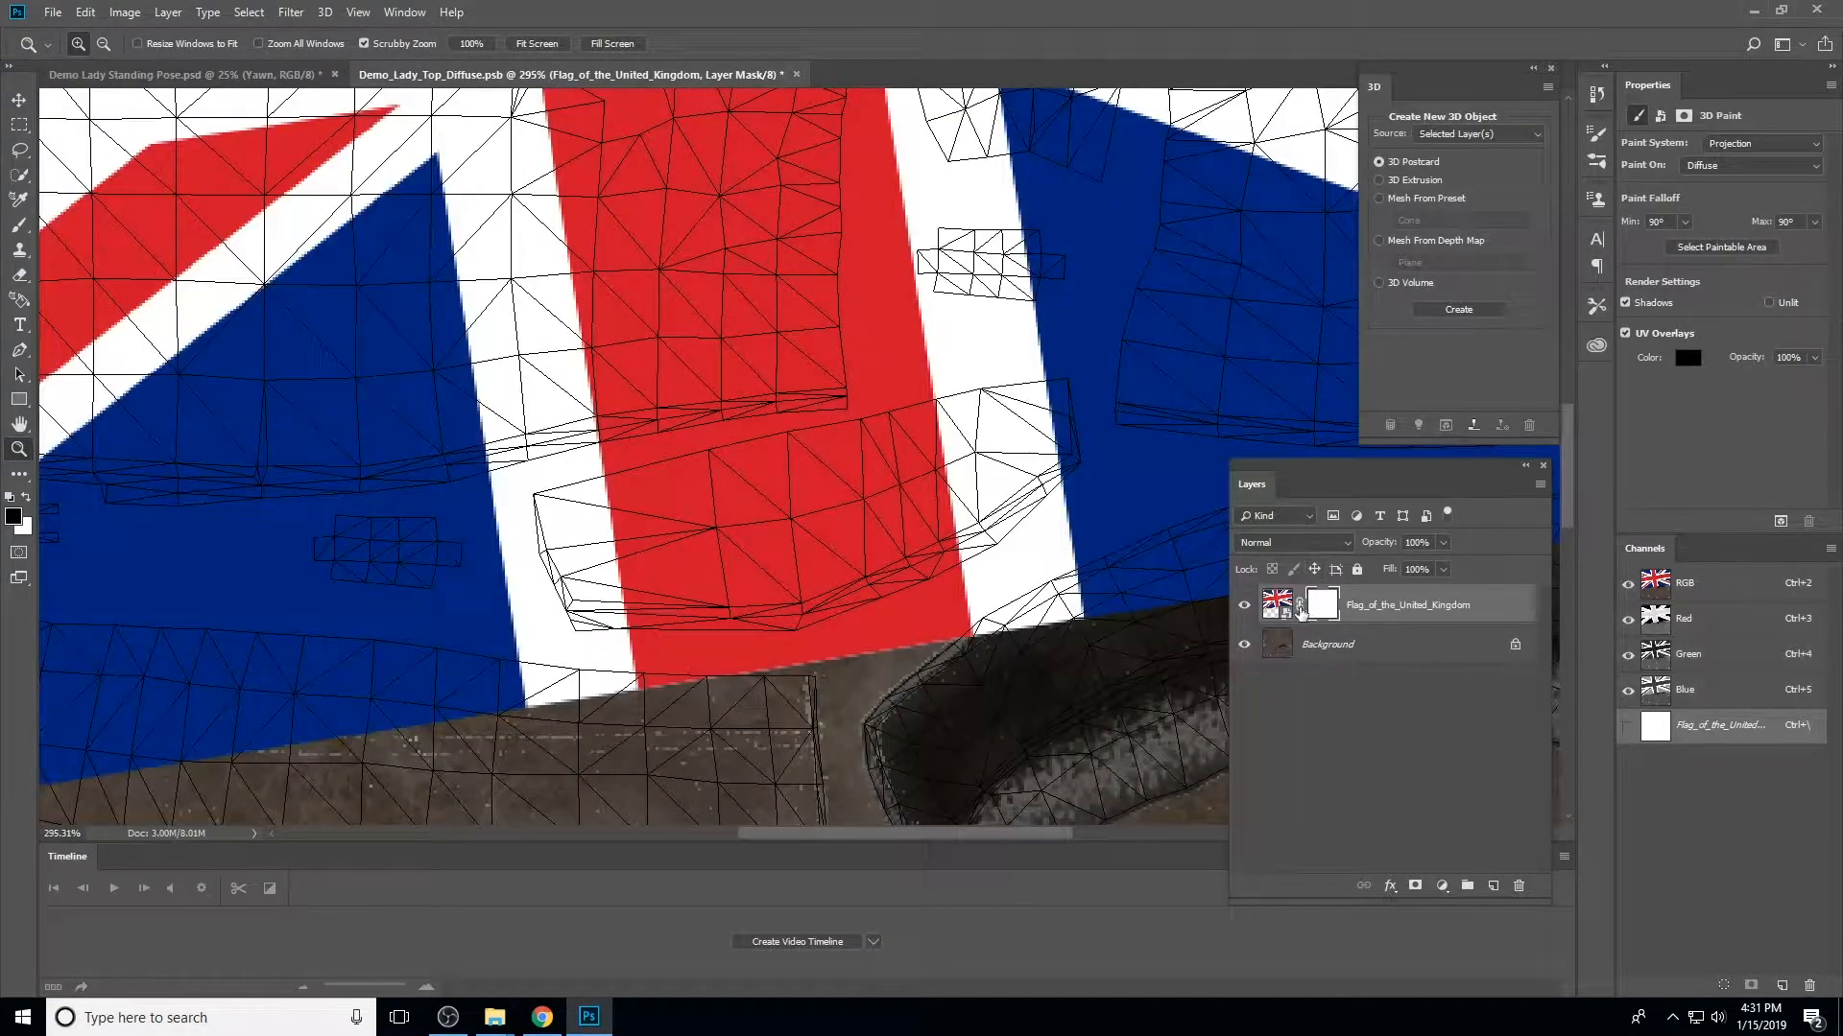
pyautogui.click(1324, 606)
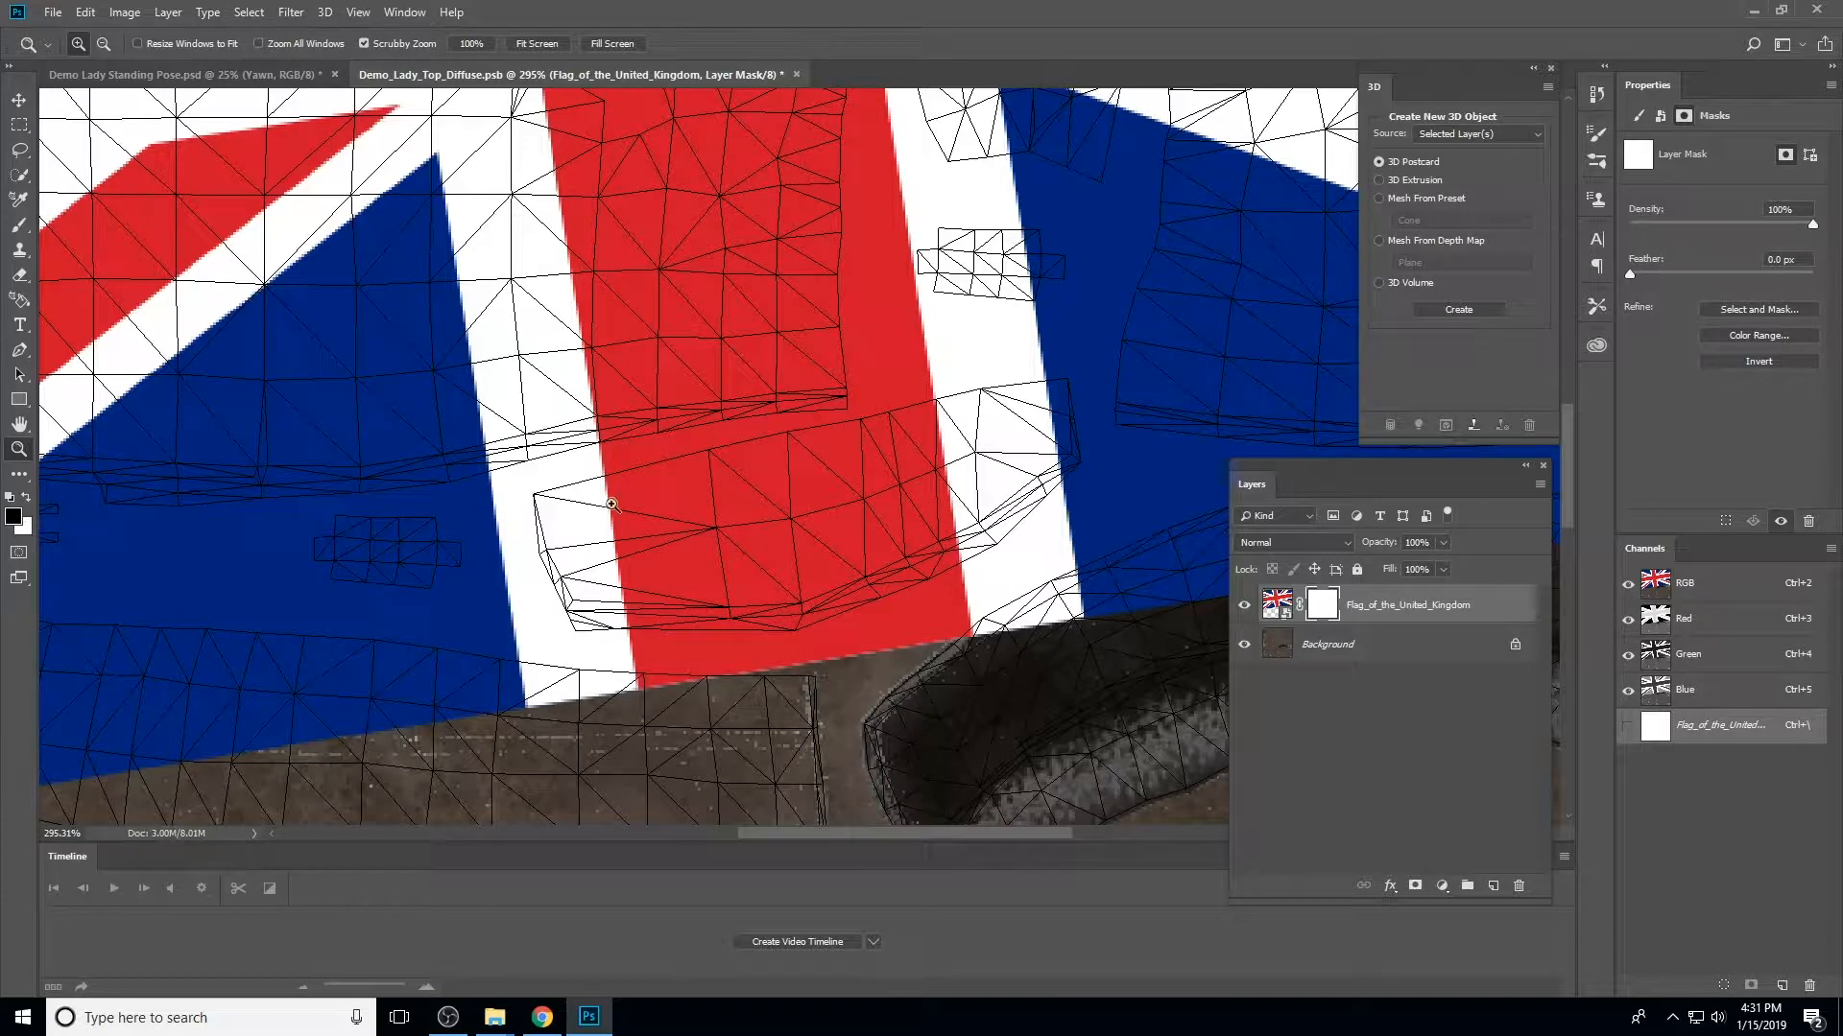
pyautogui.click(19, 229)
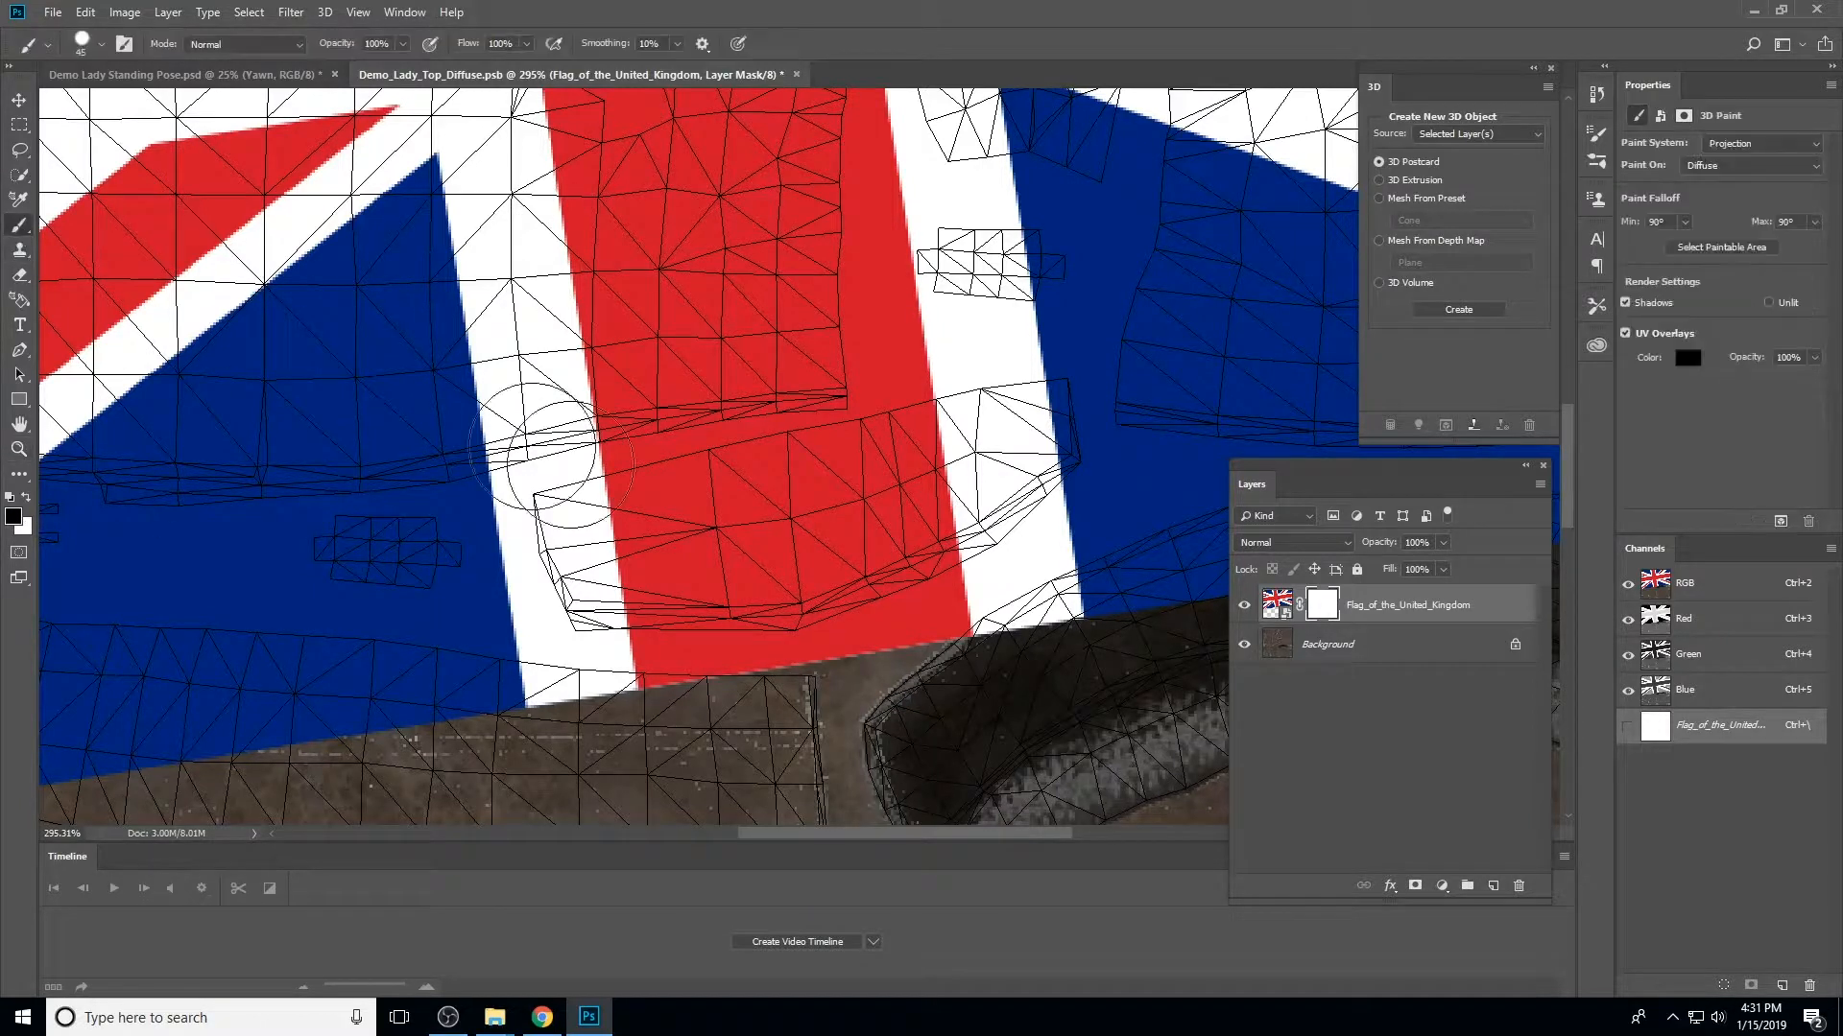
pyautogui.moveTo(708, 527)
pyautogui.mouseDown()
pyautogui.moveTo(843, 519)
pyautogui.moveTo(804, 557)
pyautogui.moveTo(856, 553)
pyautogui.moveTo(925, 472)
pyautogui.moveTo(962, 500)
pyautogui.moveTo(916, 527)
pyautogui.moveTo(578, 513)
pyautogui.moveTo(885, 503)
pyautogui.moveTo(943, 446)
pyautogui.moveTo(980, 531)
pyautogui.moveTo(994, 508)
pyautogui.moveTo(872, 578)
pyautogui.moveTo(760, 606)
pyautogui.moveTo(671, 595)
pyautogui.moveTo(602, 558)
pyautogui.moveTo(782, 512)
pyautogui.mouseUp()
pyautogui.click(26, 497)
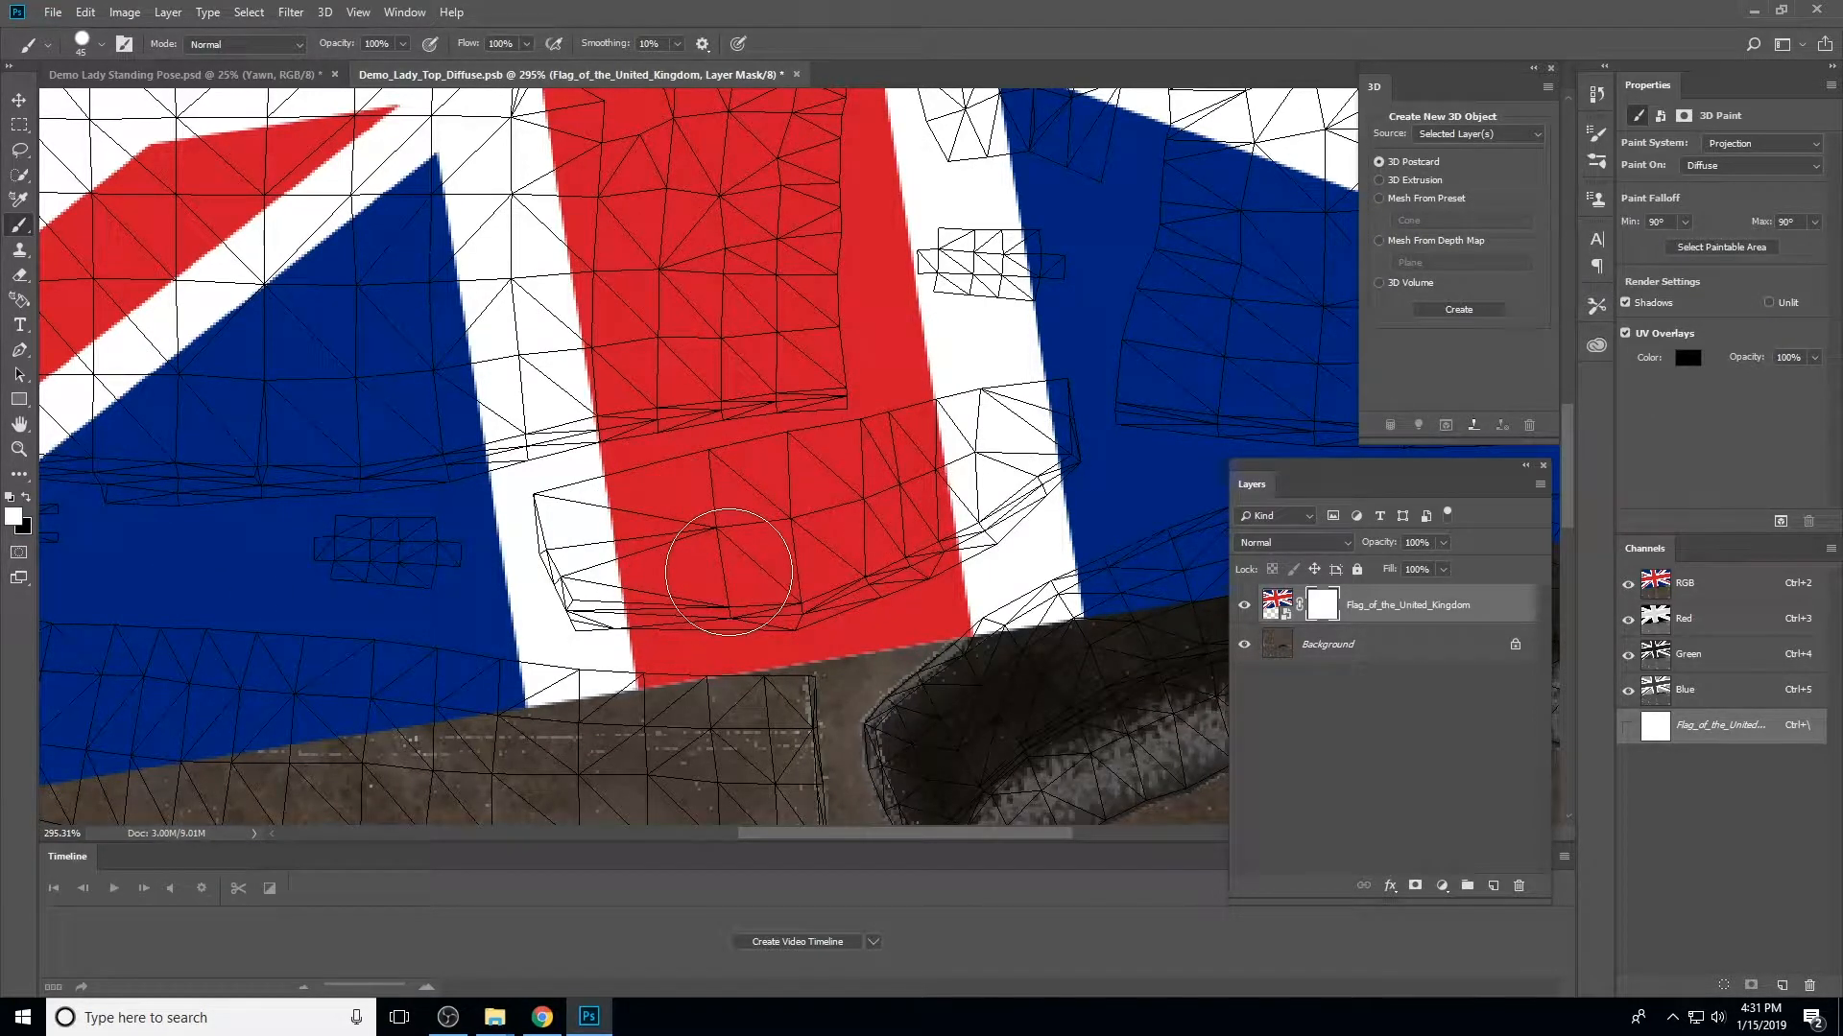
pyautogui.press('x')
pyautogui.press('x')
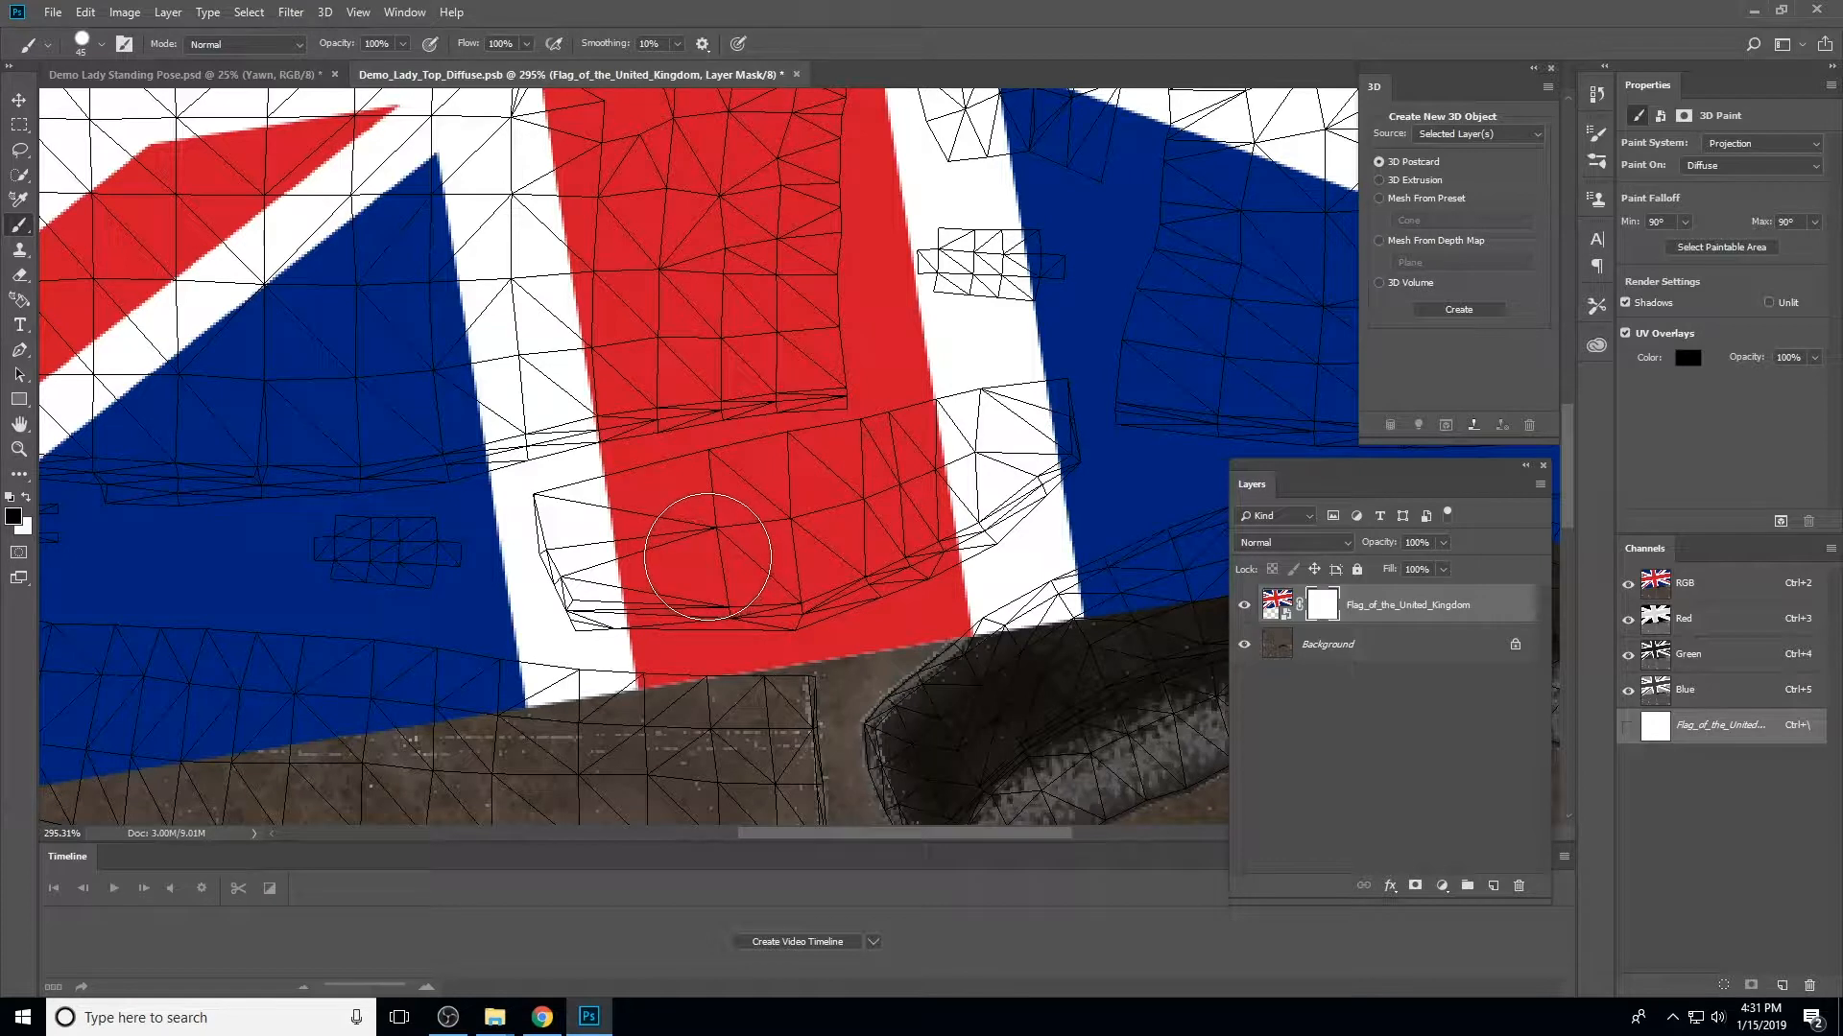
pyautogui.moveTo(711, 523)
pyautogui.mouseDown()
pyautogui.moveTo(557, 540)
pyautogui.moveTo(963, 452)
pyautogui.moveTo(840, 482)
pyautogui.moveTo(976, 386)
pyautogui.moveTo(1033, 413)
pyautogui.moveTo(974, 509)
pyautogui.moveTo(864, 578)
pyautogui.moveTo(705, 607)
pyautogui.moveTo(576, 605)
pyautogui.mouseUp()
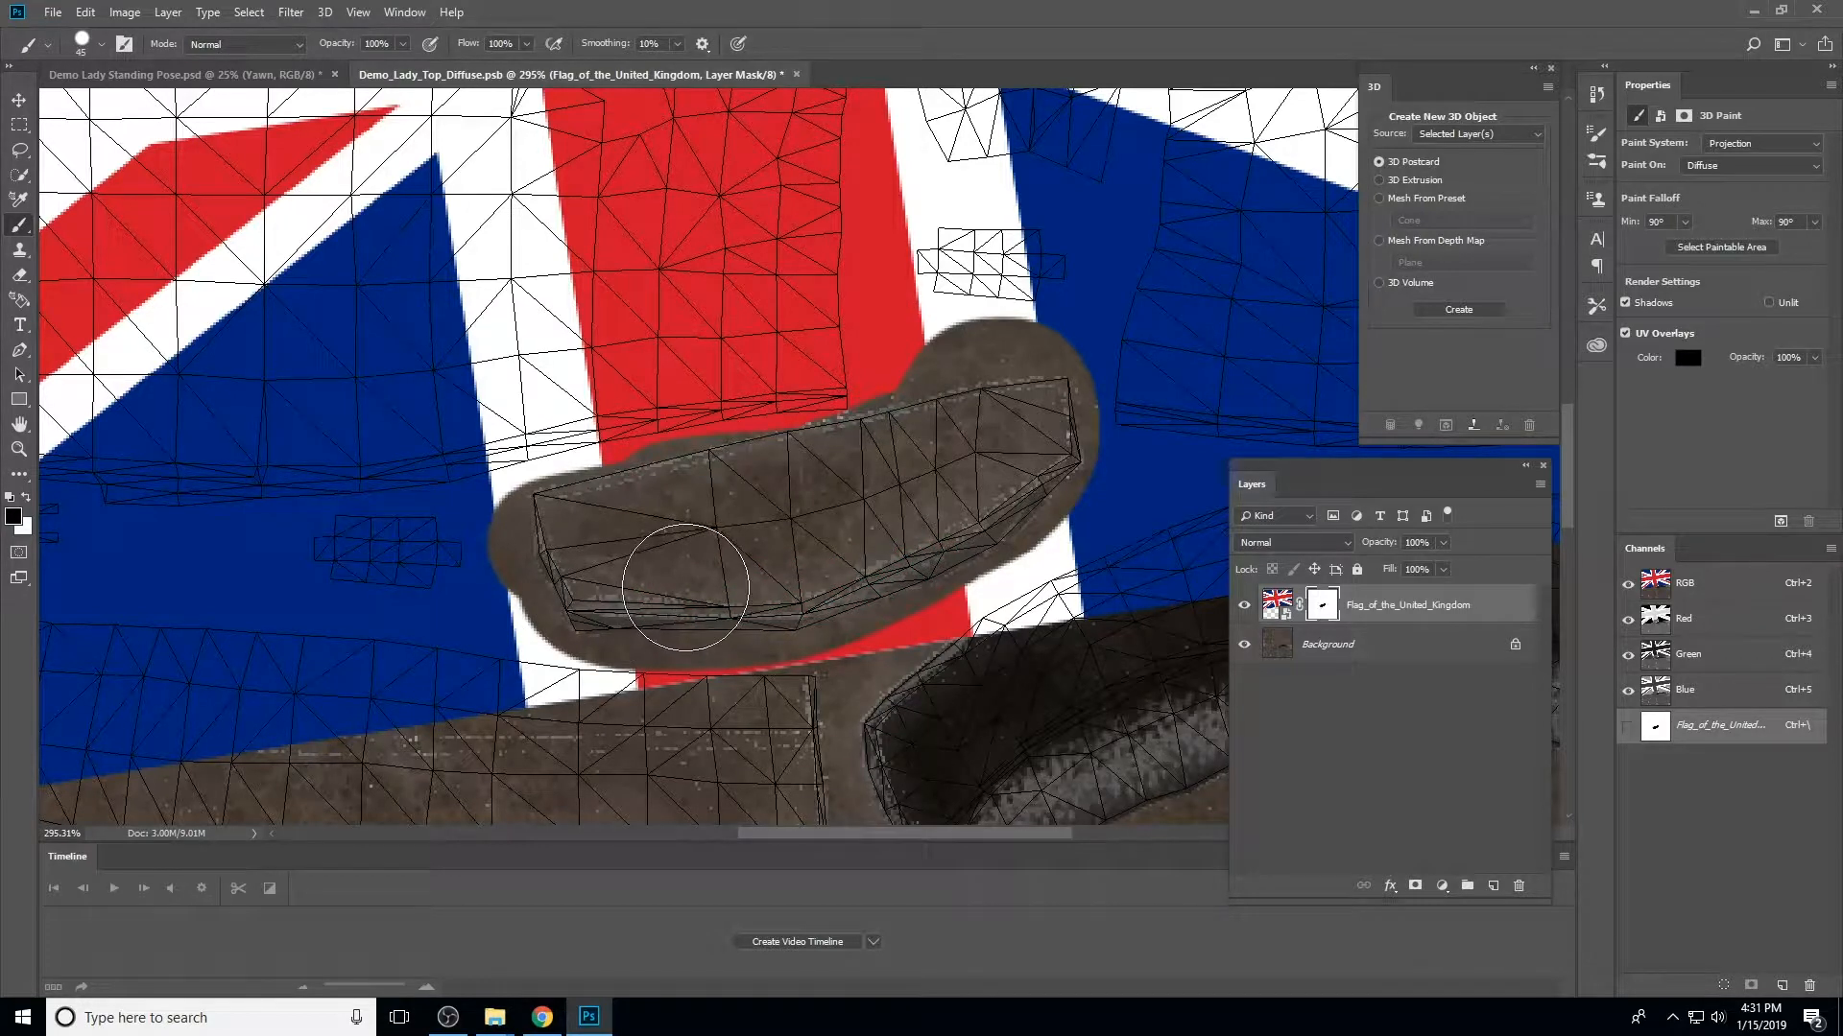
# Mask out the flag beside the left torso panel's lower right edge, and paint white to restore it inside the panel mesh
pyautogui.moveTo(1043, 235)
pyautogui.mouseDown()
pyautogui.moveTo(943, 507)
pyautogui.moveTo(974, 549)
pyautogui.moveTo(884, 415)
pyautogui.moveTo(962, 552)
pyautogui.moveTo(957, 456)
pyautogui.mouseUp()
pyautogui.moveTo(863, 575); pyautogui.dragTo(720, 442)
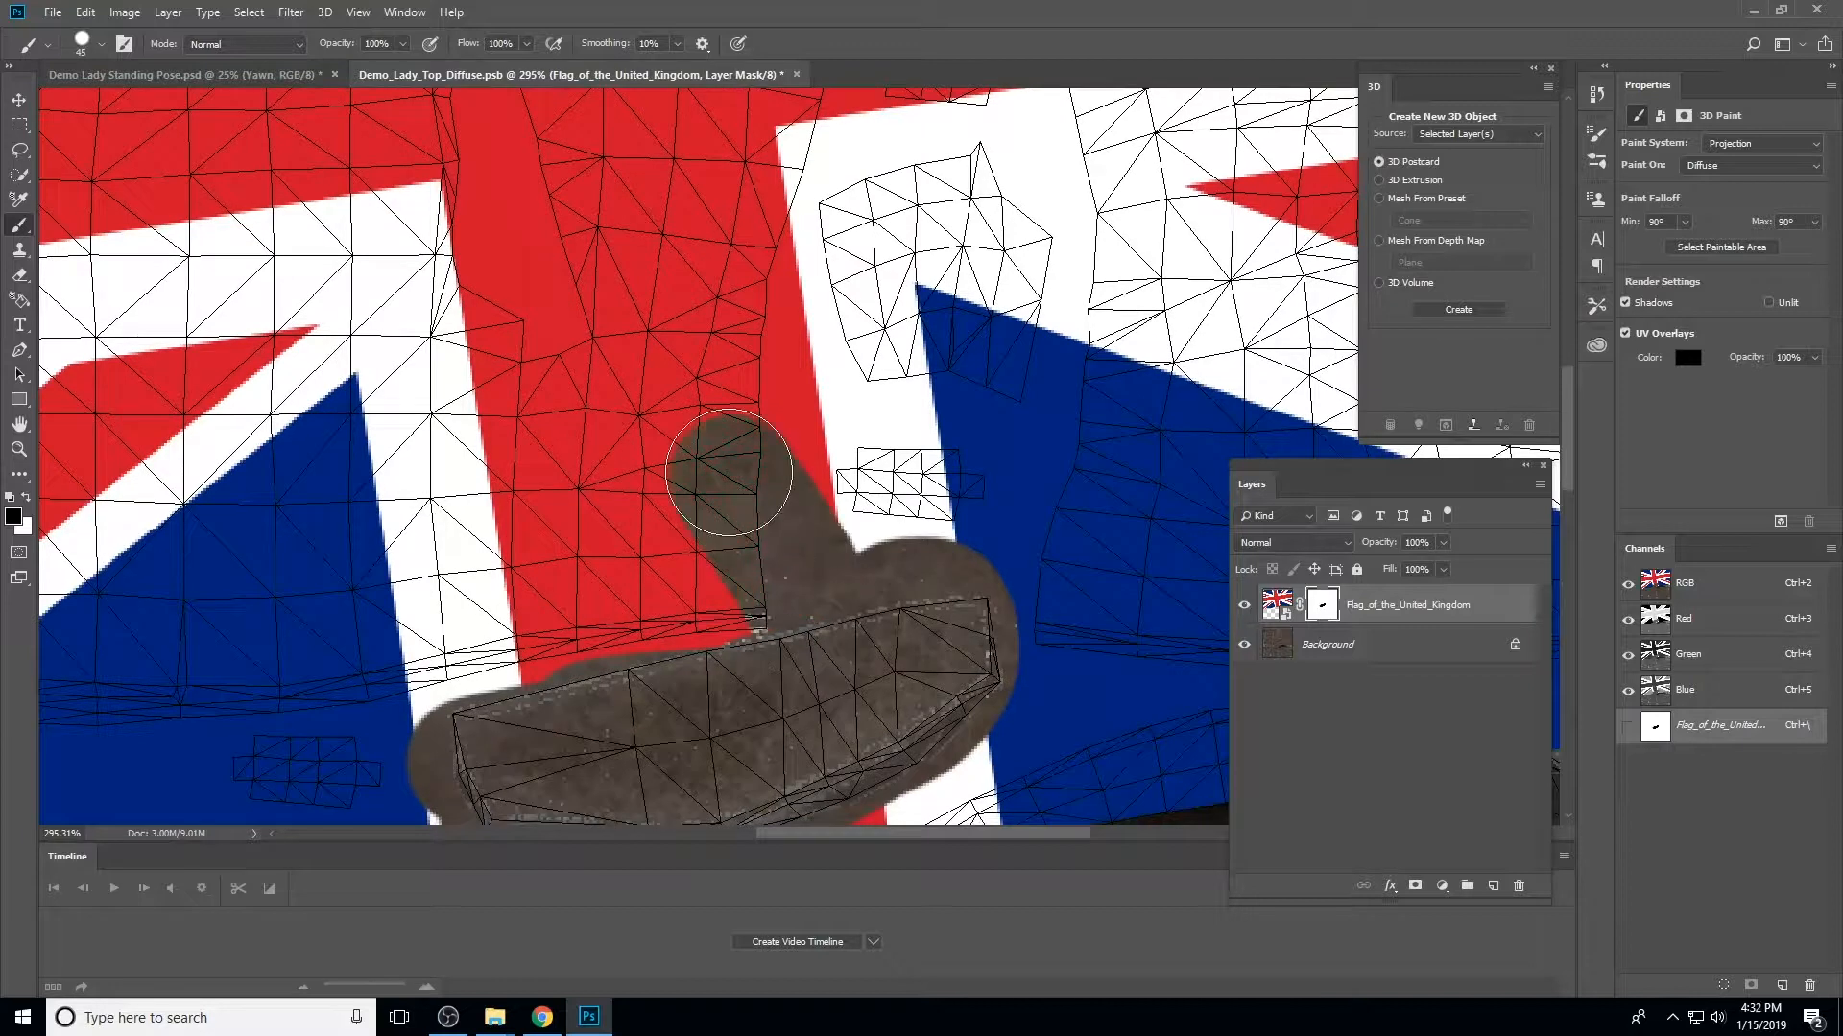
pyautogui.press('x')
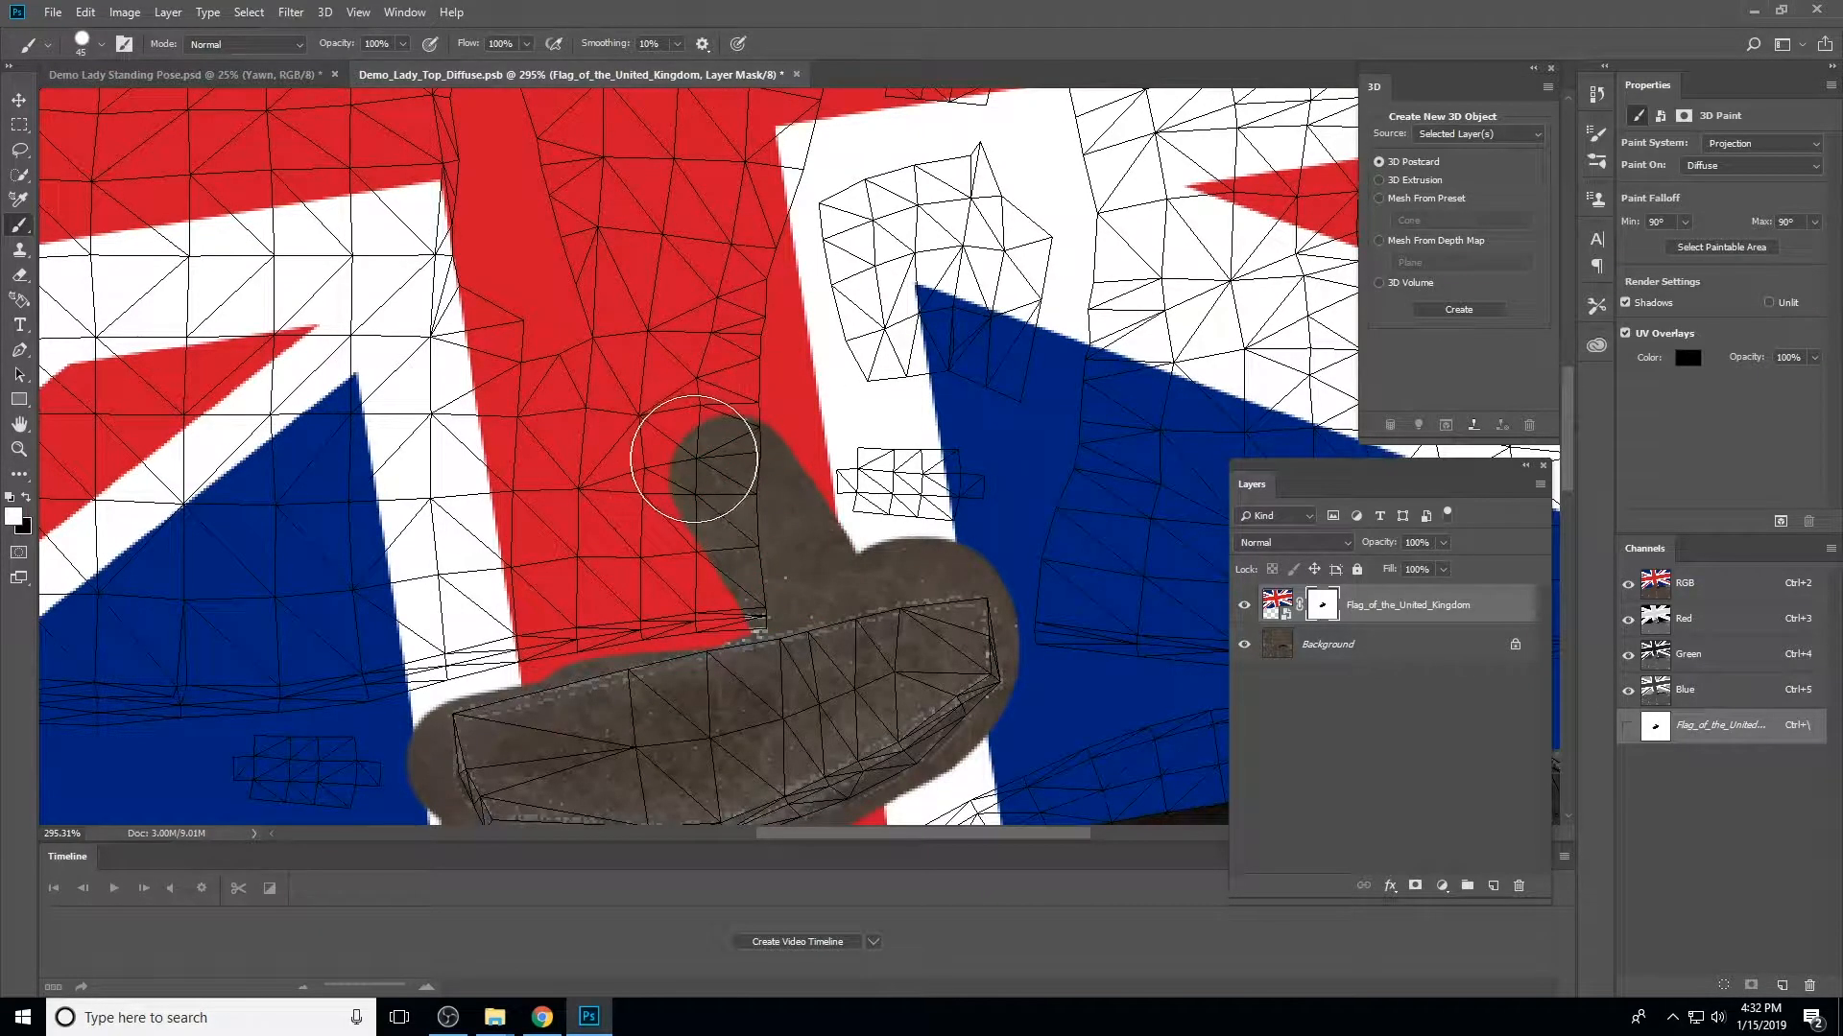
pyautogui.moveTo(671, 432)
pyautogui.mouseDown()
pyautogui.moveTo(688, 540)
pyautogui.moveTo(679, 420)
pyautogui.moveTo(691, 509)
pyautogui.mouseUp()
# With a 15 px black brush, mask a border along the left torso panel's right side, shoulders, neckline and upper left edge
pyautogui.press('[')
pyautogui.press('[')
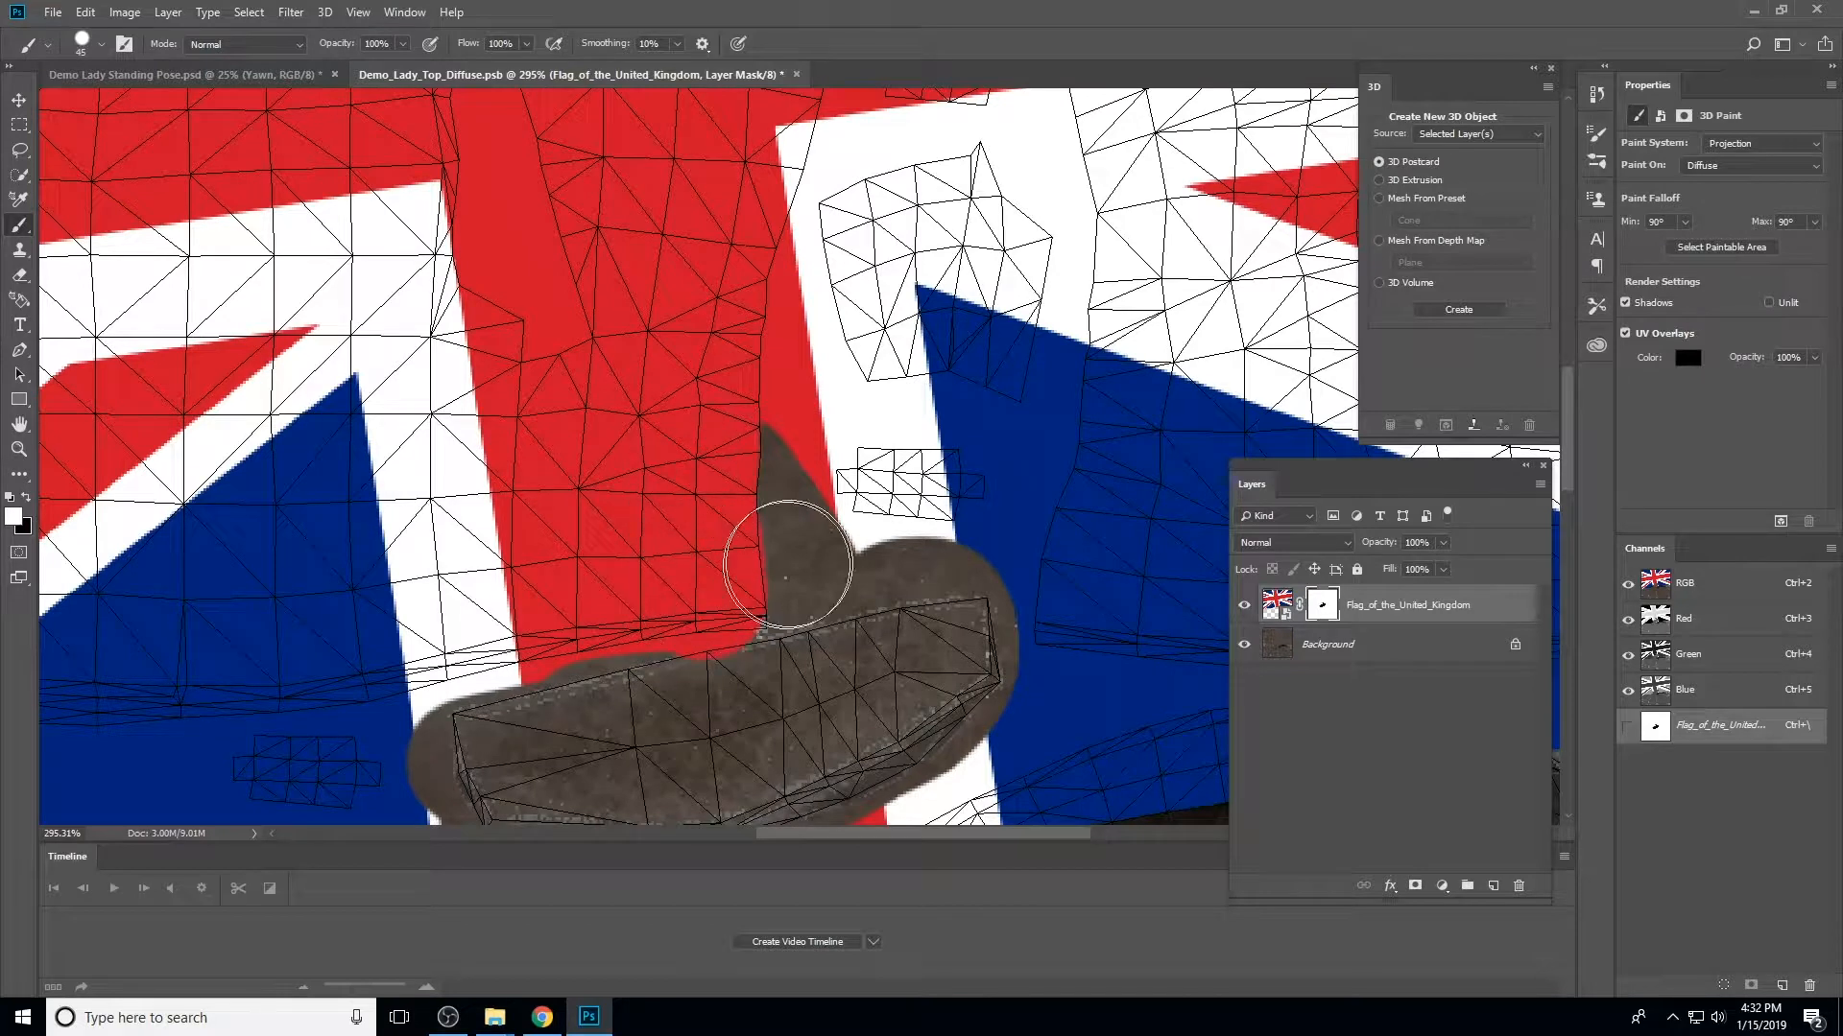
pyautogui.press('[')
pyautogui.press('[')
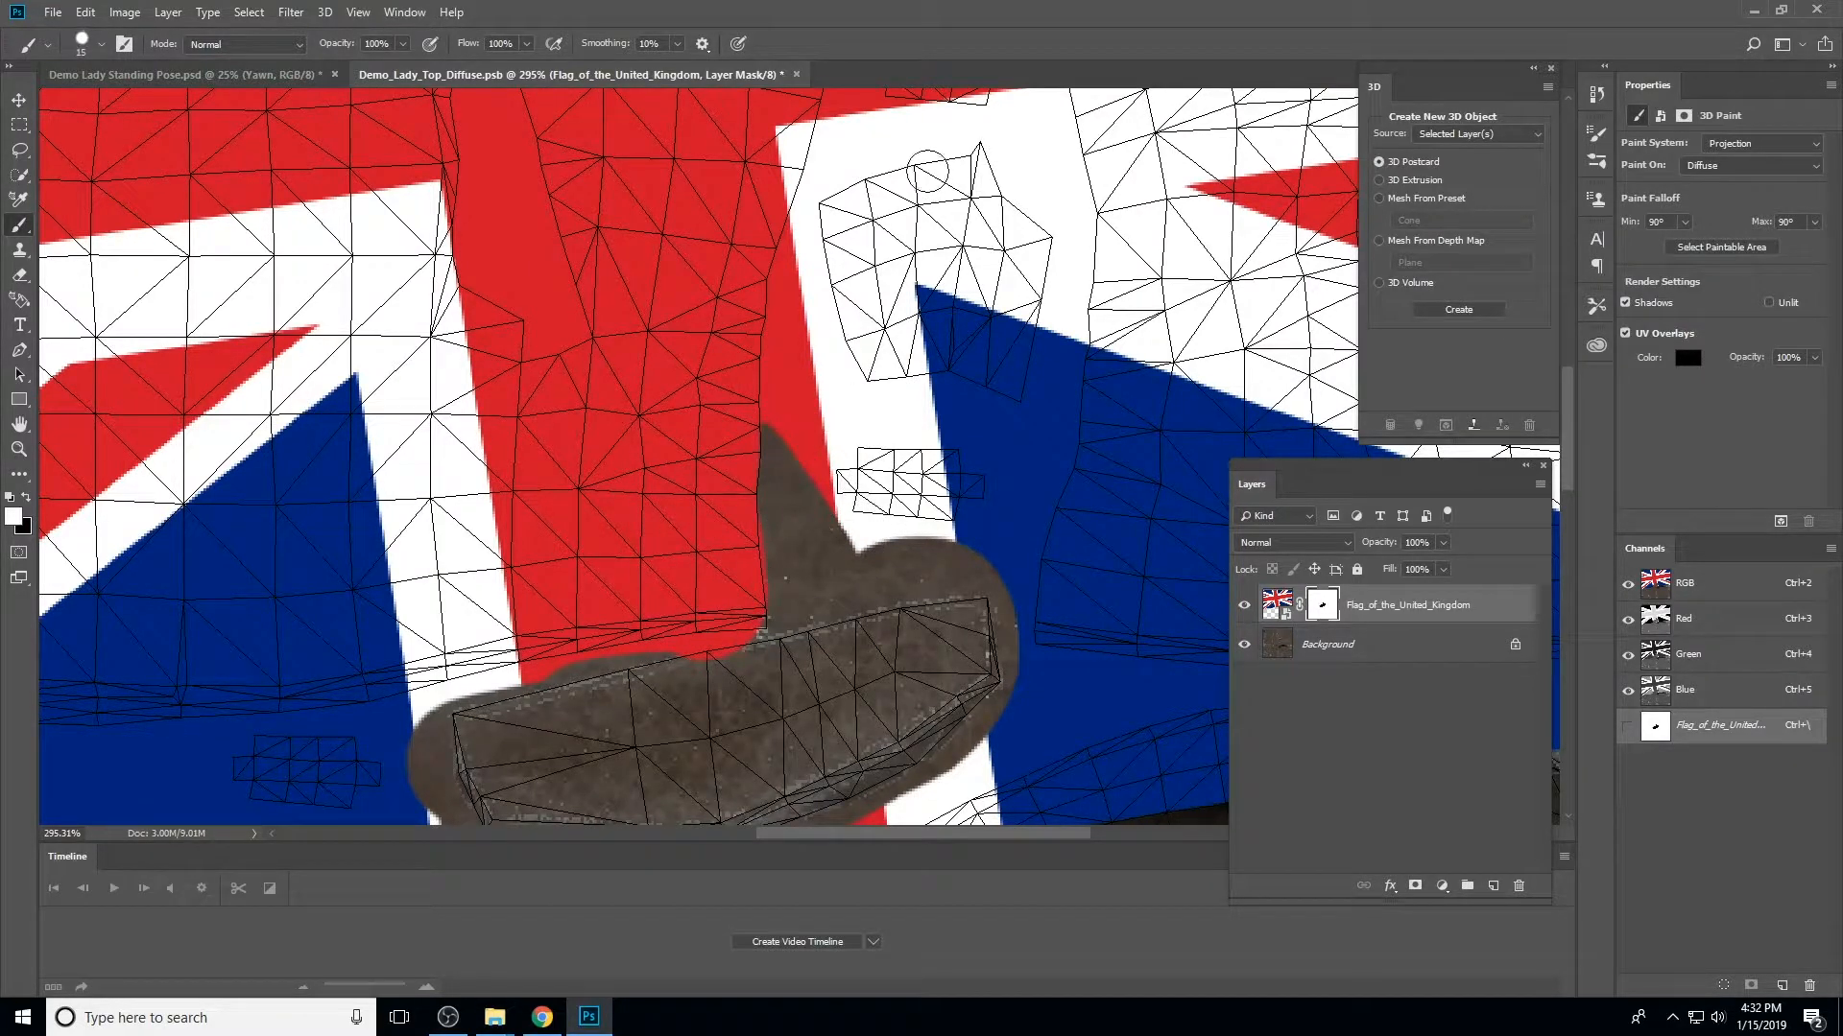
pyautogui.press('x')
pyautogui.moveTo(802, 466)
pyautogui.mouseDown()
pyautogui.moveTo(787, 377)
pyautogui.moveTo(778, 394)
pyautogui.moveTo(803, 338)
pyautogui.moveTo(810, 529)
pyautogui.moveTo(789, 558)
pyautogui.moveTo(856, 301)
pyautogui.moveTo(865, 284)
pyautogui.moveTo(907, 307)
pyautogui.moveTo(871, 493)
pyautogui.moveTo(844, 482)
pyautogui.moveTo(779, 654)
pyautogui.moveTo(818, 455)
pyautogui.moveTo(789, 421)
pyautogui.moveTo(684, 377)
pyautogui.moveTo(786, 425)
pyautogui.moveTo(902, 554)
pyautogui.moveTo(880, 587)
pyautogui.moveTo(805, 510)
pyautogui.moveTo(770, 437)
pyautogui.moveTo(913, 467)
pyautogui.moveTo(770, 649)
pyautogui.moveTo(782, 424)
pyautogui.moveTo(856, 227)
pyautogui.moveTo(811, 192)
pyautogui.moveTo(656, 165)
pyautogui.moveTo(508, 171)
pyautogui.moveTo(470, 215)
pyautogui.moveTo(921, 165)
pyautogui.moveTo(857, 129)
pyautogui.moveTo(833, 223)
pyautogui.moveTo(801, 257)
pyautogui.moveTo(633, 279)
pyautogui.moveTo(495, 263)
pyautogui.moveTo(835, 362)
pyautogui.moveTo(728, 259)
pyautogui.moveTo(716, 218)
pyautogui.moveTo(565, 270)
pyautogui.moveTo(418, 287)
pyautogui.mouseUp()
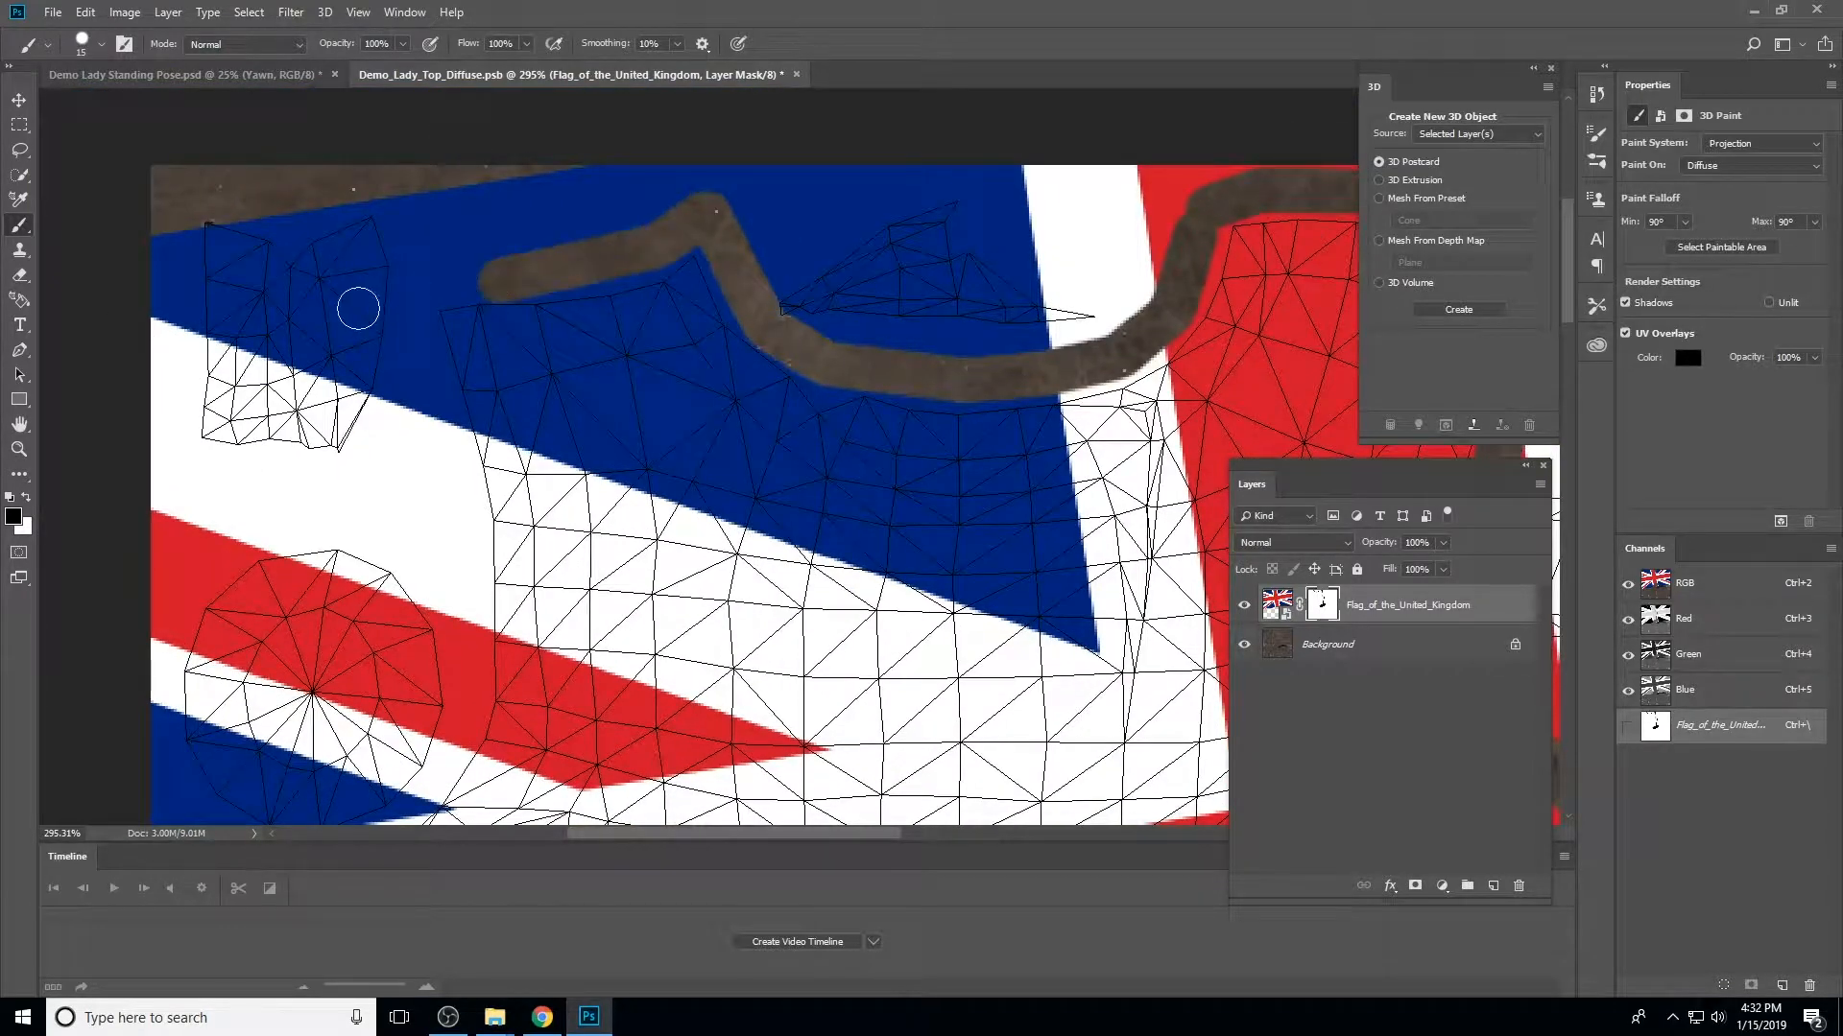
pyautogui.keyDown('shift'); pyautogui.click(461, 529); pyautogui.keyUp('shift')
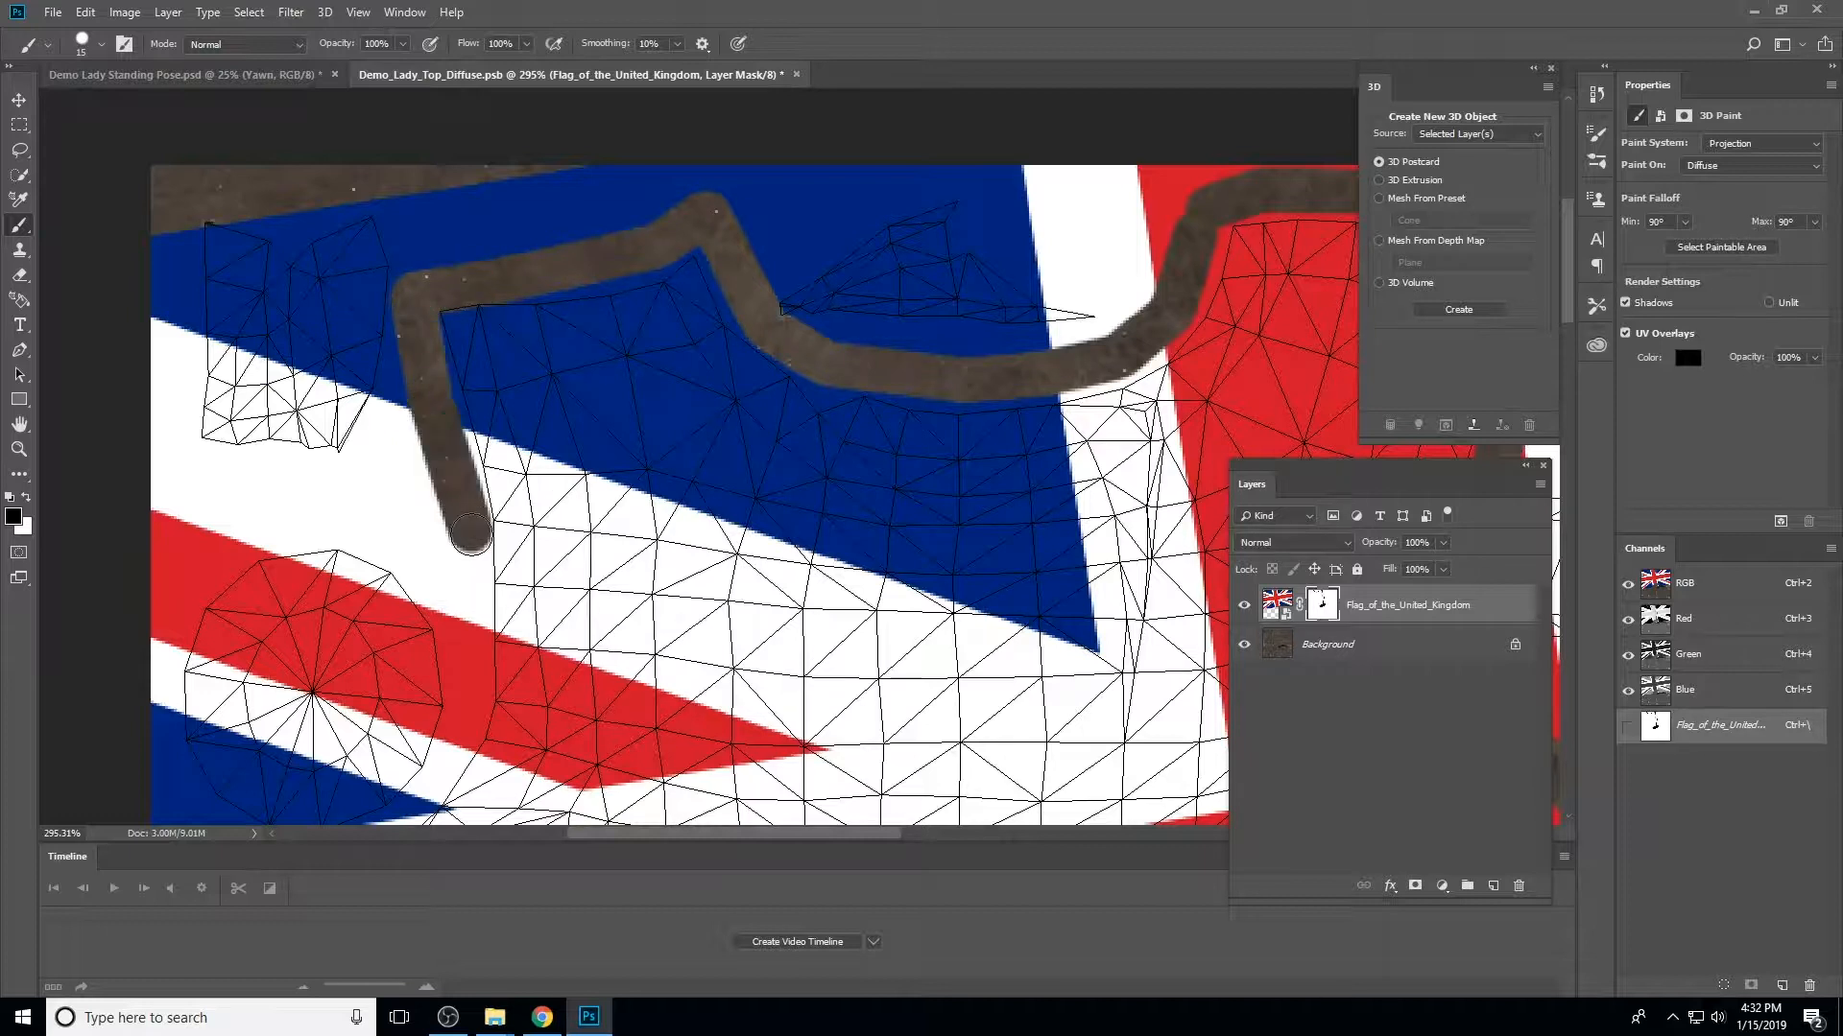
# Continue the black mask border down the left torso panel's left armhole and side to its lower left corner
pyautogui.moveTo(485, 628); pyautogui.dragTo(537, 317)
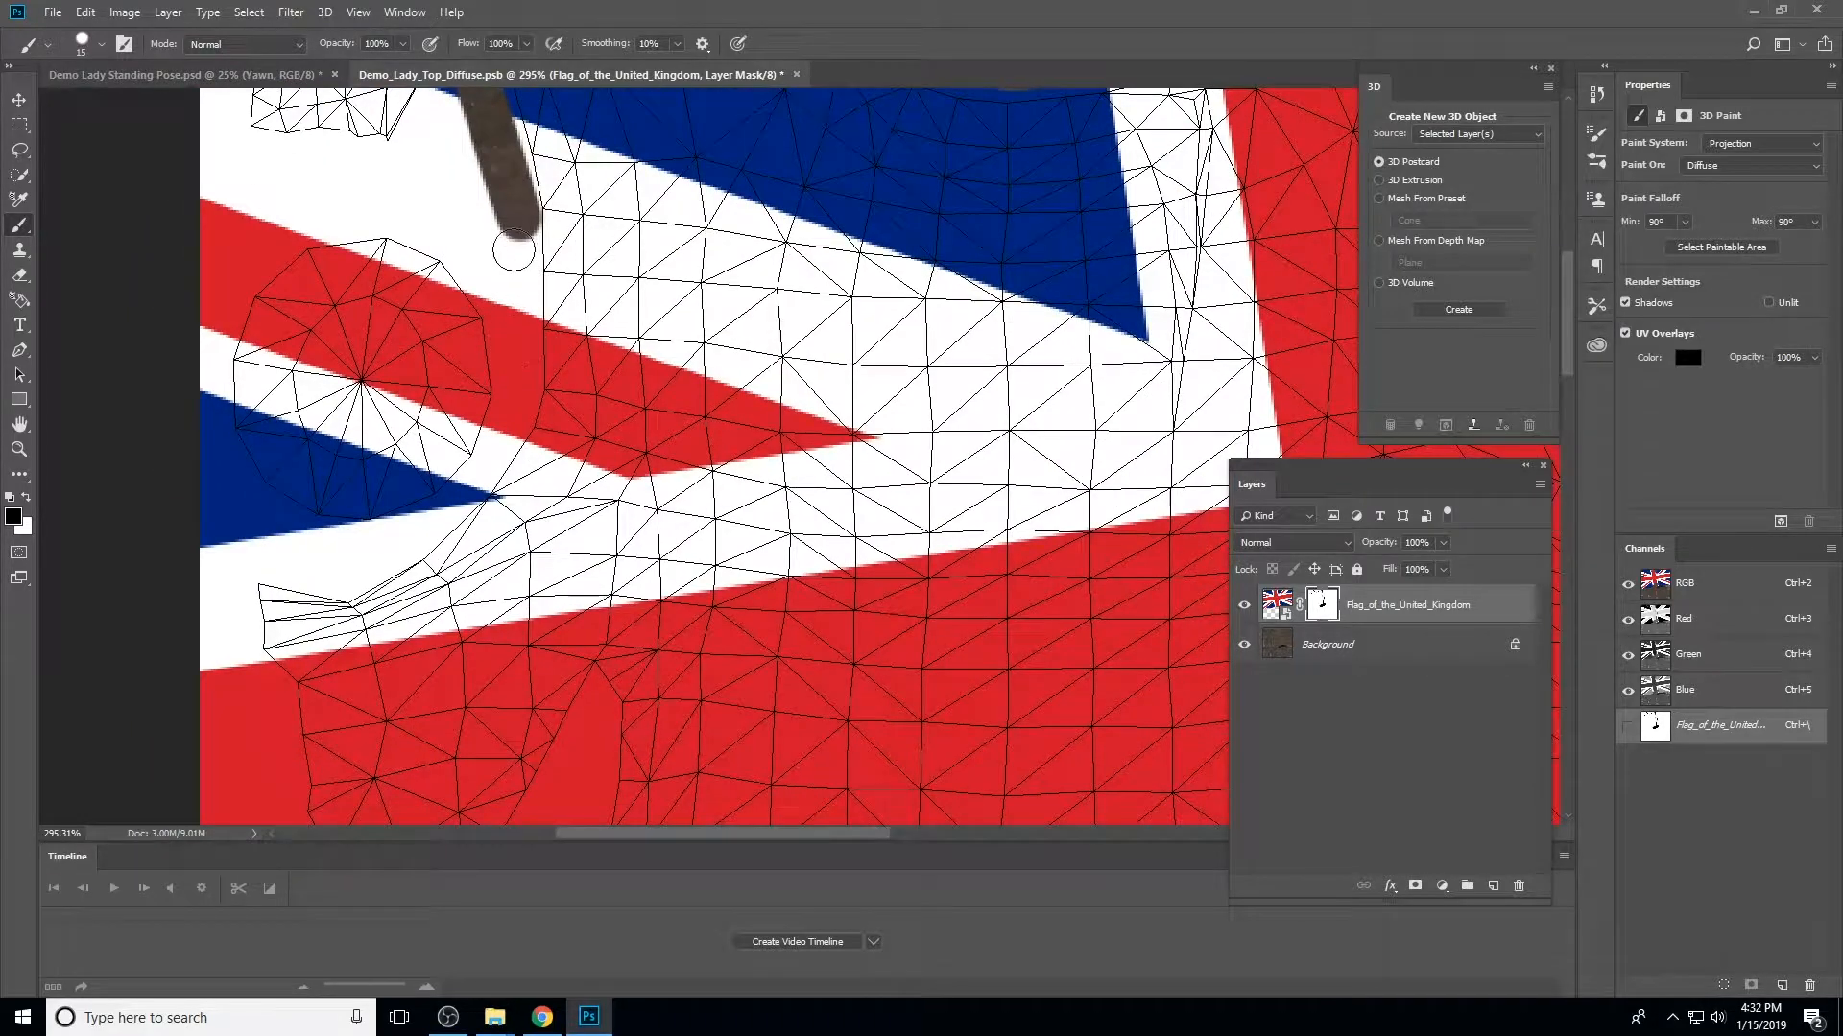
pyautogui.moveTo(506, 217)
pyautogui.mouseDown()
pyautogui.moveTo(505, 394)
pyautogui.moveTo(539, 425)
pyautogui.moveTo(619, 305)
pyautogui.moveTo(446, 438)
pyautogui.moveTo(373, 414)
pyautogui.moveTo(316, 443)
pyautogui.mouseUp()
pyautogui.scroll(-5, 432, 514)
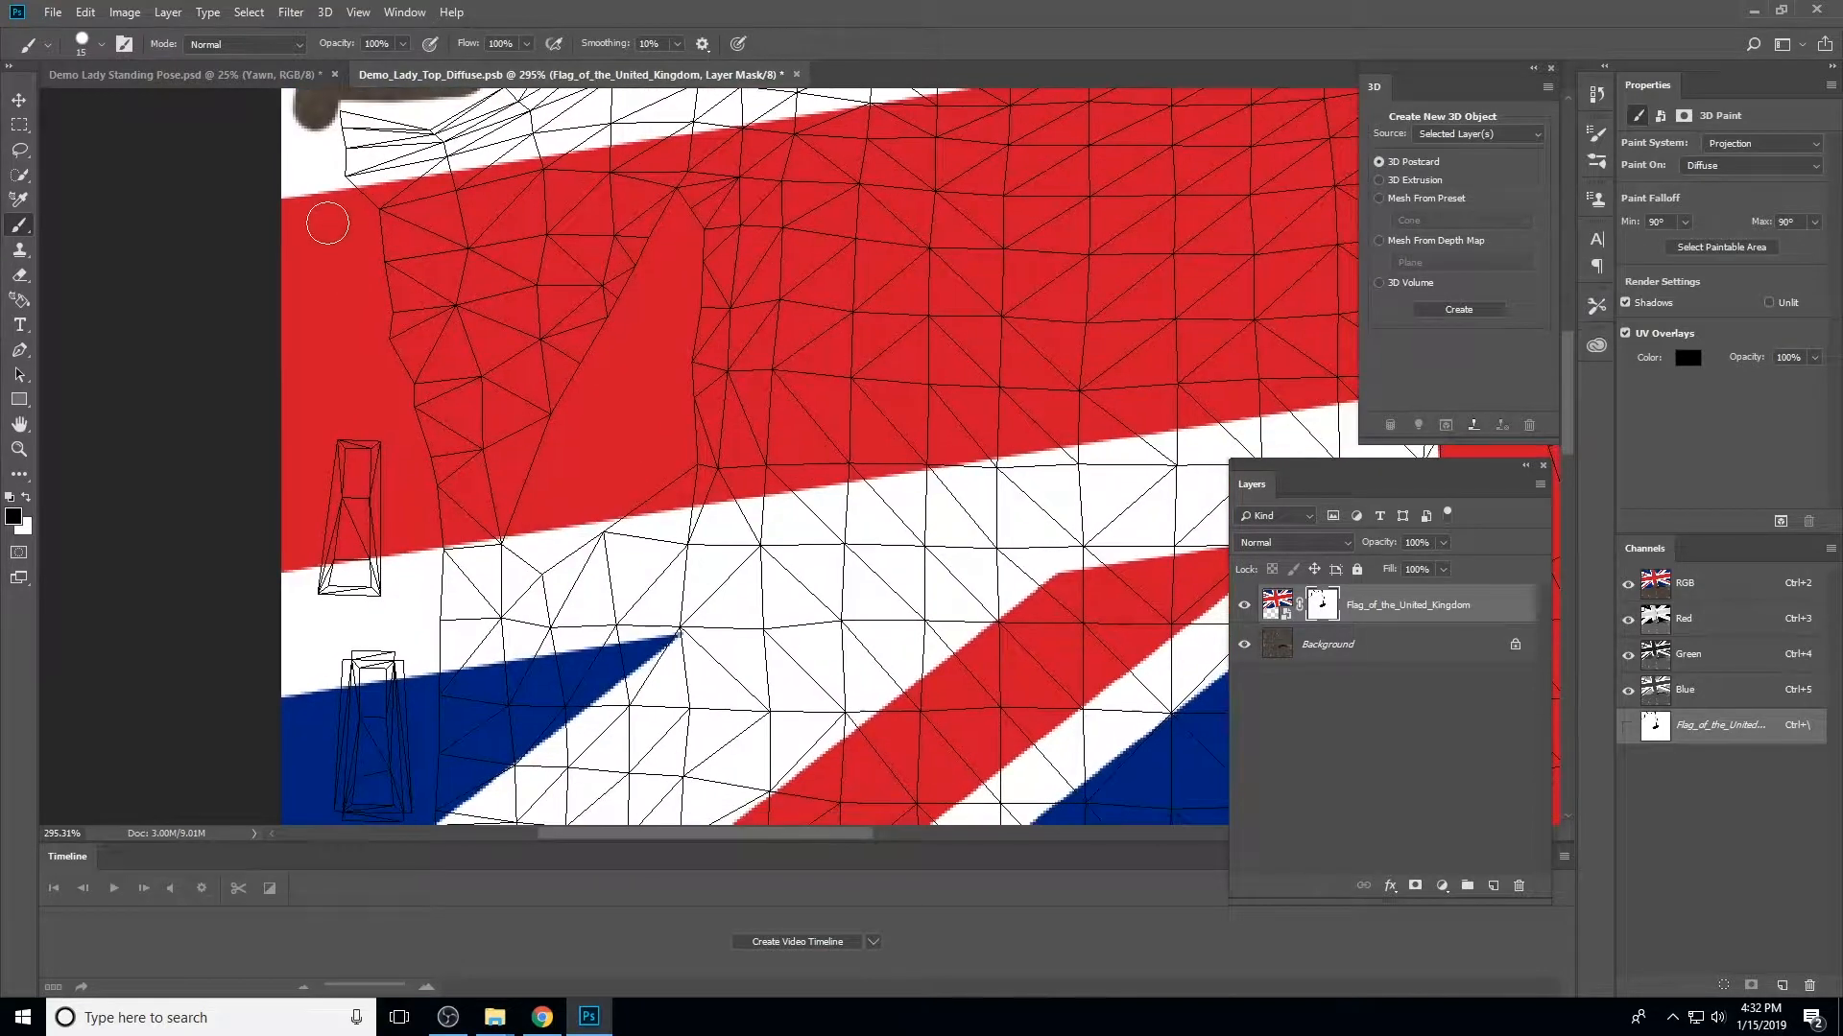
pyautogui.moveTo(312, 106); pyautogui.dragTo(395, 499)
pyautogui.moveTo(414, 620)
pyautogui.mouseDown()
pyautogui.moveTo(481, 199)
pyautogui.moveTo(544, 438)
pyautogui.moveTo(479, 560)
pyautogui.moveTo(509, 585)
pyautogui.mouseUp()
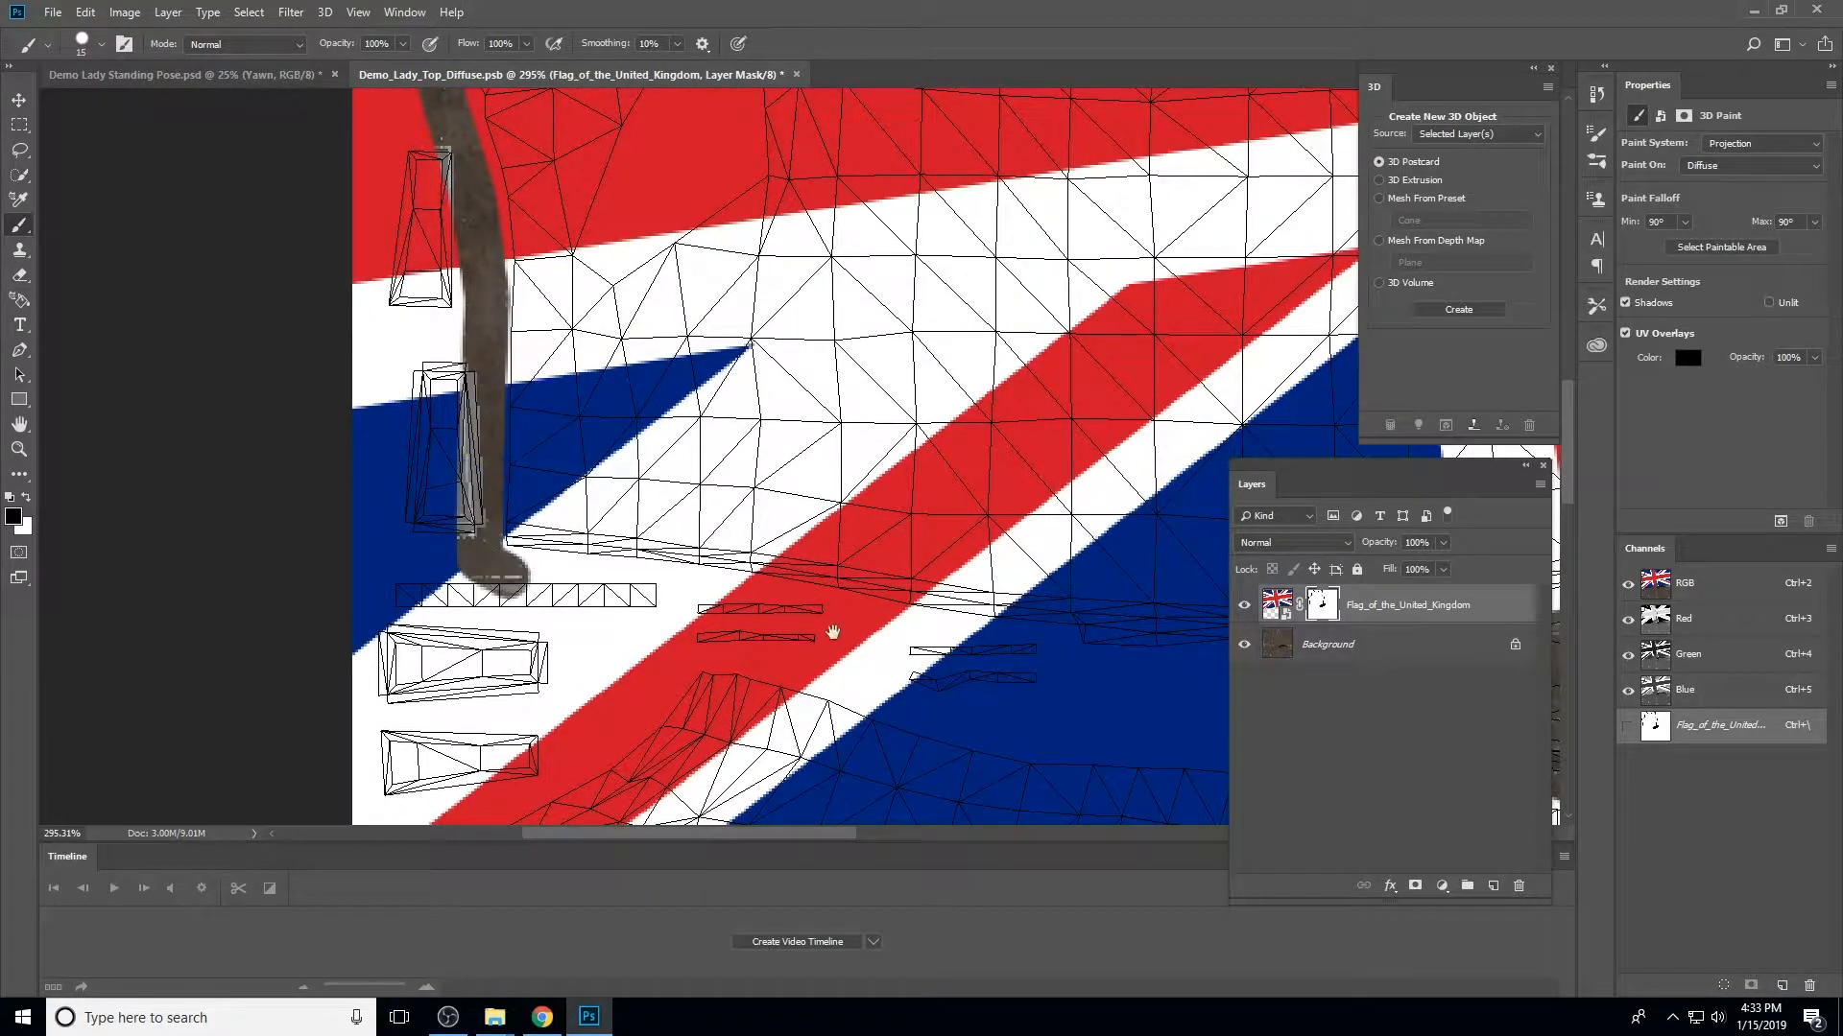
# Mask the border along the left torso panel's bottom edge to the curved piece, and fit the whole texture on screen
pyautogui.moveTo(833, 633); pyautogui.dragTo(510, 469)
pyautogui.moveTo(197, 415); pyautogui.dragTo(562, 471)
pyautogui.moveTo(881, 511); pyautogui.dragTo(611, 502)
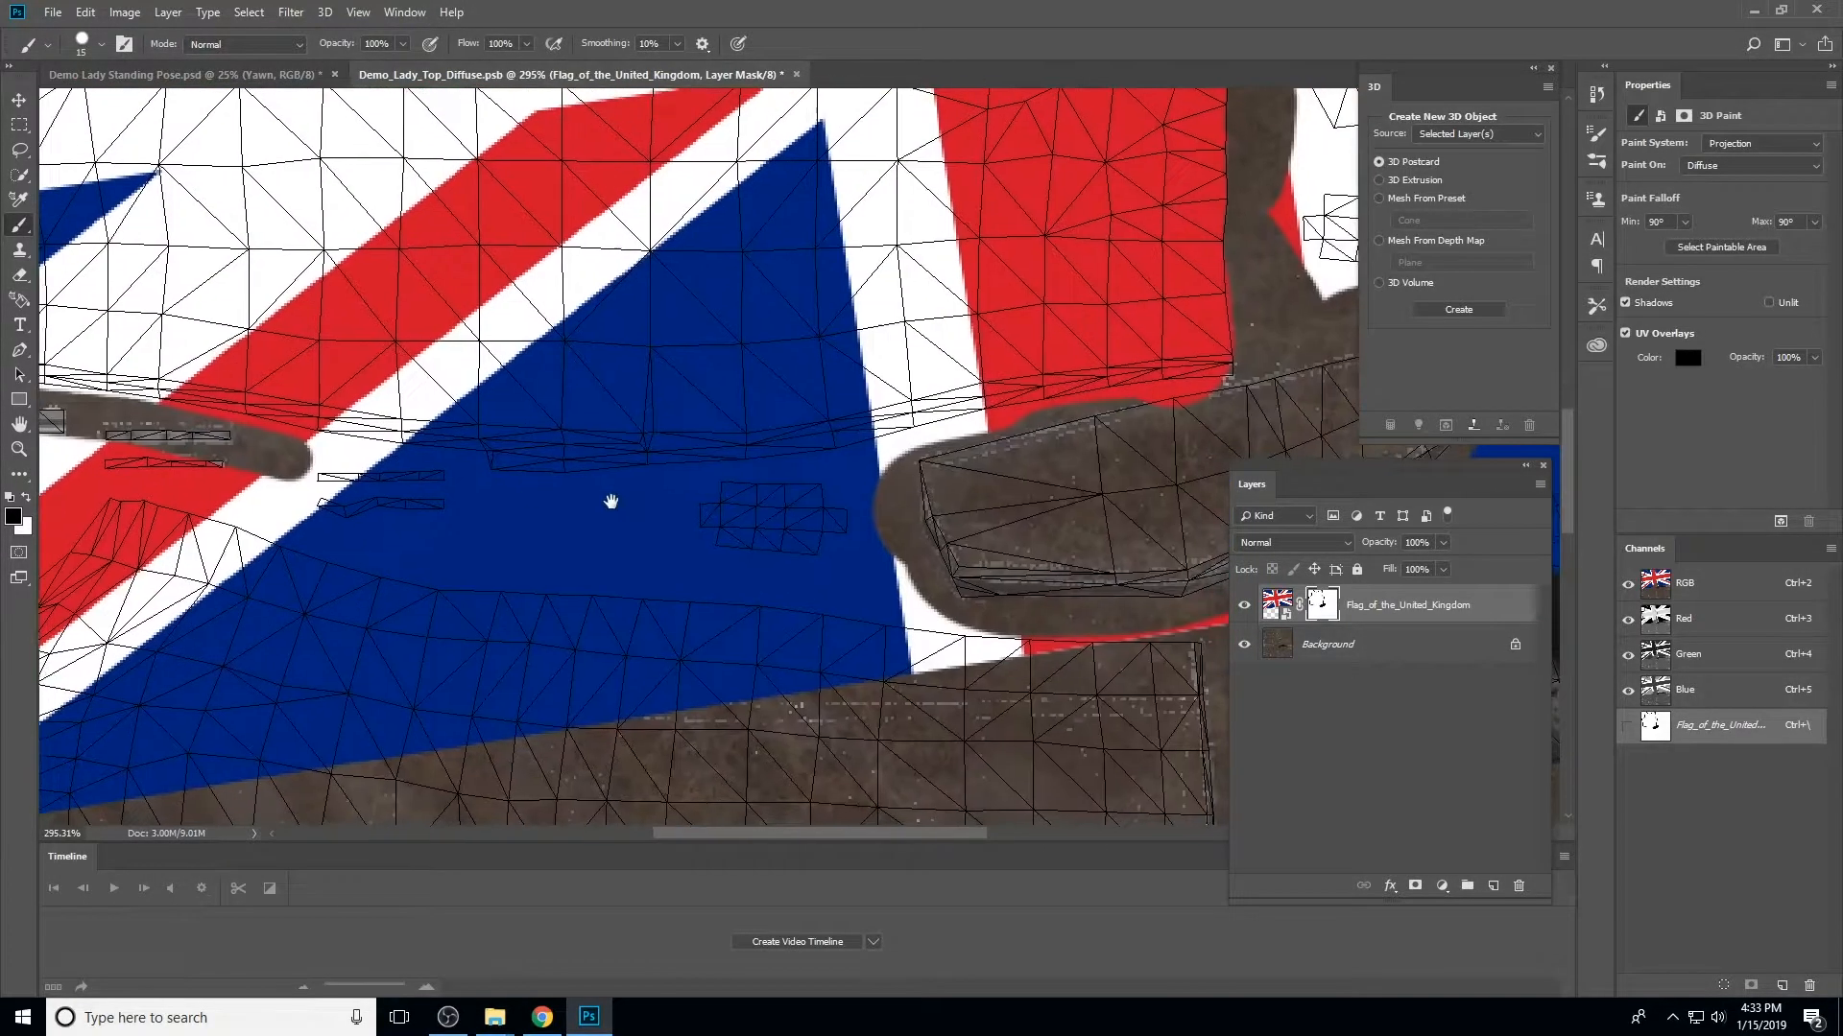
pyautogui.moveTo(297, 463); pyautogui.dragTo(622, 499)
pyautogui.moveTo(768, 504); pyautogui.dragTo(411, 519)
pyautogui.moveTo(274, 523); pyautogui.dragTo(469, 506)
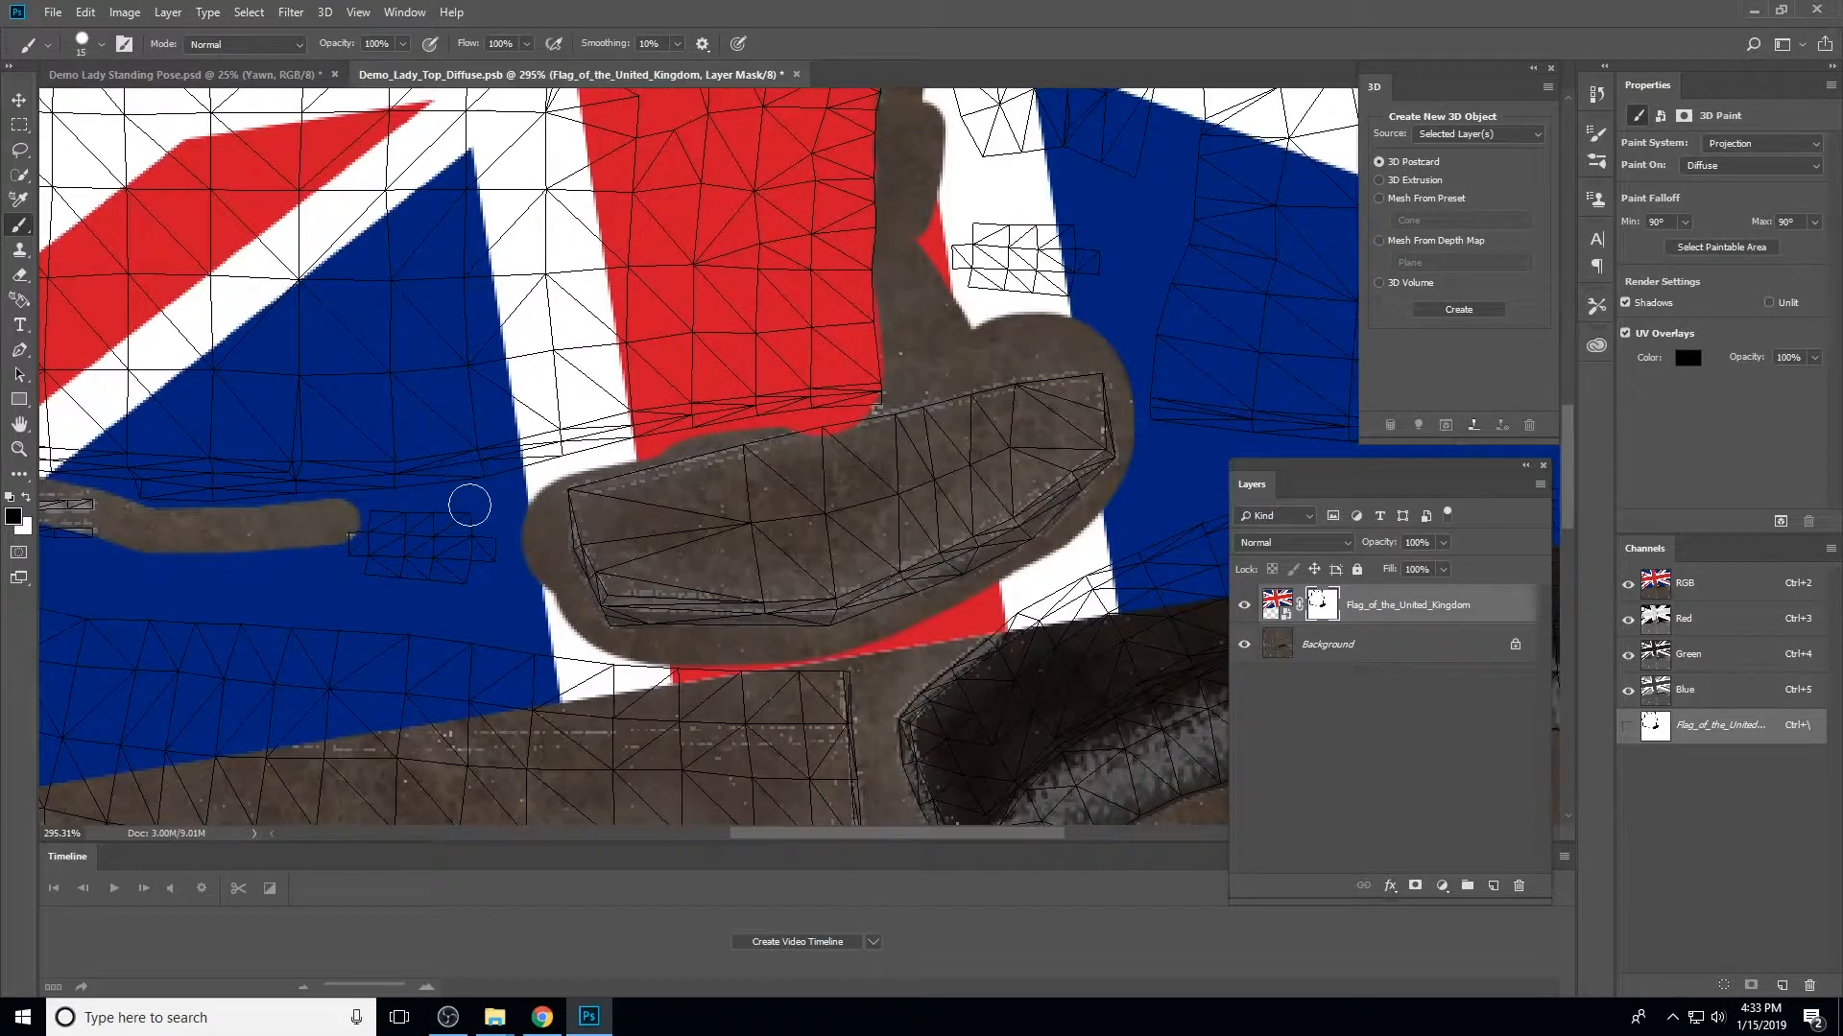
pyautogui.moveTo(843, 362)
pyautogui.mouseDown()
pyautogui.moveTo(894, 333)
pyautogui.moveTo(480, 300)
pyautogui.moveTo(564, 300)
pyautogui.mouseUp()
pyautogui.click(358, 12)
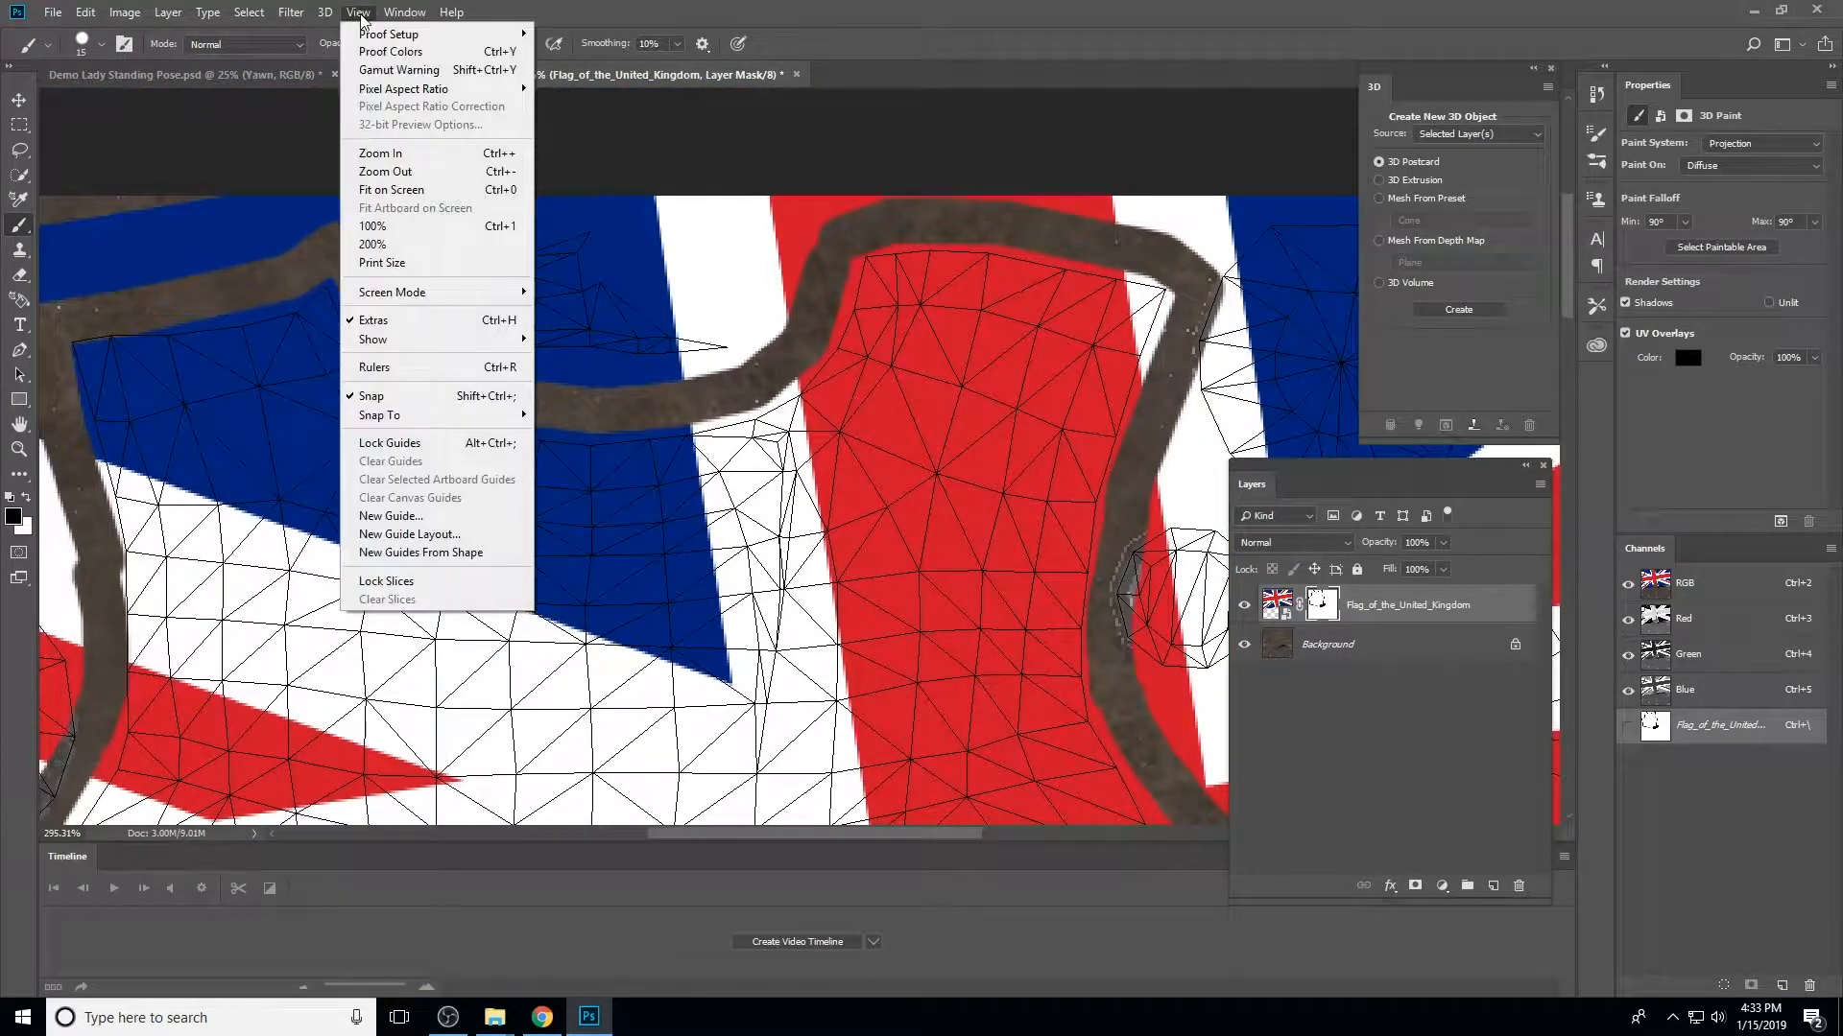
pyautogui.click(418, 191)
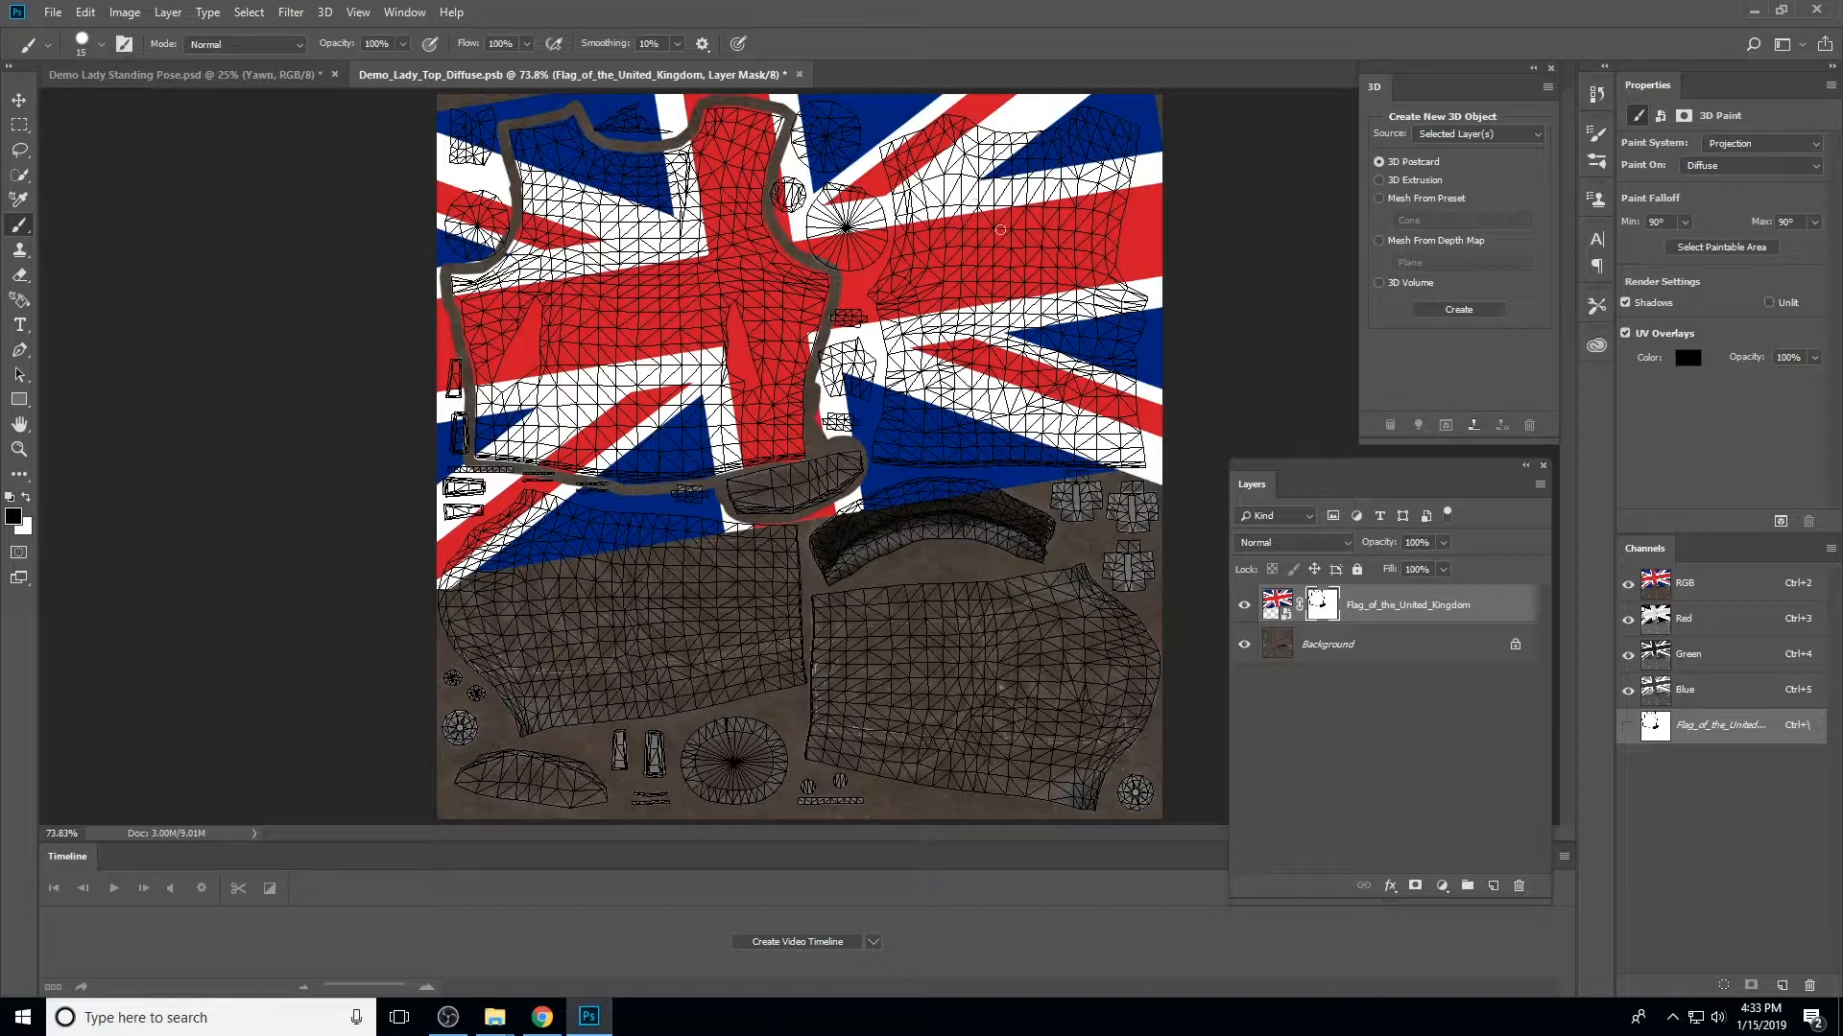
# Mask a black border along the right torso panel's top edge and down its right side
pyautogui.click(18, 450)
pyautogui.moveTo(960, 257)
pyautogui.mouseDown()
pyautogui.moveTo(1053, 263)
pyautogui.moveTo(872, 239)
pyautogui.moveTo(966, 308)
pyautogui.mouseUp()
pyautogui.press('b')
pyautogui.moveTo(801, 153); pyautogui.dragTo(650, 202)
pyautogui.moveTo(569, 171)
pyautogui.mouseDown()
pyautogui.moveTo(756, 225)
pyautogui.moveTo(883, 213)
pyautogui.moveTo(942, 164)
pyautogui.moveTo(1020, 146)
pyautogui.moveTo(1177, 206)
pyautogui.mouseUp()
pyautogui.moveTo(1166, 416); pyautogui.dragTo(1098, 304)
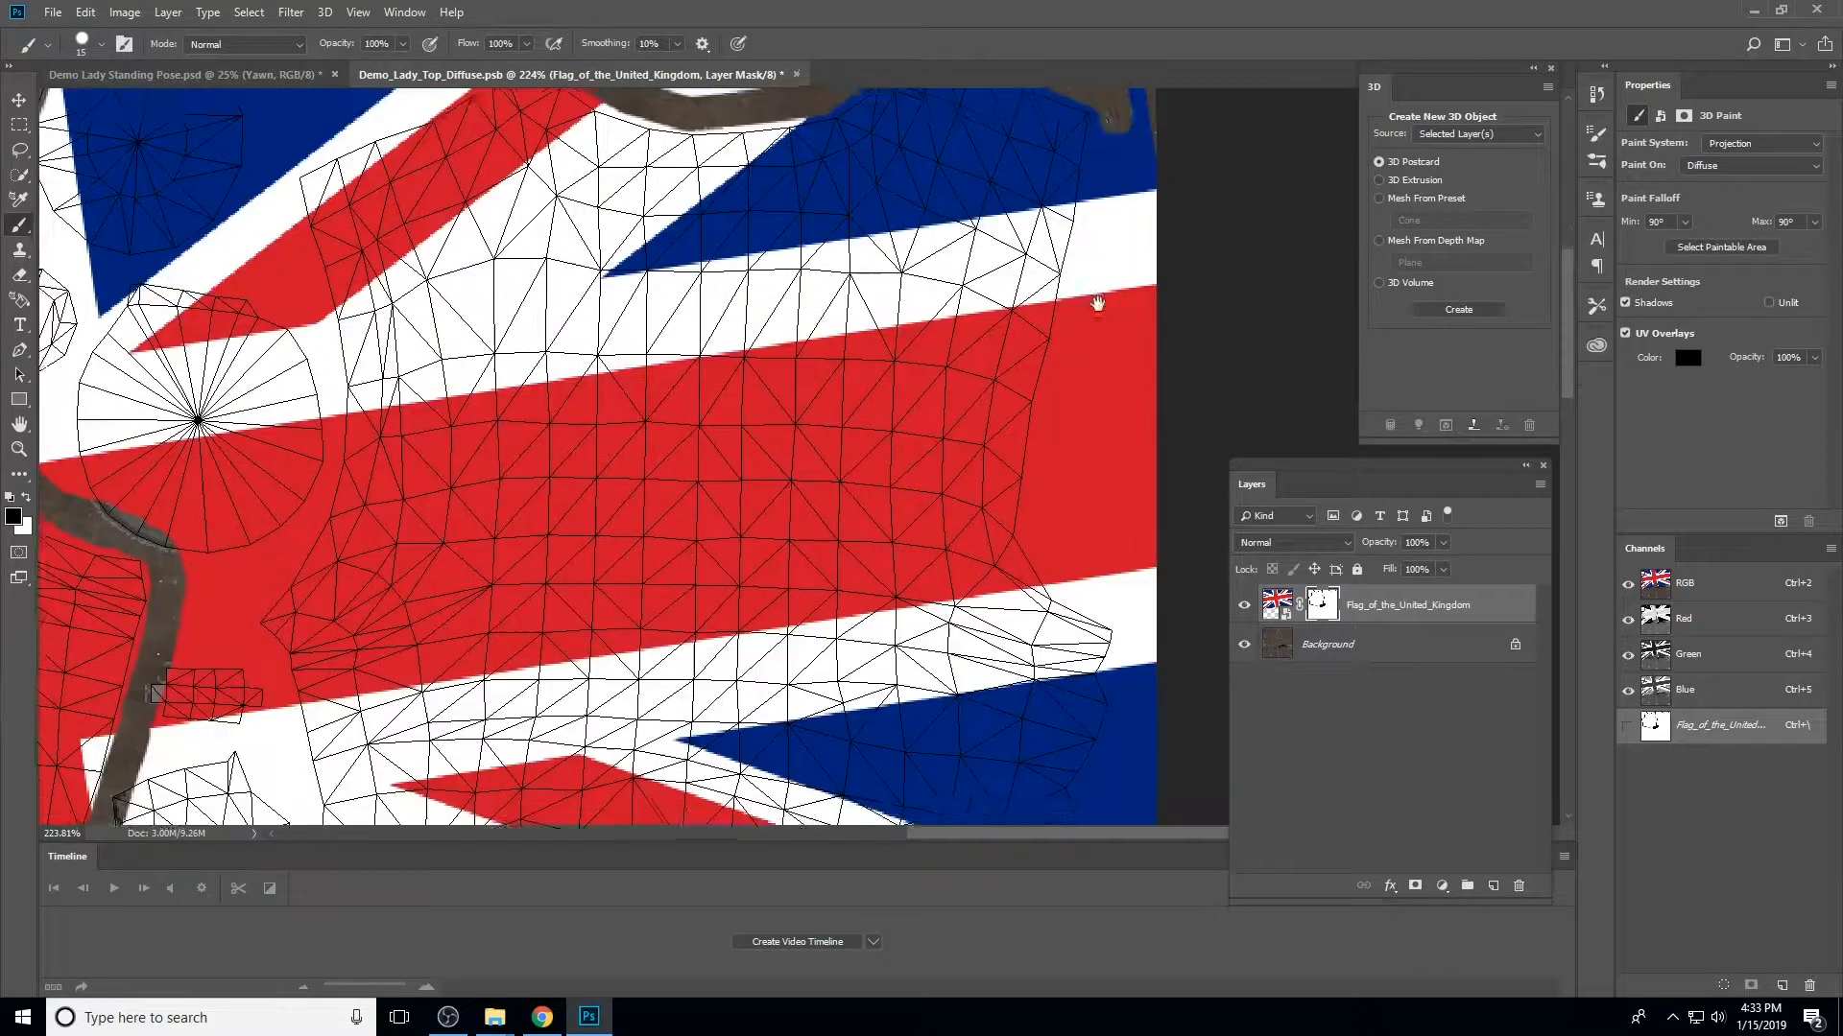
pyautogui.moveTo(1113, 148)
pyautogui.mouseDown()
pyautogui.moveTo(1050, 413)
pyautogui.moveTo(1060, 580)
pyautogui.moveTo(960, 298)
pyautogui.moveTo(1017, 383)
pyautogui.mouseUp()
pyautogui.moveTo(1016, 451)
pyautogui.mouseDown()
pyautogui.moveTo(1021, 283)
pyautogui.moveTo(995, 477)
pyautogui.mouseUp()
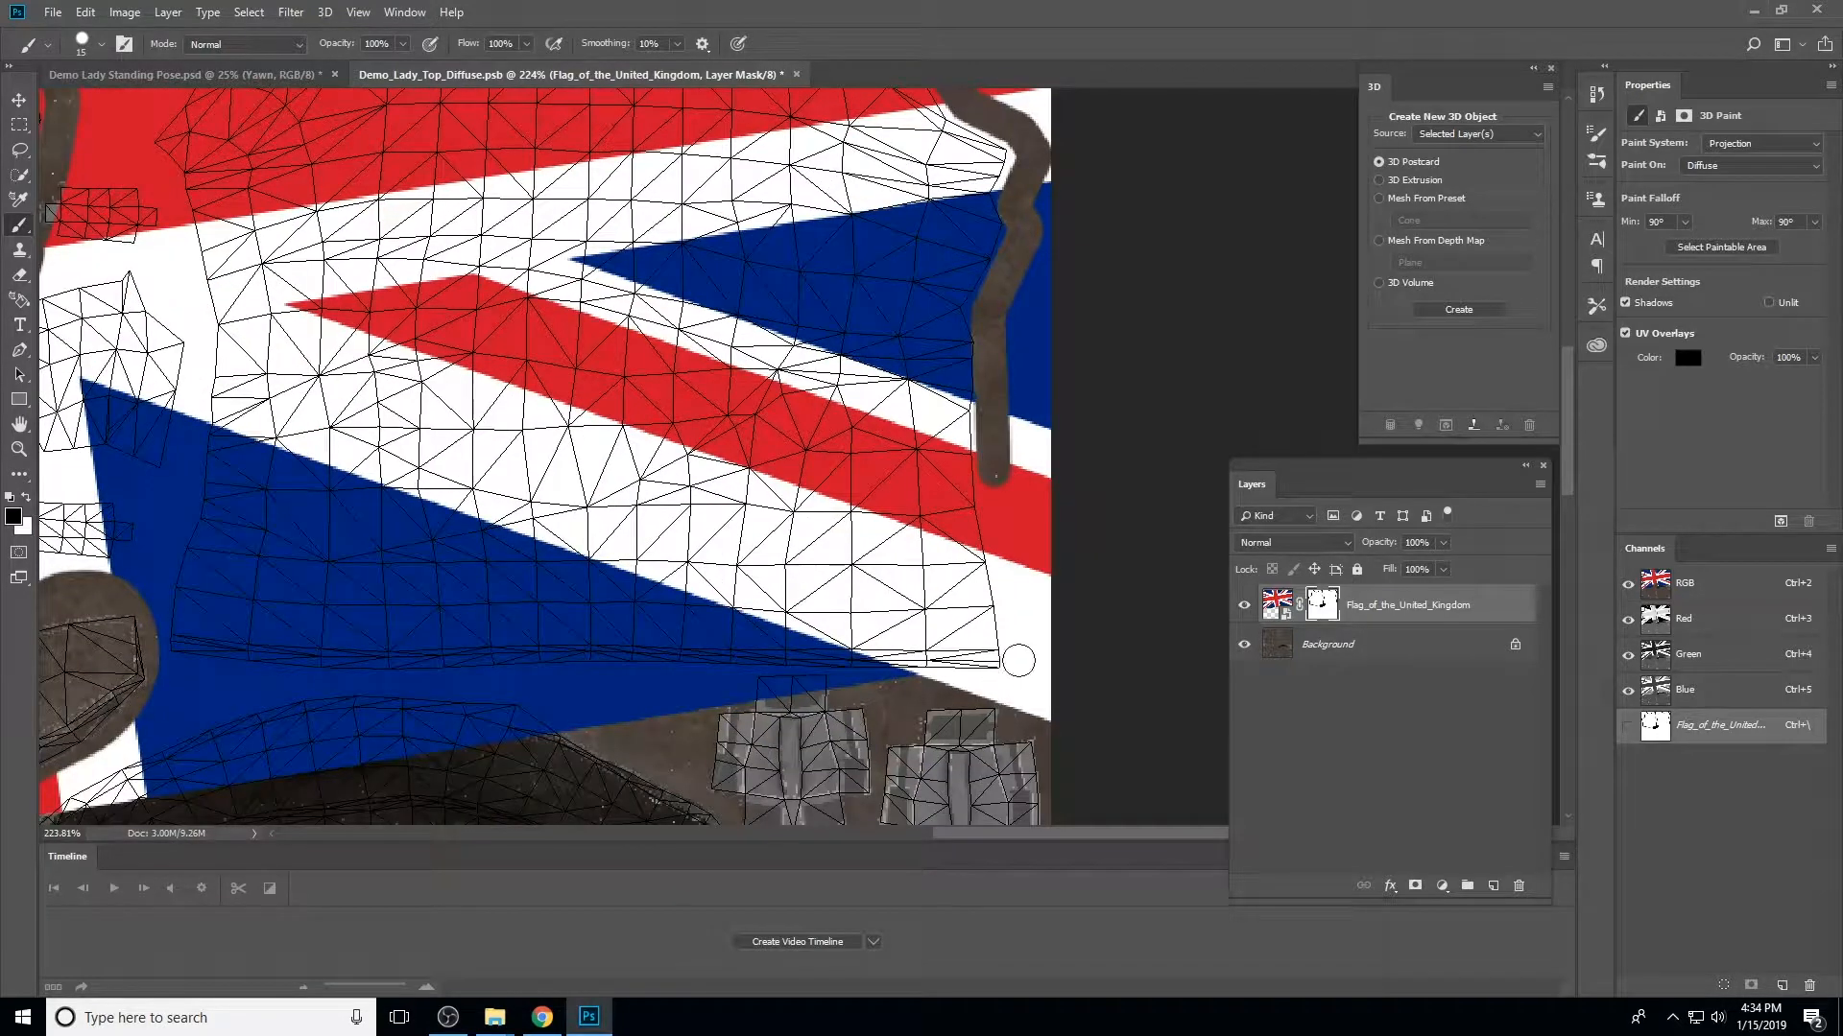
# Complete the mask border along the right torso panel's bottom and left edges, and fit the whole texture on screen
pyautogui.moveTo(1018, 661)
pyautogui.mouseDown()
pyautogui.moveTo(940, 689)
pyautogui.moveTo(1248, 590)
pyautogui.mouseUp()
pyautogui.moveTo(1210, 590); pyautogui.dragTo(470, 562)
pyautogui.moveTo(470, 561); pyautogui.dragTo(522, 672)
pyautogui.moveTo(522, 672)
pyautogui.mouseDown()
pyautogui.moveTo(564, 452)
pyautogui.moveTo(558, 303)
pyautogui.moveTo(521, 195)
pyautogui.moveTo(593, 567)
pyautogui.mouseUp()
pyautogui.moveTo(593, 567)
pyautogui.mouseDown()
pyautogui.moveTo(614, 461)
pyautogui.moveTo(672, 365)
pyautogui.moveTo(659, 209)
pyautogui.moveTo(718, 586)
pyautogui.mouseUp()
pyautogui.moveTo(719, 587)
pyautogui.mouseDown()
pyautogui.moveTo(710, 427)
pyautogui.moveTo(920, 331)
pyautogui.mouseUp()
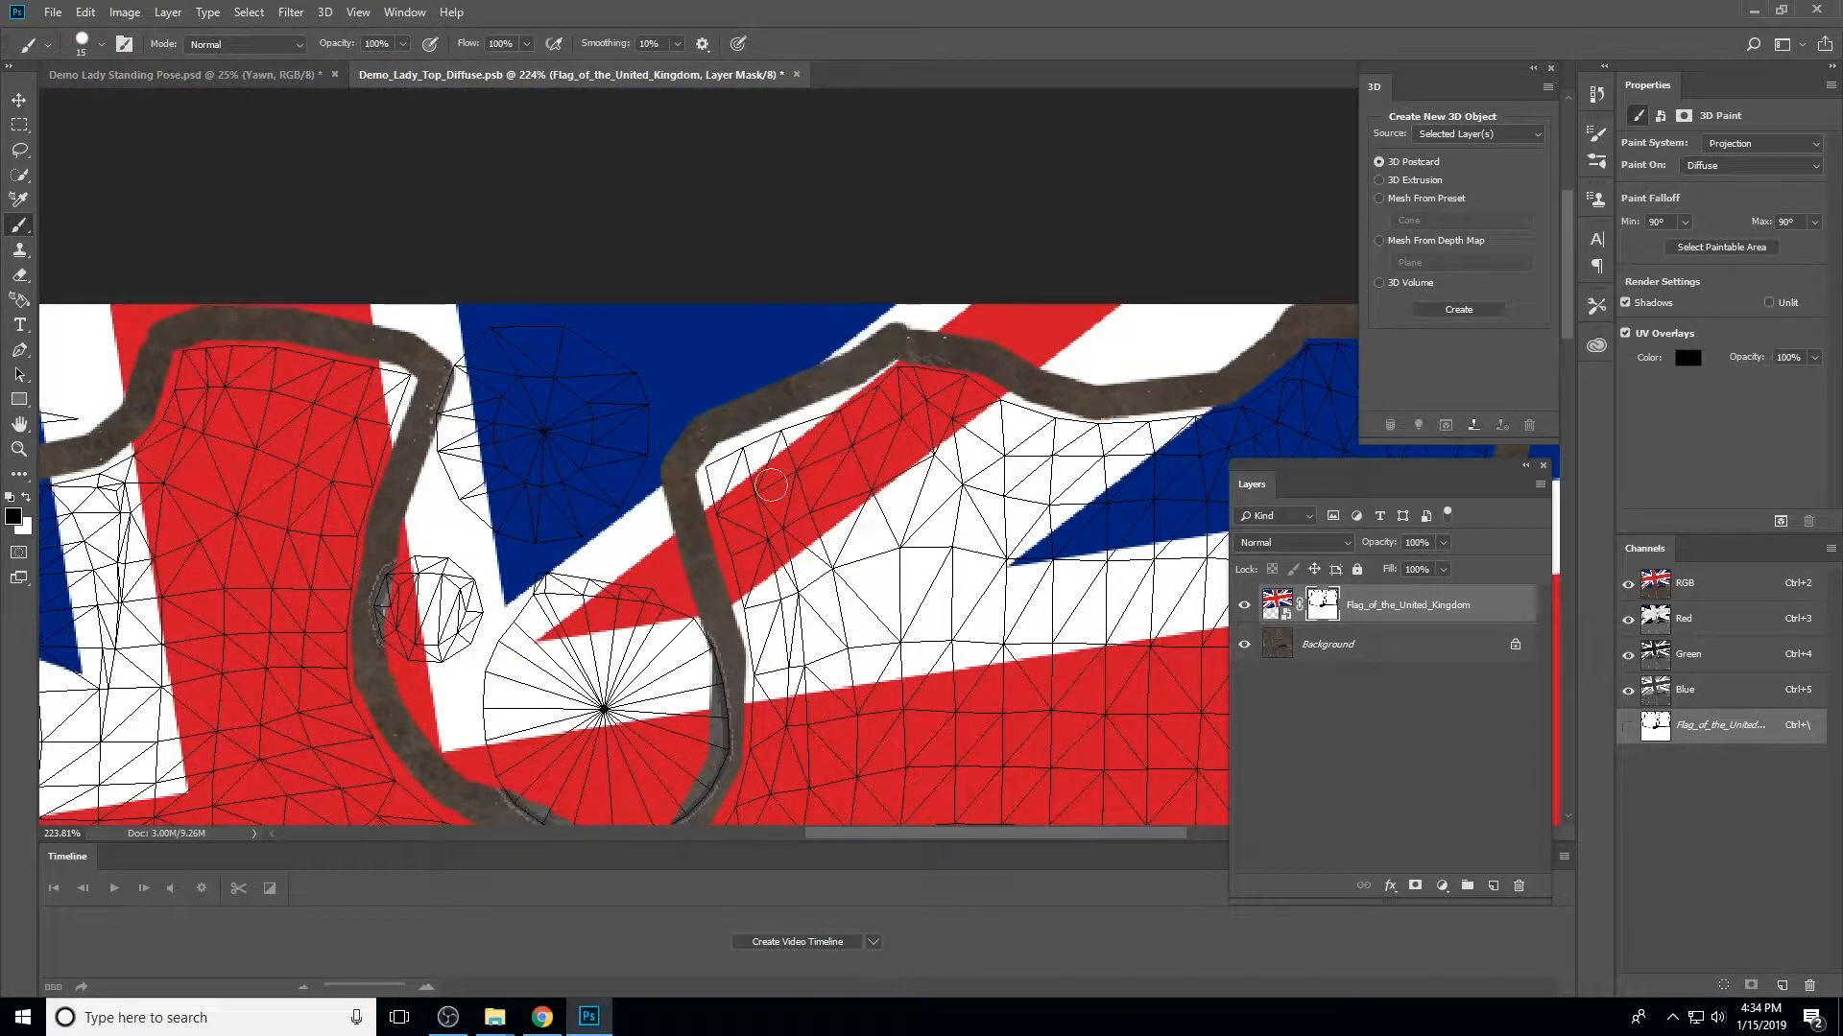
pyautogui.click(345, 17)
pyautogui.click(423, 188)
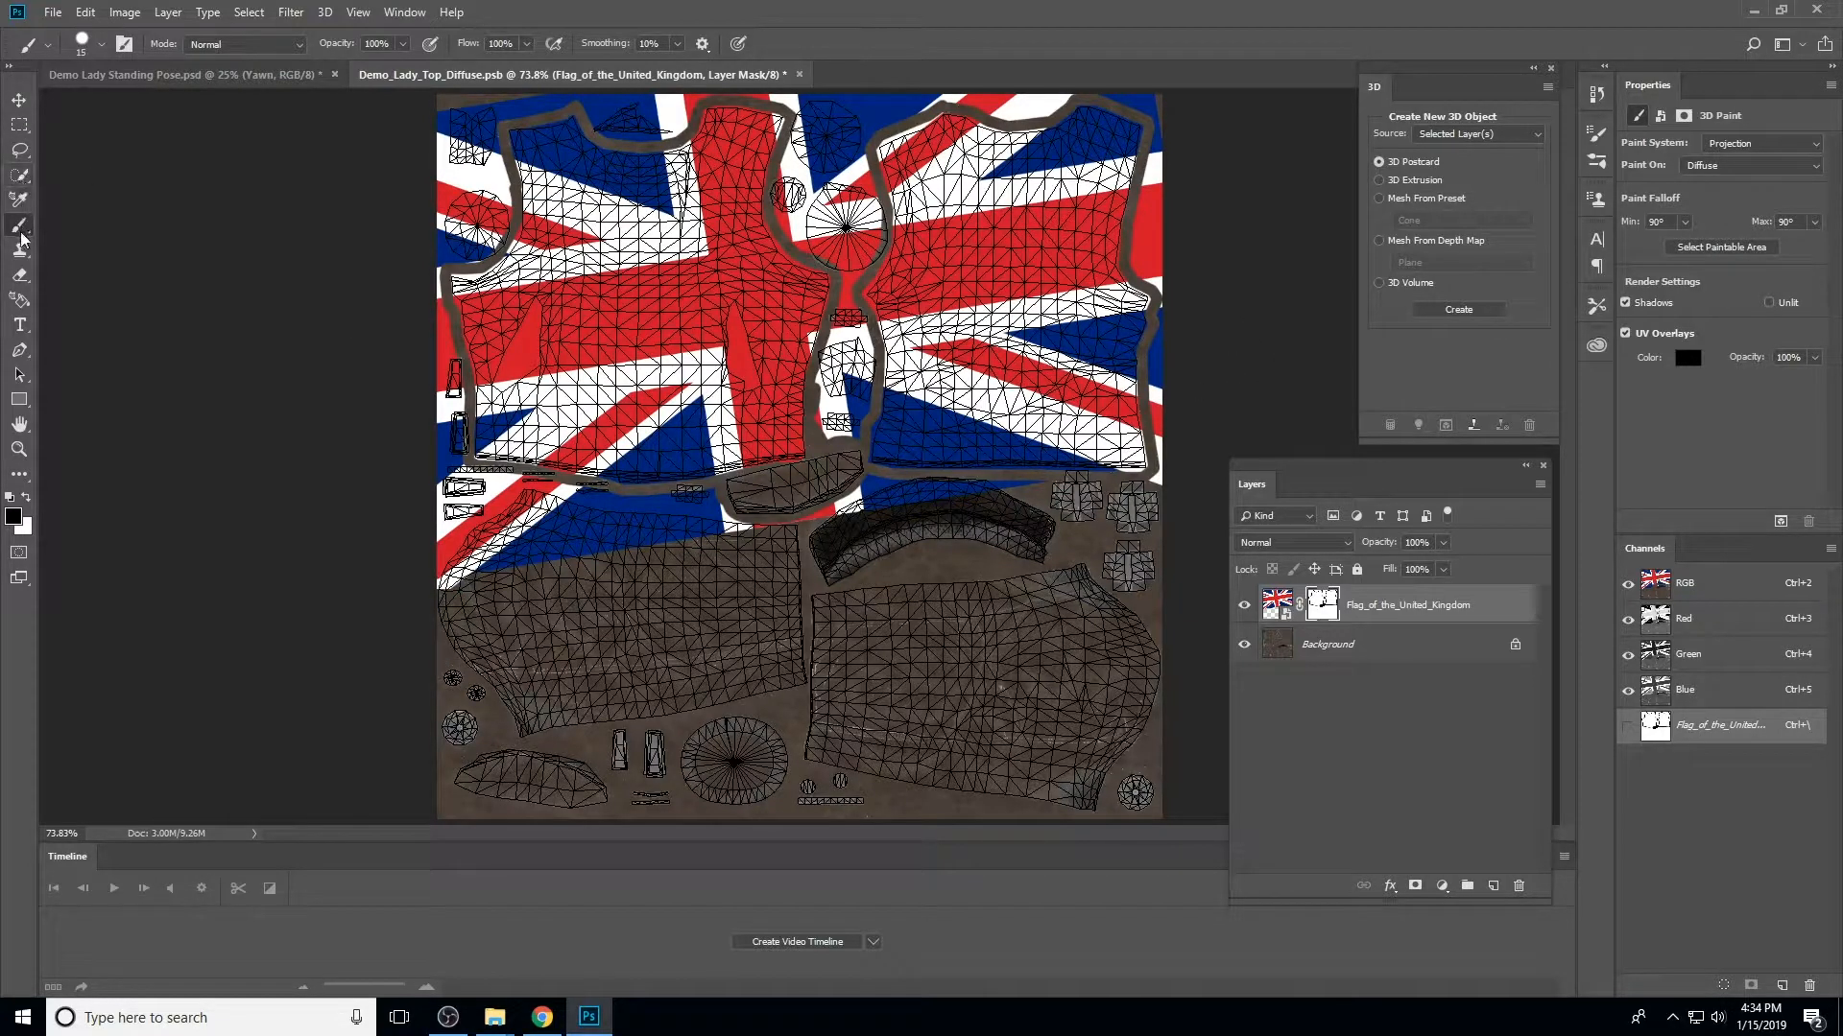
# Outline the flag area above the right torso panel's neckline with the Polygonal Lasso and fill it with black on the mask
pyautogui.click(23, 154)
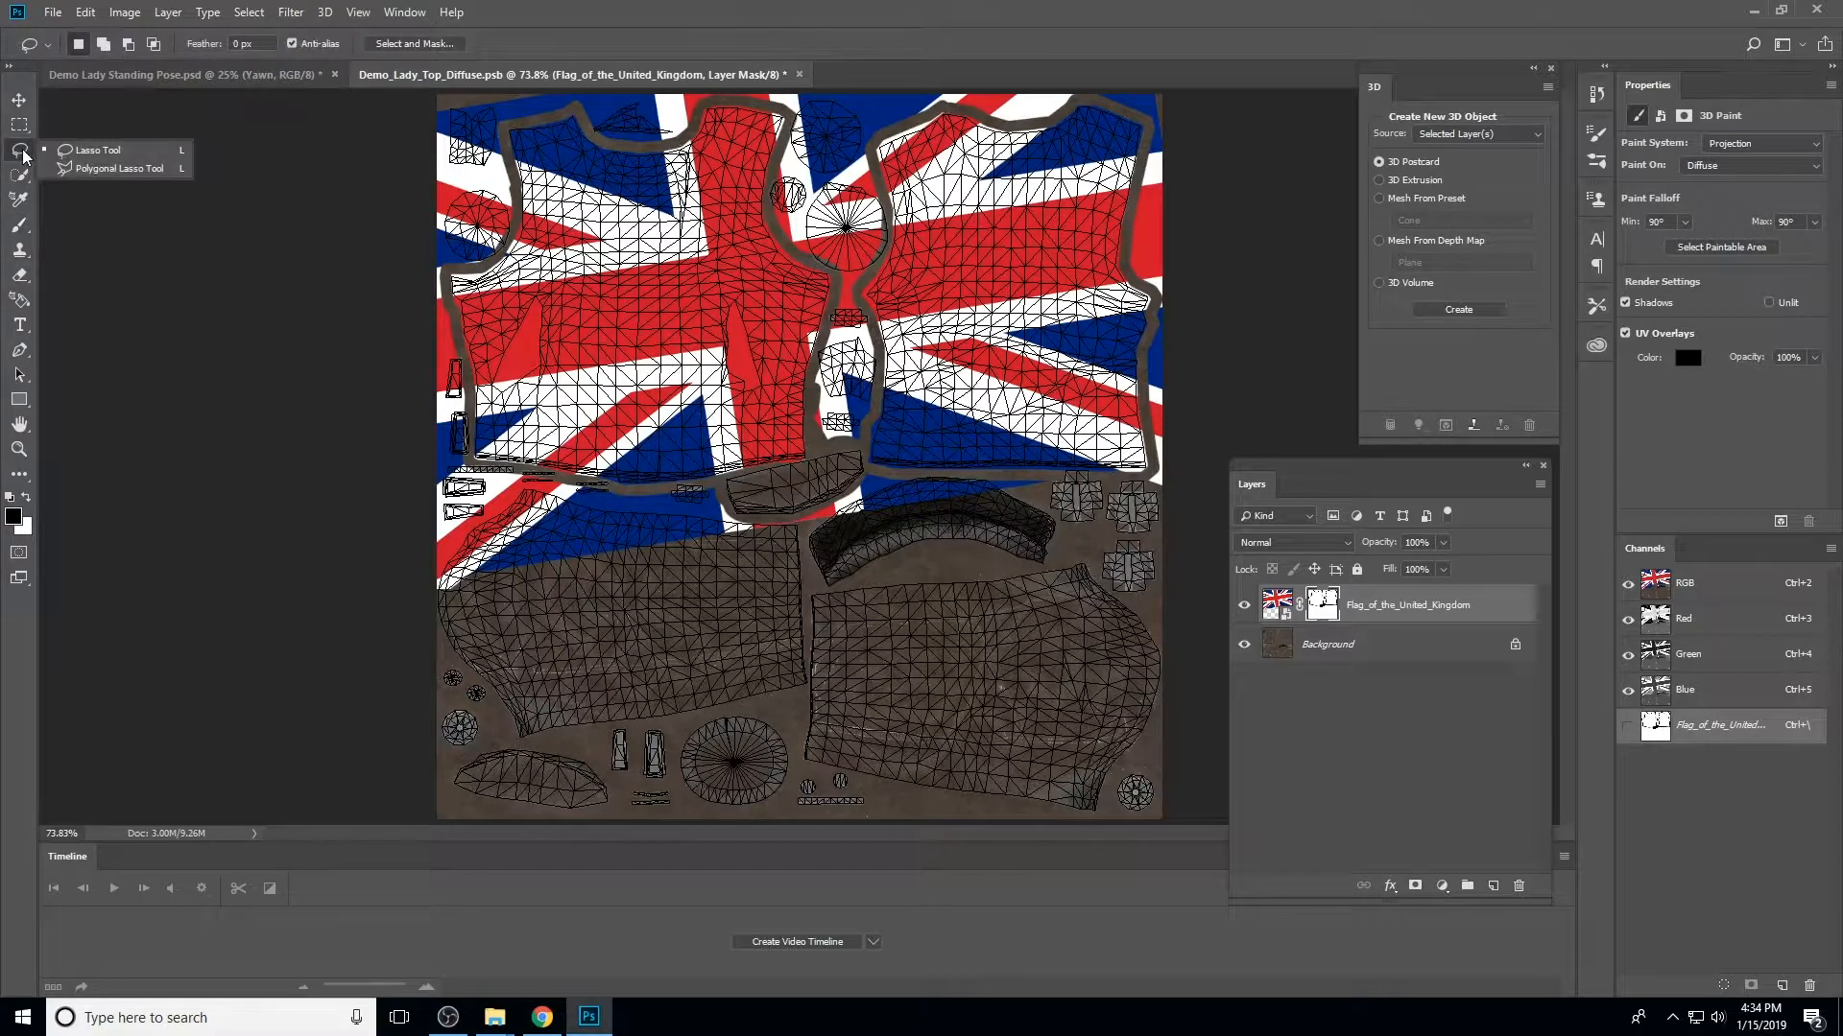
pyautogui.click(142, 165)
pyautogui.keyDown('ctrl'); pyautogui.click(1033, 270); pyautogui.keyUp('ctrl')
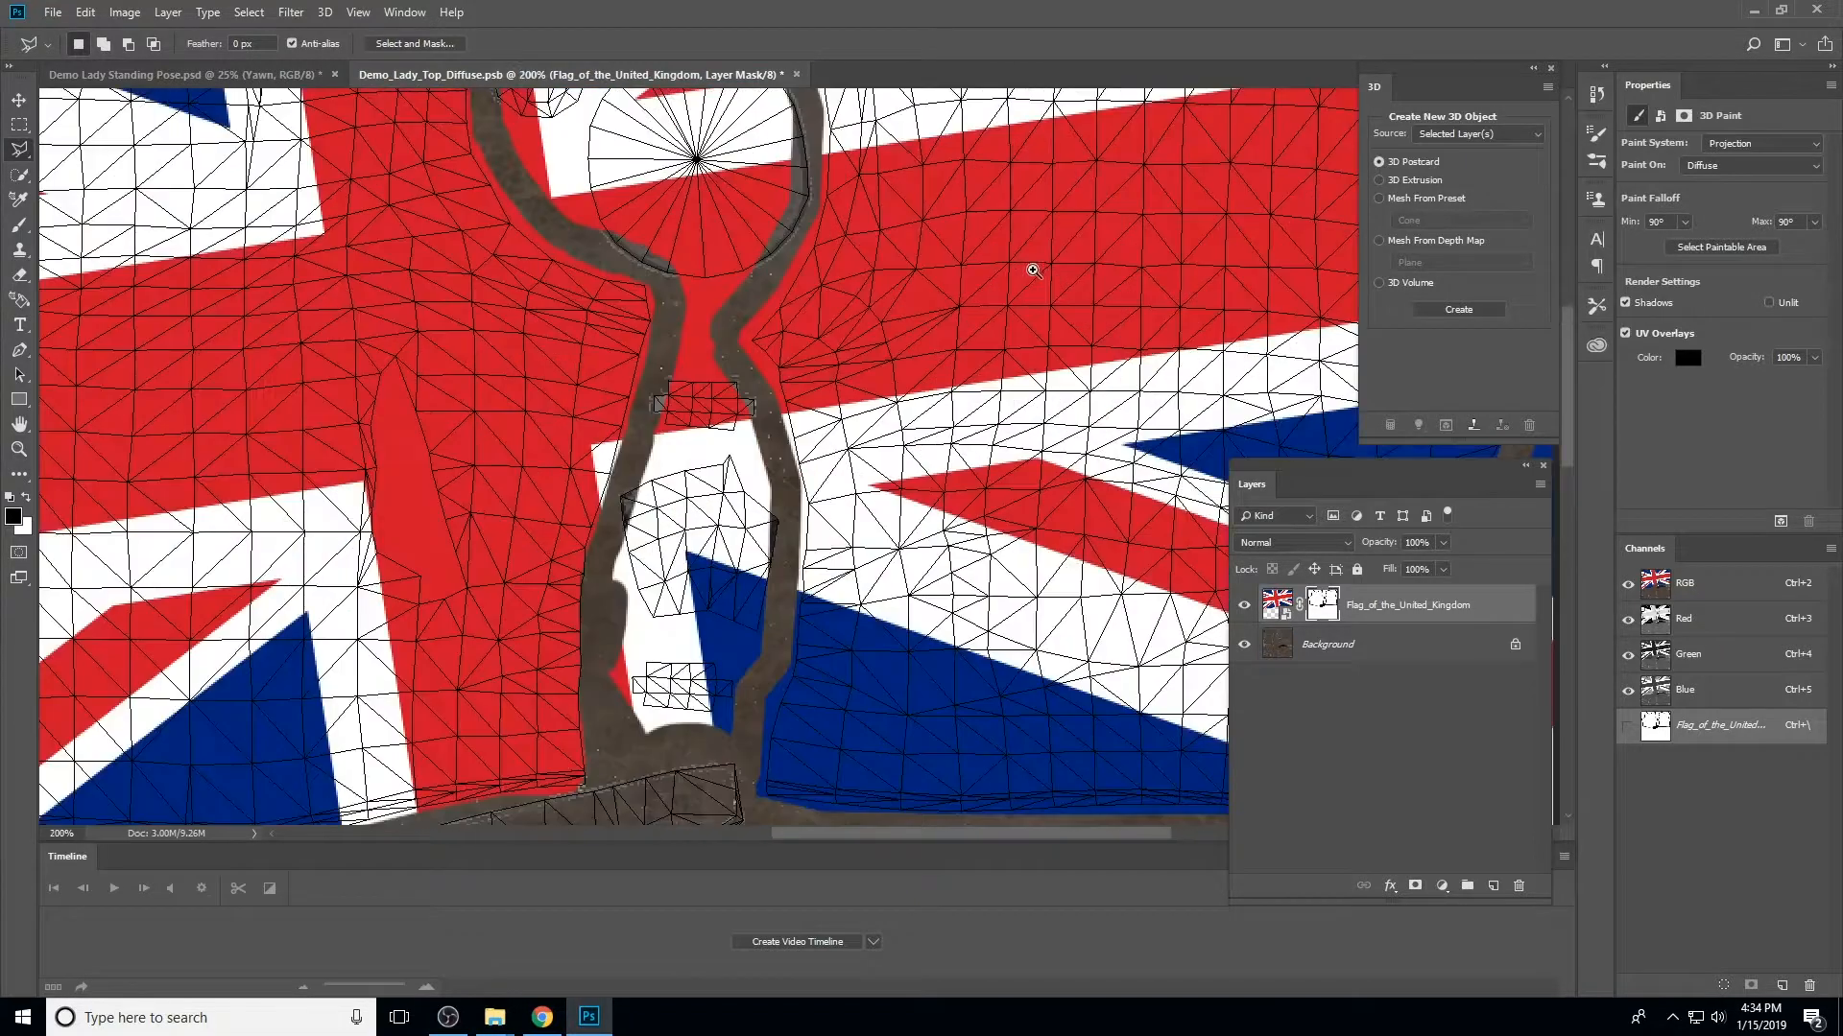
pyautogui.moveTo(1033, 271); pyautogui.dragTo(705, 523)
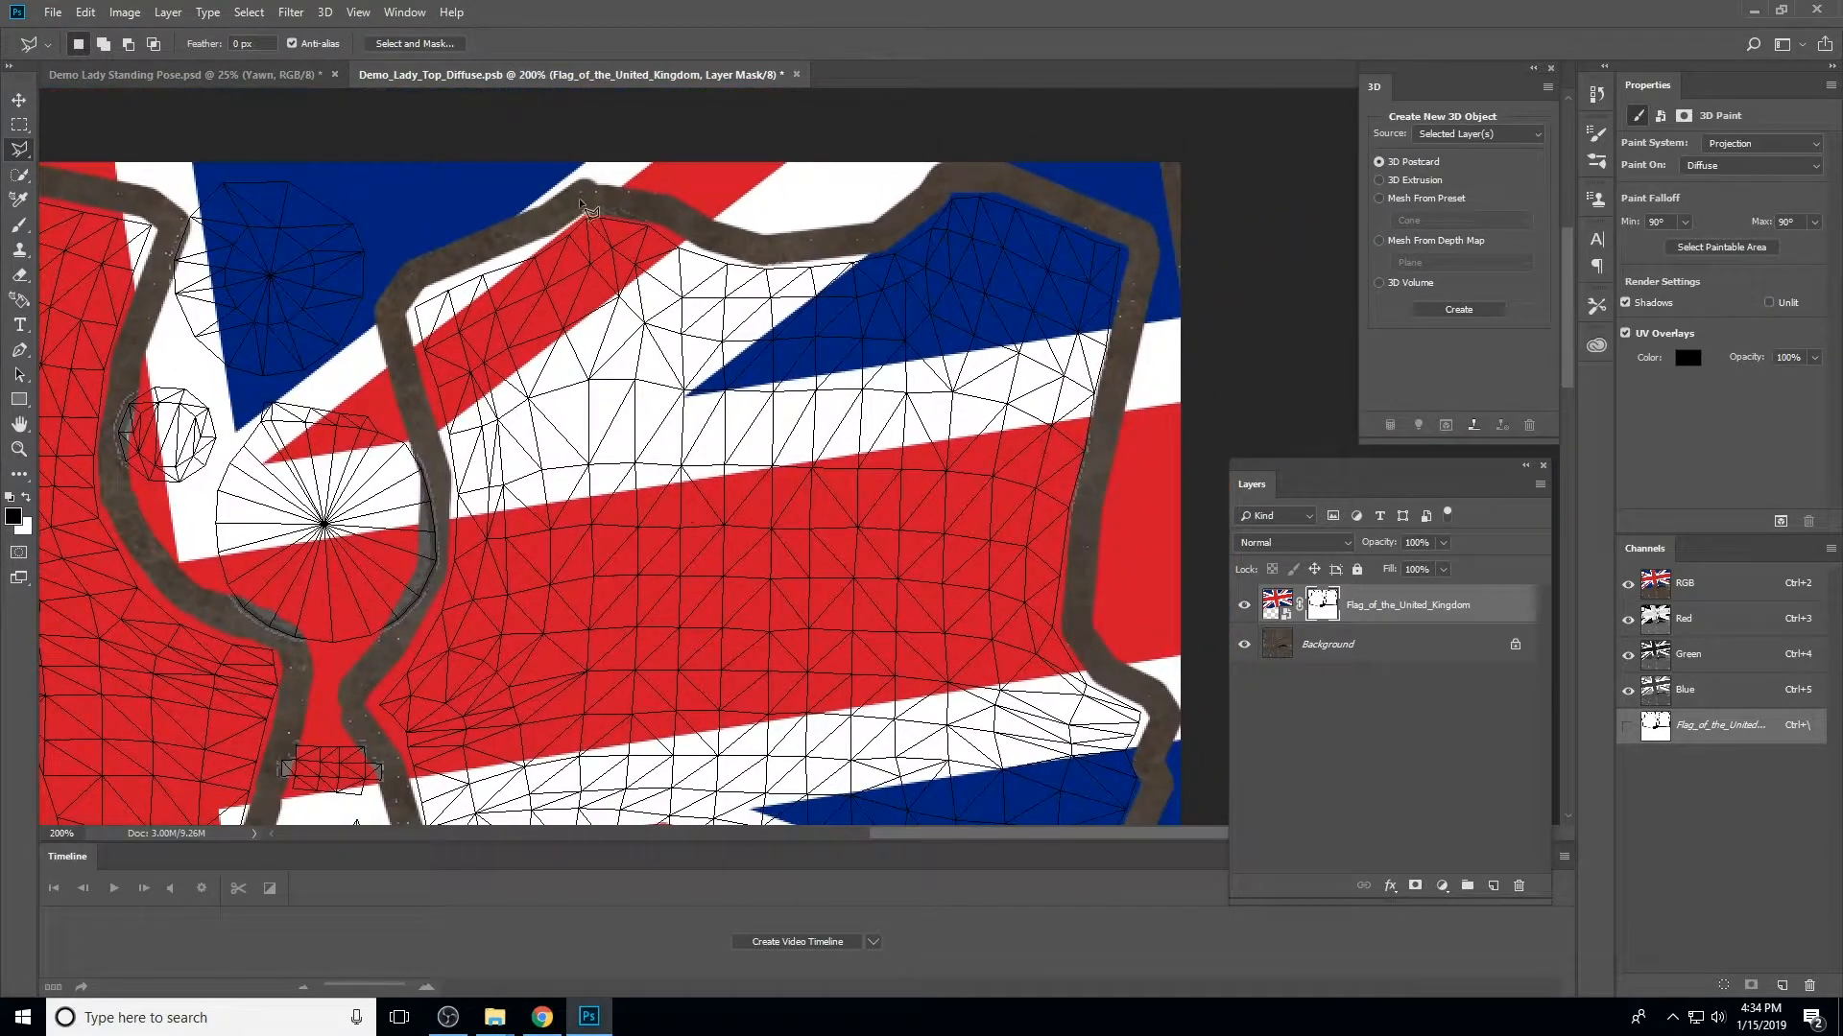
pyautogui.click(614, 198)
pyautogui.click(747, 244)
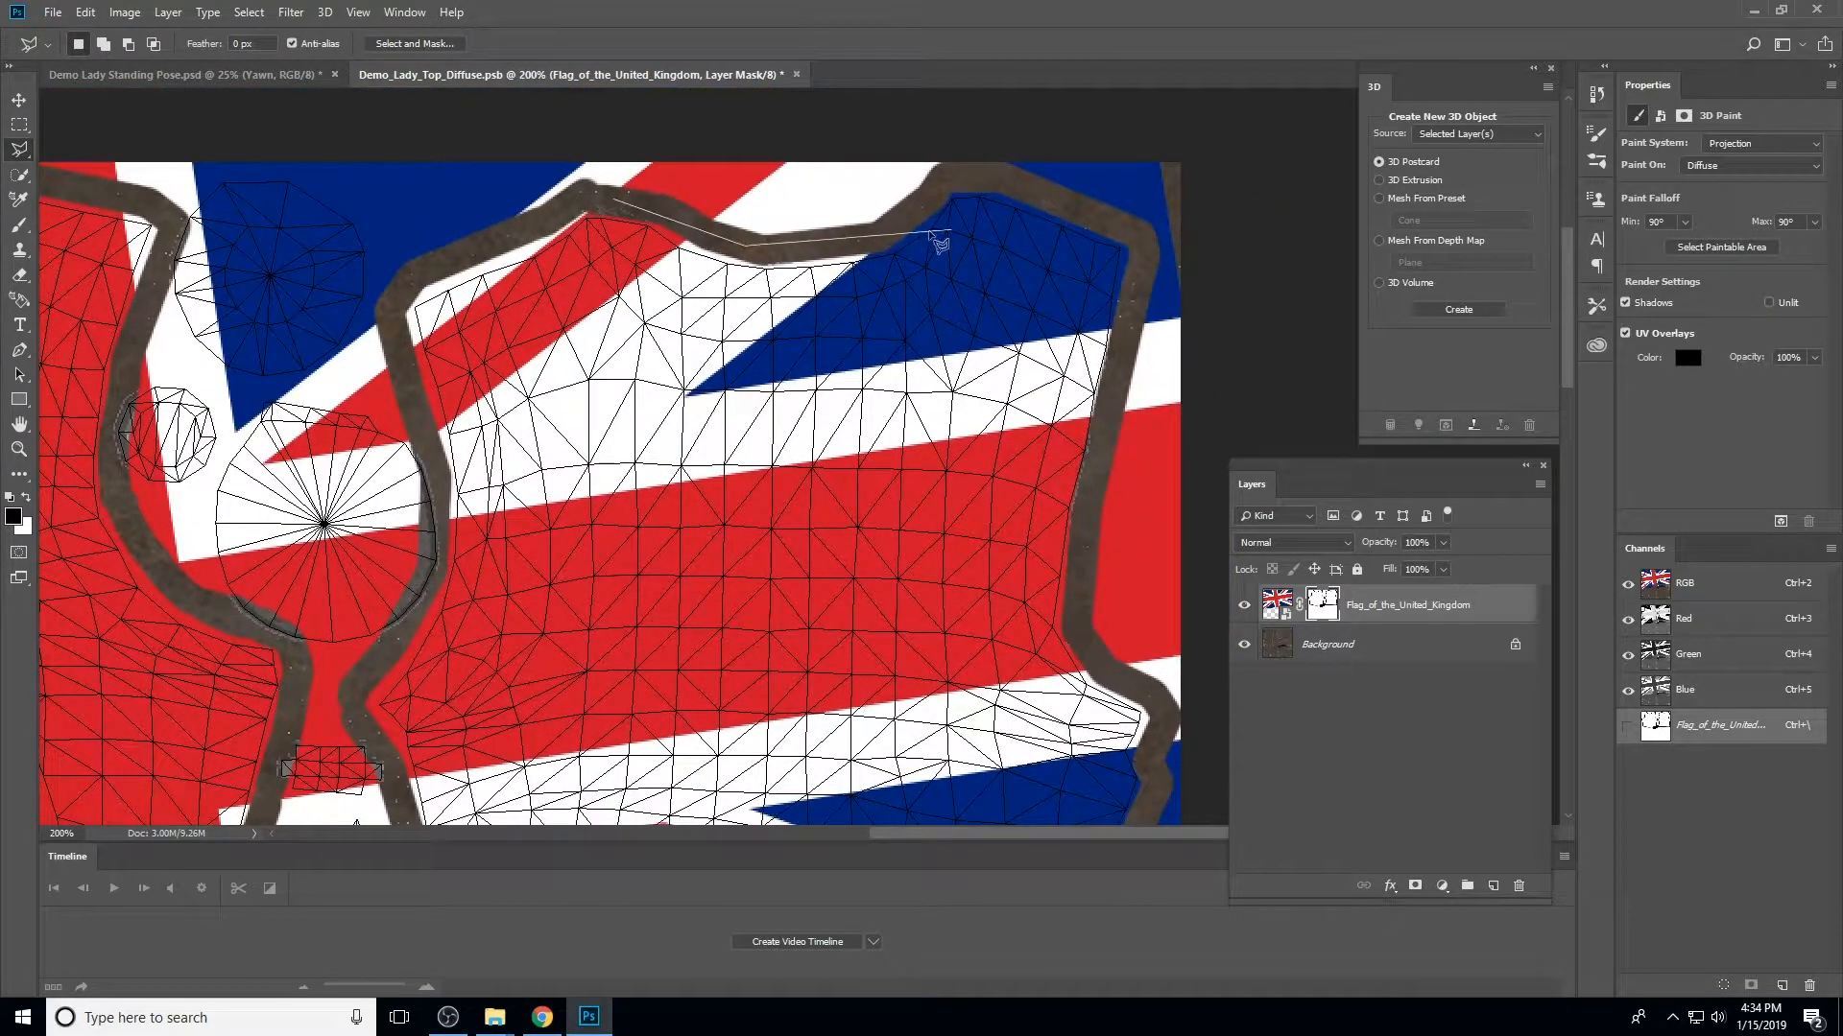
pyautogui.click(966, 156)
pyautogui.click(859, 122)
pyautogui.click(429, 146)
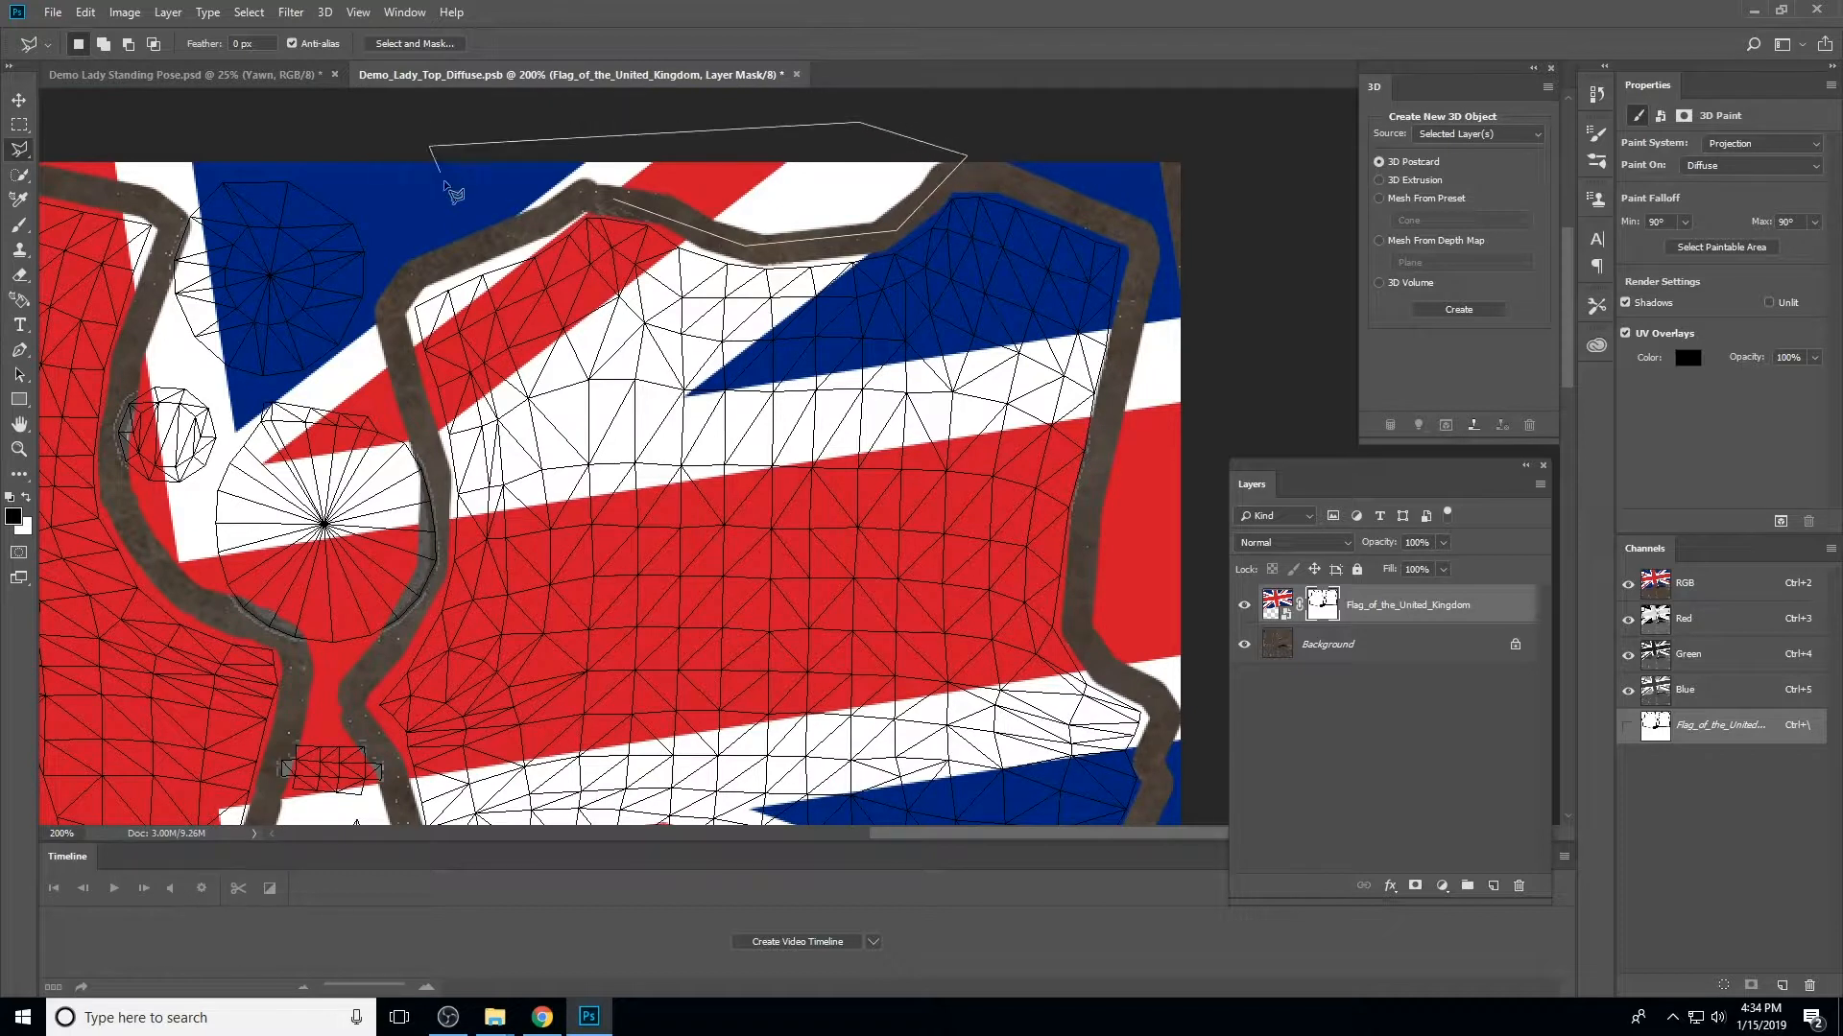
pyautogui.click(470, 240)
pyautogui.click(605, 196)
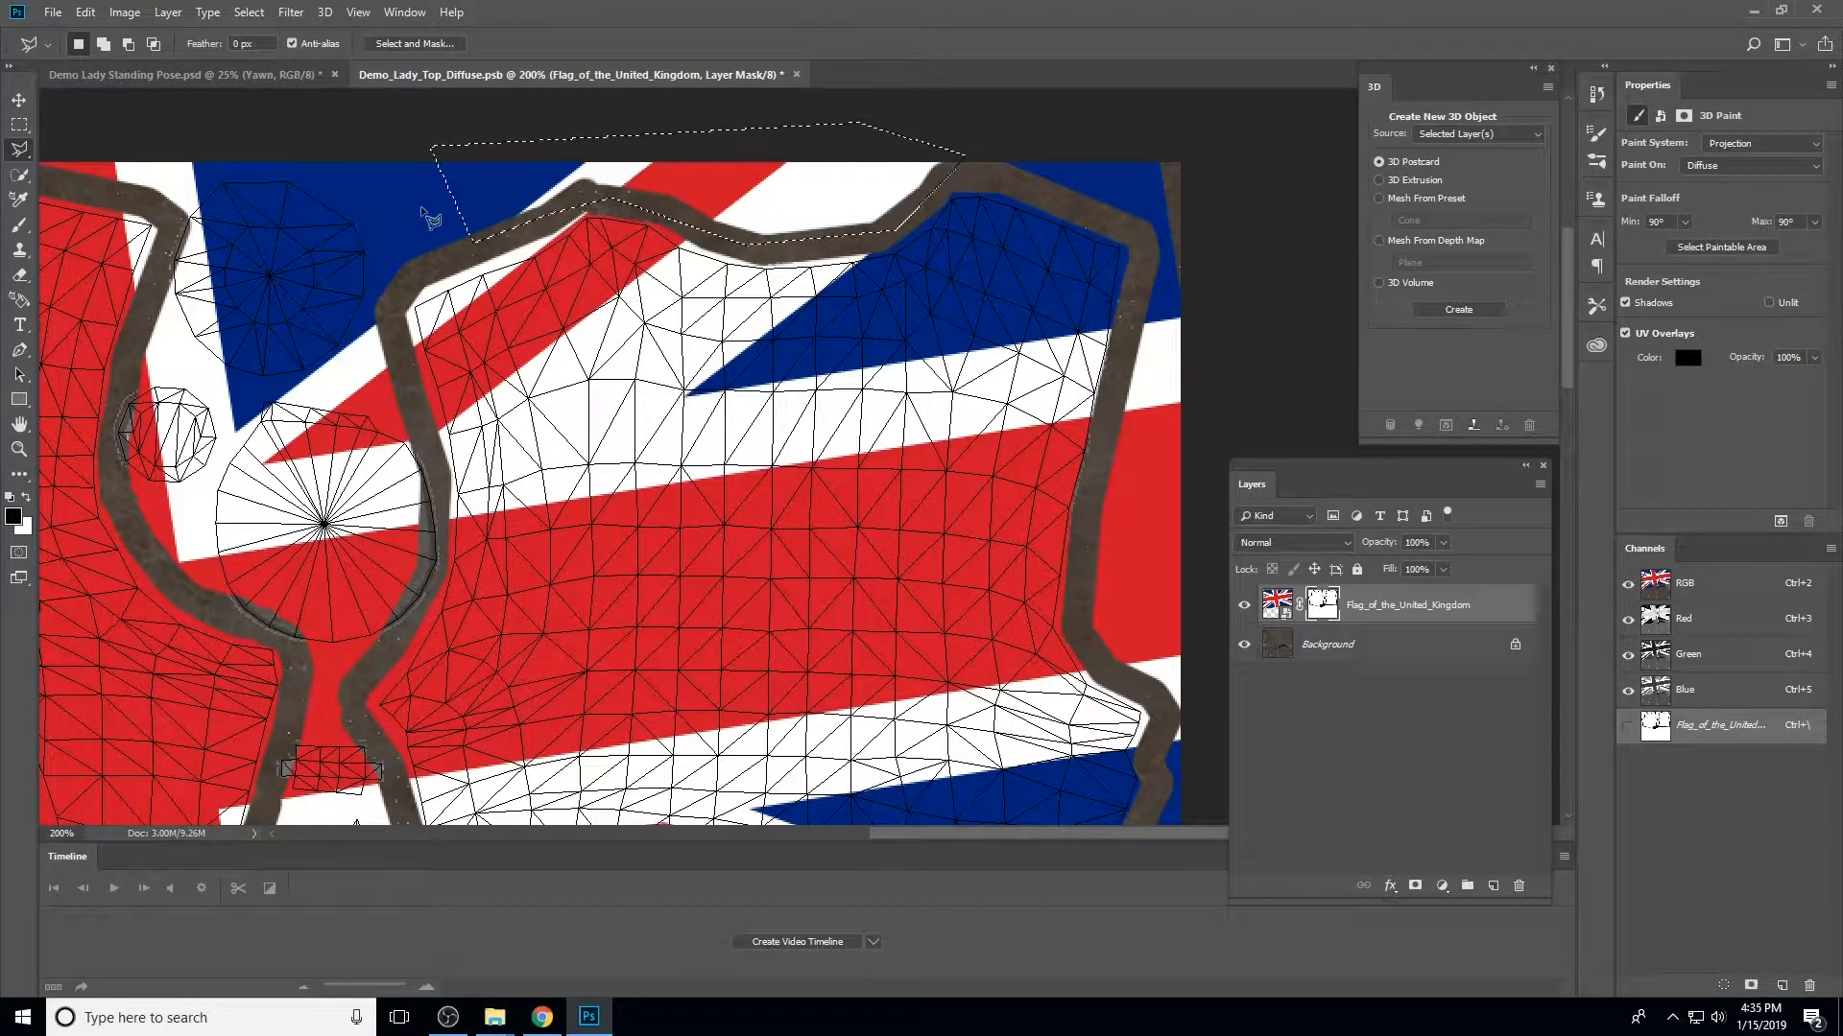
pyautogui.click(85, 12)
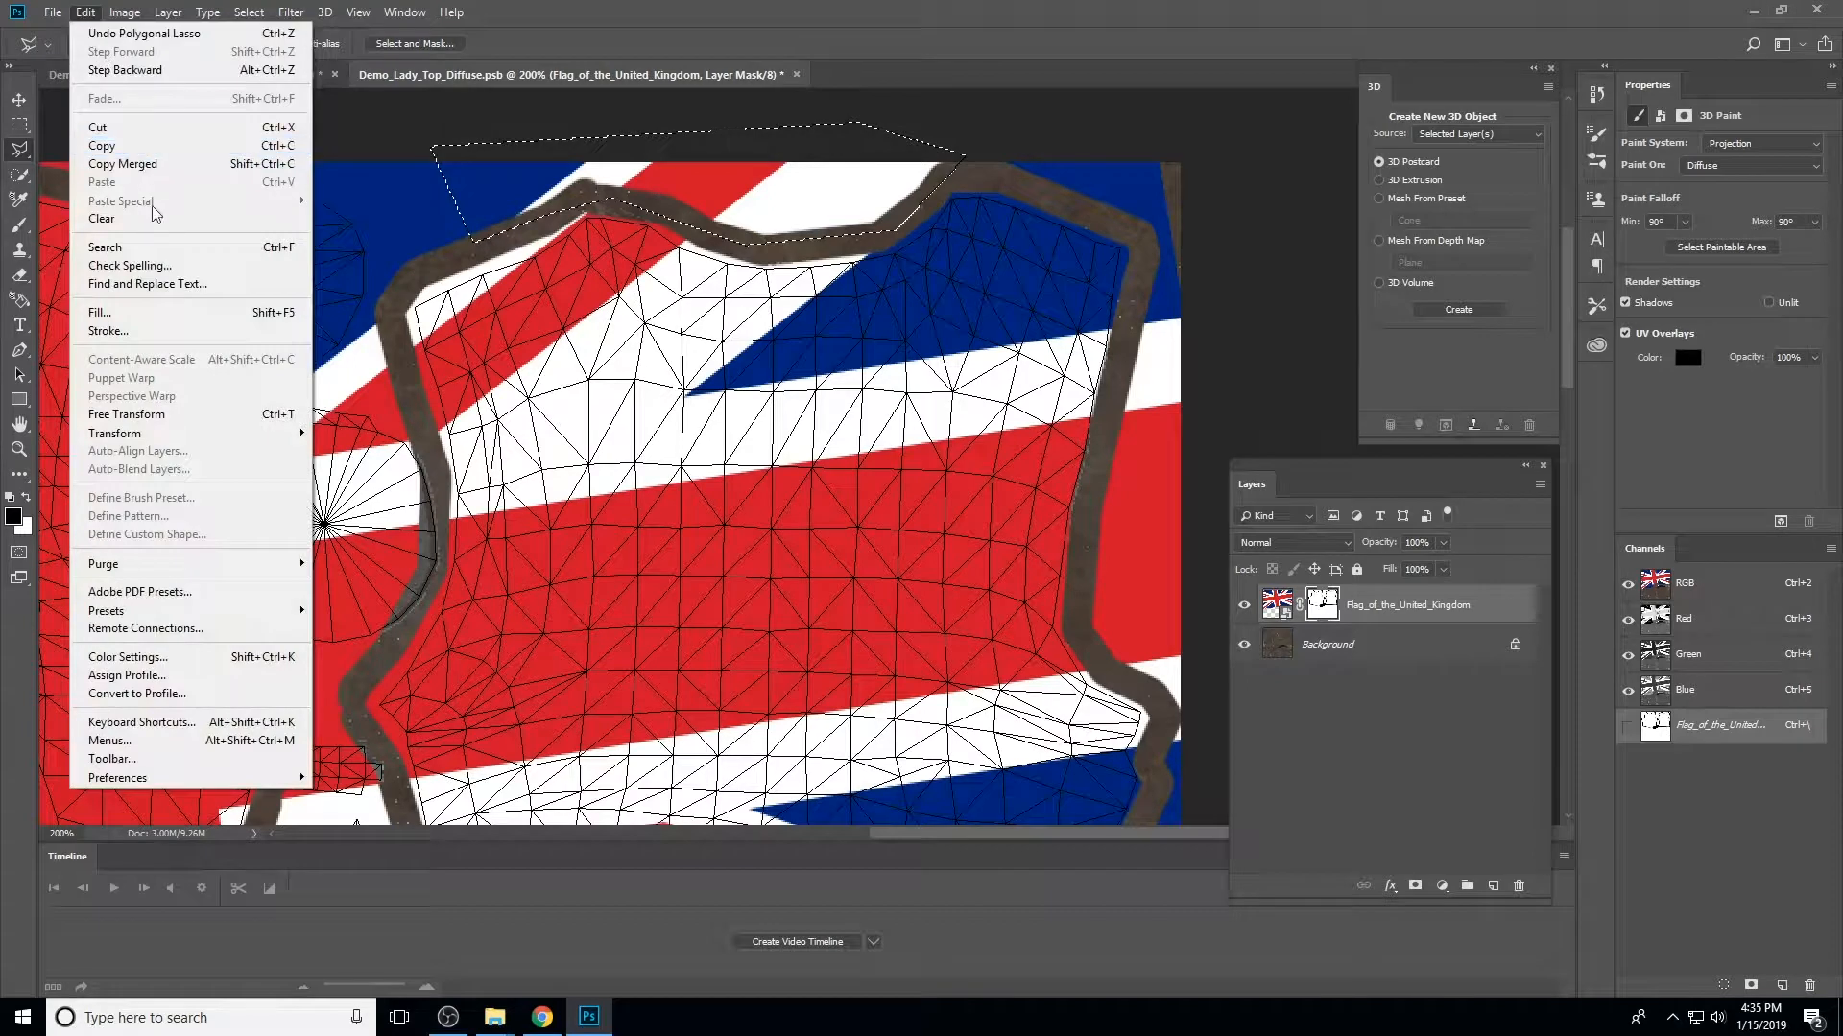
pyautogui.click(100, 312)
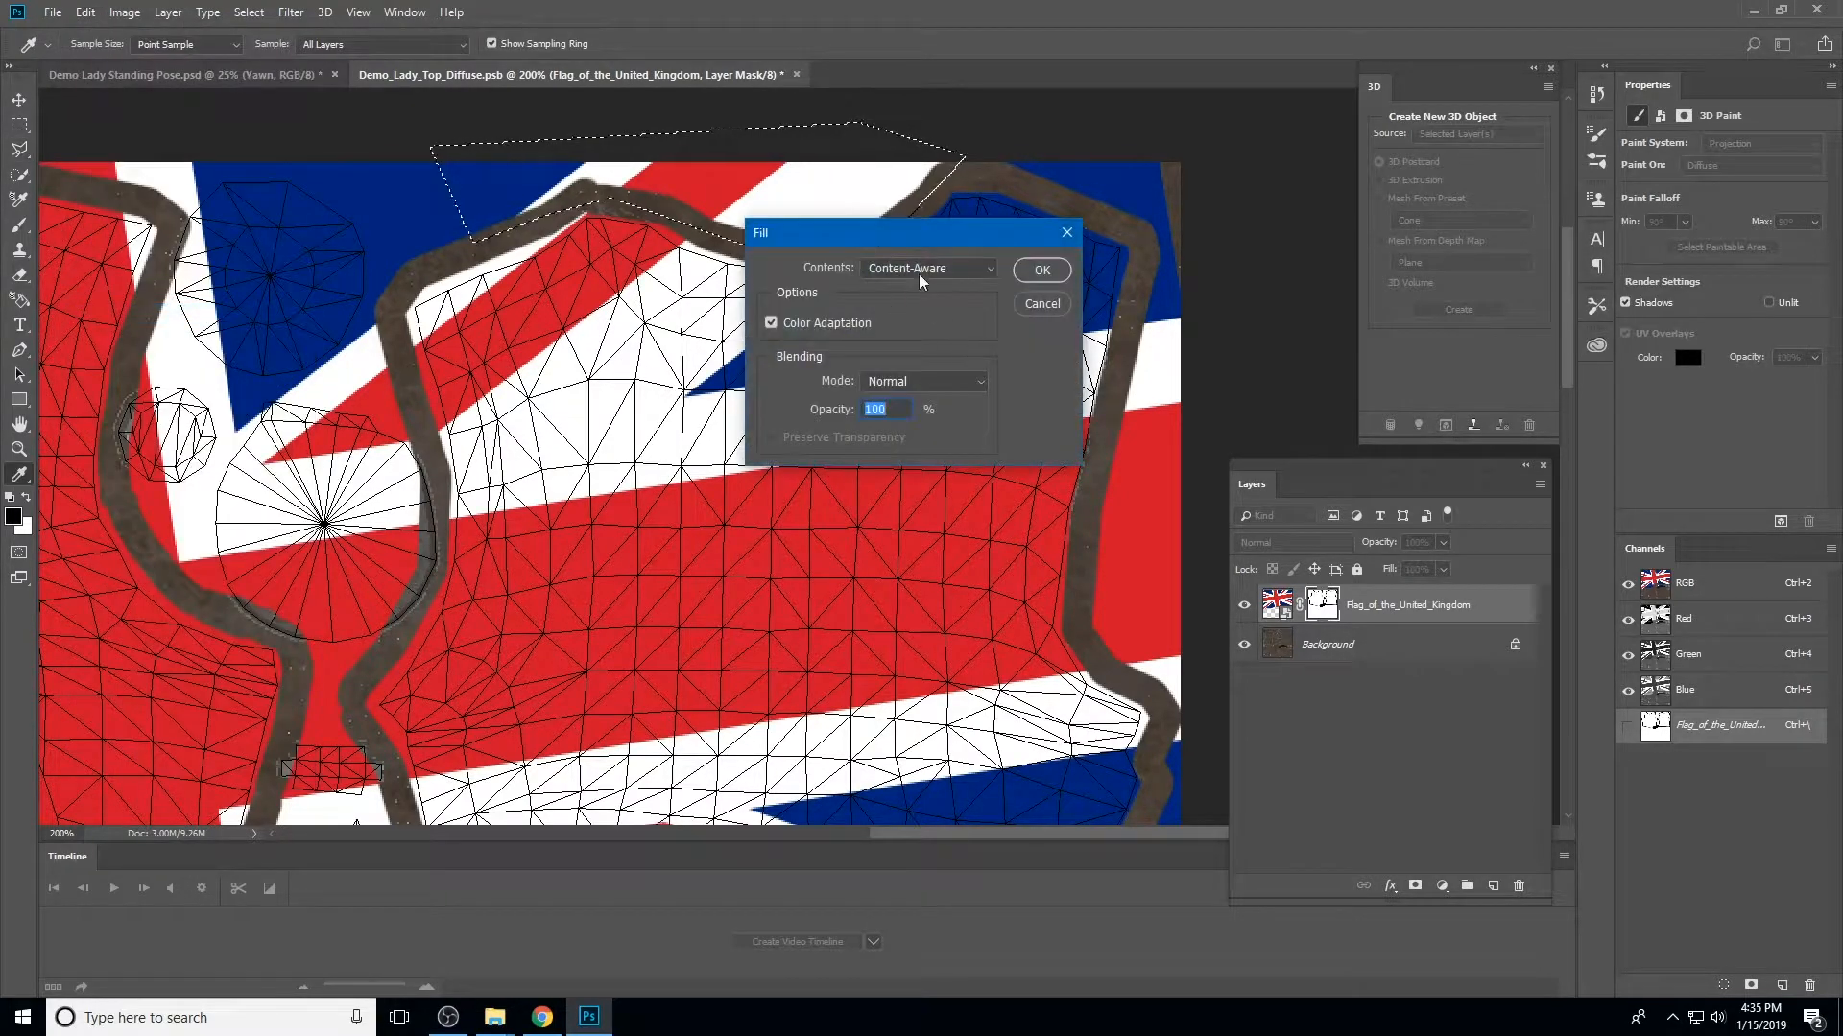
pyautogui.click(918, 269)
pyautogui.click(921, 423)
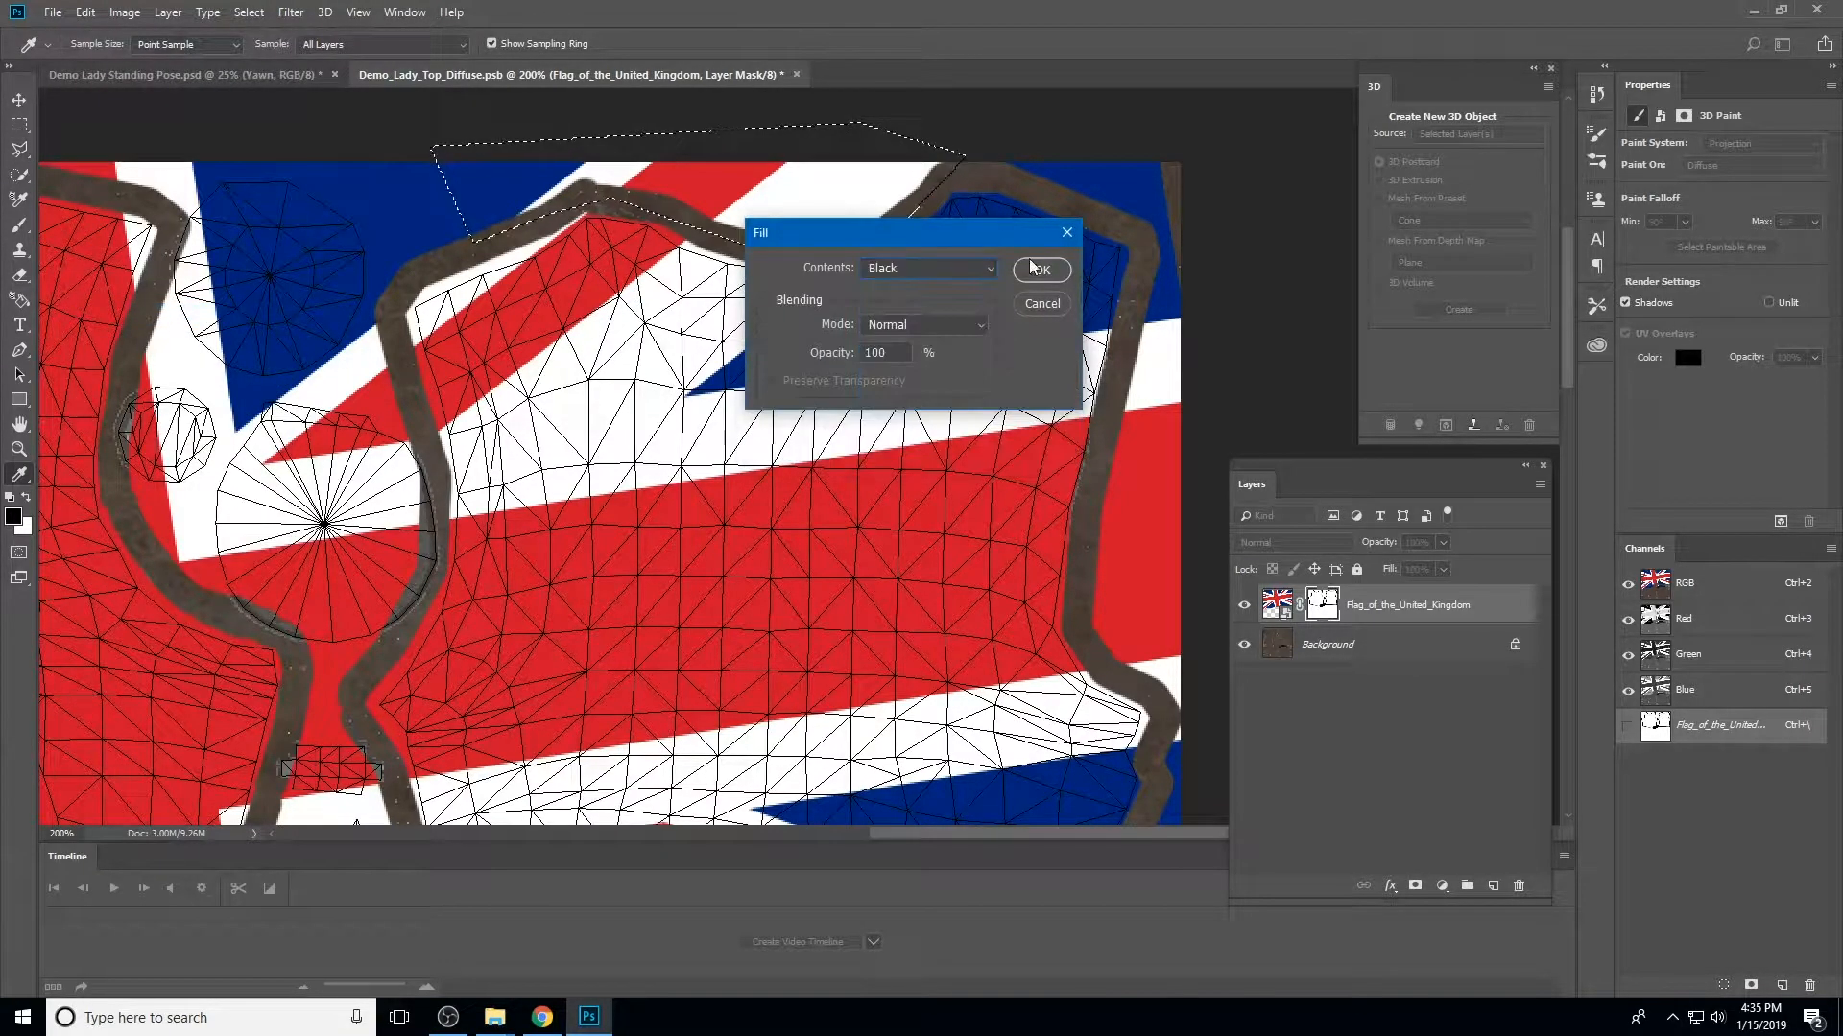
pyautogui.click(1037, 268)
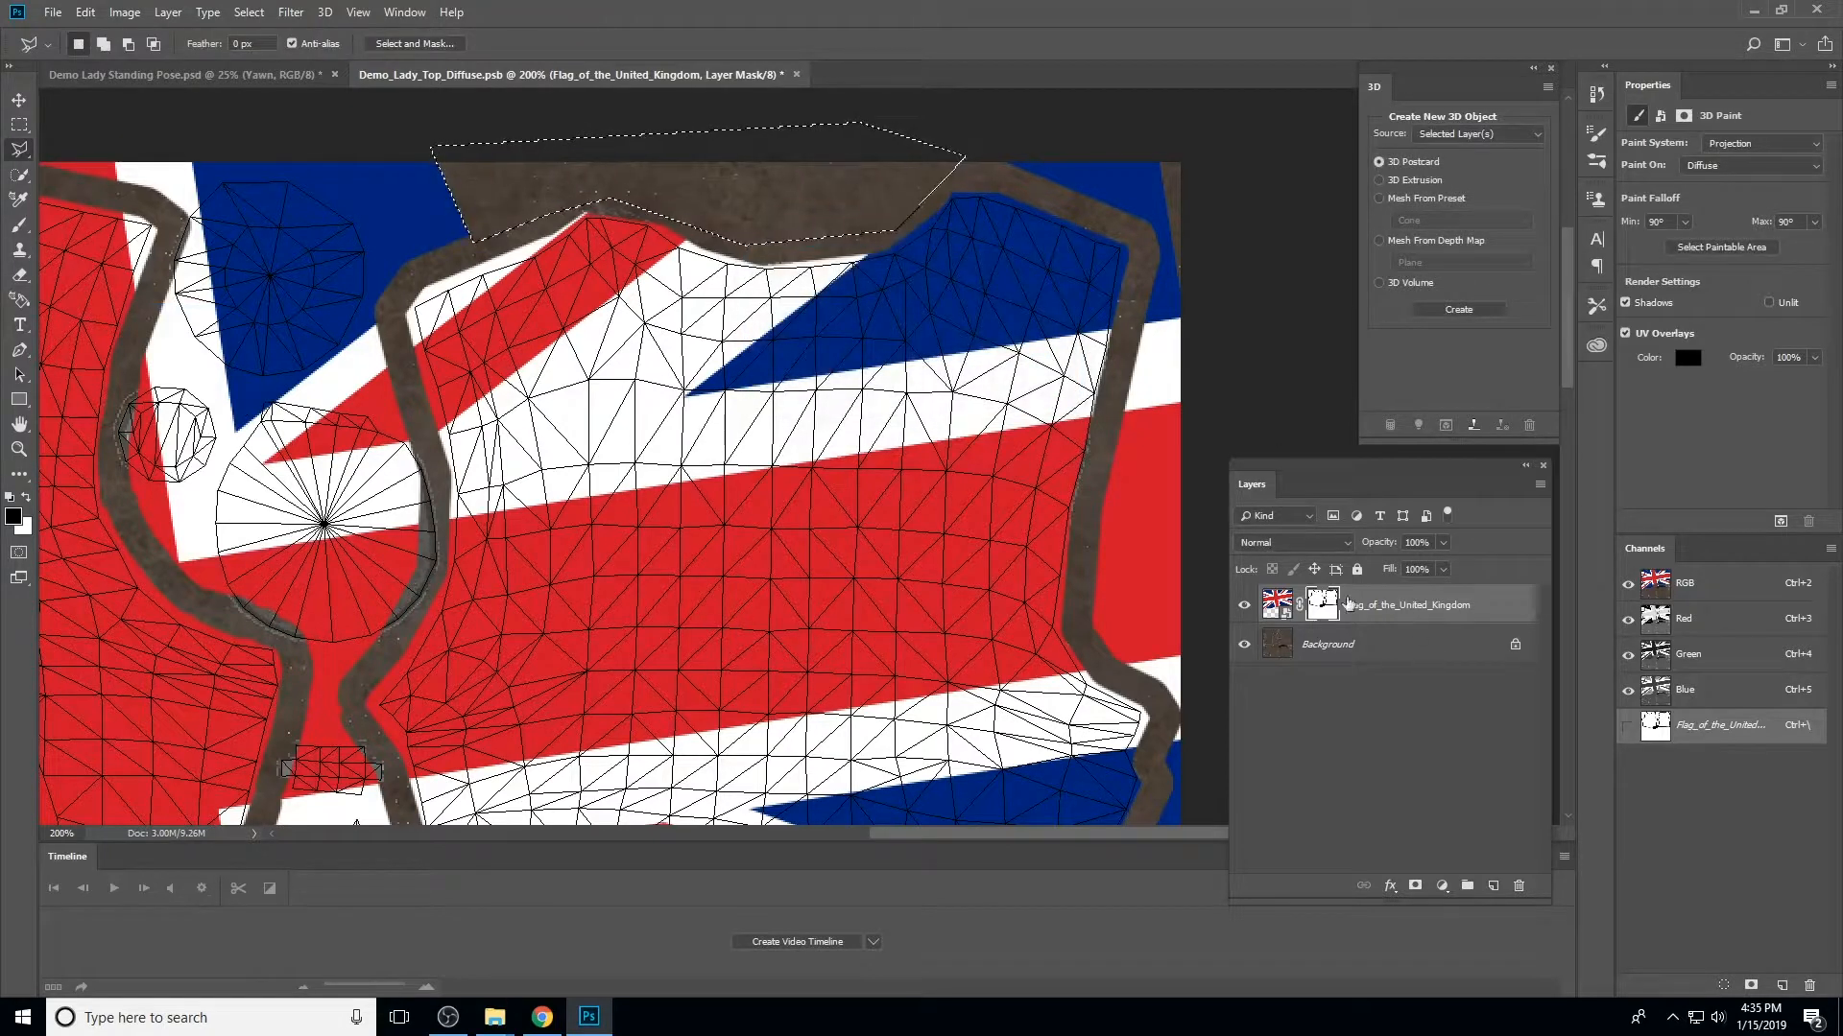
# Outline the flag area outside the right torso panel's right shoulder and armhole and fill it with black on the mask
pyautogui.click(1034, 119)
pyautogui.click(957, 179)
pyautogui.click(1145, 236)
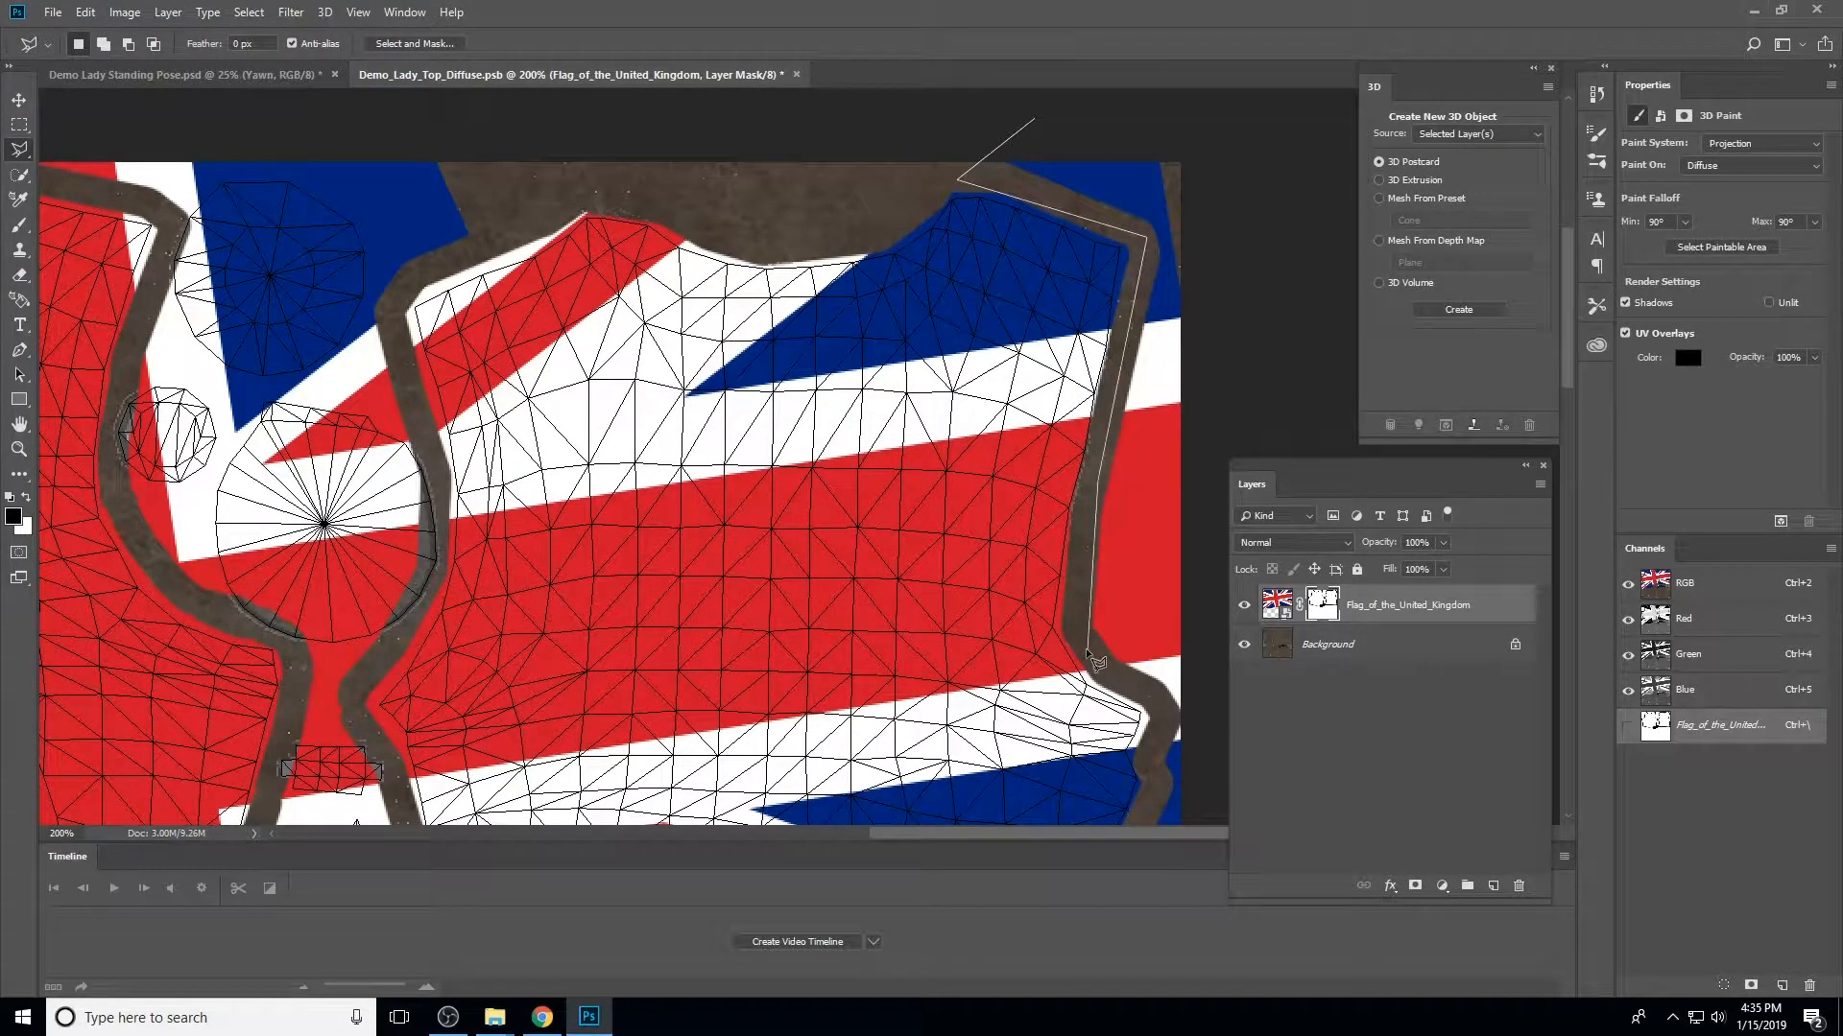
pyautogui.click(1204, 771)
pyautogui.click(1211, 177)
pyautogui.click(1180, 129)
pyautogui.click(1033, 119)
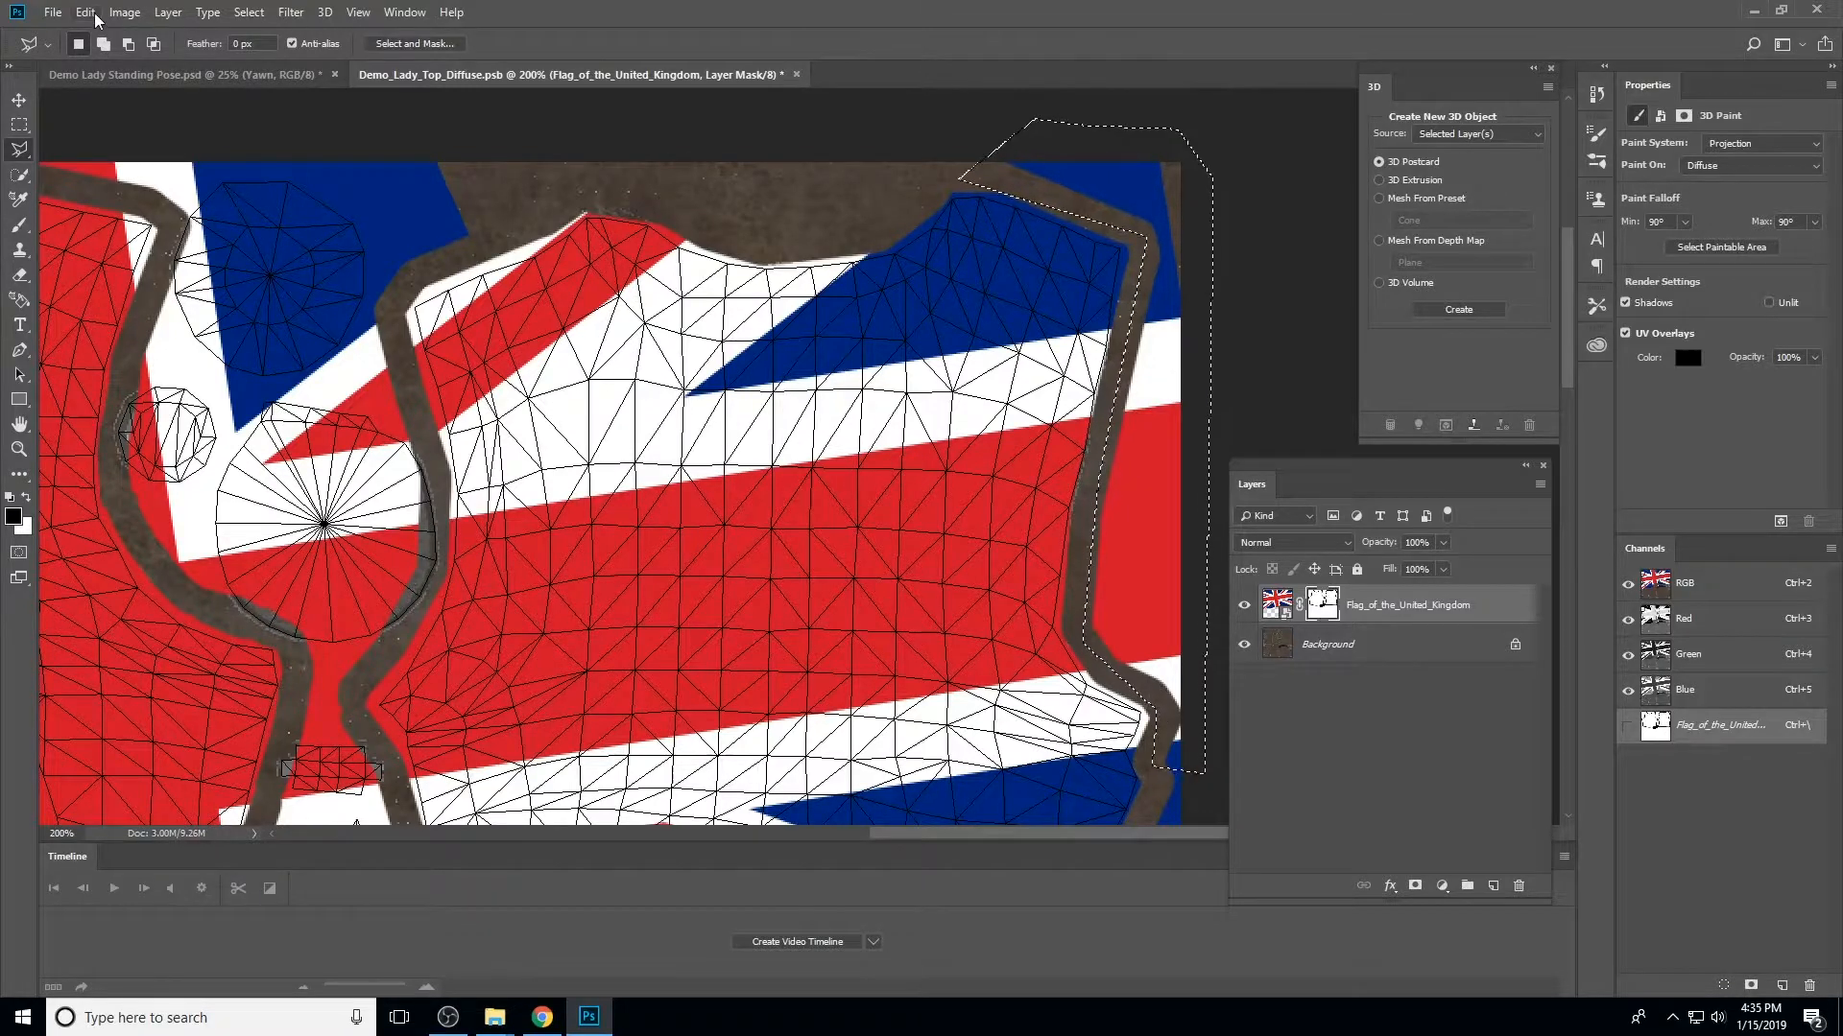
pyautogui.click(86, 12)
pyautogui.click(187, 314)
pyautogui.click(1094, 252)
# Select the flag strip beyond the right torso panel's lower right side, down past its corner, and fill it with black
pyautogui.moveTo(1190, 739); pyautogui.dragTo(1010, 168)
pyautogui.click(1107, 158)
pyautogui.click(974, 184)
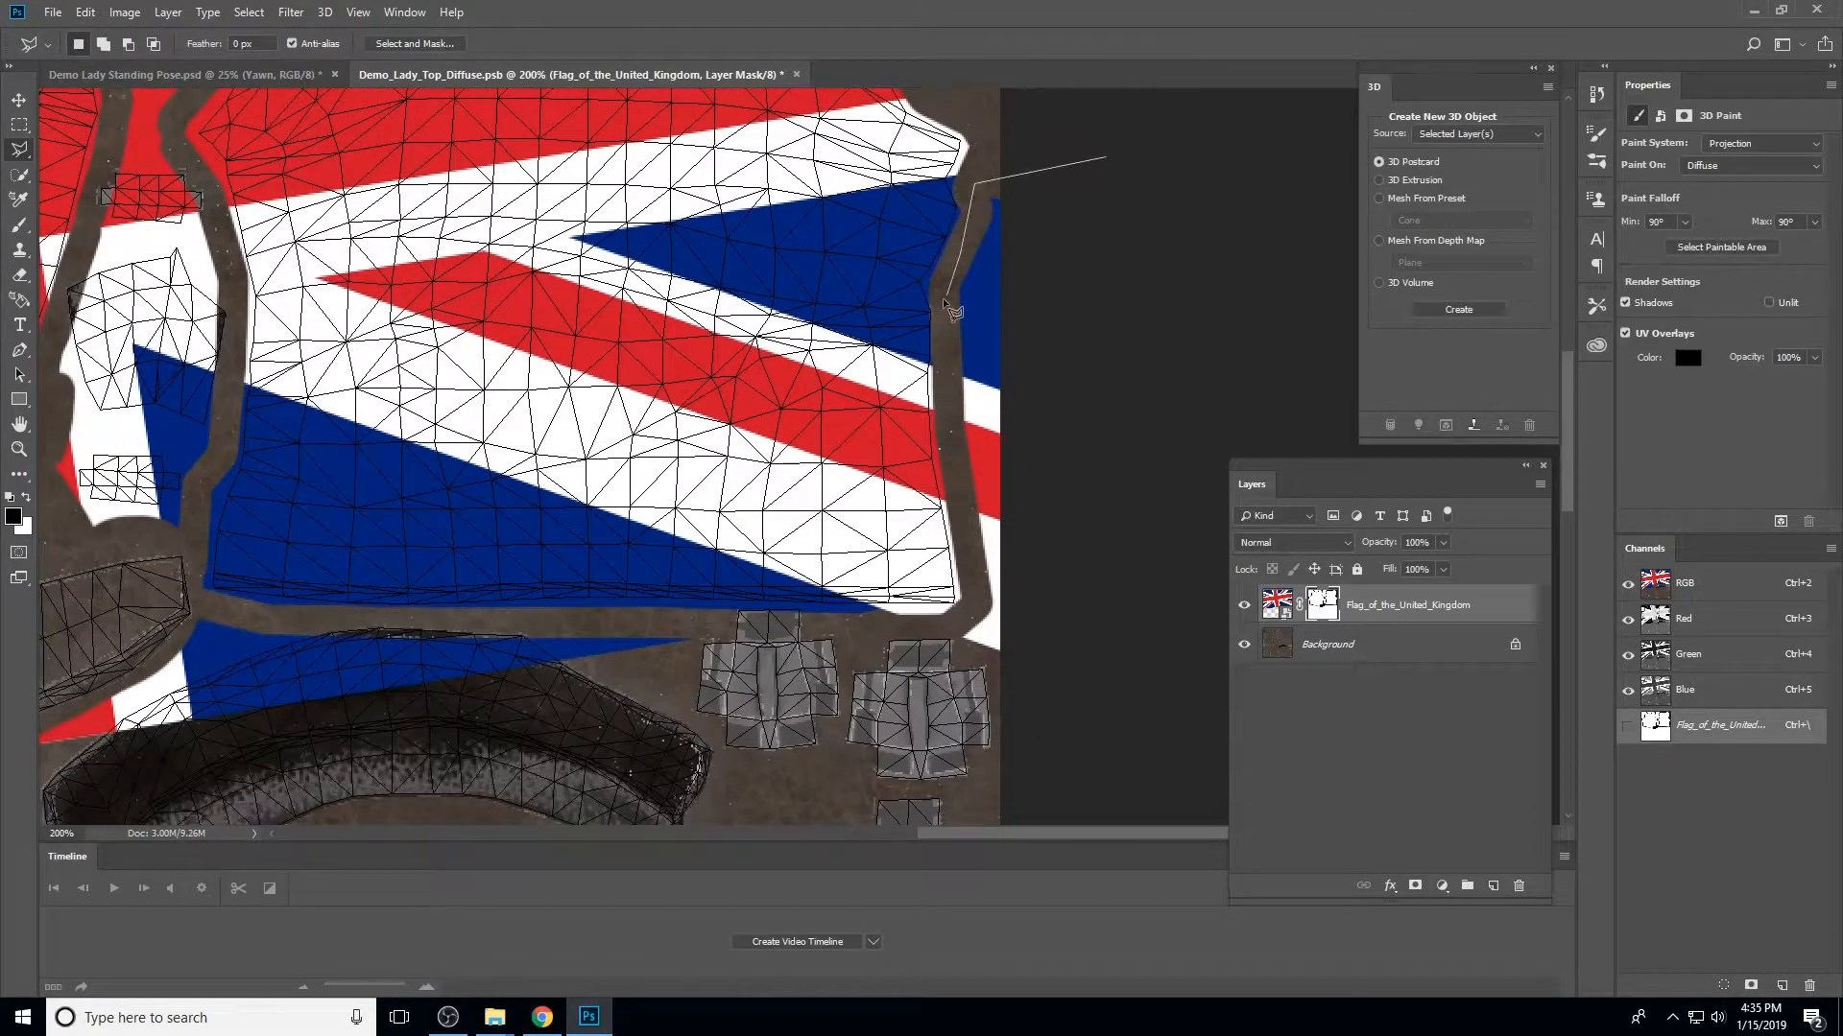
pyautogui.click(942, 315)
pyautogui.click(974, 549)
pyautogui.click(972, 612)
pyautogui.click(956, 661)
pyautogui.click(1055, 712)
pyautogui.click(1126, 317)
pyautogui.click(1107, 157)
pyautogui.click(86, 12)
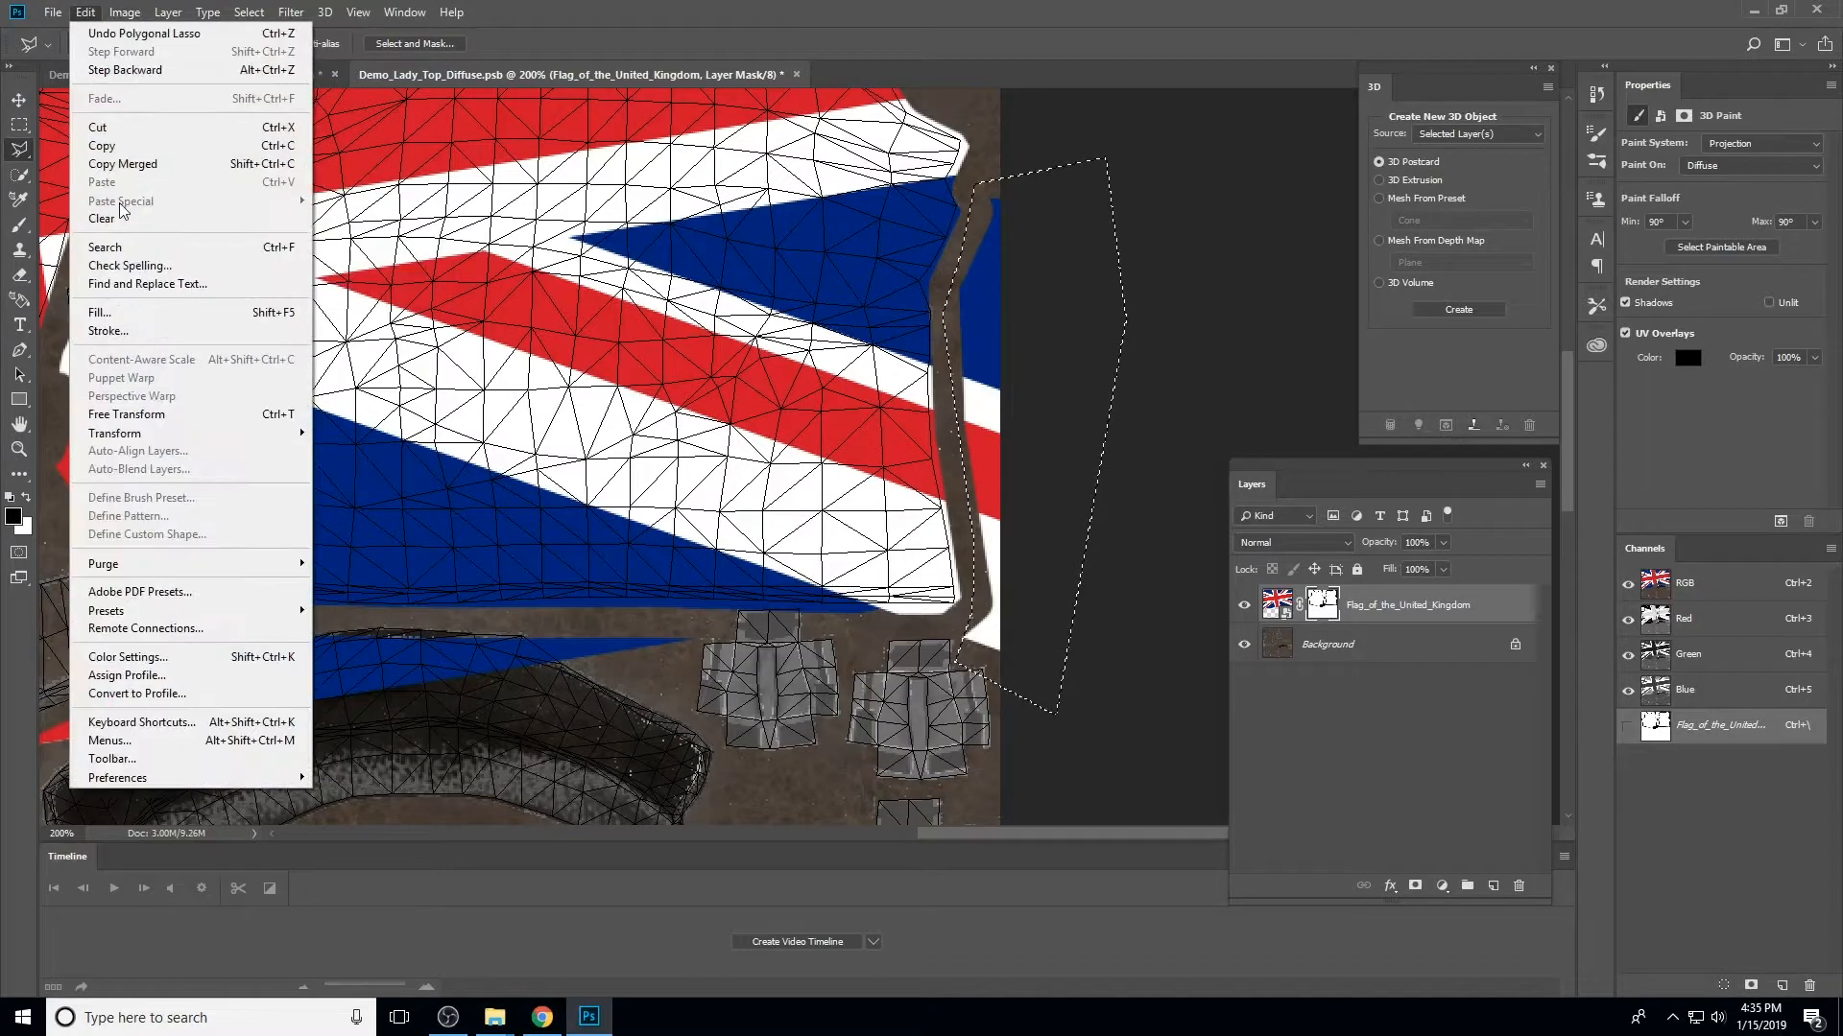
pyautogui.click(144, 313)
pyautogui.click(1046, 251)
# Select the flag area below the right torso panel, across the dark curved piece, and fill it with black on the mask
pyautogui.moveTo(503, 565); pyautogui.dragTo(888, 260)
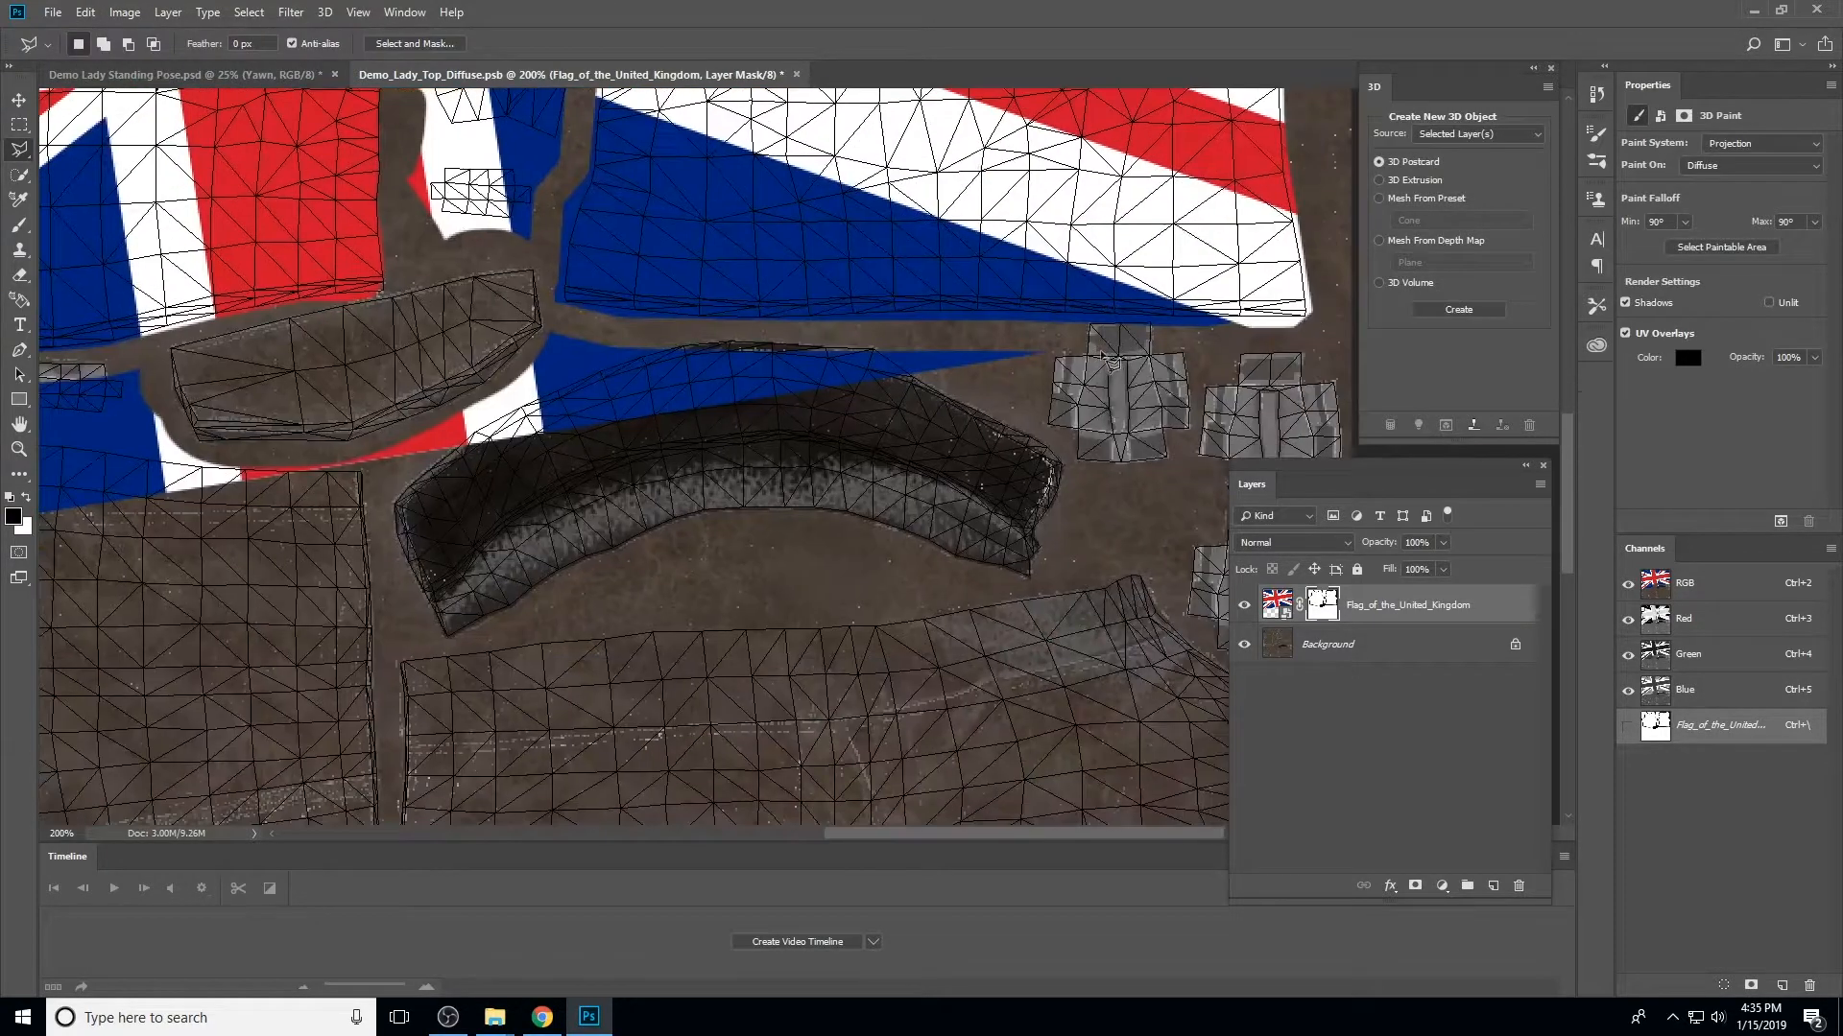
pyautogui.click(1104, 353)
pyautogui.click(536, 326)
pyautogui.click(231, 499)
pyautogui.click(389, 563)
pyautogui.click(1115, 530)
pyautogui.click(1147, 370)
pyautogui.click(1103, 353)
pyautogui.click(85, 11)
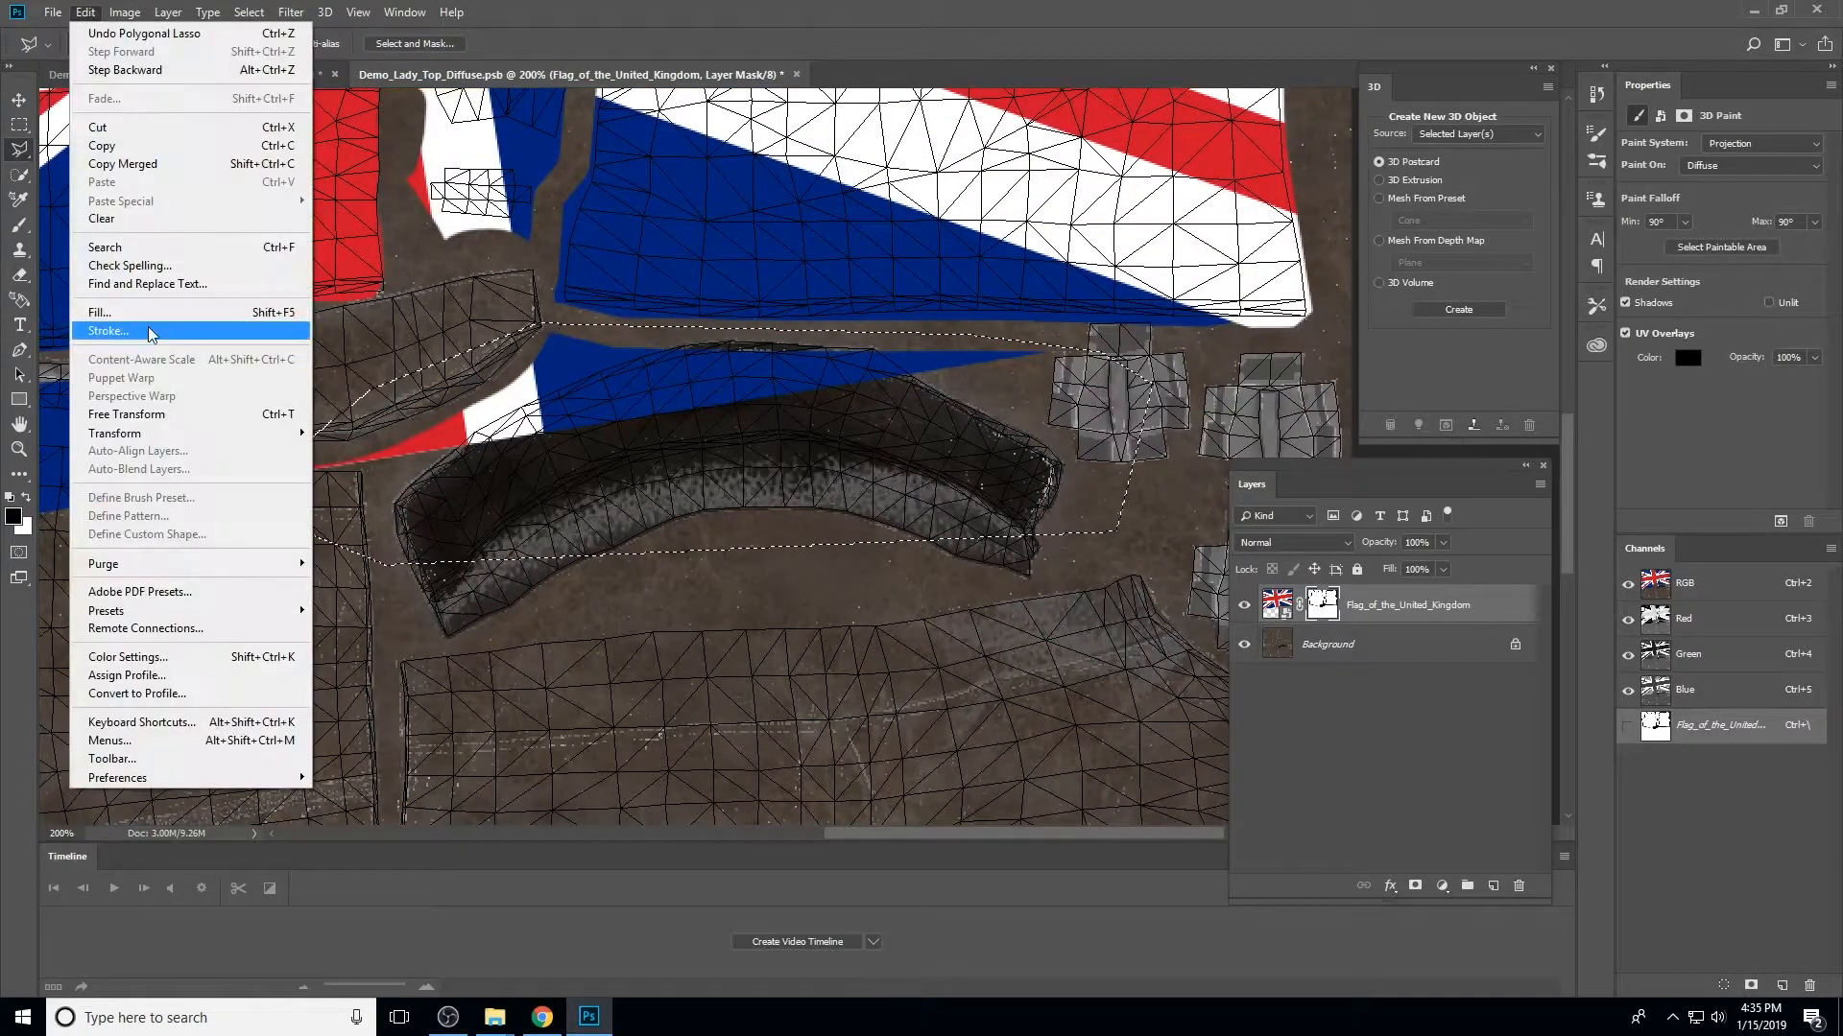
pyautogui.click(145, 313)
pyautogui.click(1038, 271)
# Outline the flag area below the left torso panel's bottom edge, over the sleeve piece, and fill it with black
pyautogui.press('l')
pyautogui.hscroll(-10, 1008, 317)
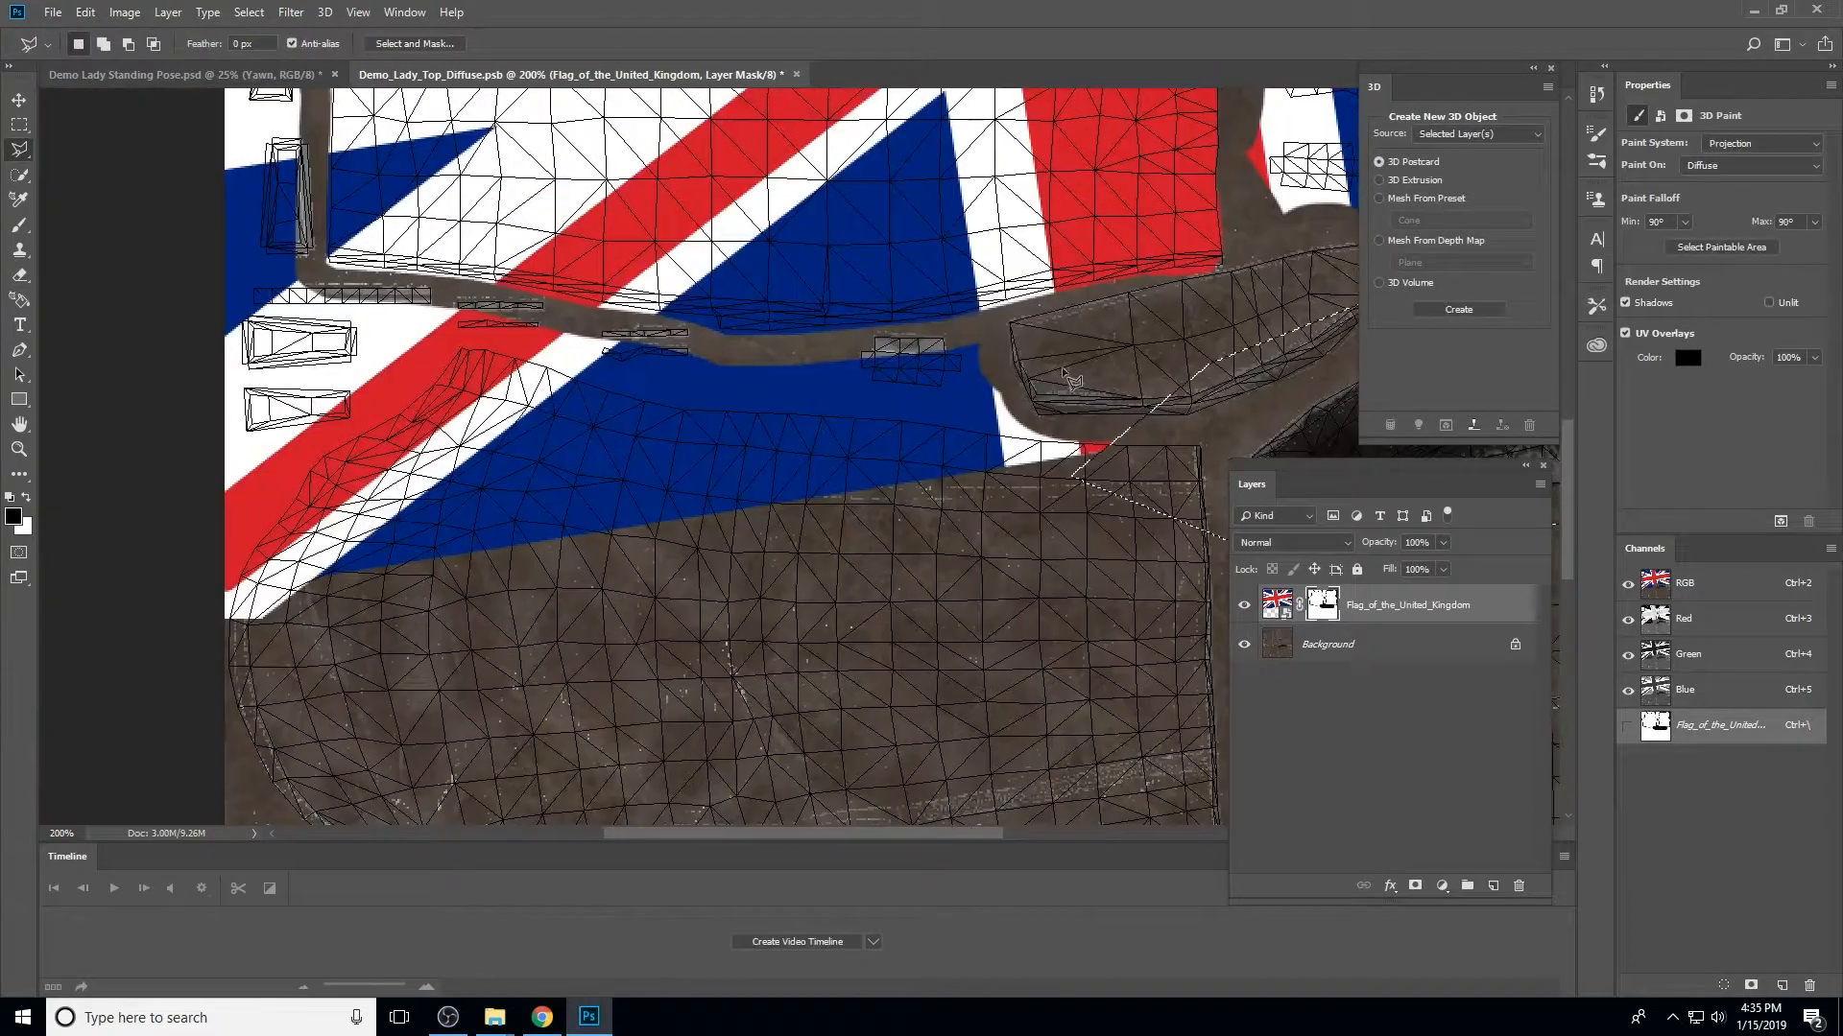
pyautogui.click(1056, 352)
pyautogui.click(959, 329)
pyautogui.click(633, 331)
pyautogui.click(422, 305)
pyautogui.click(178, 331)
pyautogui.click(170, 631)
pyautogui.click(374, 672)
pyautogui.click(1166, 484)
pyautogui.click(1147, 402)
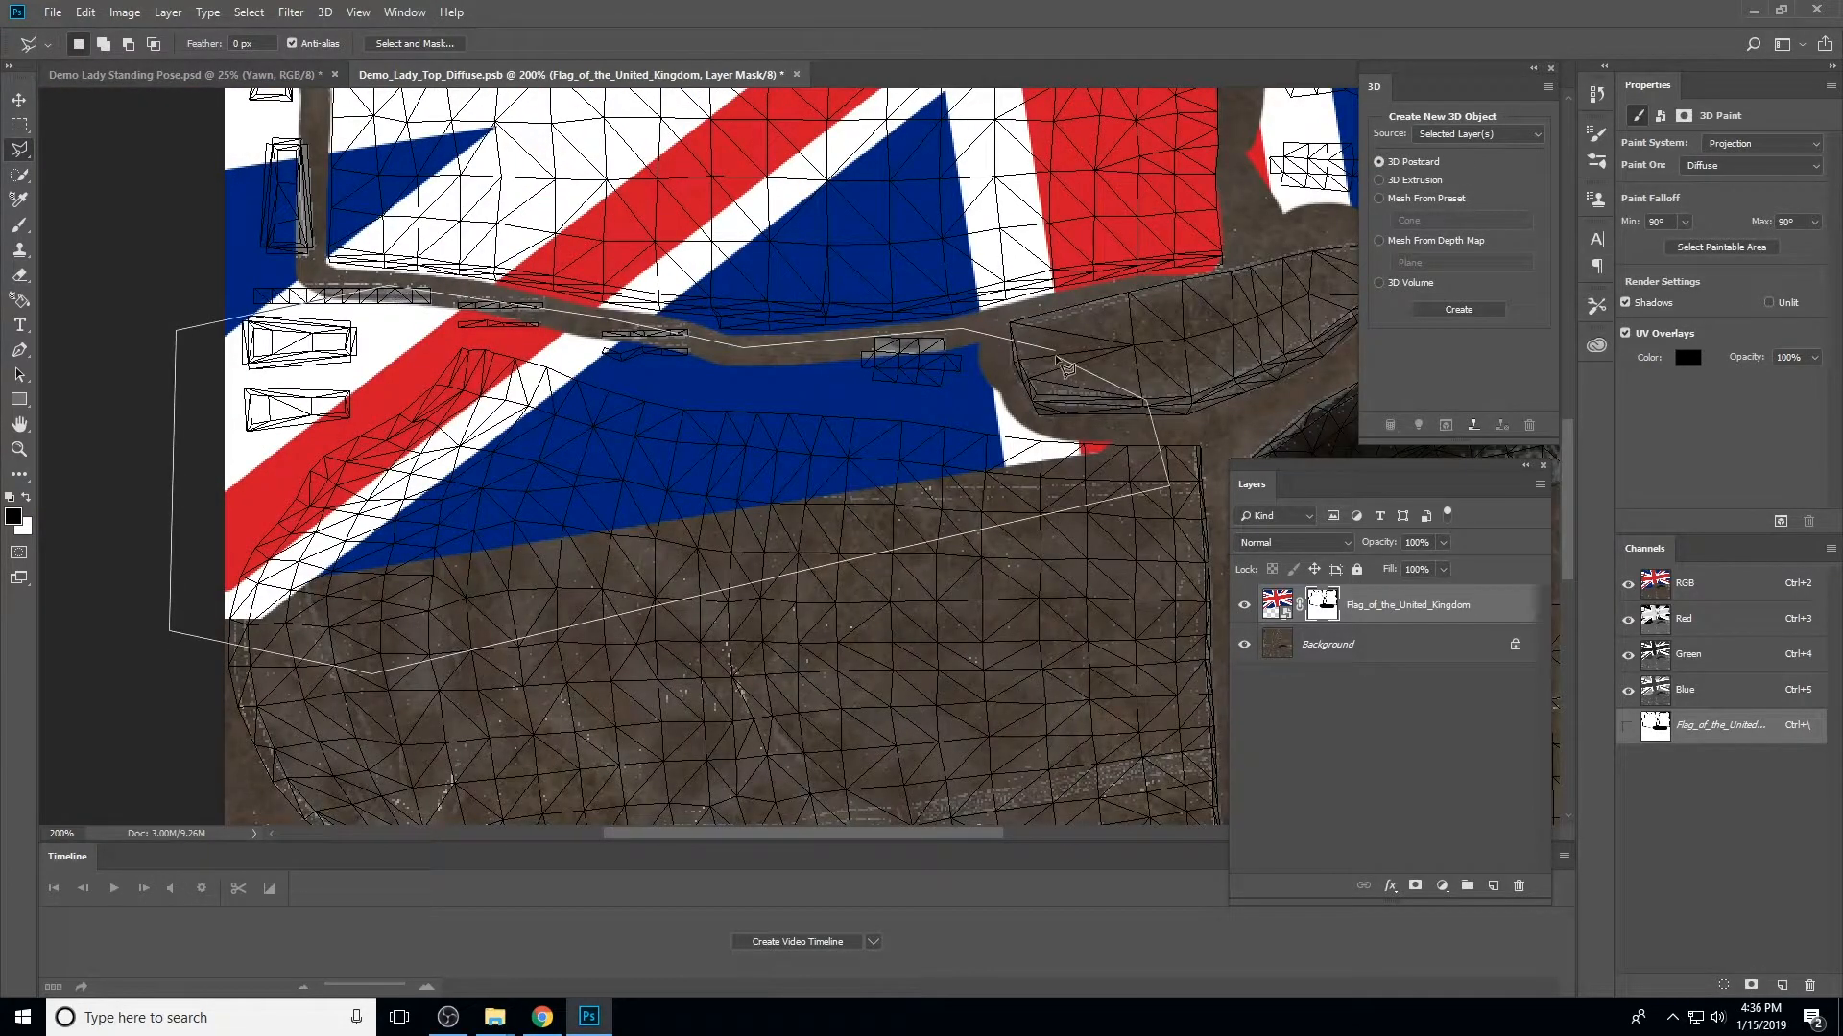
pyautogui.click(1056, 351)
pyautogui.click(86, 11)
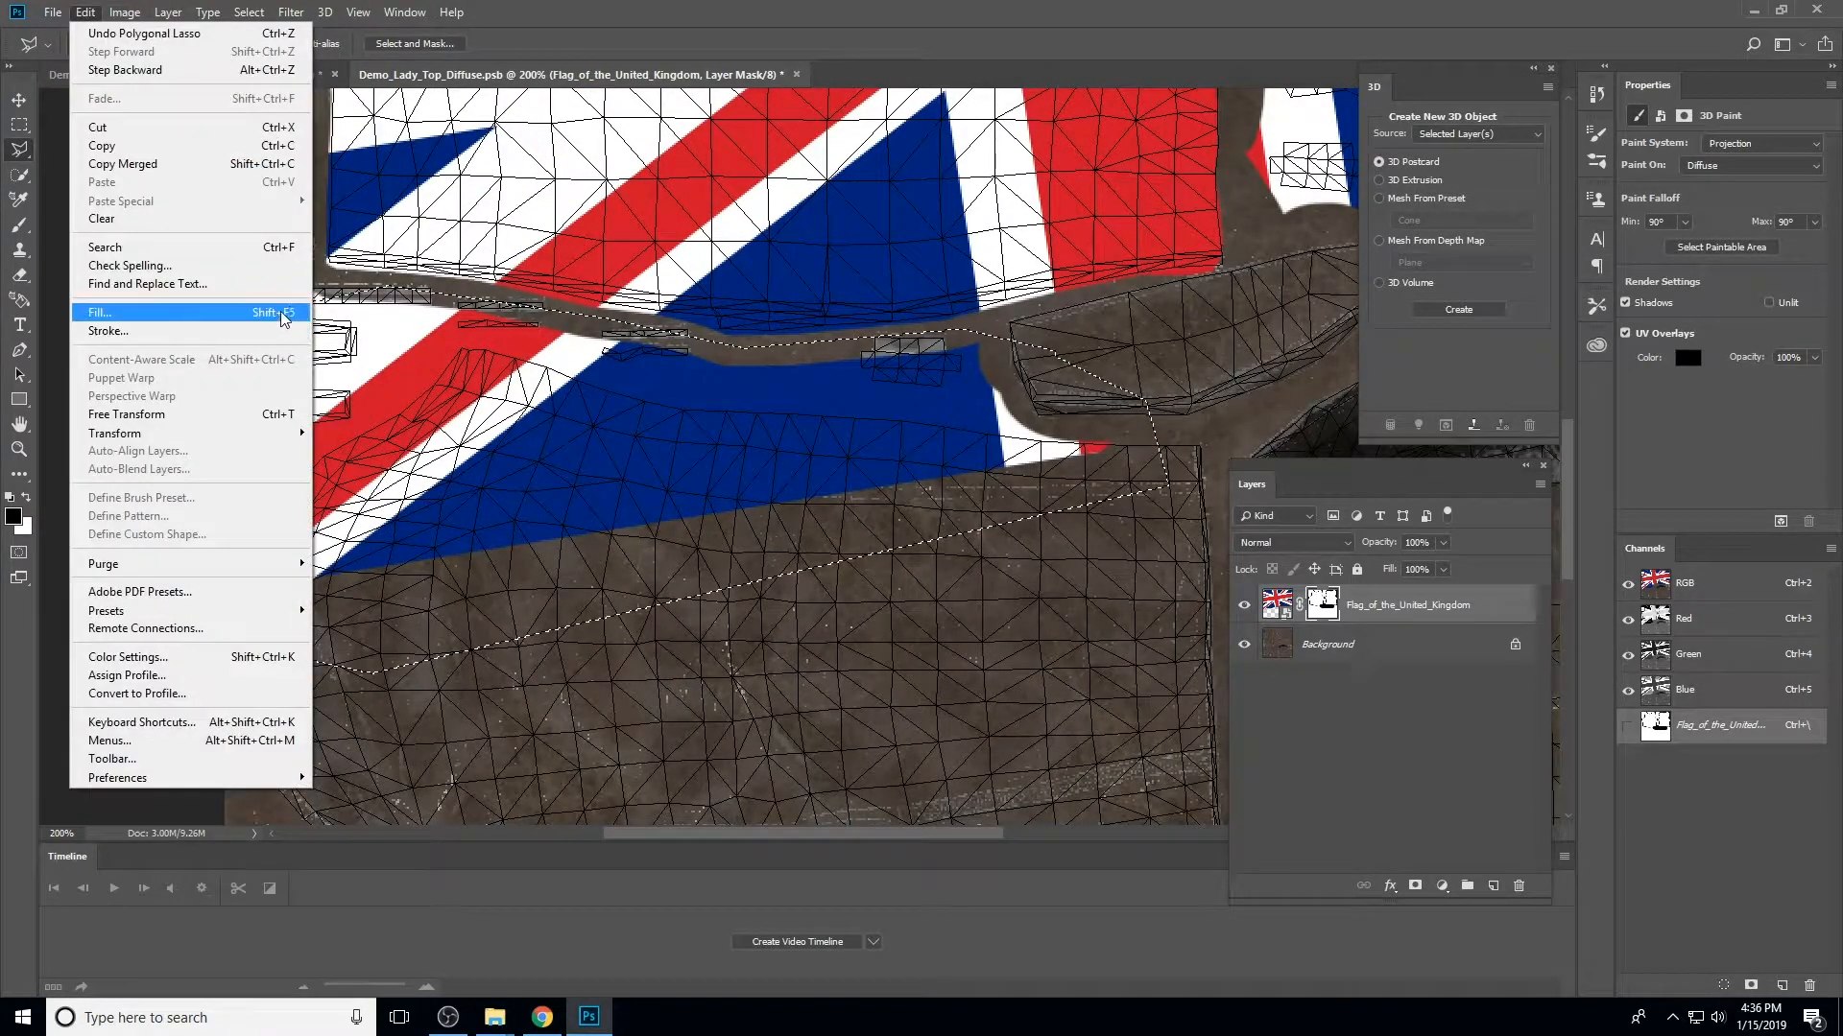
pyautogui.click(145, 310)
pyautogui.click(1042, 271)
# Select the flag strip along the left torso panel's left side, fill it with black on the mask and deselect
pyautogui.press('l')
pyautogui.hscroll(-5, 768, 432)
pyautogui.scroll(3, 767, 432)
pyautogui.click(442, 196)
pyautogui.click(552, 427)
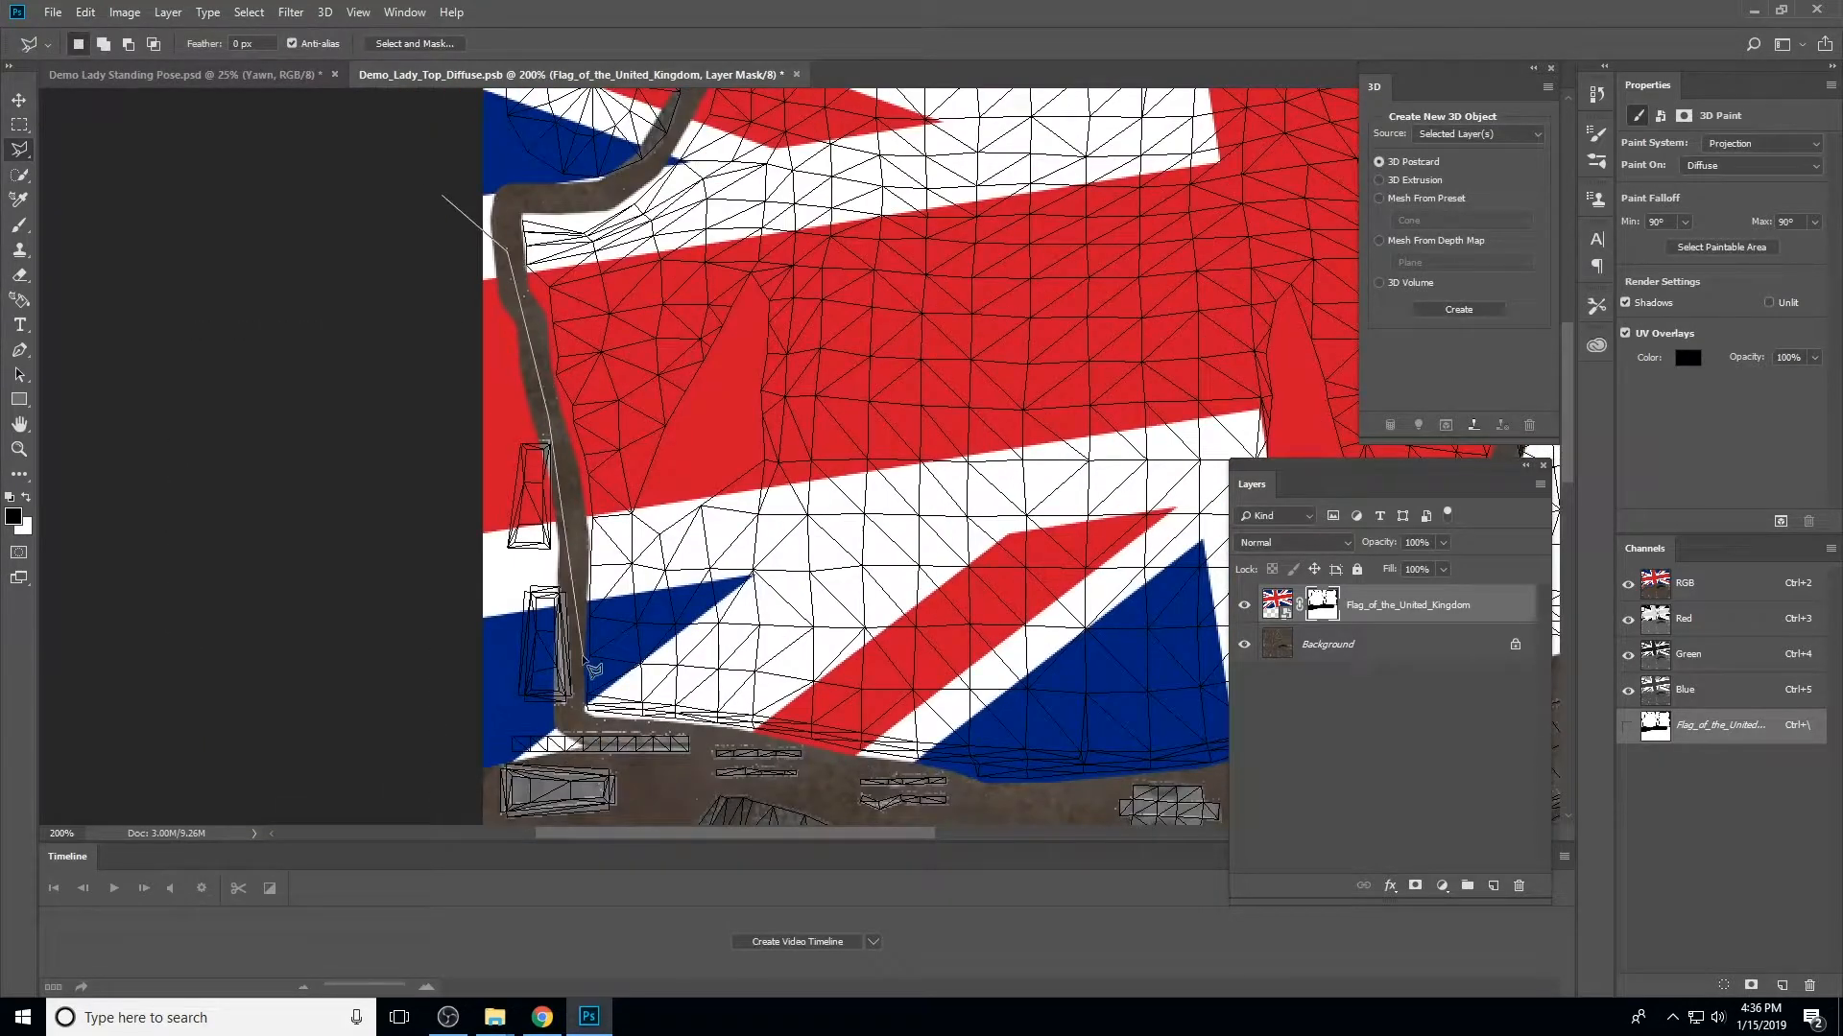
pyautogui.click(573, 710)
pyautogui.click(638, 758)
pyautogui.click(404, 768)
pyautogui.click(362, 337)
pyautogui.click(441, 195)
pyautogui.hotkey('shift', 'F5')
pyautogui.press('Return')
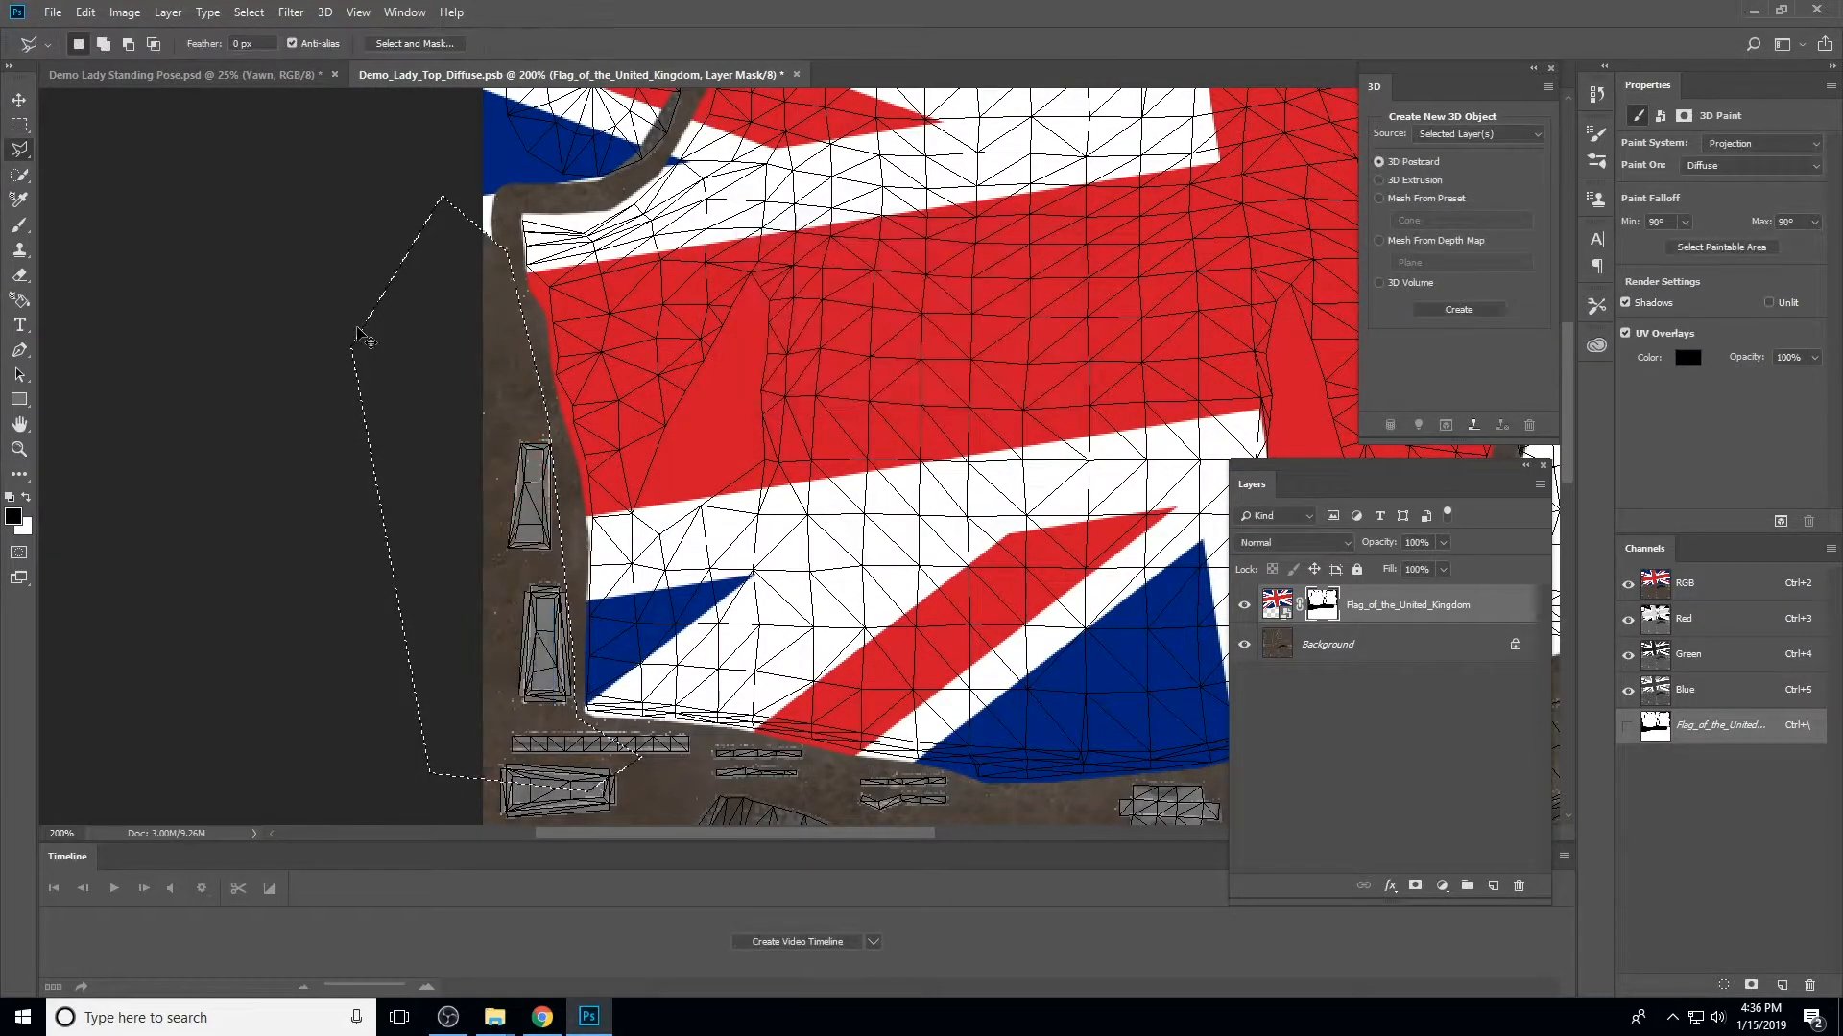
pyautogui.hotkey('ctrl', 'd')
# Outline the flag area outside the left torso panel's left armhole and shoulder, up to the texture's corner, and fill it with black
pyautogui.scroll(5, 619, 622)
pyautogui.click(478, 617)
pyautogui.click(523, 580)
pyautogui.click(519, 544)
pyautogui.click(600, 540)
pyautogui.click(690, 501)
pyautogui.click(715, 403)
pyautogui.click(682, 154)
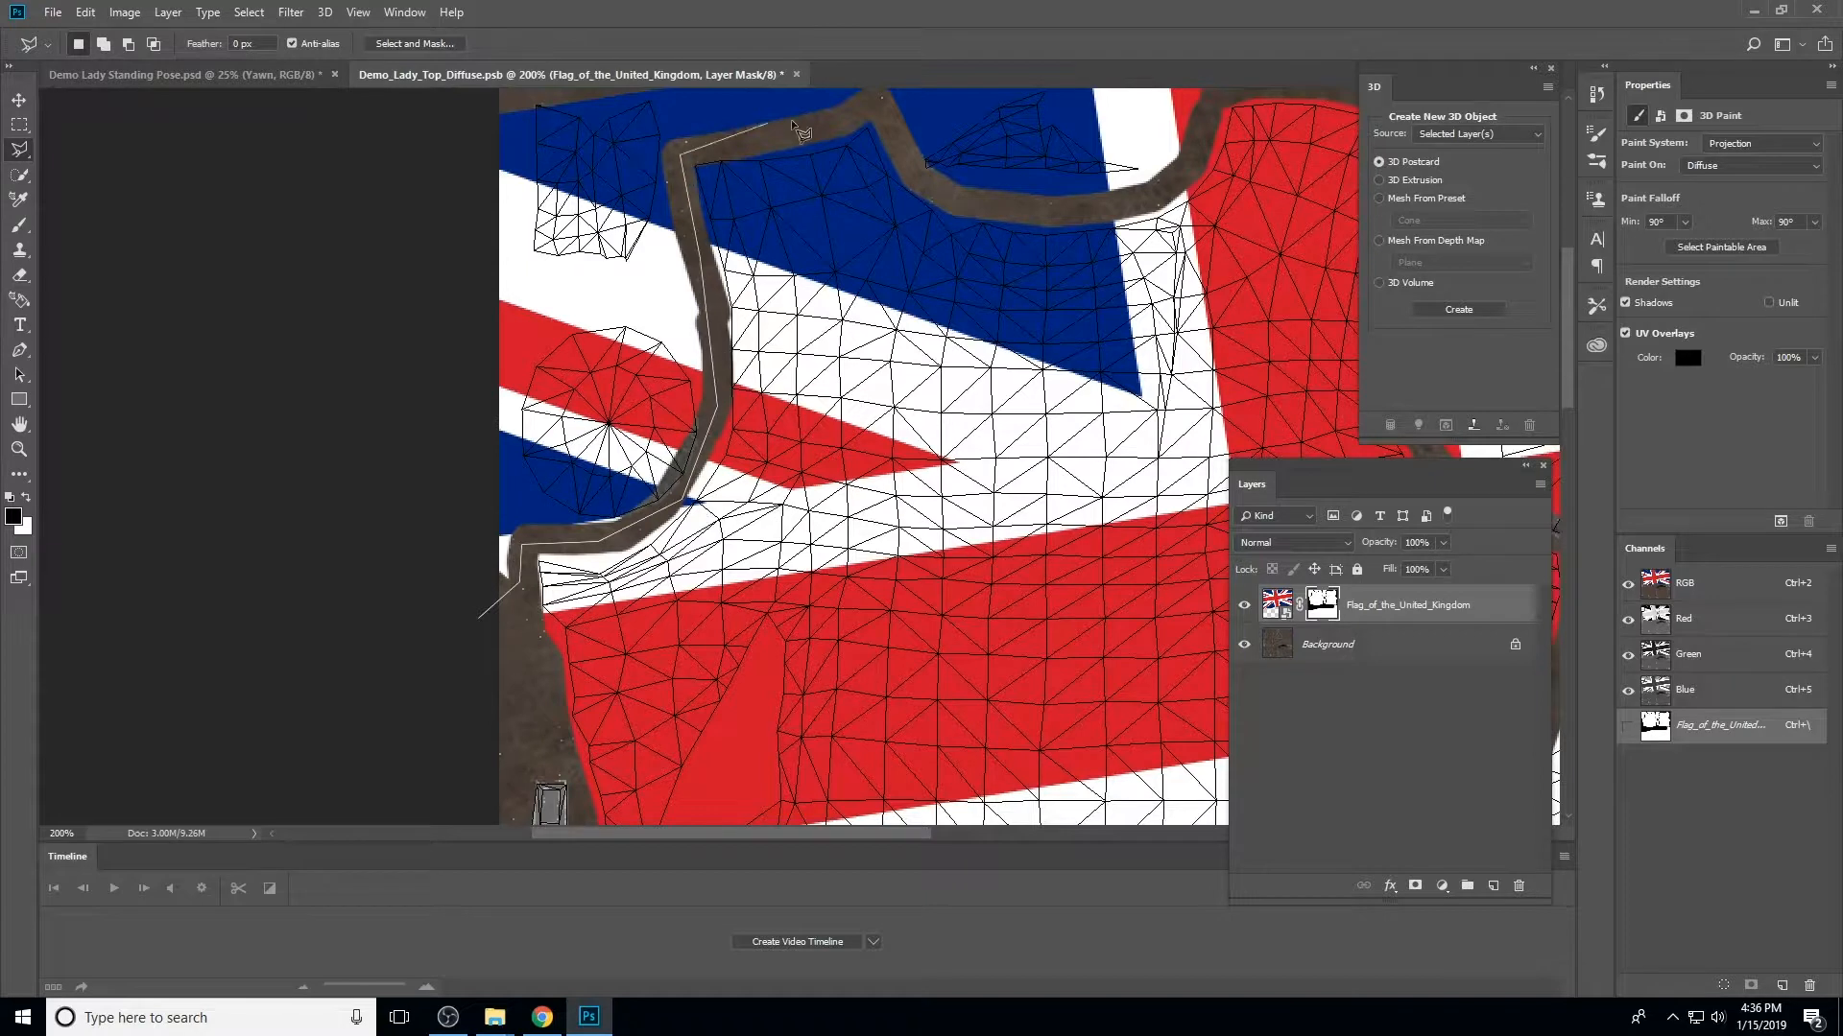
pyautogui.click(850, 118)
pyautogui.moveTo(885, 109); pyautogui.dragTo(918, 236)
pyautogui.click(868, 145)
pyautogui.click(454, 164)
pyautogui.click(415, 542)
pyautogui.click(477, 720)
pyautogui.click(513, 743)
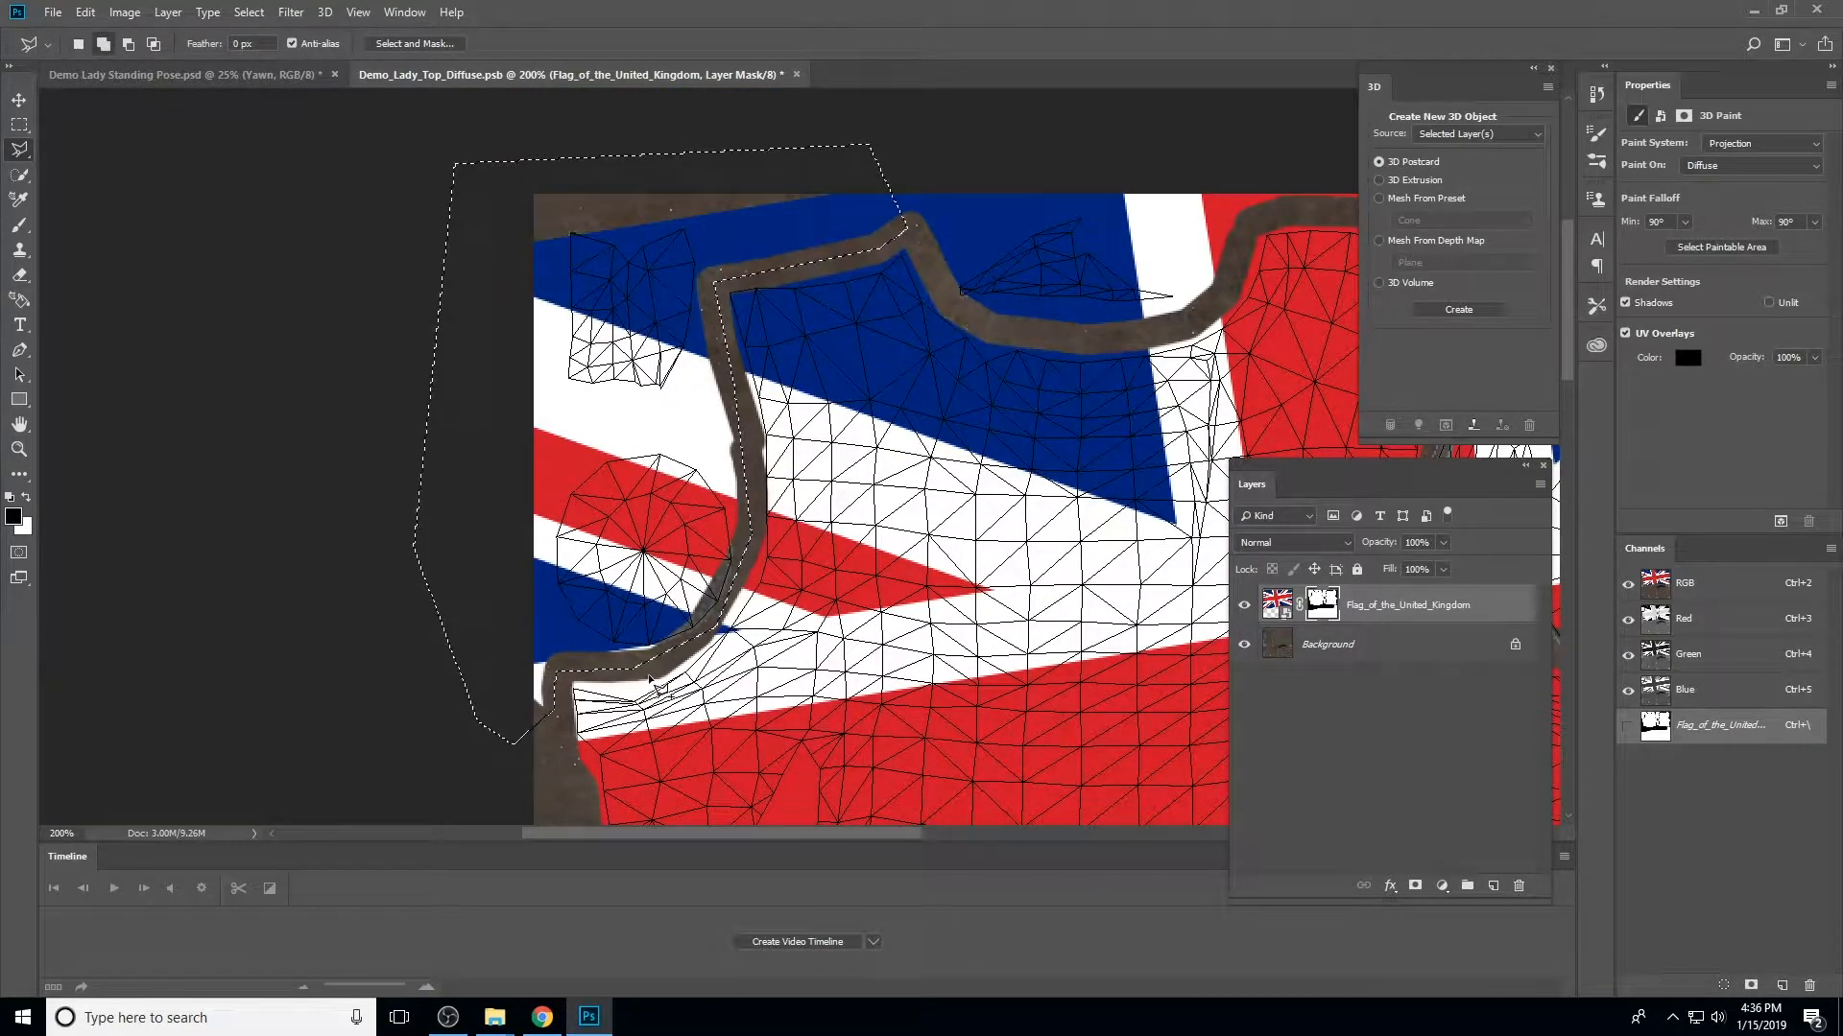
pyautogui.press('shift')
pyautogui.hotkey('shift', 'BackSpace')
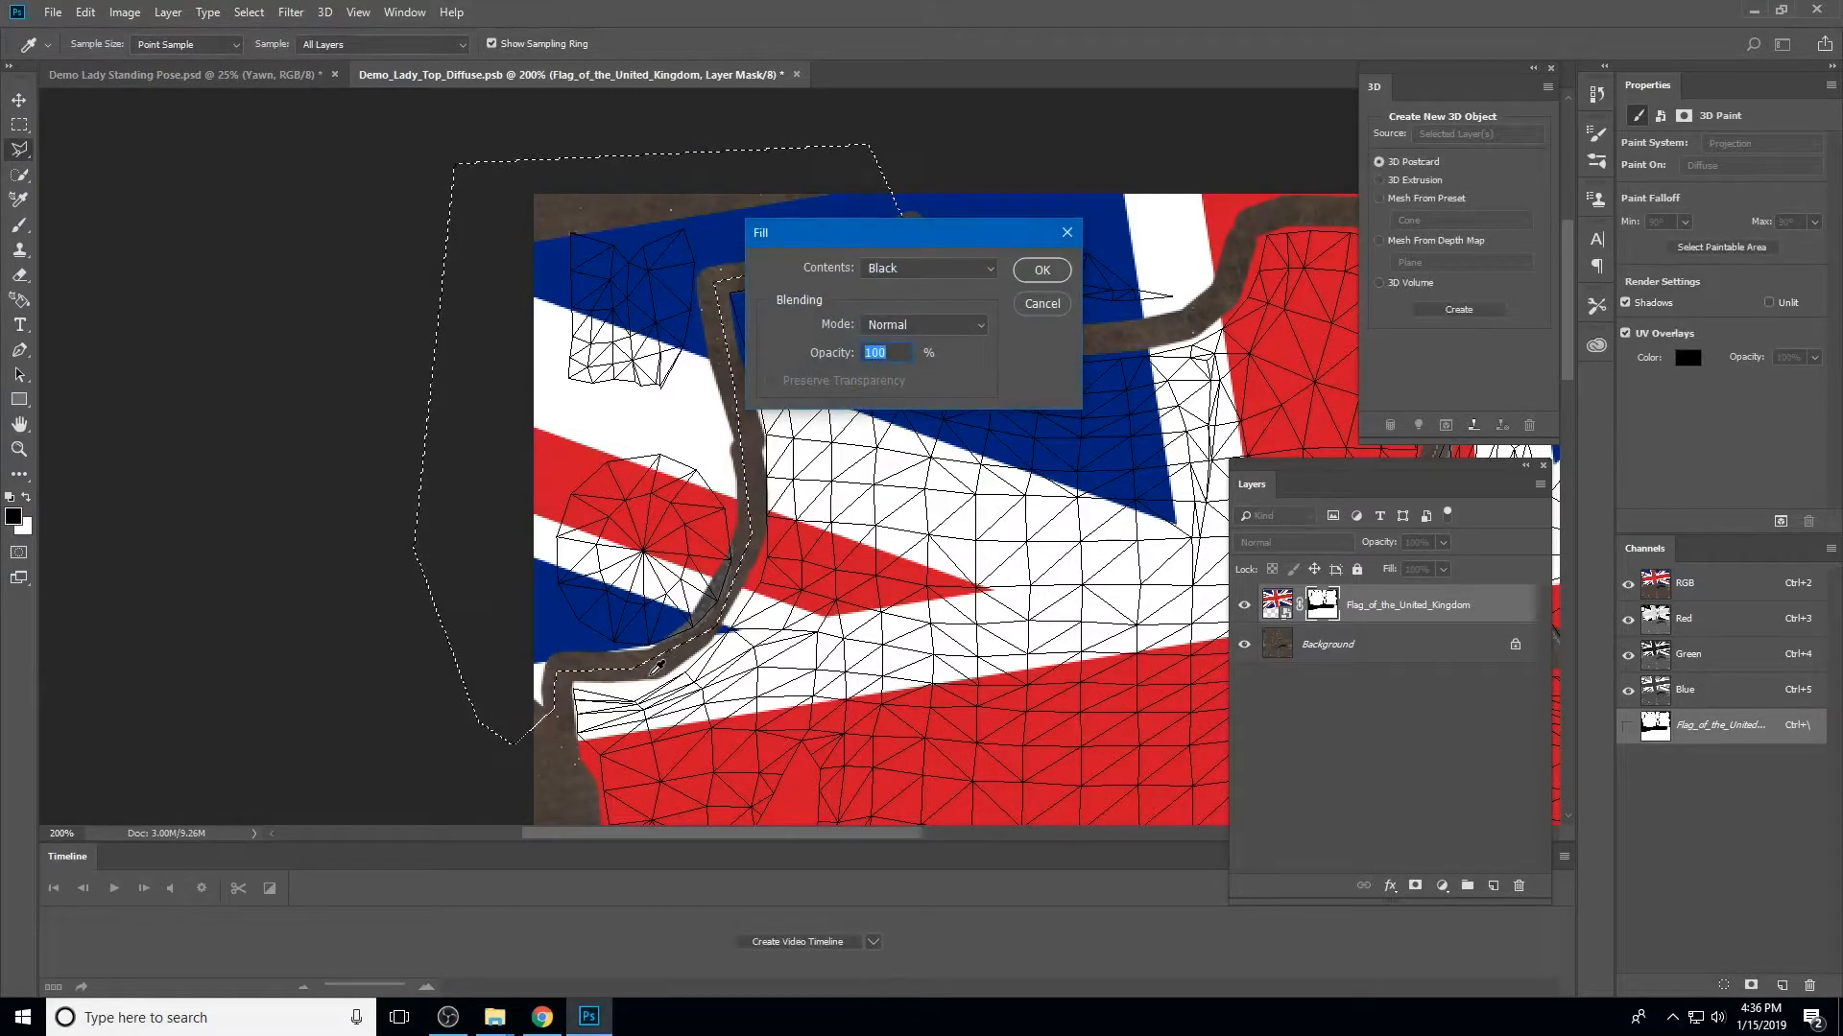
pyautogui.press('Return')
# Outline the flag area above the left torso panel's neckline and between both panels' facing armholes, and fill it with black
pyautogui.hscroll(5, 556, 646)
pyautogui.scroll(-1, 556, 646)
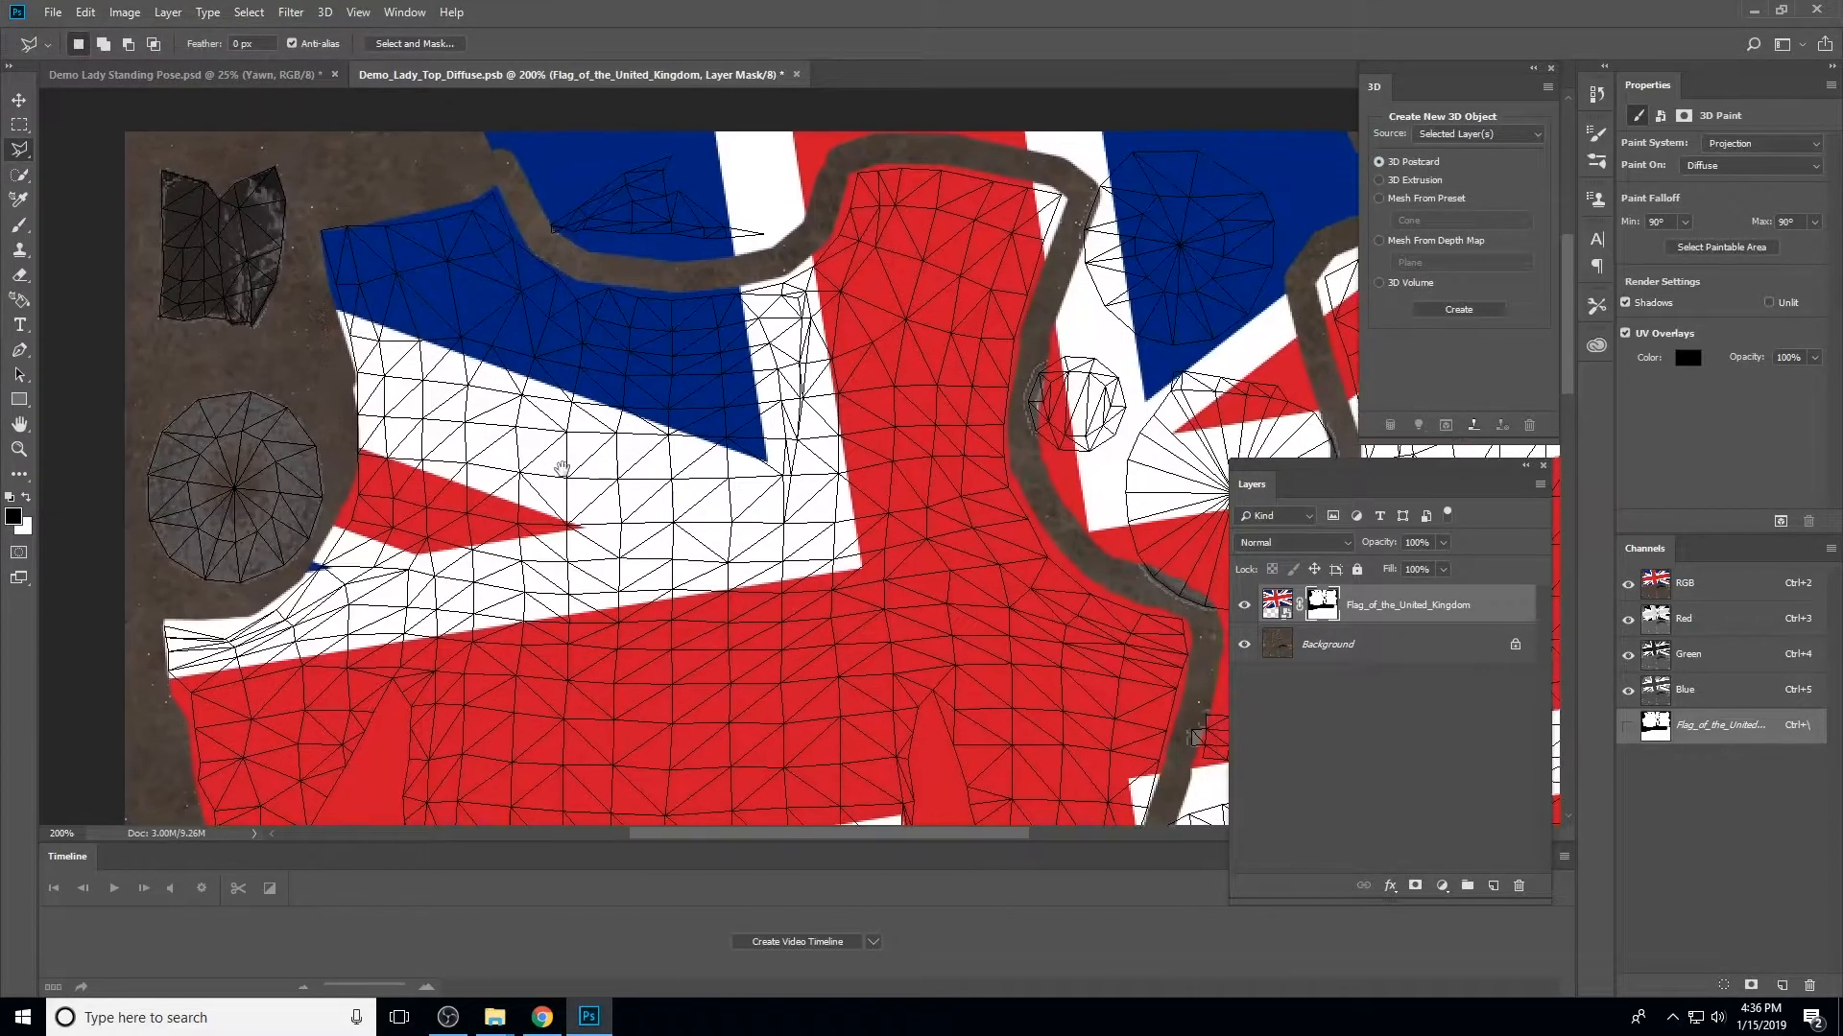
pyautogui.scroll(1, 710, 162)
pyautogui.hscroll(1, 710, 161)
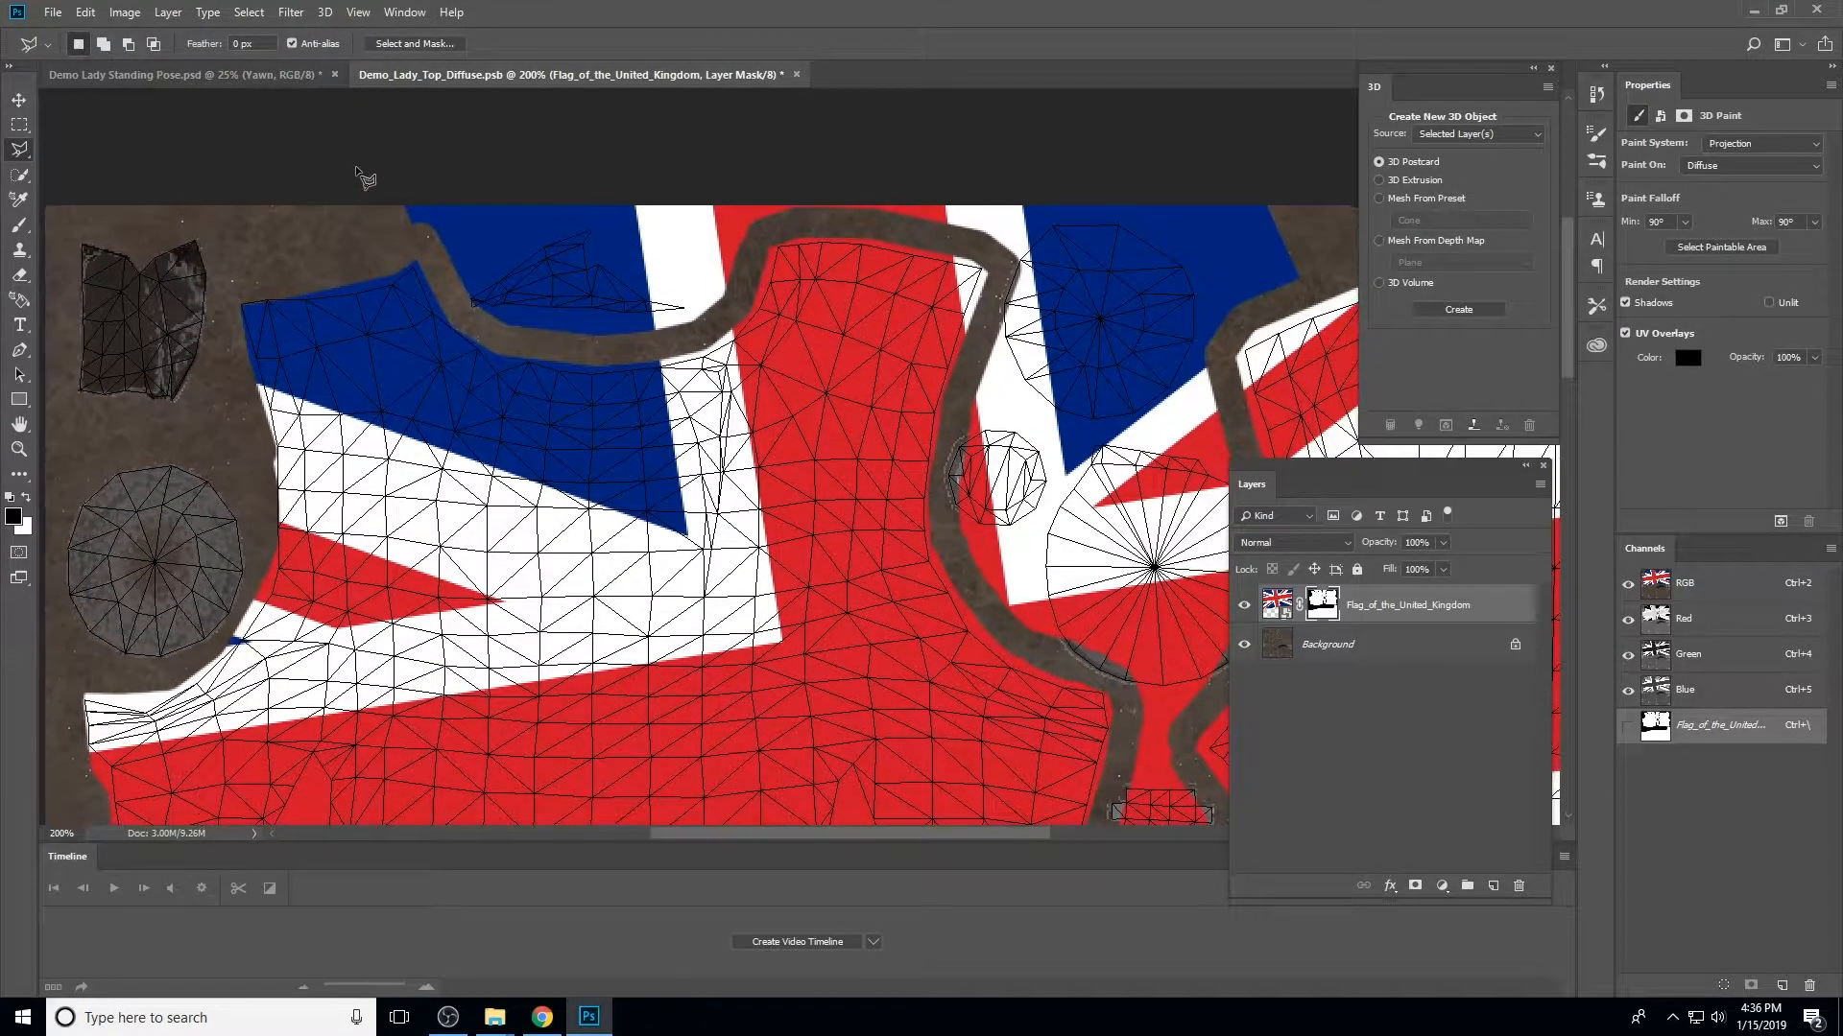
pyautogui.click(377, 207)
pyautogui.click(523, 339)
pyautogui.click(727, 324)
pyautogui.click(758, 228)
pyautogui.click(870, 220)
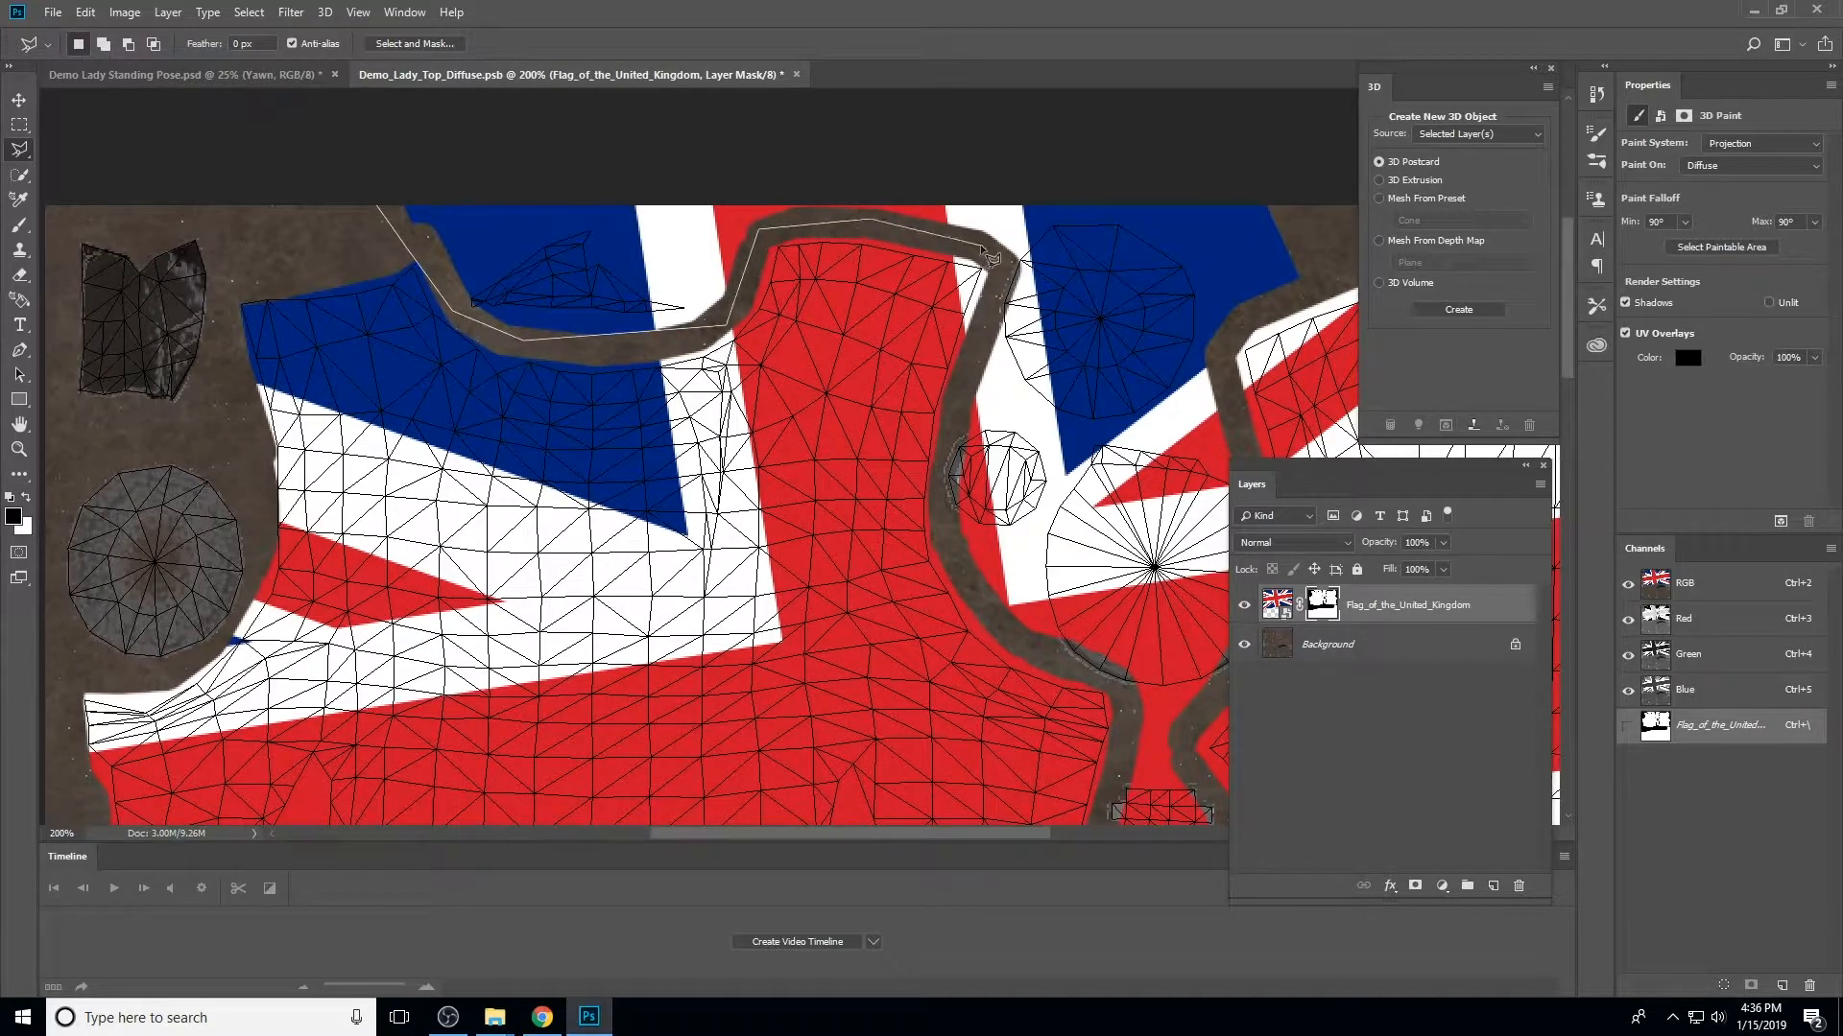
pyautogui.click(989, 253)
pyautogui.moveTo(1133, 686); pyautogui.dragTo(739, 466)
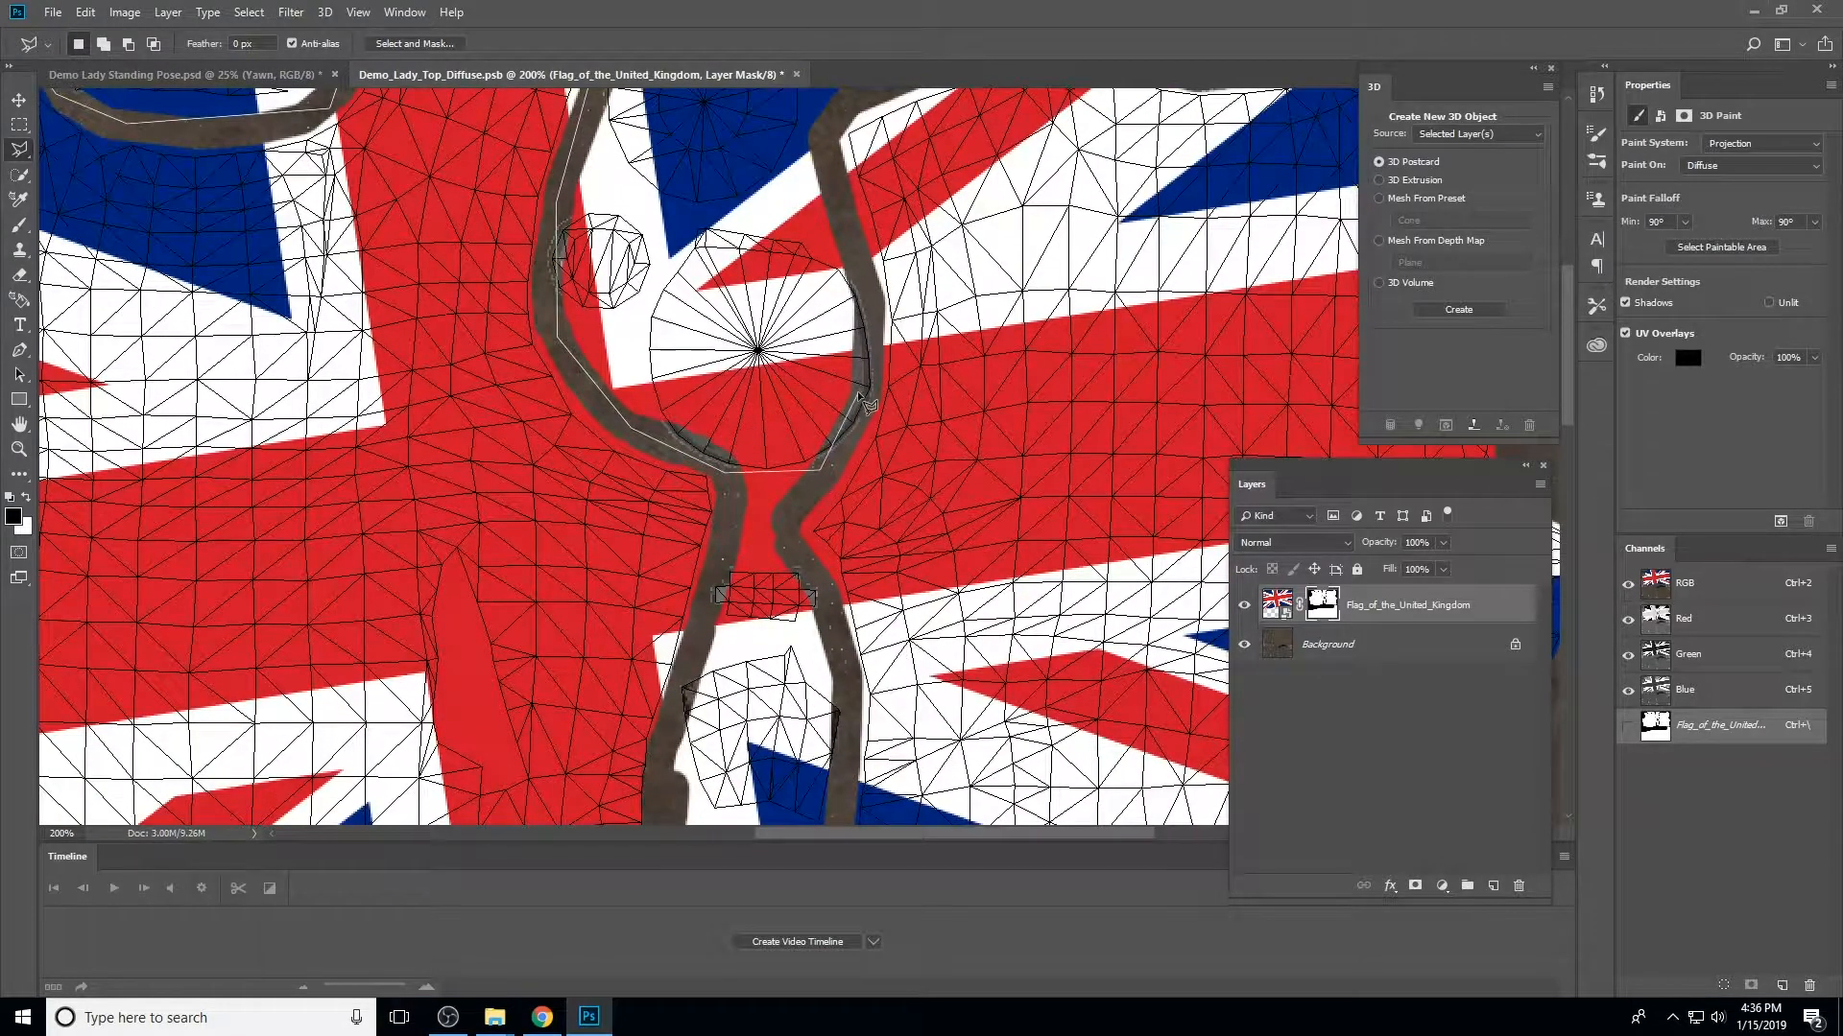
pyautogui.scroll(5, 850, 235)
pyautogui.hscroll(-5, 490, 195)
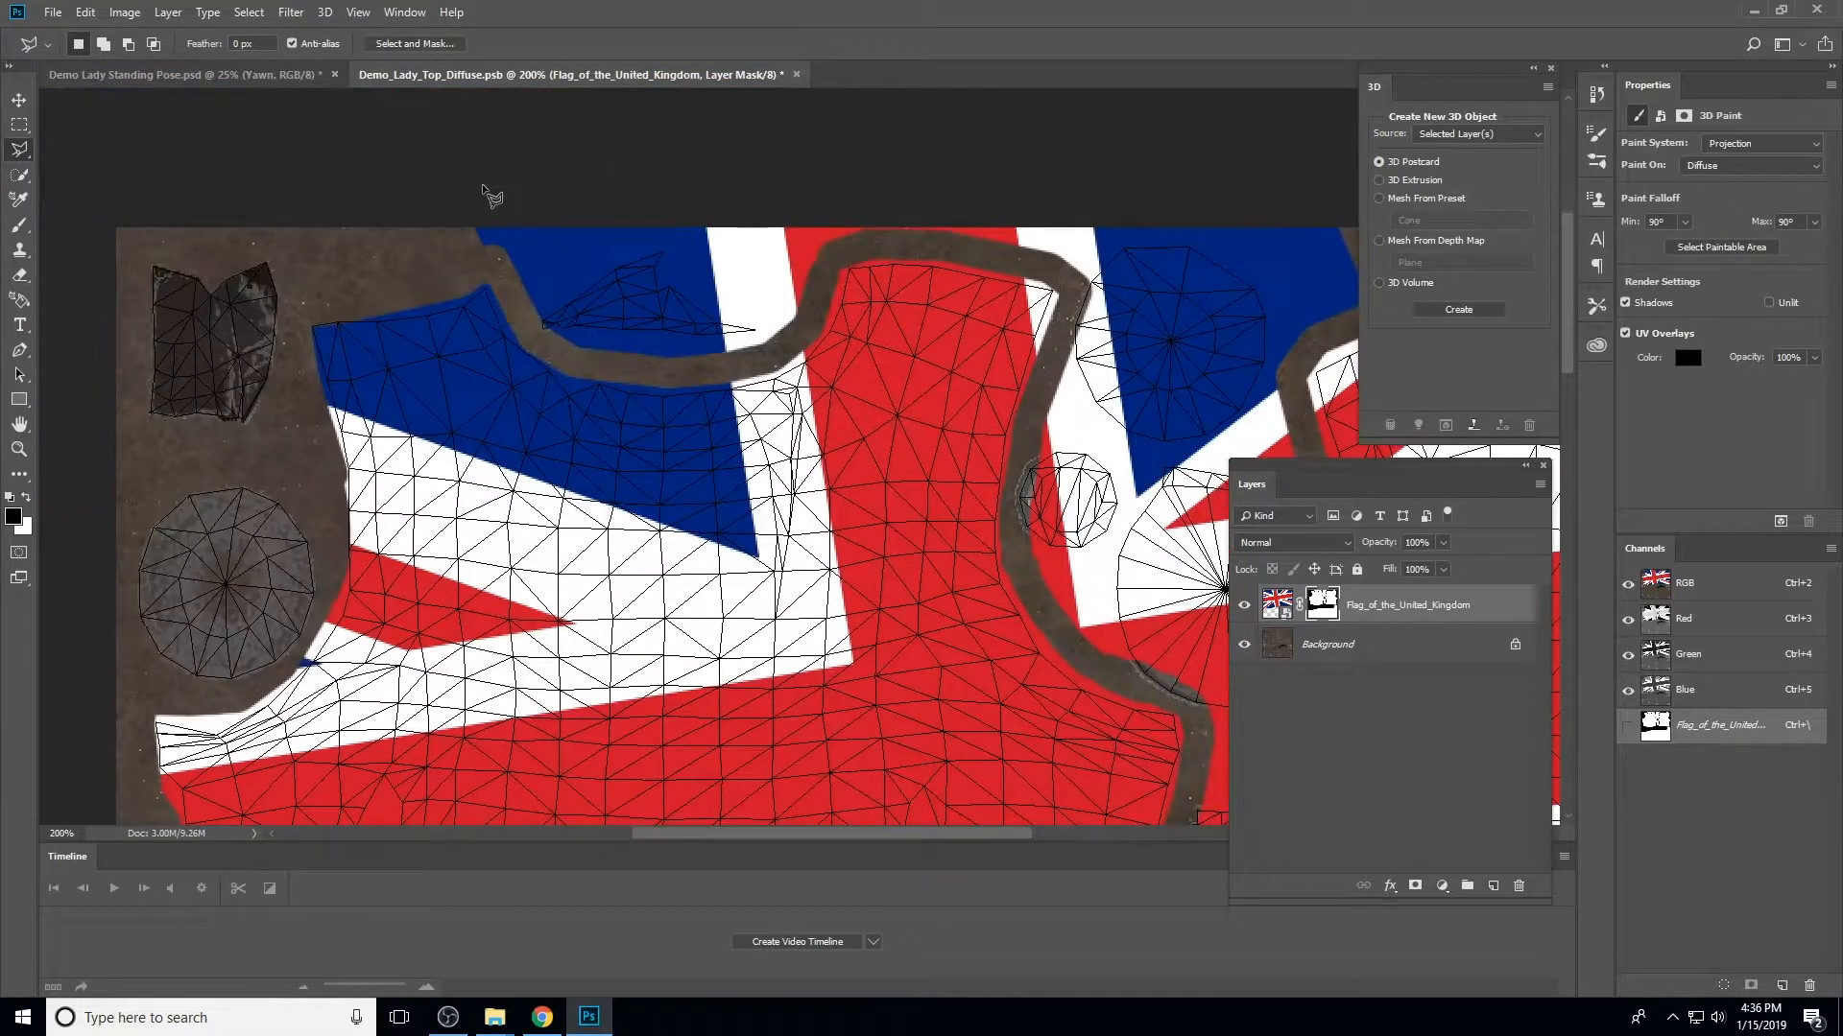
pyautogui.scroll(-5, 490, 195)
pyautogui.scroll(-5, 574, 178)
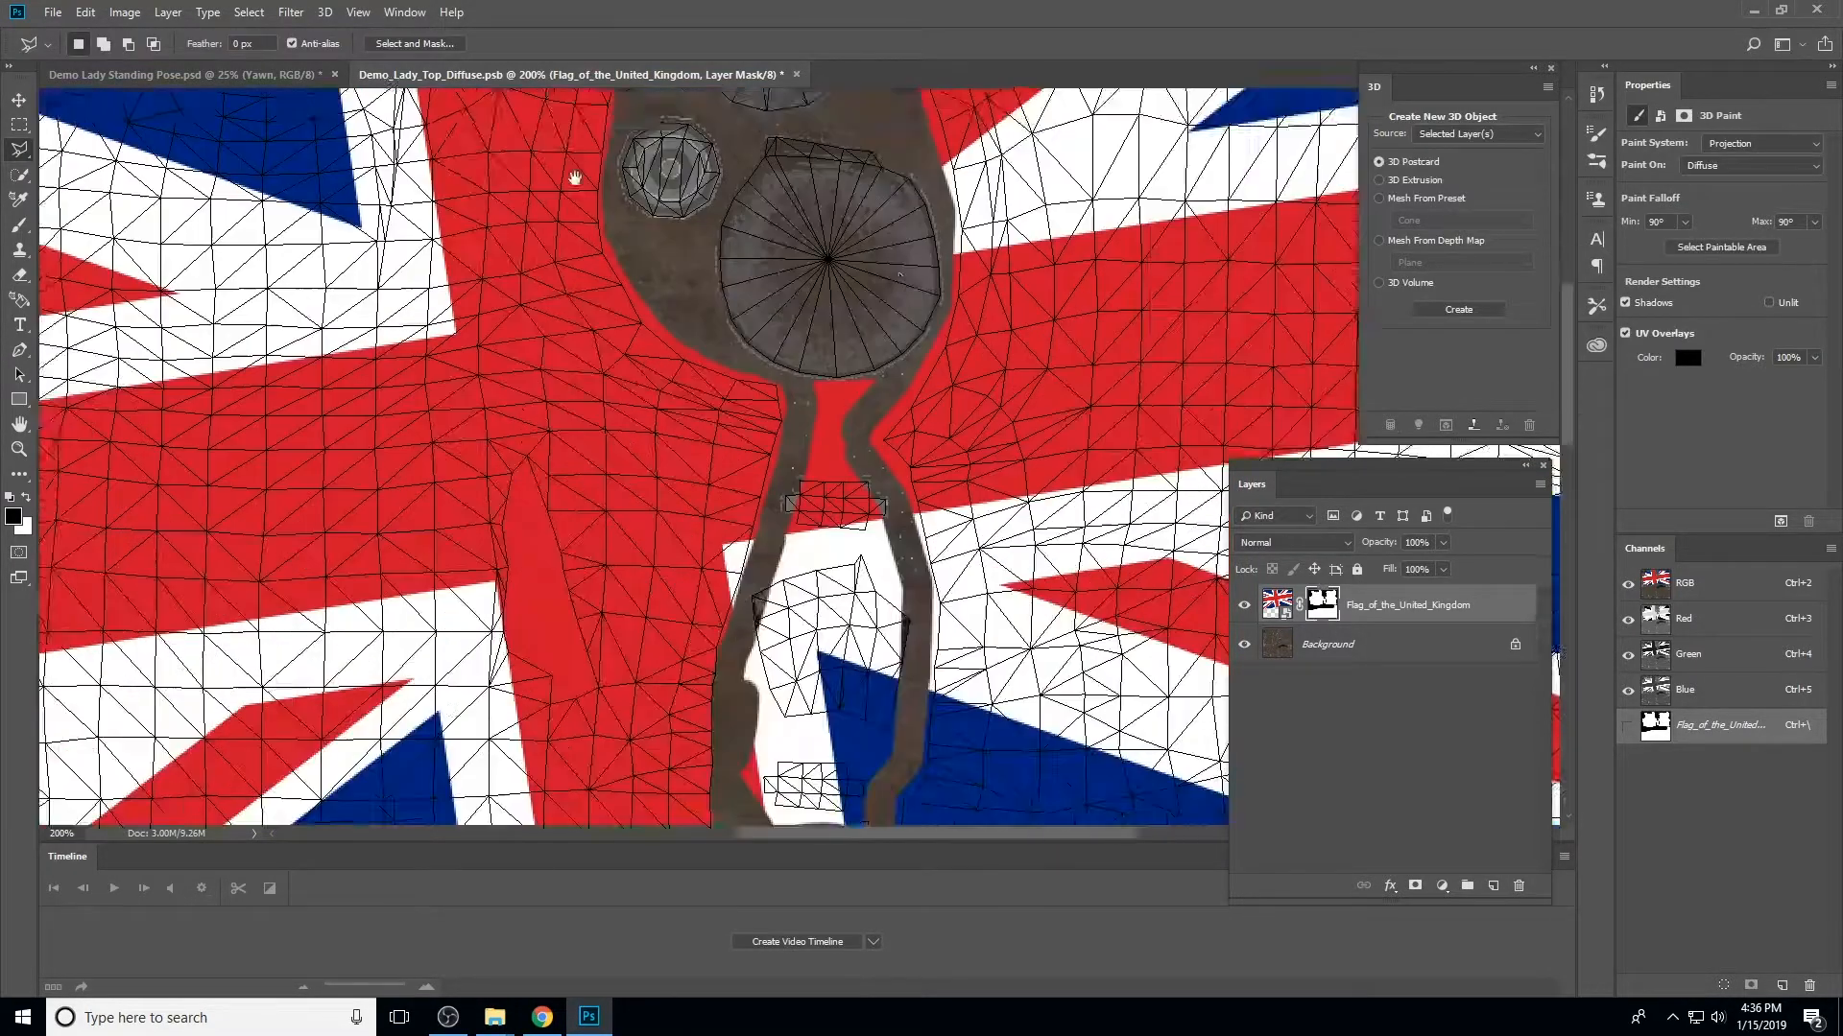
# Select the narrow flag strip between the two torso panels, from the large round piece to the bottom, and fill it with black
pyautogui.moveTo(574, 178); pyautogui.dragTo(560, 137)
pyautogui.click(788, 384)
pyautogui.click(739, 557)
pyautogui.click(718, 720)
pyautogui.click(782, 806)
pyautogui.click(869, 729)
pyautogui.click(902, 538)
pyautogui.click(846, 384)
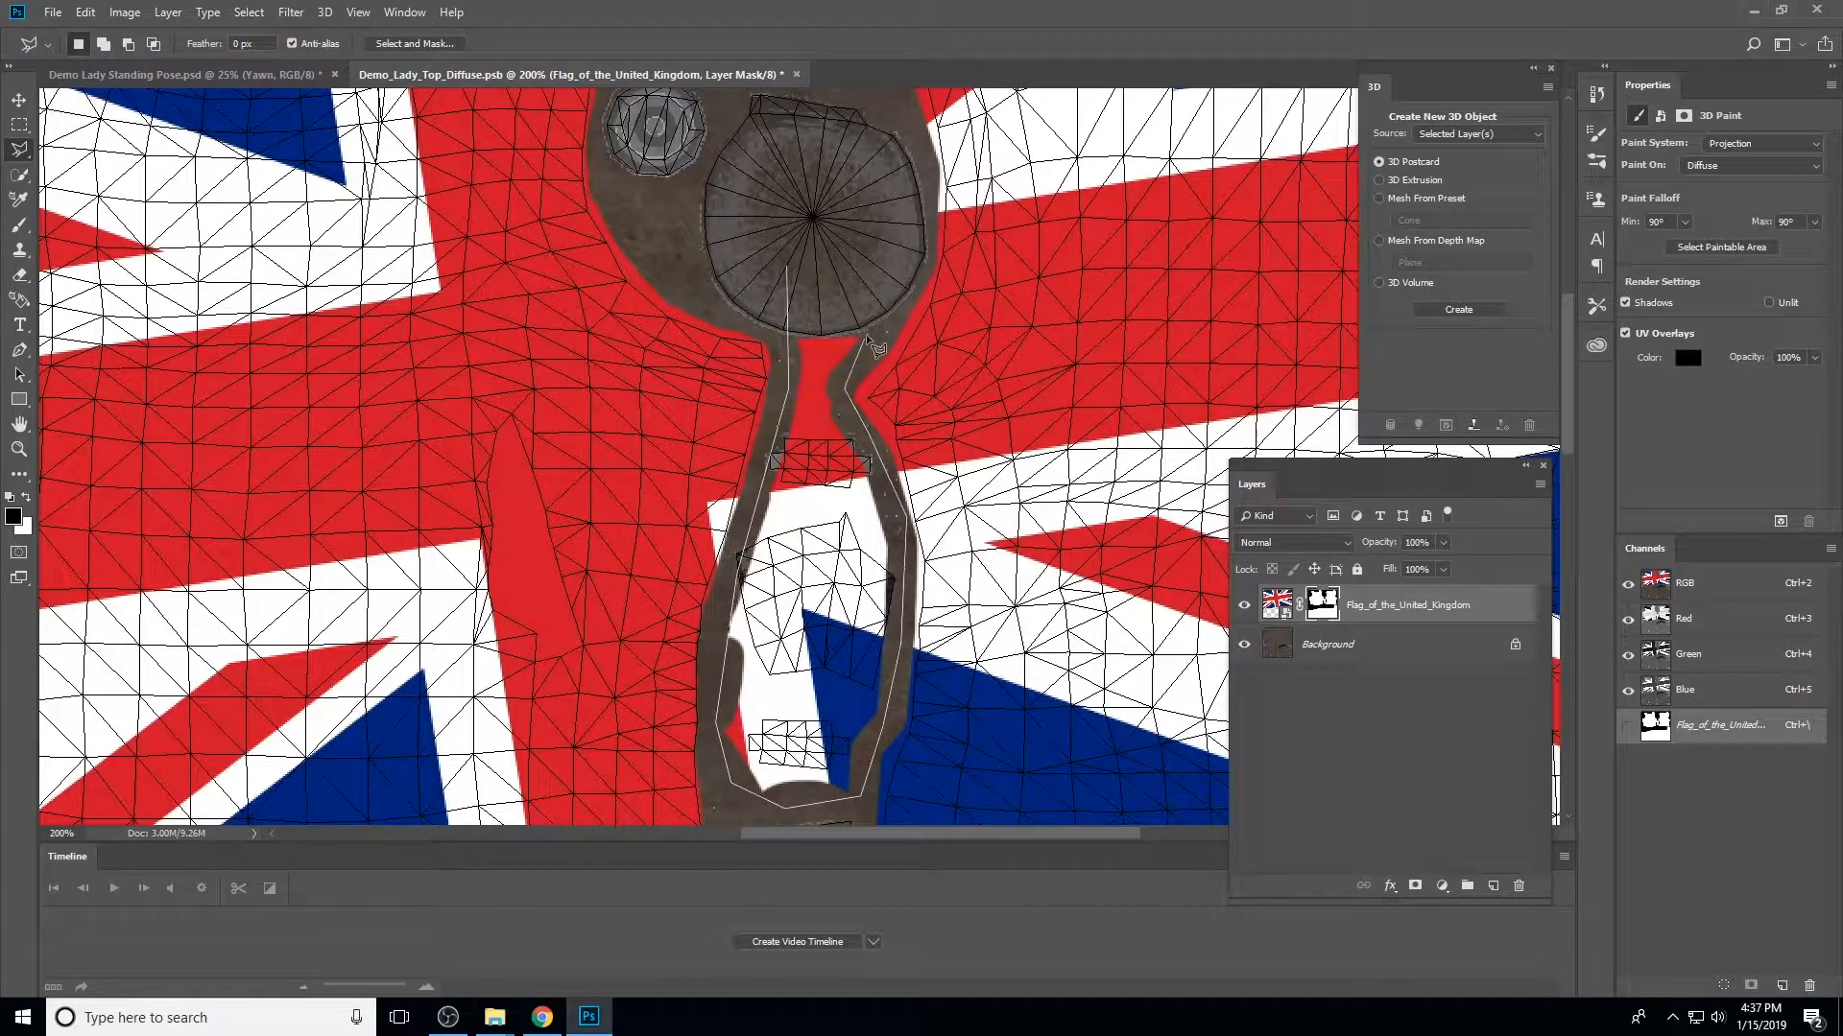
pyautogui.doubleClick(849, 261)
pyautogui.hotkey('shift', 'F5')
pyautogui.press('Return')
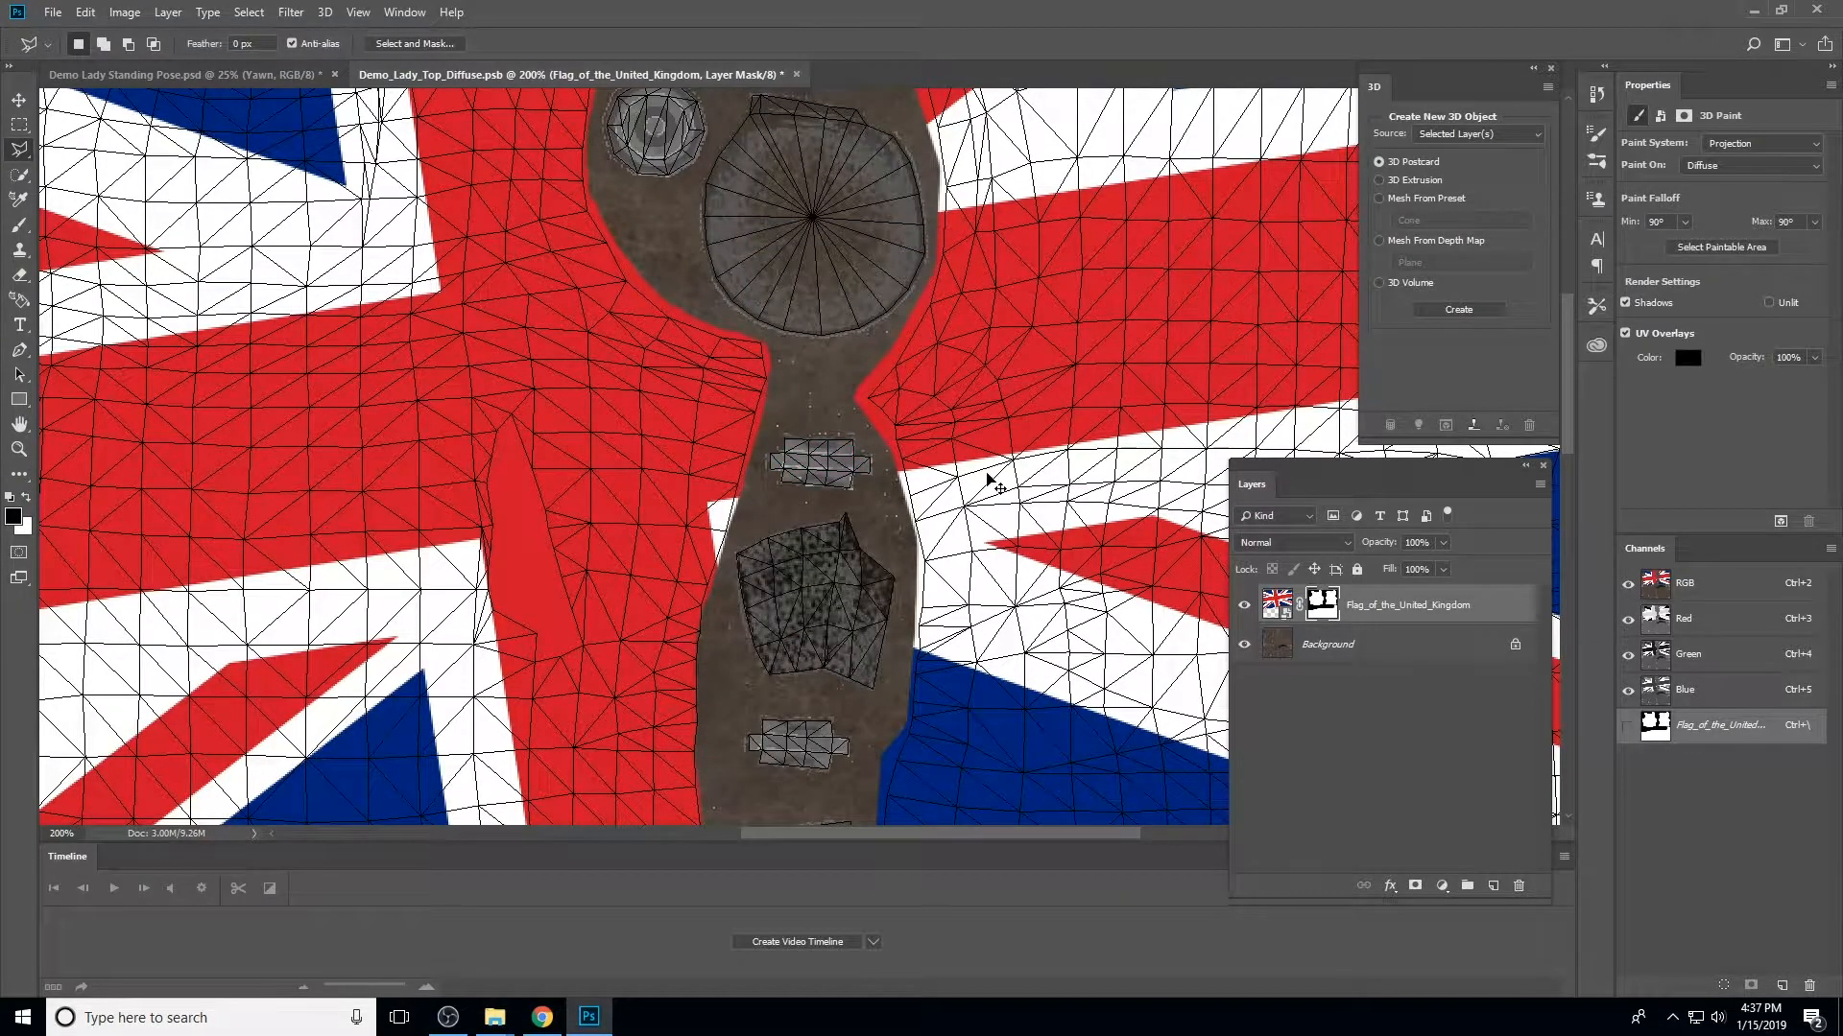
# Check the masked flag on the whole texture and up close on the left torso panel
pyautogui.hotkey('ctrl', '0')
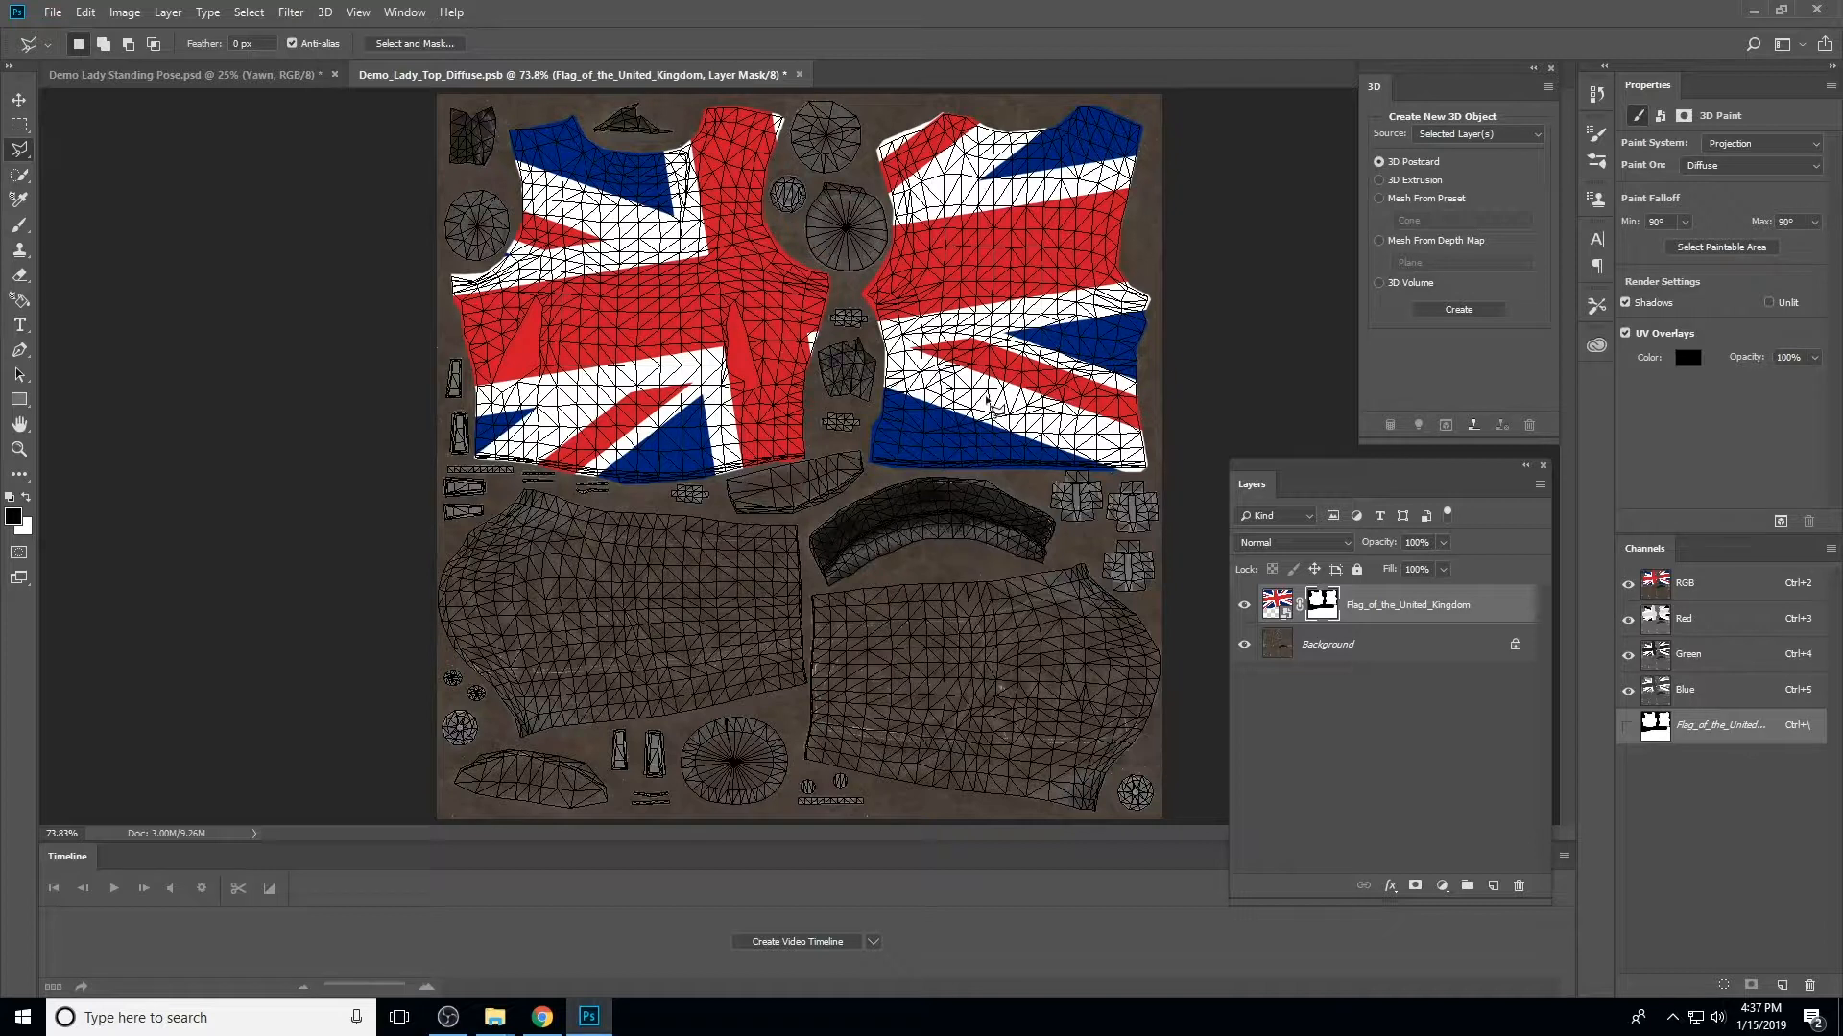
pyautogui.hotkey('ctrl', '+')
pyautogui.click(725, 311)
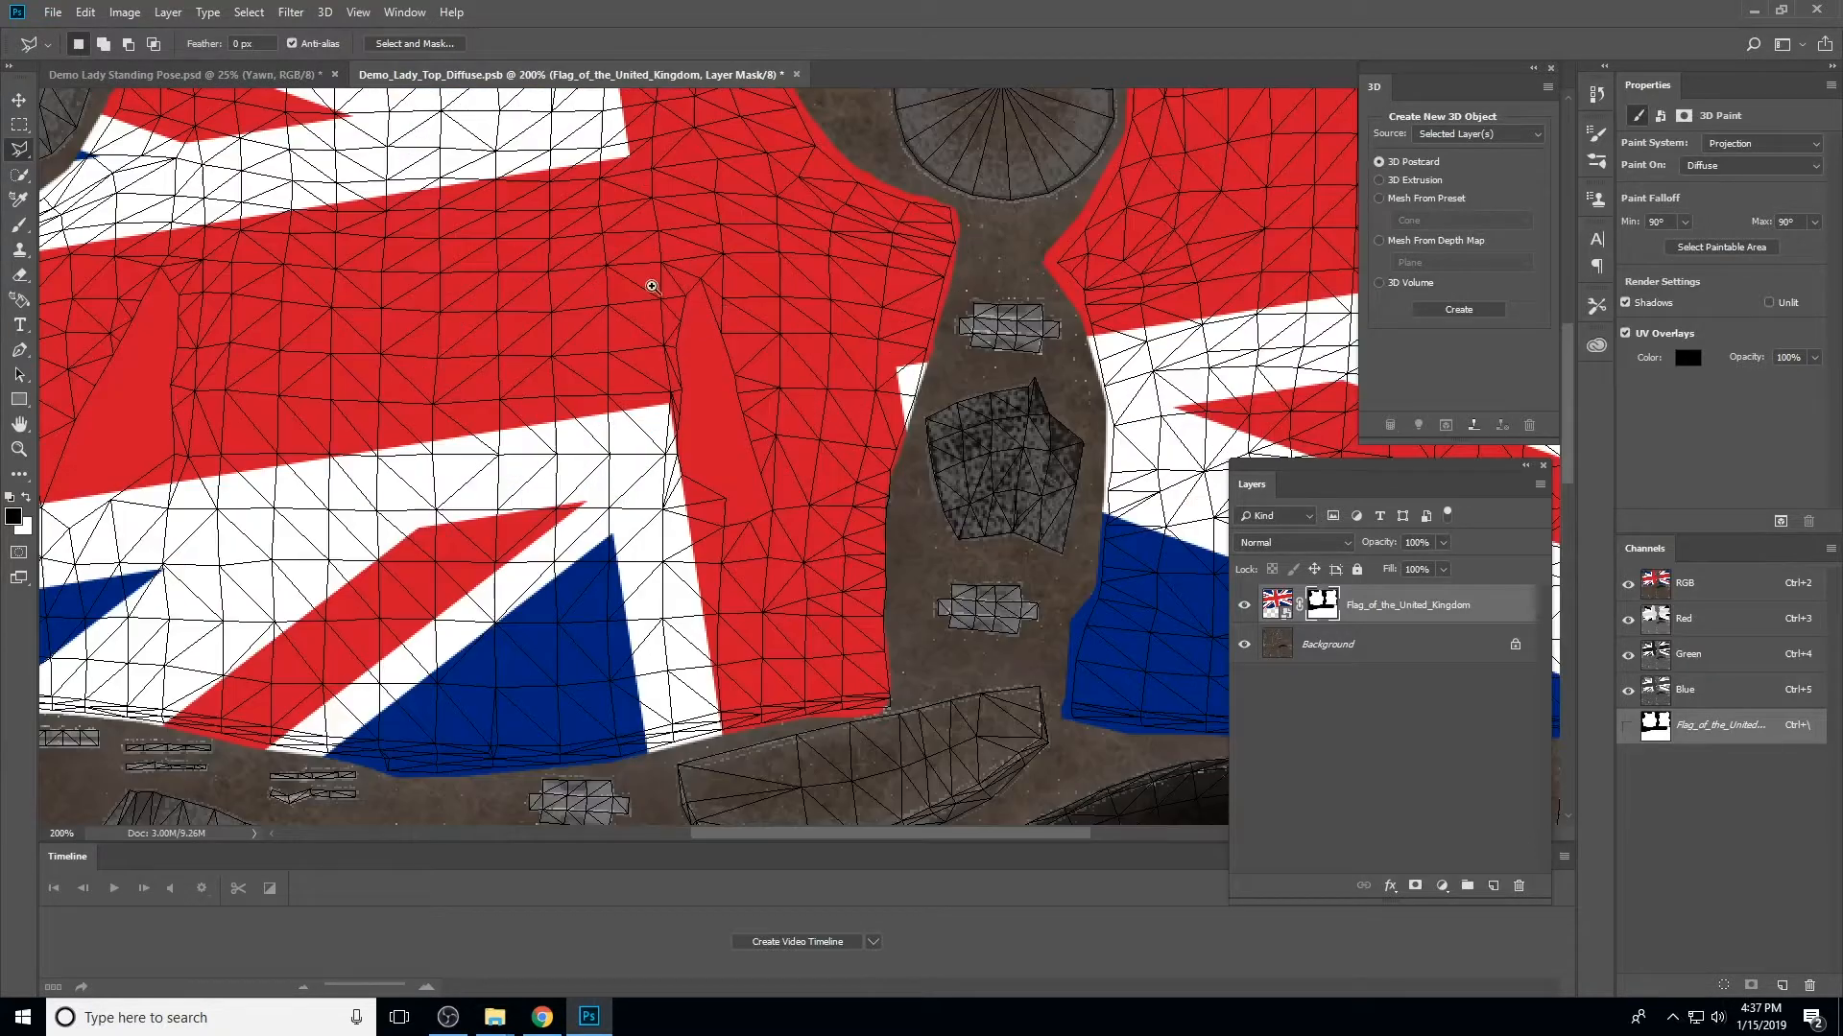
pyautogui.moveTo(545, 254); pyautogui.dragTo(862, 545)
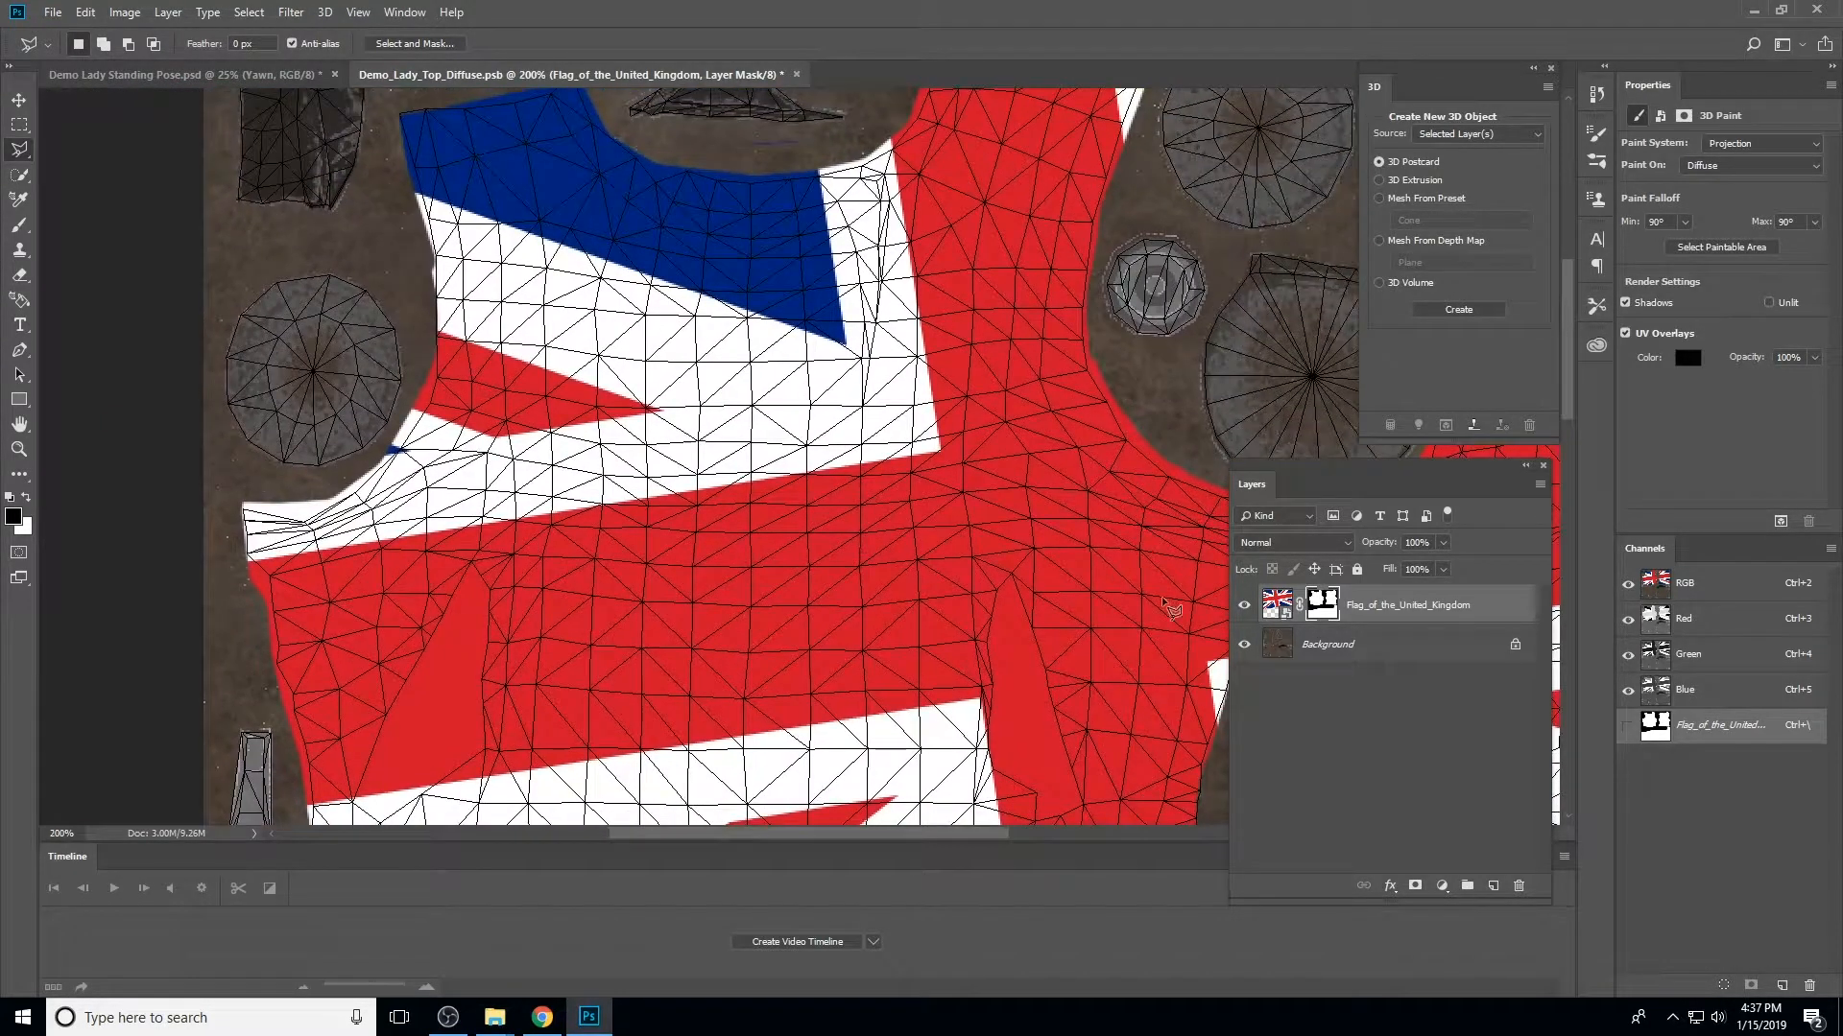
# Check where the zipper runs beneath the flag and lower the flag layer's opacity to 38%
pyautogui.click(1244, 605)
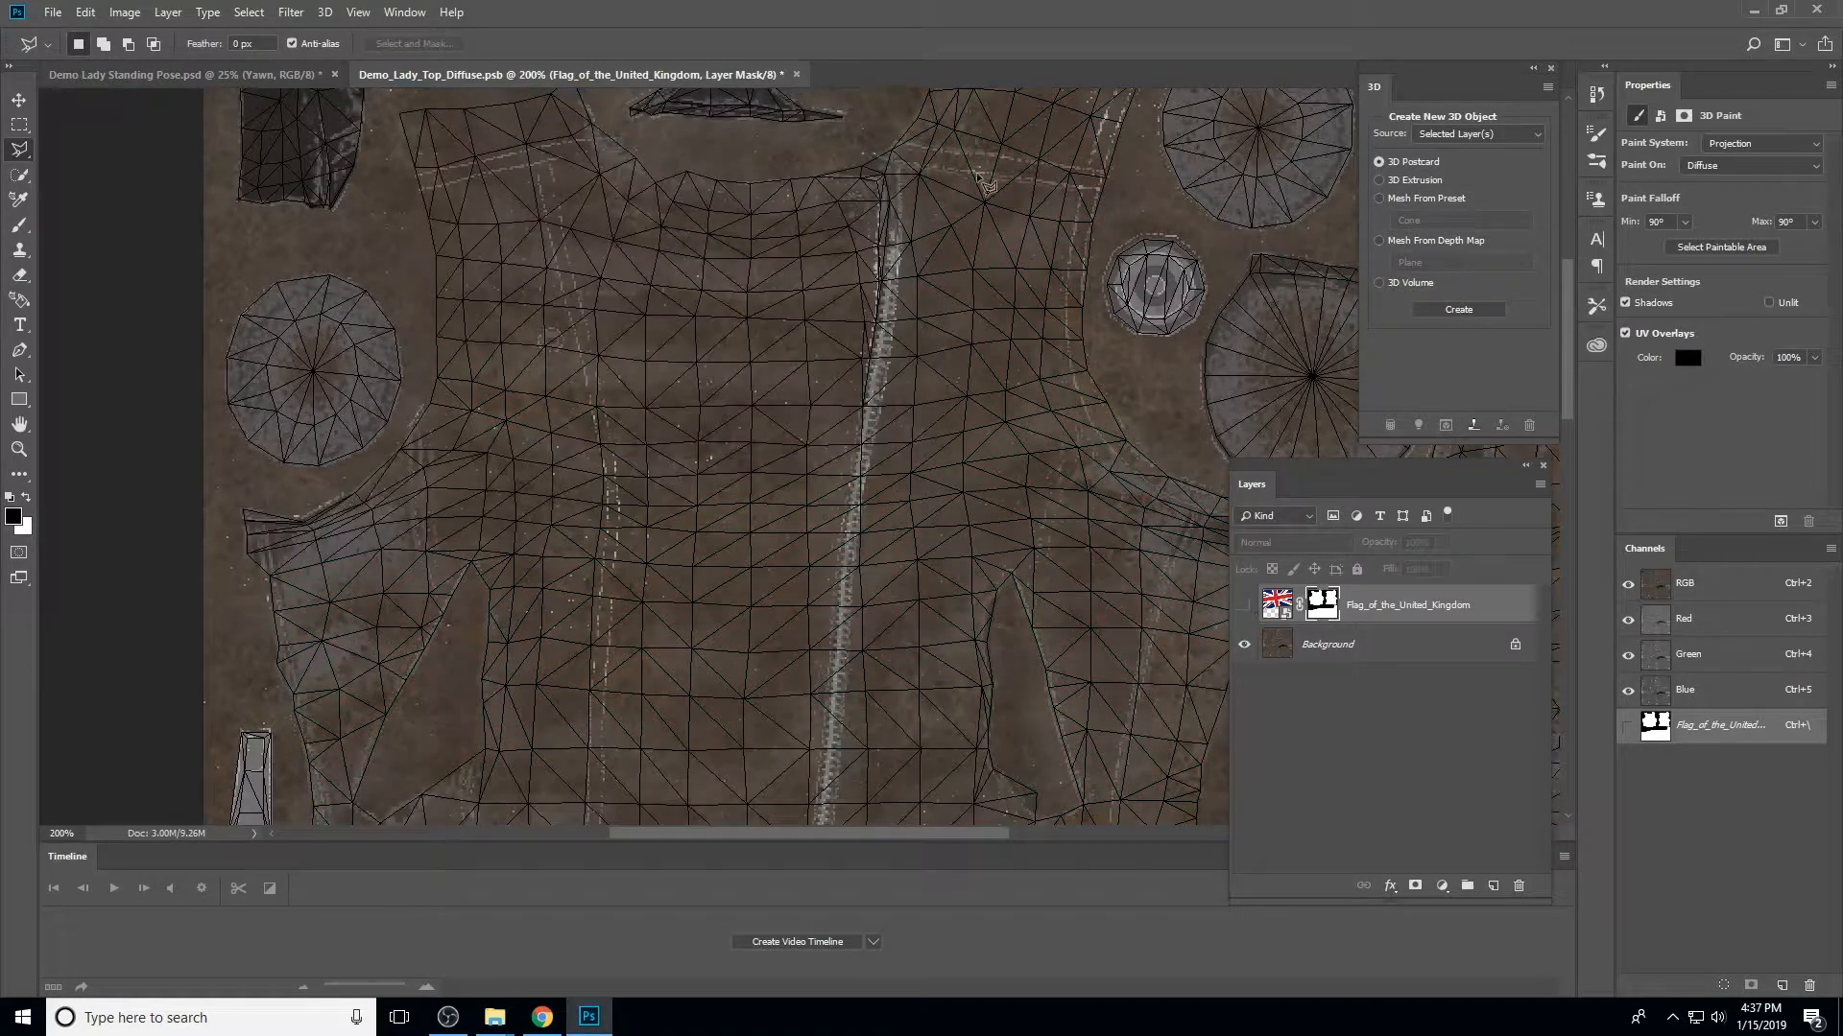
pyautogui.moveTo(858, 654); pyautogui.dragTo(977, 443)
pyautogui.click(1244, 607)
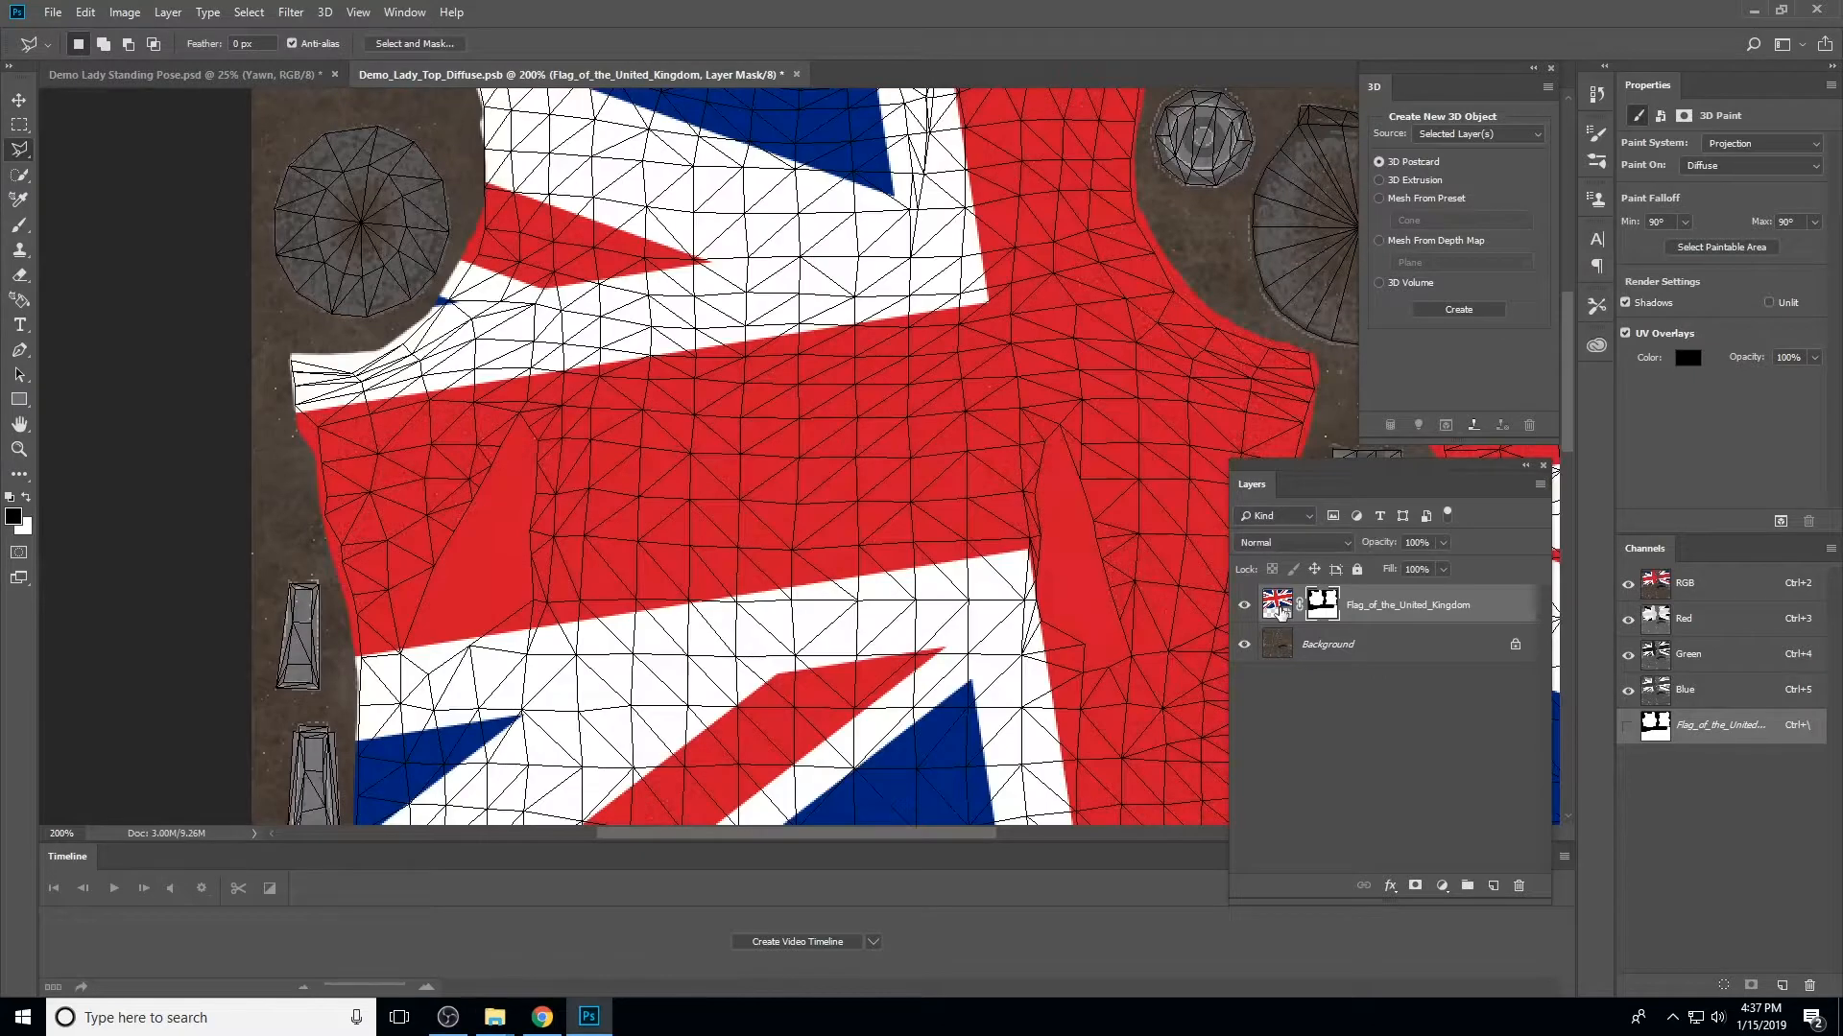
pyautogui.click(1442, 601)
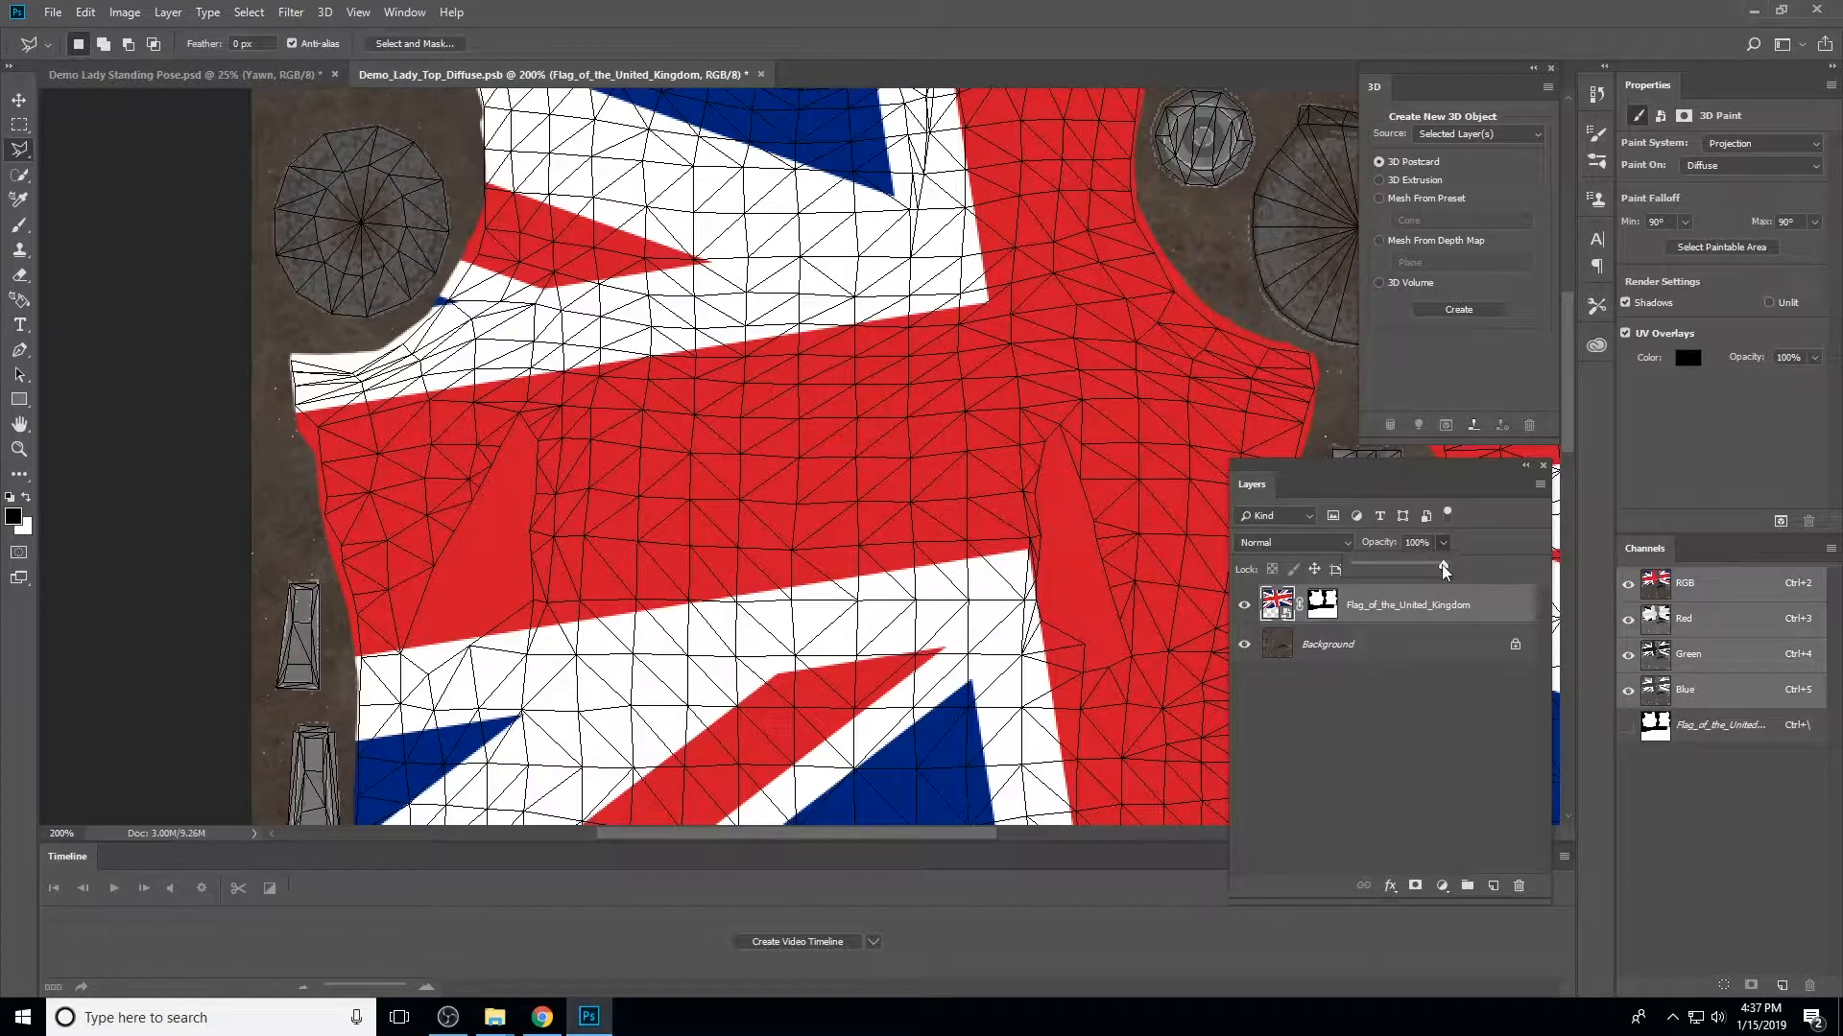
pyautogui.moveTo(1420, 566); pyautogui.dragTo(1390, 568)
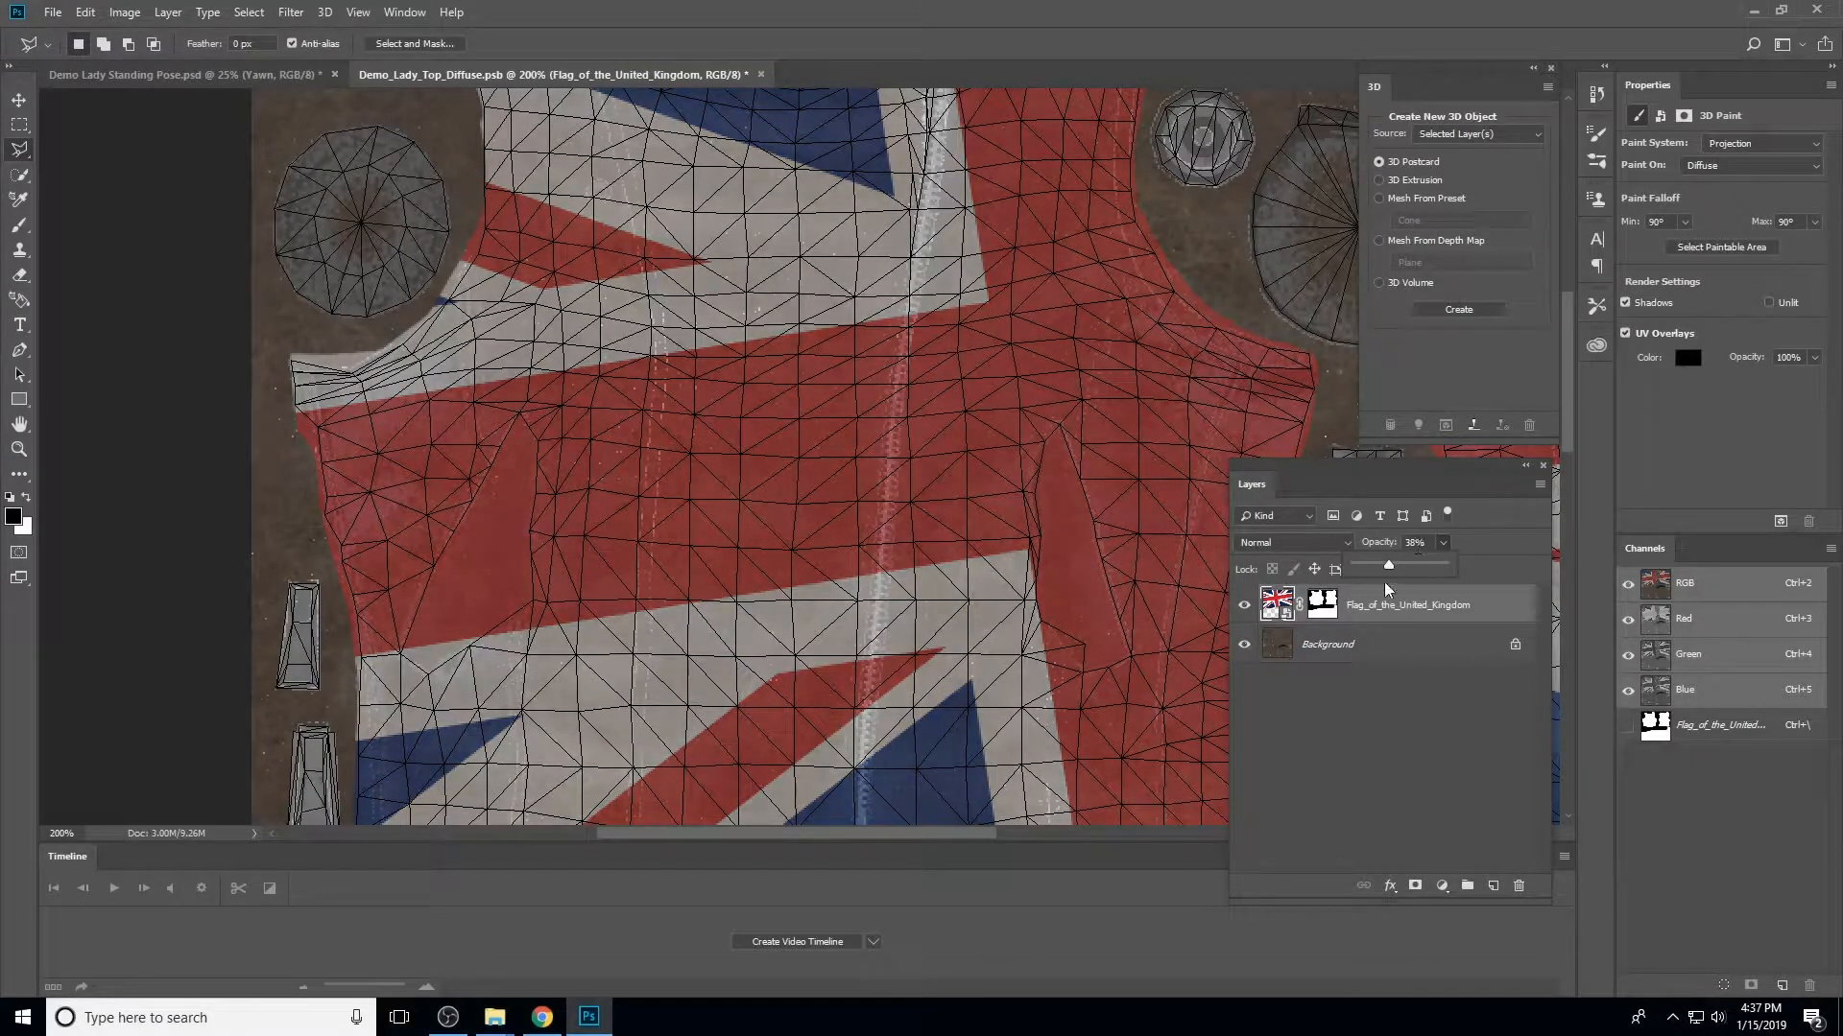
# Switch to the Brush tool and make the flag layer's mask the painting target, without rasterizing the smart object
pyautogui.click(1323, 603)
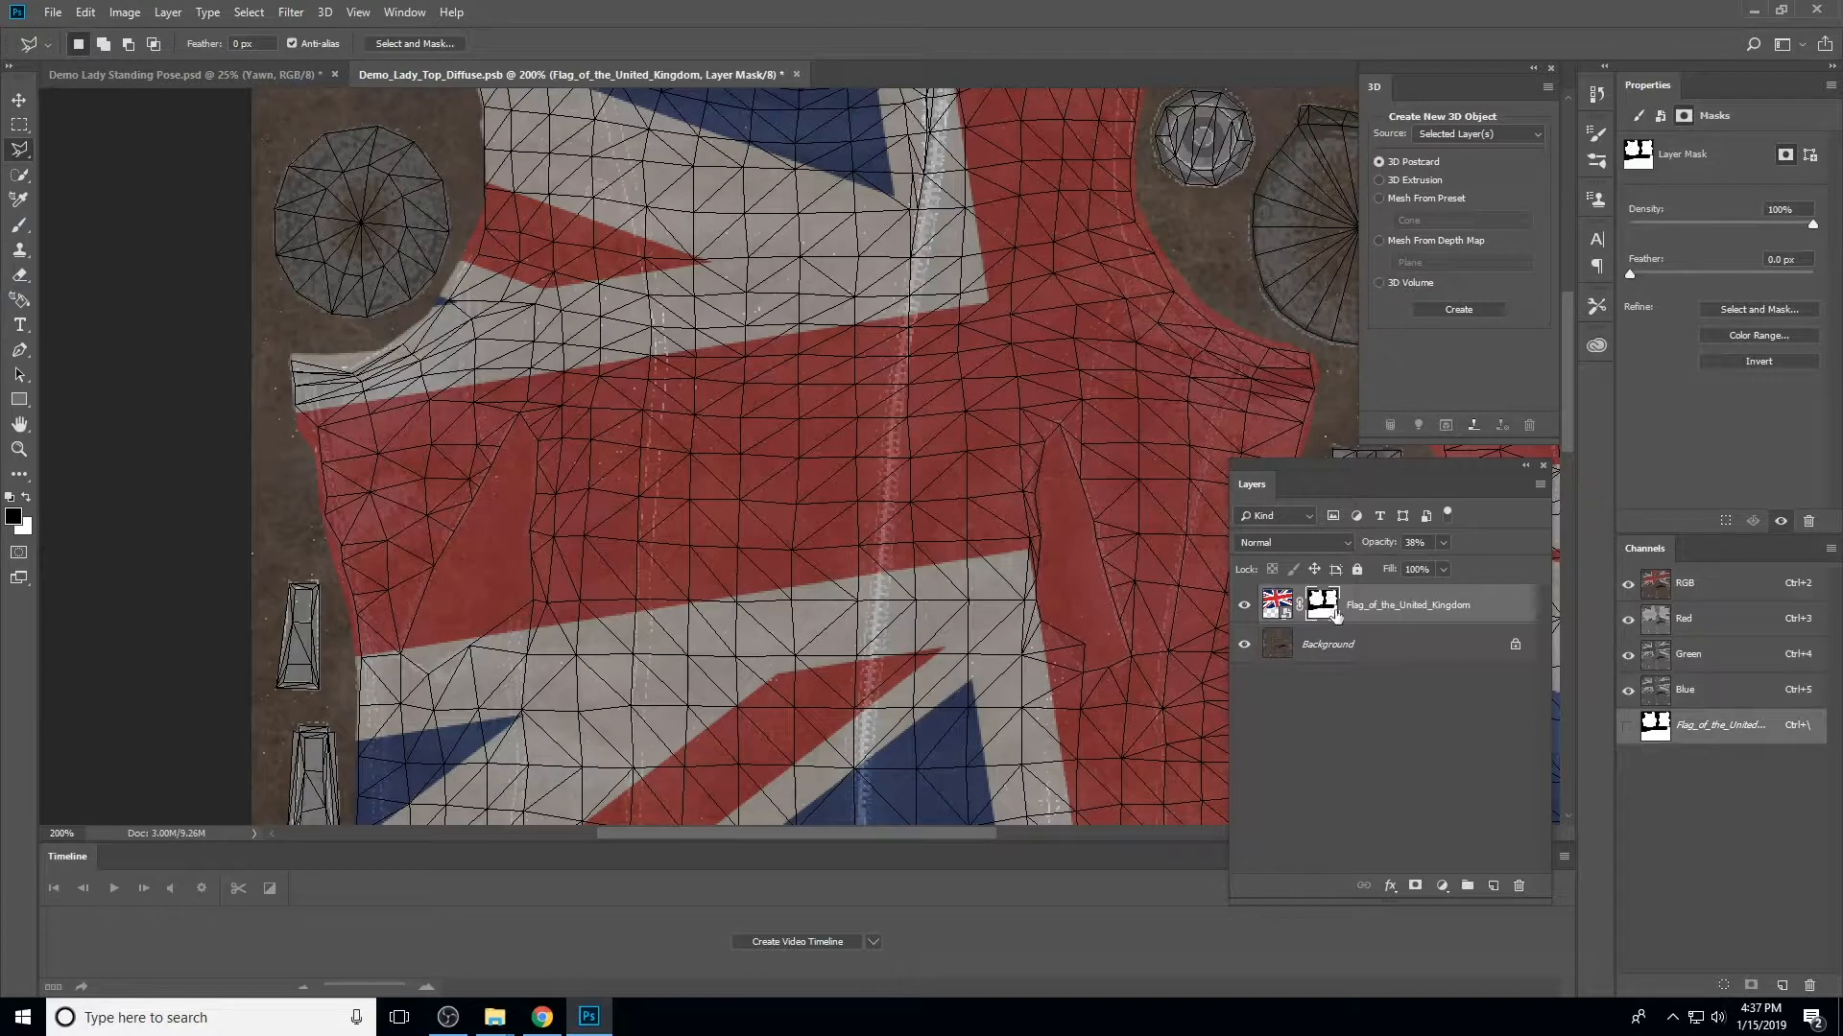
pyautogui.click(1277, 609)
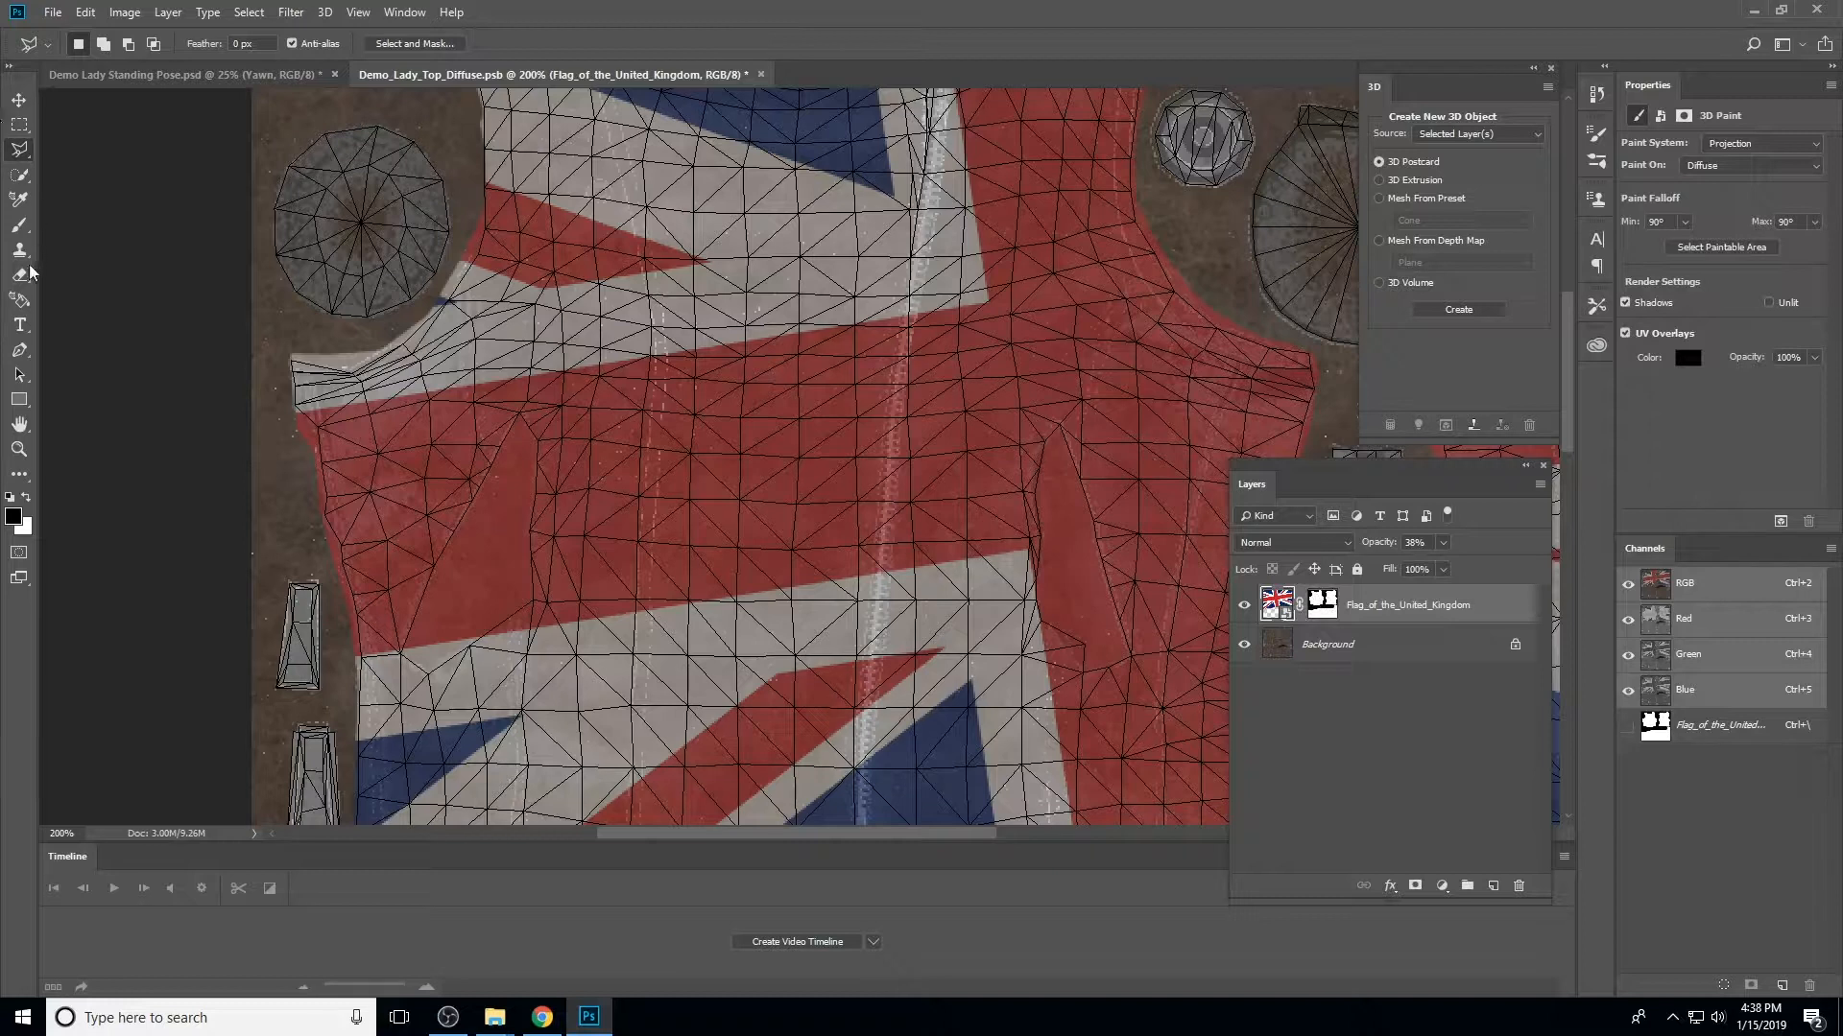
pyautogui.press('b')
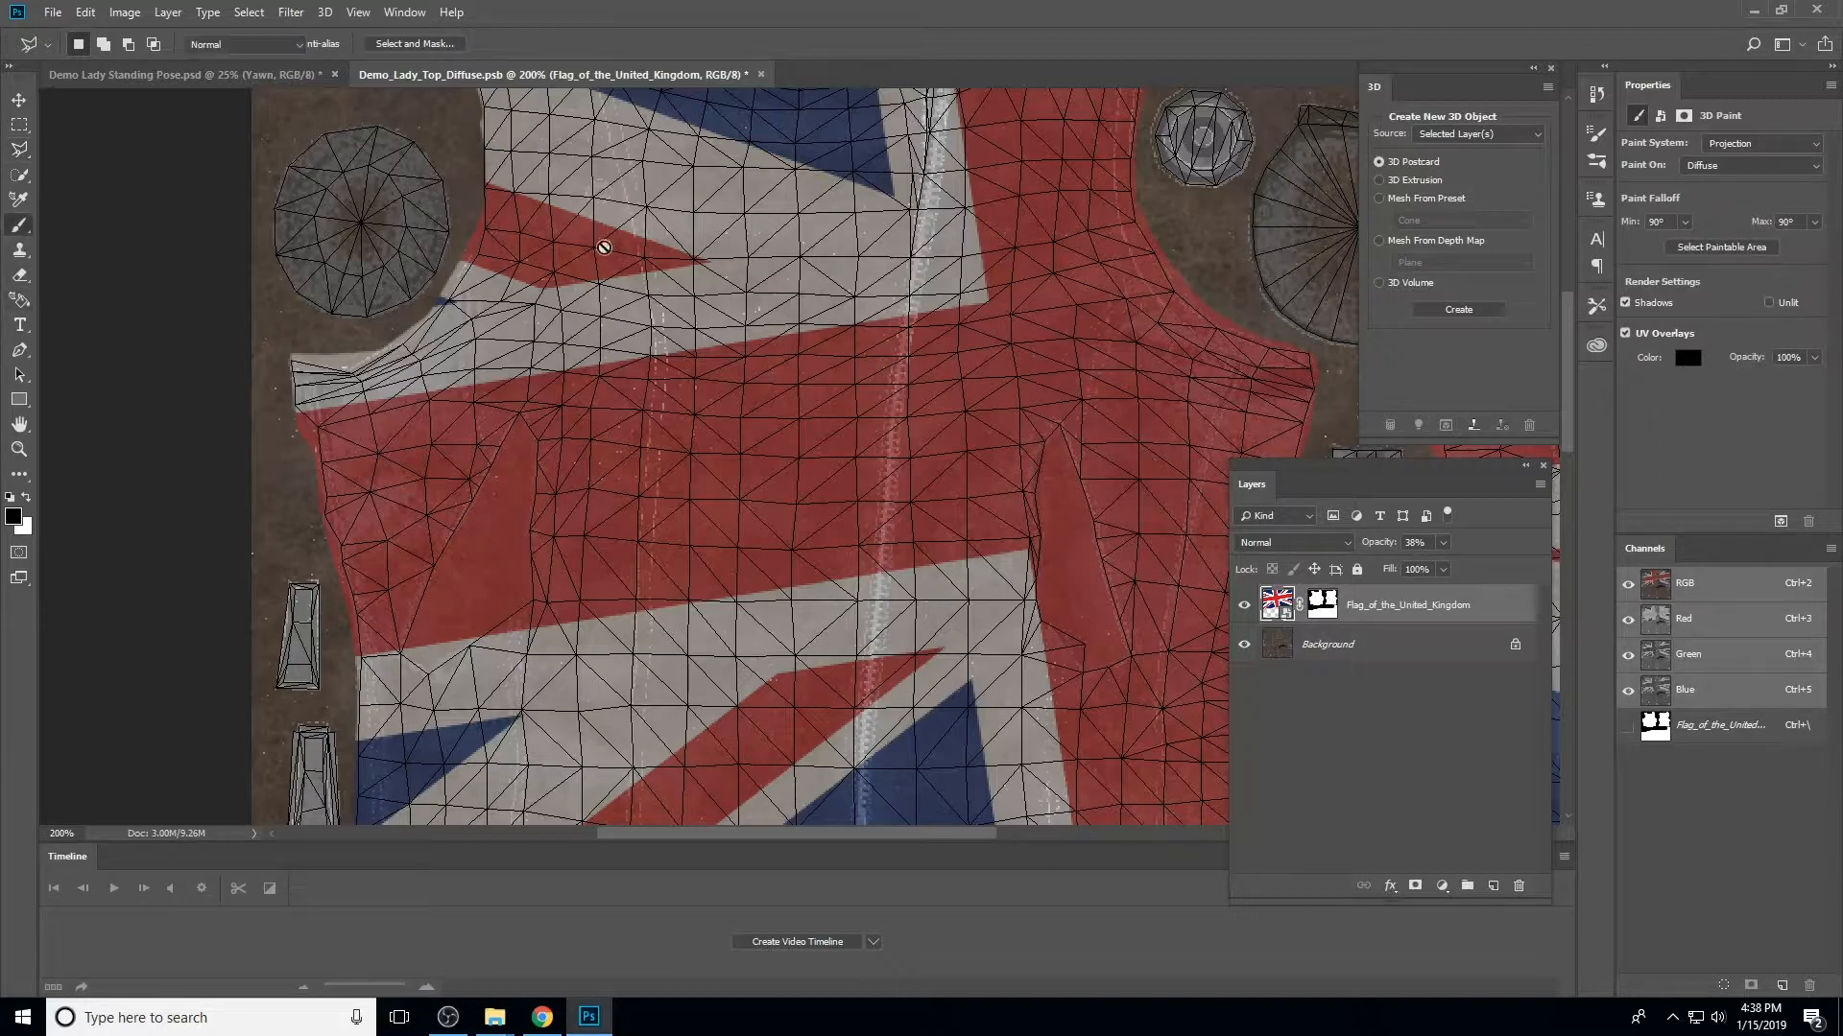
pyautogui.click(1033, 490)
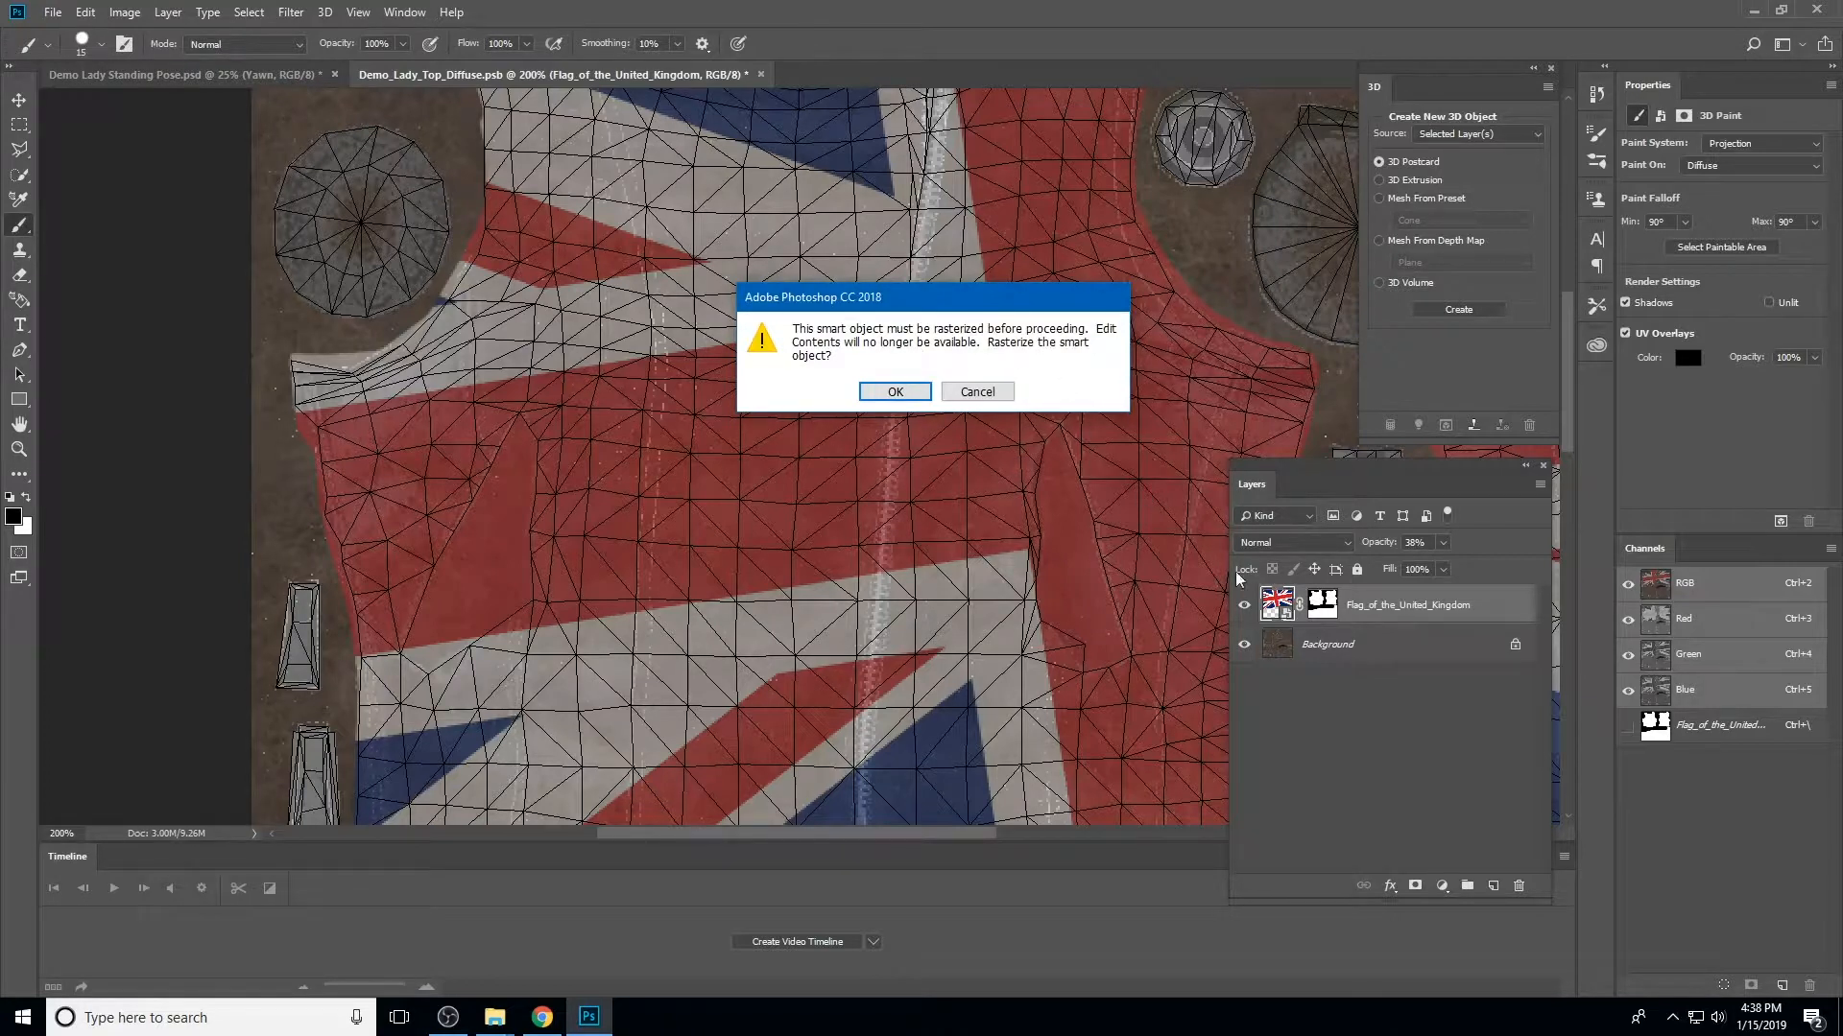
pyautogui.click(977, 394)
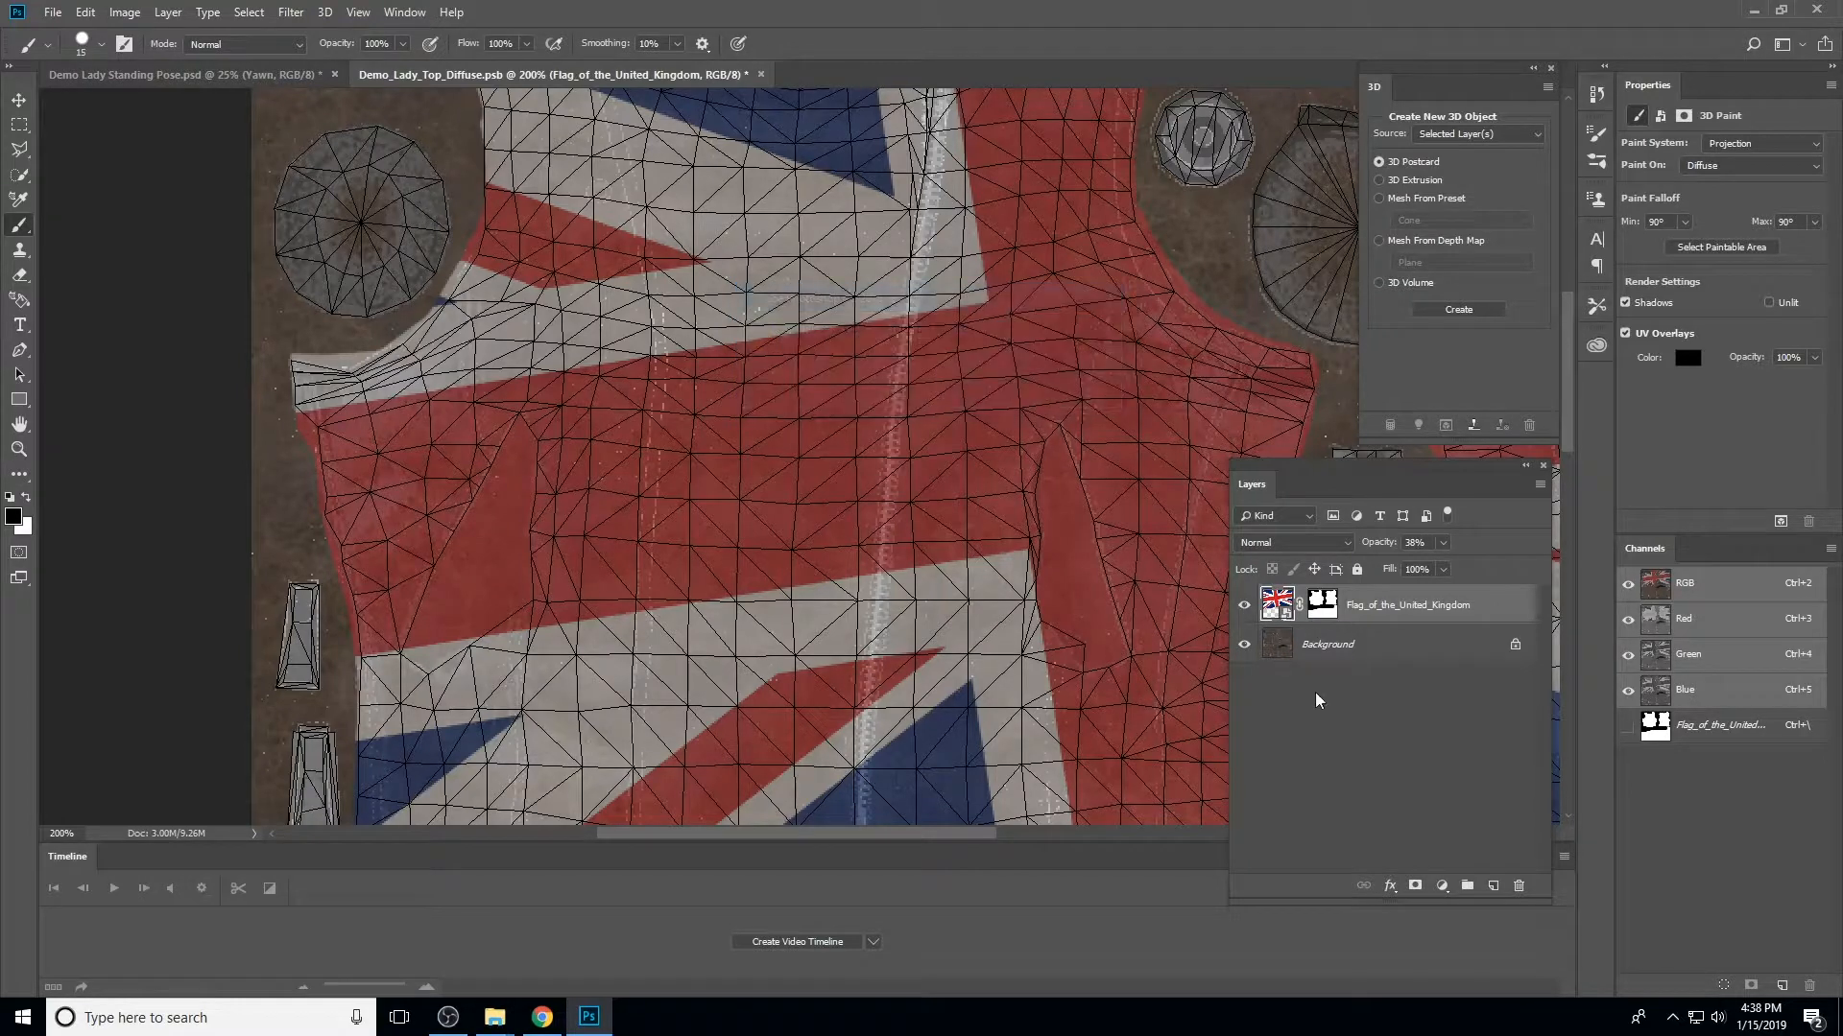
pyautogui.click(1322, 602)
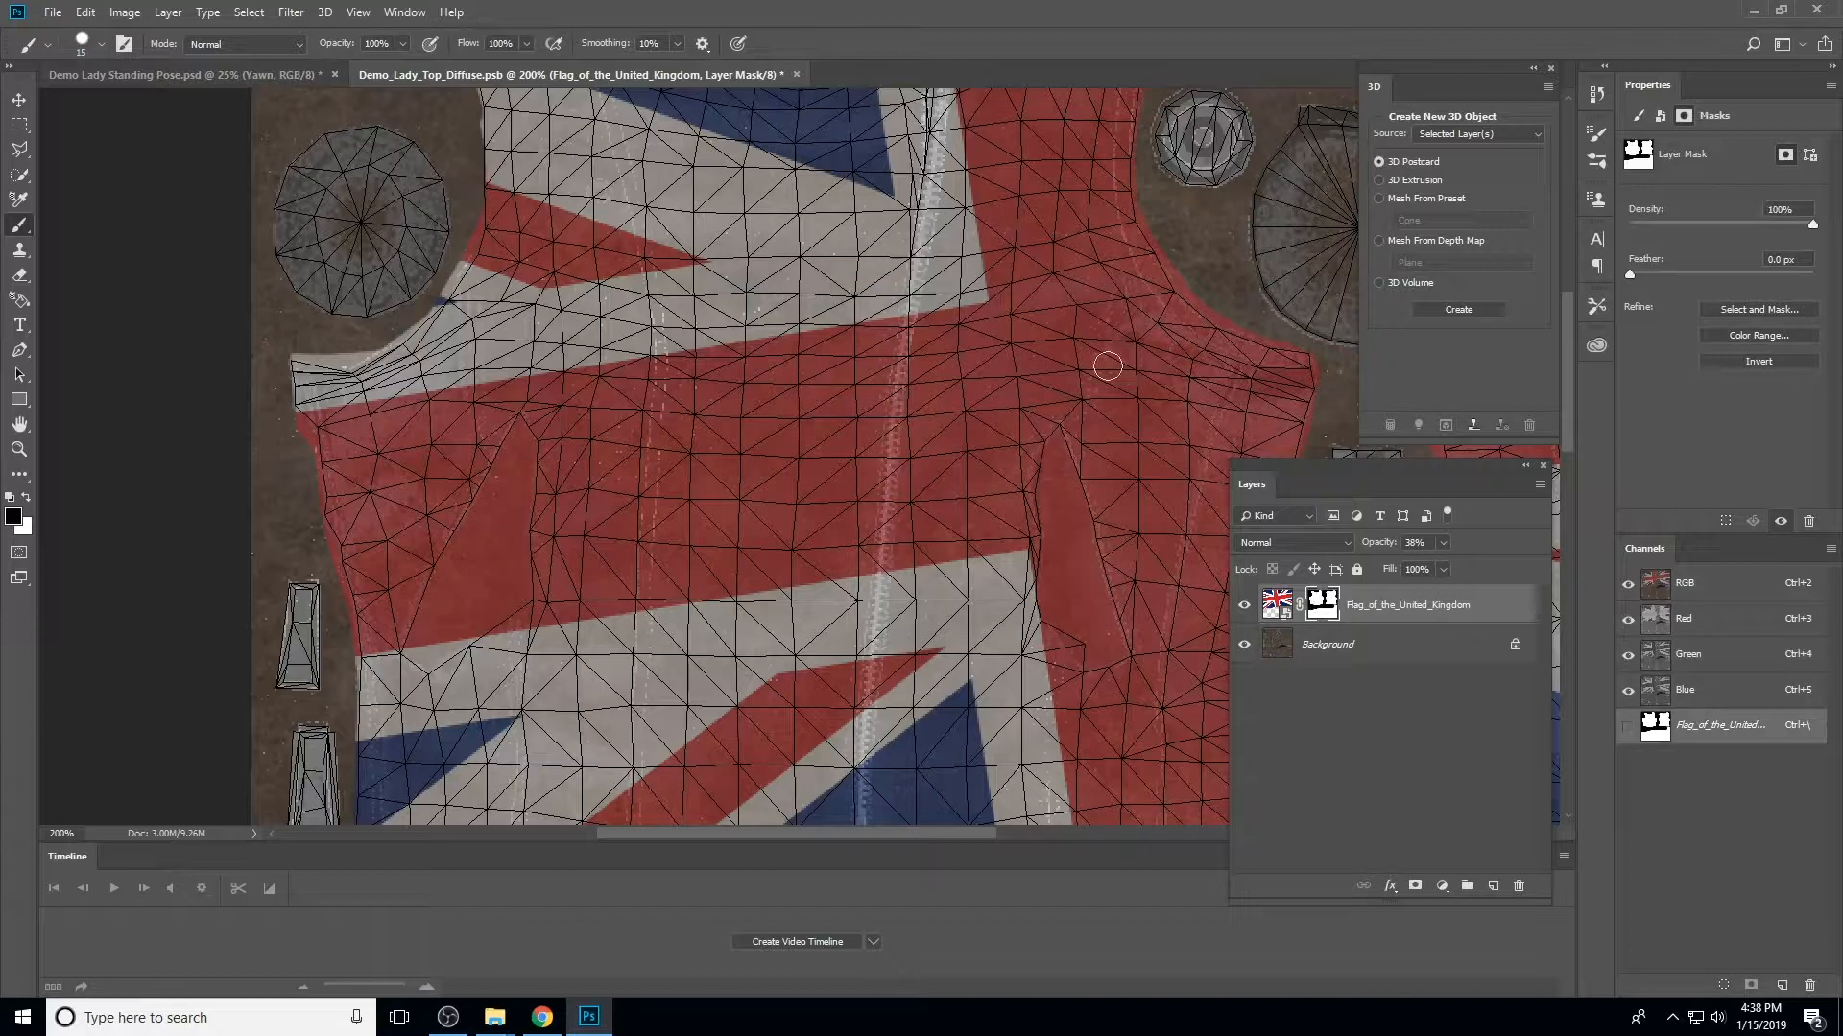
# Mask the flag in black along the upper part of the left torso panel's zipper, using a smaller brush
pyautogui.scroll(5, 1107, 365)
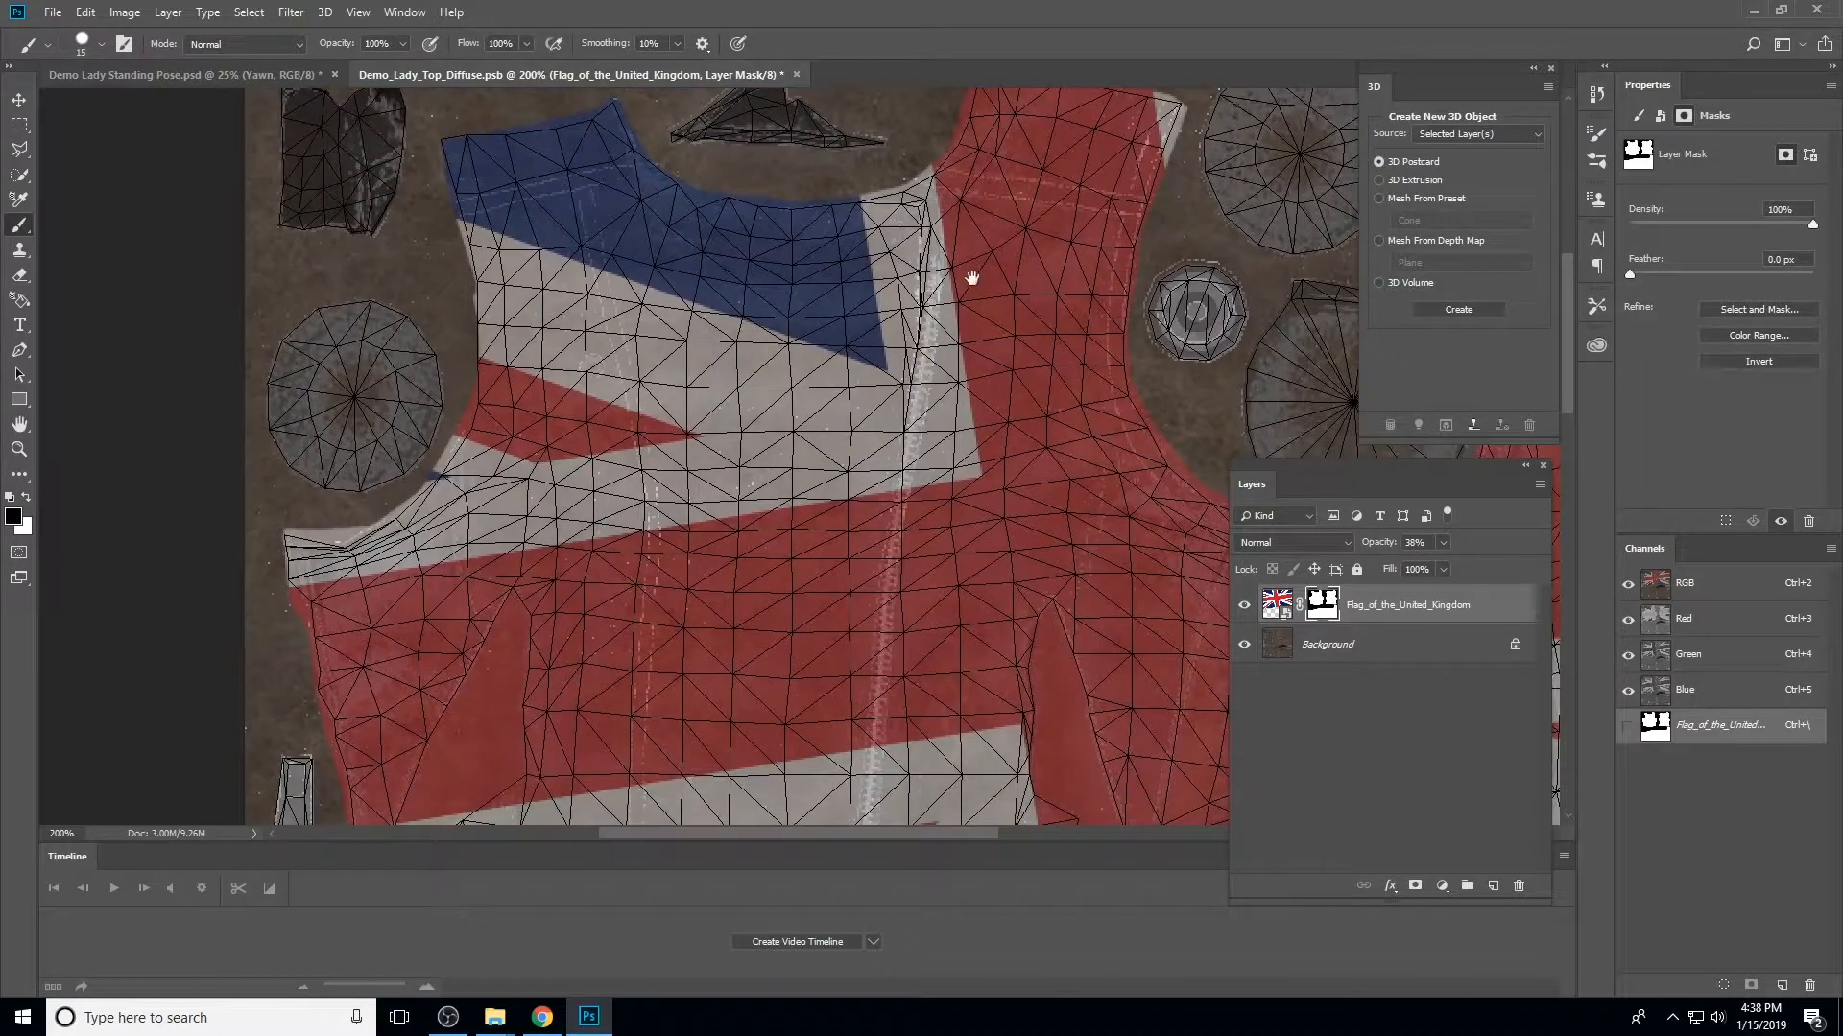
pyautogui.moveTo(971, 278); pyautogui.dragTo(1005, 198)
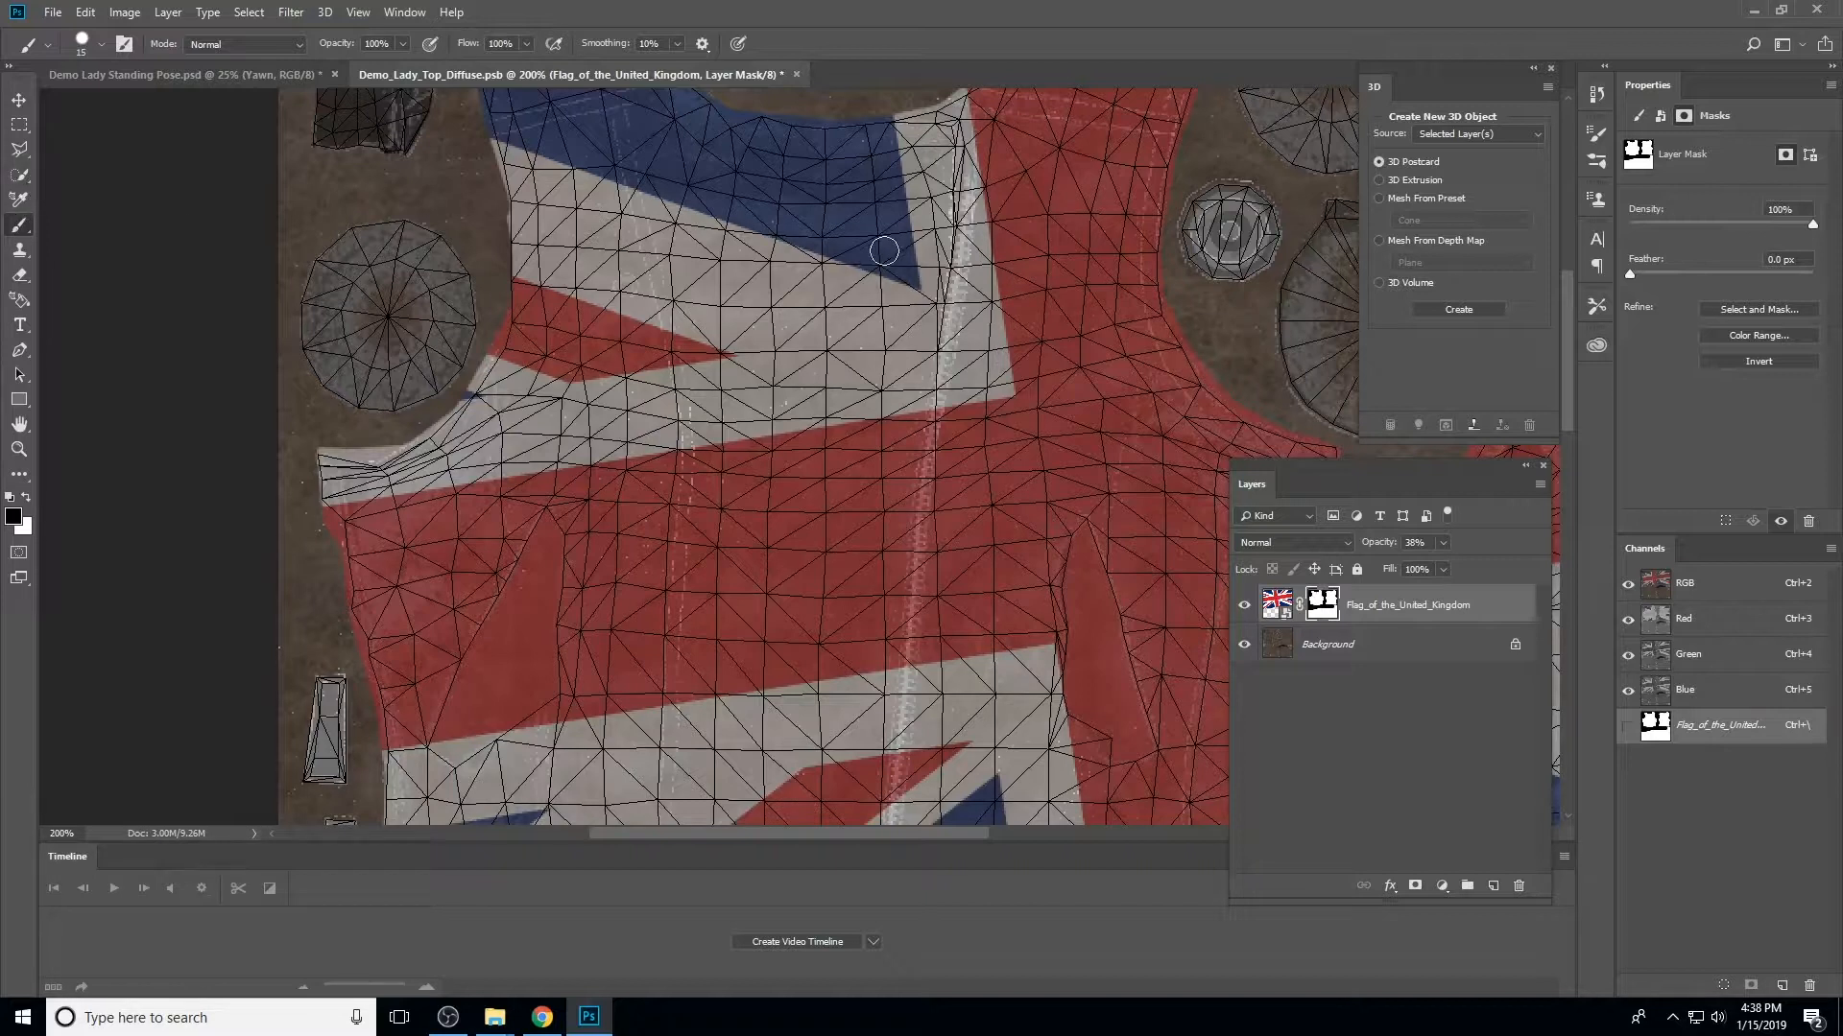
pyautogui.moveTo(964, 194); pyautogui.dragTo(958, 261)
pyautogui.hotkey('ctrl', 'z')
pyautogui.moveTo(965, 198); pyautogui.dragTo(942, 357)
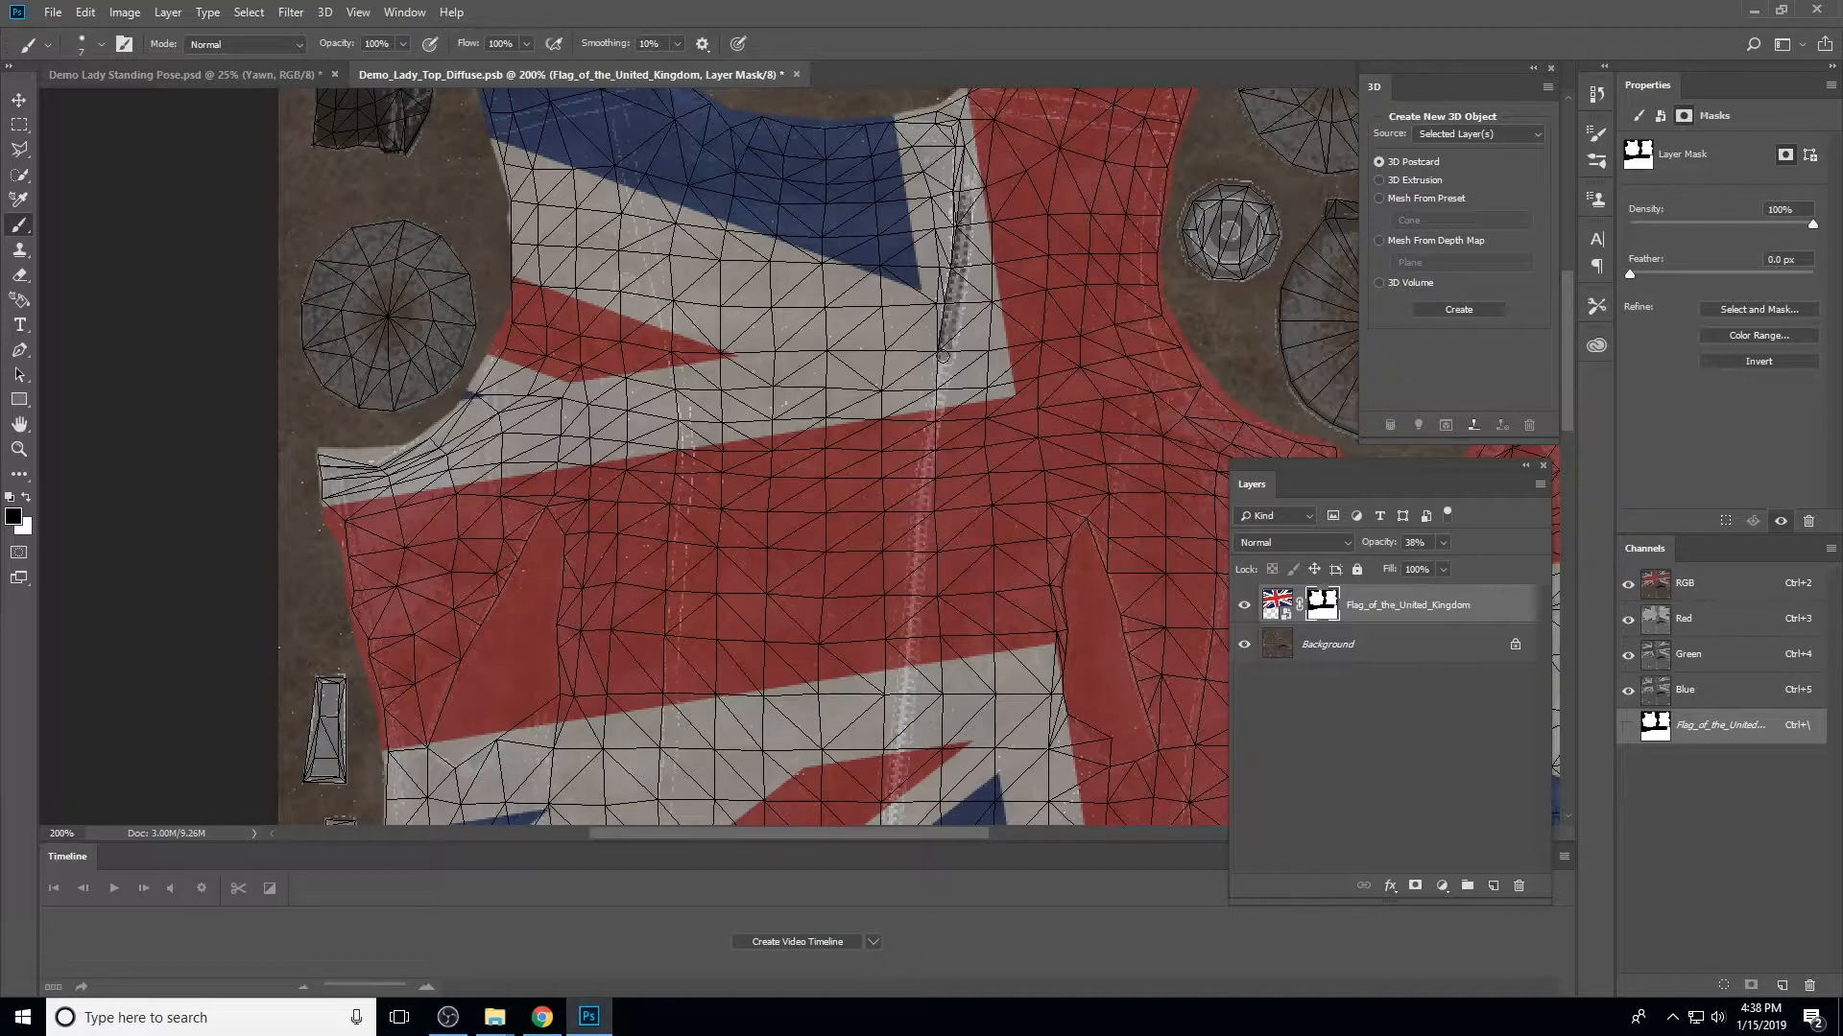
pyautogui.keyDown('shift'); pyautogui.click(922, 477); pyautogui.keyUp('shift')
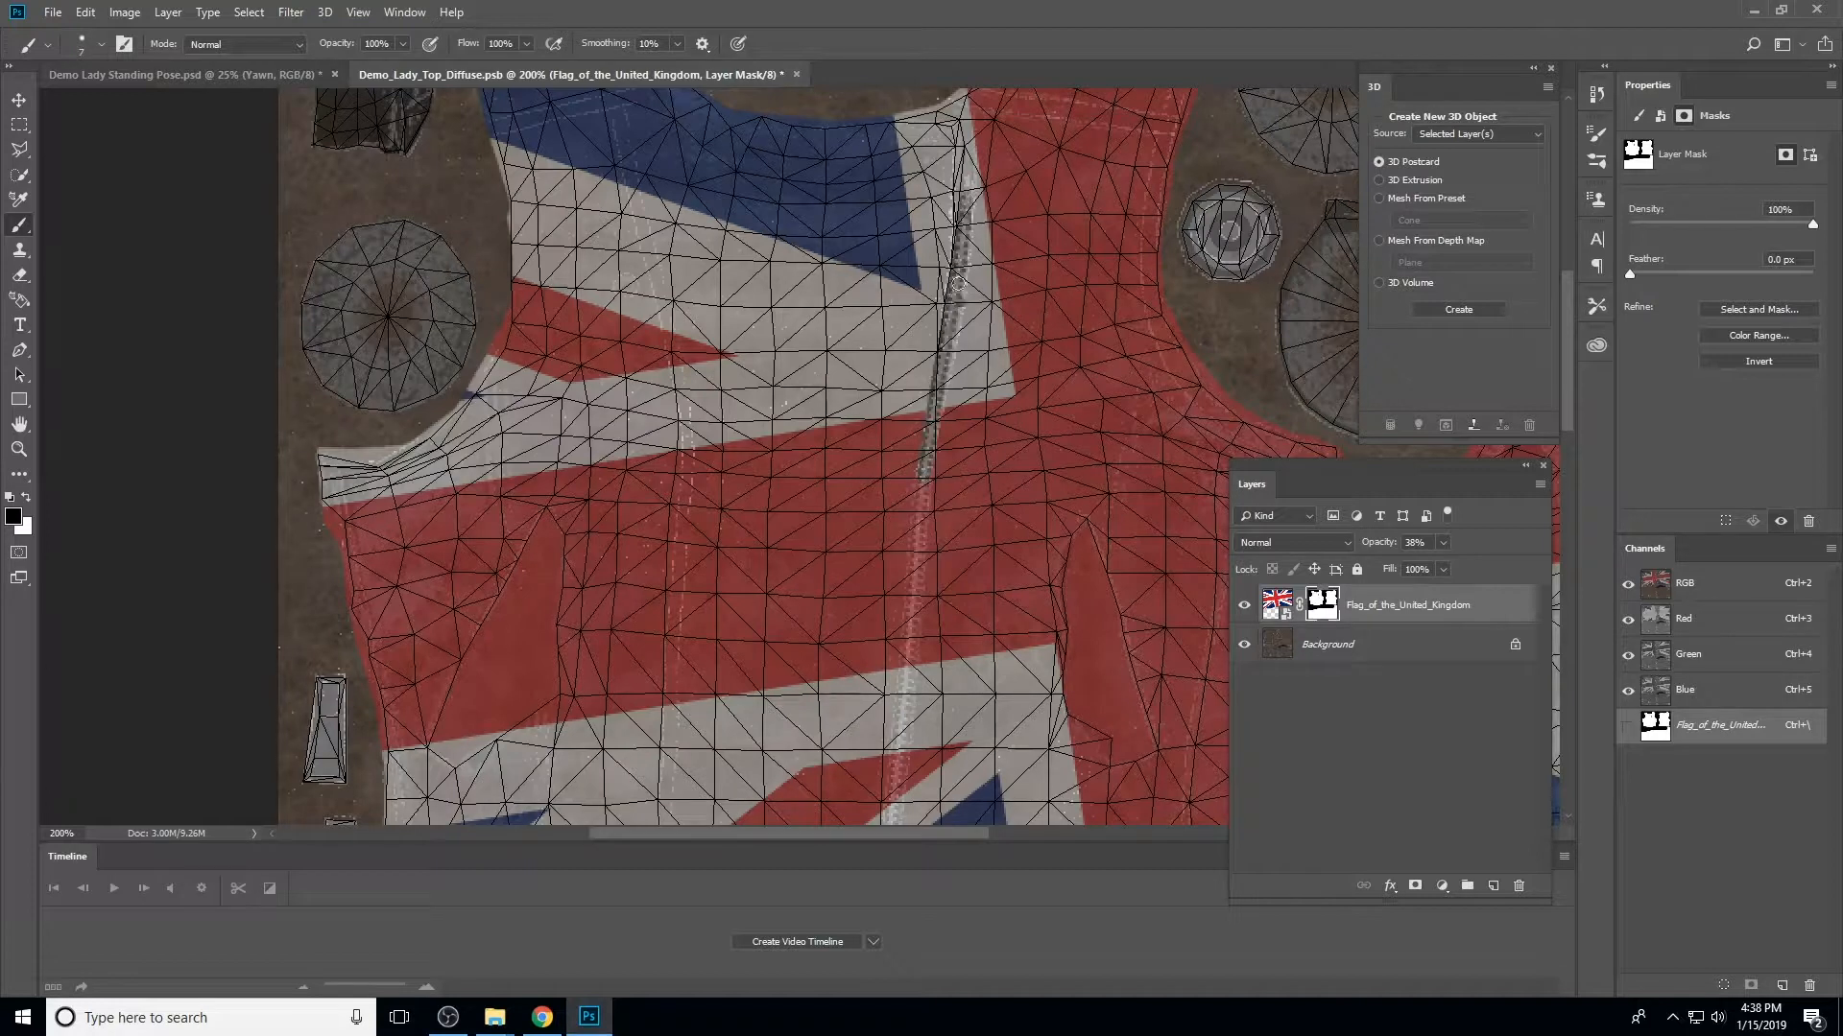
pyautogui.moveTo(966, 188); pyautogui.dragTo(965, 139)
# Compare the zipper's upper end with the flag hidden and extend the black mask stroke up to the neckline
pyautogui.scroll(3, 987, 329)
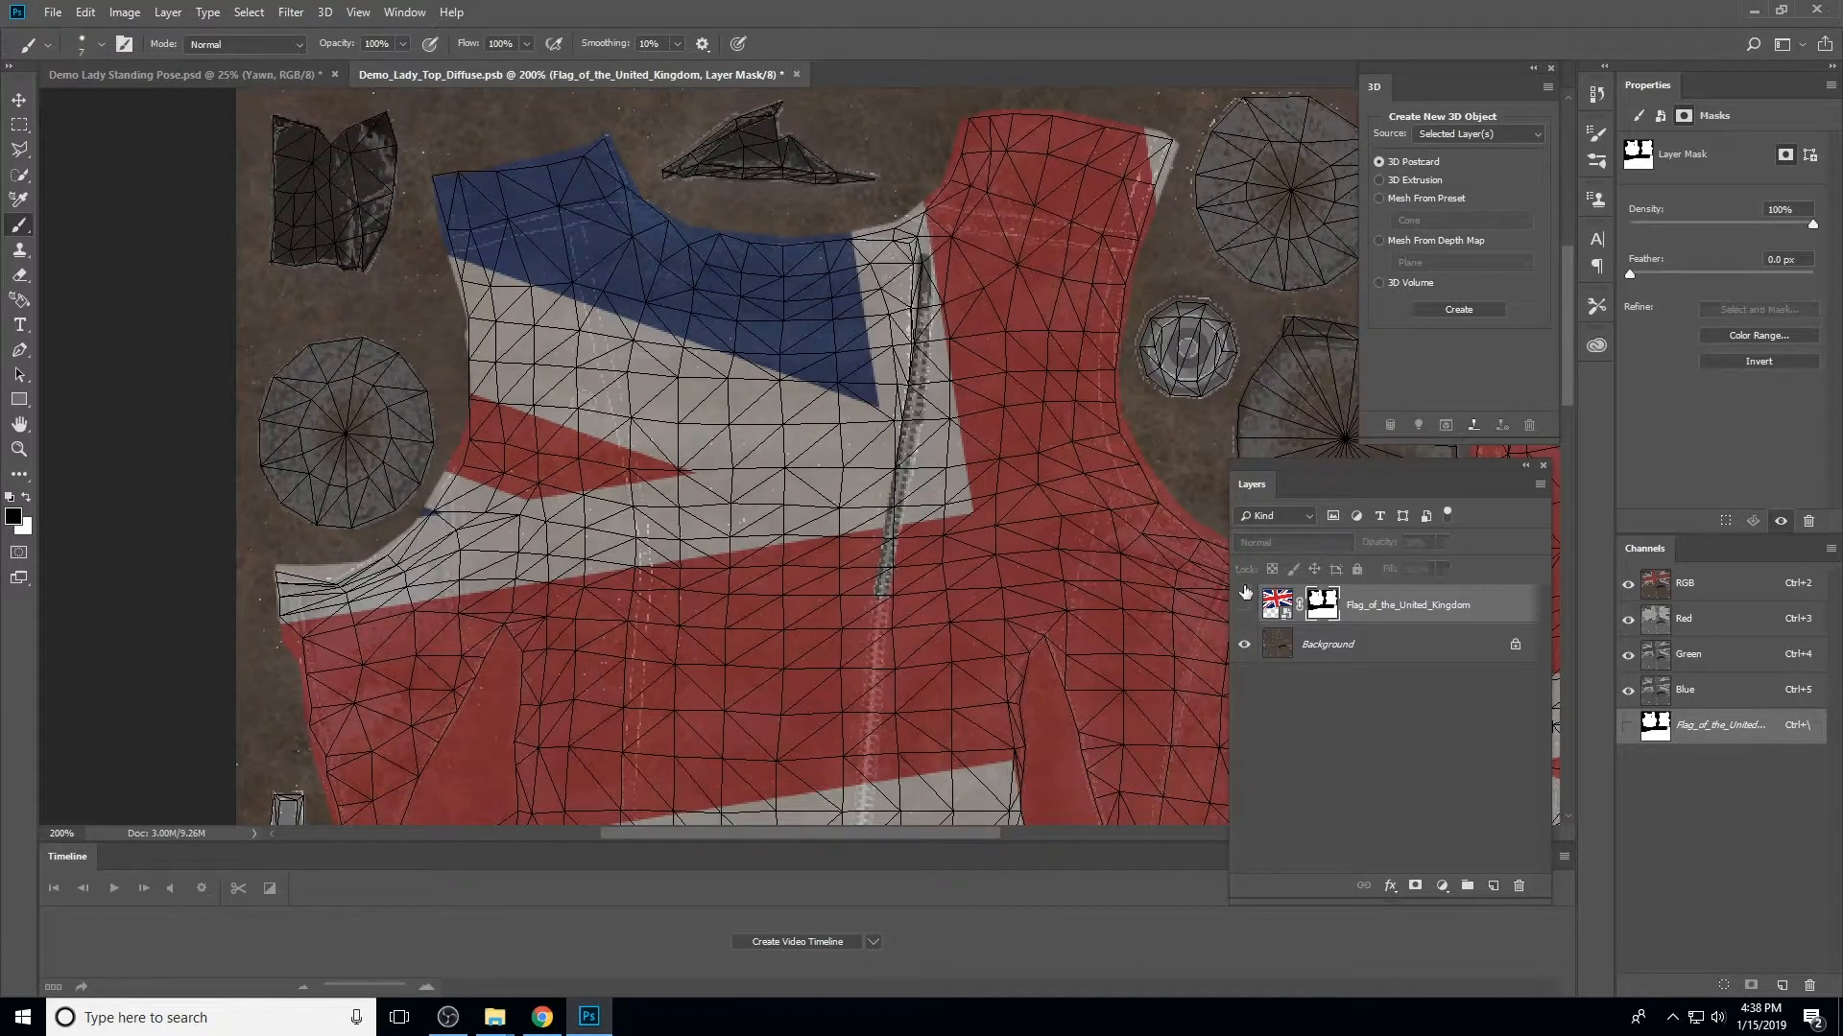
pyautogui.click(1244, 600)
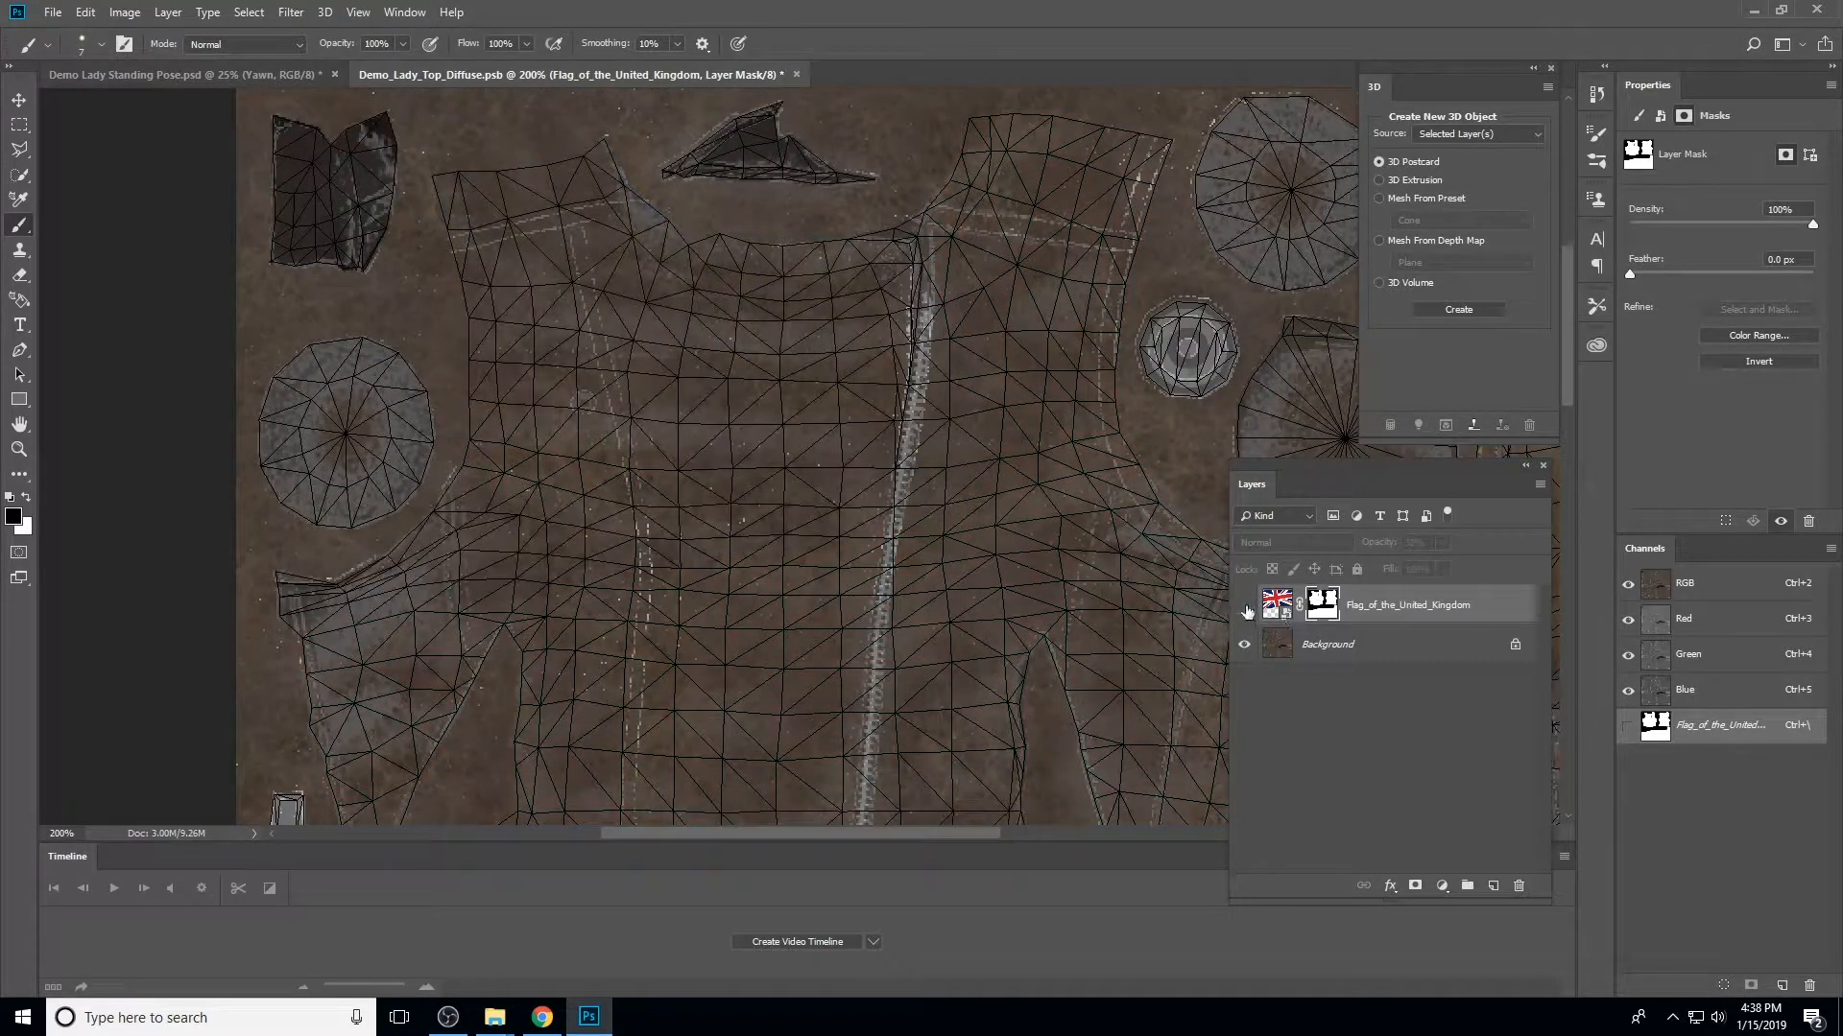
pyautogui.click(1245, 604)
pyautogui.moveTo(918, 228); pyautogui.dragTo(925, 257)
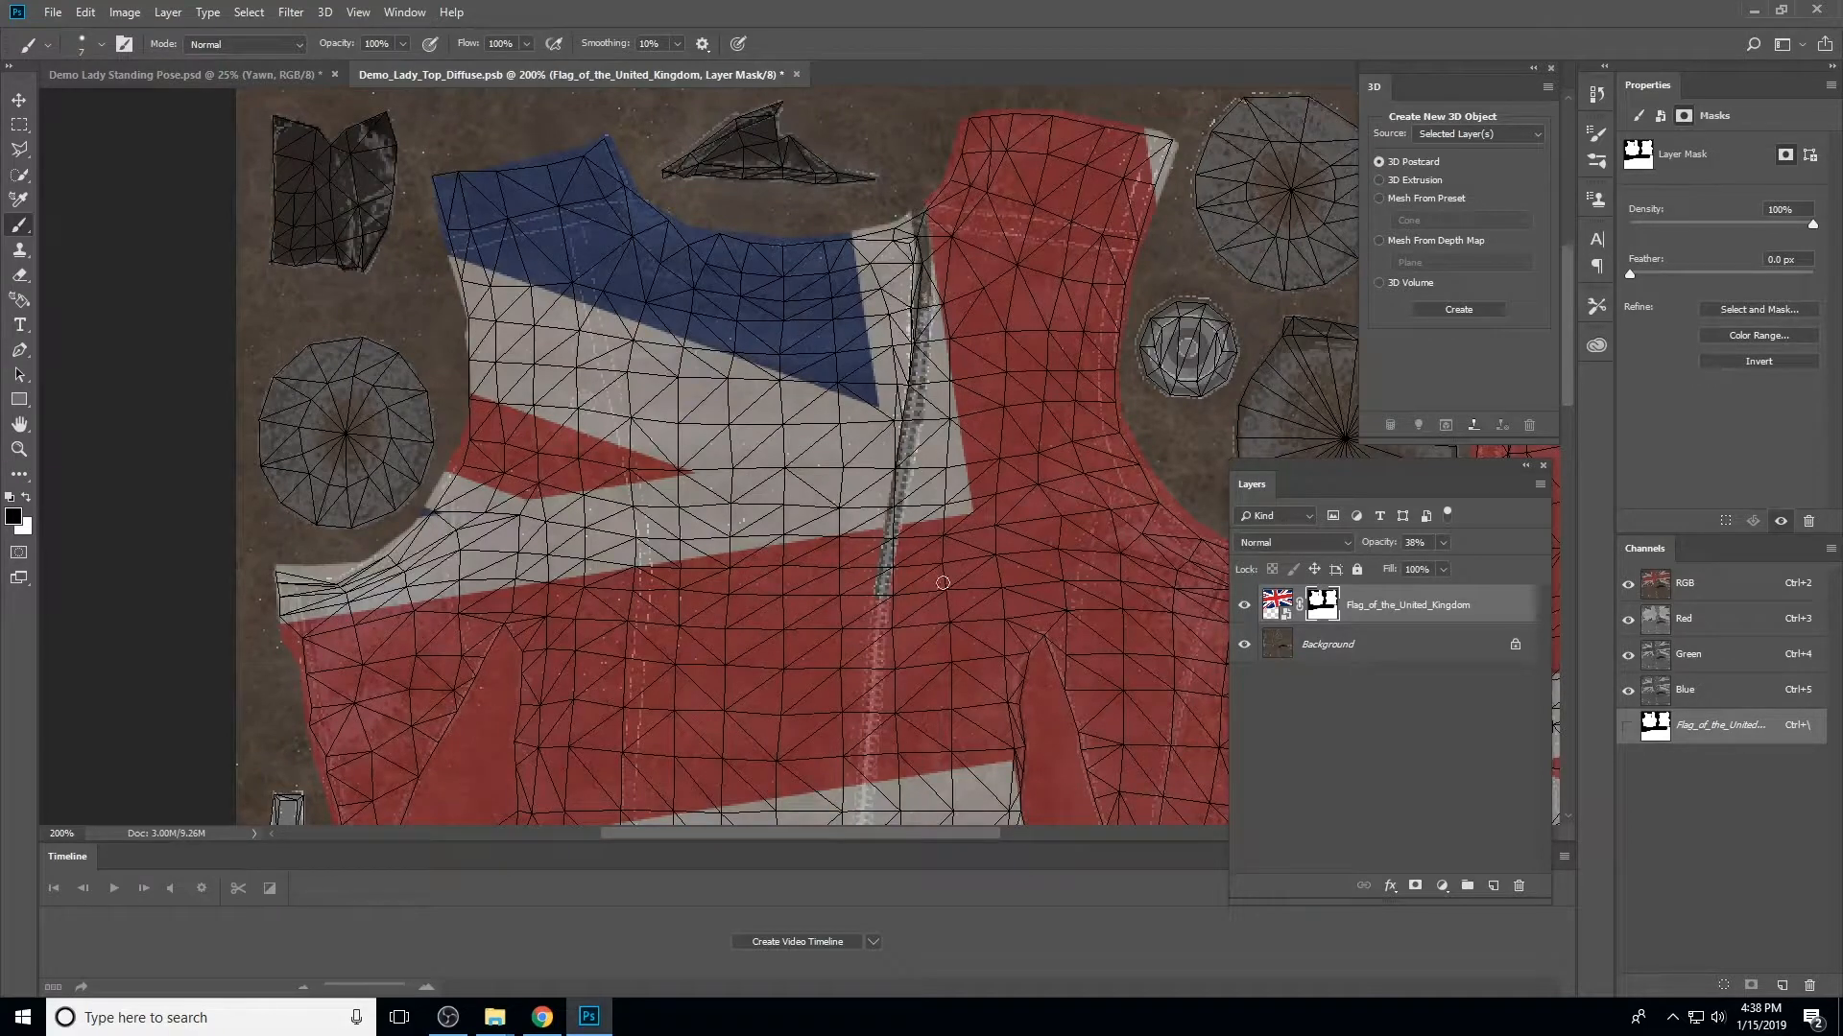
# Continue the black mask stroke down the zipper into the blue area near the panel's lower hem
pyautogui.moveTo(942, 583); pyautogui.dragTo(918, 176)
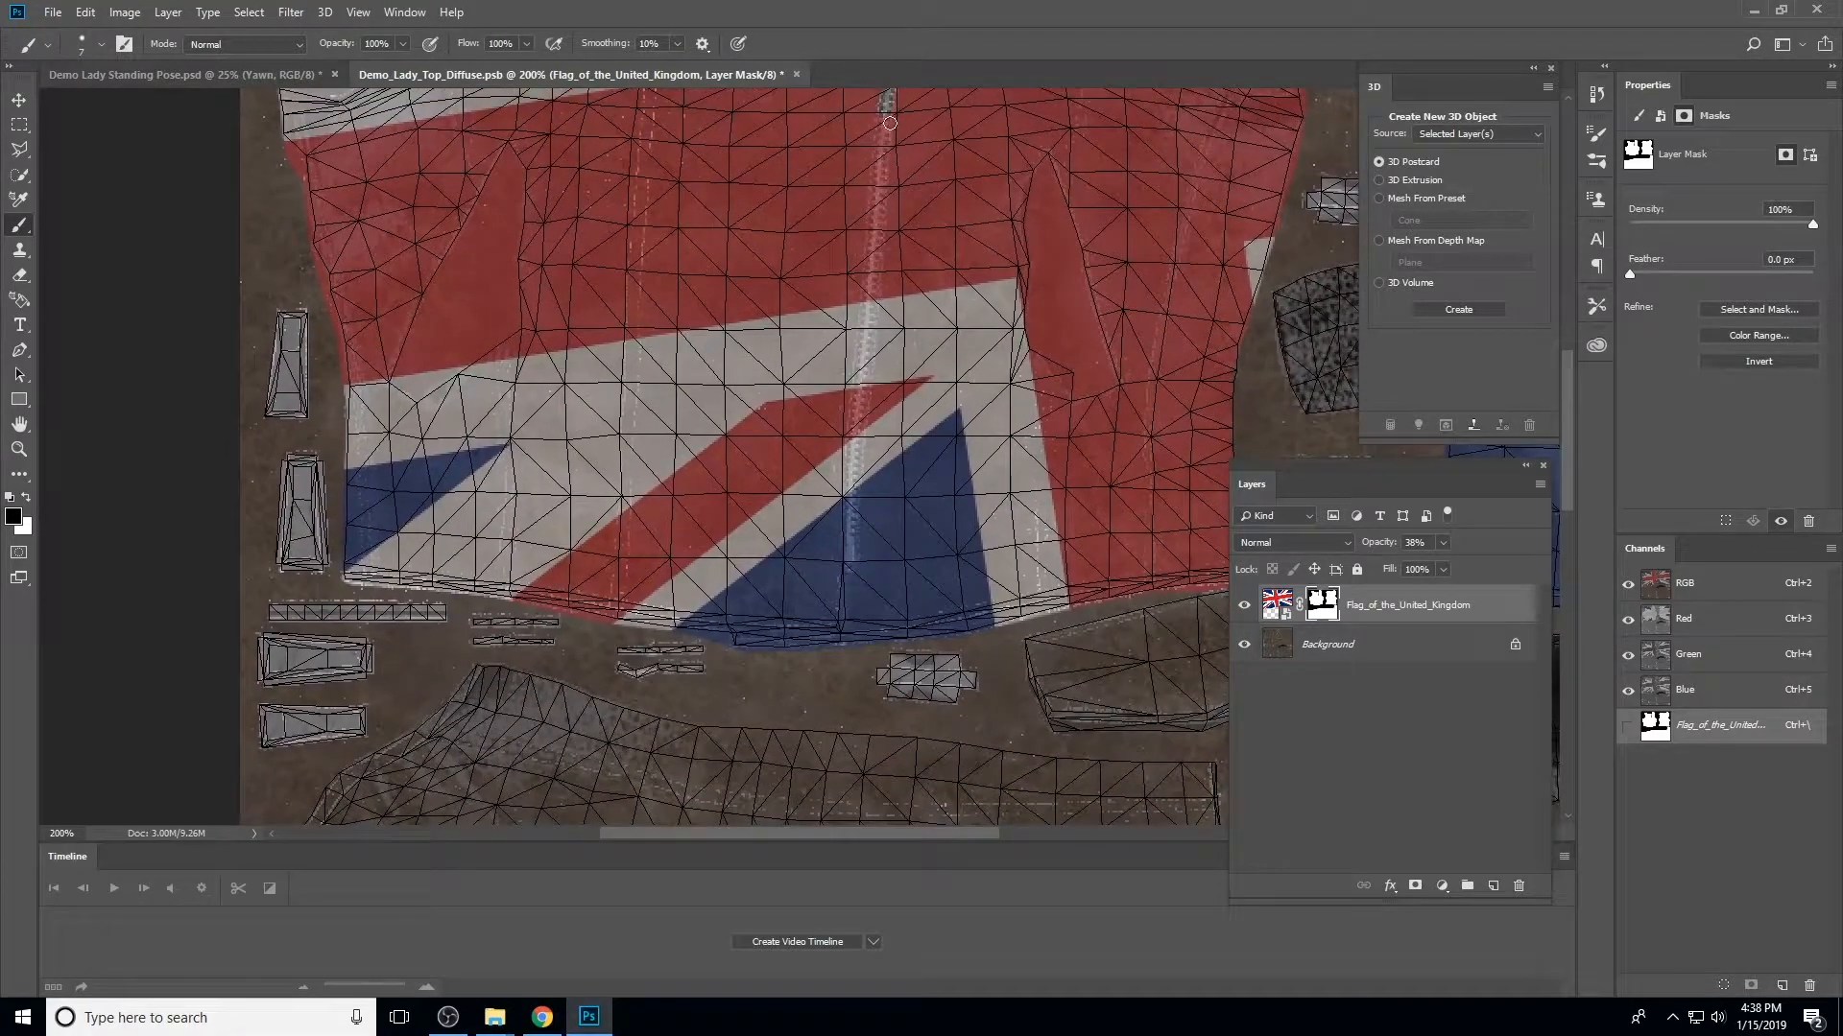
pyautogui.moveTo(868, 282); pyautogui.dragTo(852, 565)
pyautogui.scroll(-2, 839, 584)
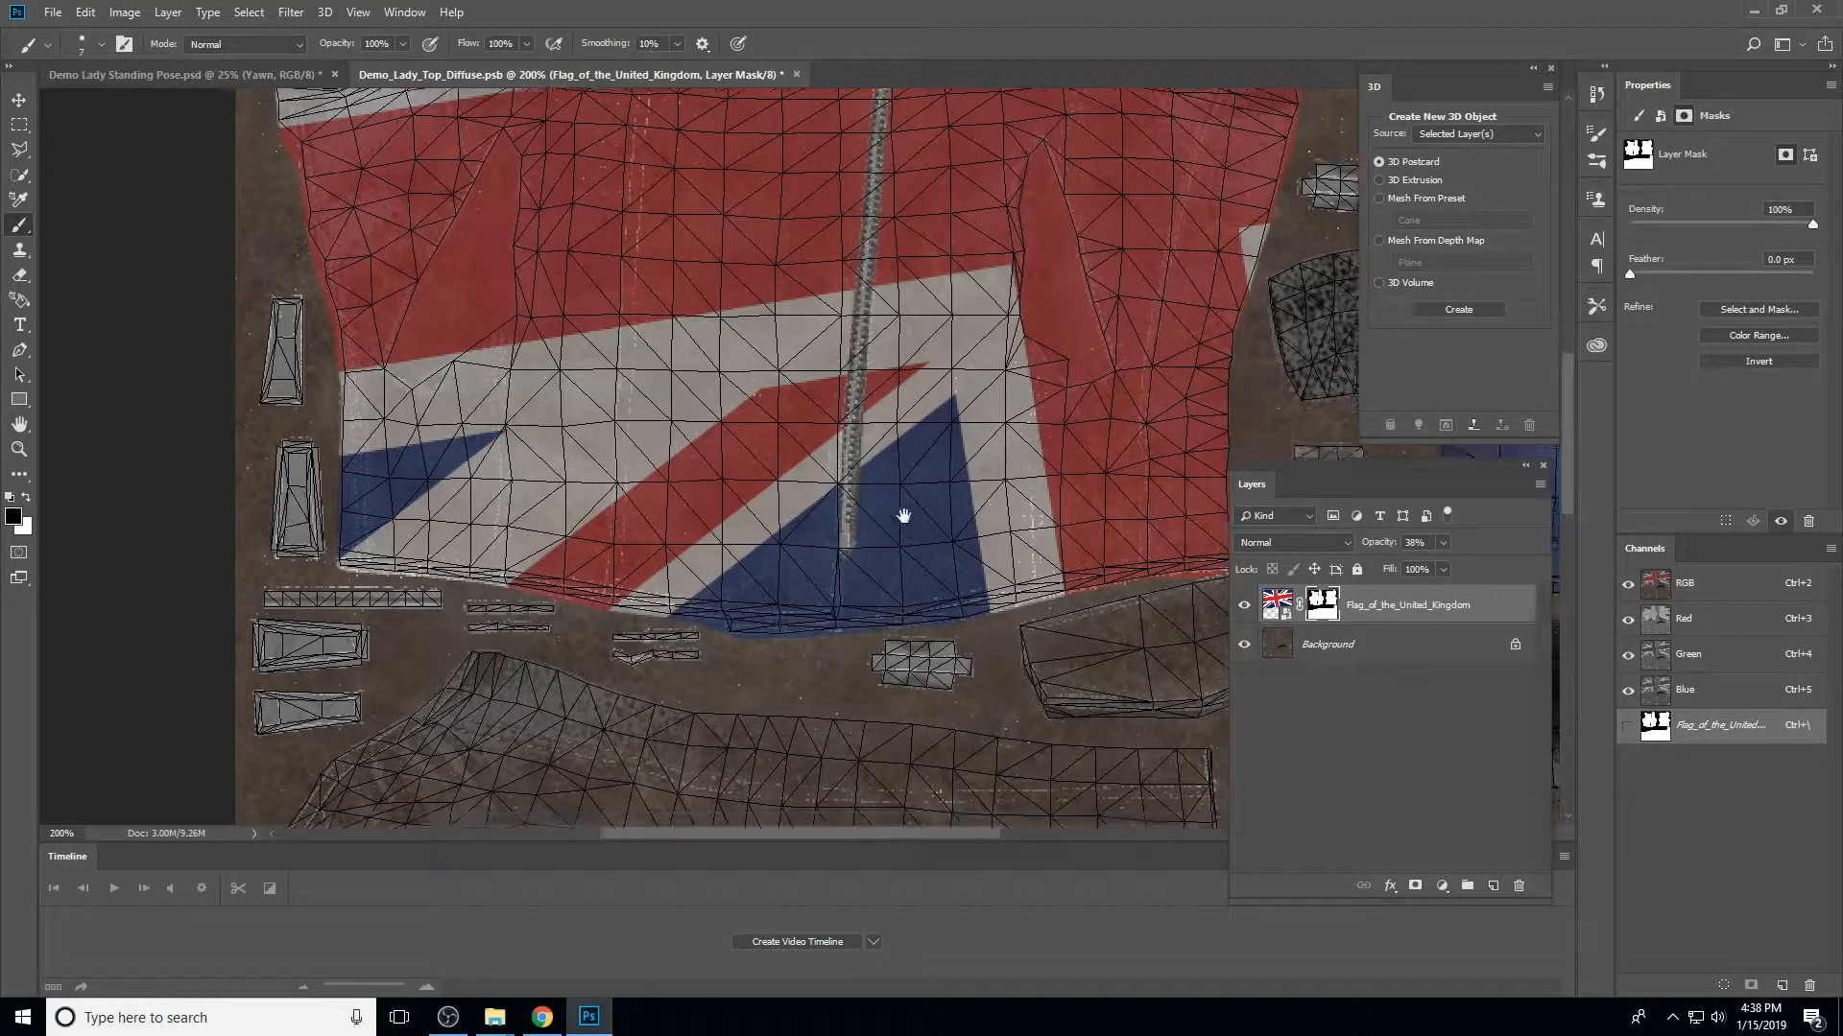
# Touch up the flag mask around the zipper's upper end at the neckline, alternating white and black
pyautogui.press('x')
pyautogui.scroll(10, 897, 538)
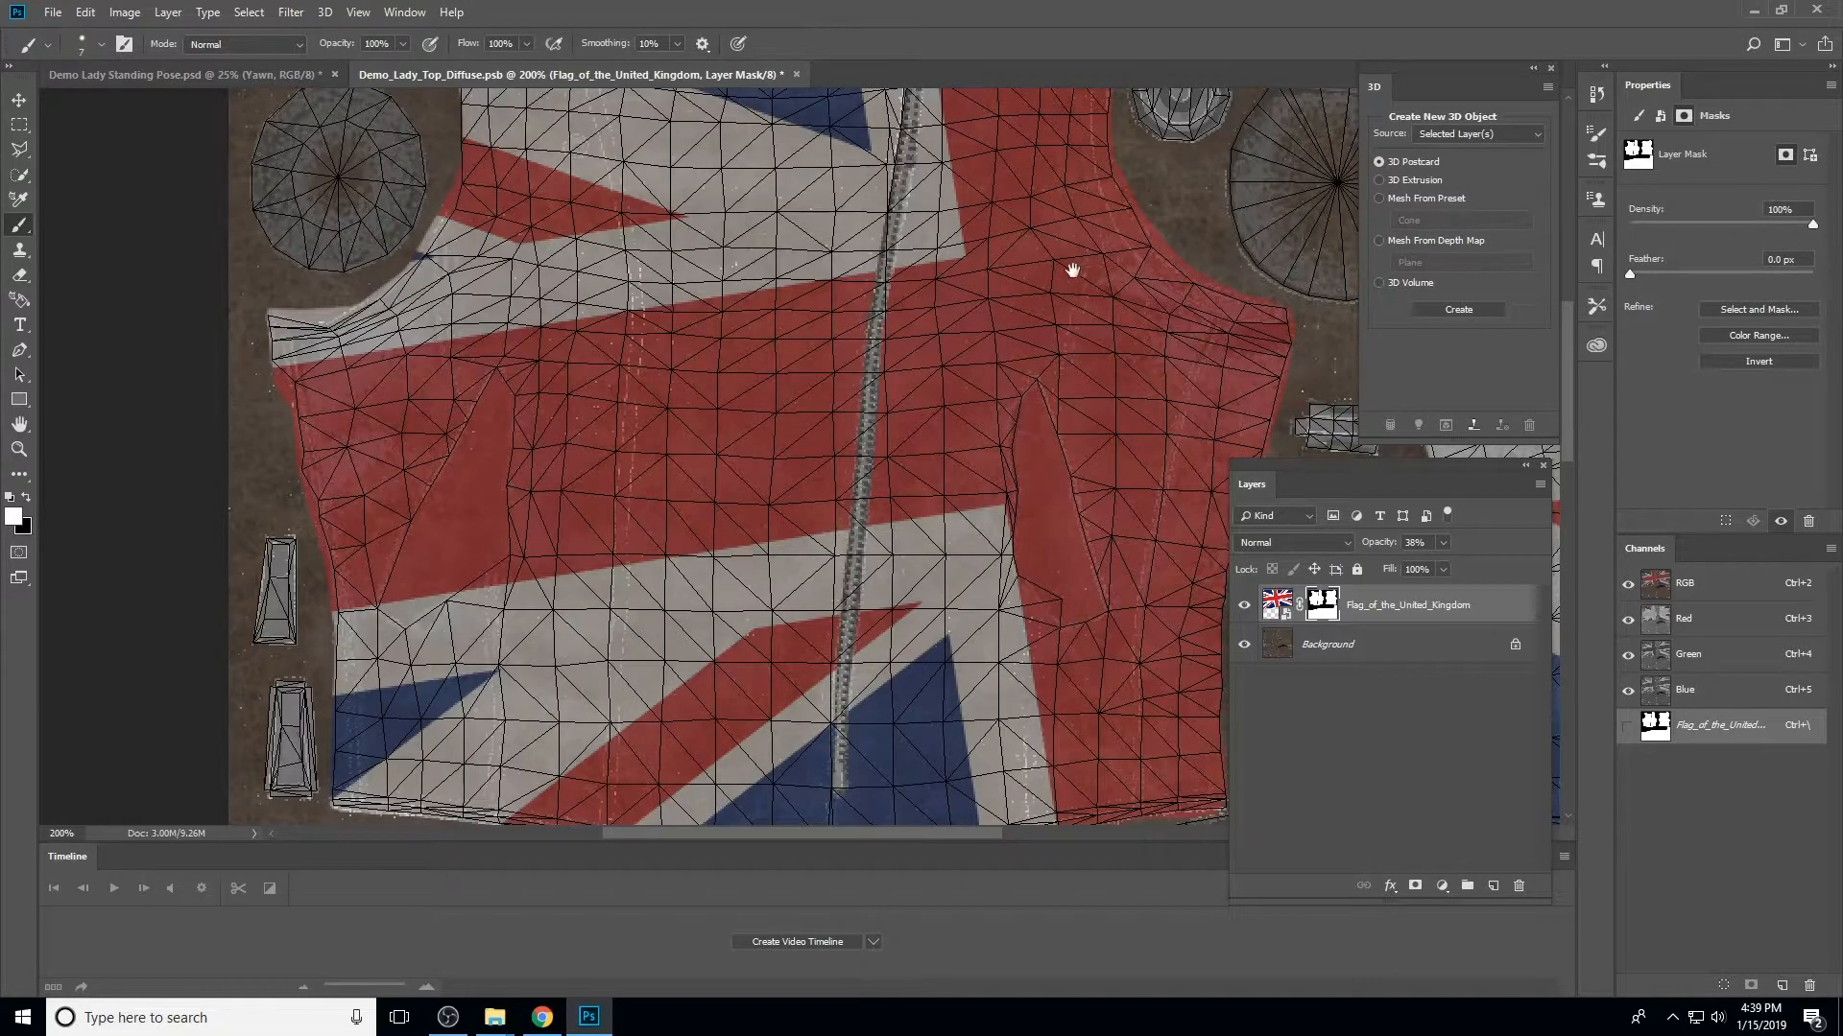
pyautogui.scroll(10, 960, 265)
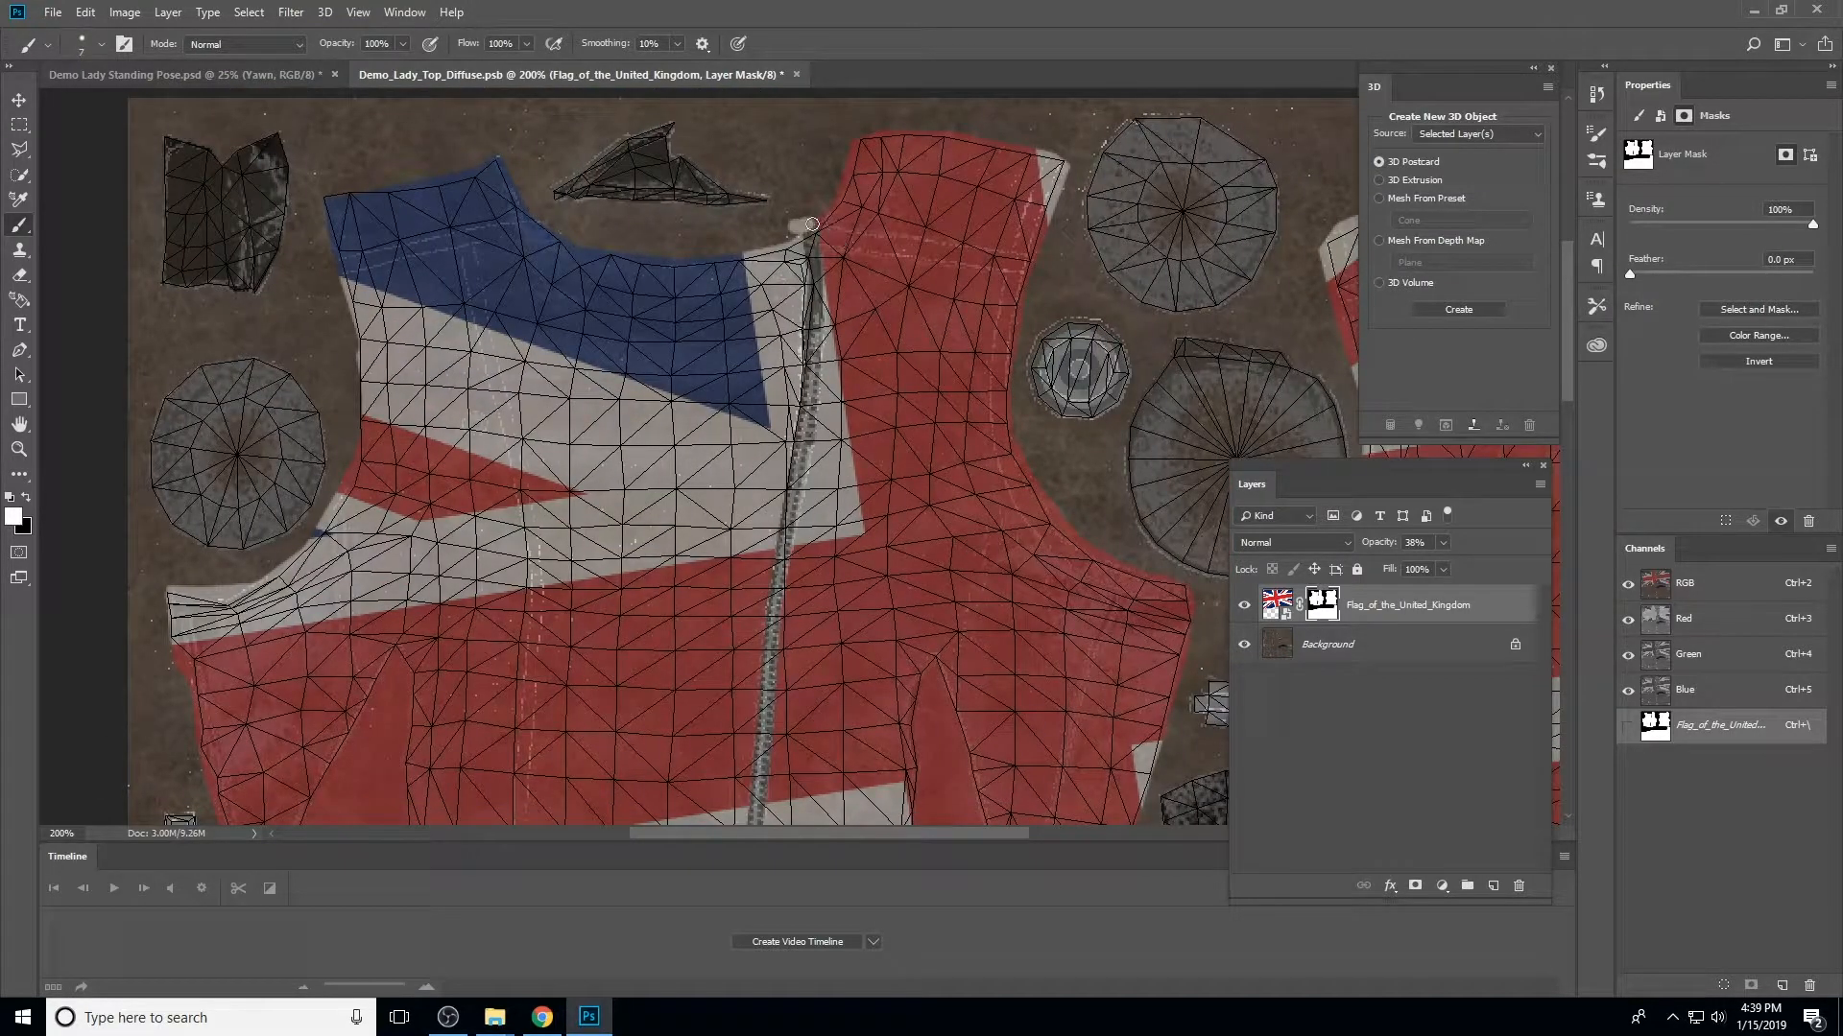
pyautogui.press('x')
pyautogui.moveTo(806, 225); pyautogui.dragTo(798, 220)
pyautogui.moveTo(951, 445); pyautogui.dragTo(959, 372)
pyautogui.press('x')
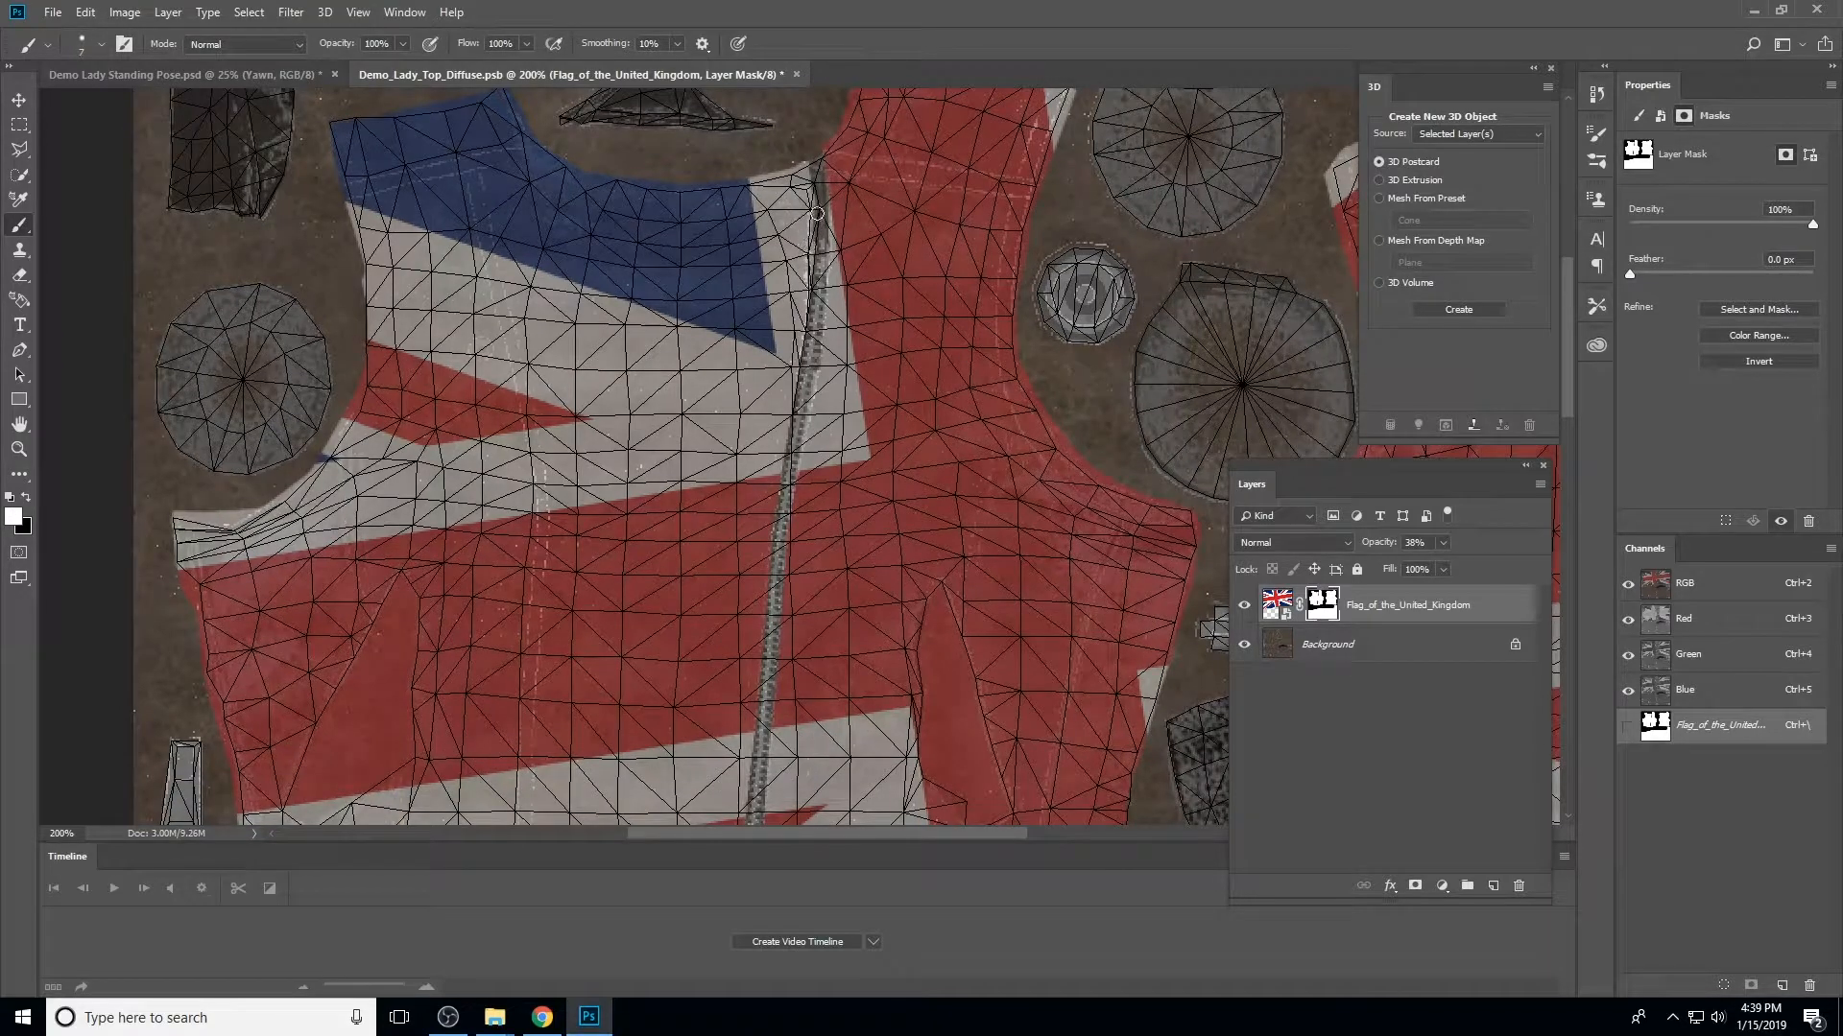
# Restore the flag layer's opacity to 100% and save the top's diffuse texture
pyautogui.moveTo(995, 497); pyautogui.dragTo(954, 377)
pyautogui.hotkey('ctrl', '0')
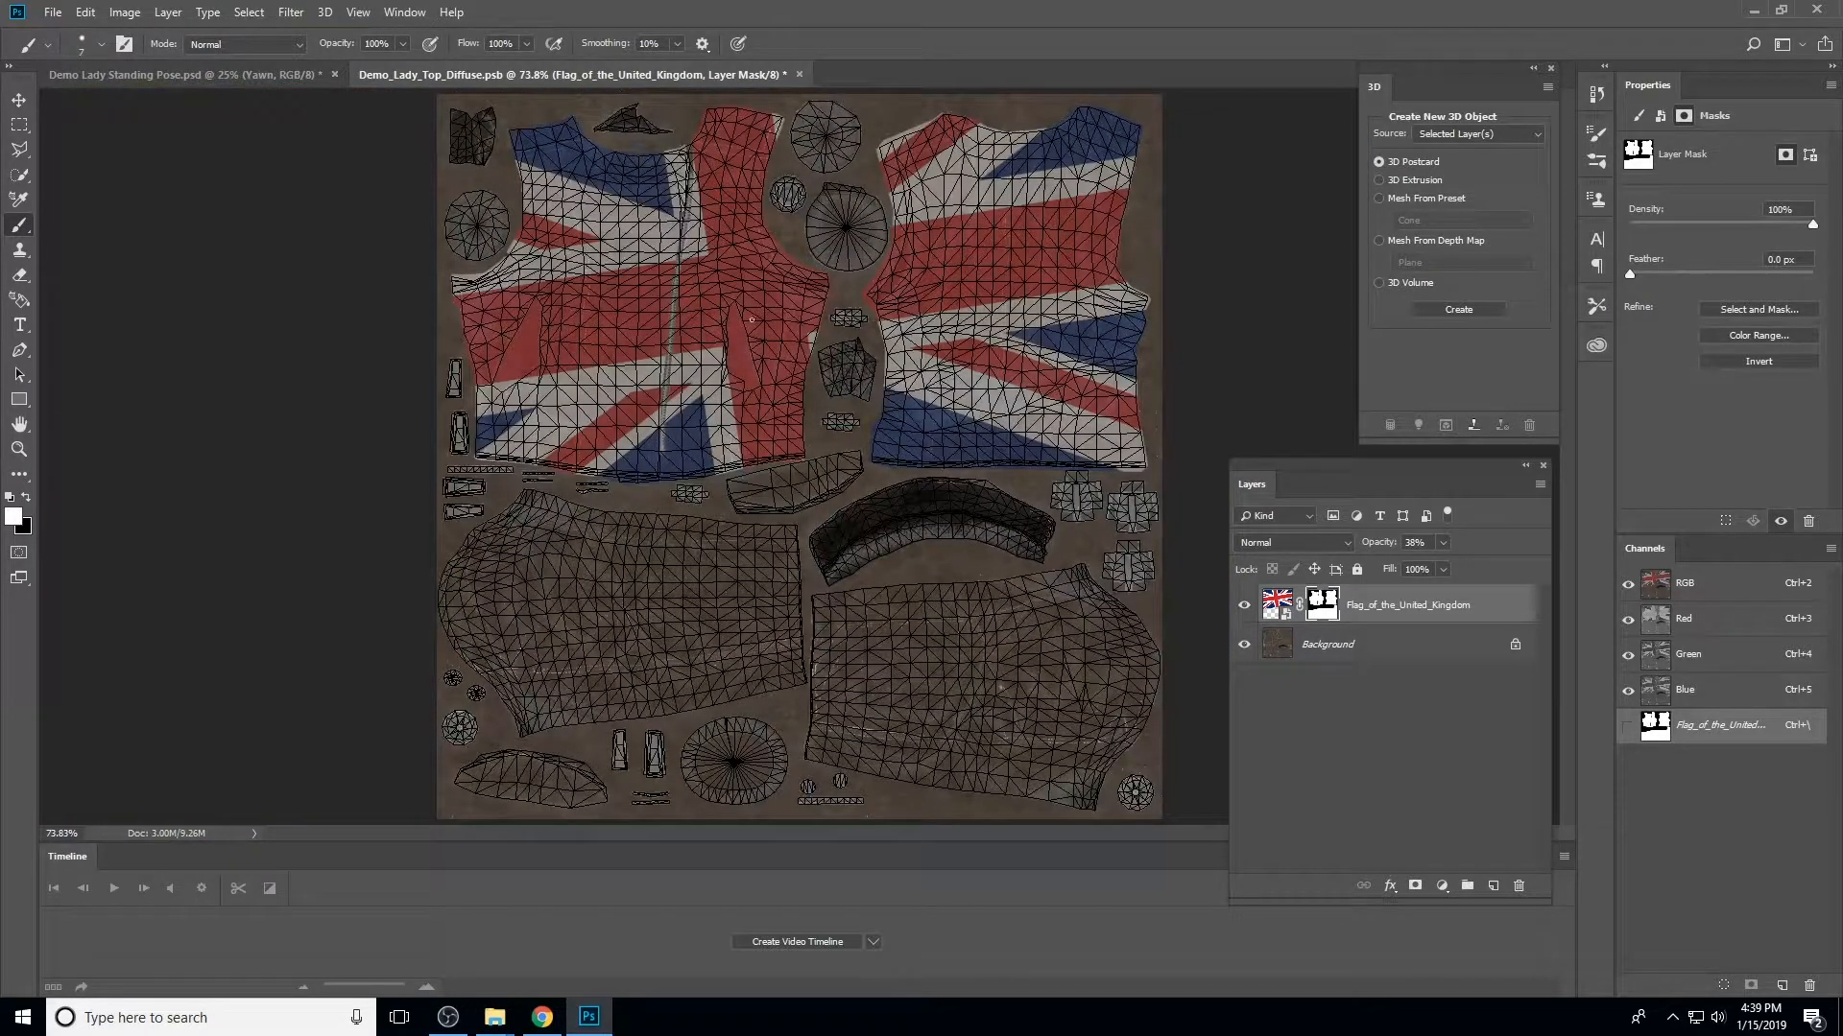
pyautogui.click(1443, 544)
pyautogui.moveTo(1432, 563); pyautogui.dragTo(1562, 574)
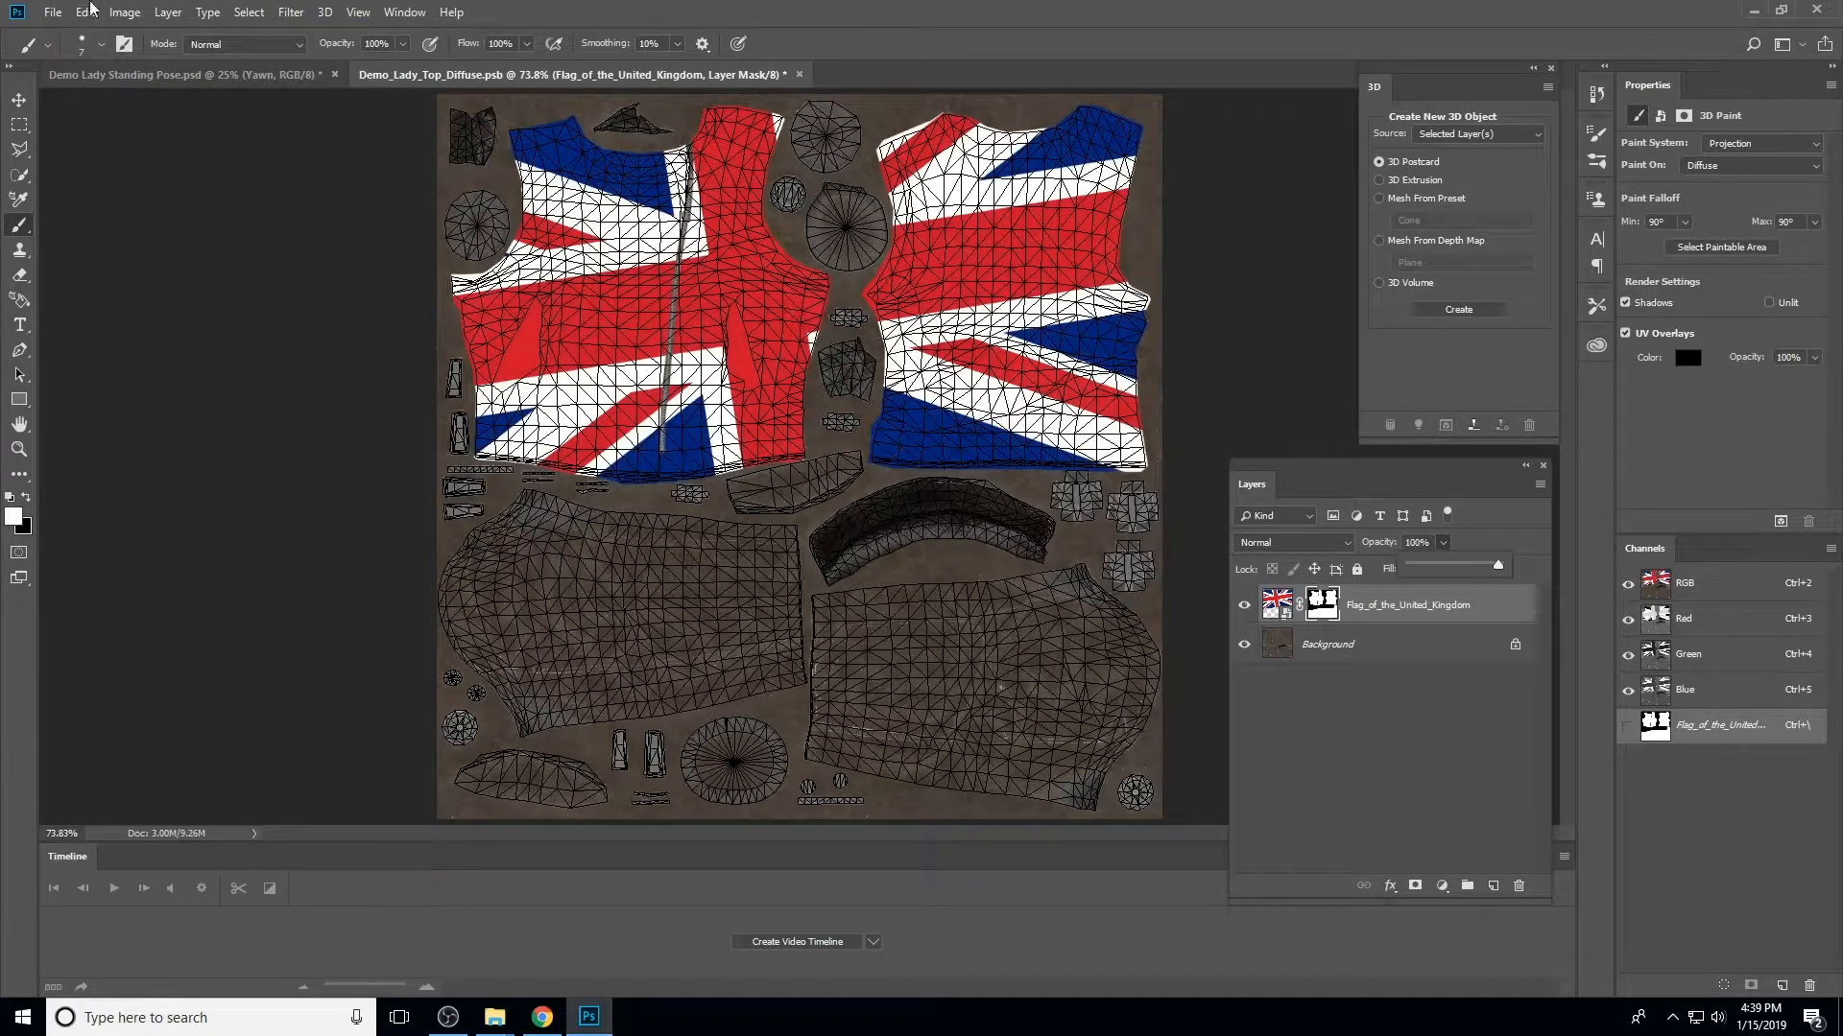
pyautogui.click(53, 12)
pyautogui.click(109, 209)
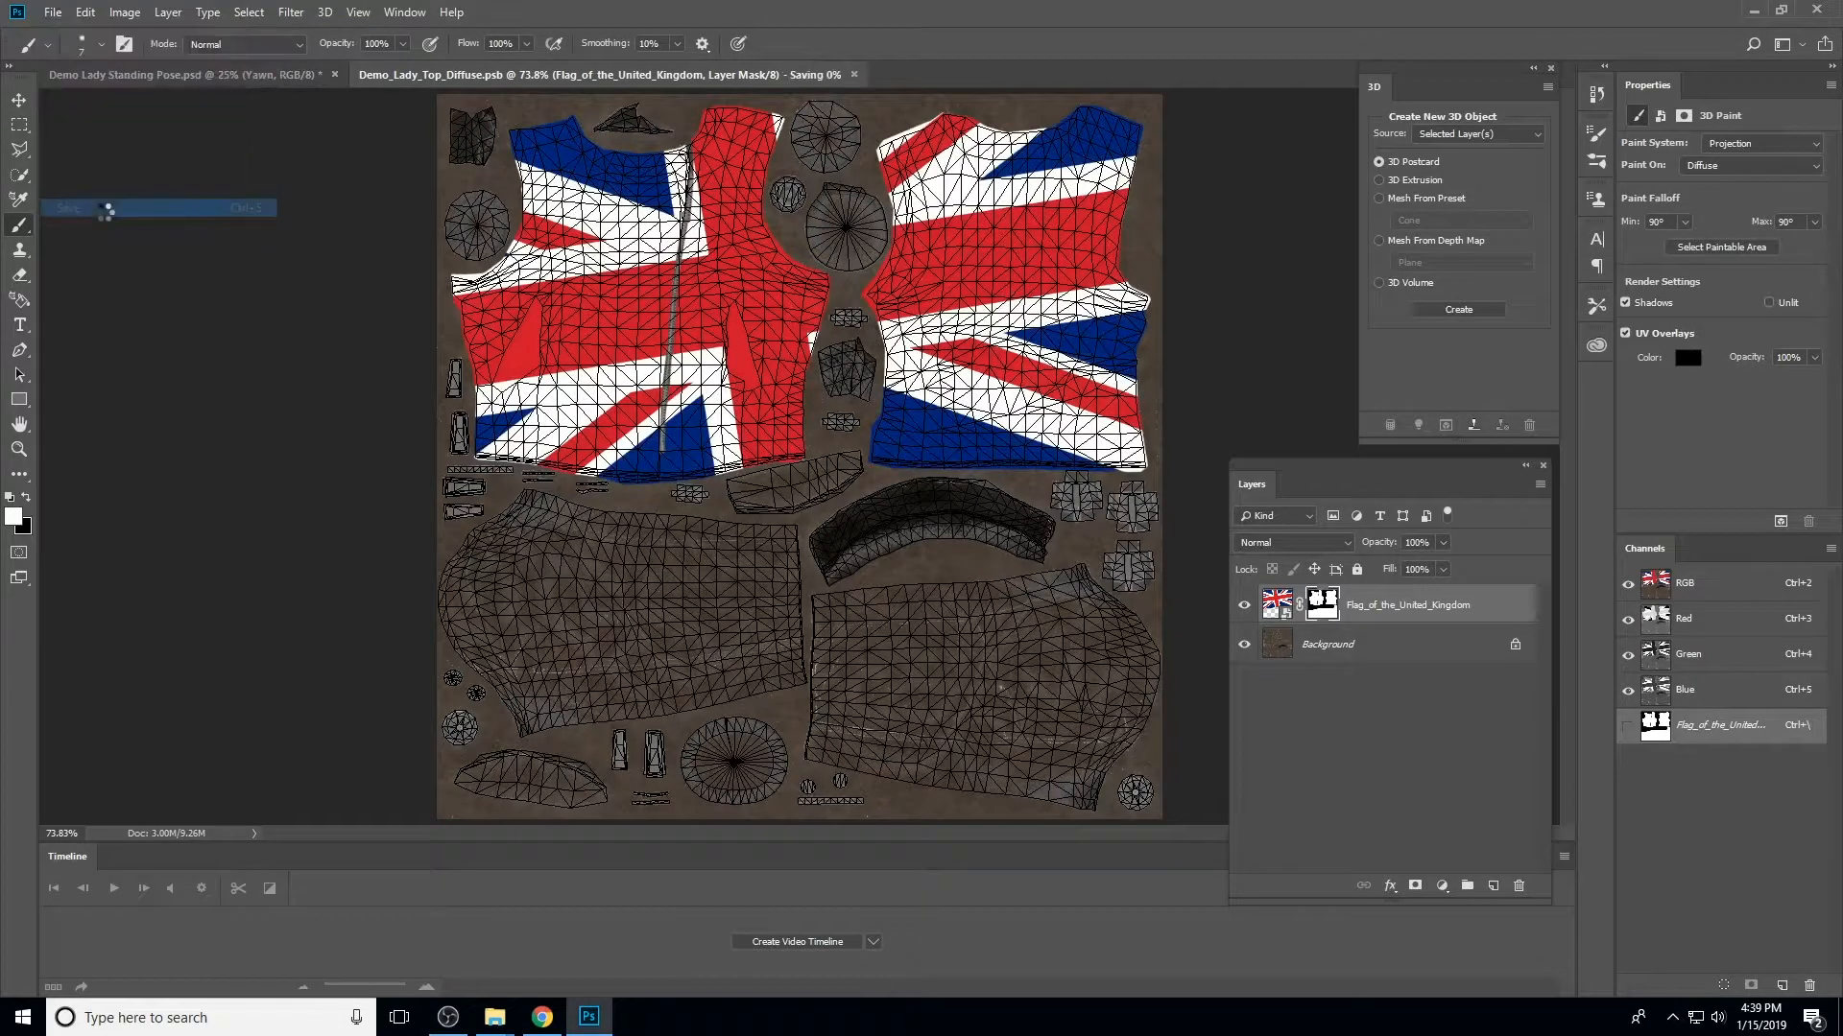
# In the standing pose document, bring the 3D camera close to the character's torso and inspect the flag and exposed zipper
pyautogui.click(210, 73)
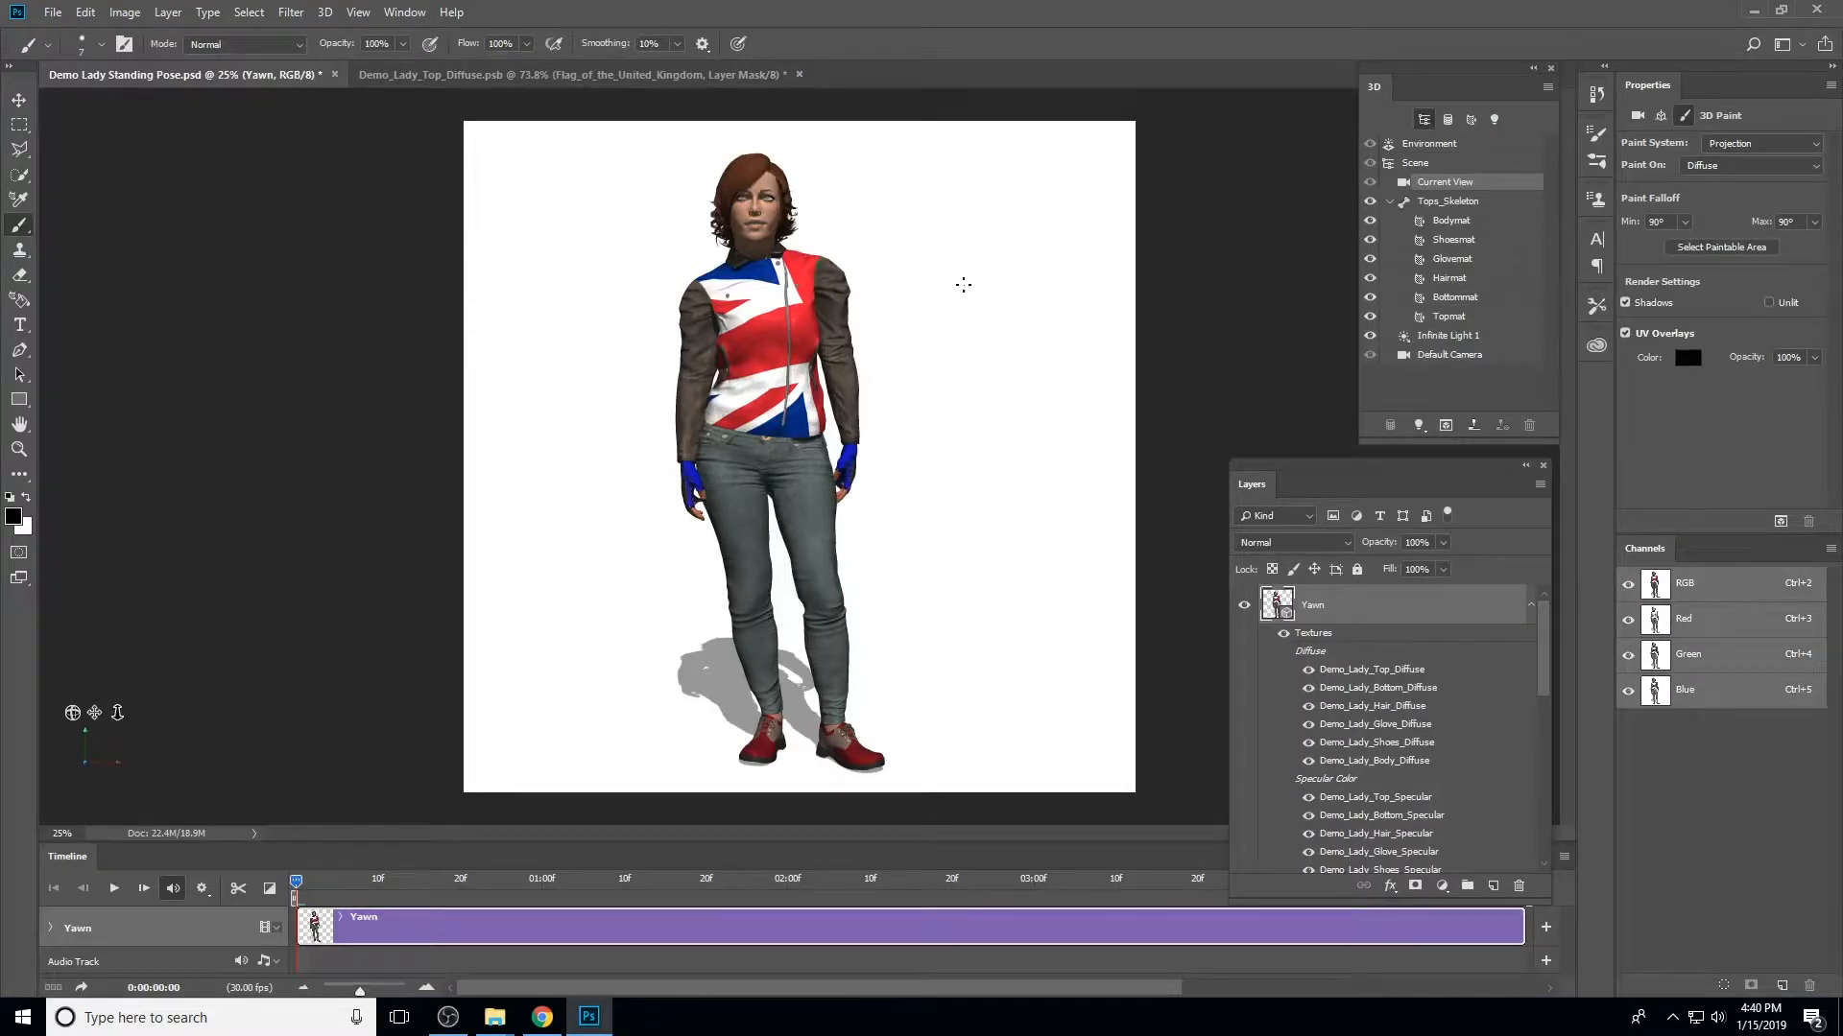
pyautogui.click(20, 104)
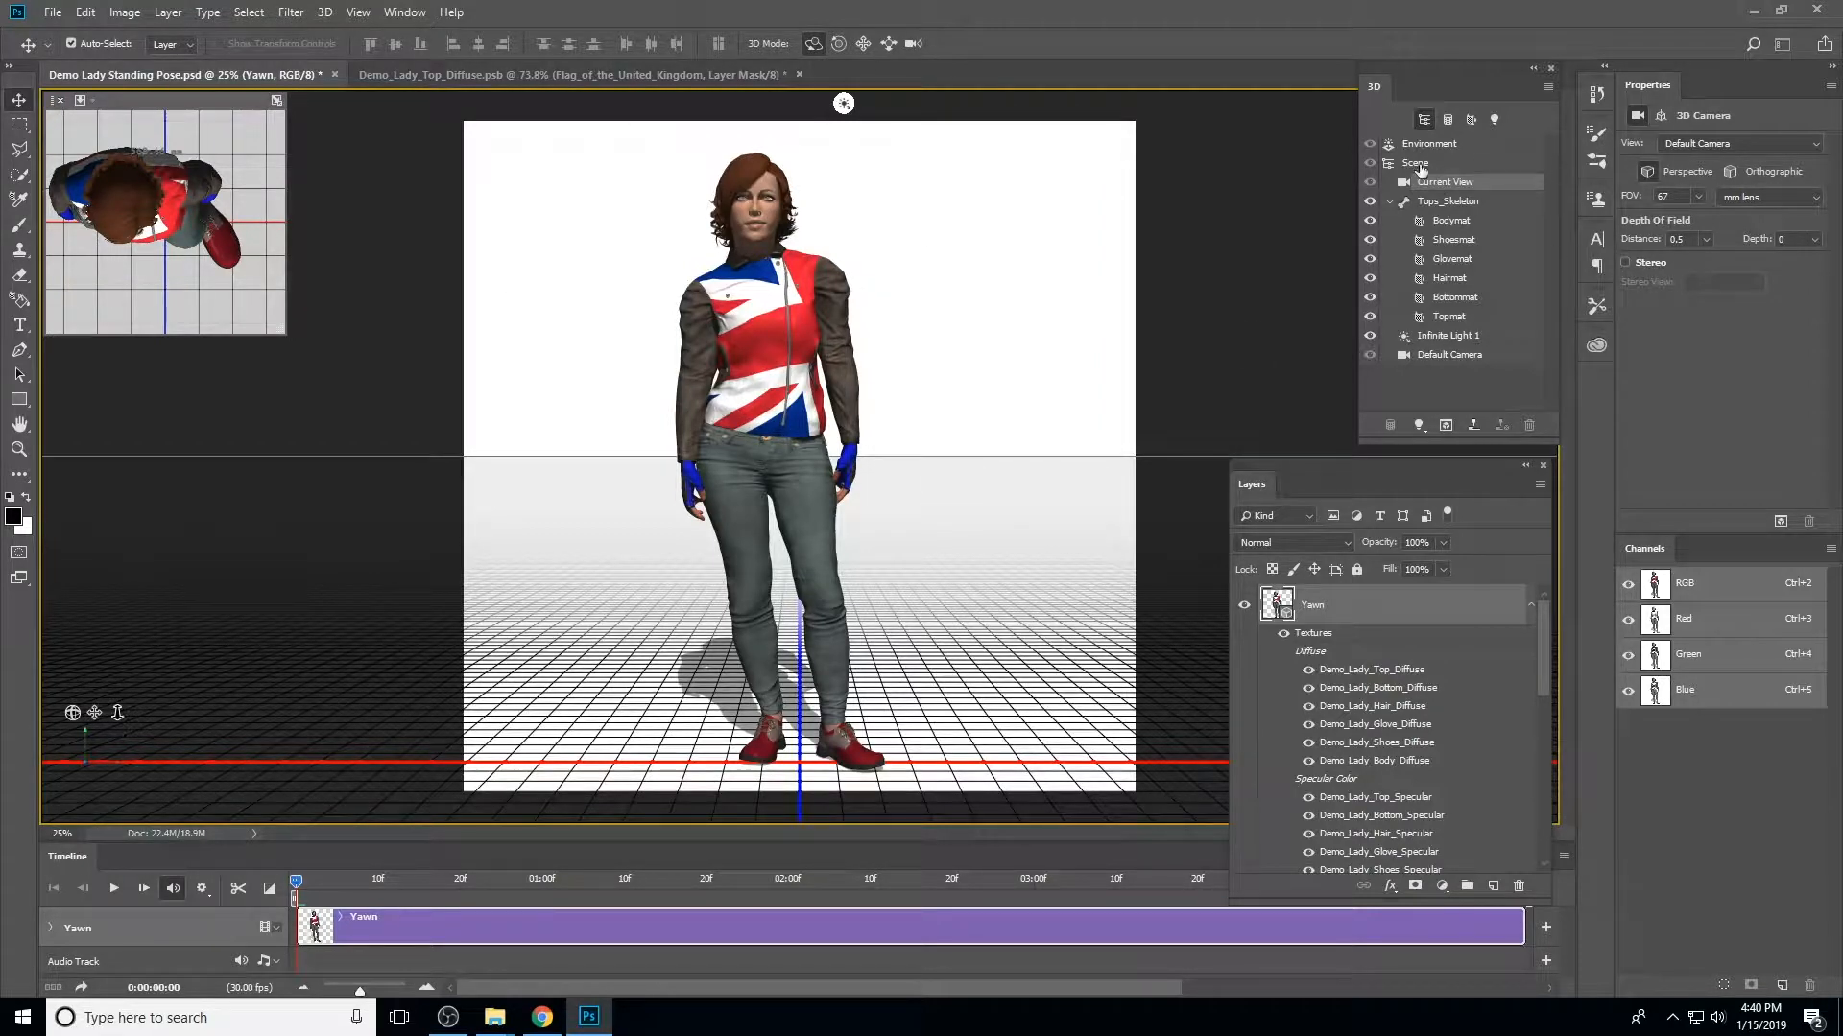
pyautogui.click(914, 44)
pyautogui.moveTo(895, 349); pyautogui.dragTo(984, 336)
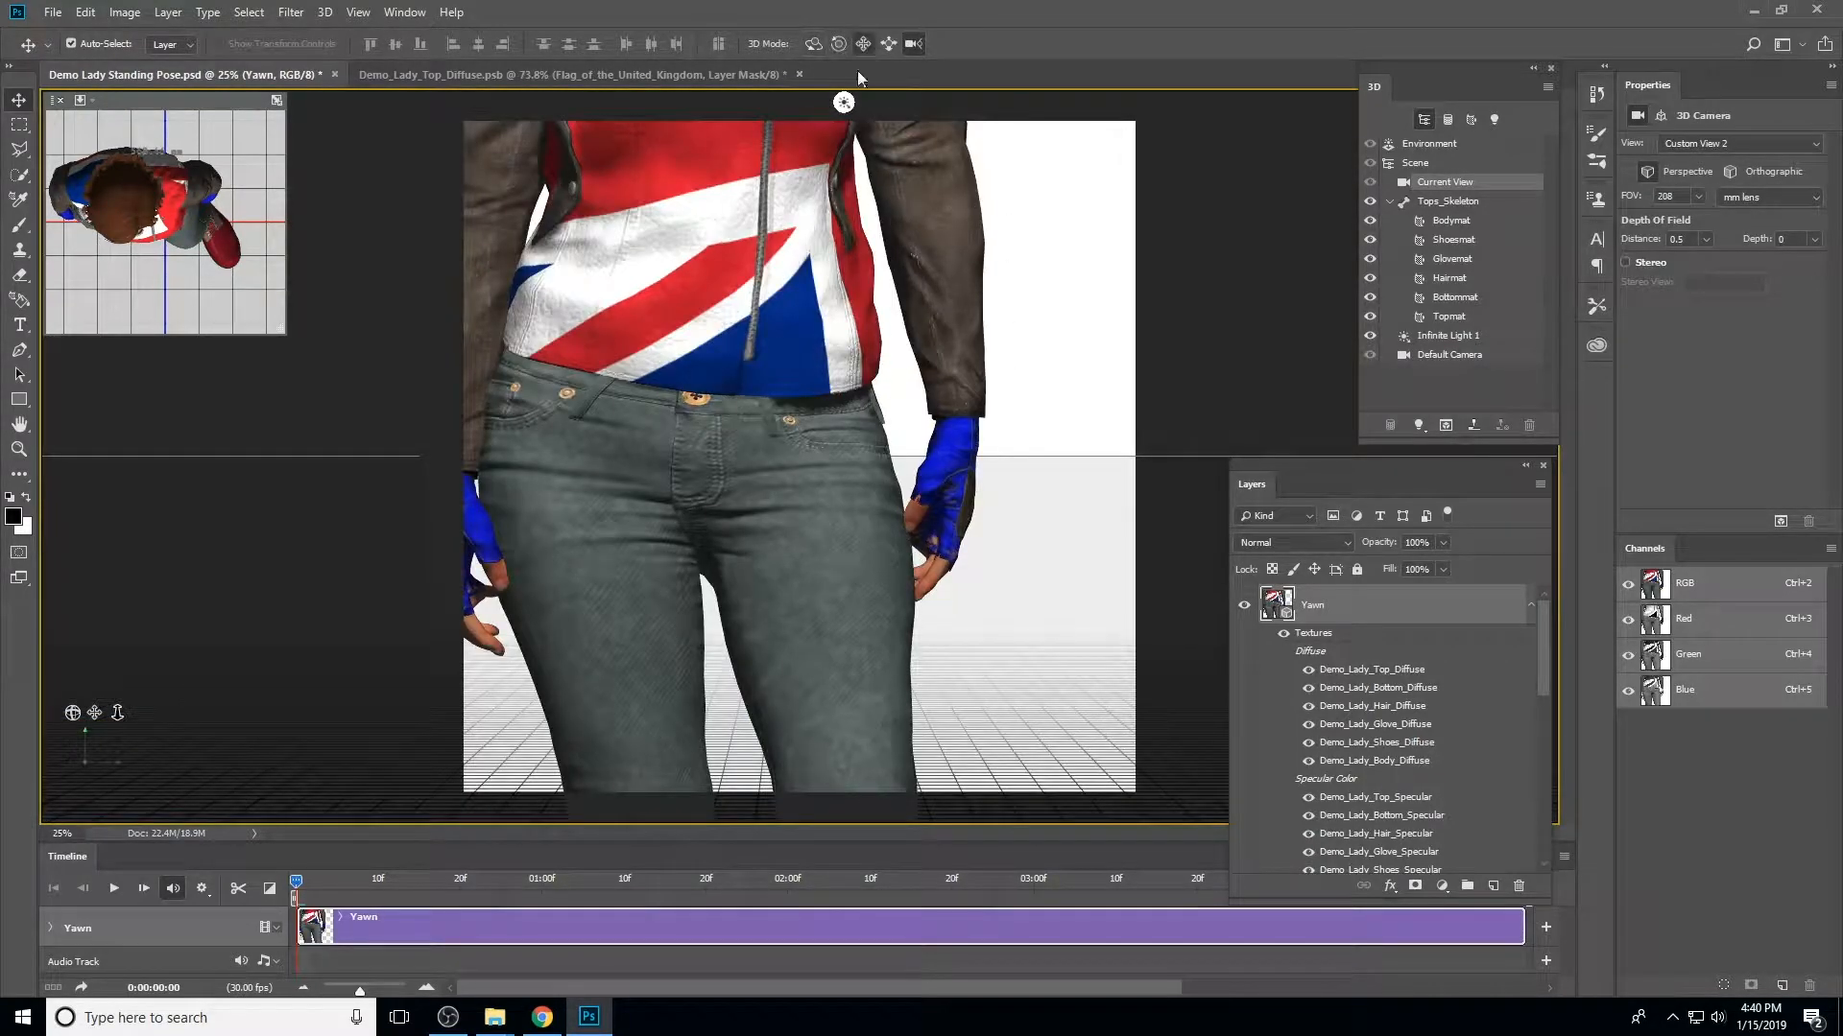
pyautogui.click(863, 44)
pyautogui.moveTo(716, 253); pyautogui.dragTo(823, 495)
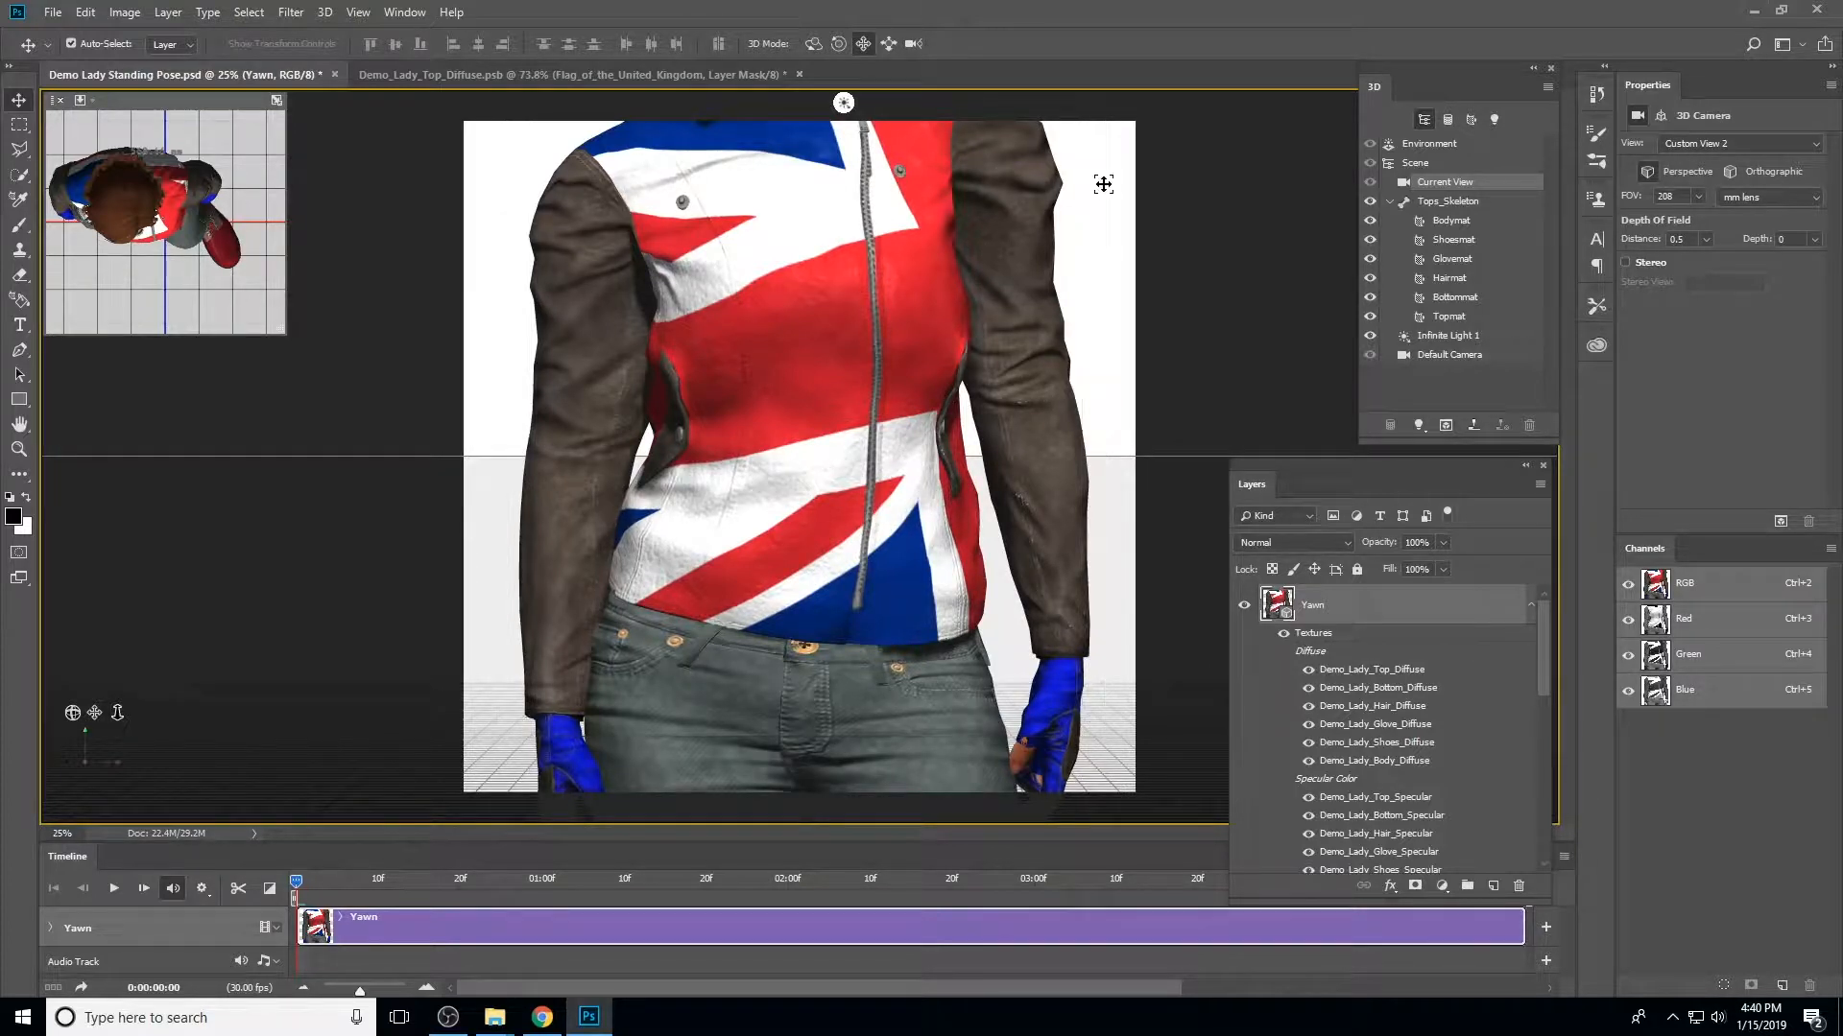
pyautogui.moveTo(1102, 180); pyautogui.dragTo(1106, 420)
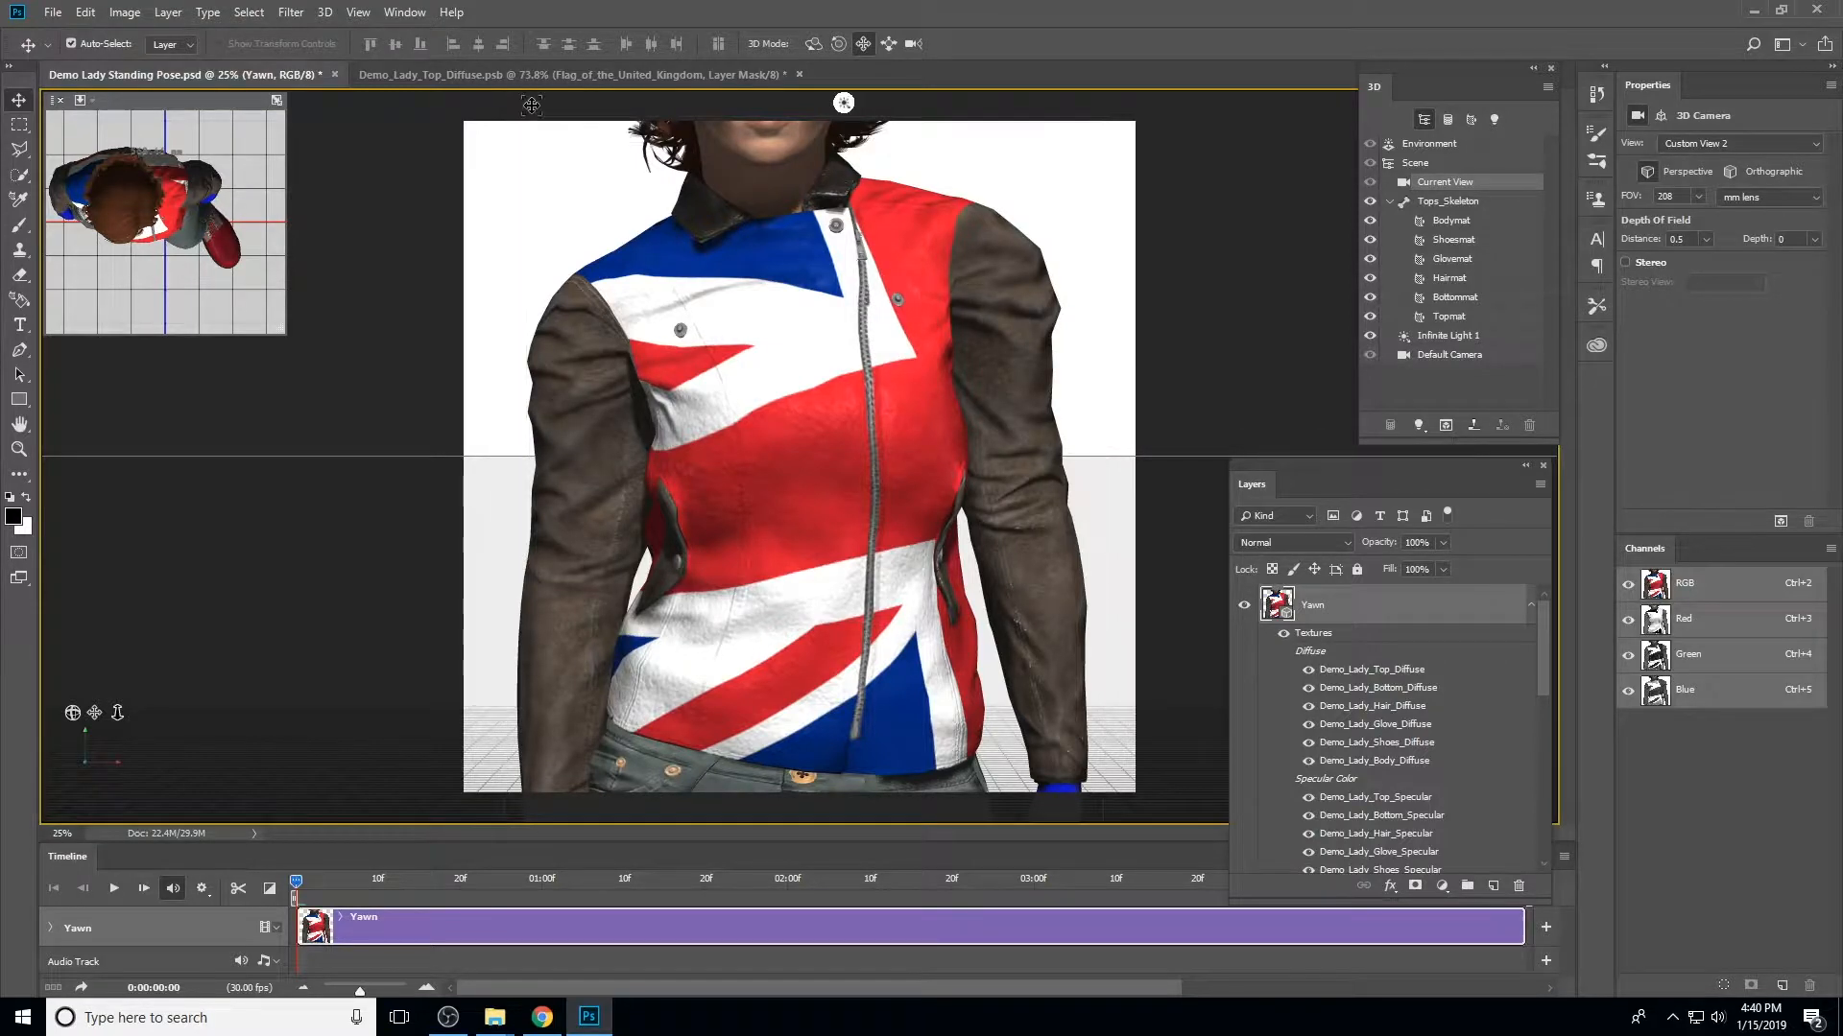
# Back in the diffuse texture, paint white on the mask to trim the too-wide gap along the upper zipper's edge
pyautogui.hotkey('ctrl', 'Tab')
pyautogui.keyDown('ctrl'); pyautogui.moveTo(739, 278); pyautogui.dragTo(835, 327); pyautogui.keyUp('ctrl')
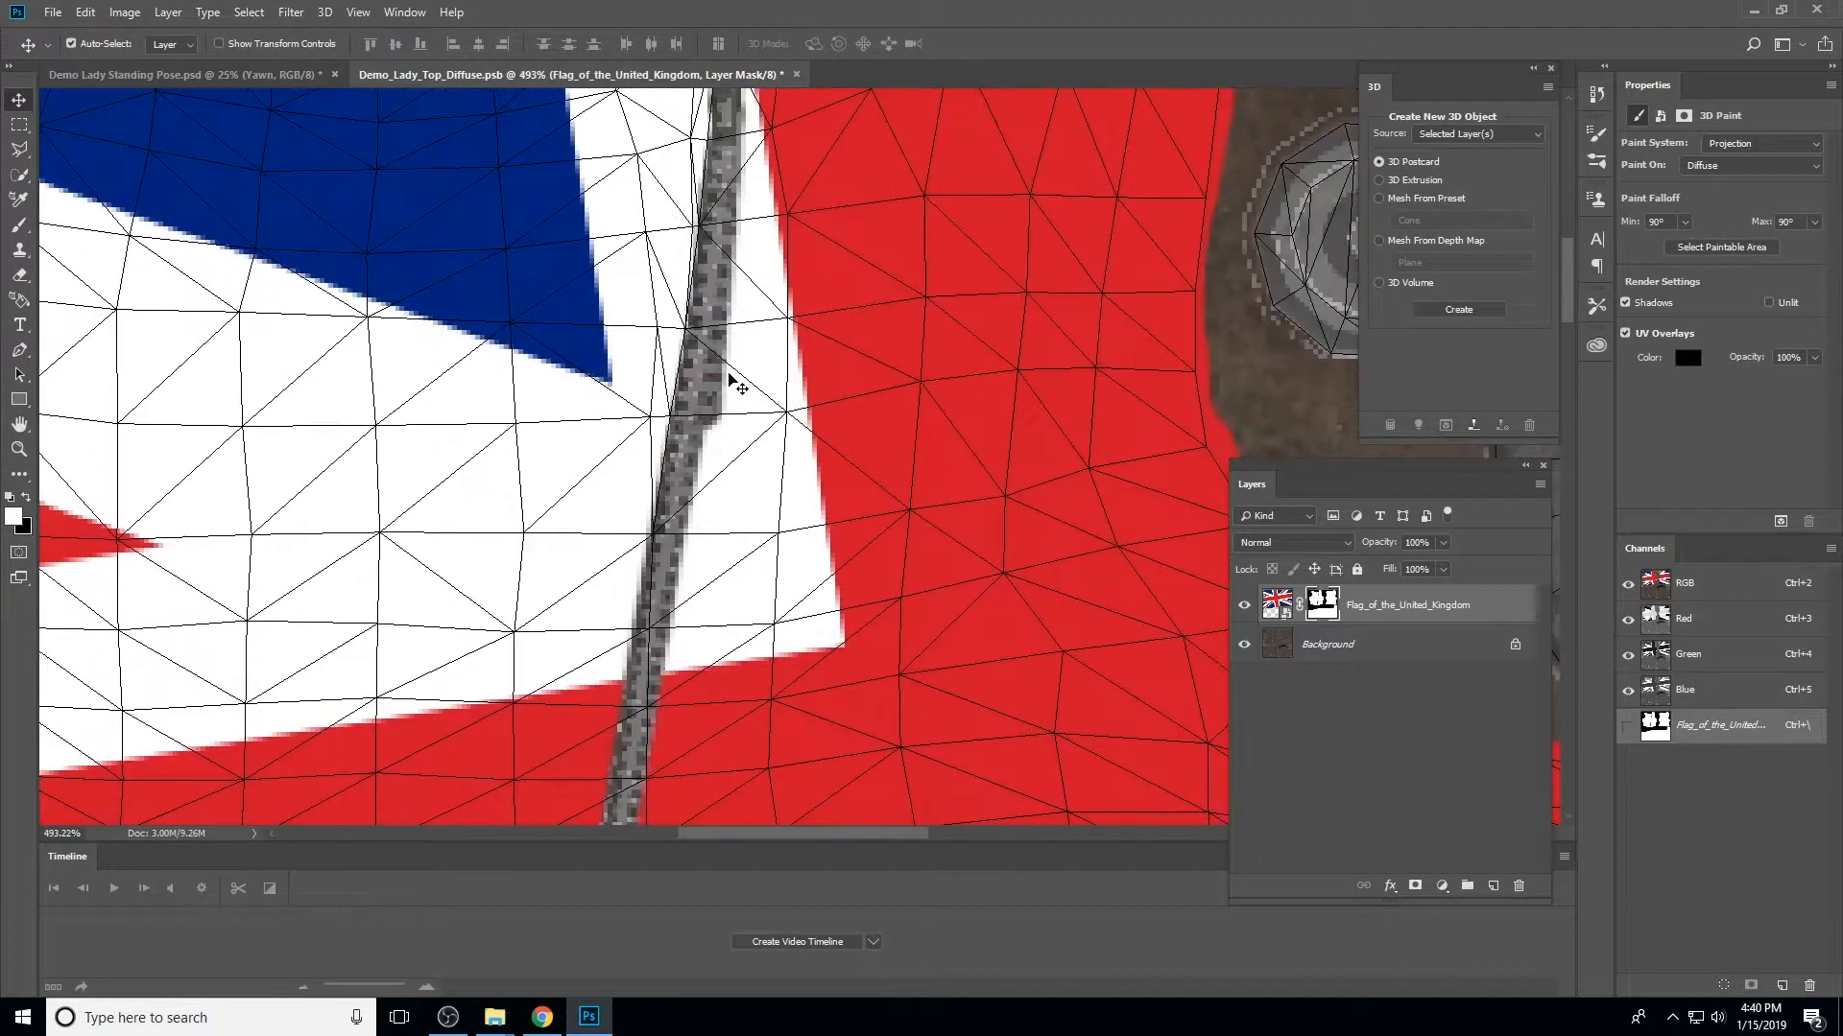
pyautogui.press('b')
pyautogui.moveTo(722, 428)
pyautogui.mouseDown()
pyautogui.moveTo(755, 238)
pyautogui.moveTo(860, 458)
pyautogui.mouseUp()
pyautogui.moveTo(736, 480)
pyautogui.mouseDown()
pyautogui.moveTo(723, 521)
pyautogui.moveTo(769, 369)
pyautogui.moveTo(823, 302)
pyautogui.moveTo(827, 174)
pyautogui.mouseUp()
pyautogui.press('x')
pyautogui.scroll(-10, 827, 174)
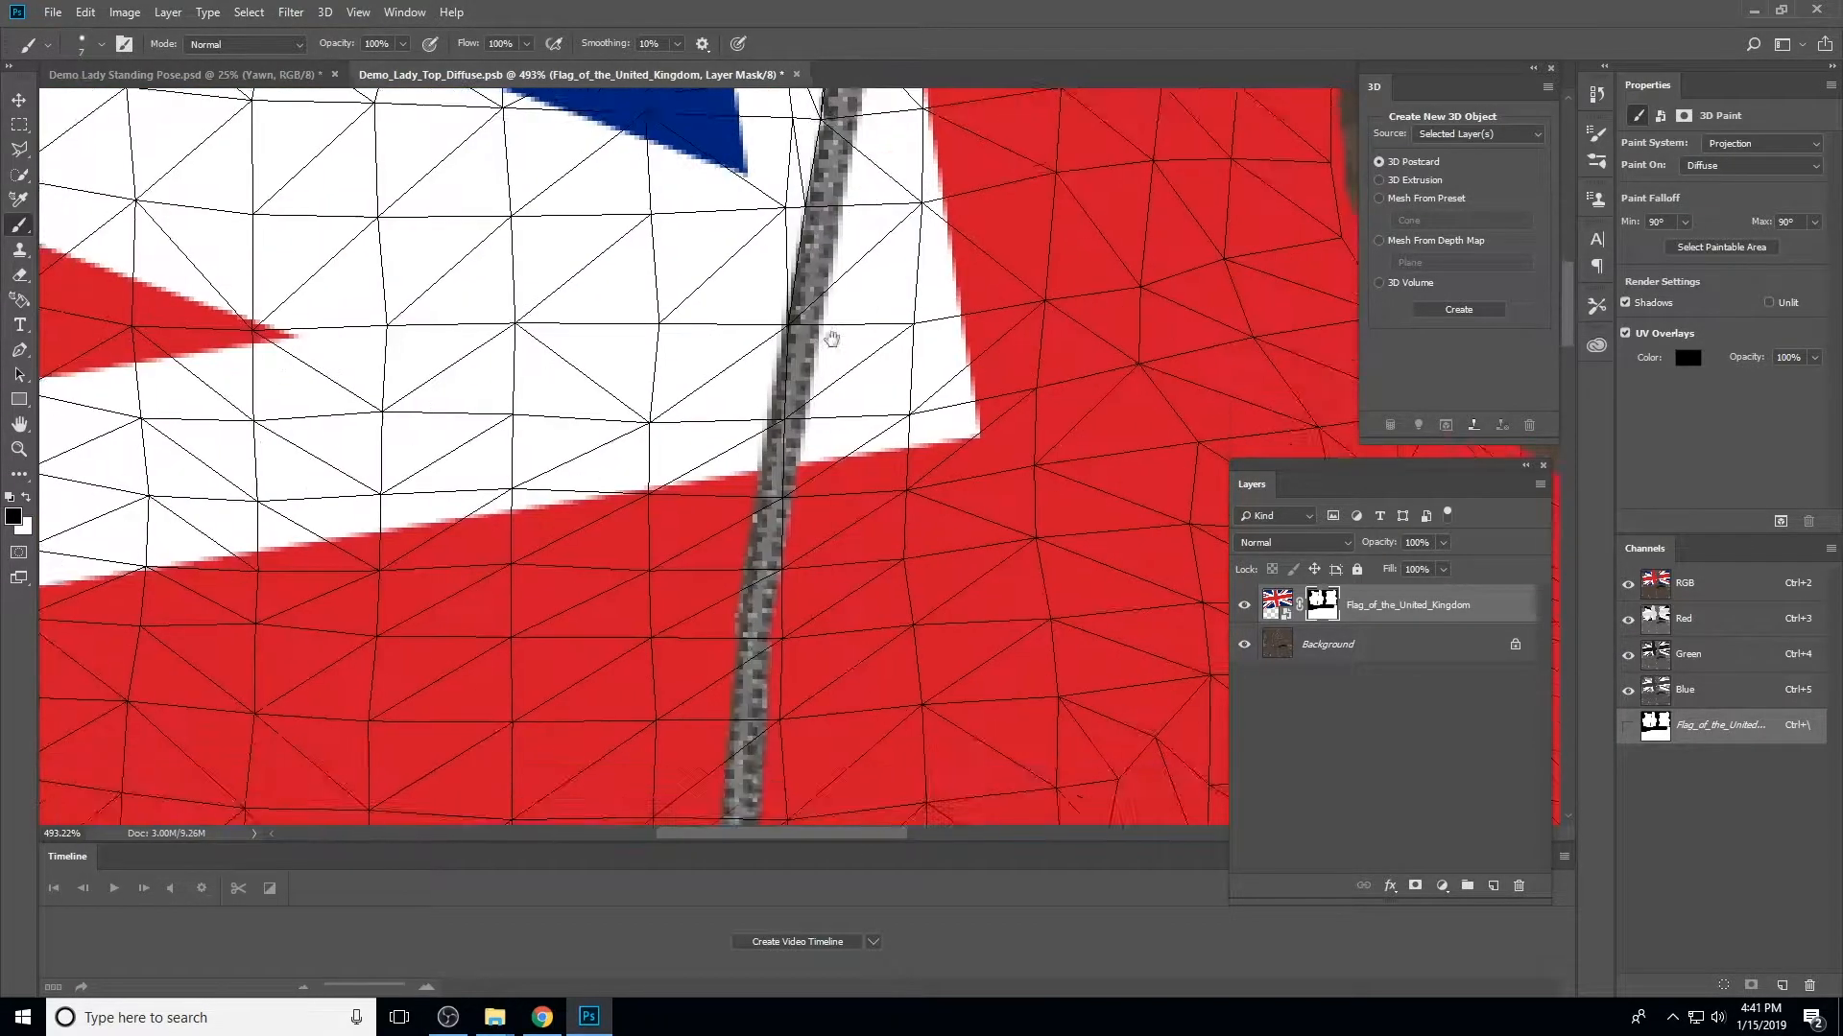
pyautogui.hscroll(3, 946, 206)
pyautogui.scroll(3, 884, 588)
# Save the retouched texture, check the zipper edge on the 3D character, and return to the texture document
pyautogui.hotkey('ctrl', '0')
pyautogui.click(52, 11)
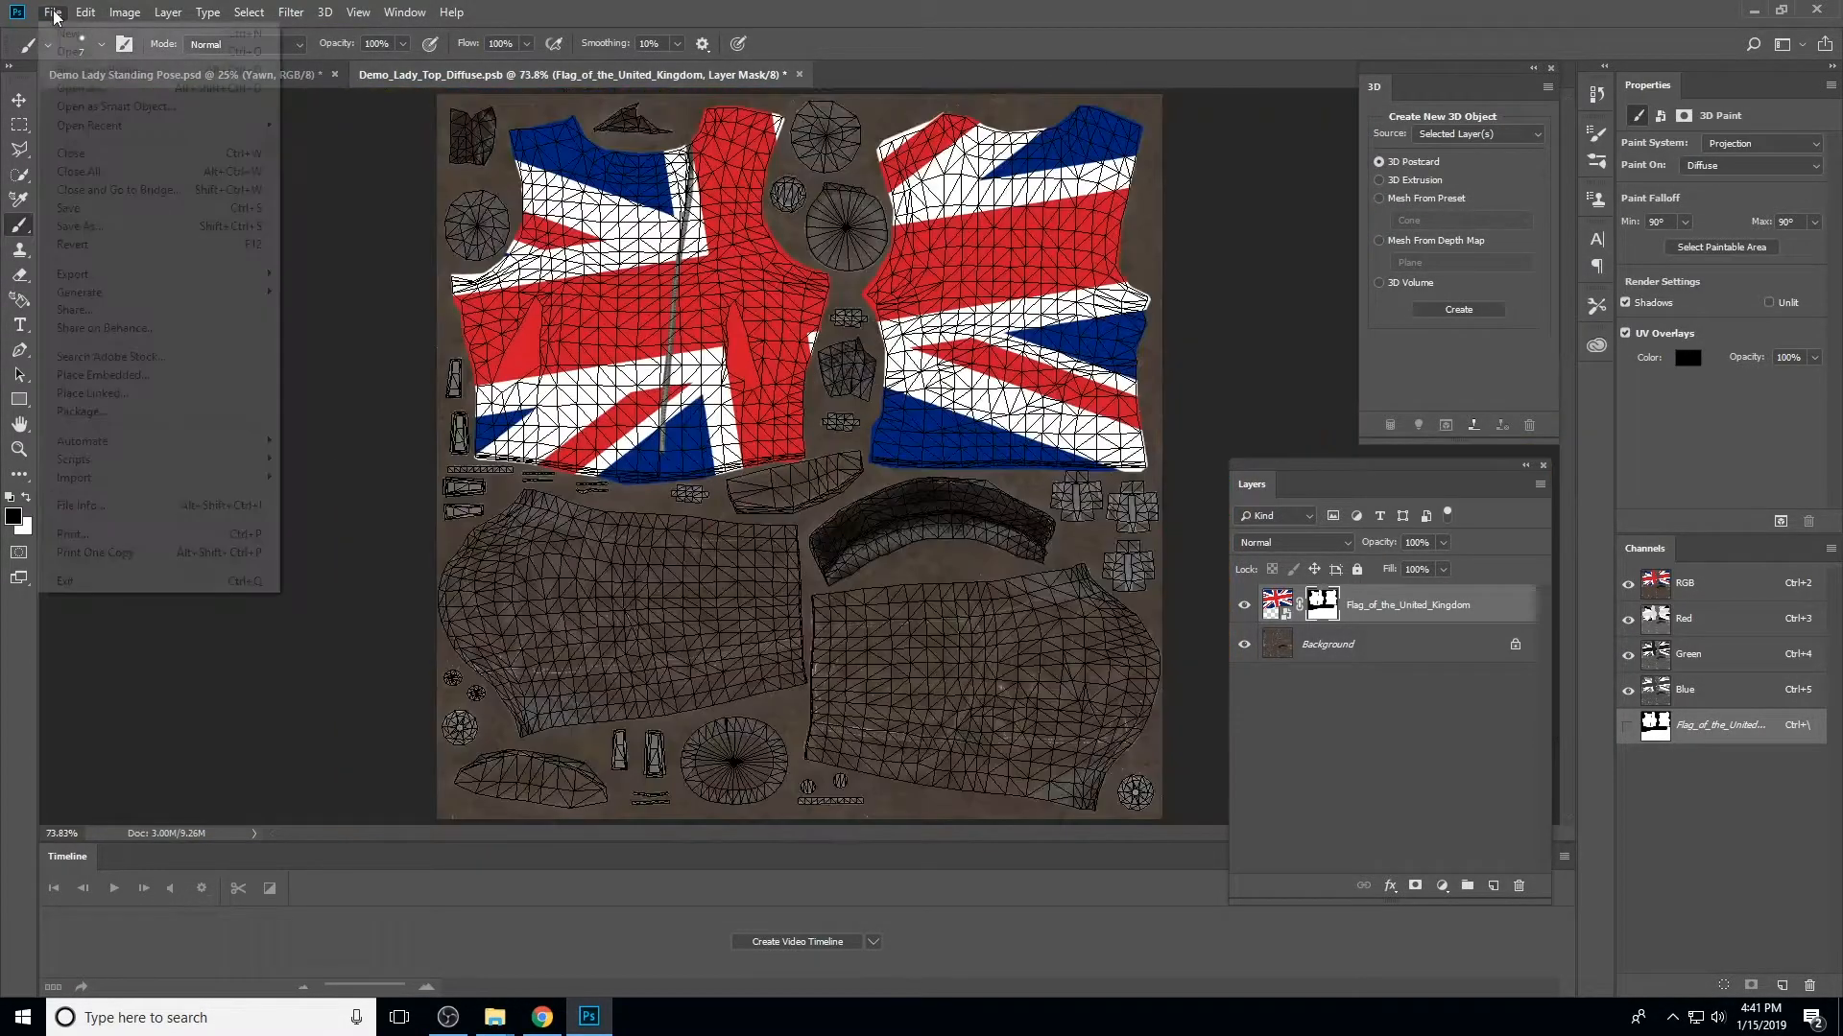
pyautogui.click(81, 244)
pyautogui.click(182, 74)
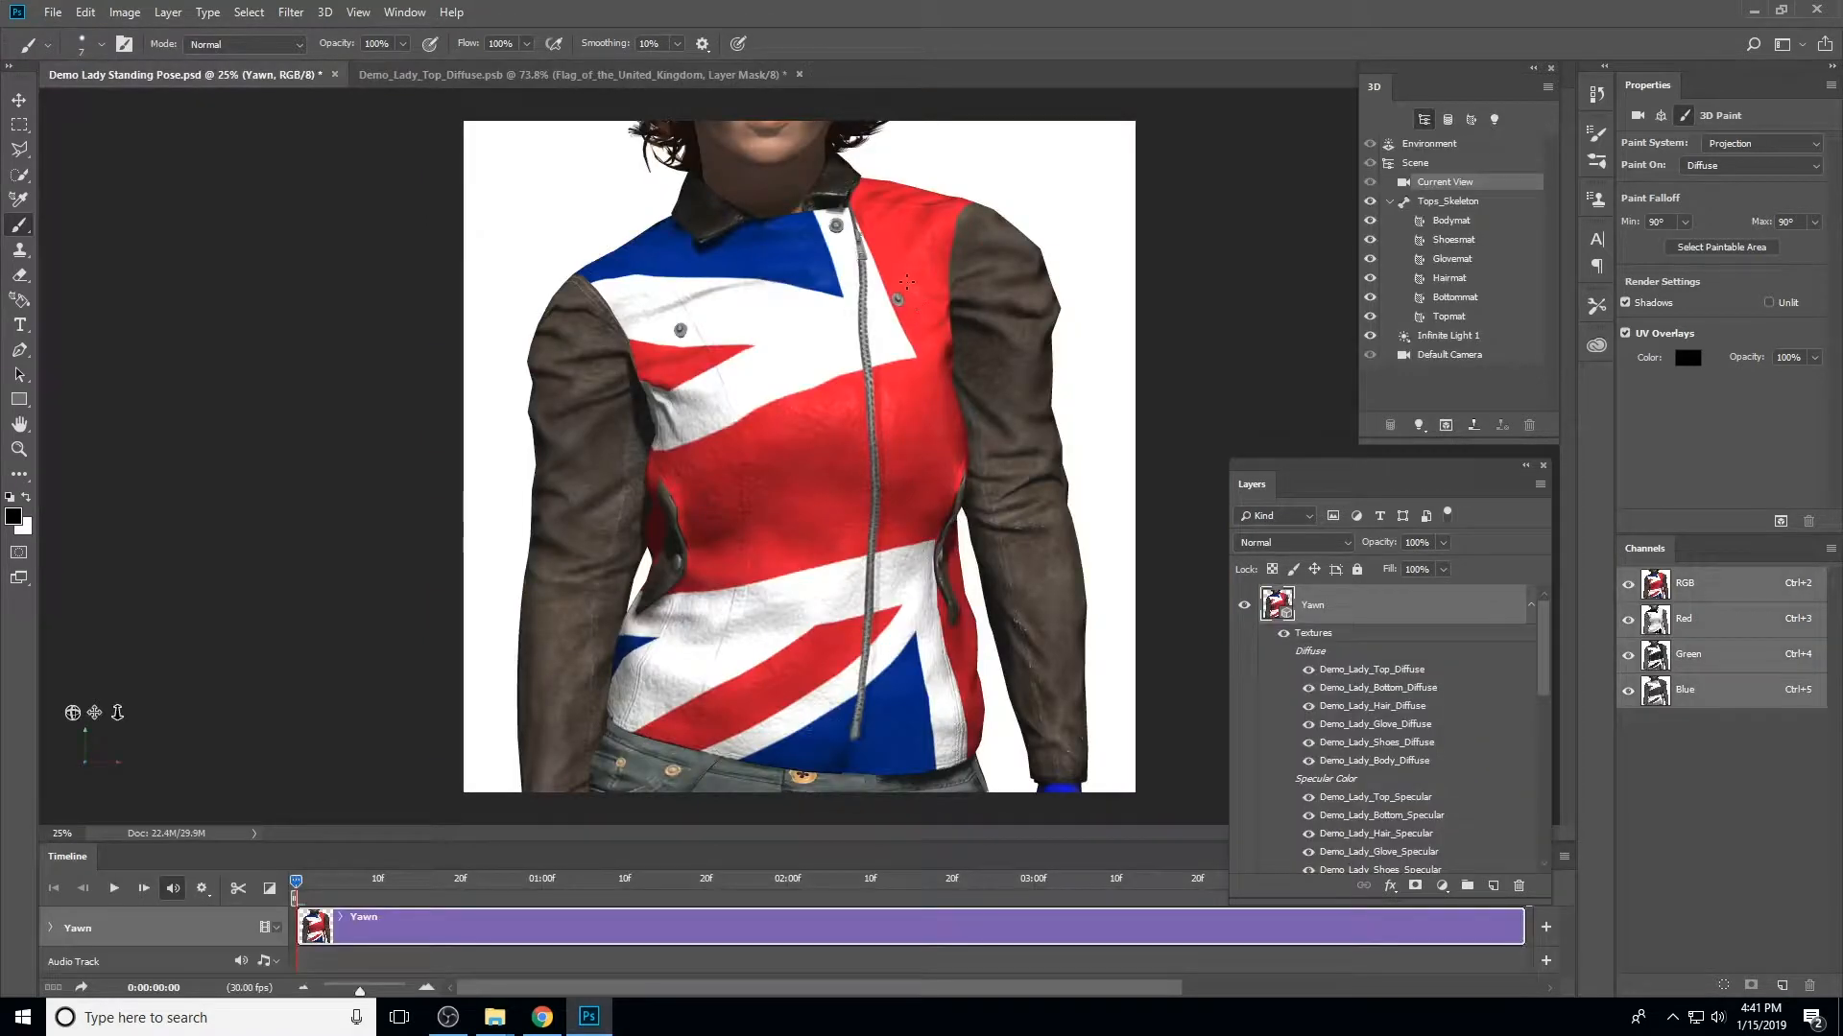
pyautogui.click(566, 74)
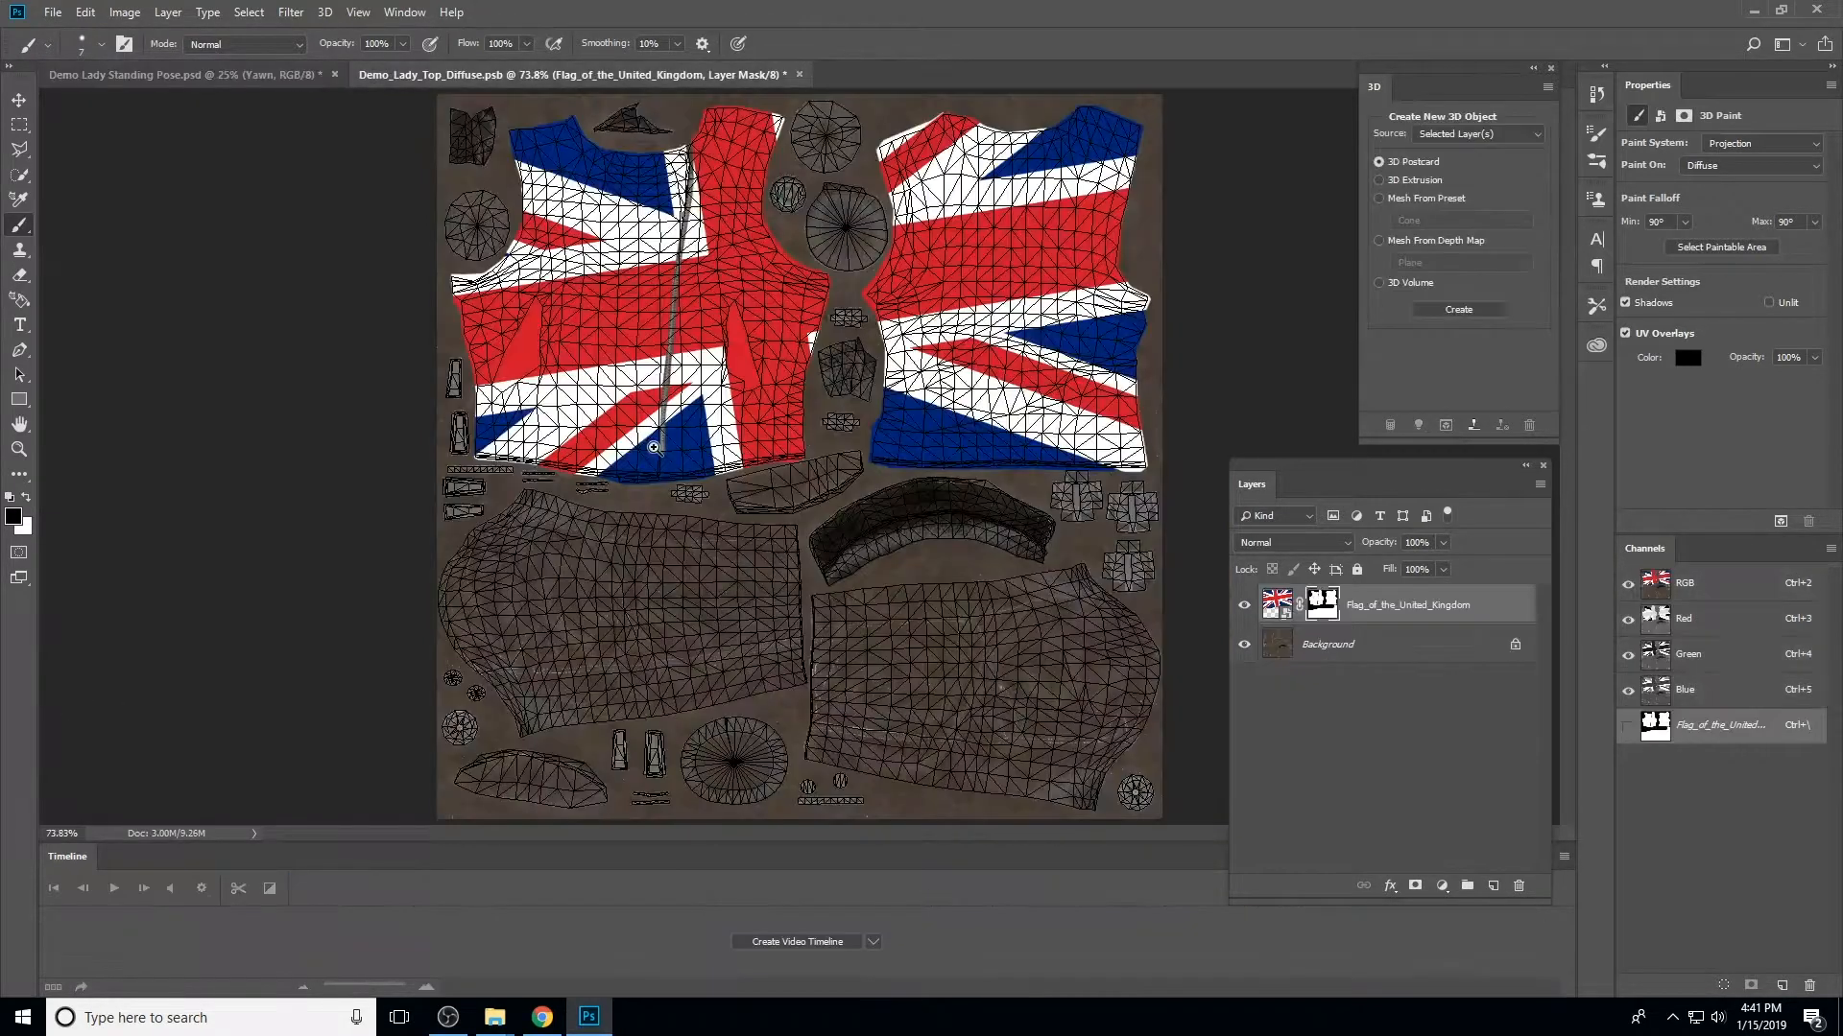
# Touch up the flag layer's mask just below the zipper's lower end and save the top's diffuse texture
pyautogui.scroll(5, 772, 494)
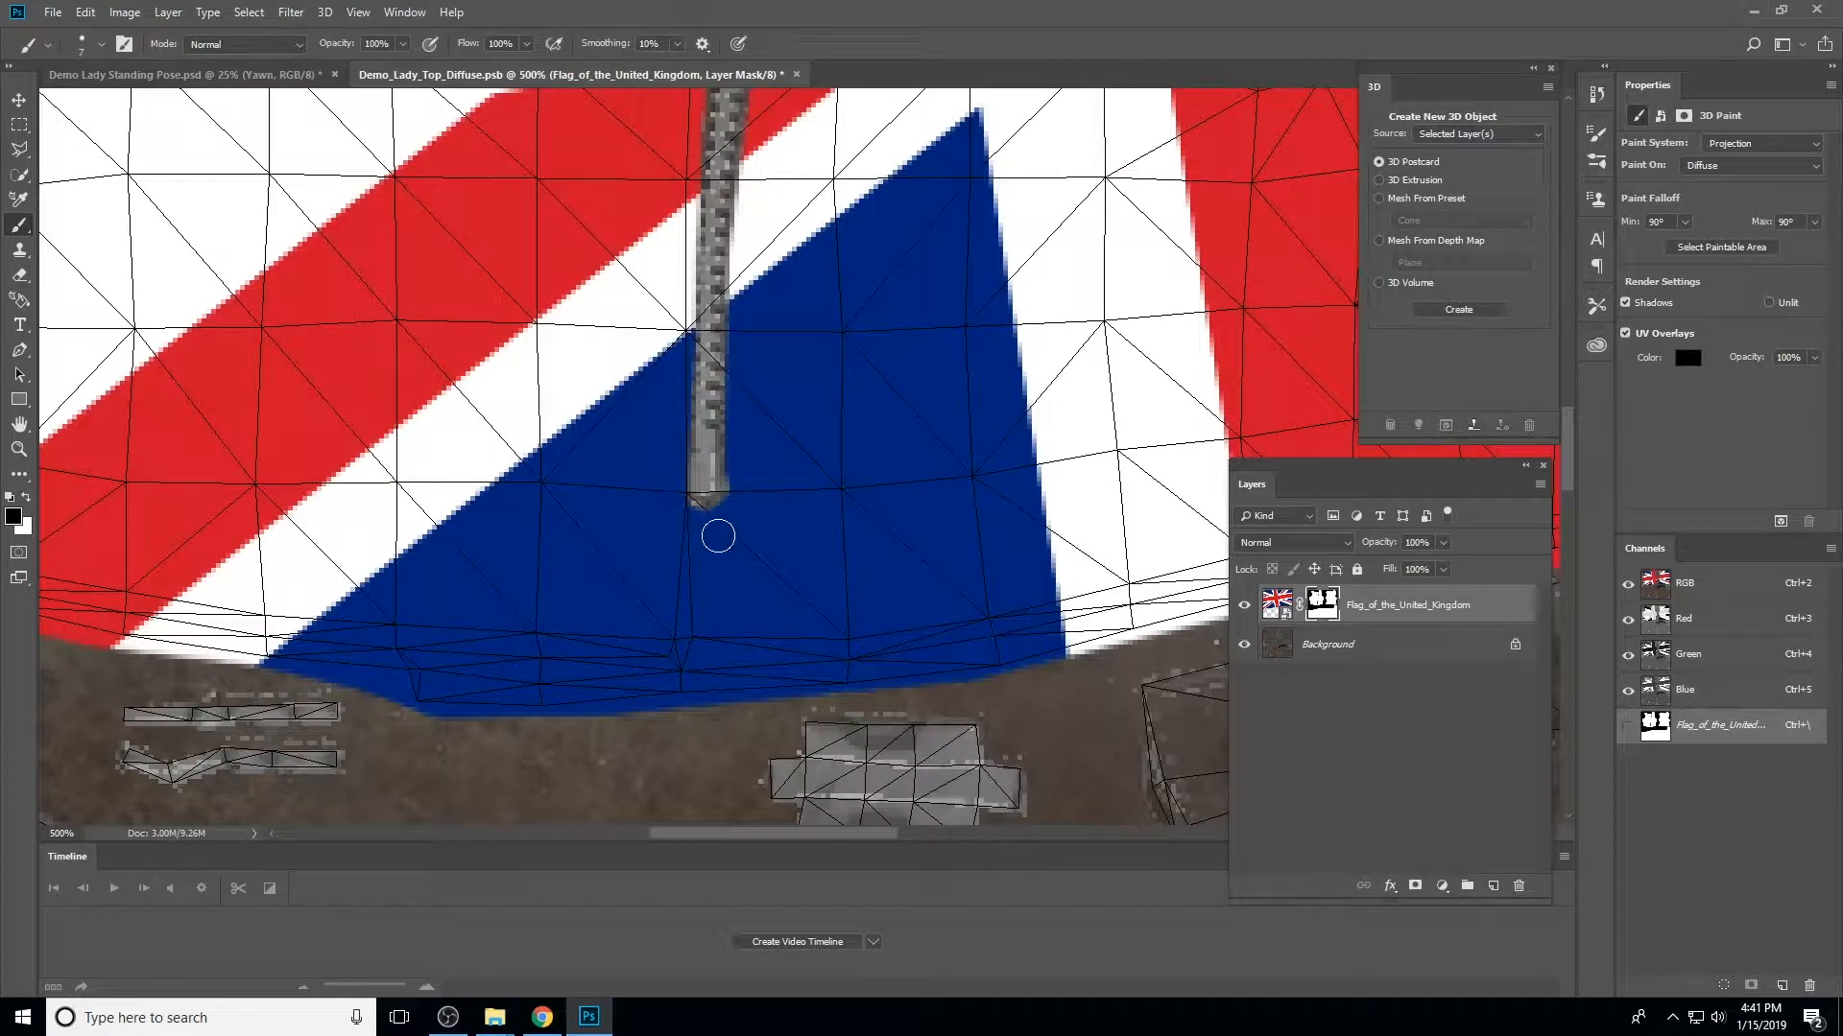
pyautogui.moveTo(716, 531)
pyautogui.mouseDown()
pyautogui.moveTo(670, 509)
pyautogui.moveTo(748, 491)
pyautogui.moveTo(729, 538)
pyautogui.moveTo(643, 516)
pyautogui.moveTo(669, 483)
pyautogui.moveTo(673, 538)
pyautogui.moveTo(790, 482)
pyautogui.mouseUp()
pyautogui.press('x')
pyautogui.press('v')
pyautogui.hotkey('ctrl', '0')
pyautogui.click(53, 13)
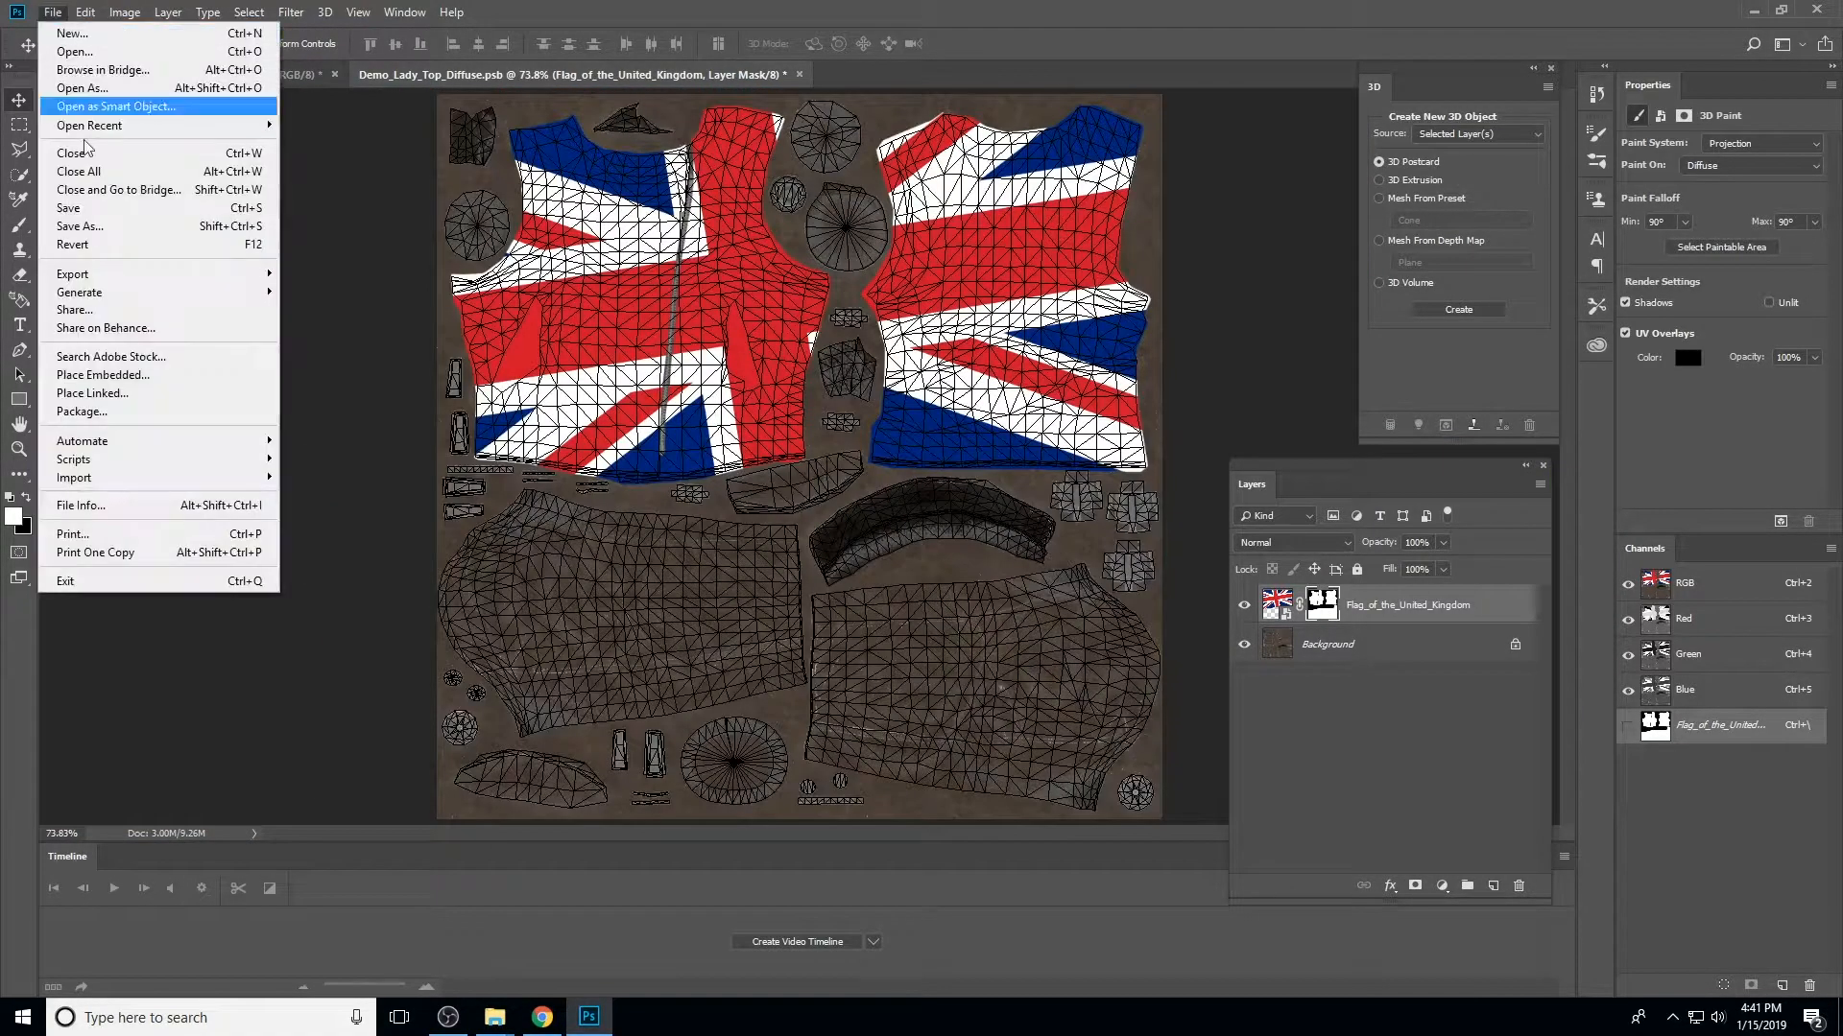
pyautogui.click(79, 207)
# In the standing pose document, orbit the camera around the torso to inspect the zipper, and return to the Default Camera
pyautogui.click(216, 75)
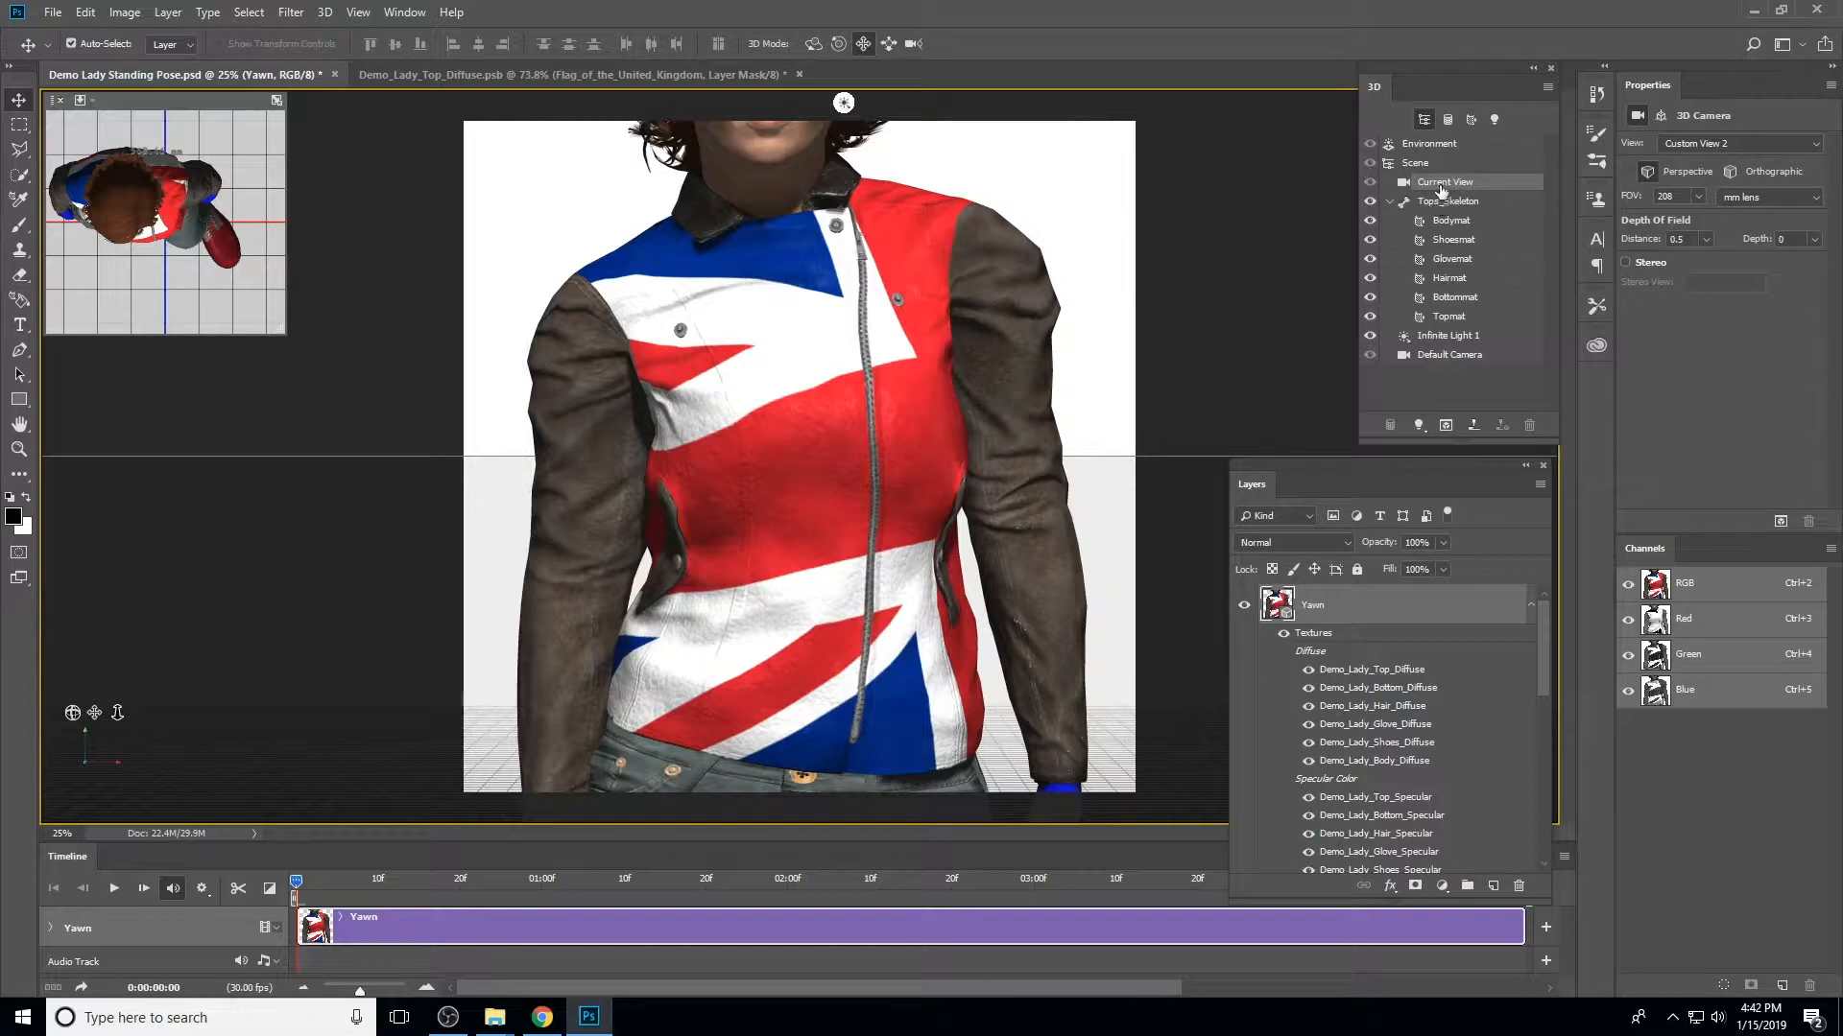
pyautogui.click(812, 43)
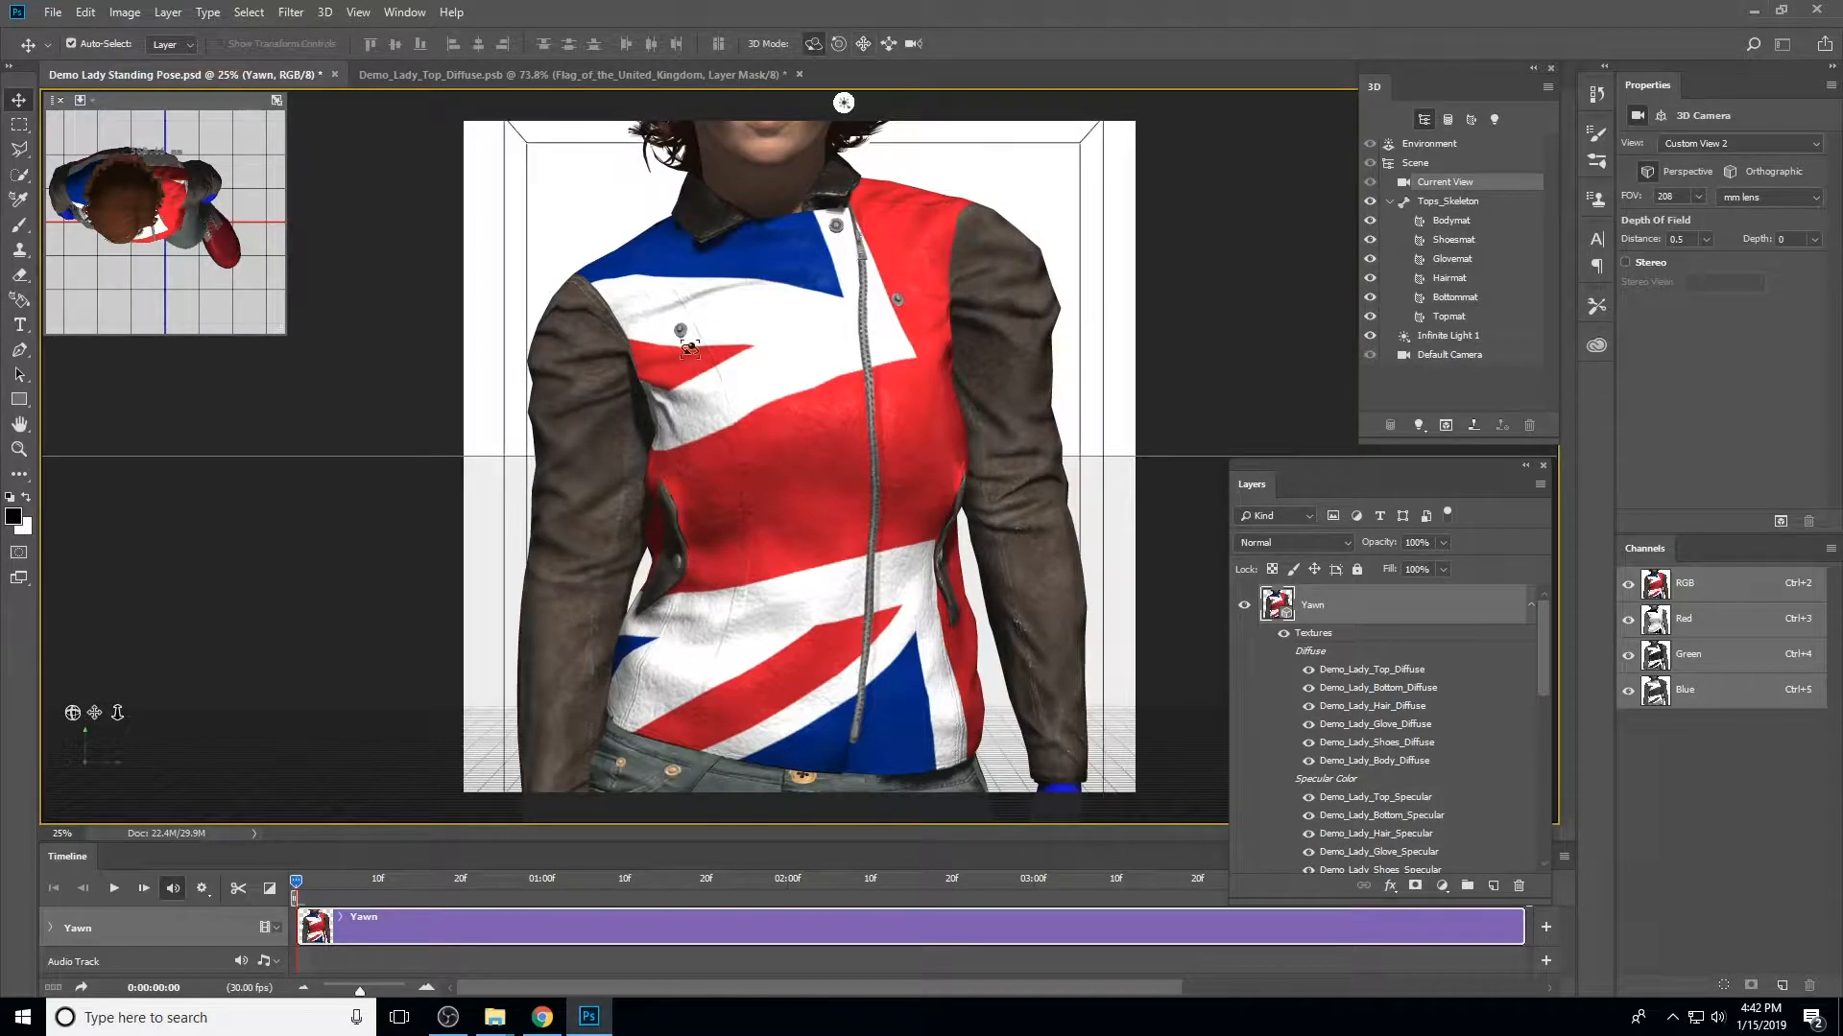
pyautogui.moveTo(631, 406)
pyautogui.mouseDown()
pyautogui.moveTo(1227, 410)
pyautogui.moveTo(632, 428)
pyautogui.mouseUp()
pyautogui.click(1449, 355)
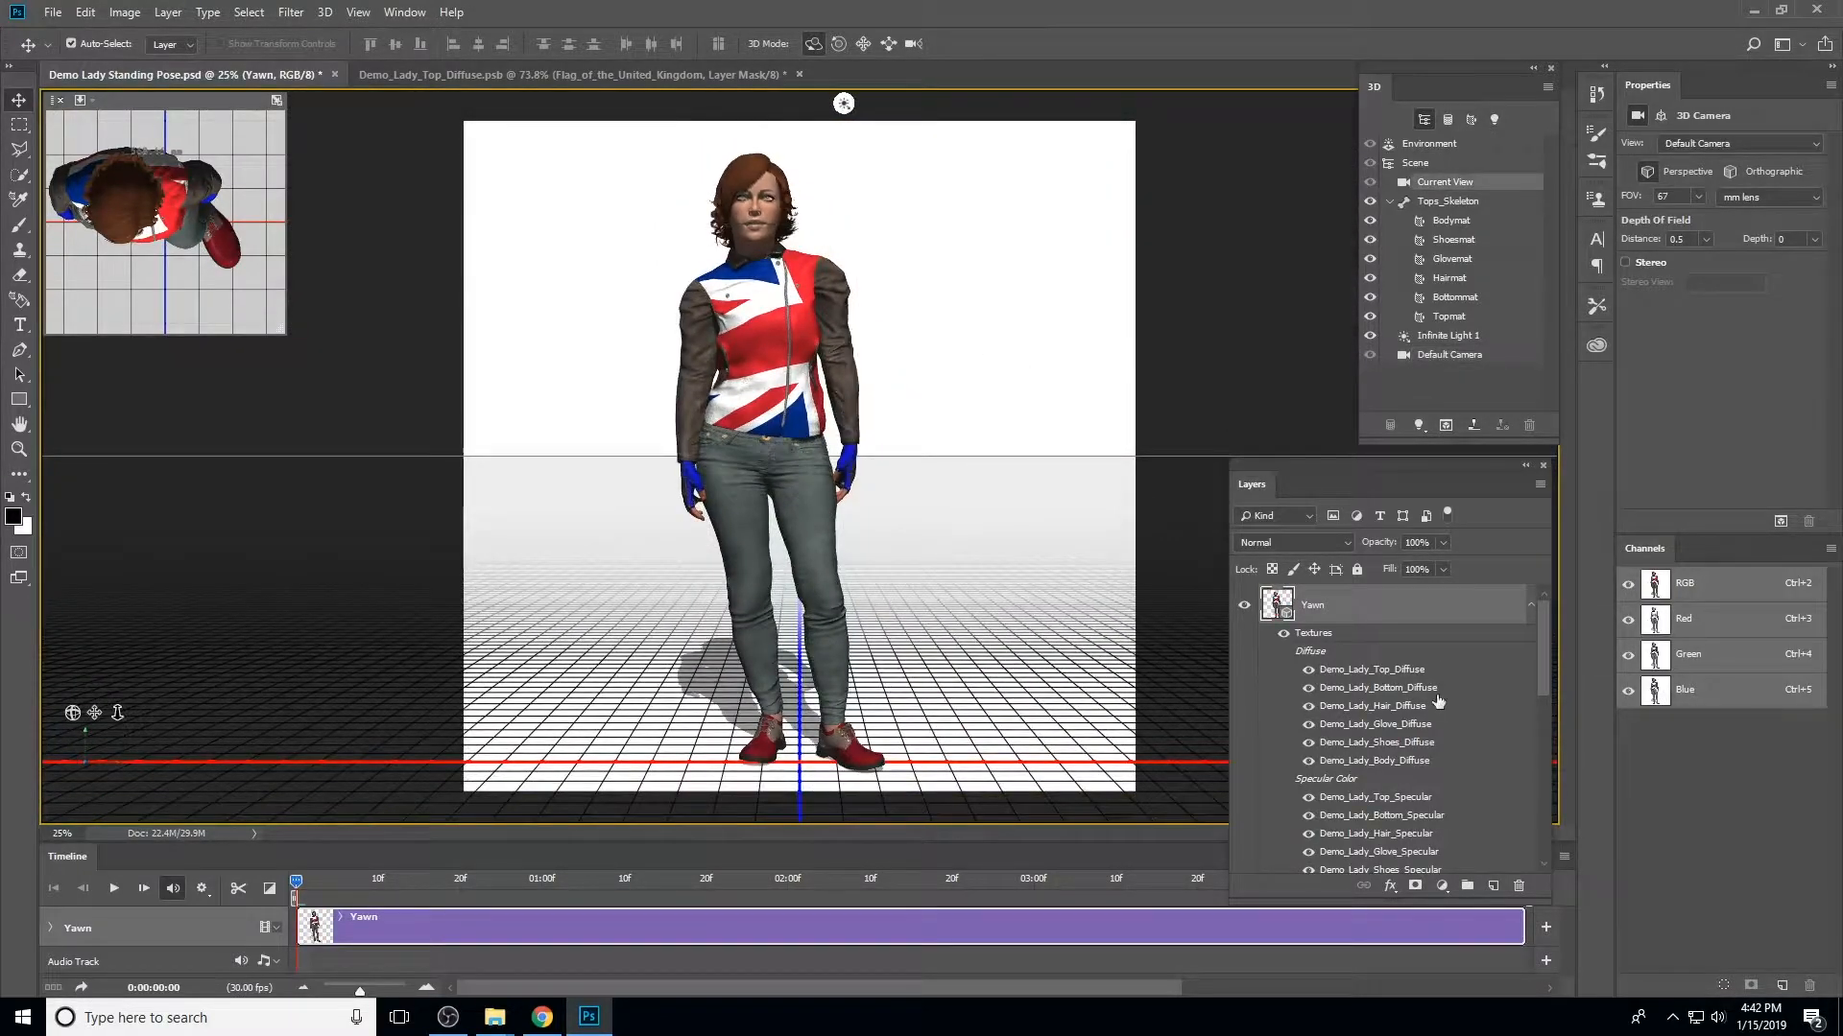
# Rotate the Tops_Skeleton character to see the flag top from other angles and reset its rotation
pyautogui.click(1452, 201)
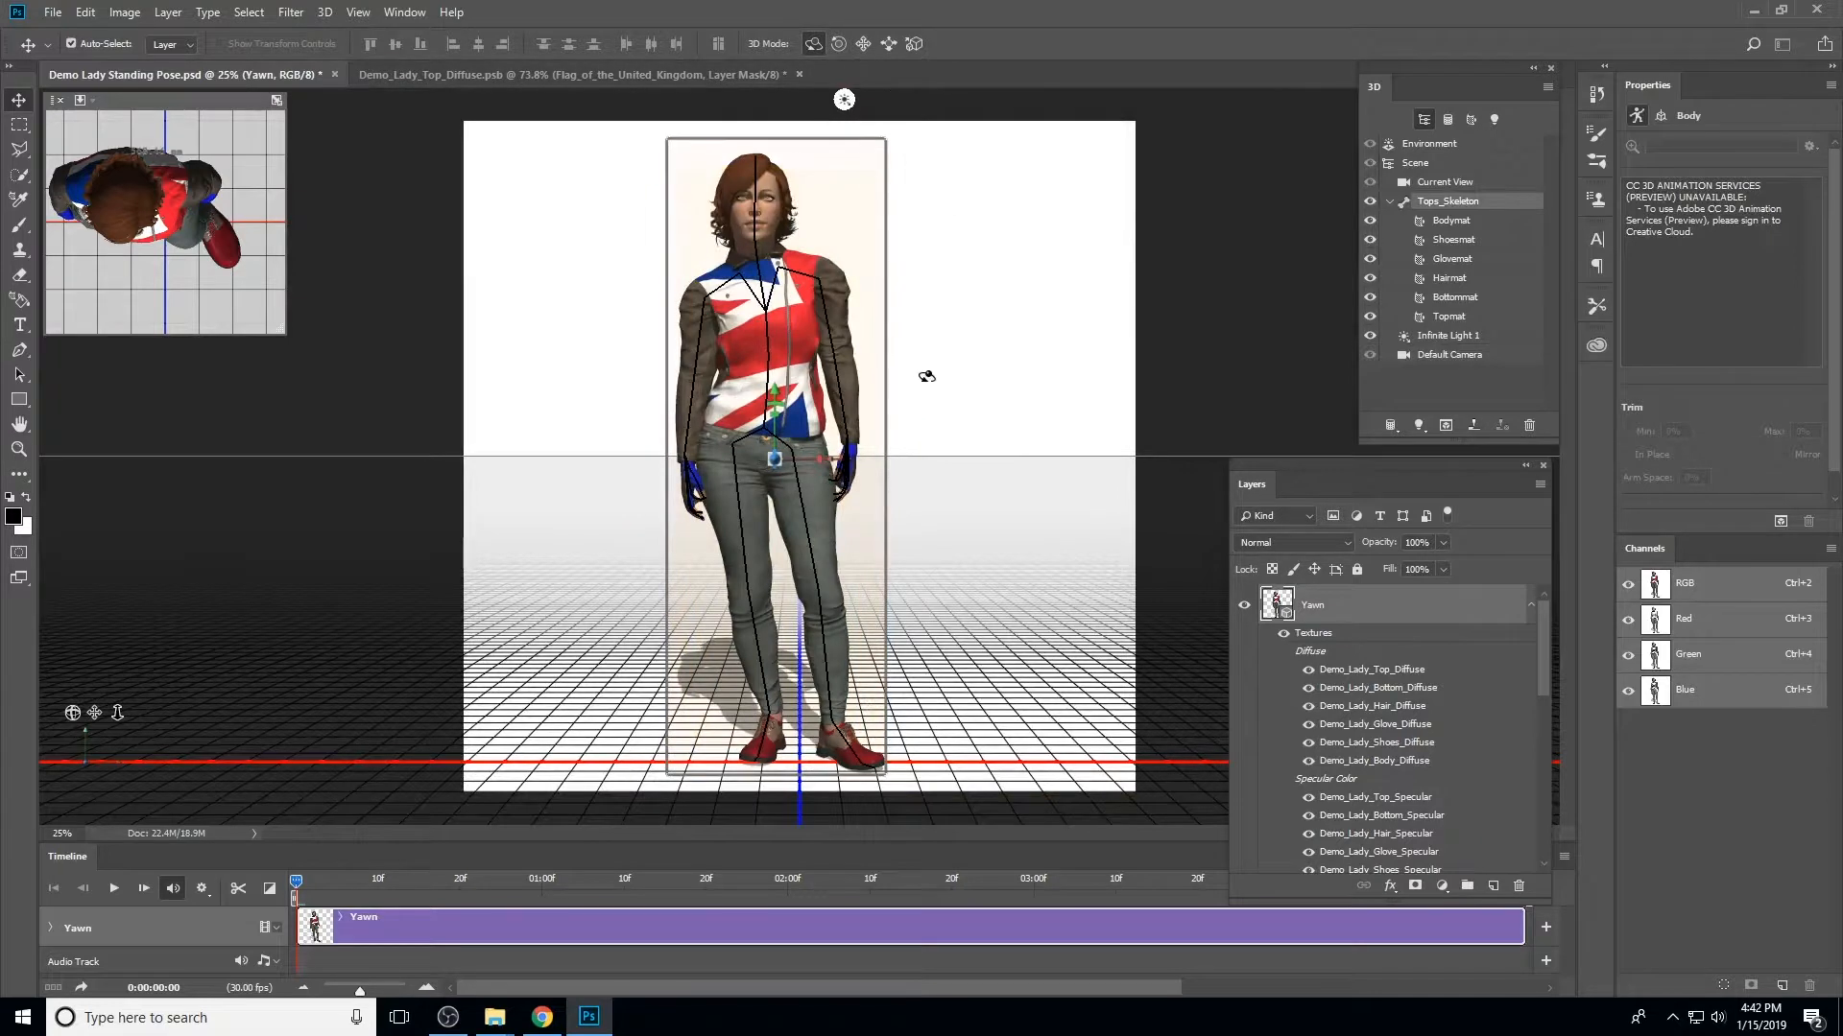
pyautogui.moveTo(926, 376); pyautogui.dragTo(1267, 372)
pyautogui.moveTo(555, 394); pyautogui.dragTo(144, 317)
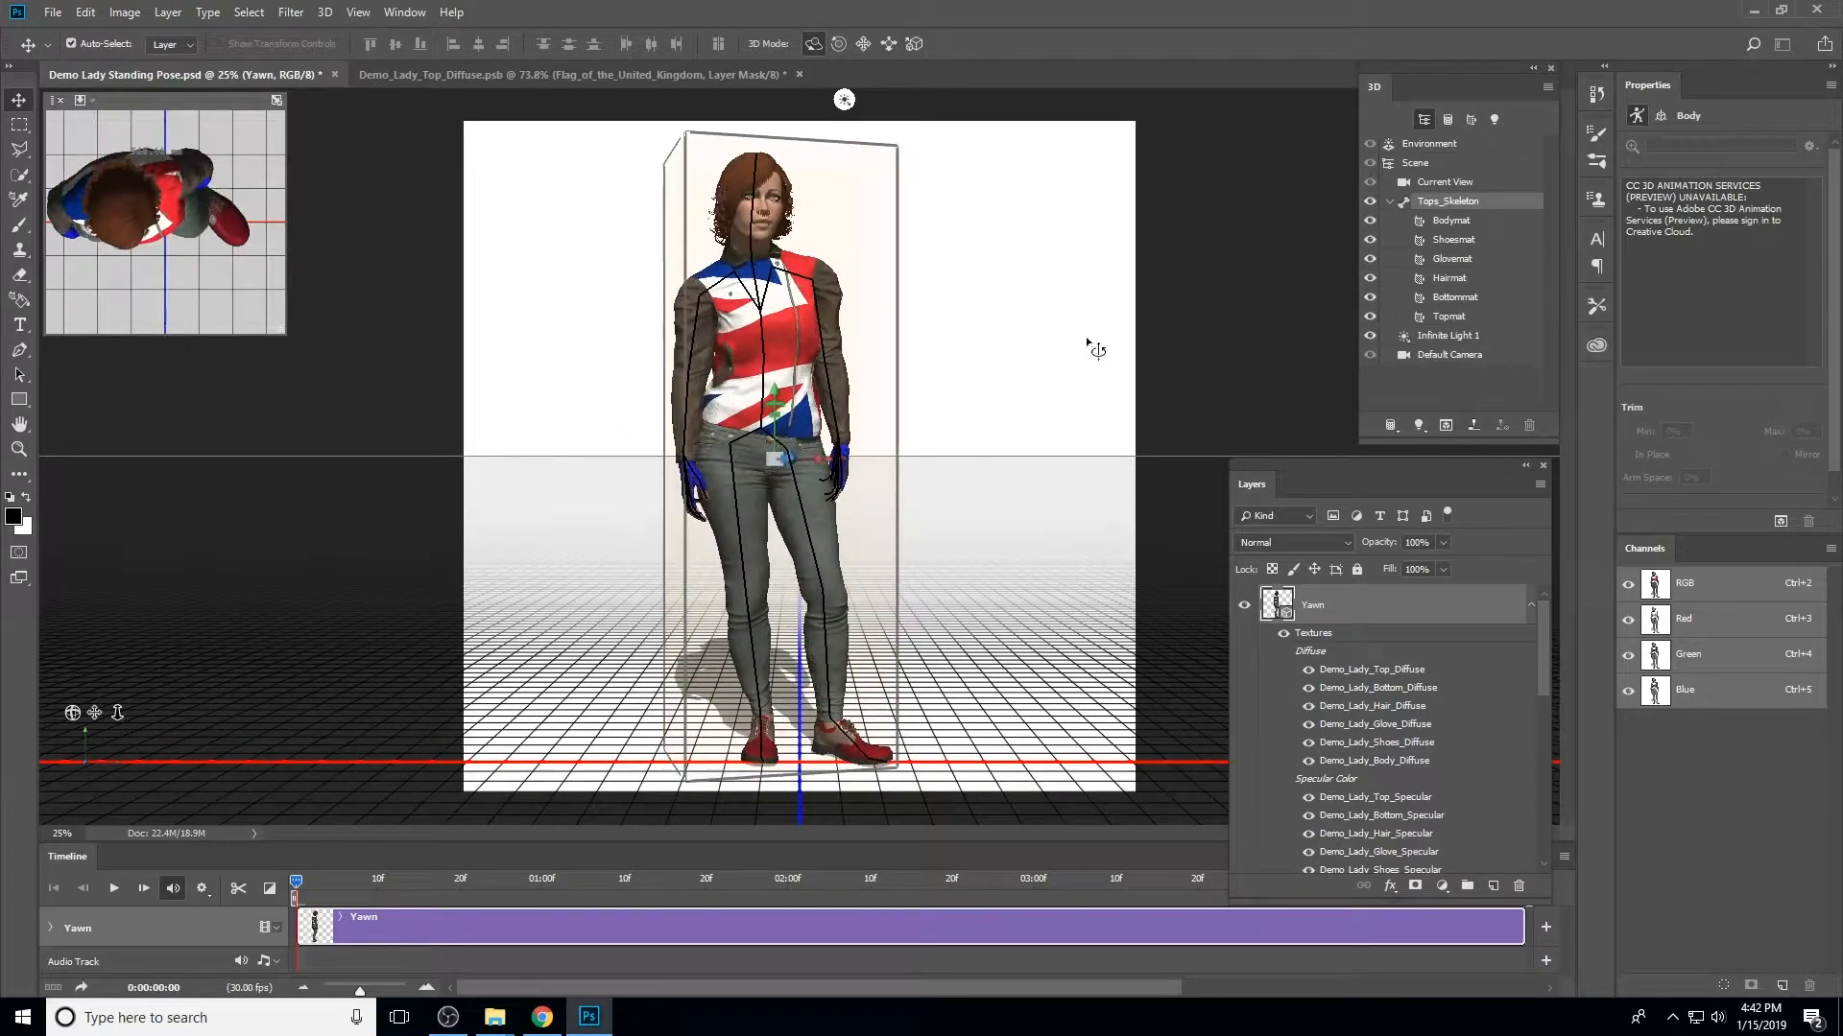
pyautogui.click(1655, 116)
pyautogui.click(1719, 262)
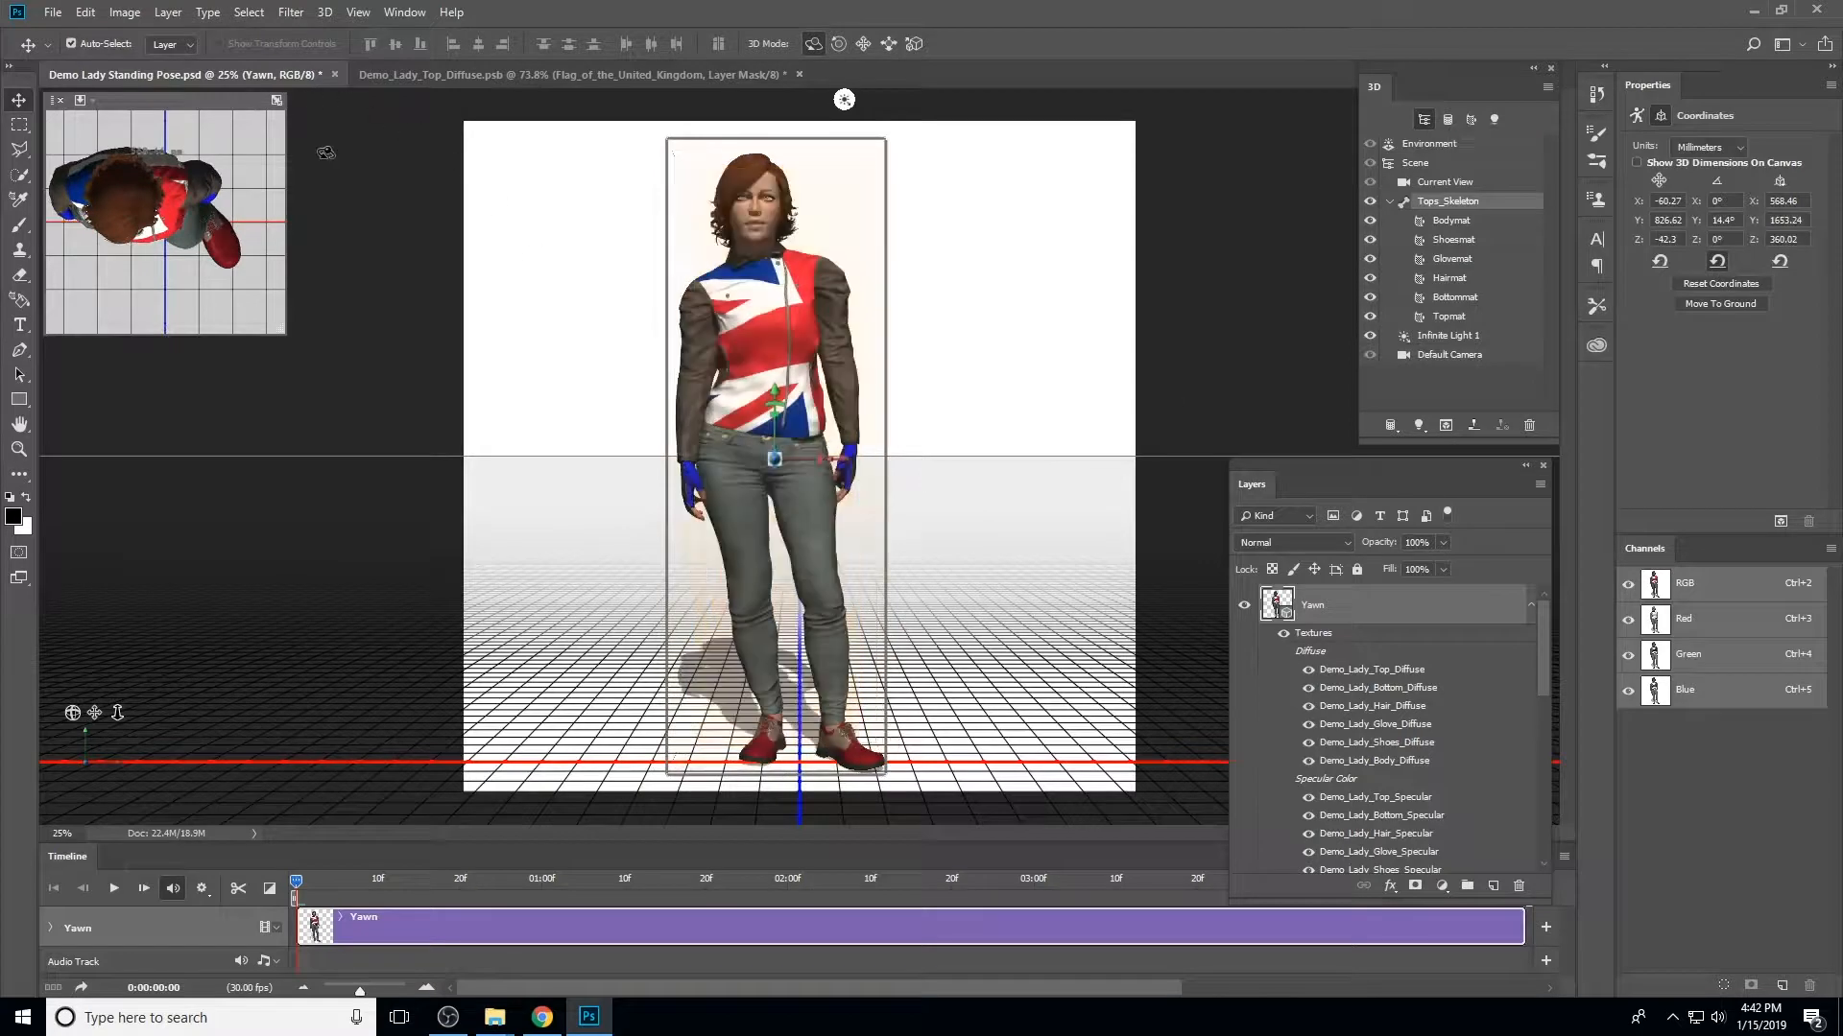
# In the top's diffuse texture, set the flag layer's blend mode to Overlay and save the texture
pyautogui.click(556, 75)
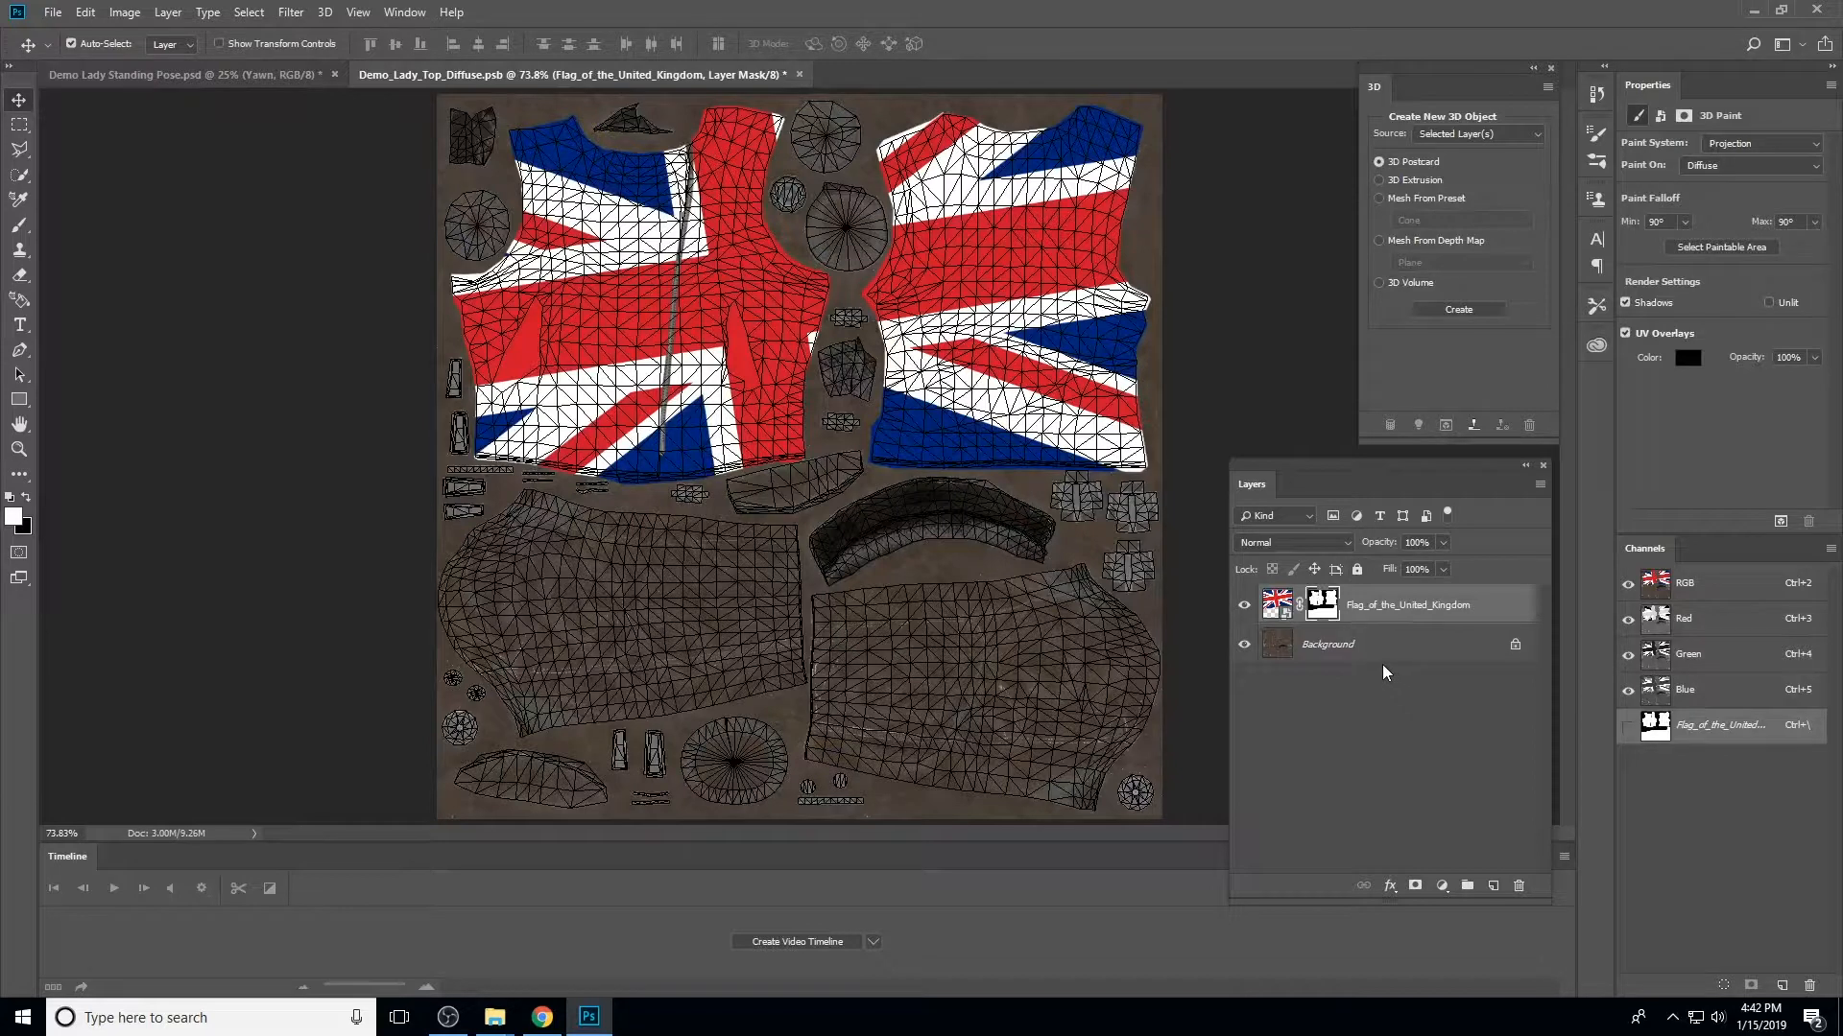
pyautogui.click(1285, 539)
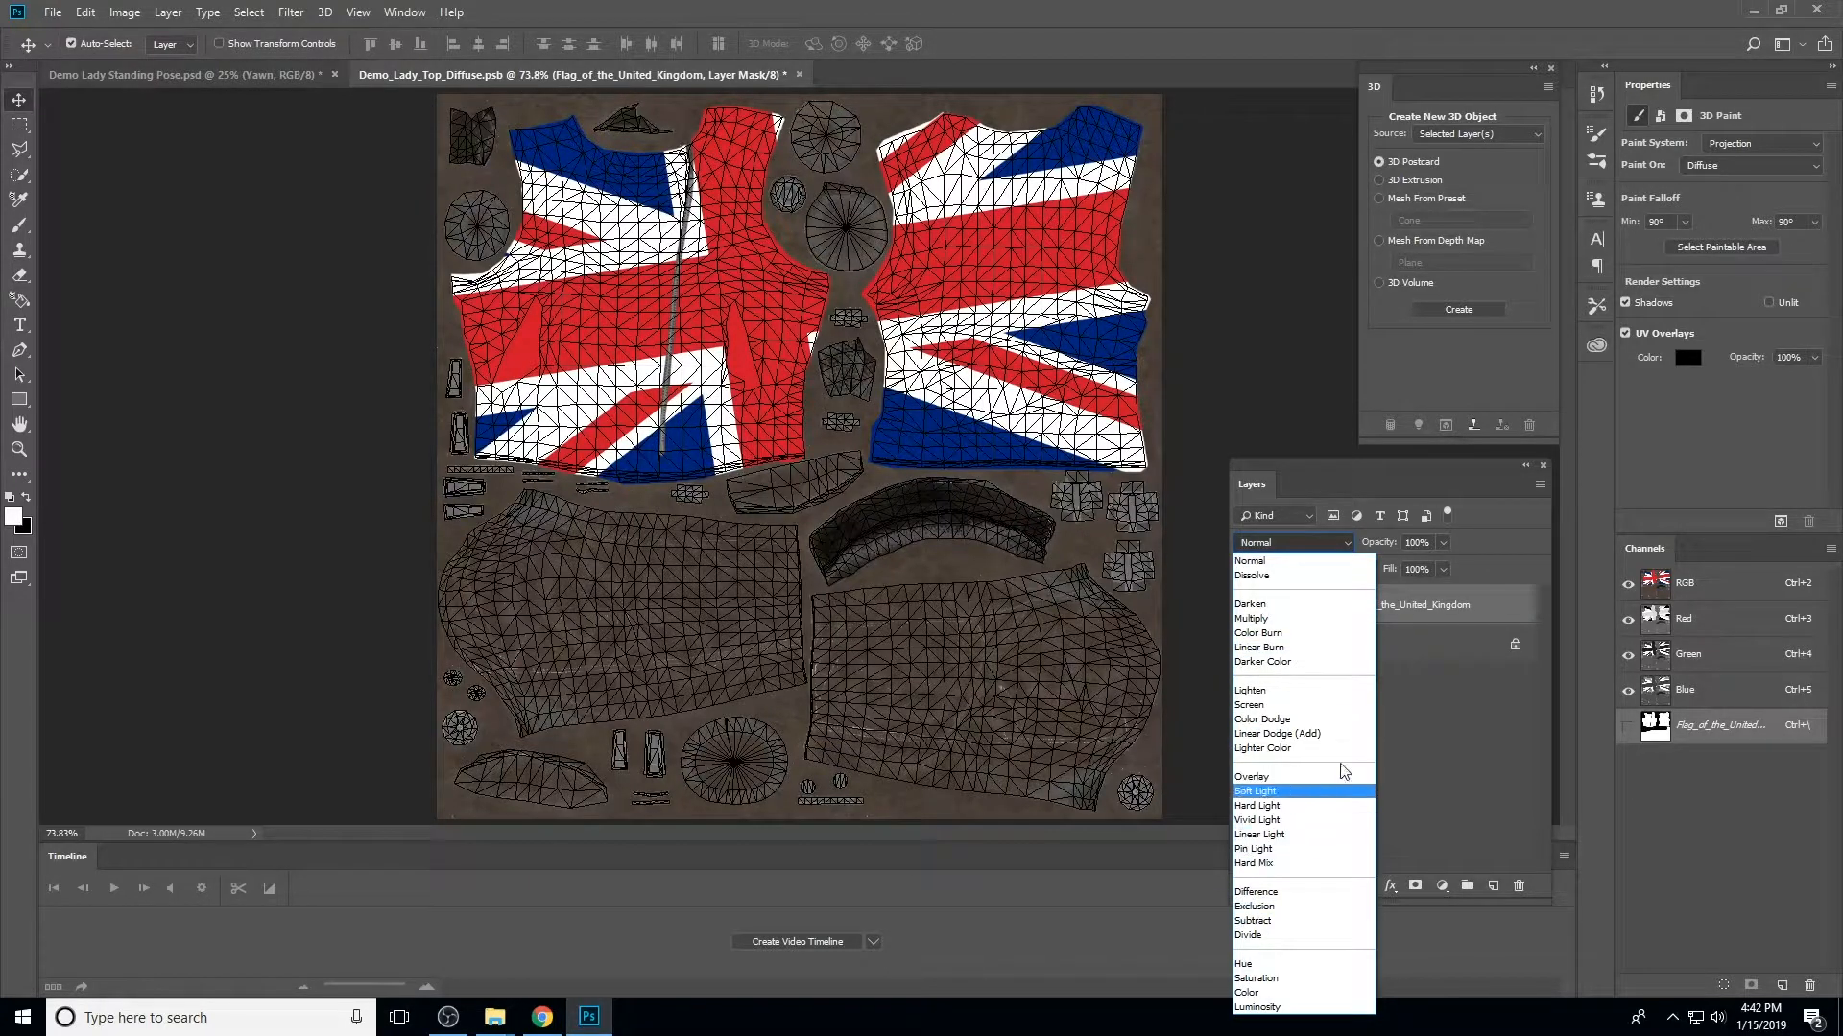
pyautogui.click(1253, 777)
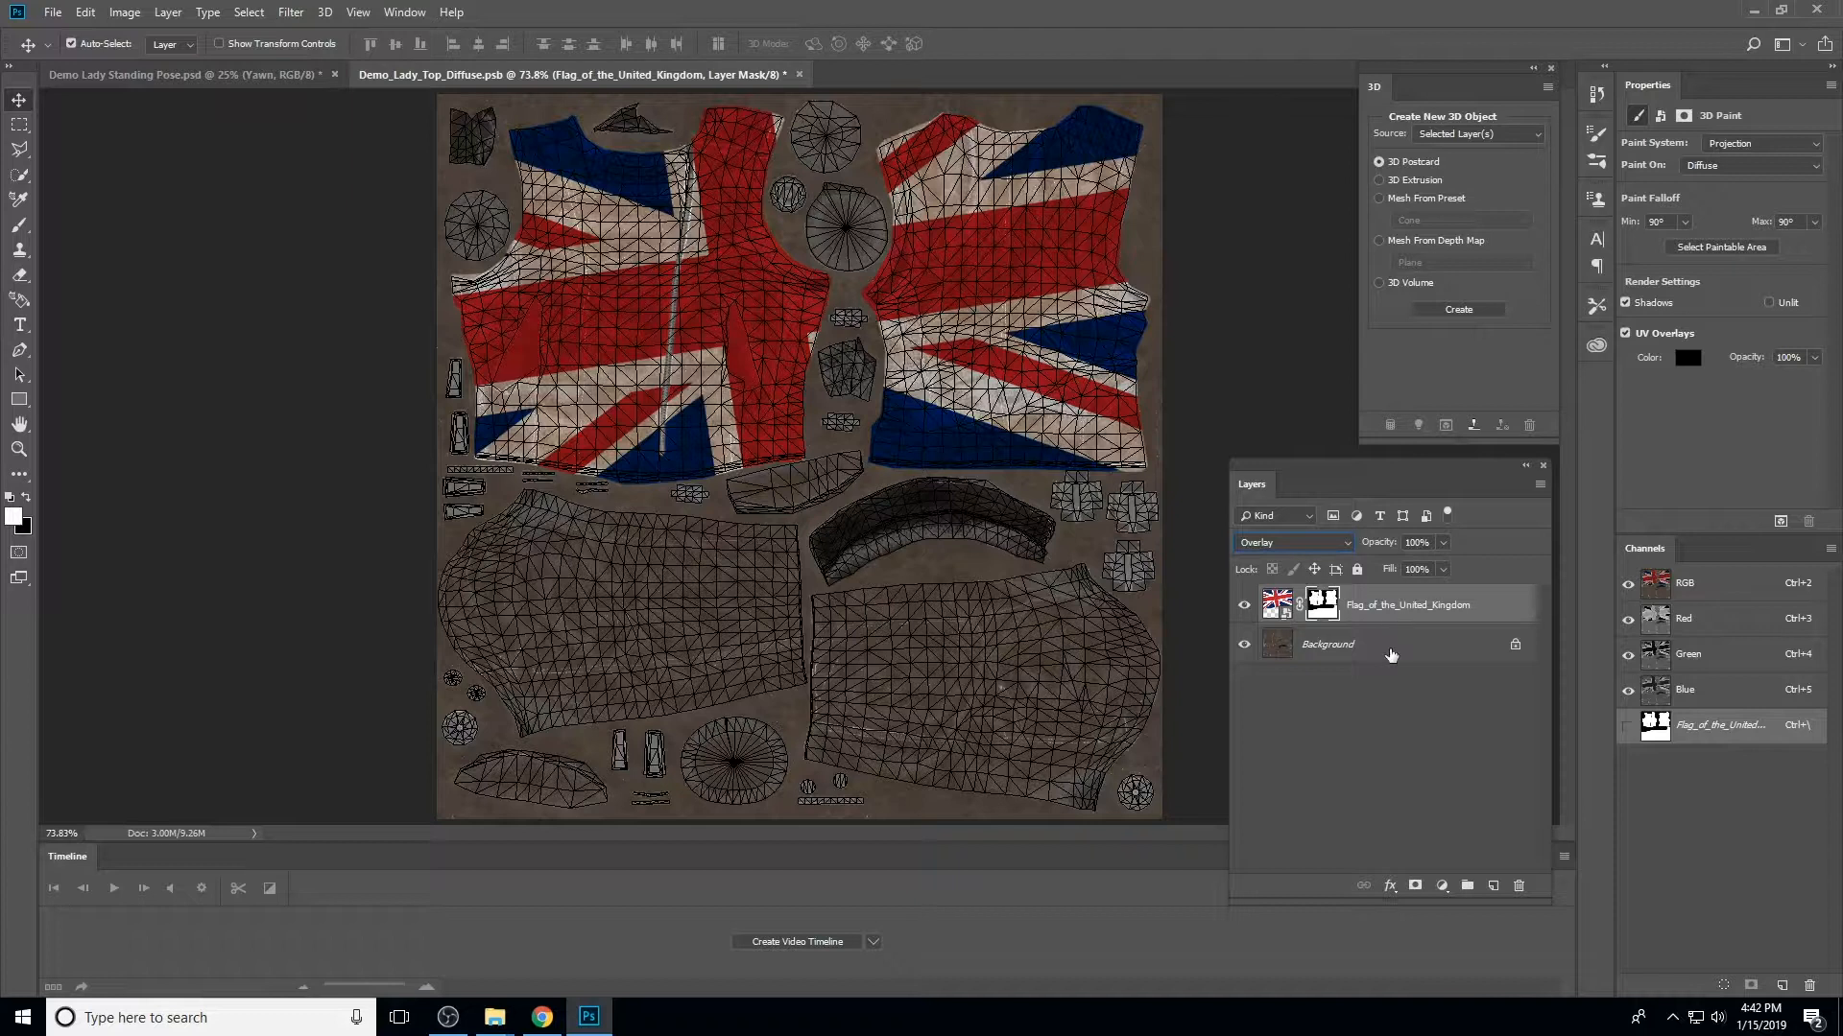
pyautogui.press('ctrl')
pyautogui.click(52, 12)
pyautogui.click(144, 217)
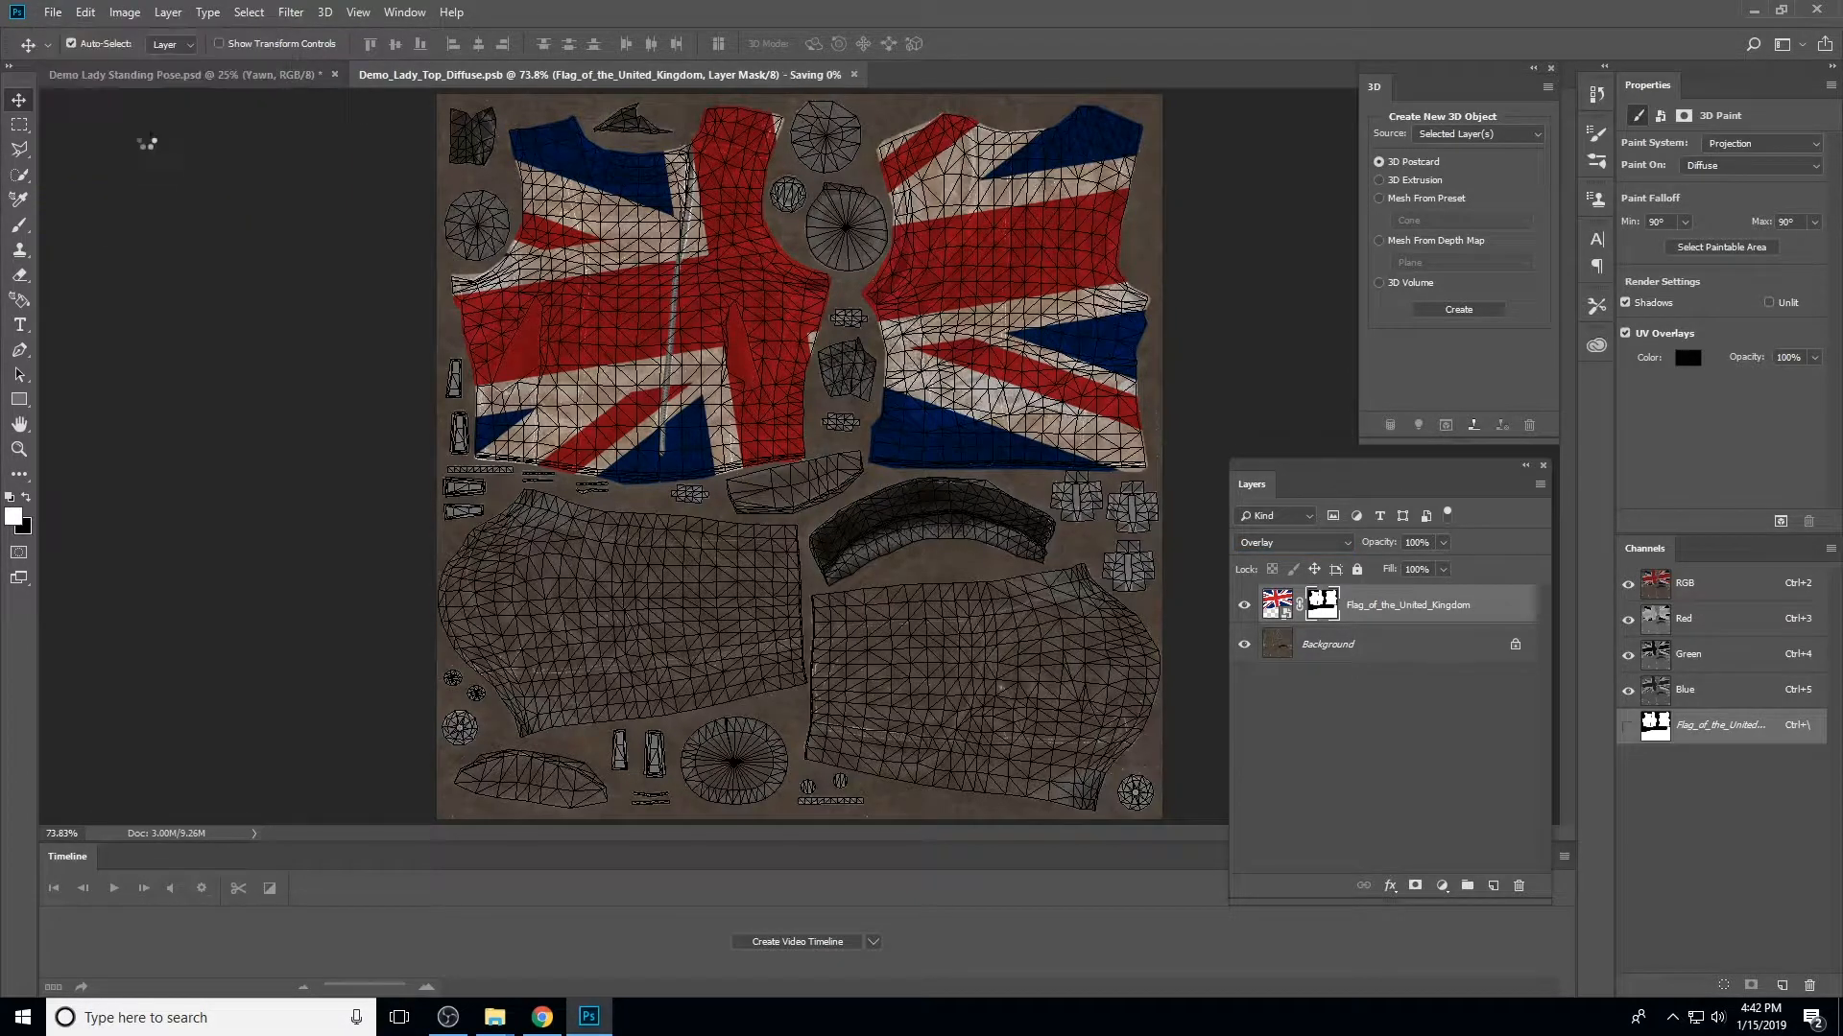
# In the standing pose document, frame the lower torso and gloves up close and open the Demo_Lady_Glove_Diffuse texture
pyautogui.click(228, 80)
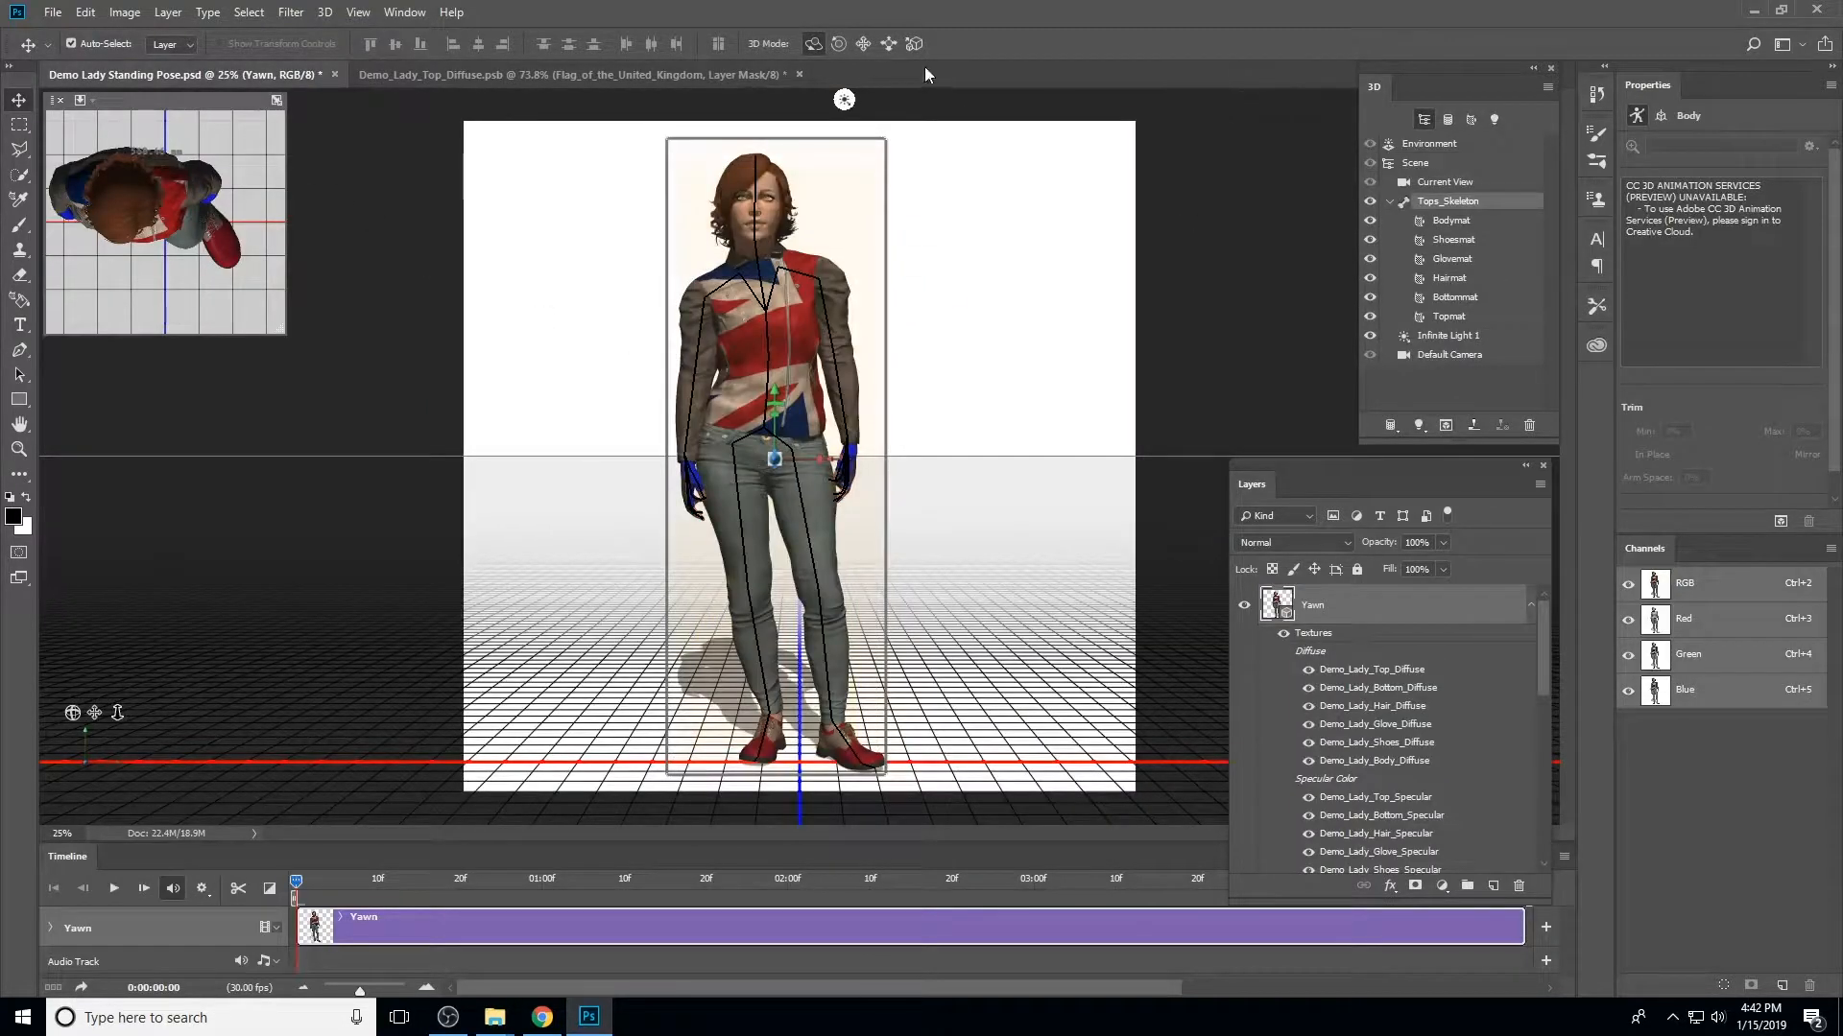
pyautogui.click(1437, 184)
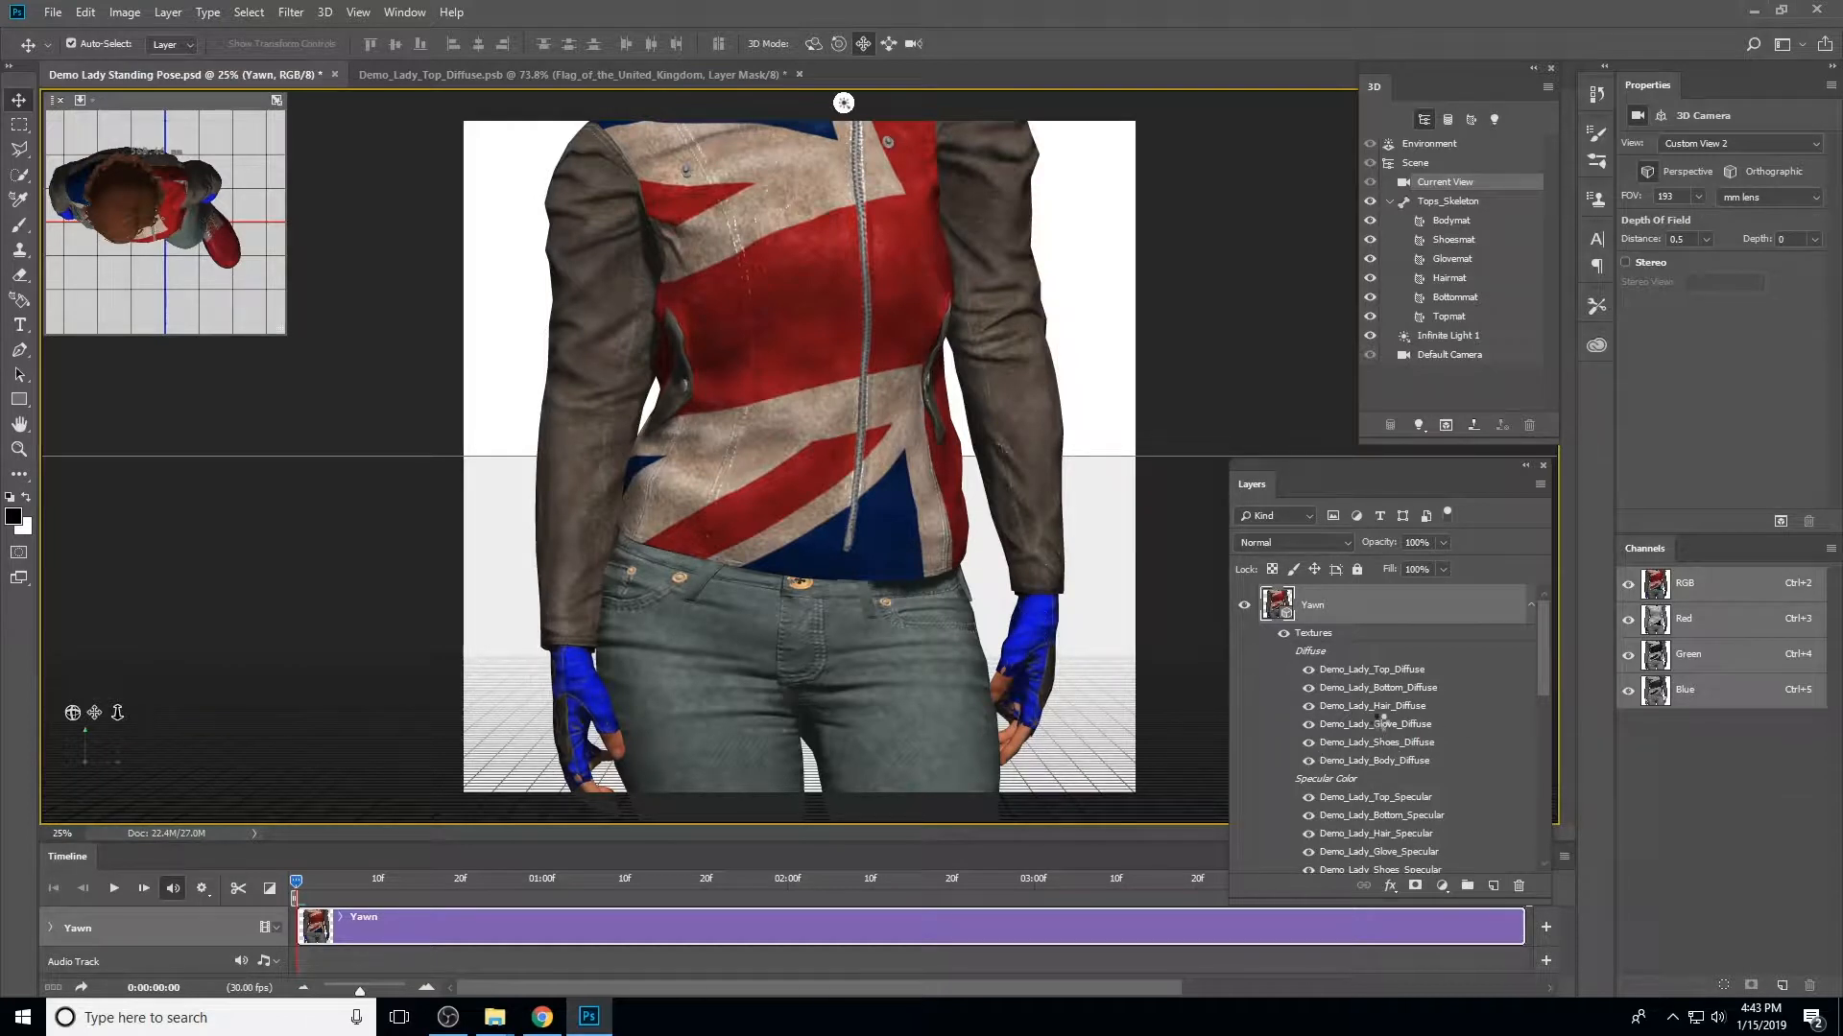
pyautogui.doubleClick(1382, 723)
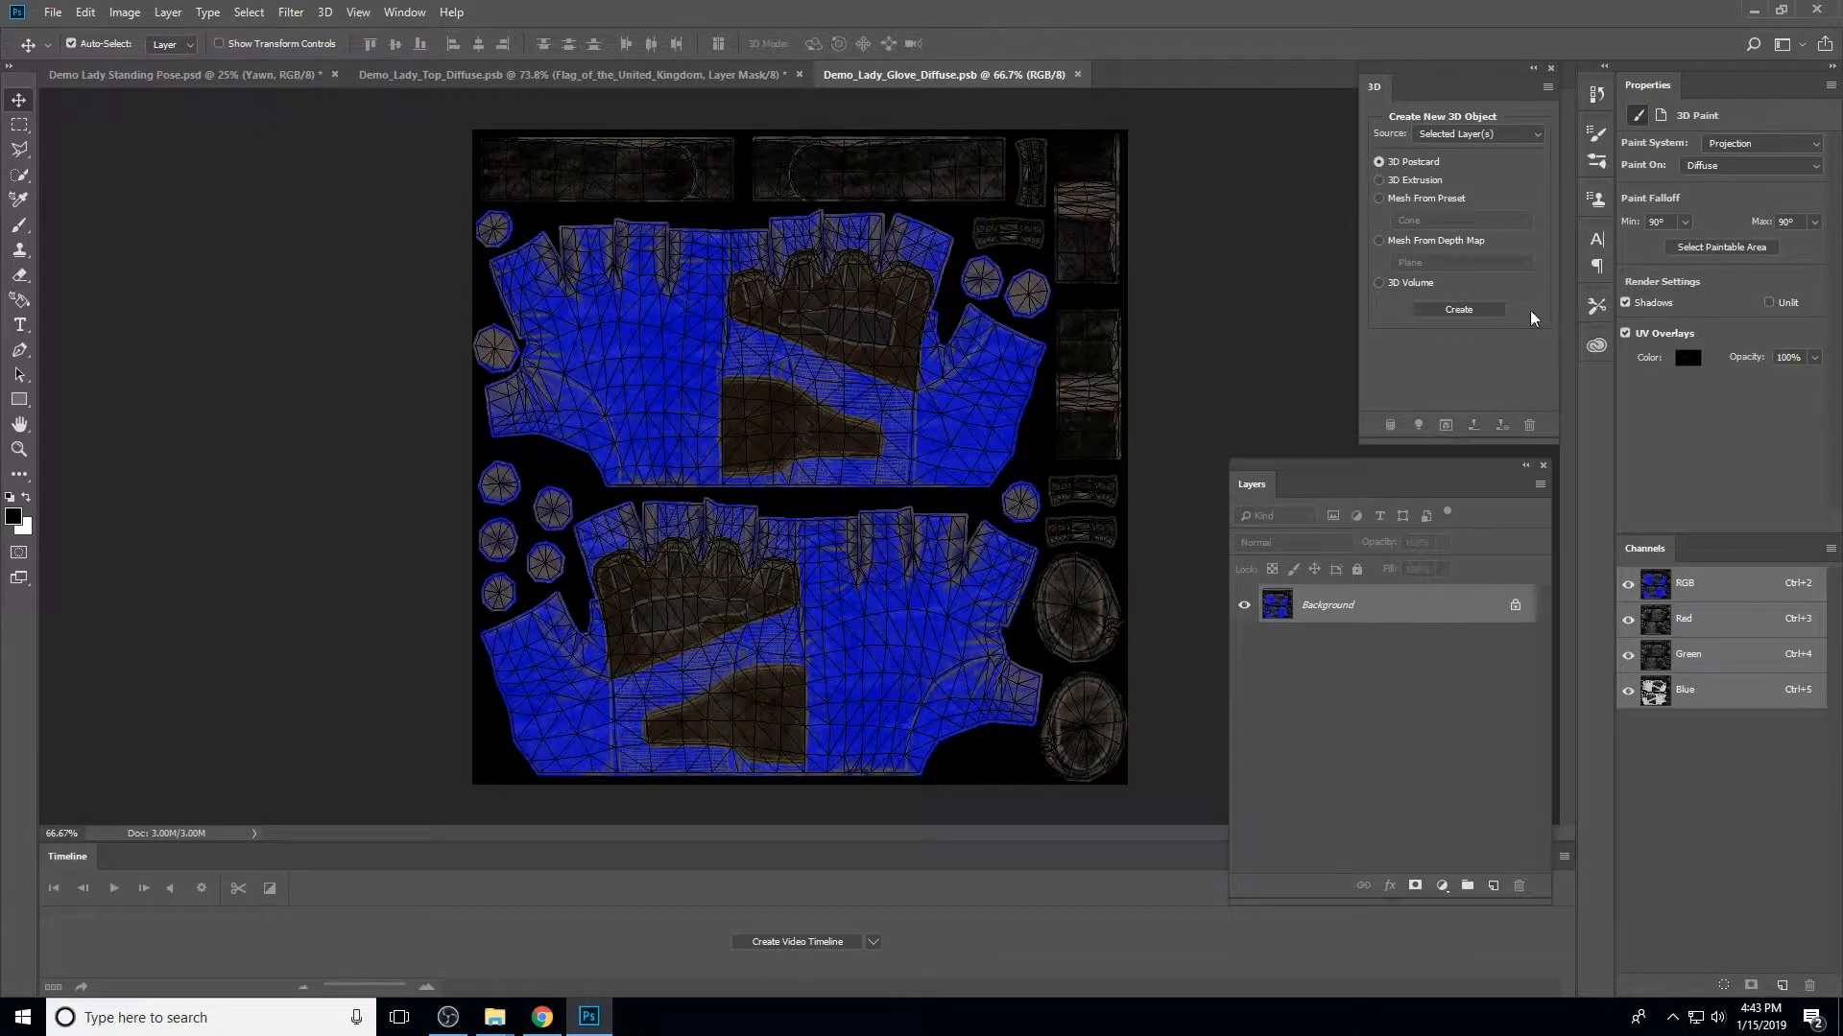
# Adjust the glove texture's Blues with Hue/Saturation: Hue -15, Saturation -3, Lightness -44
pyautogui.hotkey('ctrl', 'u')
pyautogui.click(1092, 304)
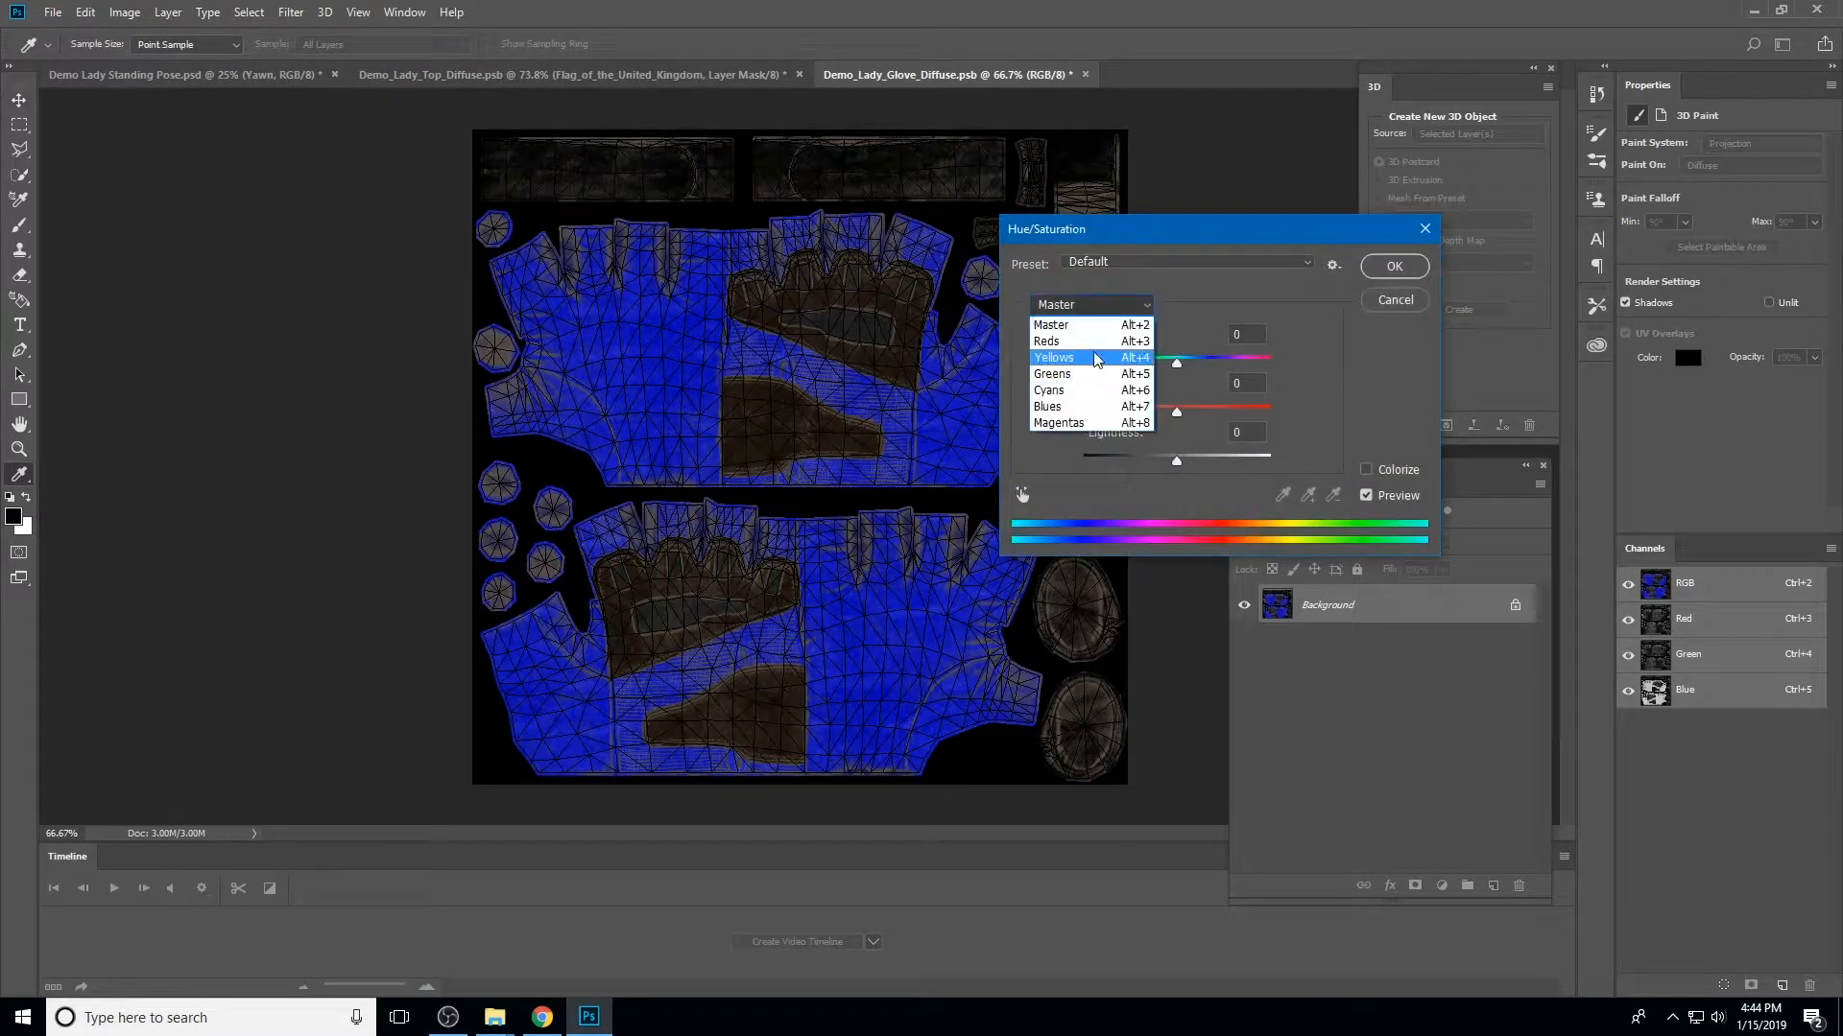
pyautogui.click(1055, 407)
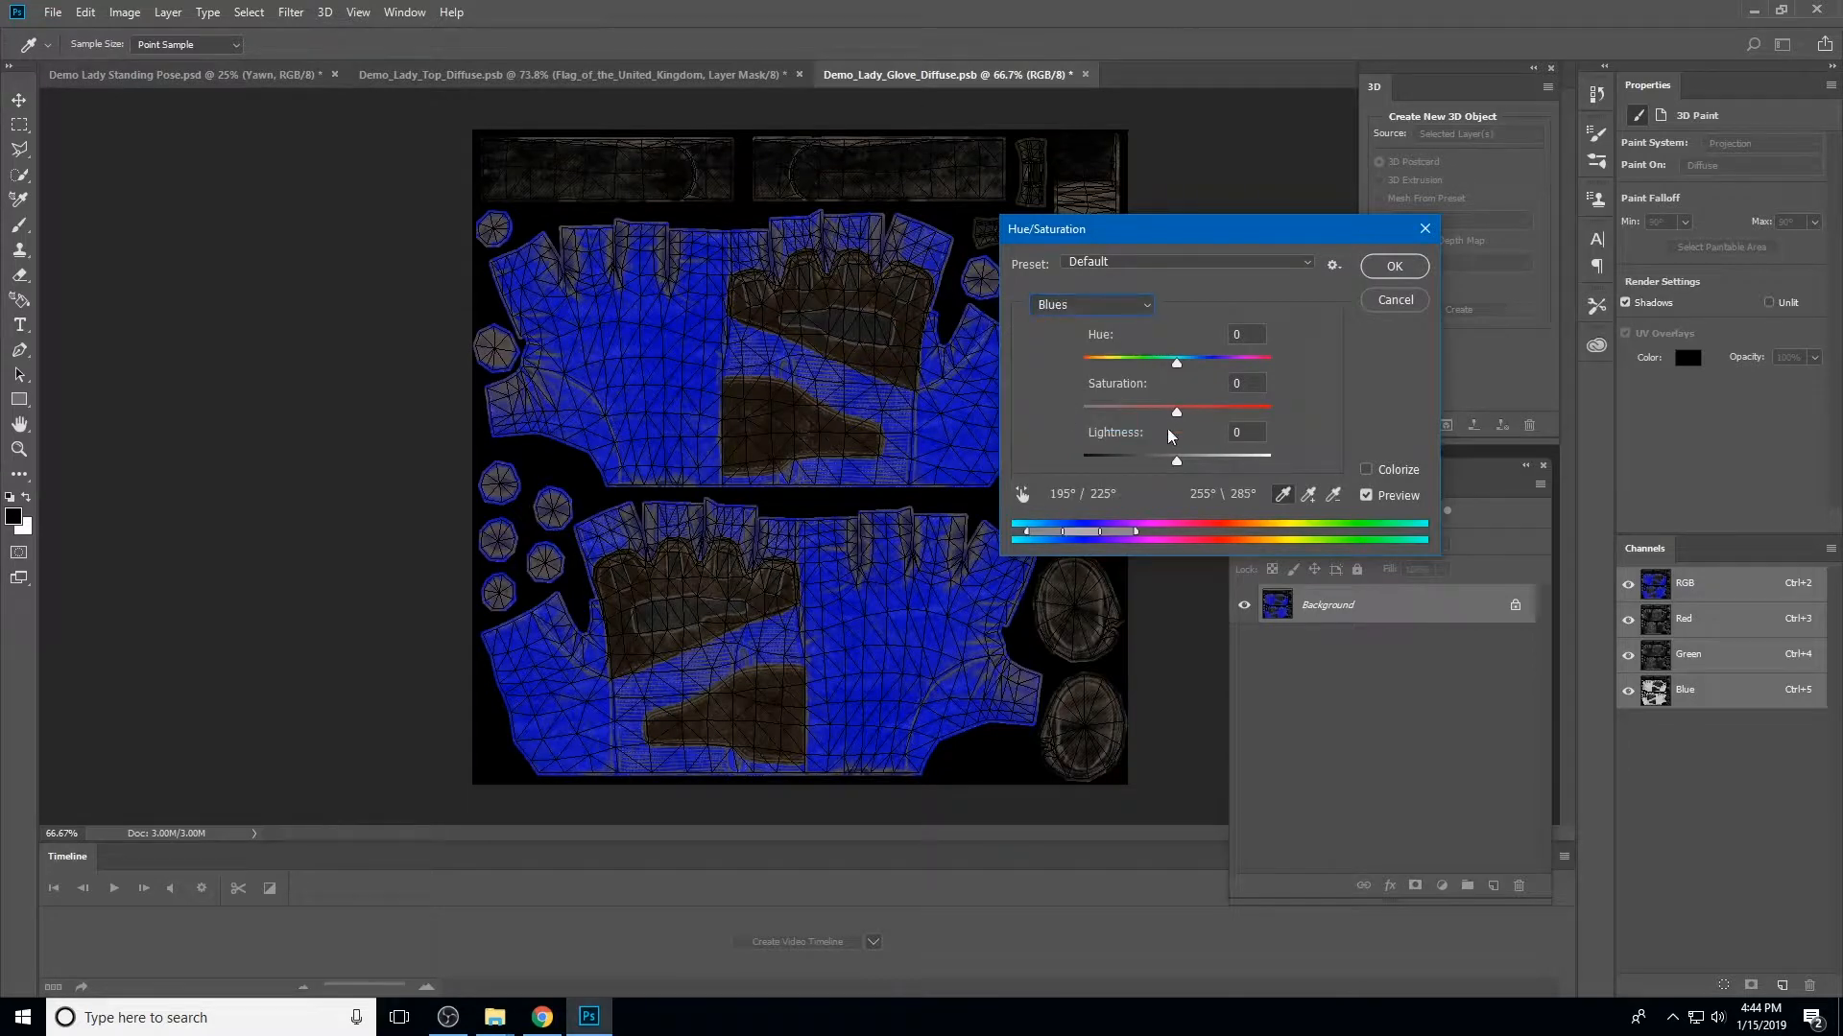
pyautogui.moveTo(1175, 411); pyautogui.dragTo(1167, 365)
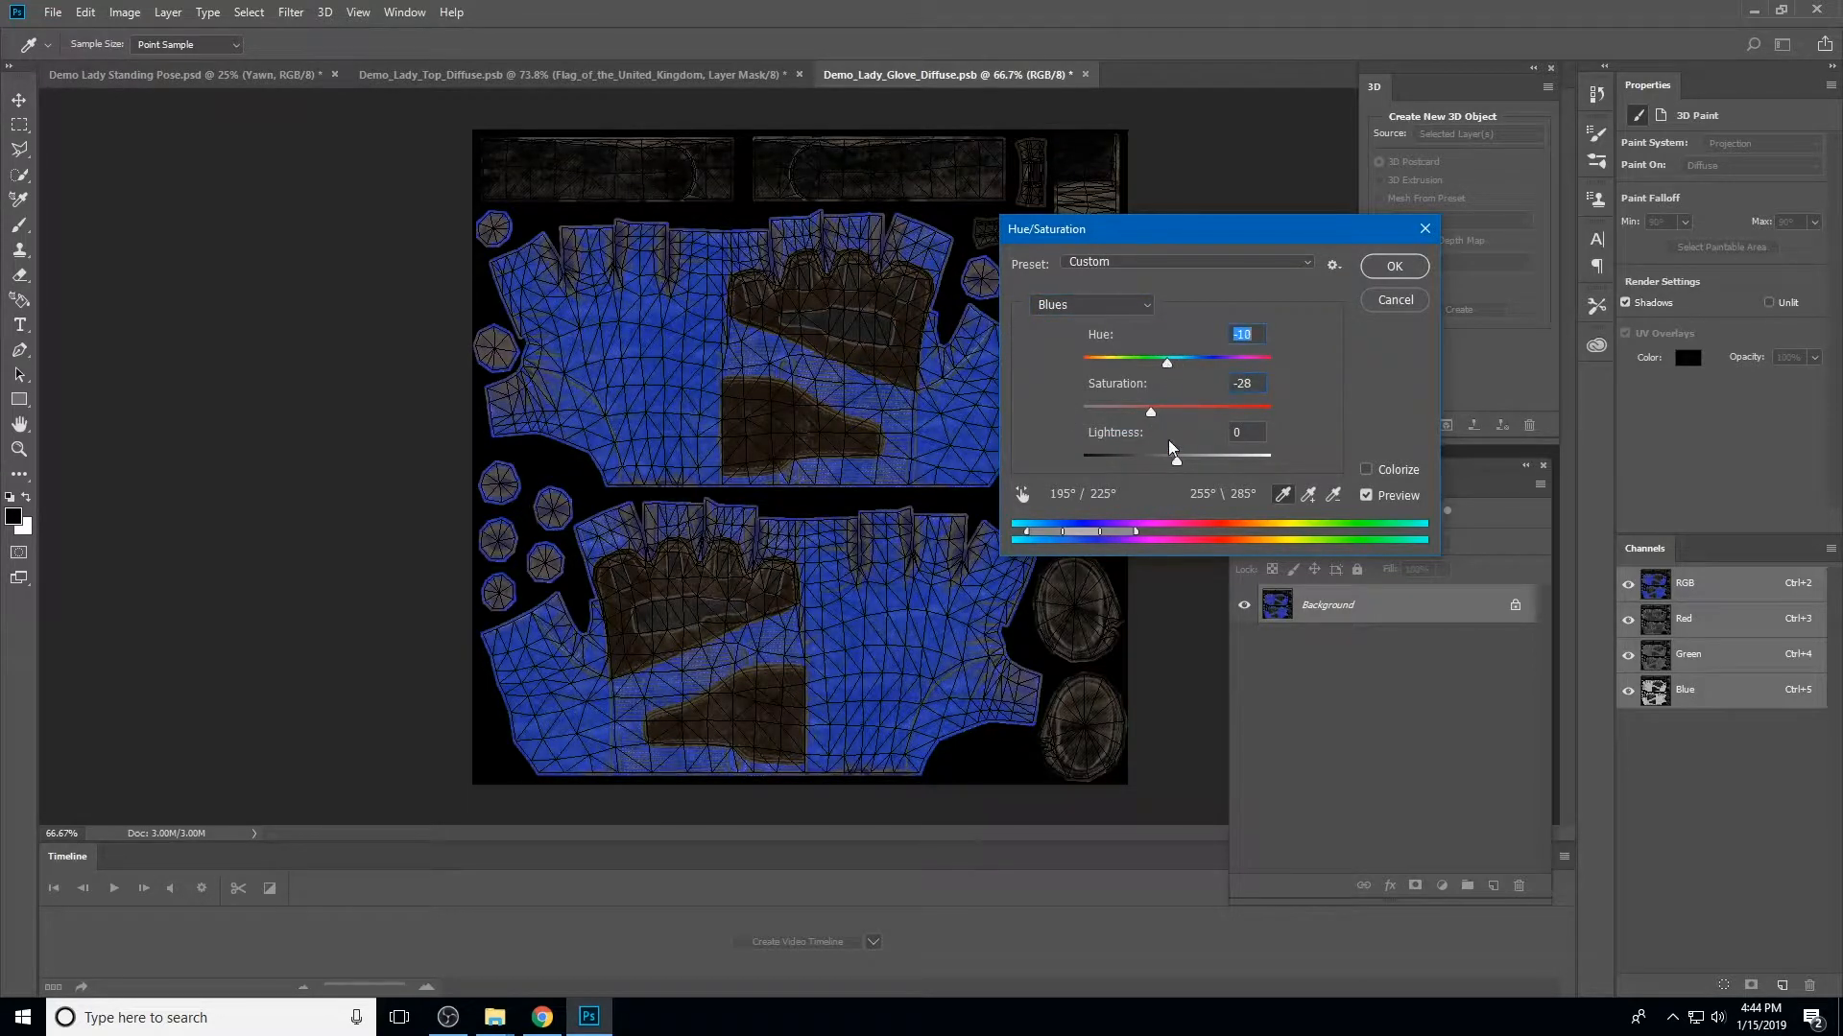
pyautogui.moveTo(1174, 458); pyautogui.dragTo(1153, 465)
pyautogui.moveTo(1167, 368); pyautogui.dragTo(1140, 464)
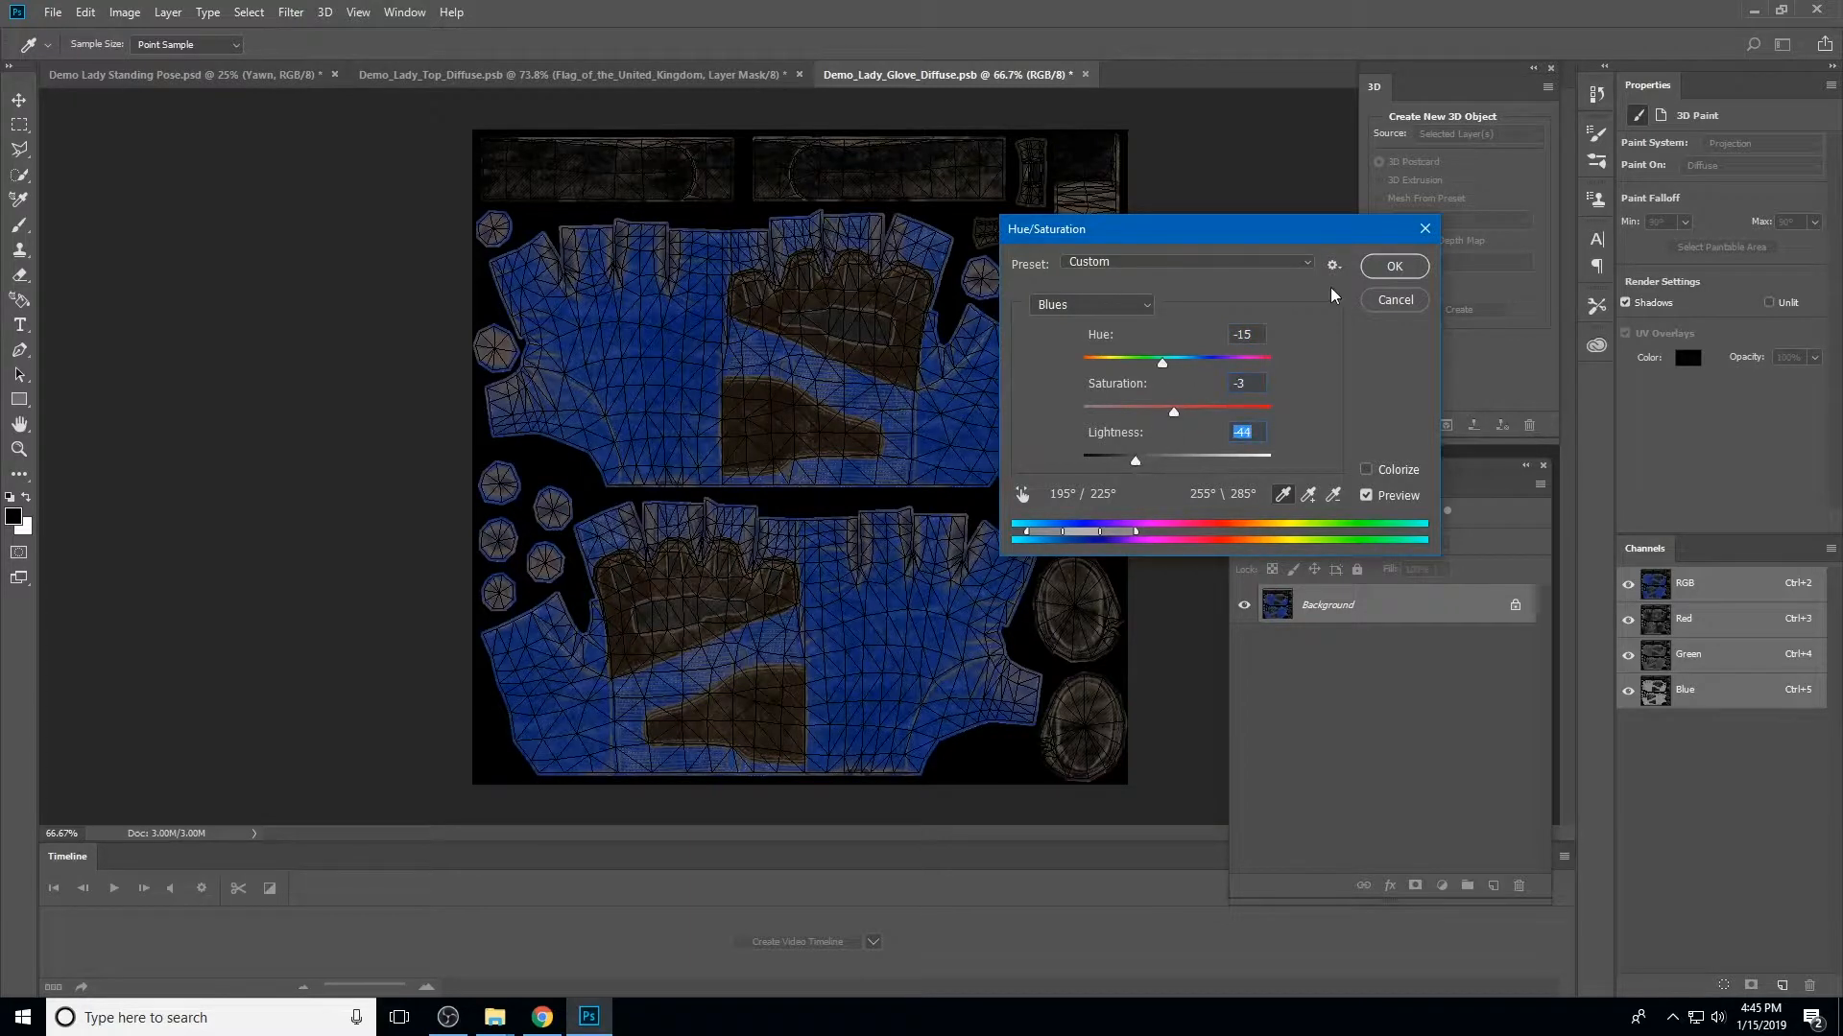
pyautogui.click(1394, 266)
# Check the gloves on the 3D character and apply Hue/Saturation to the glove texture's Blues again
pyautogui.click(288, 75)
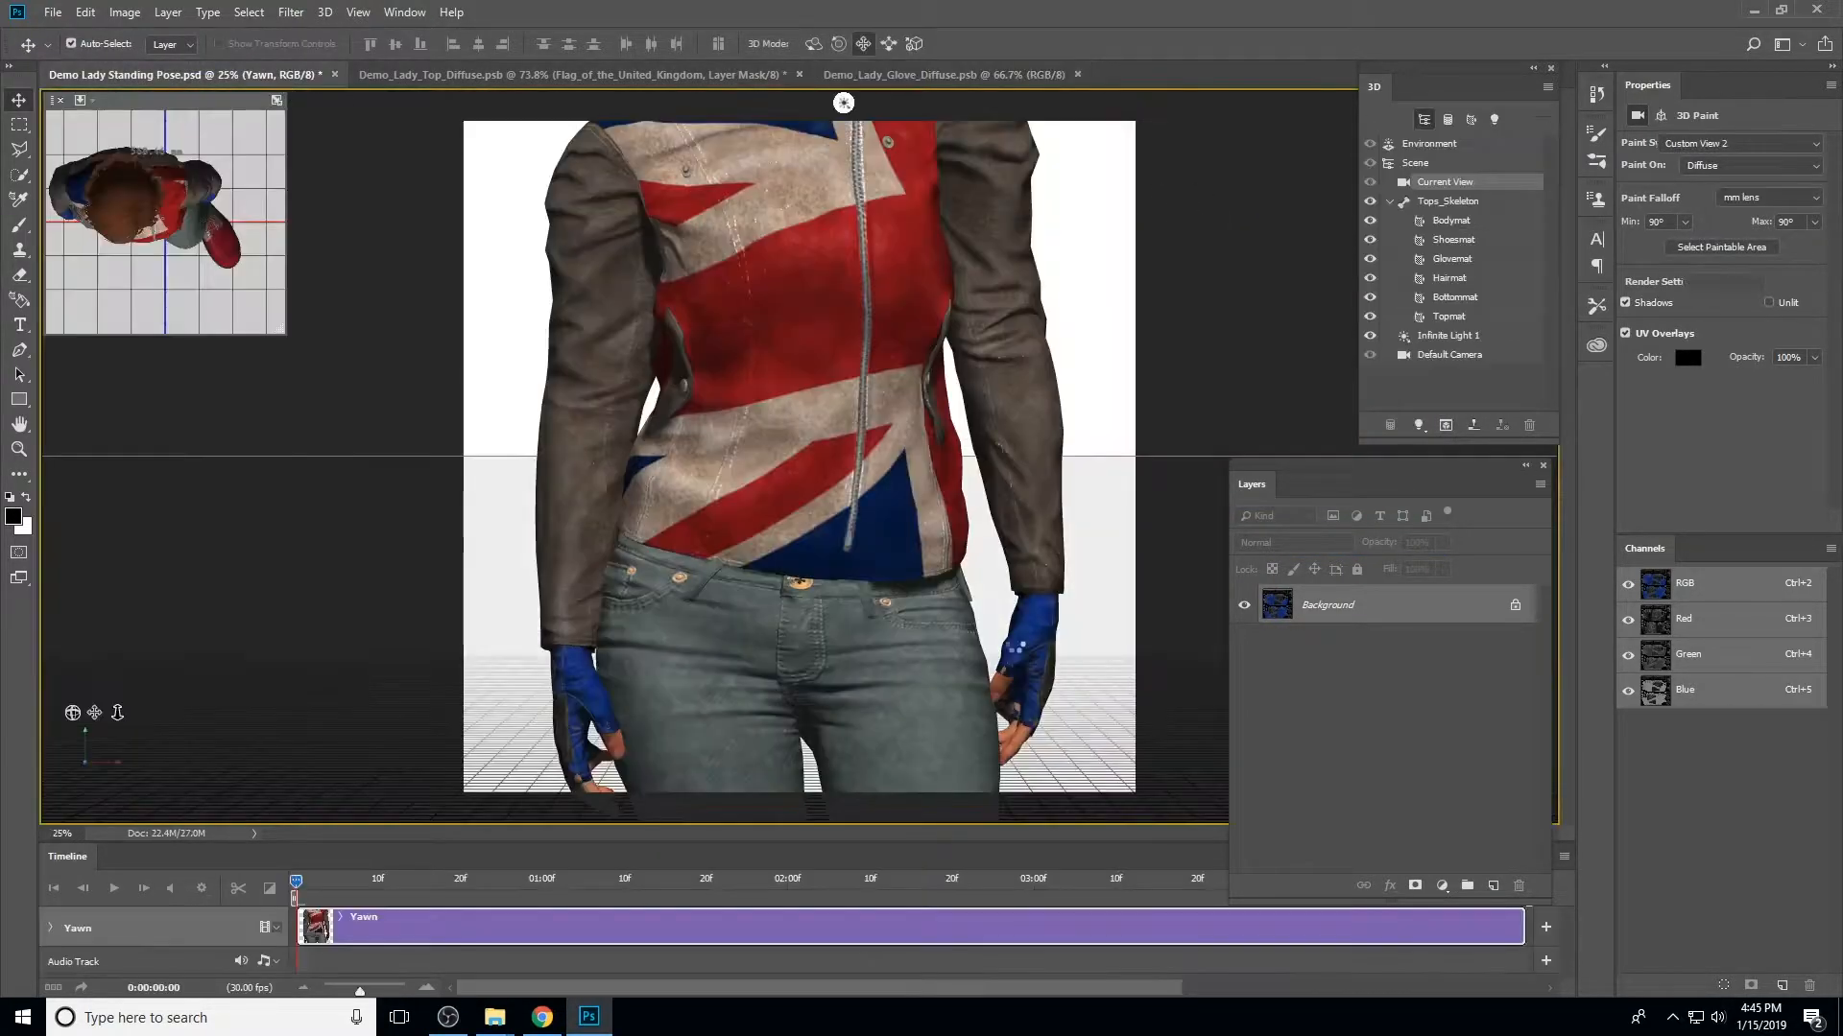
pyautogui.click(952, 75)
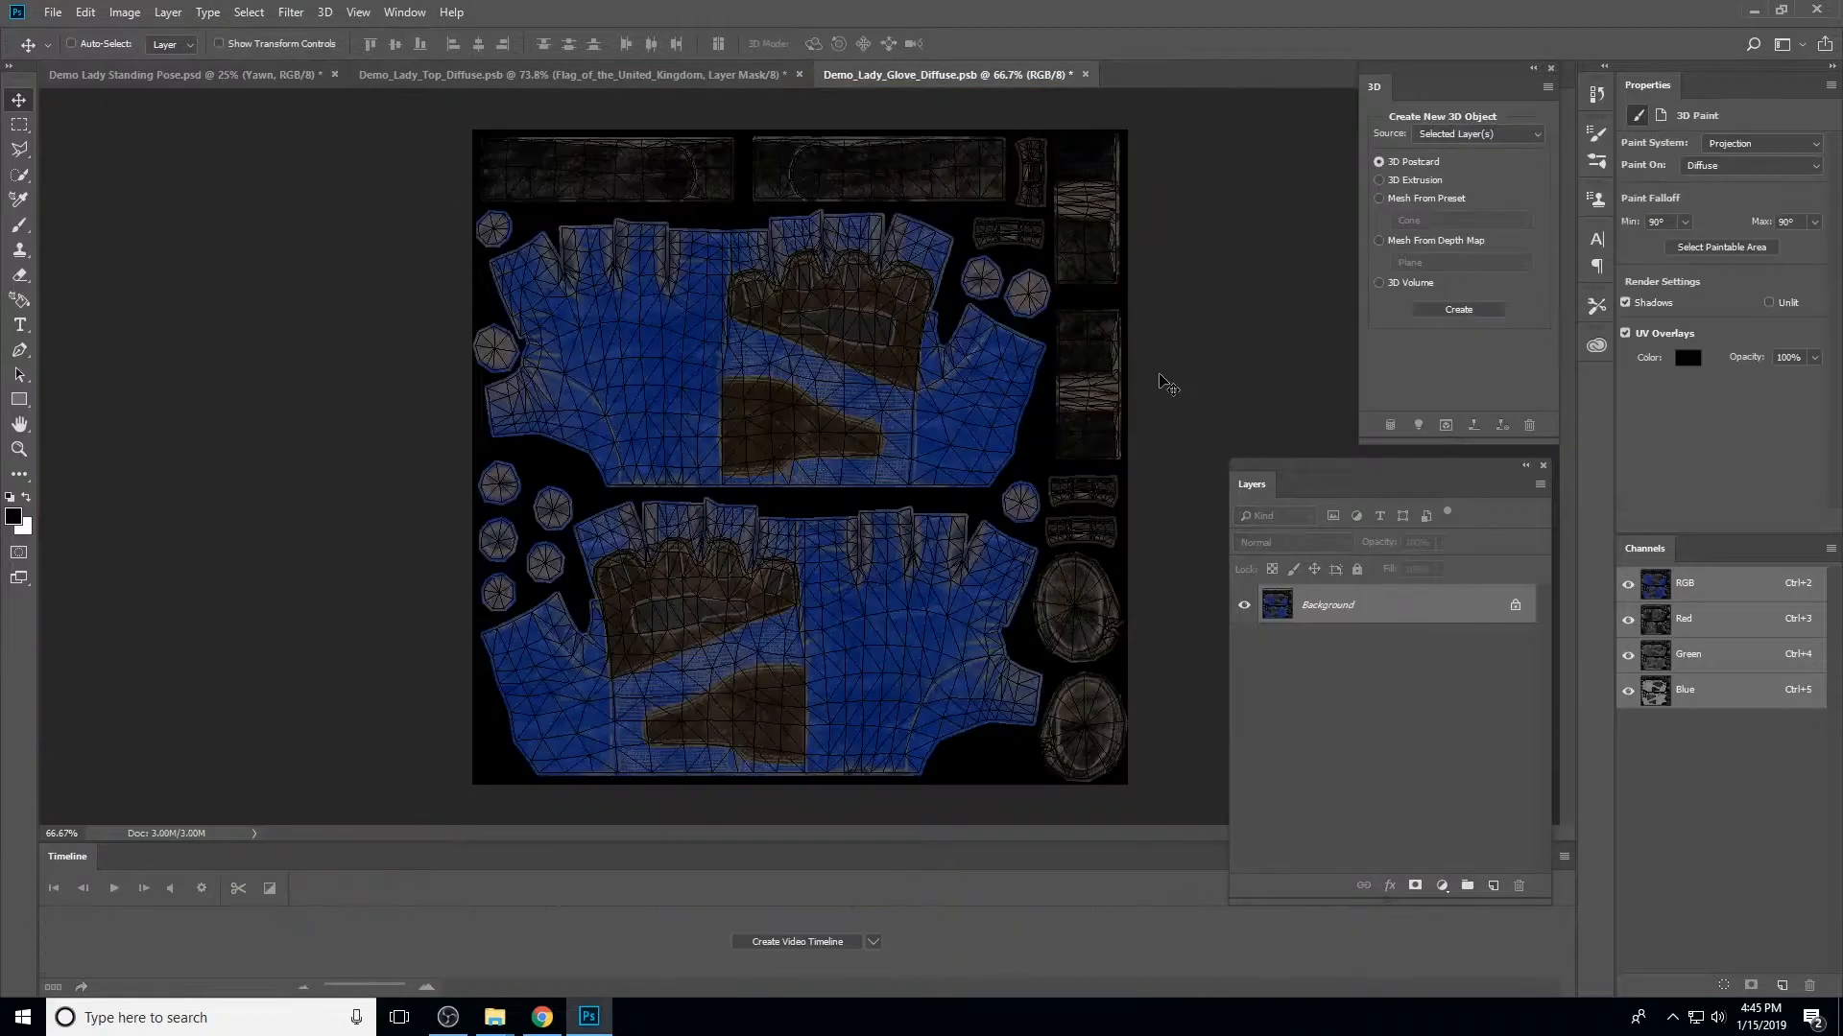
pyautogui.hotkey('ctrl', 'u')
pyautogui.click(1121, 305)
pyautogui.click(1094, 409)
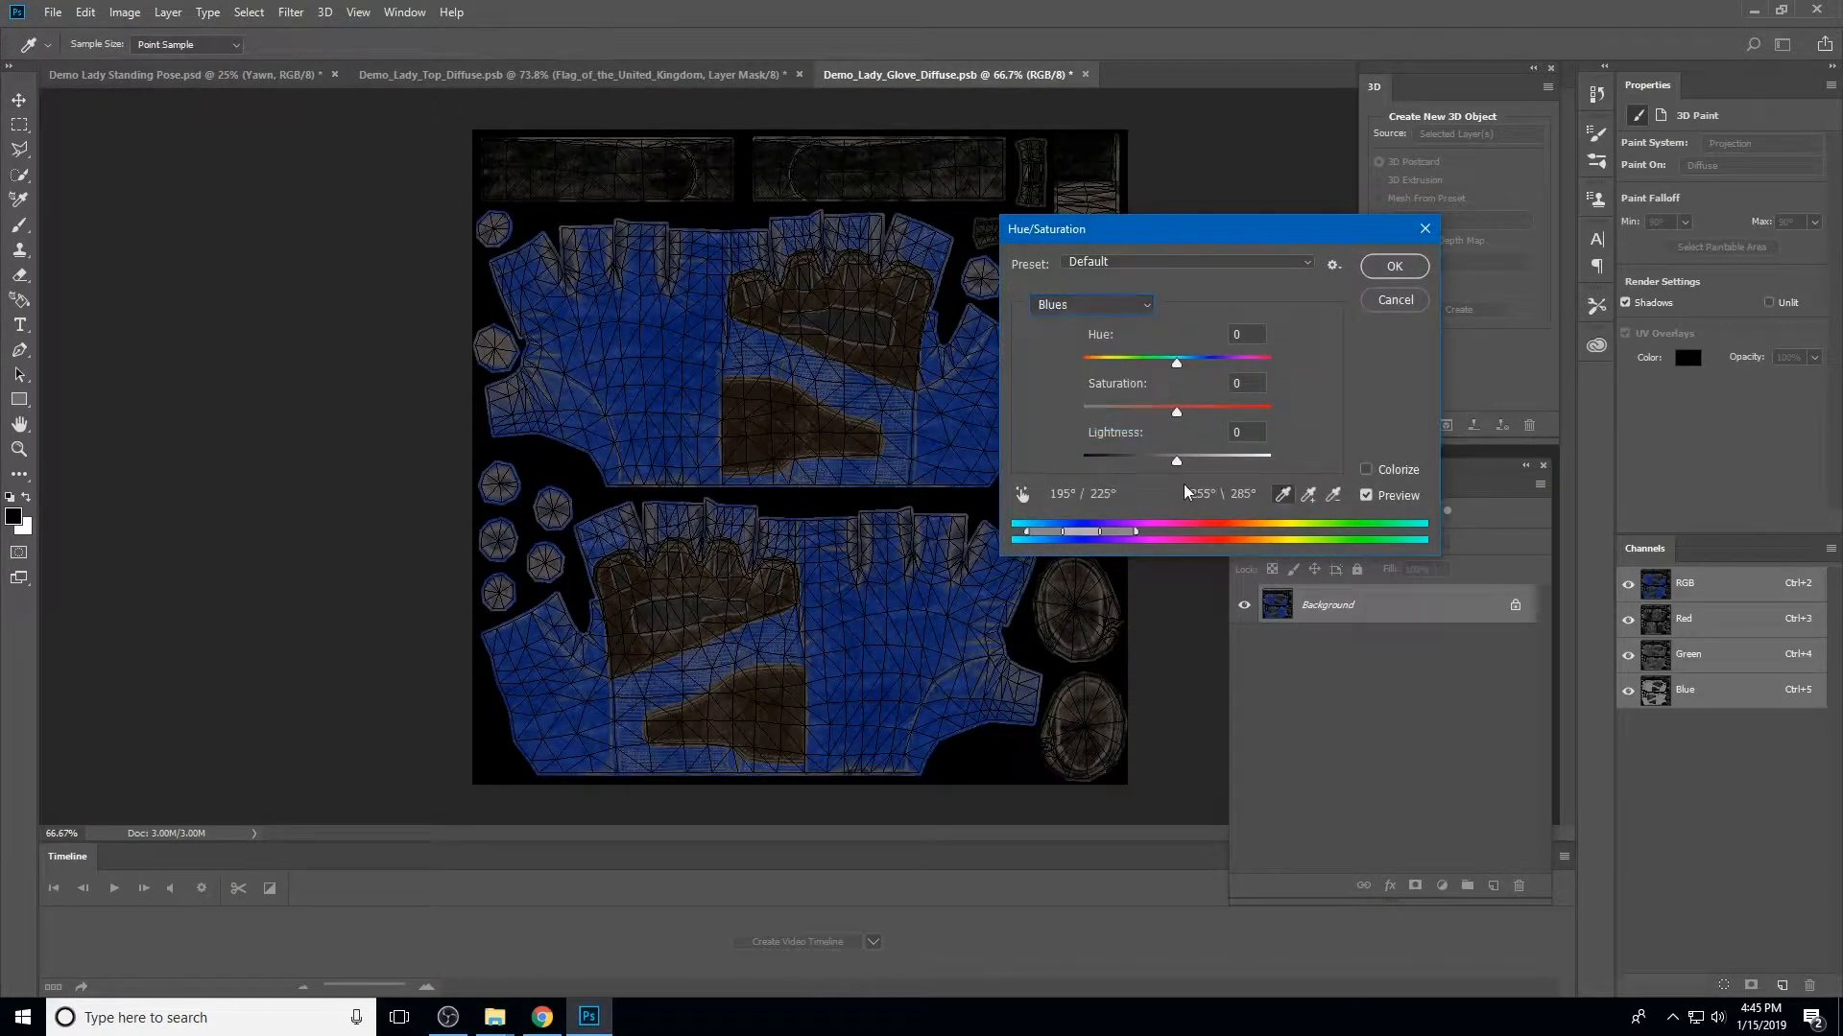
pyautogui.click(1387, 266)
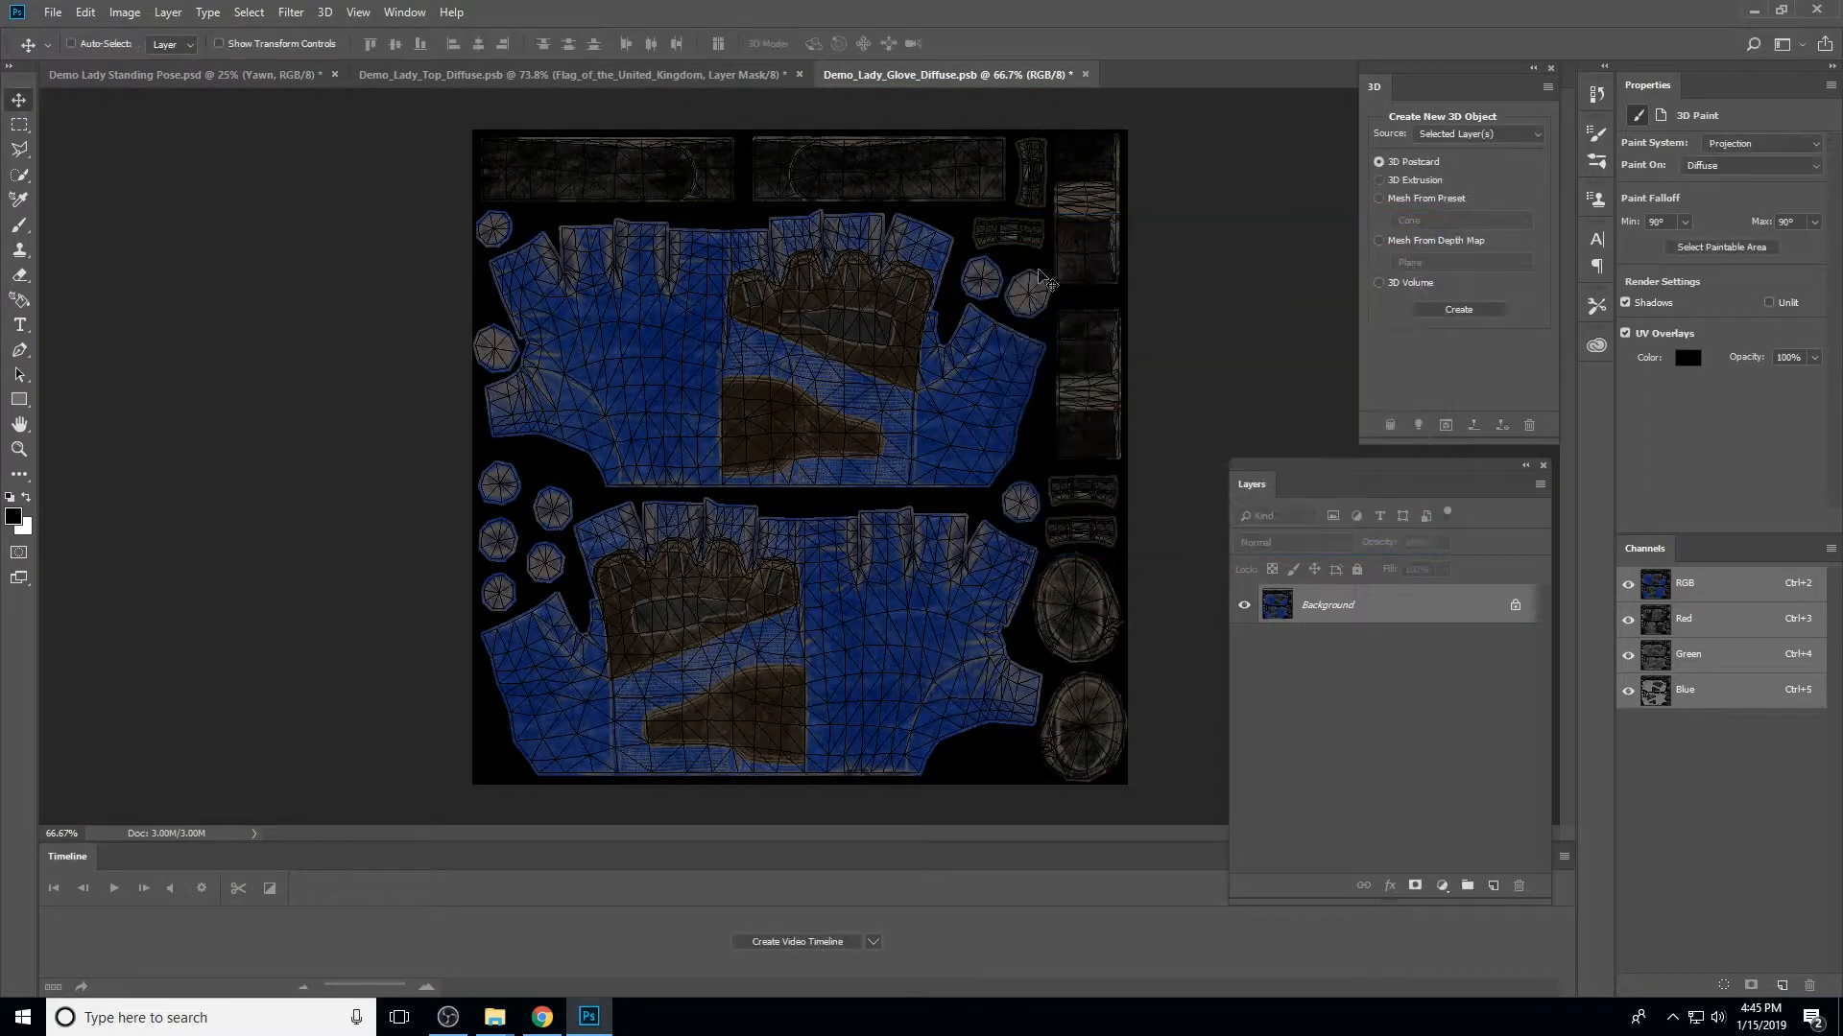
# Check the glove color on the character once more, and close the glove texture, saving its changes
pyautogui.click(182, 75)
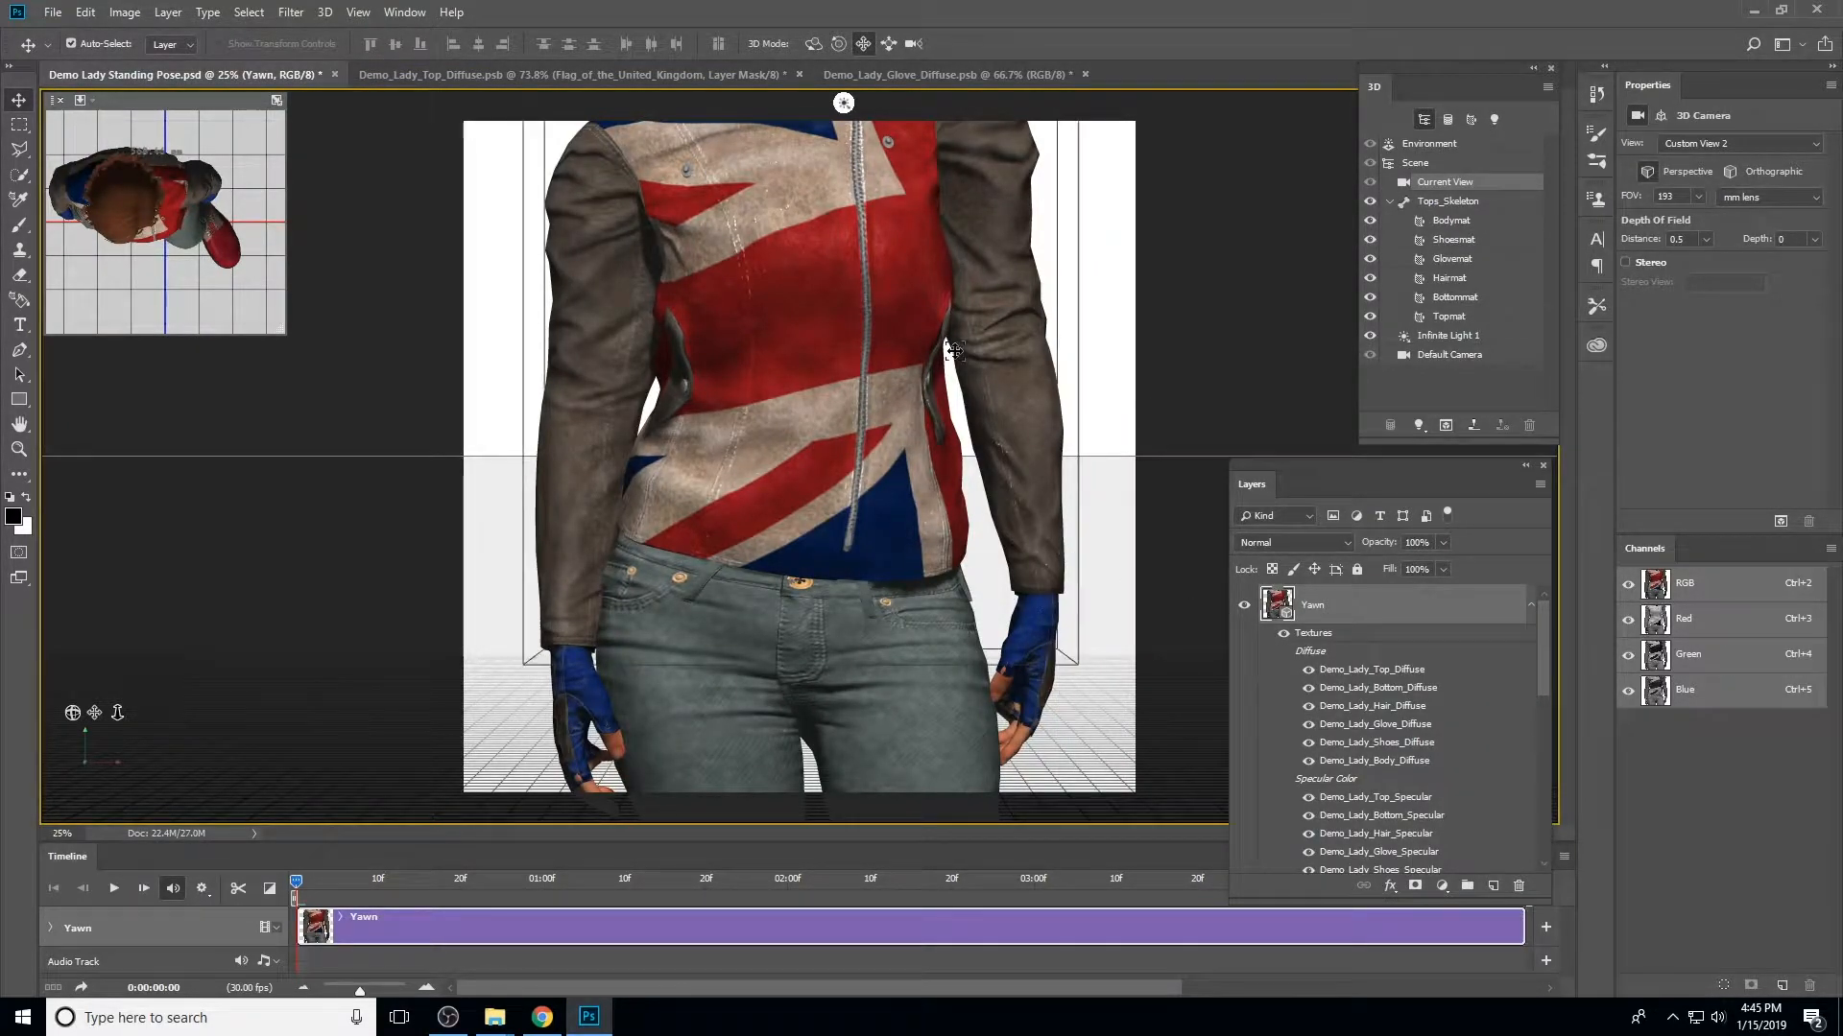
pyautogui.click(975, 77)
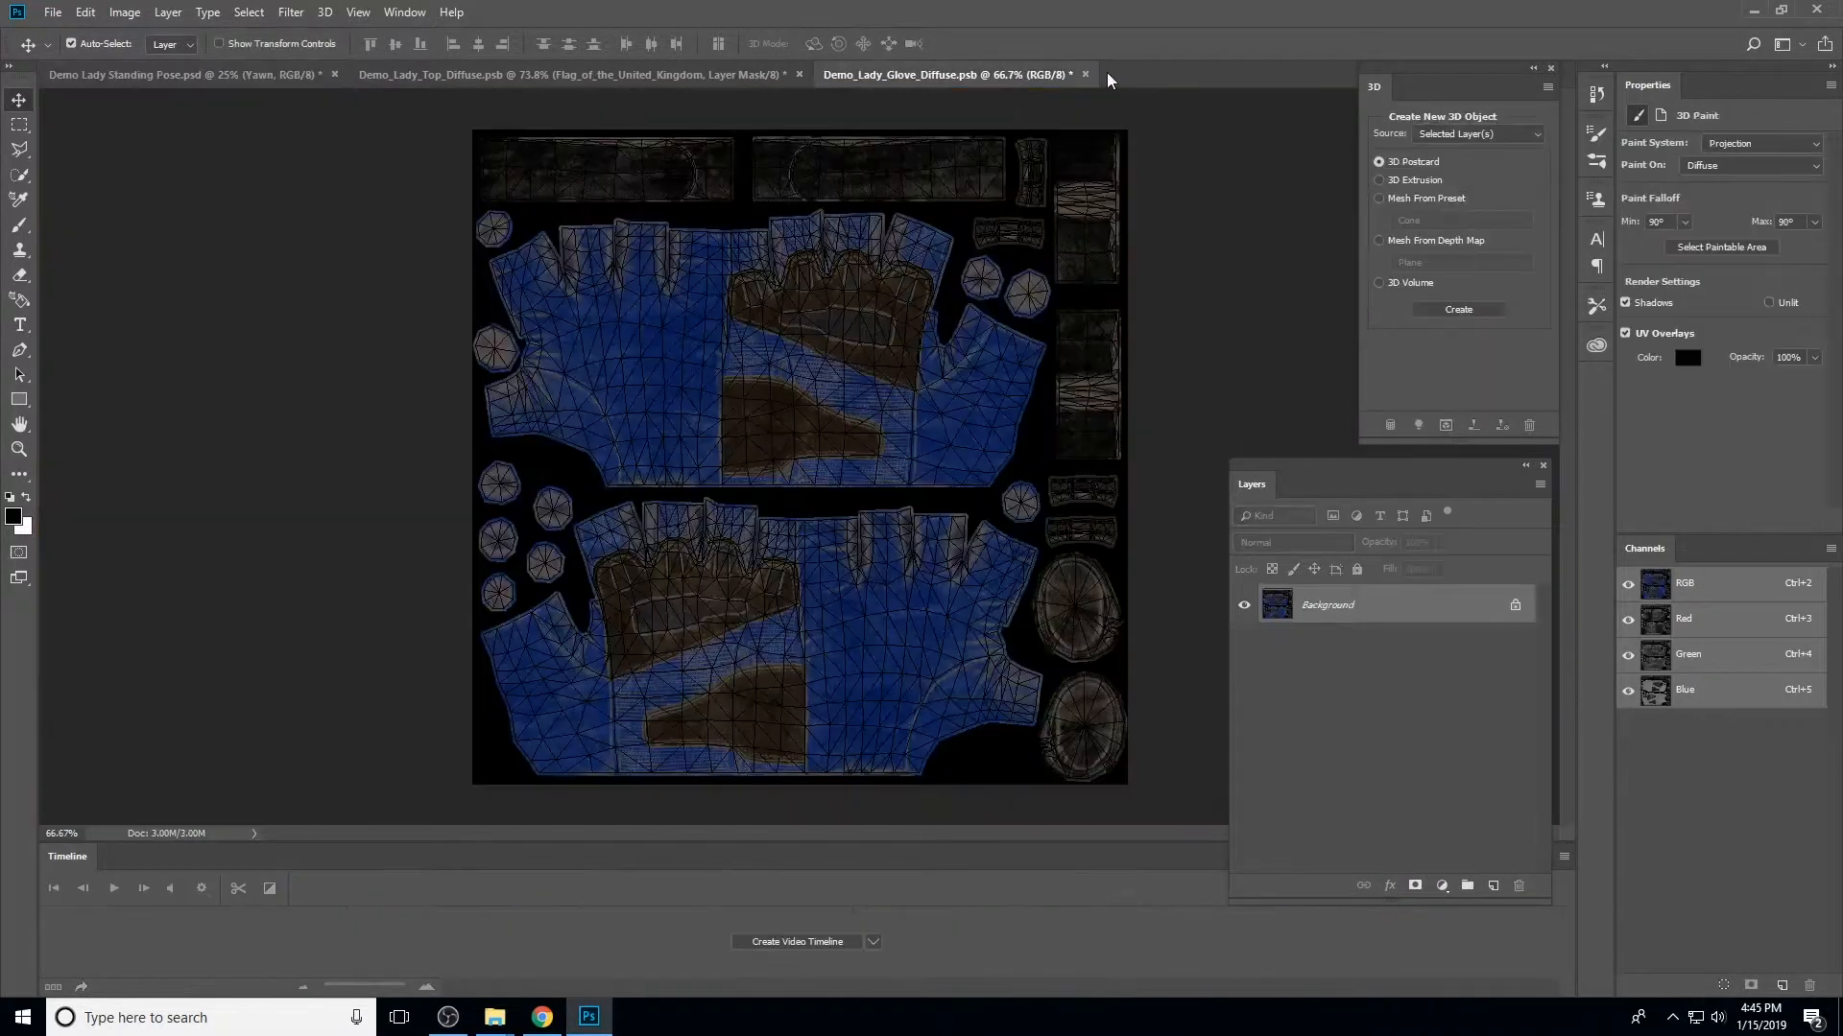
pyautogui.click(1085, 75)
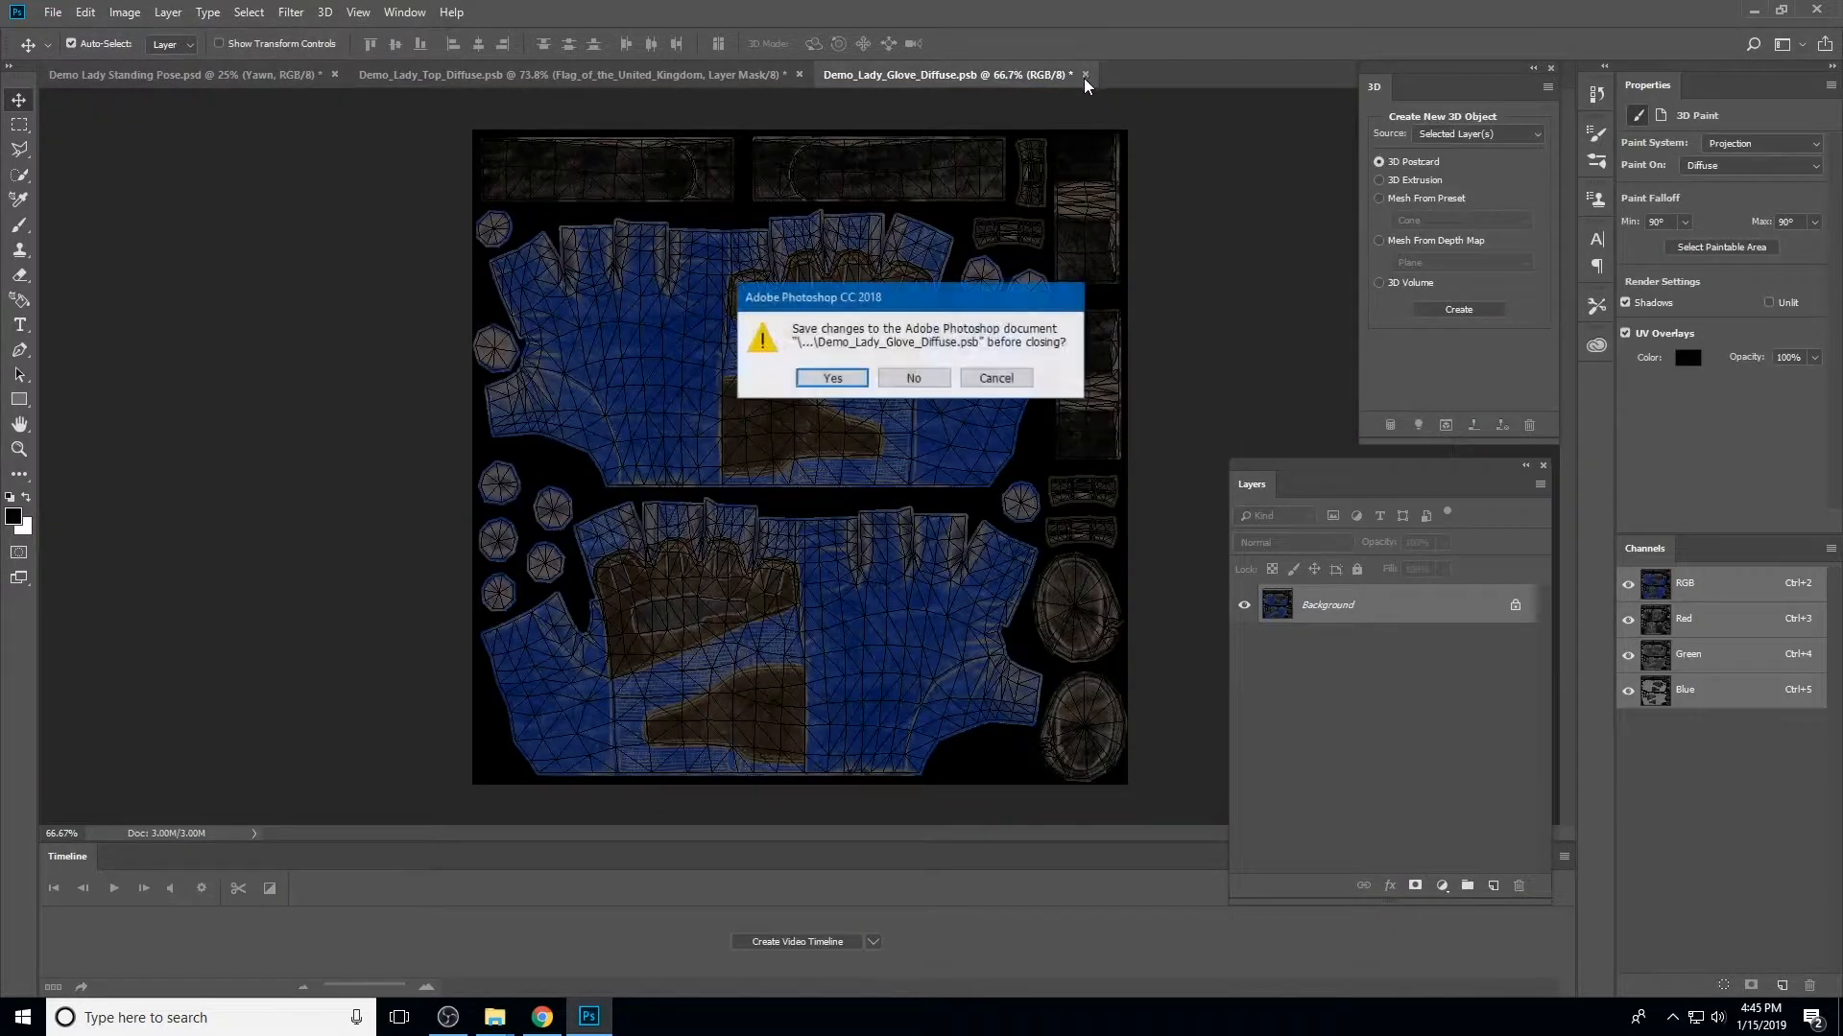
pyautogui.click(831, 379)
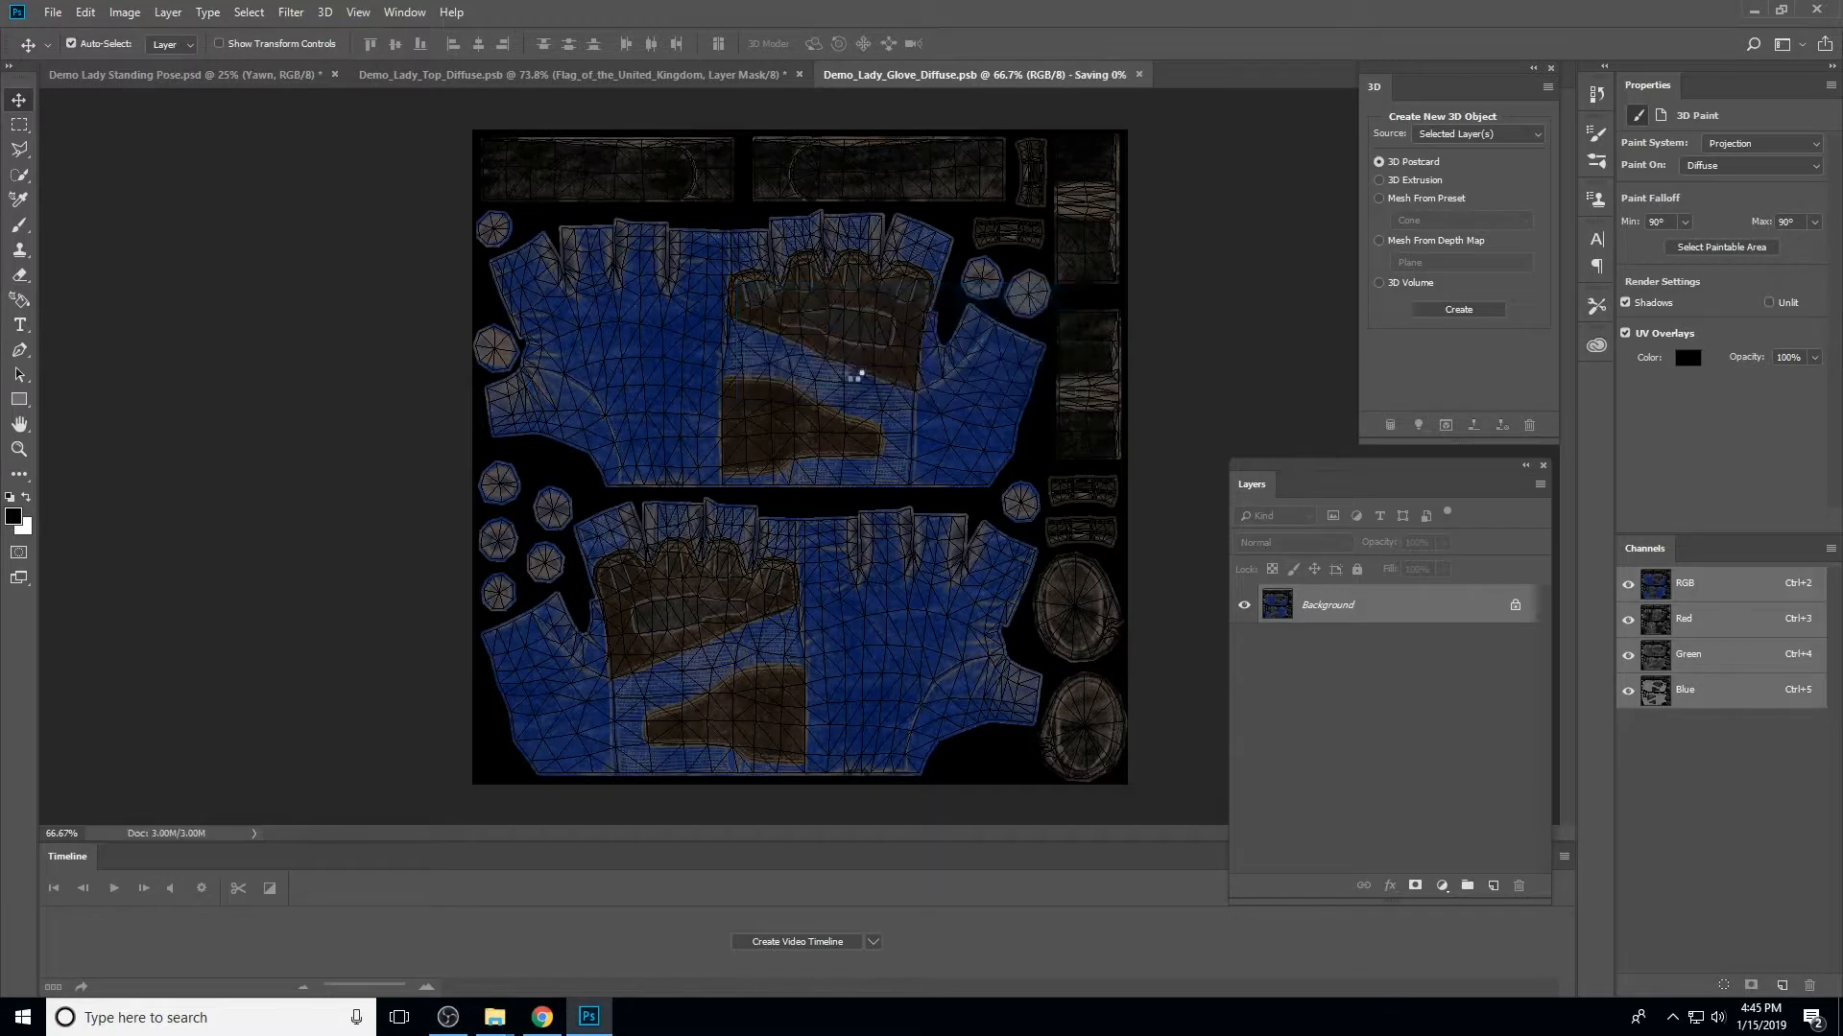
# Close the Demo_Lady_Top_Diffuse texture, saving its changes
pyautogui.click(725, 77)
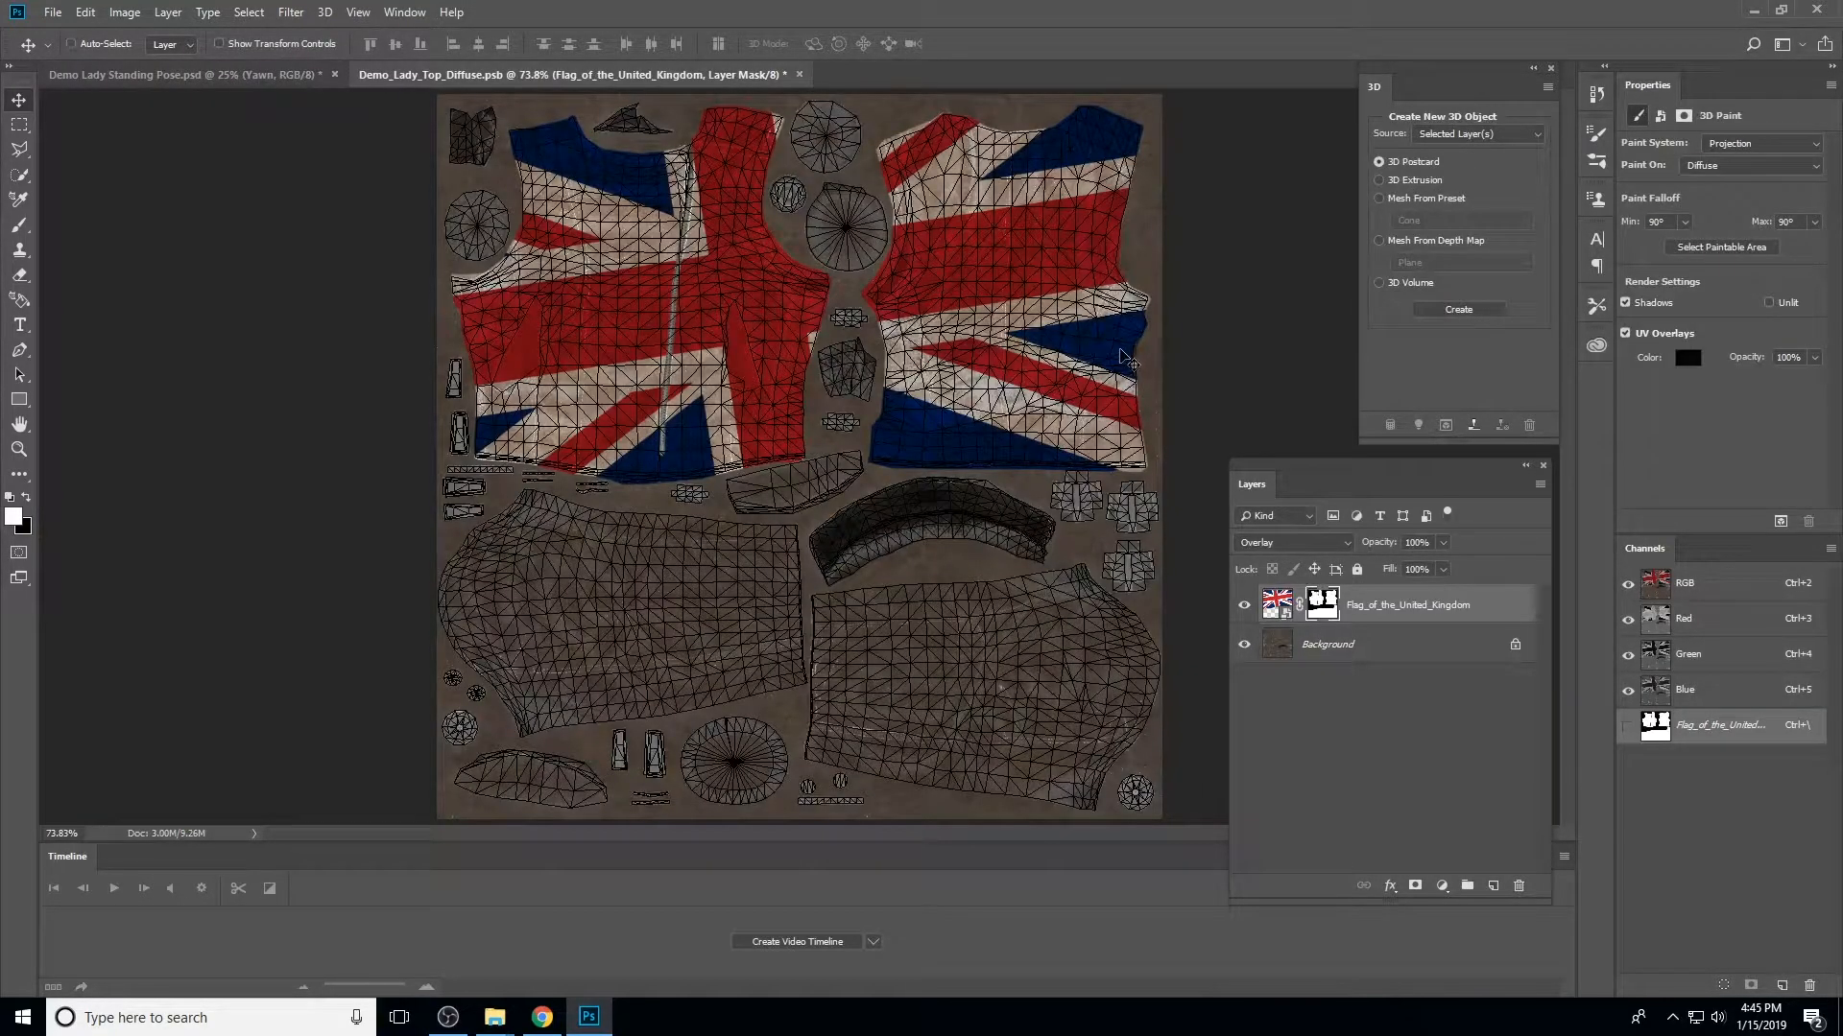
pyautogui.press('ctrl')
pyautogui.click(799, 75)
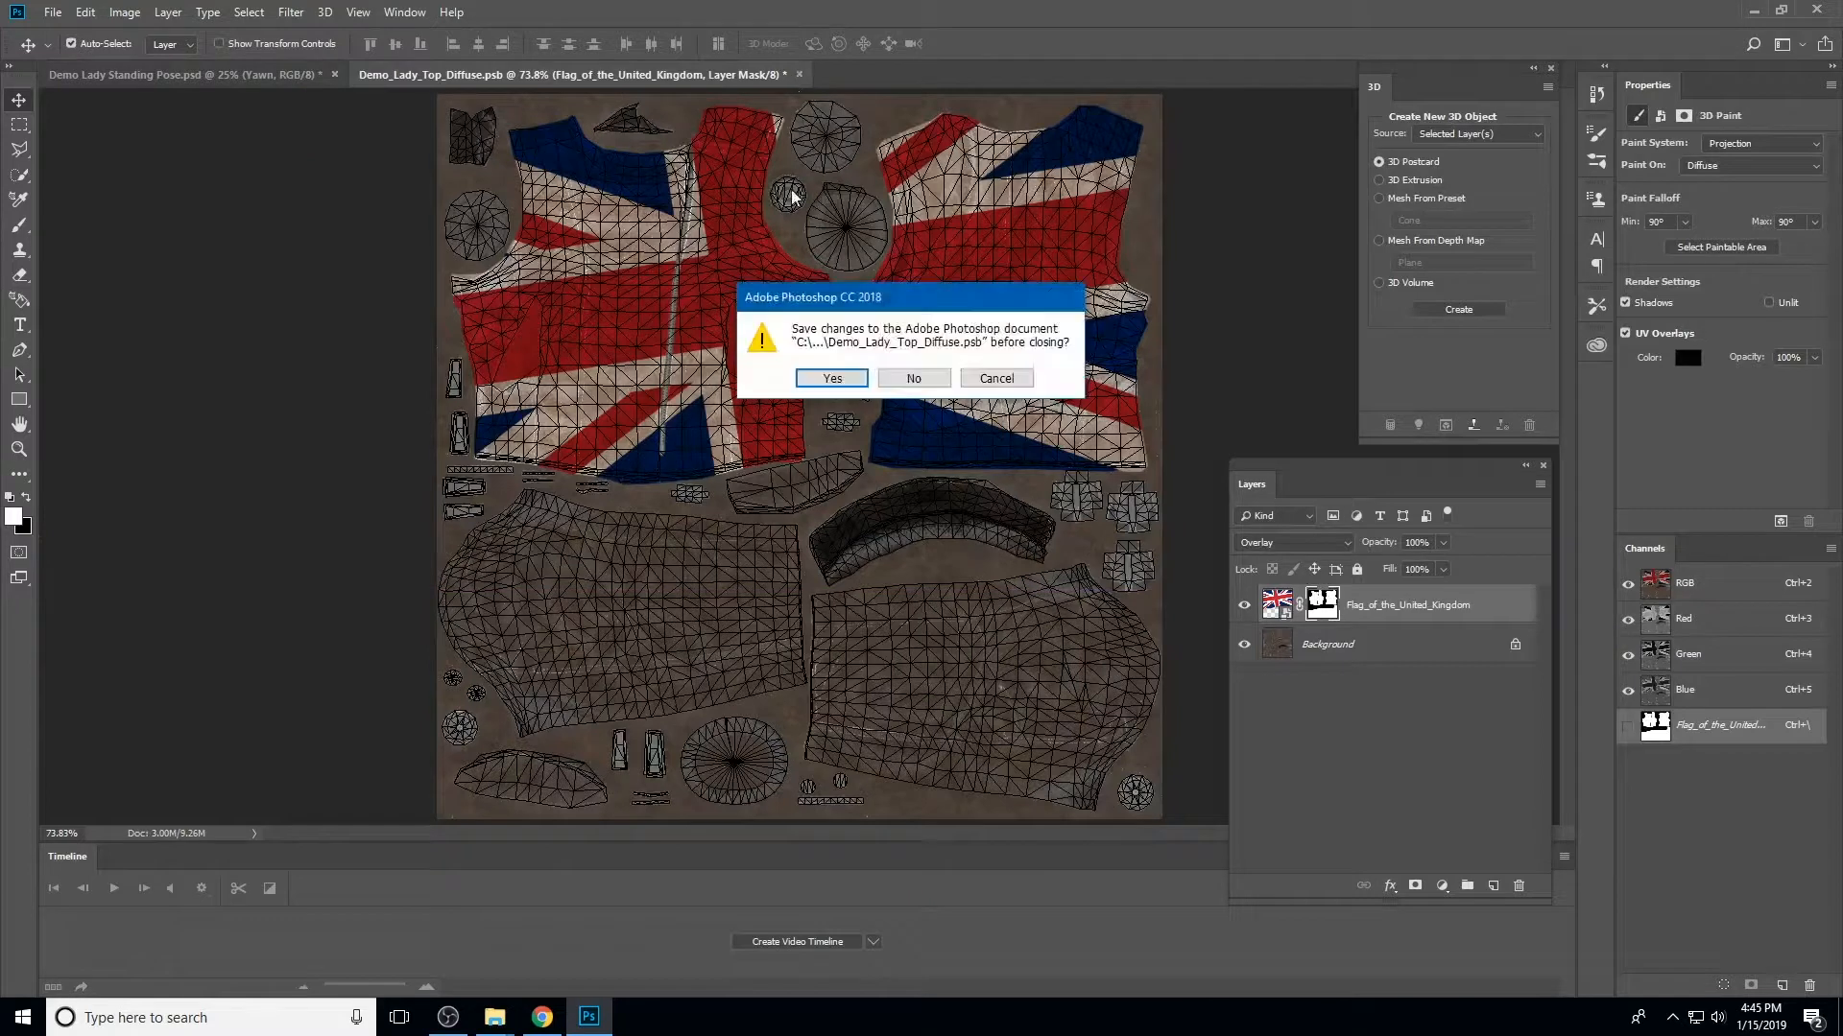
pyautogui.click(848, 376)
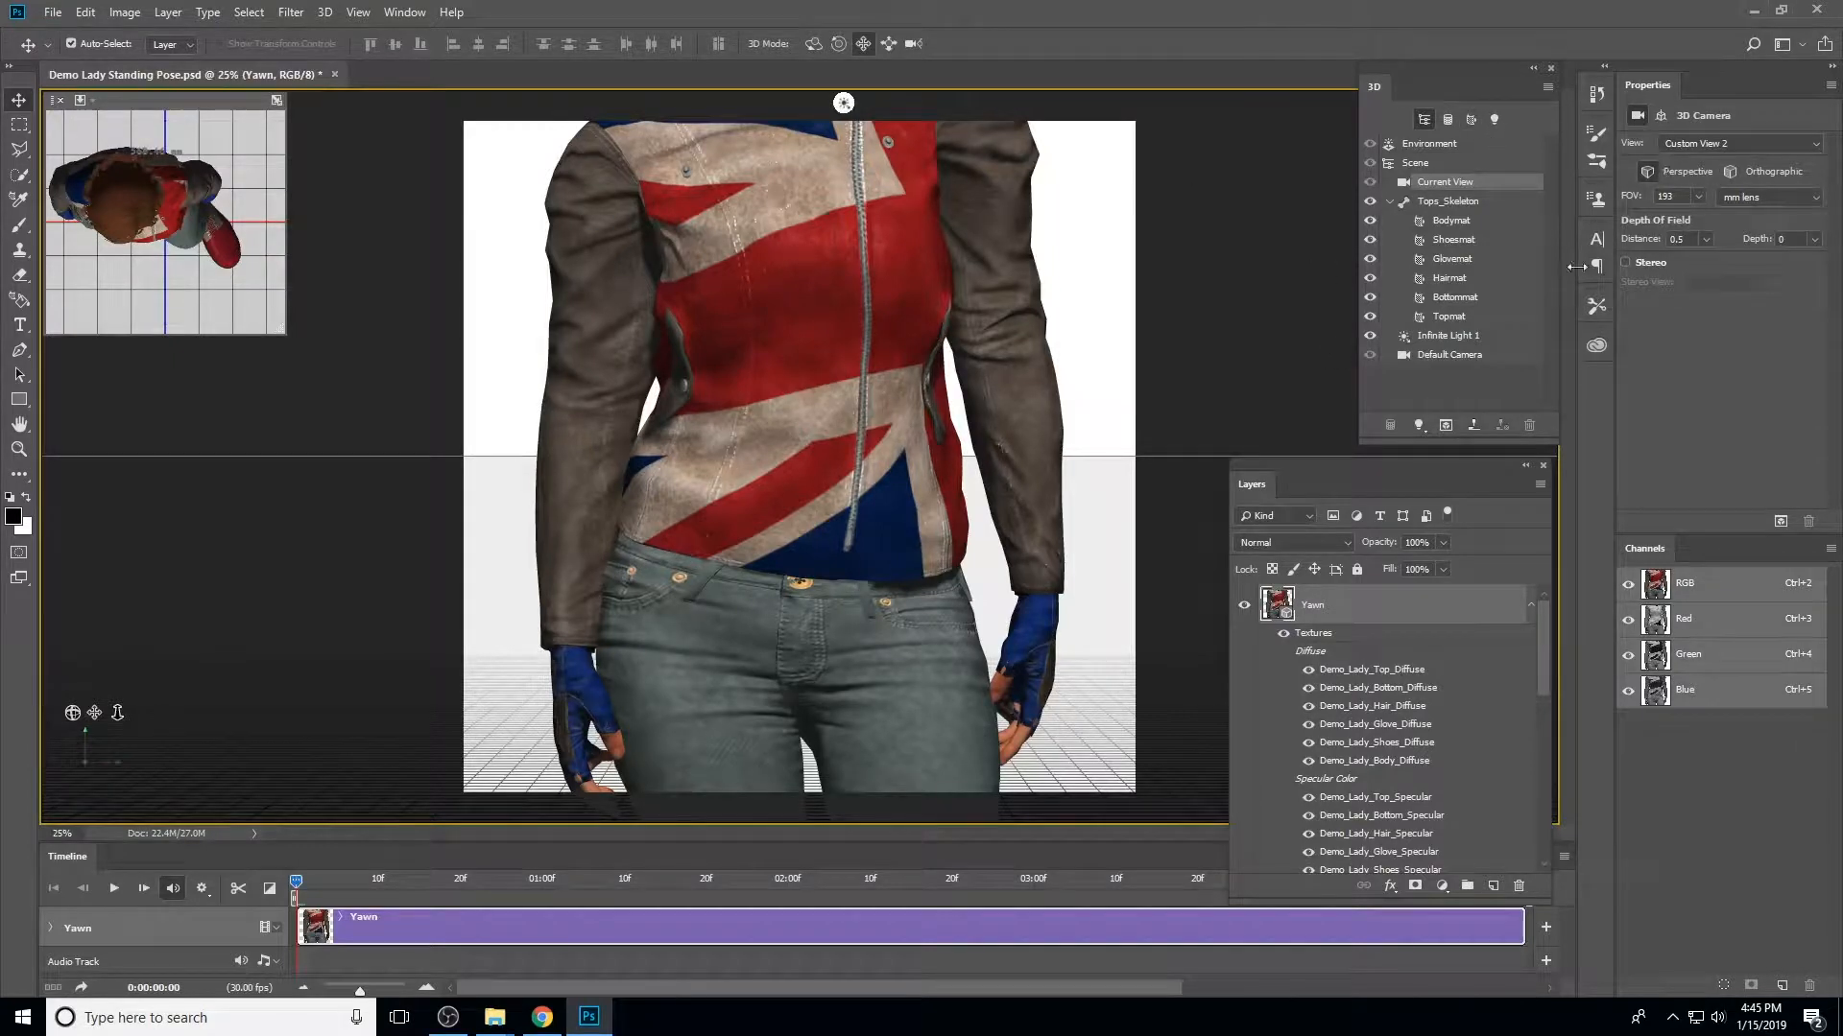
# Switch the standing pose scene to the Default Camera and inspect the character's shoes and flag jacket up close
pyautogui.click(1448, 359)
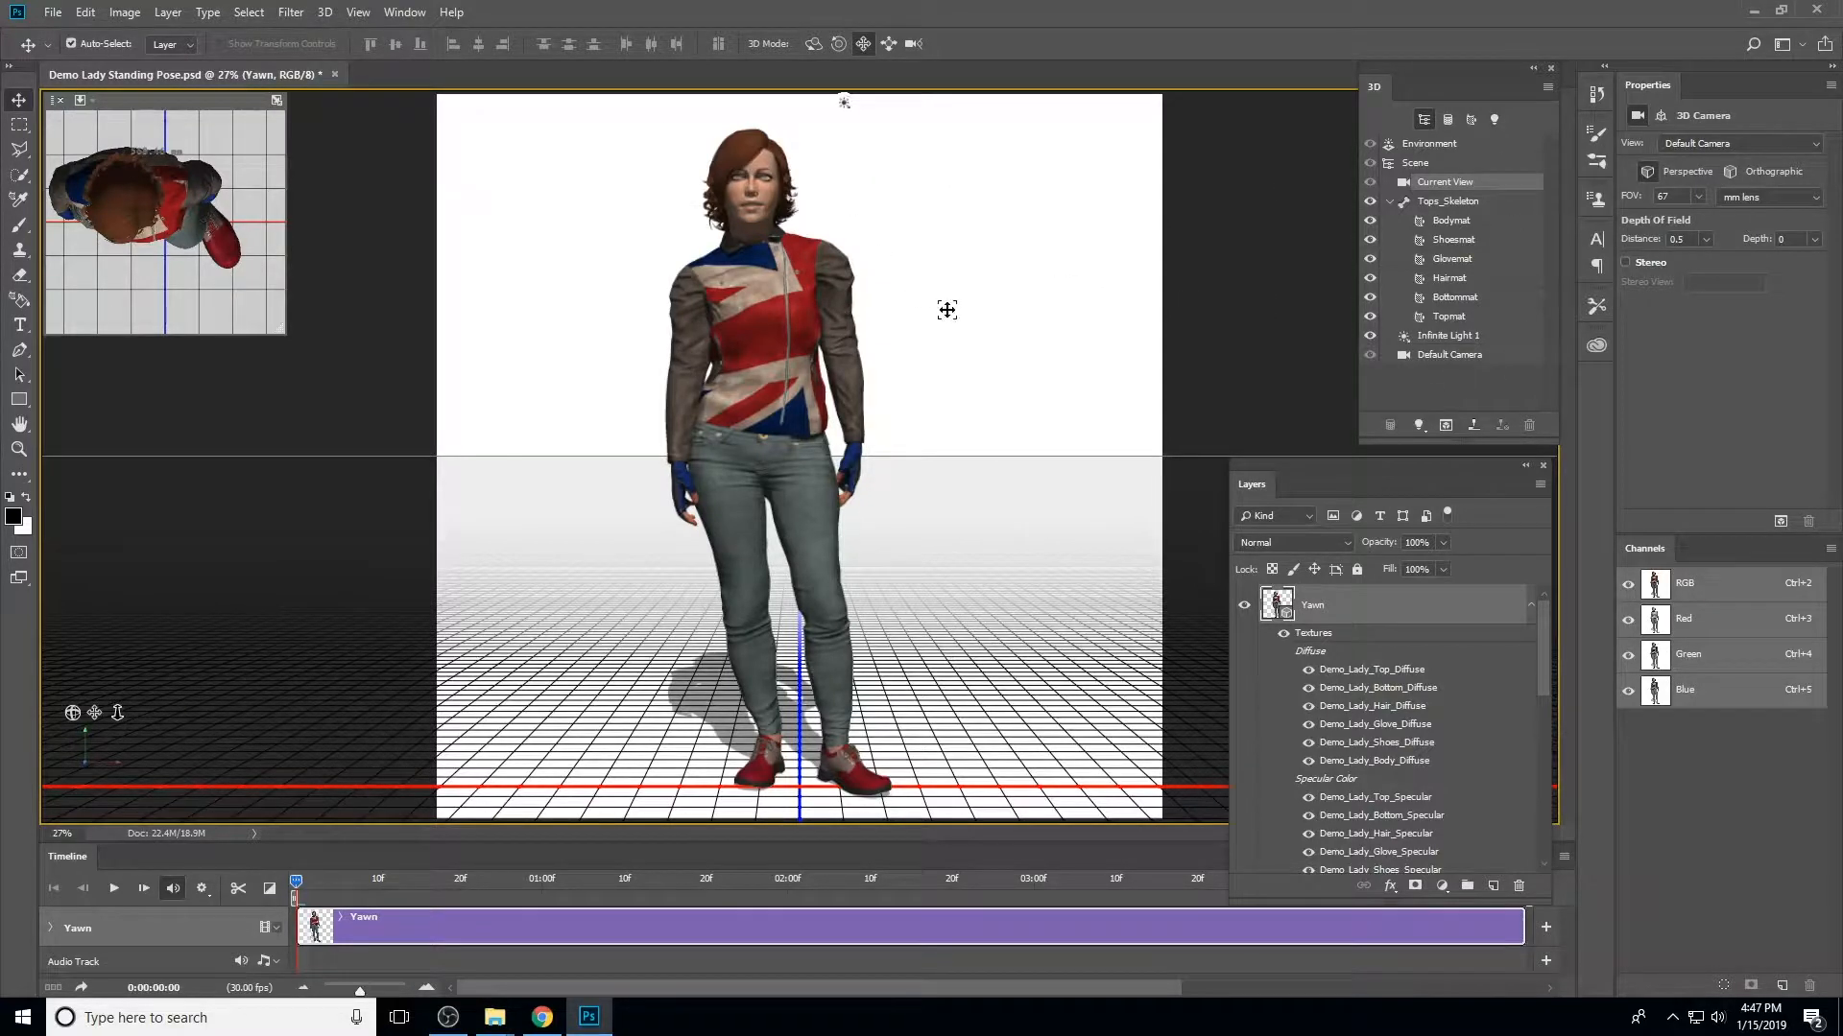
pyautogui.click(20, 450)
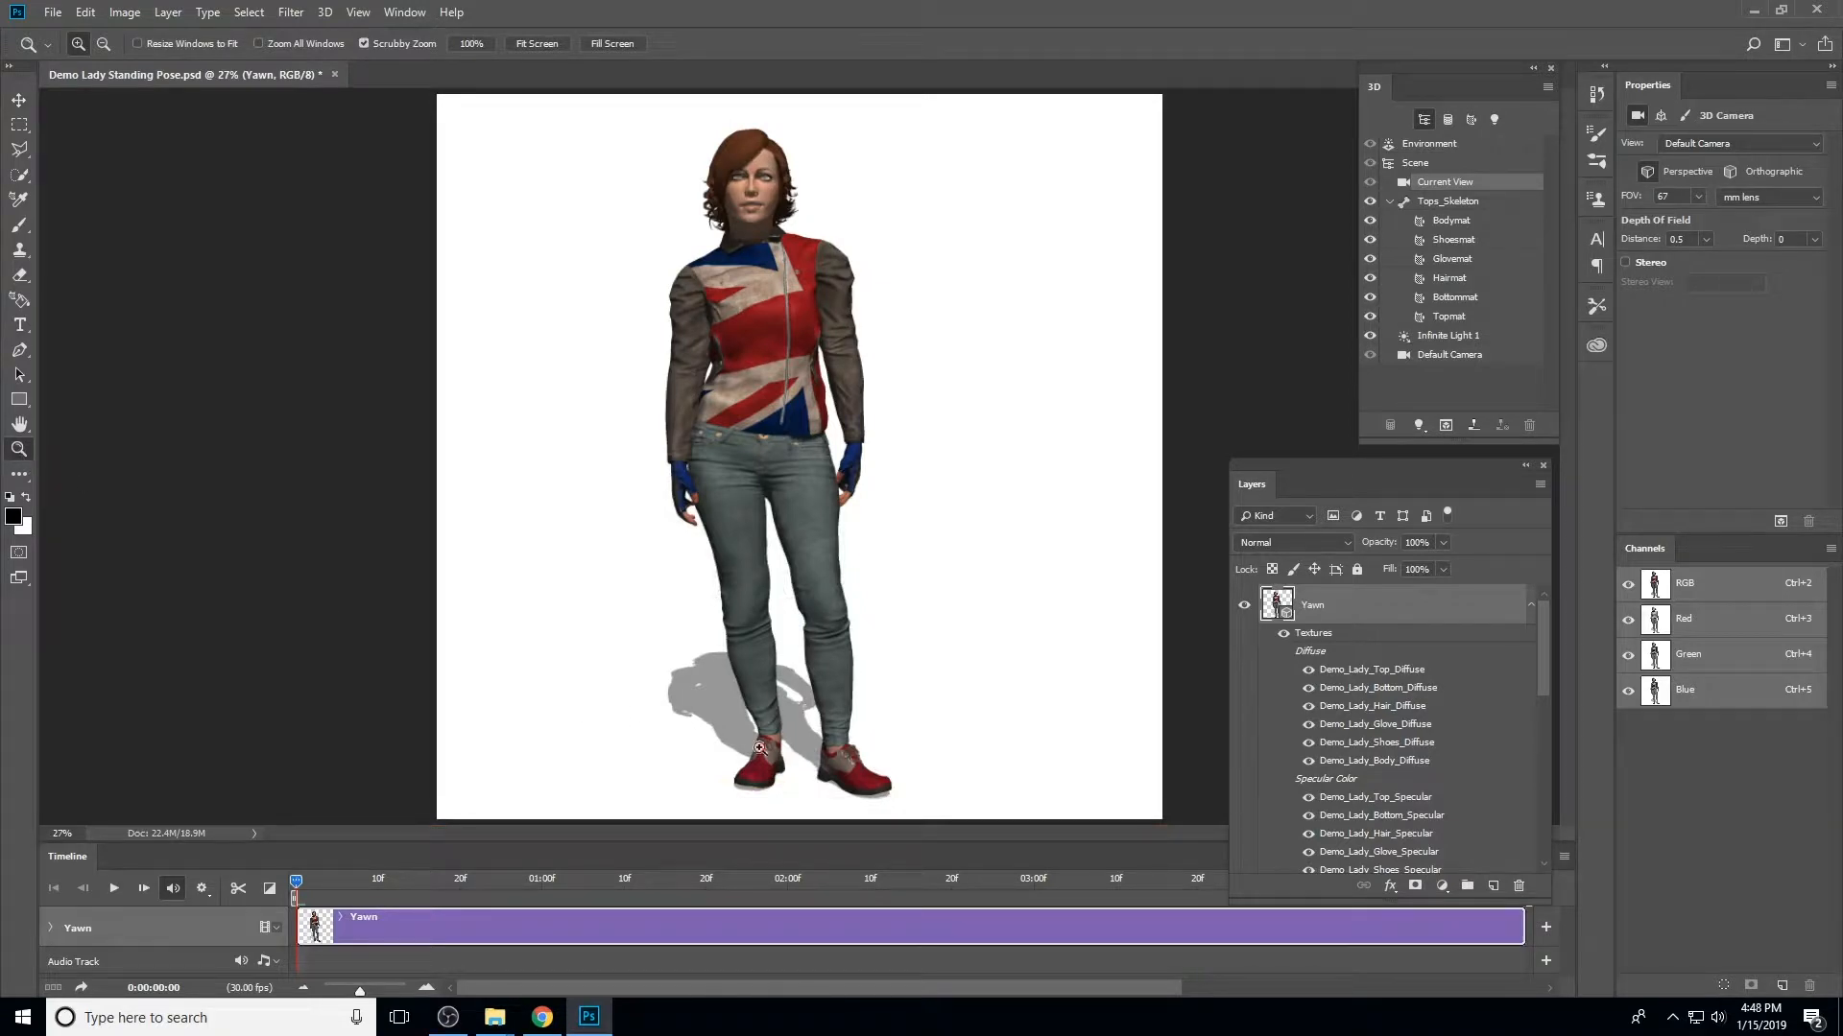
pyautogui.moveTo(791, 753); pyautogui.dragTo(864, 221)
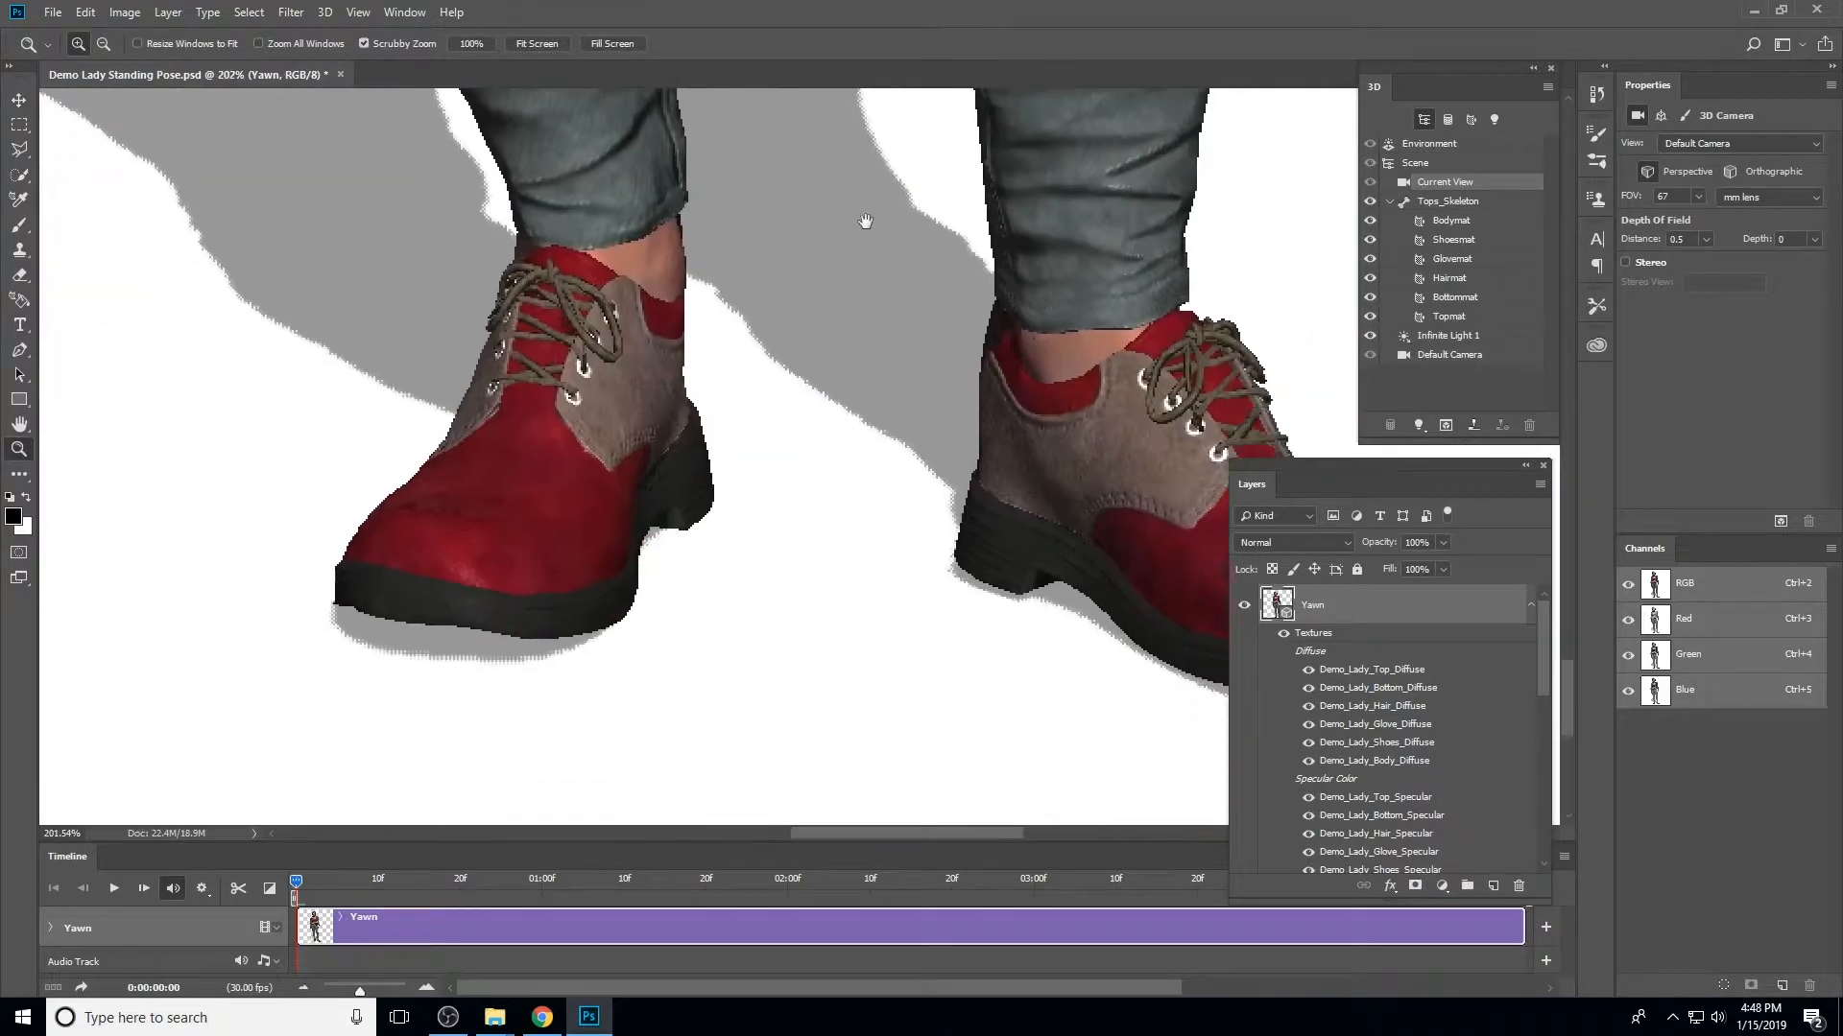
pyautogui.moveTo(1176, 412); pyautogui.dragTo(734, 338)
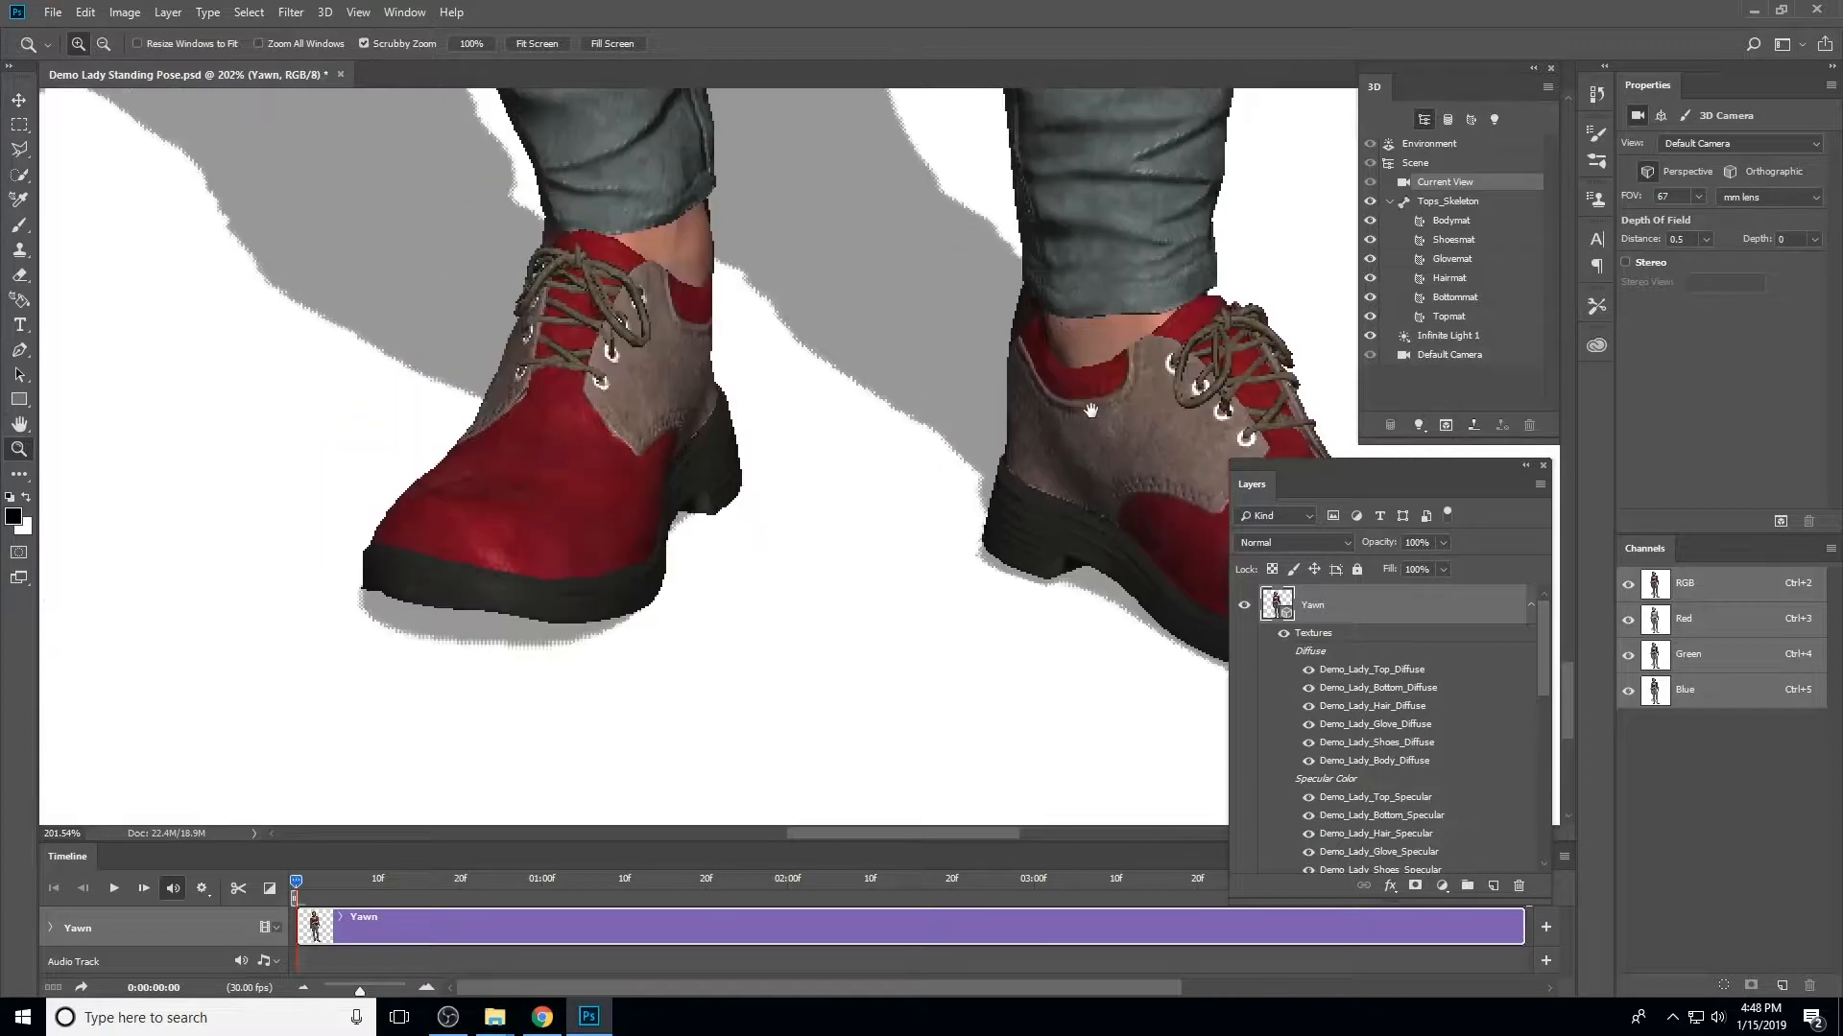
pyautogui.moveTo(1078, 399); pyautogui.dragTo(364, 835)
pyautogui.moveTo(921, 467); pyautogui.dragTo(892, 267)
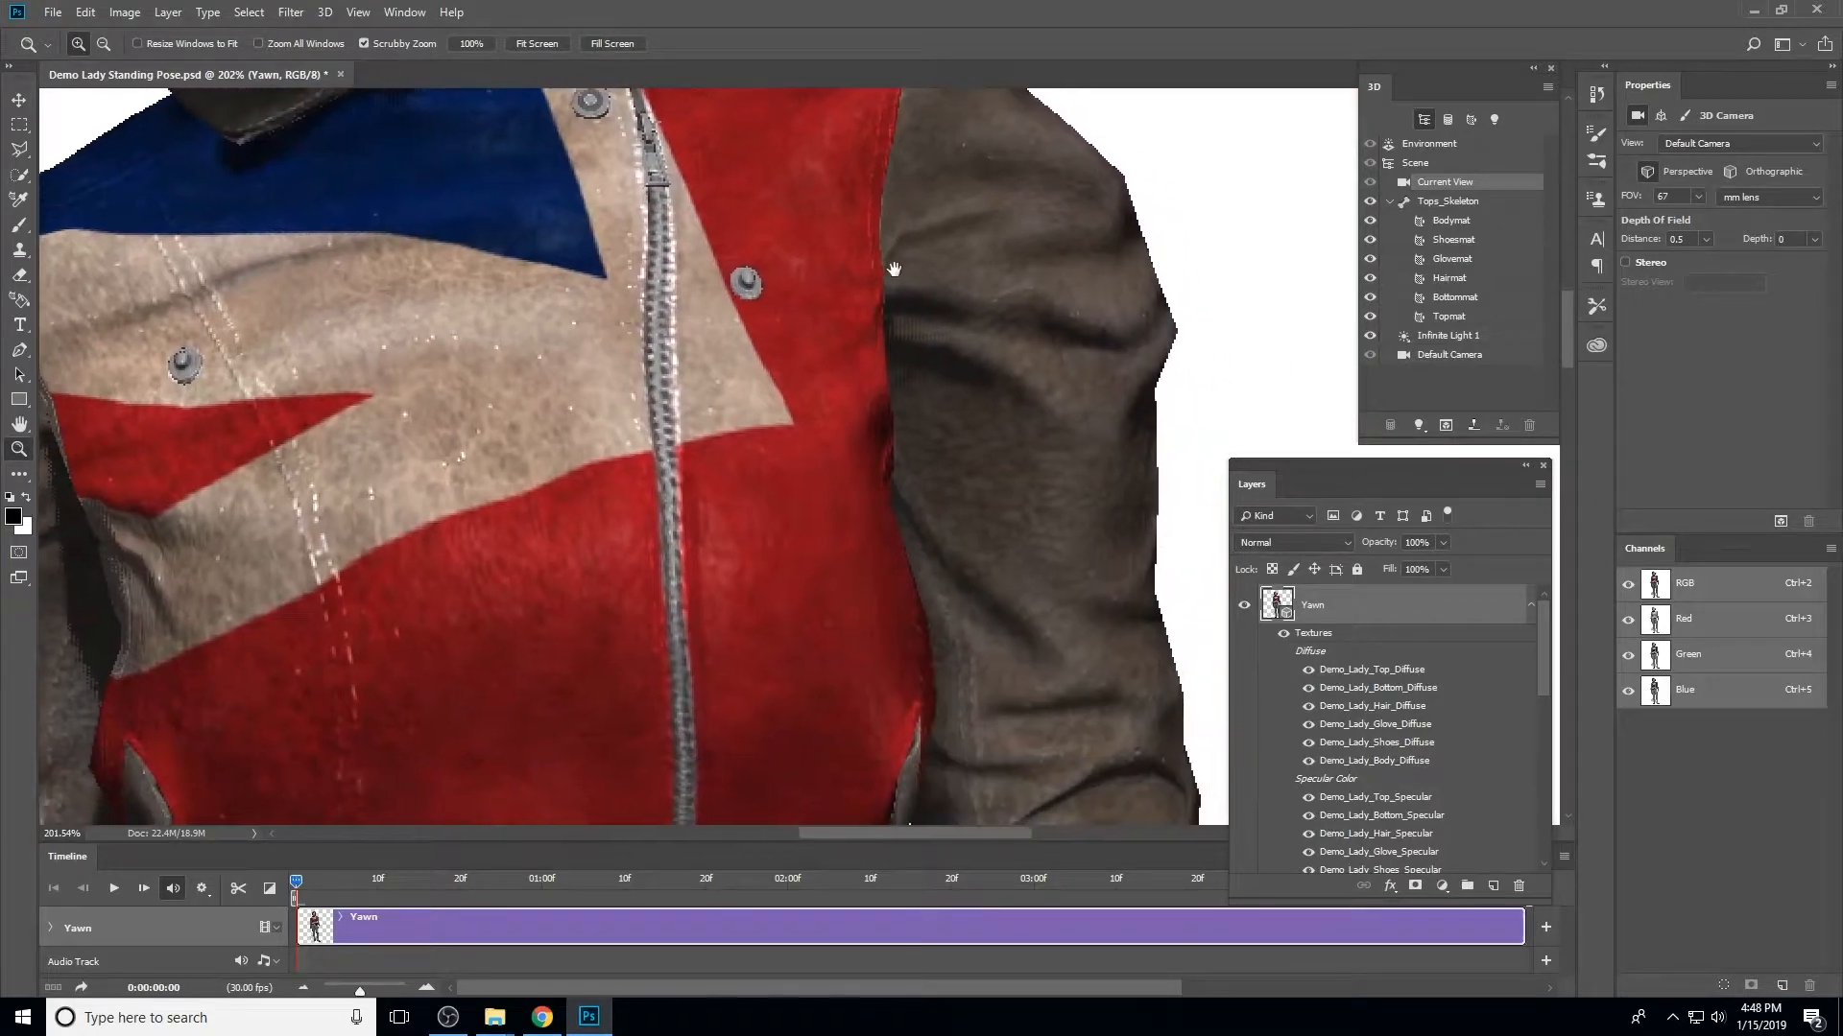
# Open the Demo_Lady_Shoes_Diffuse texture and shift the hue of its Reds slightly with Hue/Saturation
pyautogui.hotkey('ctrl', '0')
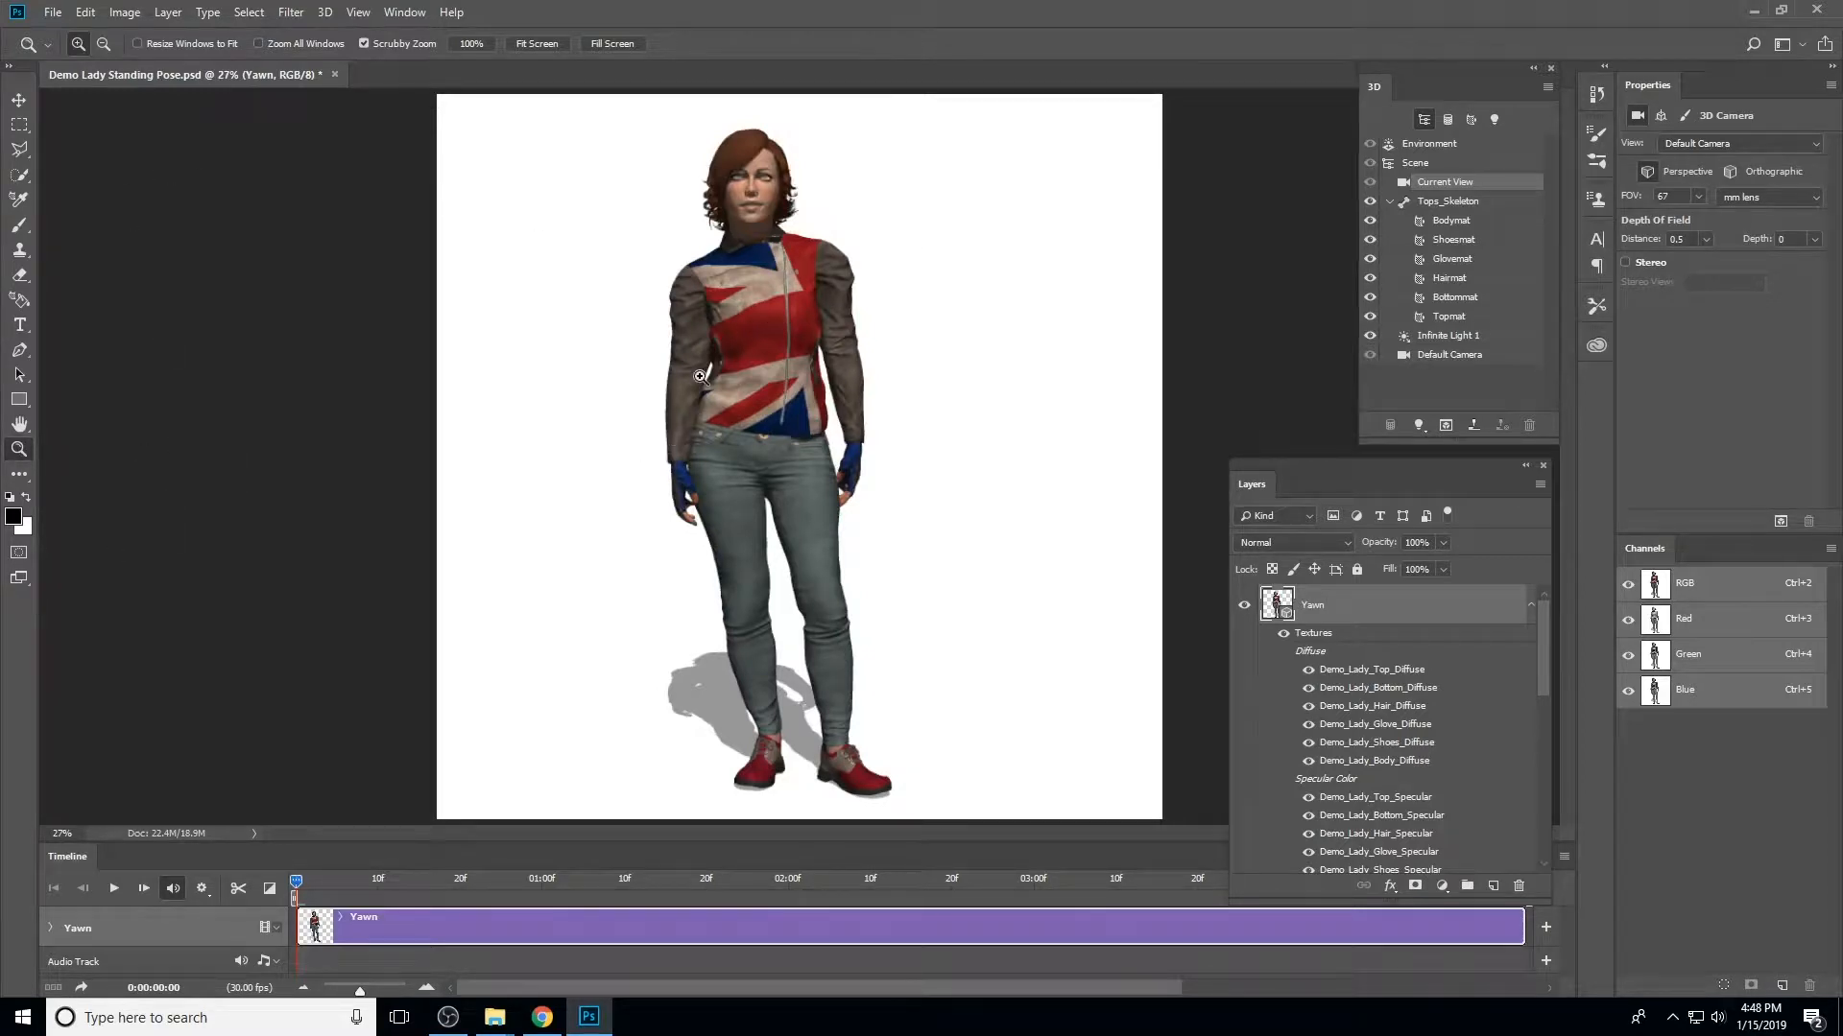
pyautogui.moveTo(740, 326); pyautogui.dragTo(813, 375)
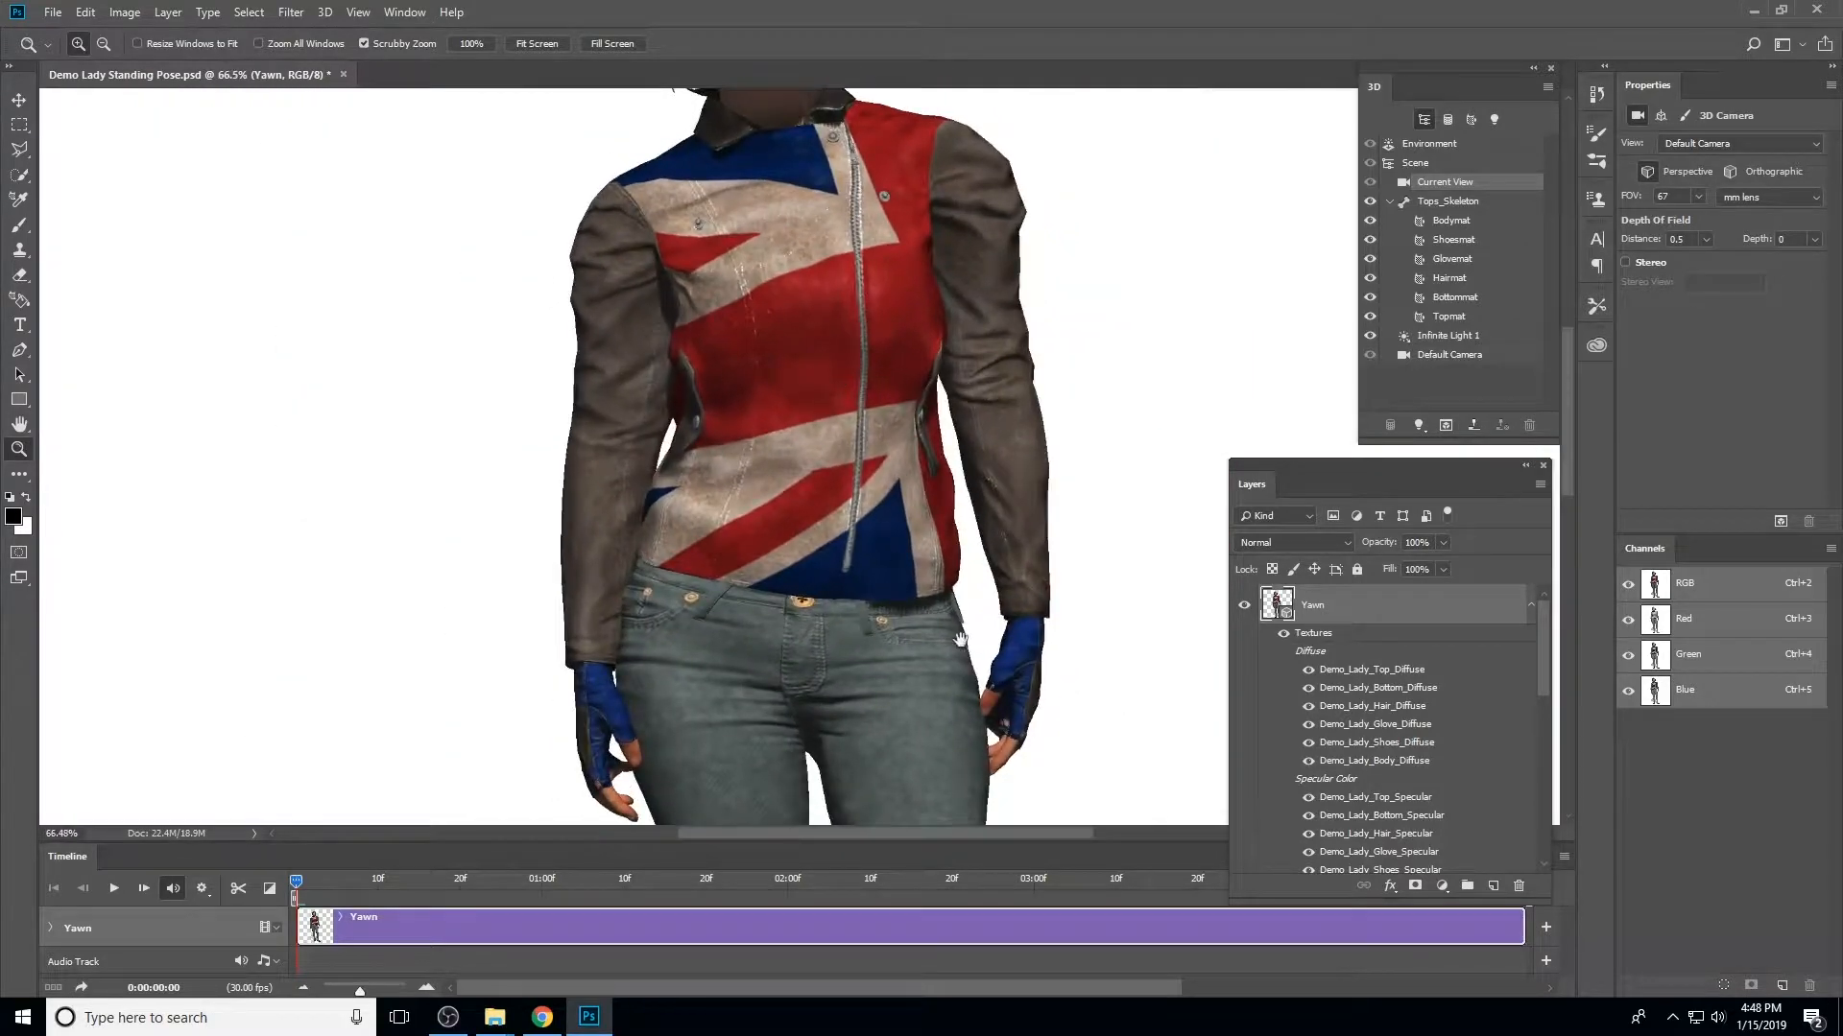
pyautogui.scroll(-10, 864, 384)
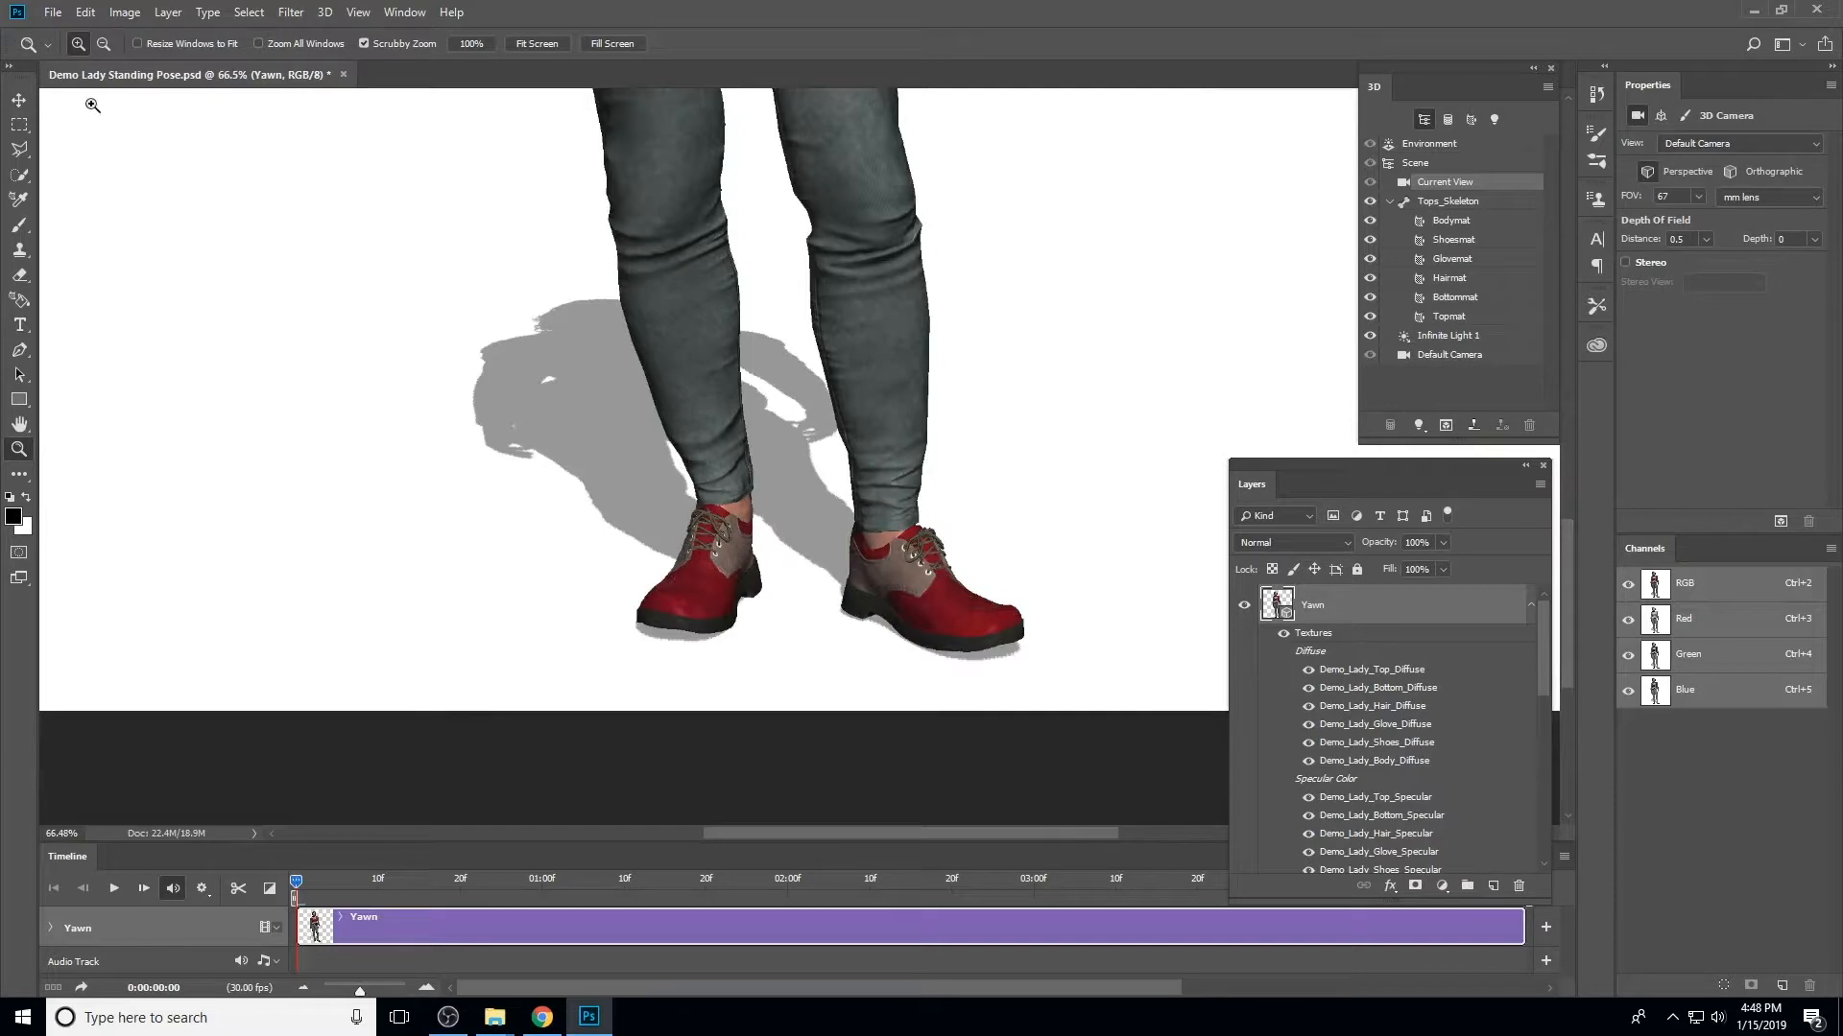
pyautogui.click(19, 100)
pyautogui.doubleClick(1378, 749)
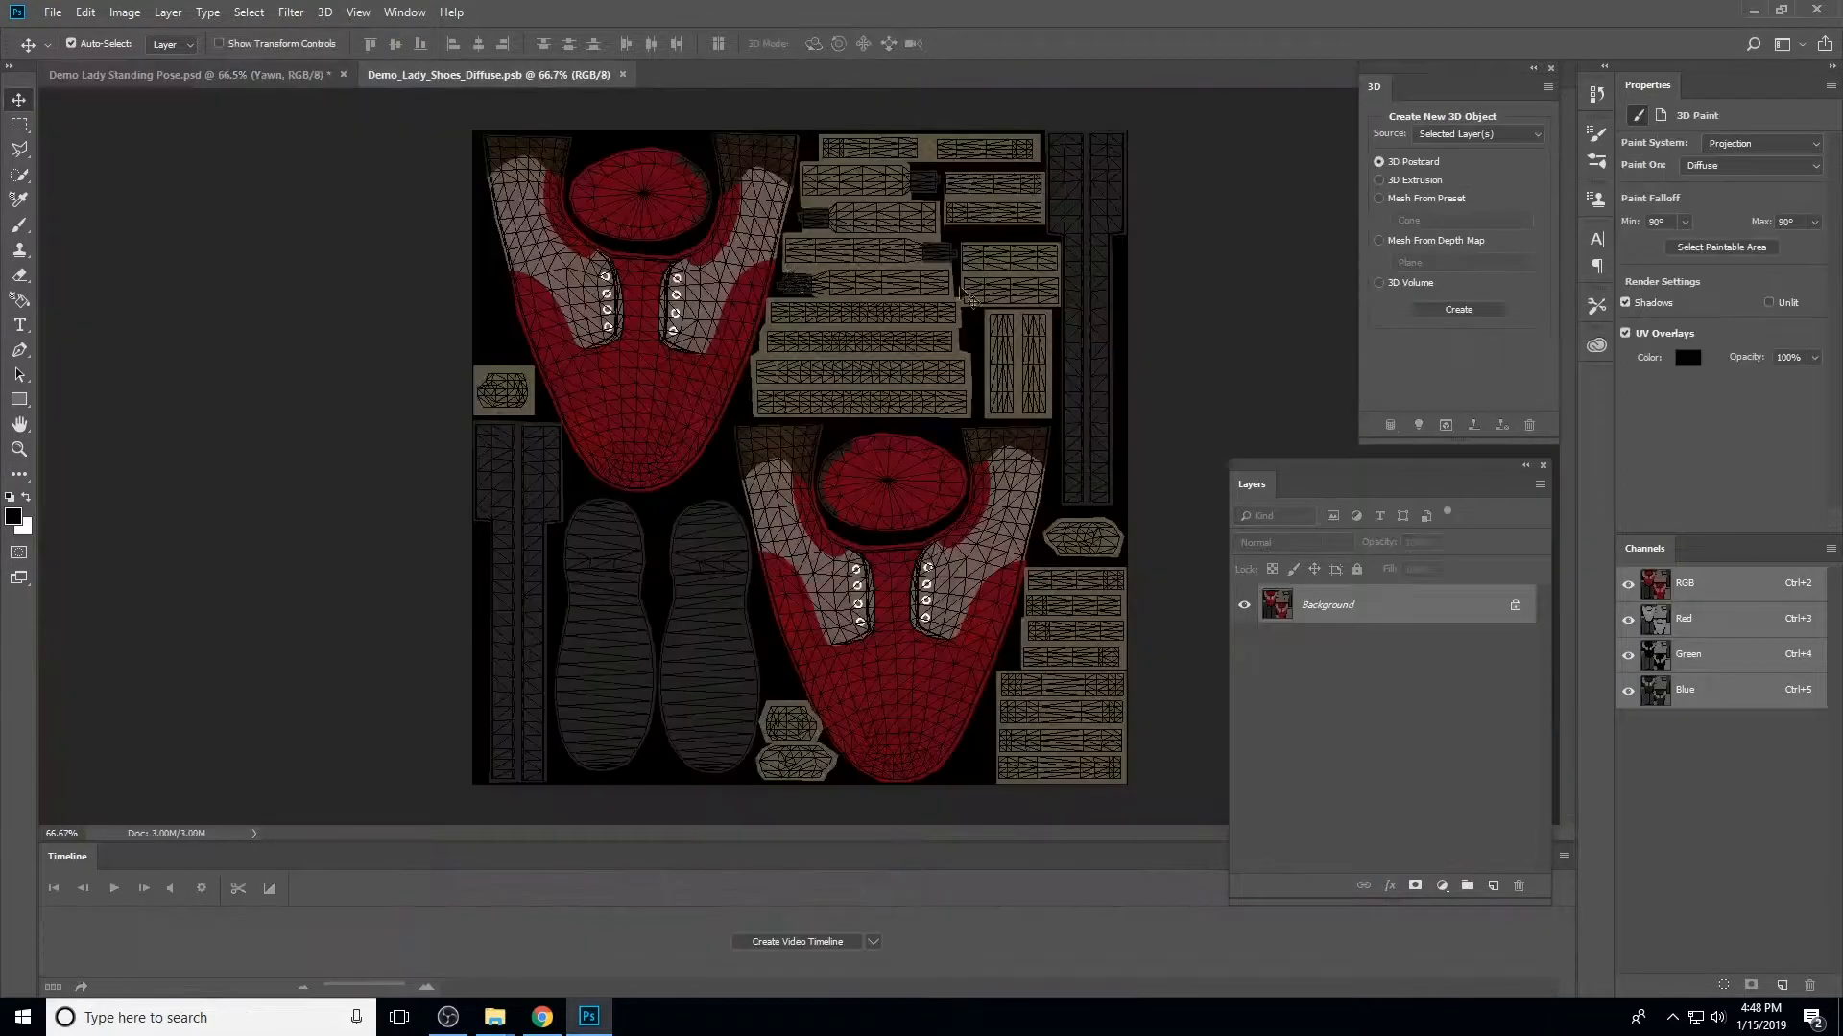
pyautogui.hotkey('ctrl', 'u')
pyautogui.click(1089, 304)
pyautogui.click(1078, 344)
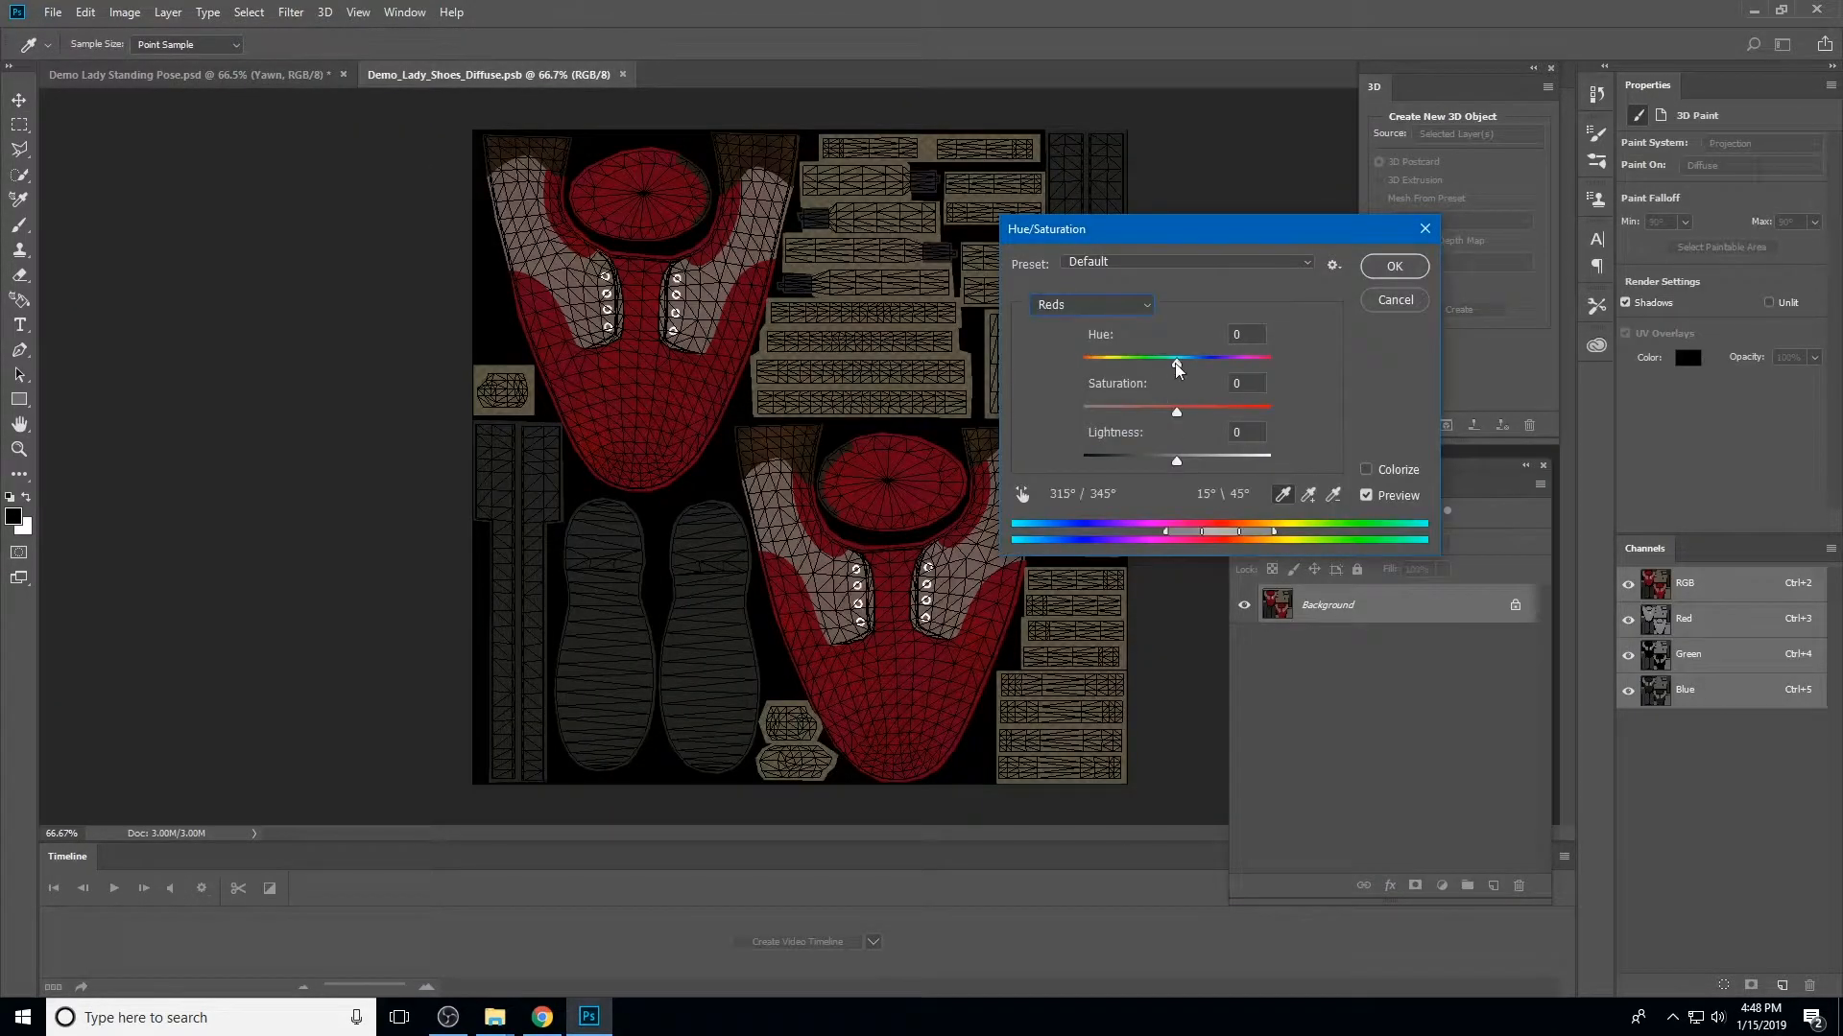
pyautogui.moveTo(1175, 362); pyautogui.dragTo(1183, 358)
pyautogui.press('Return')
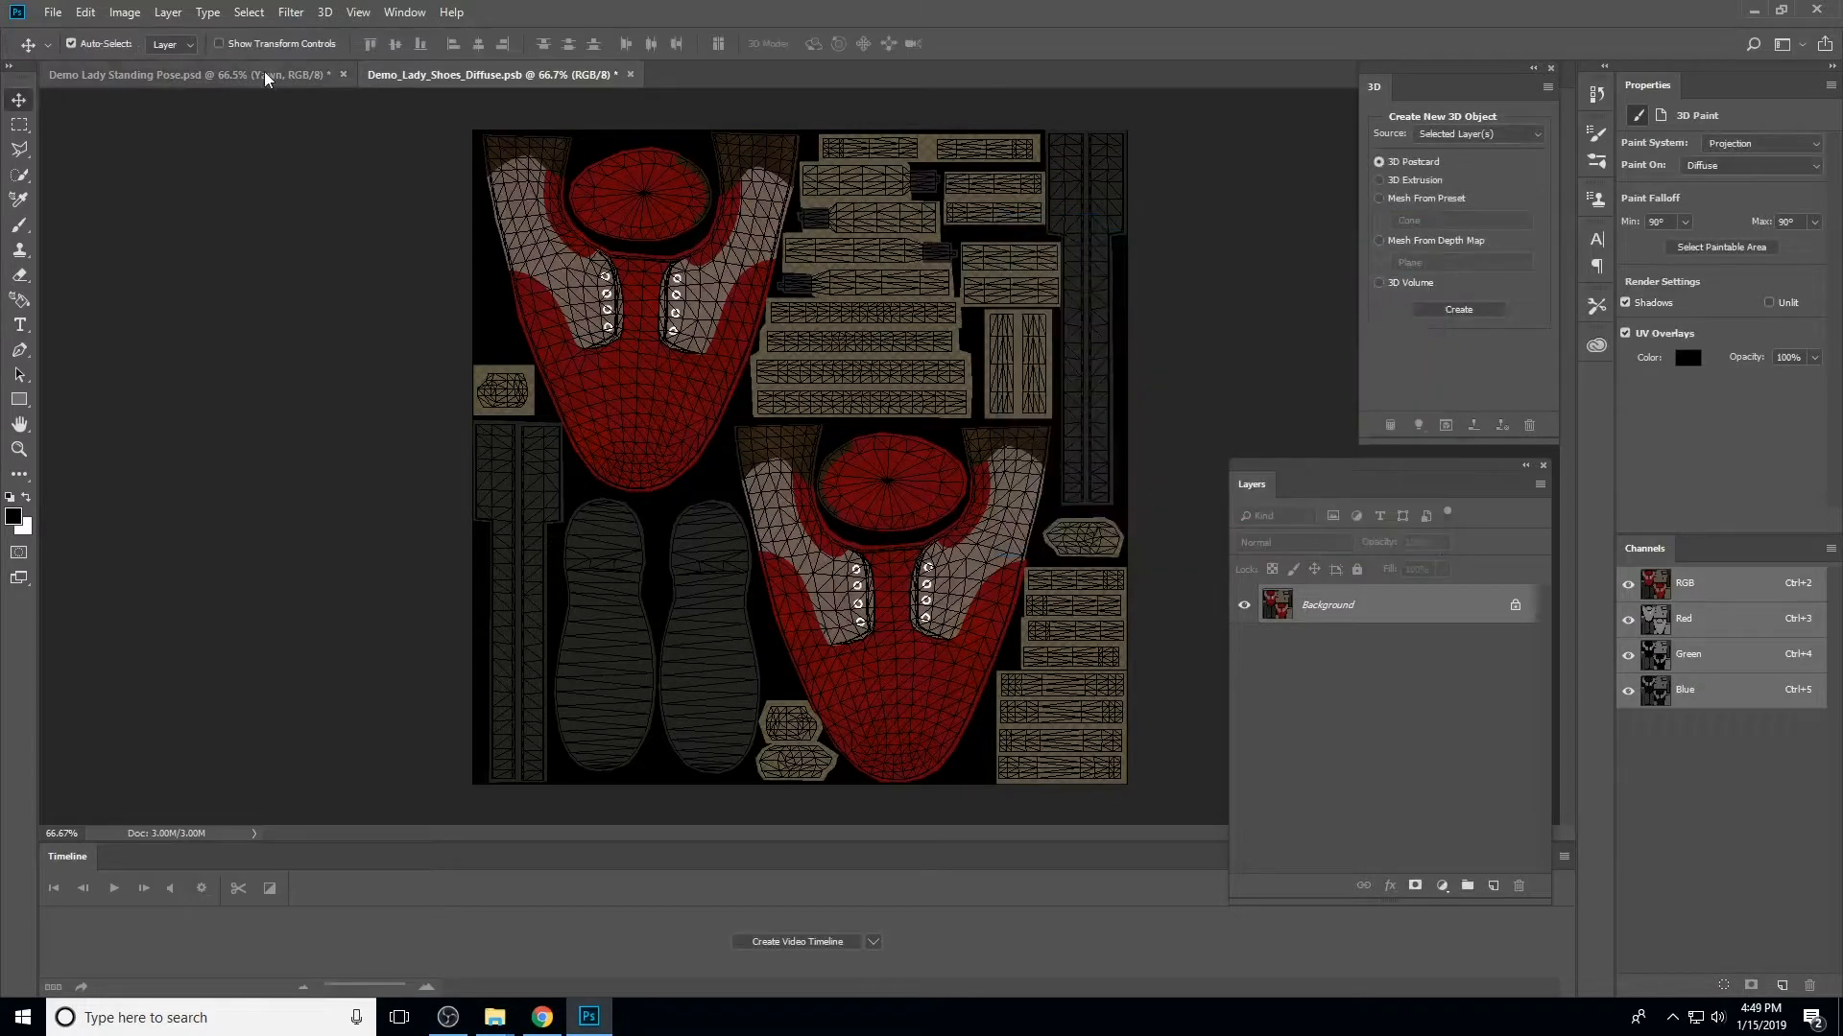
# Return to the standing pose scene and compare the red of the shoes with the red of the flag jacket
pyautogui.click(288, 73)
pyautogui.moveTo(557, 396); pyautogui.dragTo(672, 806)
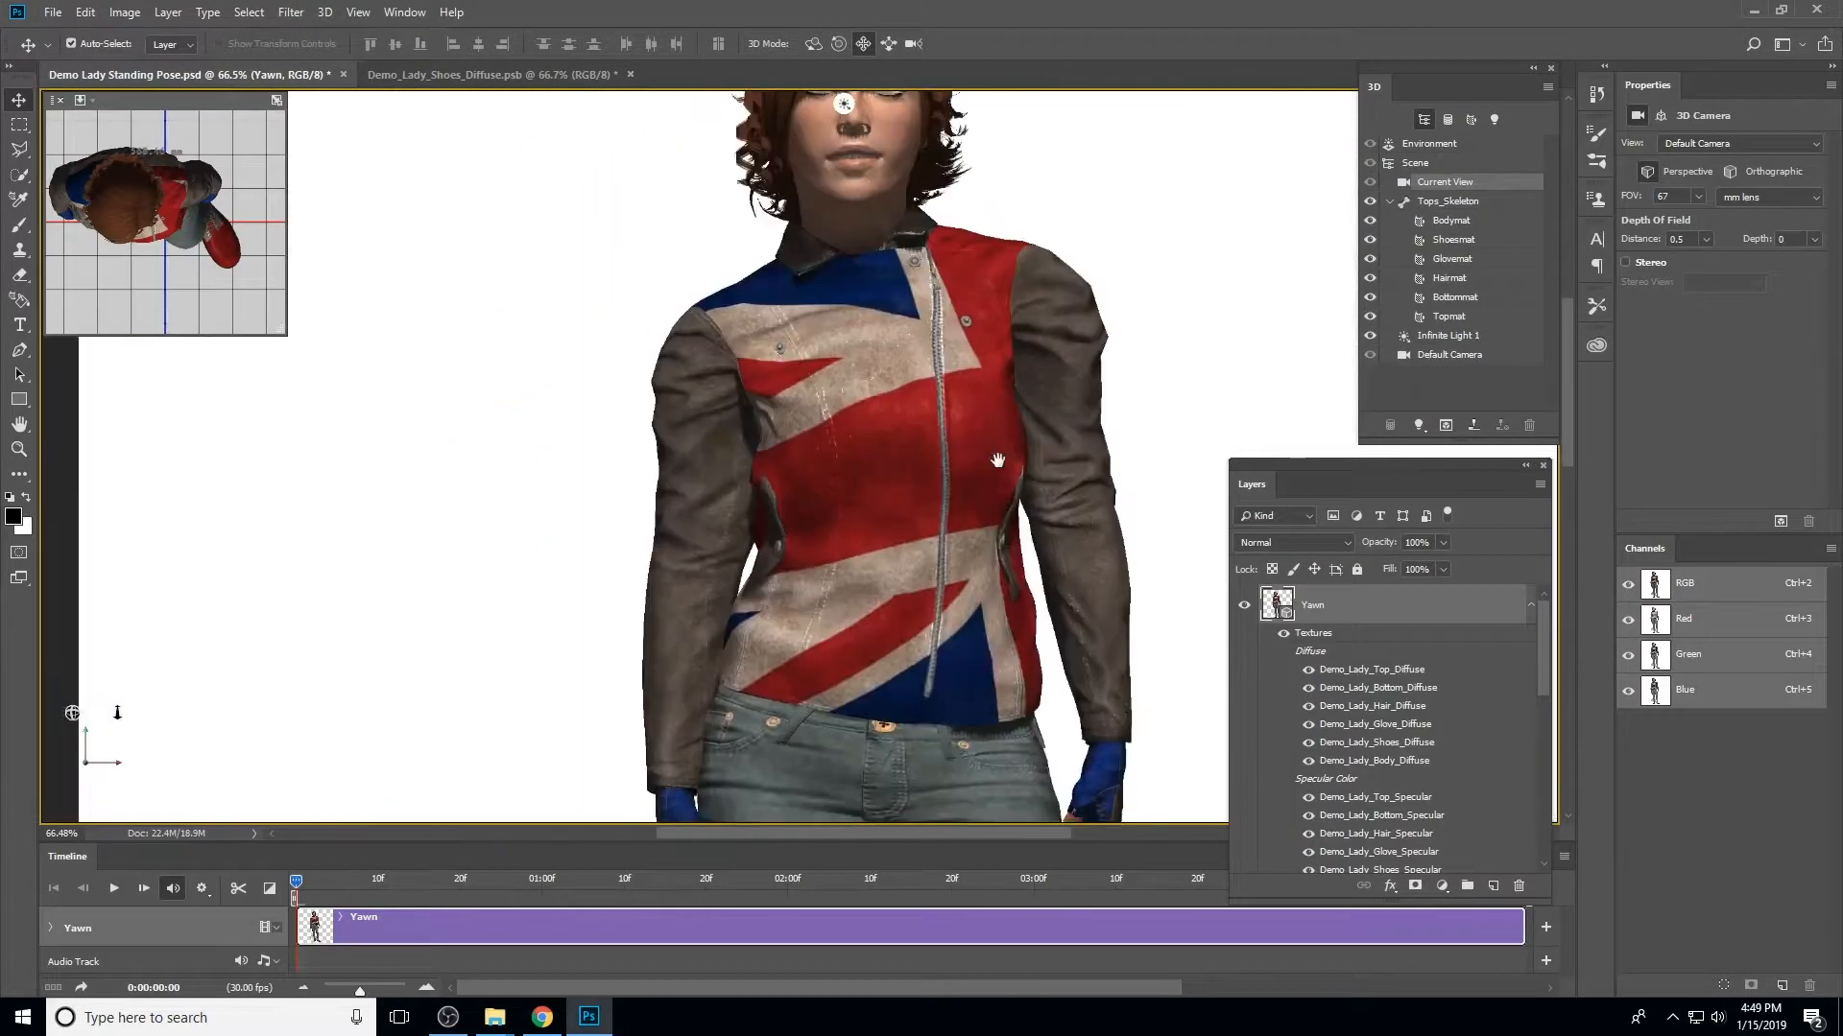
pyautogui.press('z')
pyautogui.moveTo(632, 588); pyautogui.dragTo(510, 105)
pyautogui.doubleClick(945, 634)
pyautogui.moveTo(952, 544); pyautogui.dragTo(609, 493)
pyautogui.hotkey('ctrl', '0')
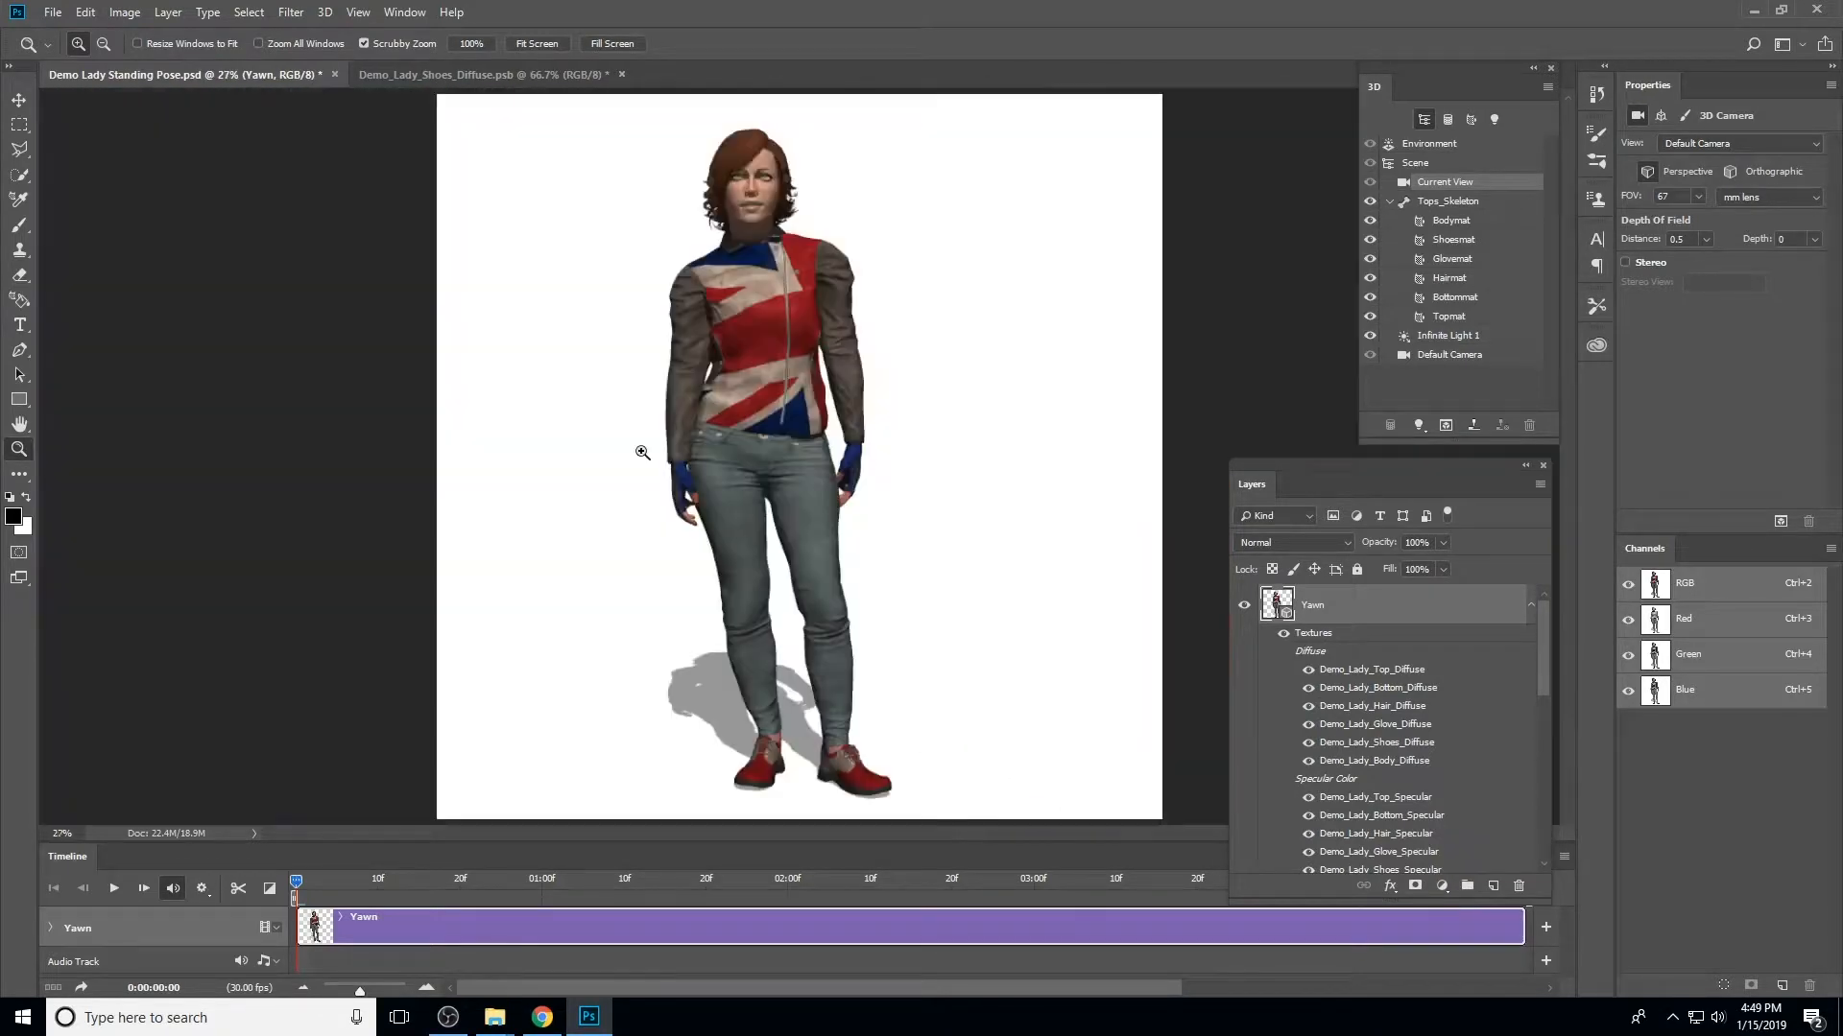
# Open the Demo_Lady_Top_Diffuse texture and set it up for saving in Photoshop (PSD) format in the Demo Parts and Pieces folder
pyautogui.press('v')
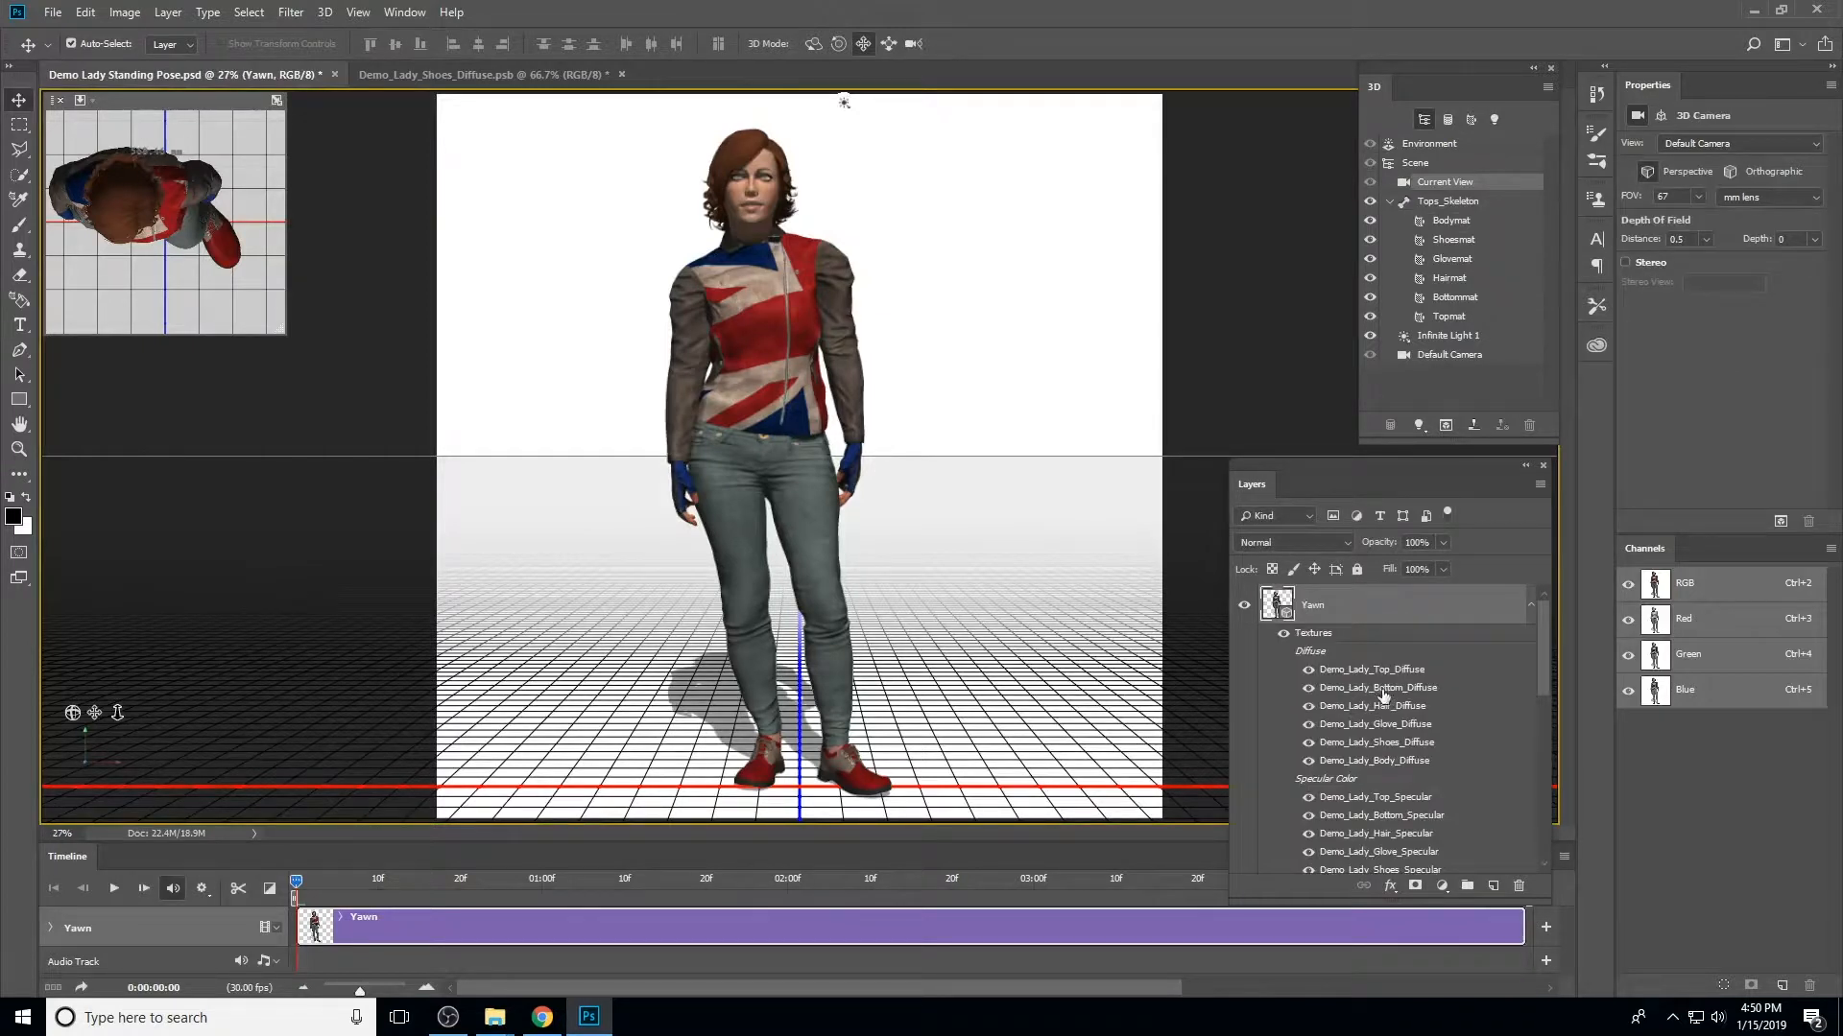
pyautogui.doubleClick(1377, 667)
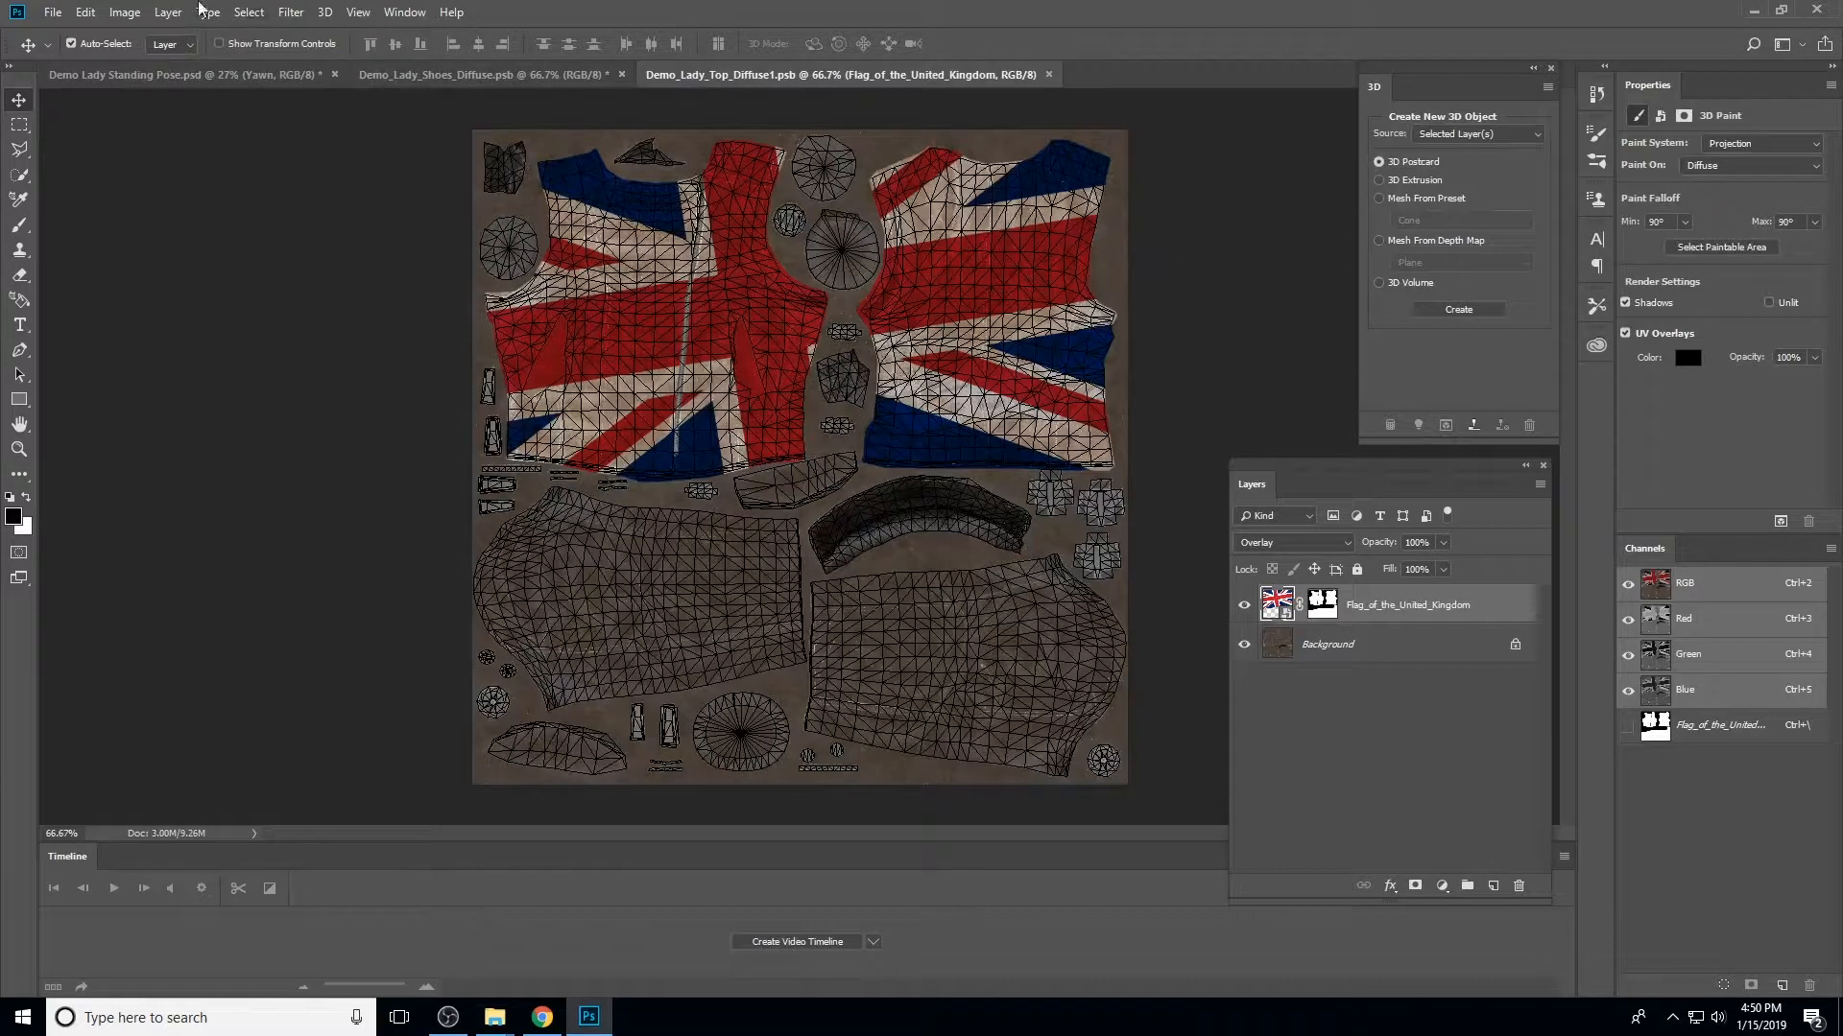
pyautogui.click(53, 11)
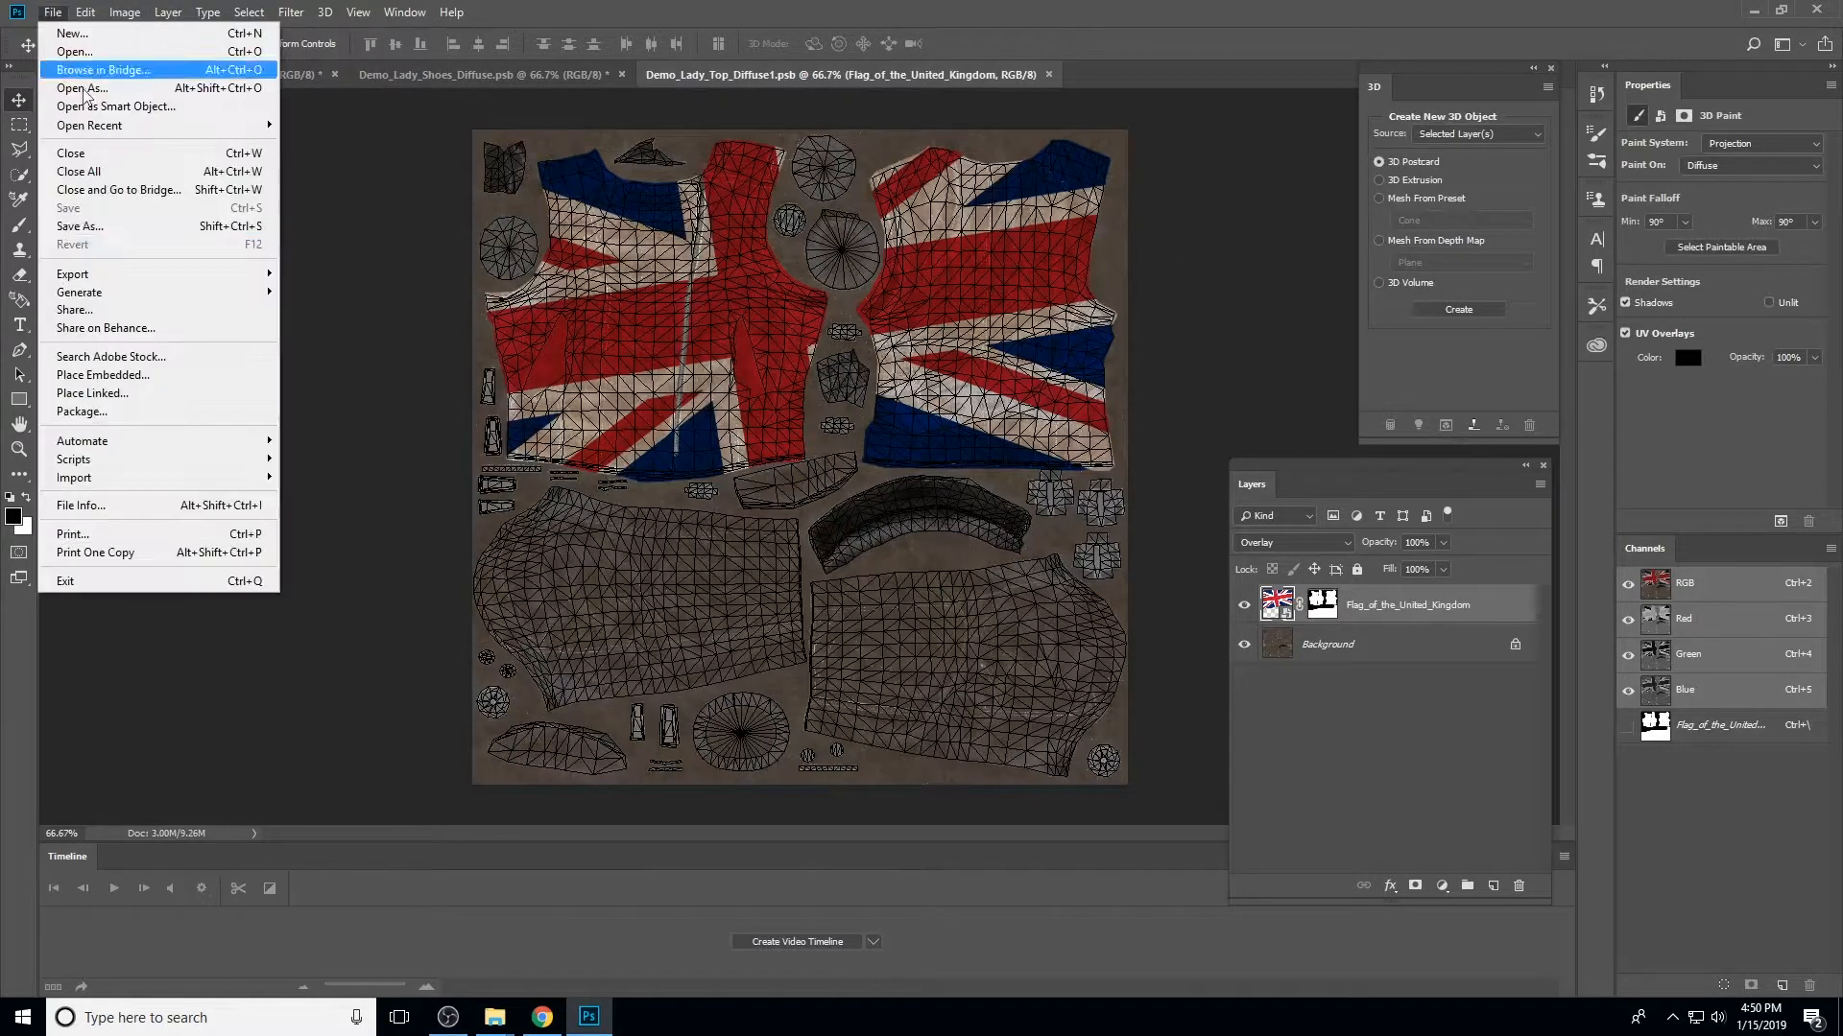
pyautogui.click(134, 227)
pyautogui.click(288, 443)
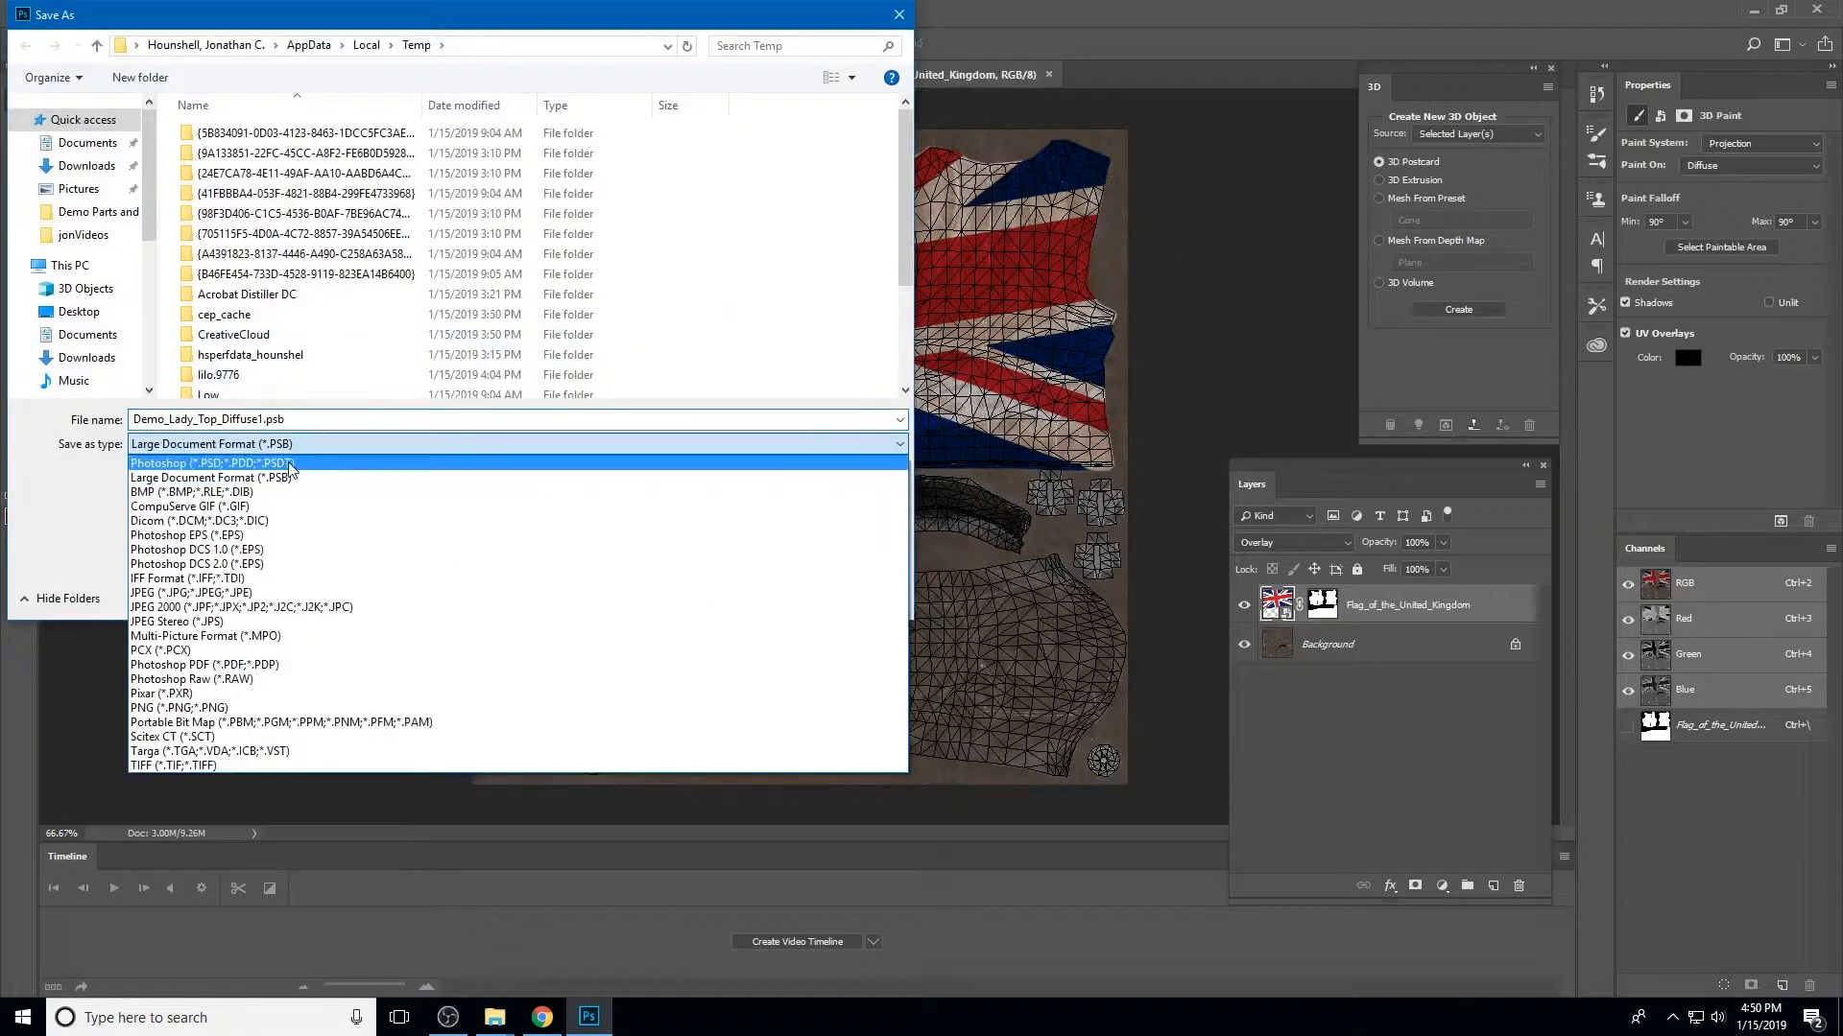
pyautogui.click(298, 465)
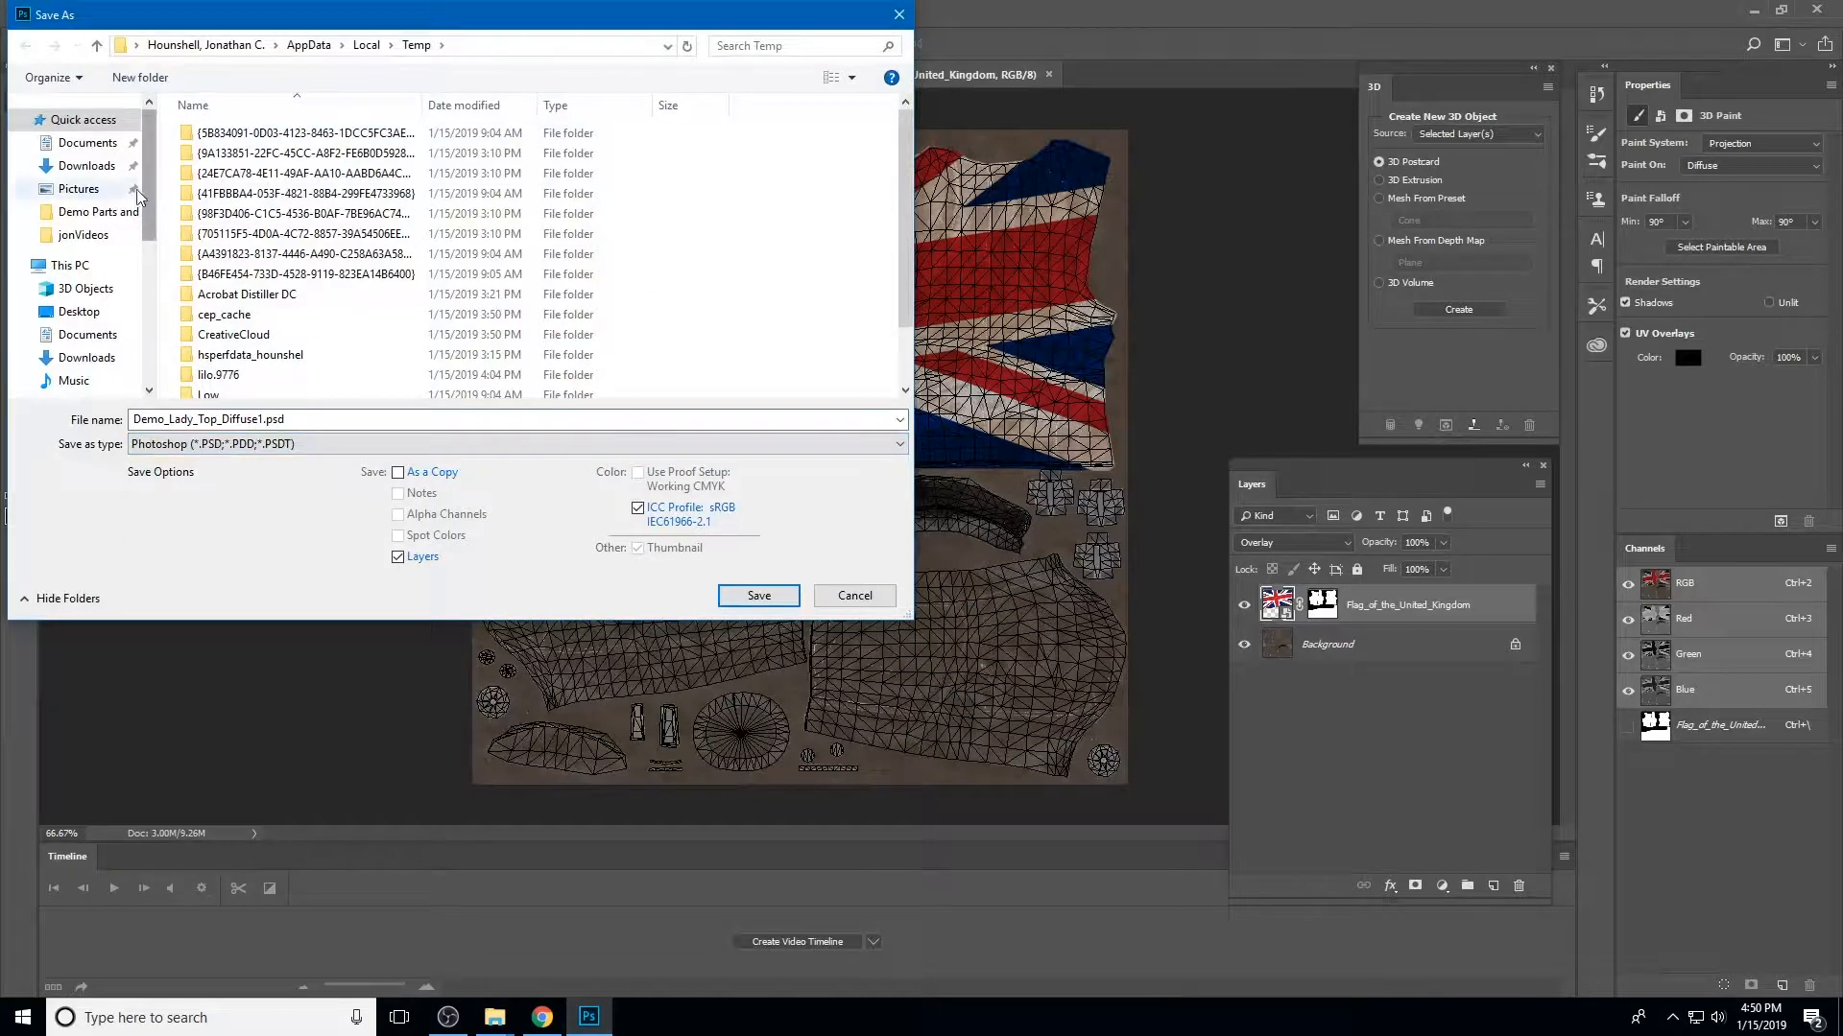
pyautogui.scroll(-3, 115, 211)
pyautogui.scroll(3, 116, 192)
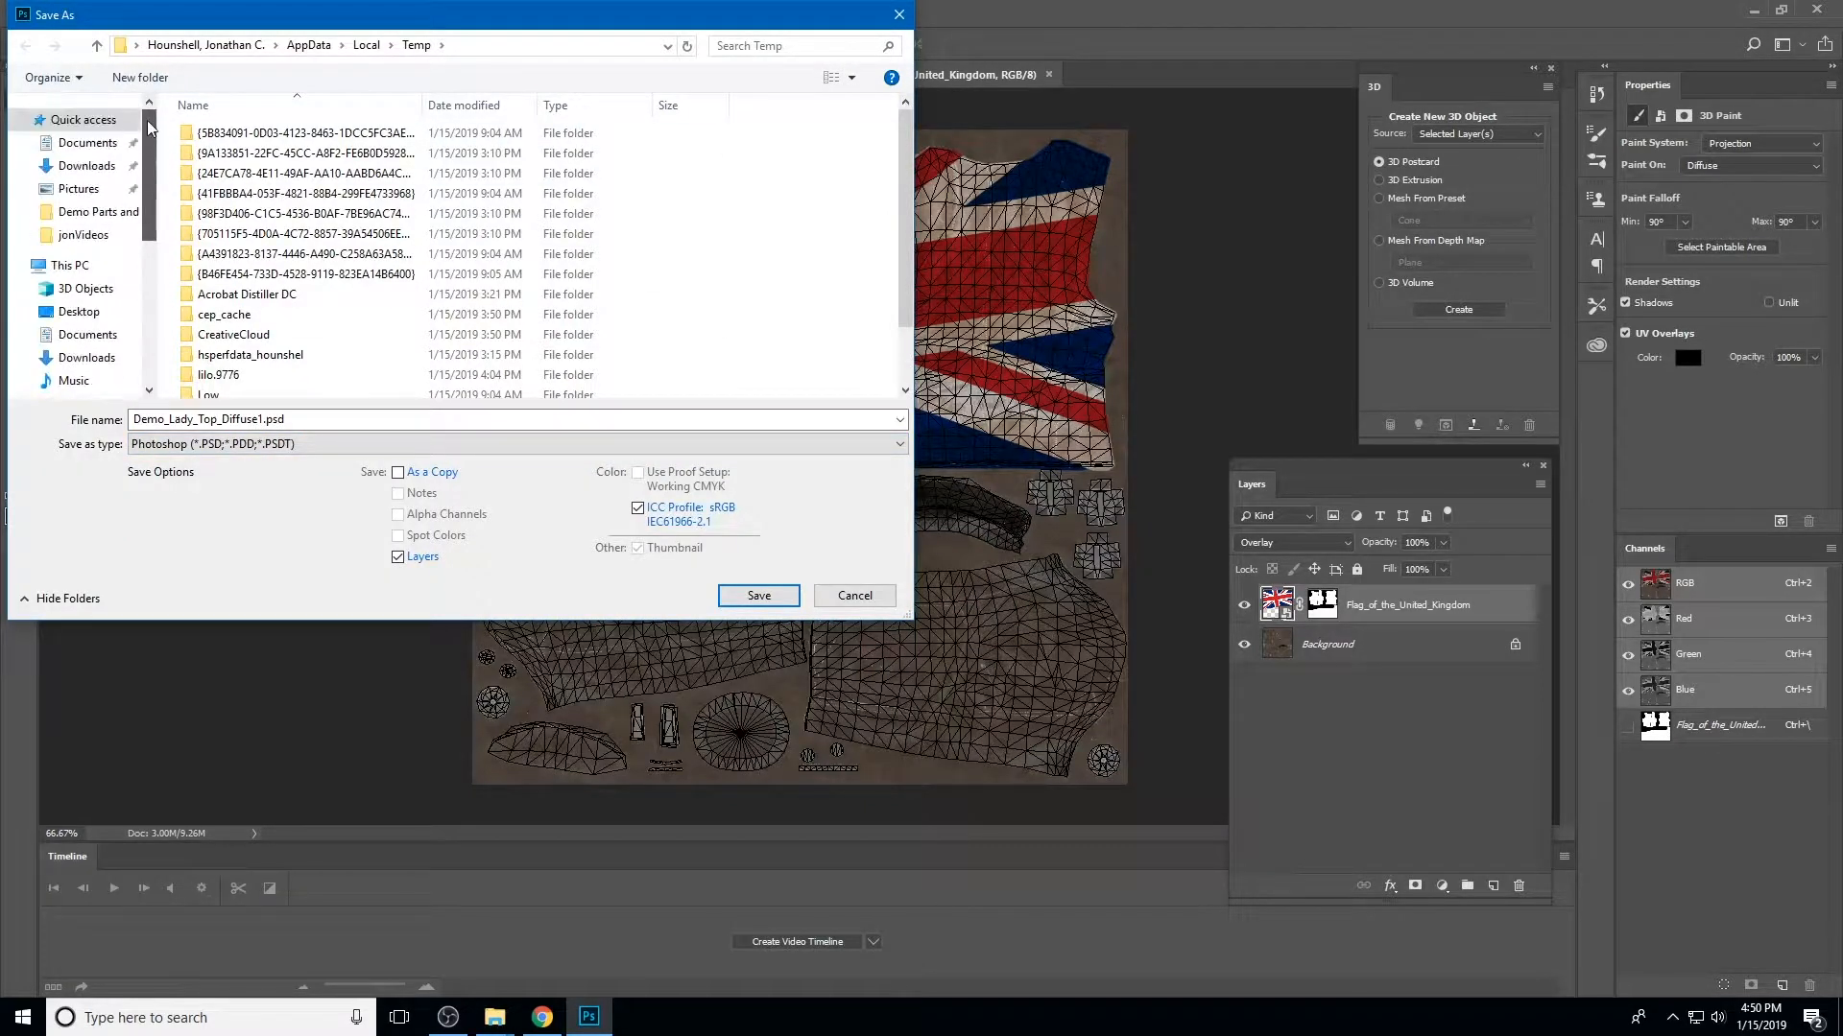
pyautogui.click(100, 212)
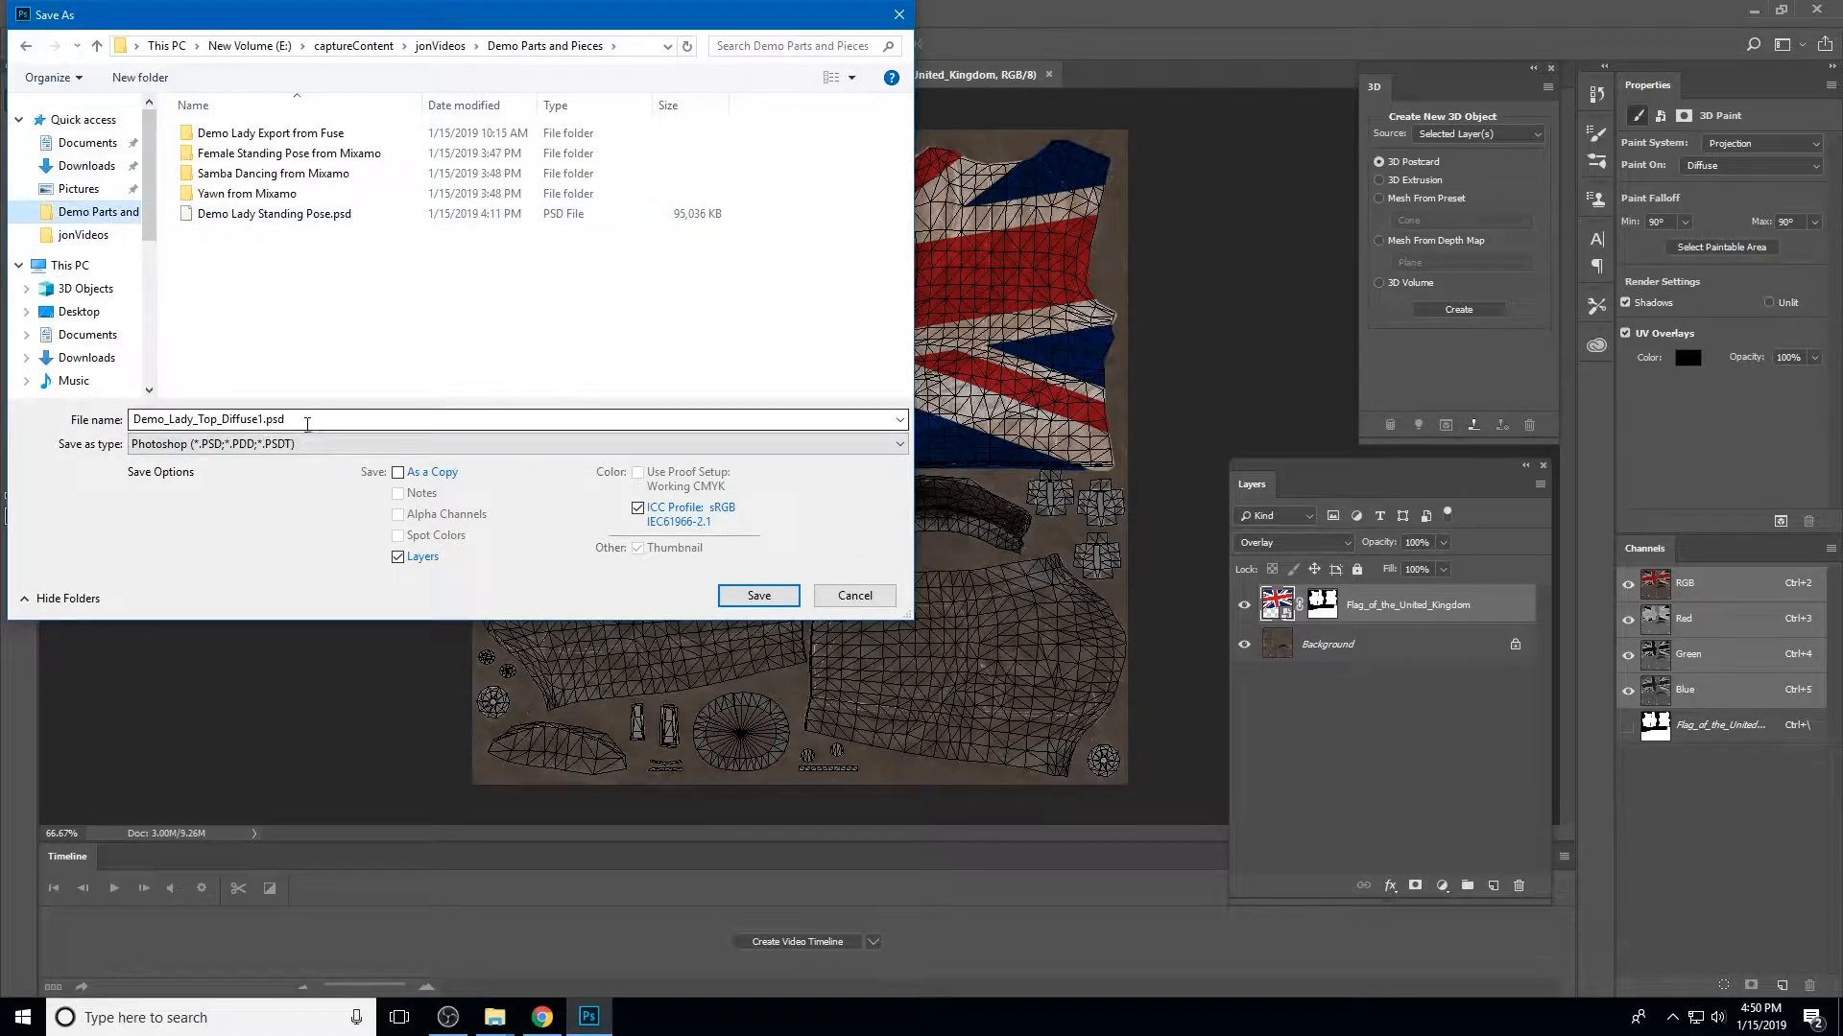
# Save the top texture as Demo_Lady_Top_Diffuse1-backup.psd with Maximize Compatibility on, and close it
pyautogui.click(269, 423)
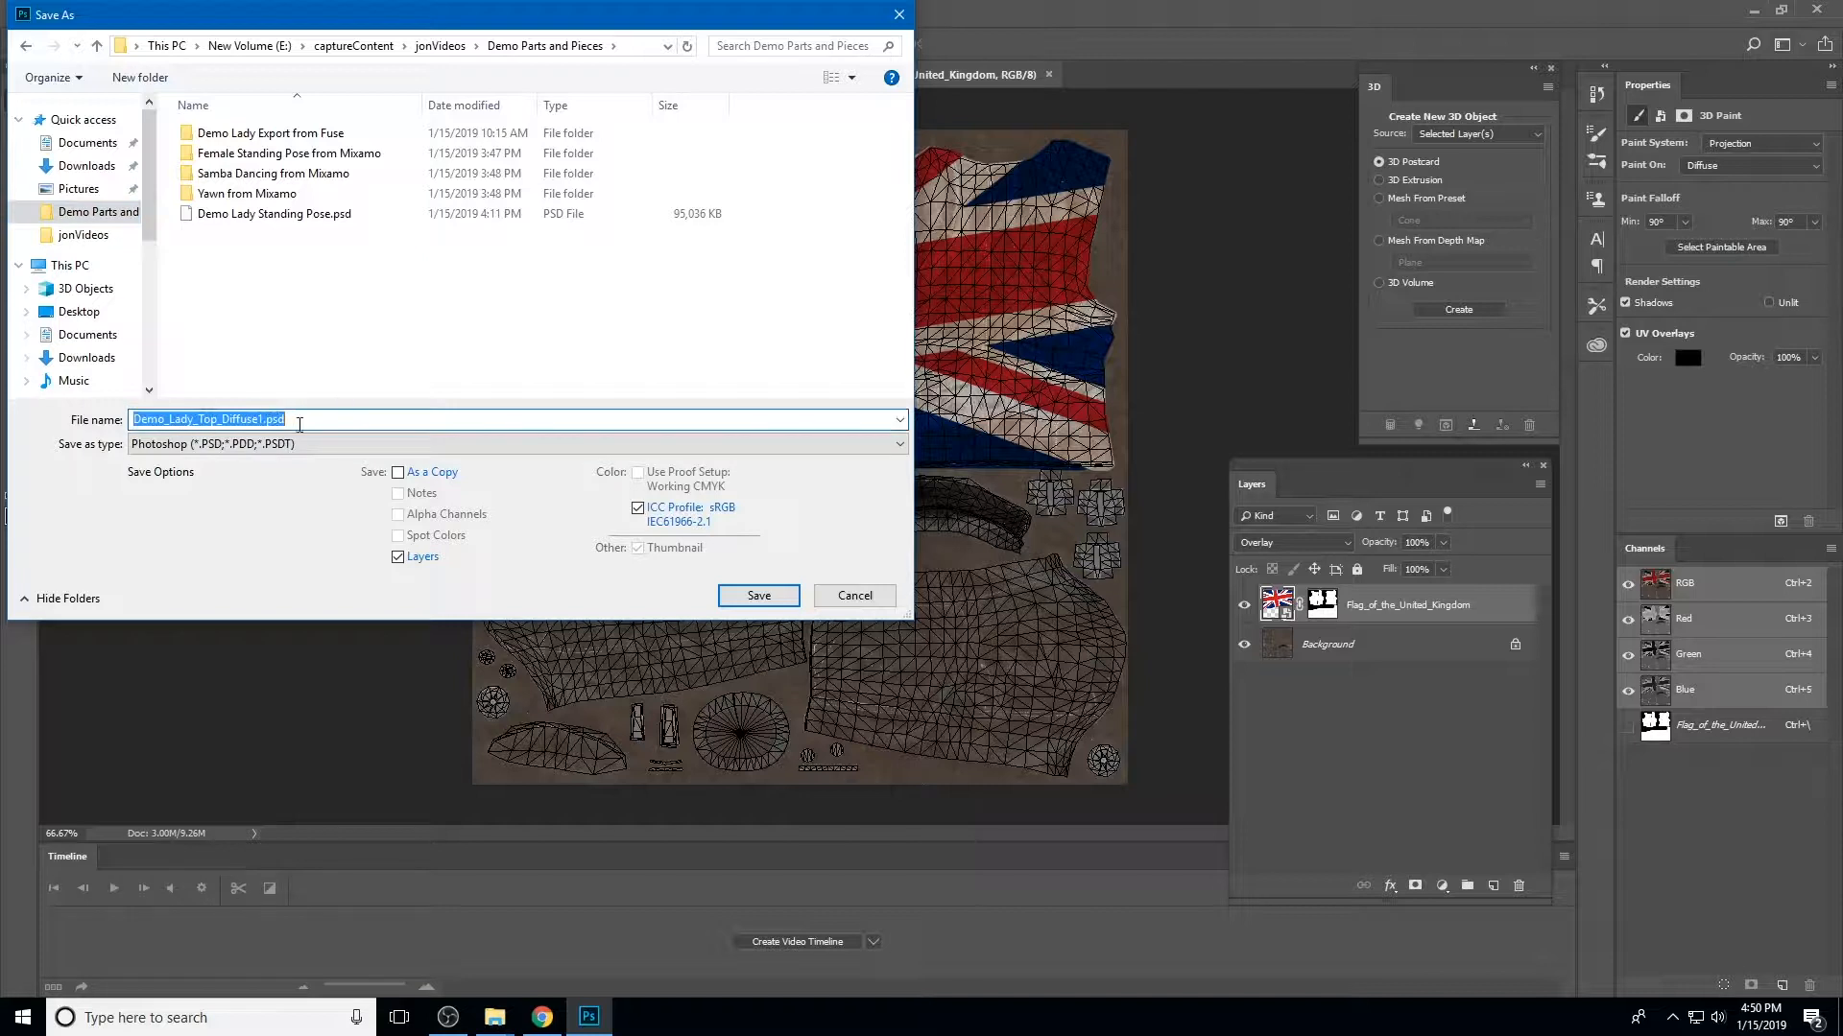
pyautogui.click(278, 422)
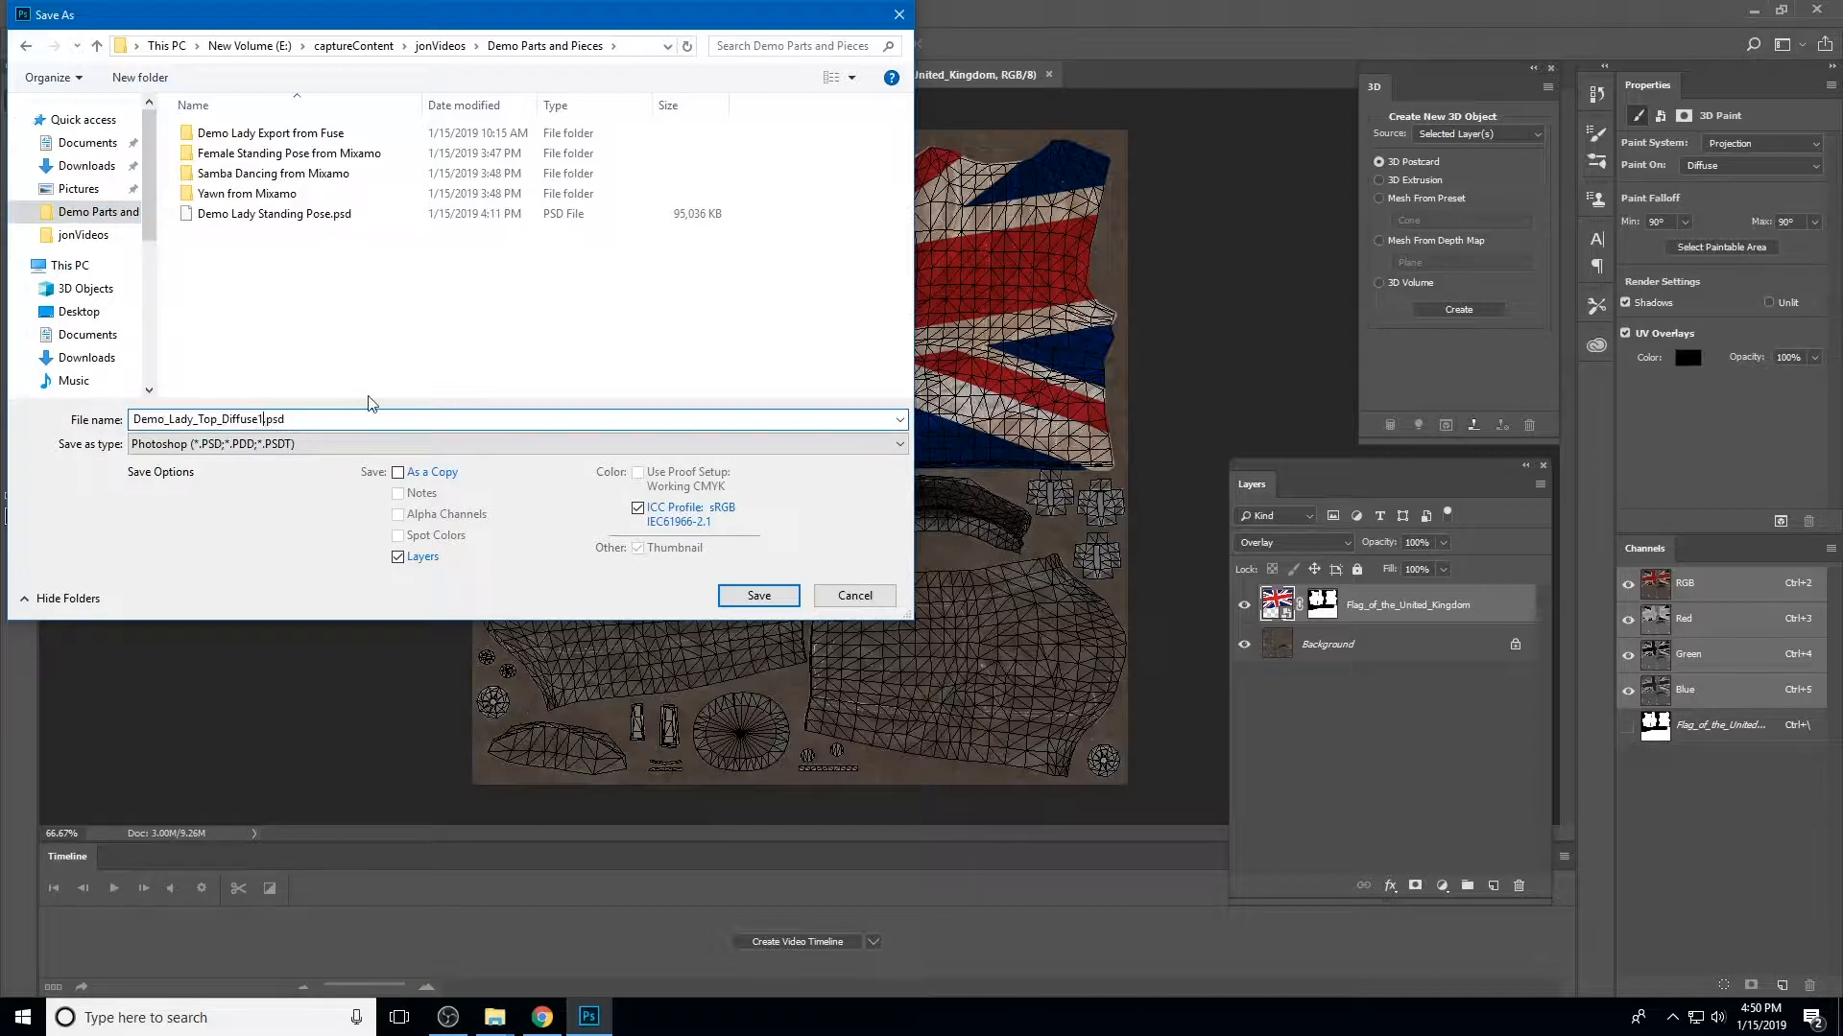
pyautogui.write('backukp')
pyautogui.press('BackSpace')
pyautogui.press('BackSpace')
pyautogui.write('p')
pyautogui.press('Return')
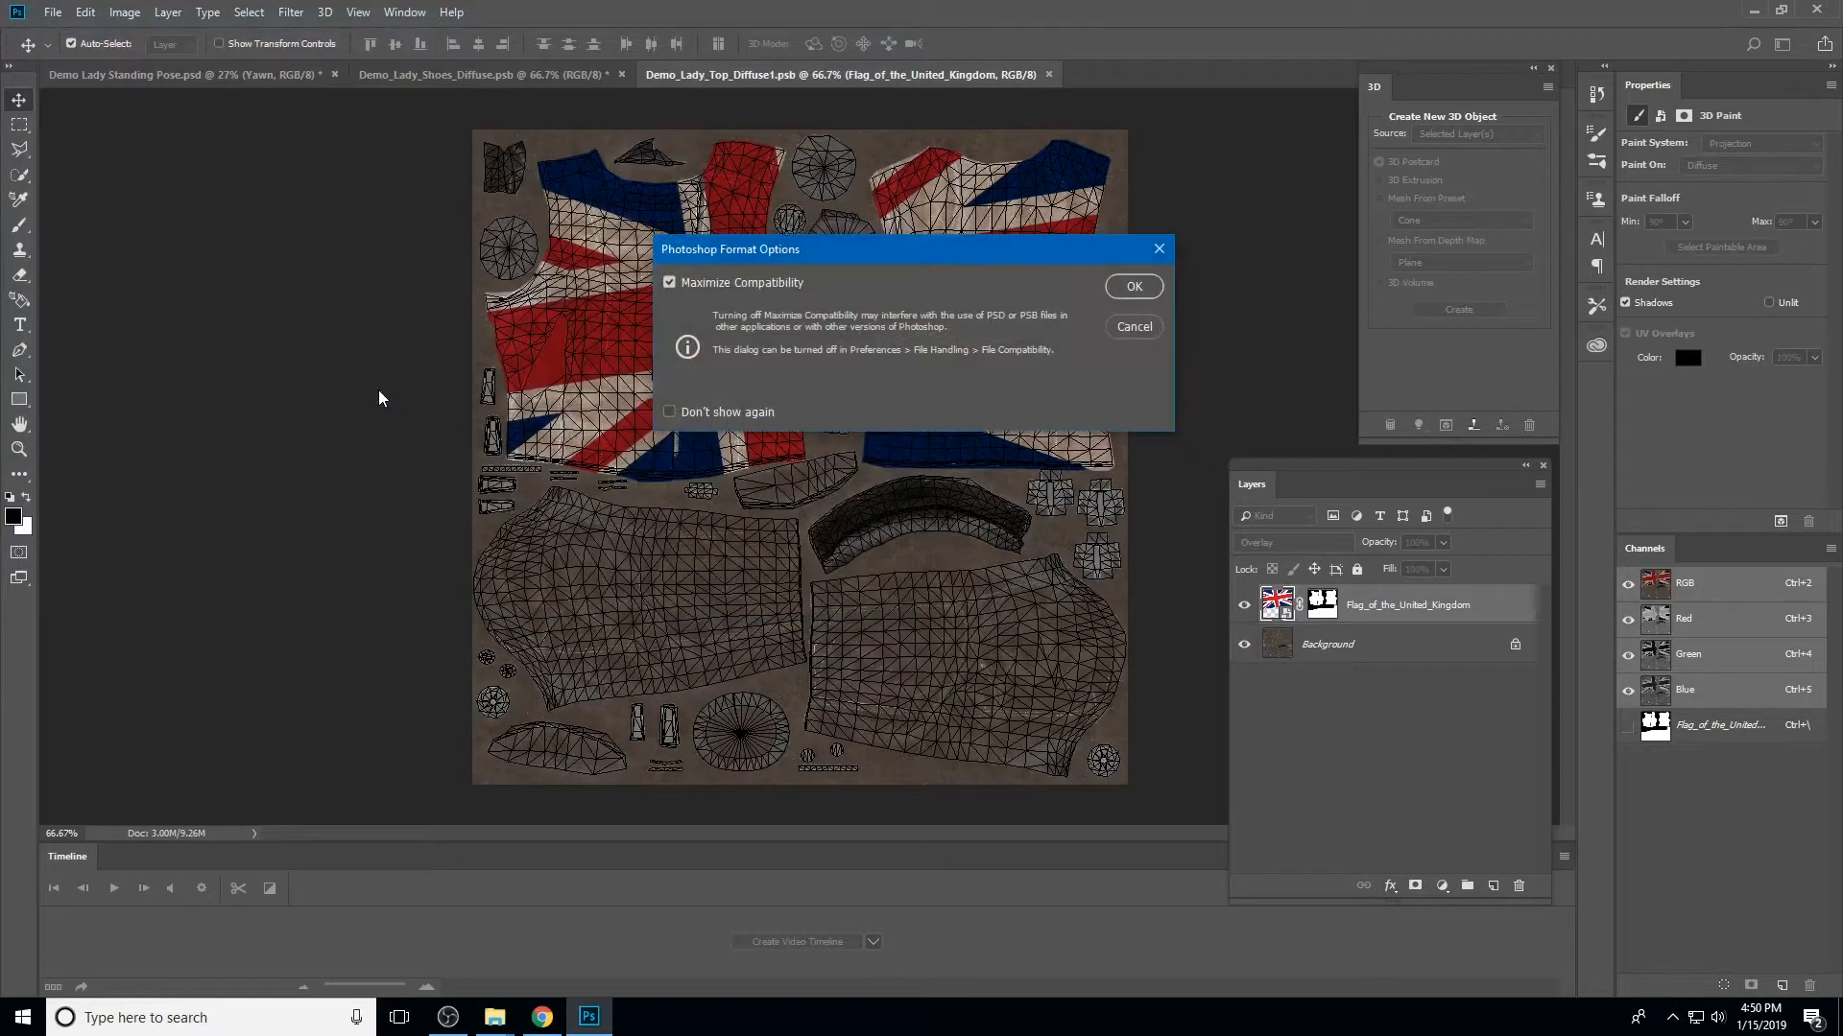
pyautogui.click(1134, 287)
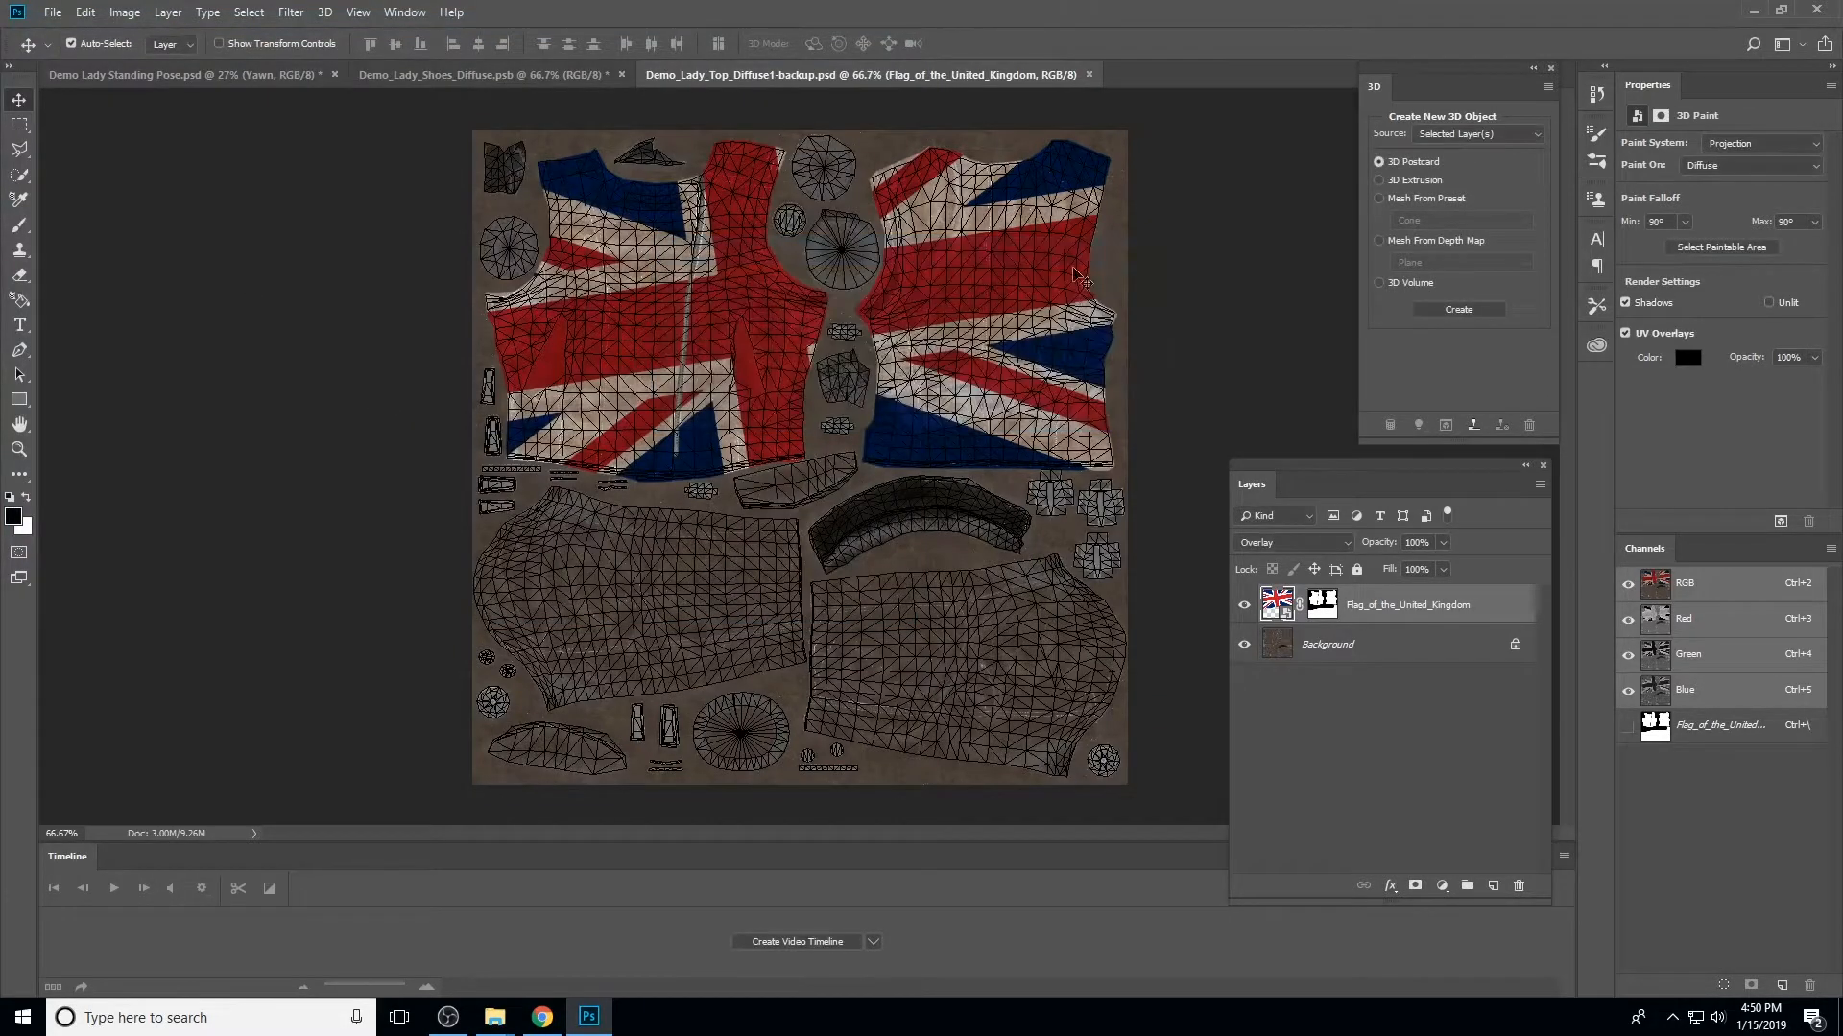
pyautogui.click(1090, 74)
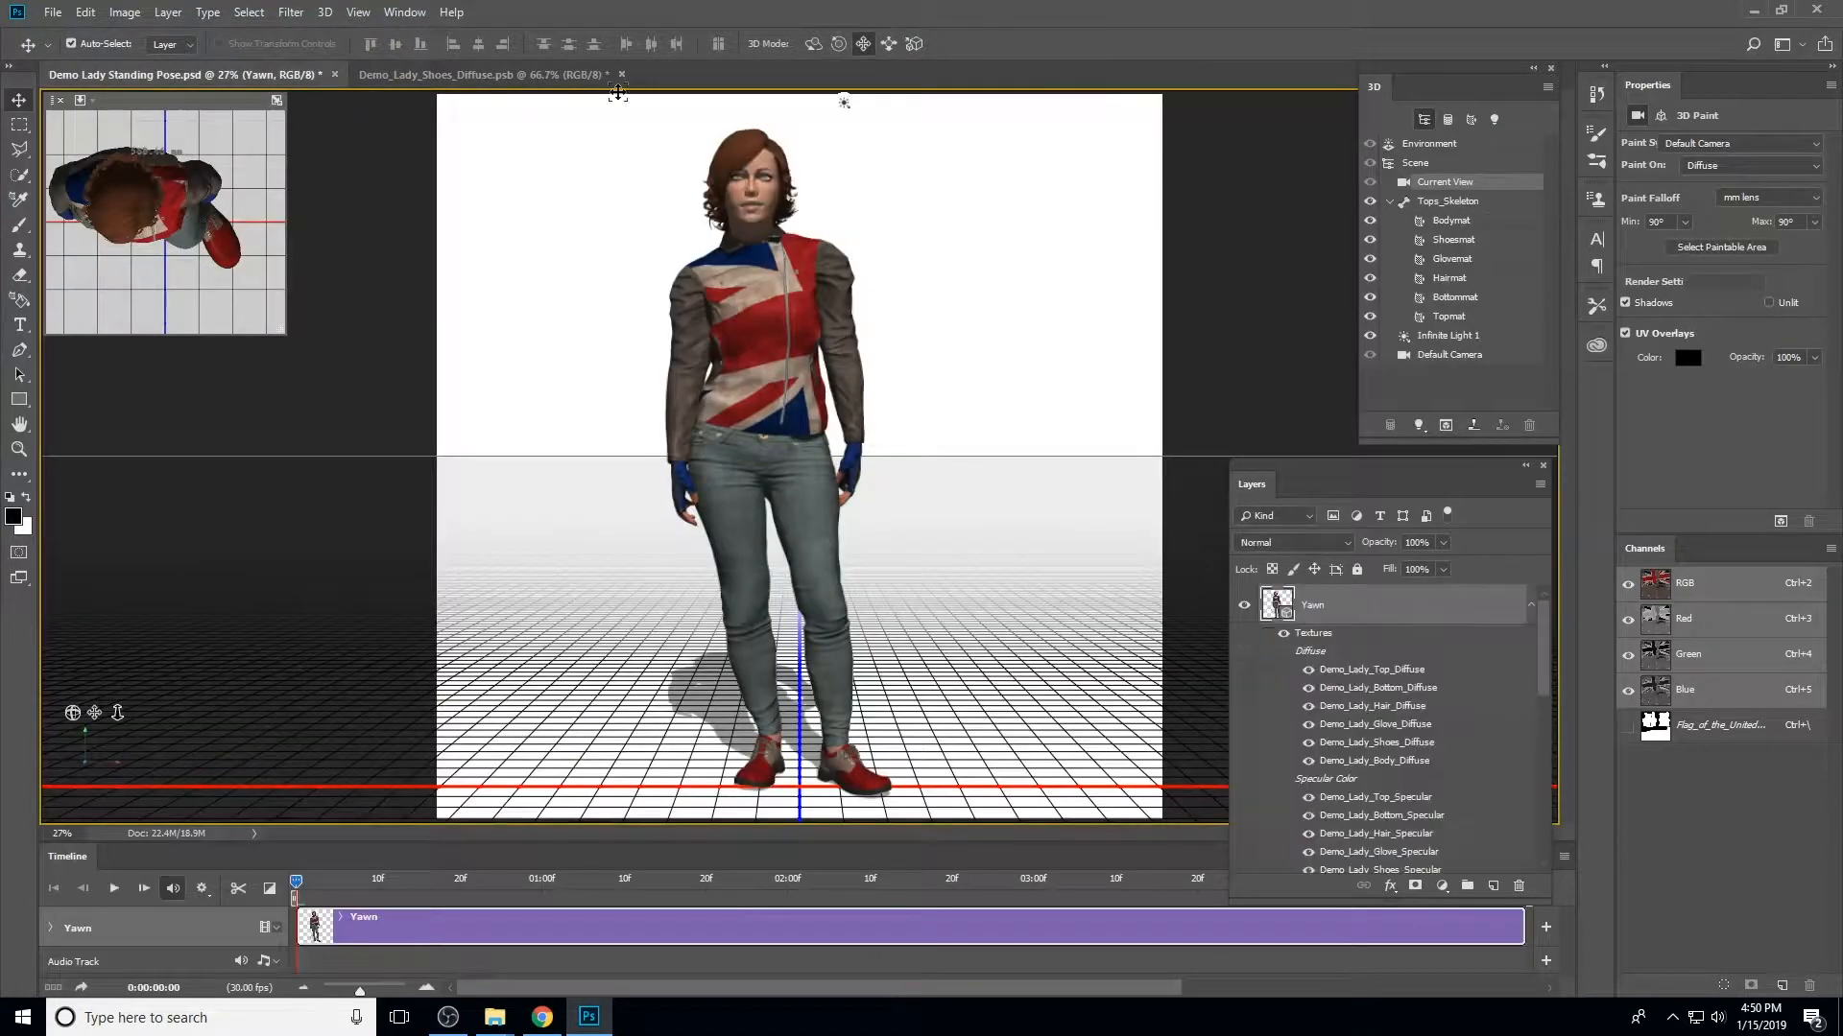
# Set up the shoes texture for saving in Photoshop (PSD) format in the Demo Parts and Pieces folder
pyautogui.click(543, 75)
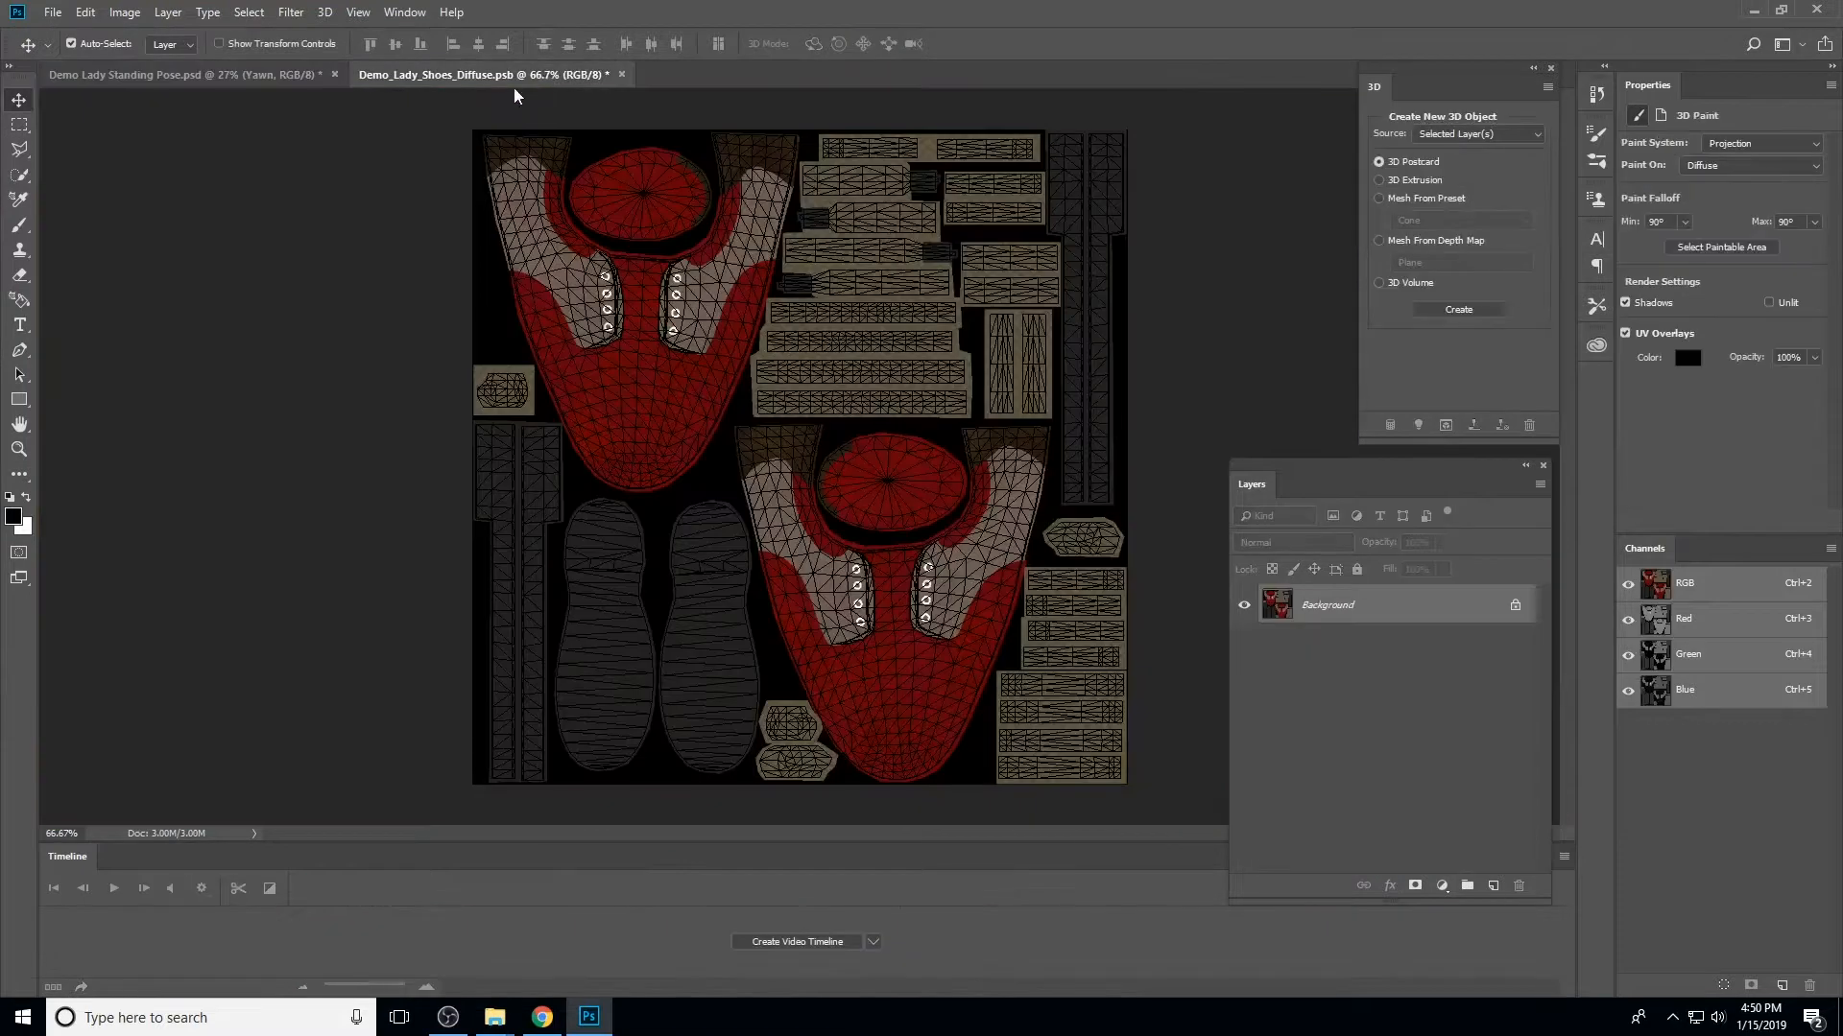
pyautogui.click(53, 12)
pyautogui.click(106, 225)
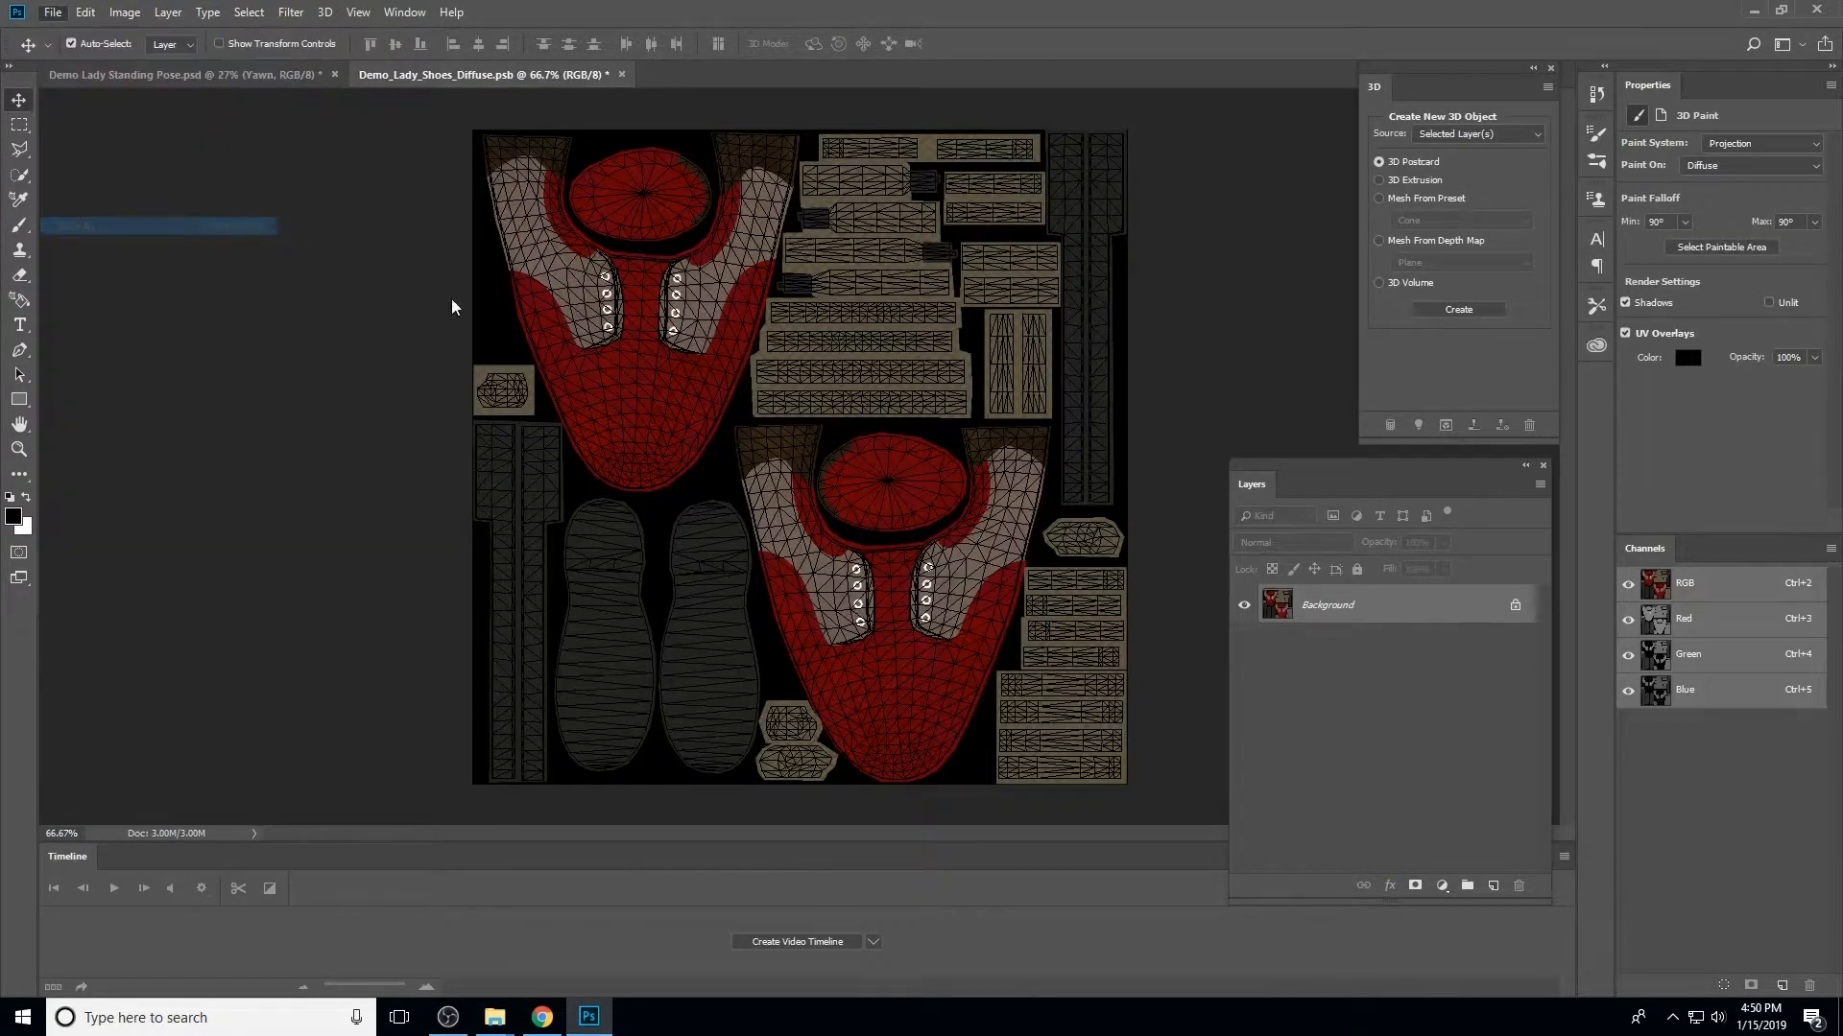
pyautogui.click(518, 444)
pyautogui.click(263, 464)
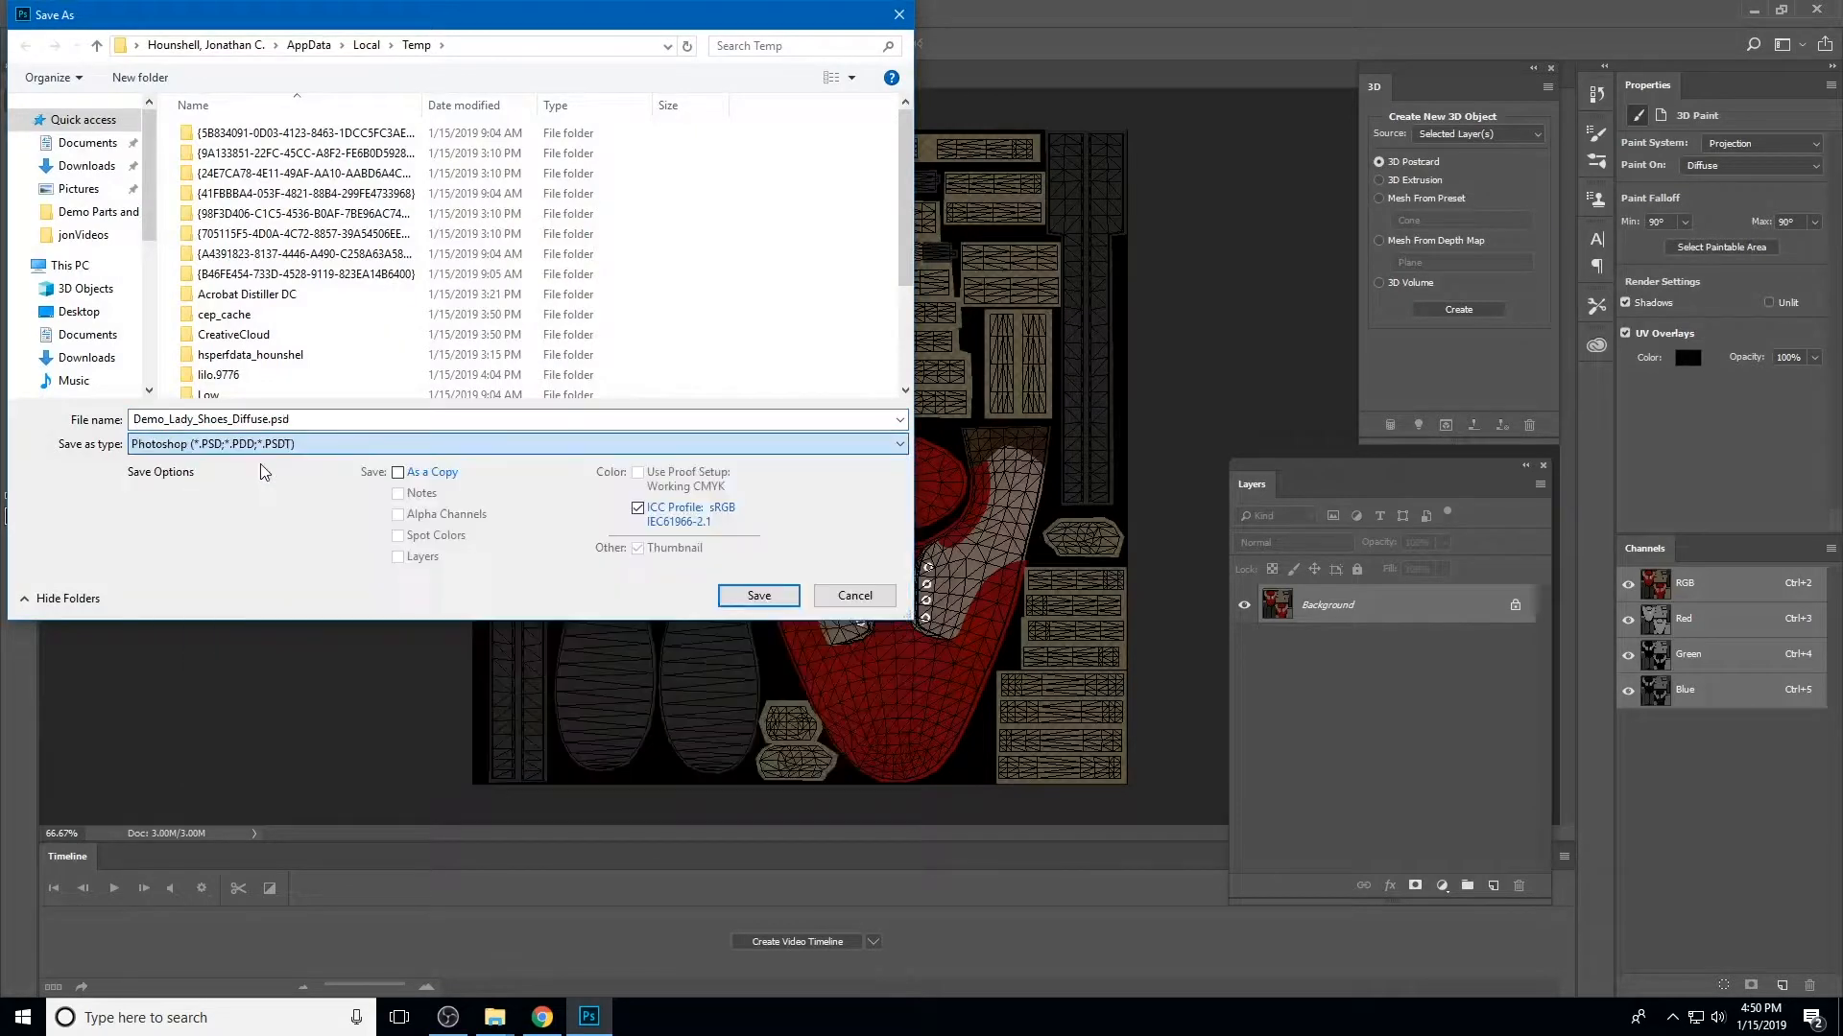
pyautogui.click(96, 212)
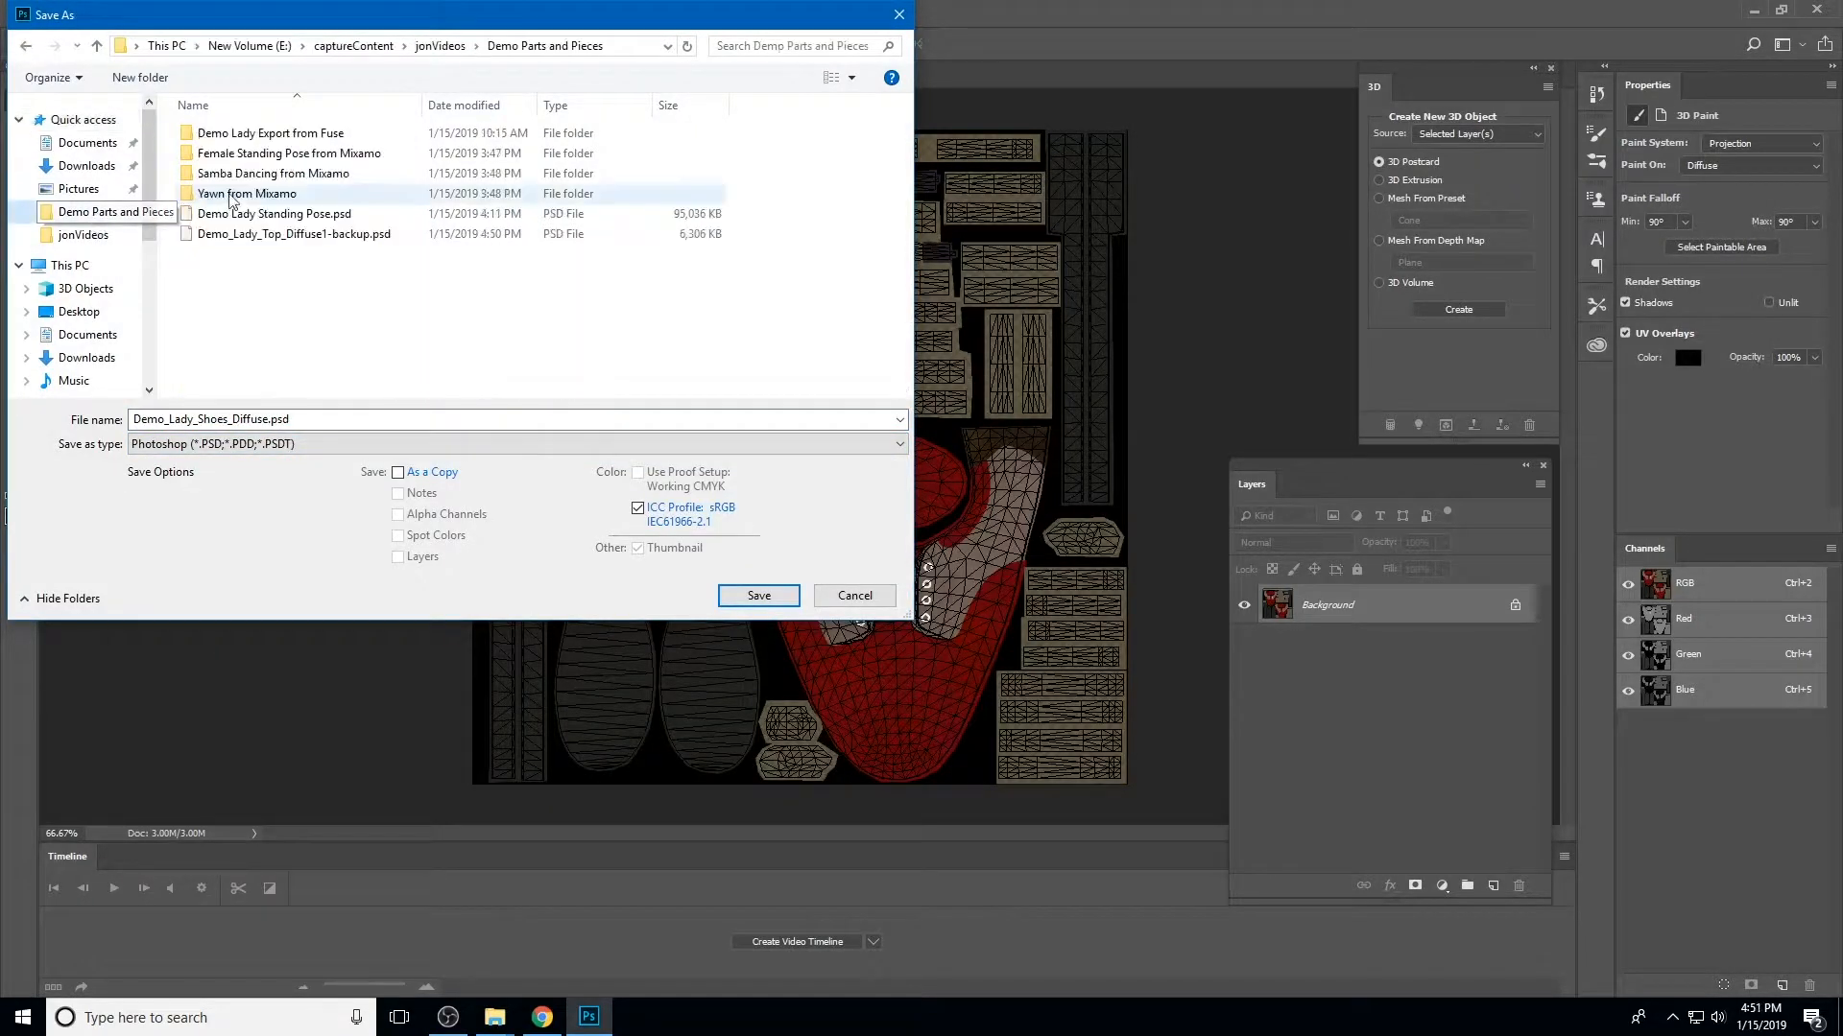
# Save the shoes texture as Demo_Lady_Shoes_Diffuse-backup.psd and close it
pyautogui.click(270, 419)
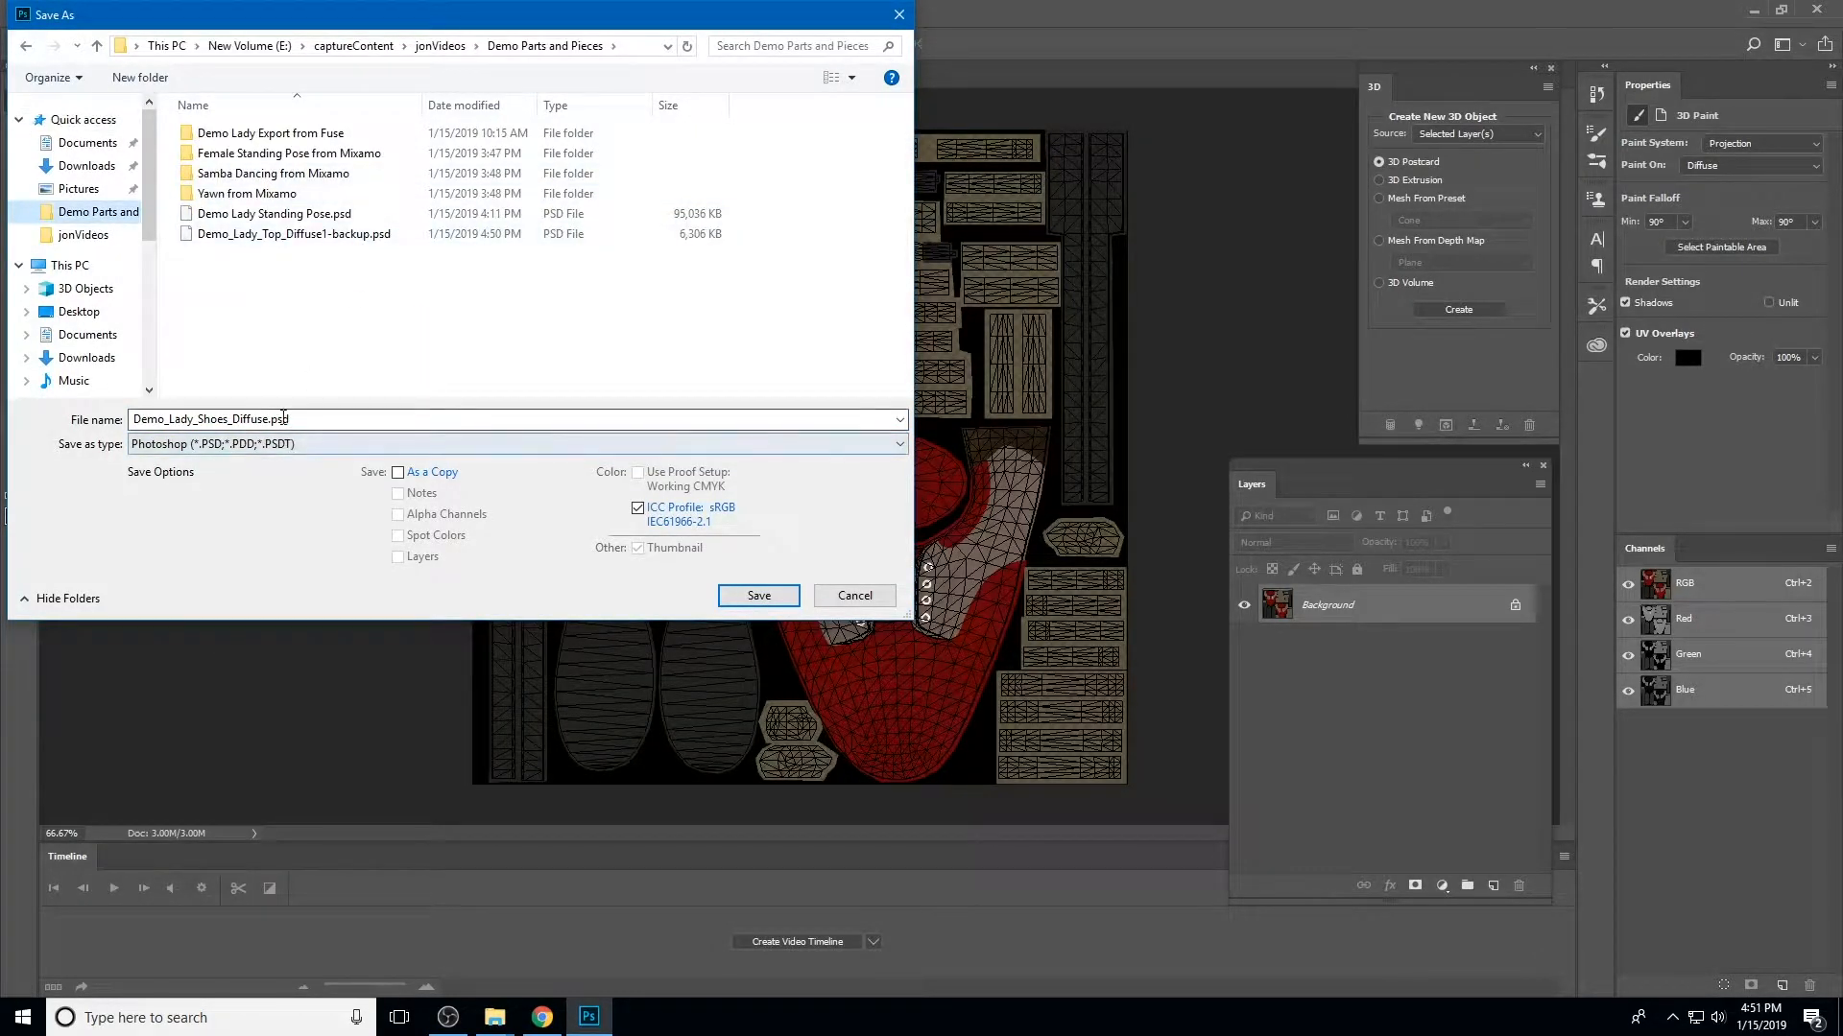
pyautogui.doubleClick(270, 419)
pyautogui.click(268, 419)
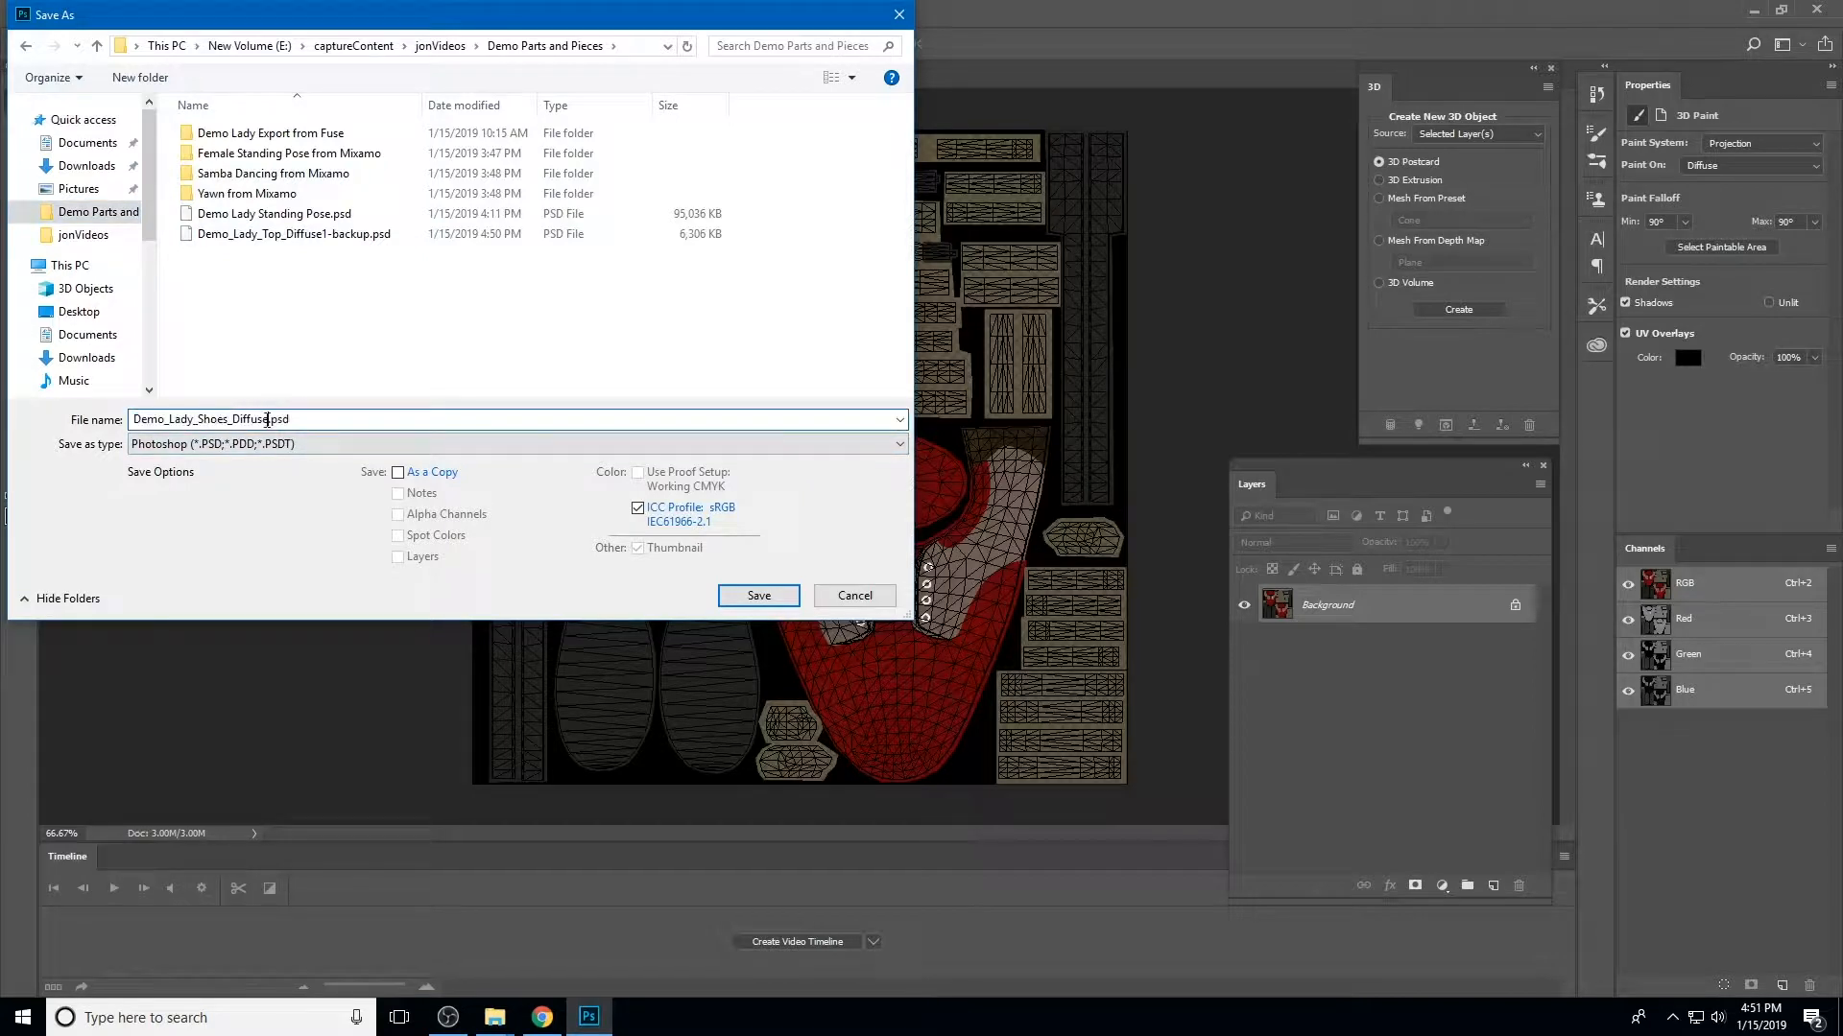
pyautogui.write('-backukp')
pyautogui.press('Return')
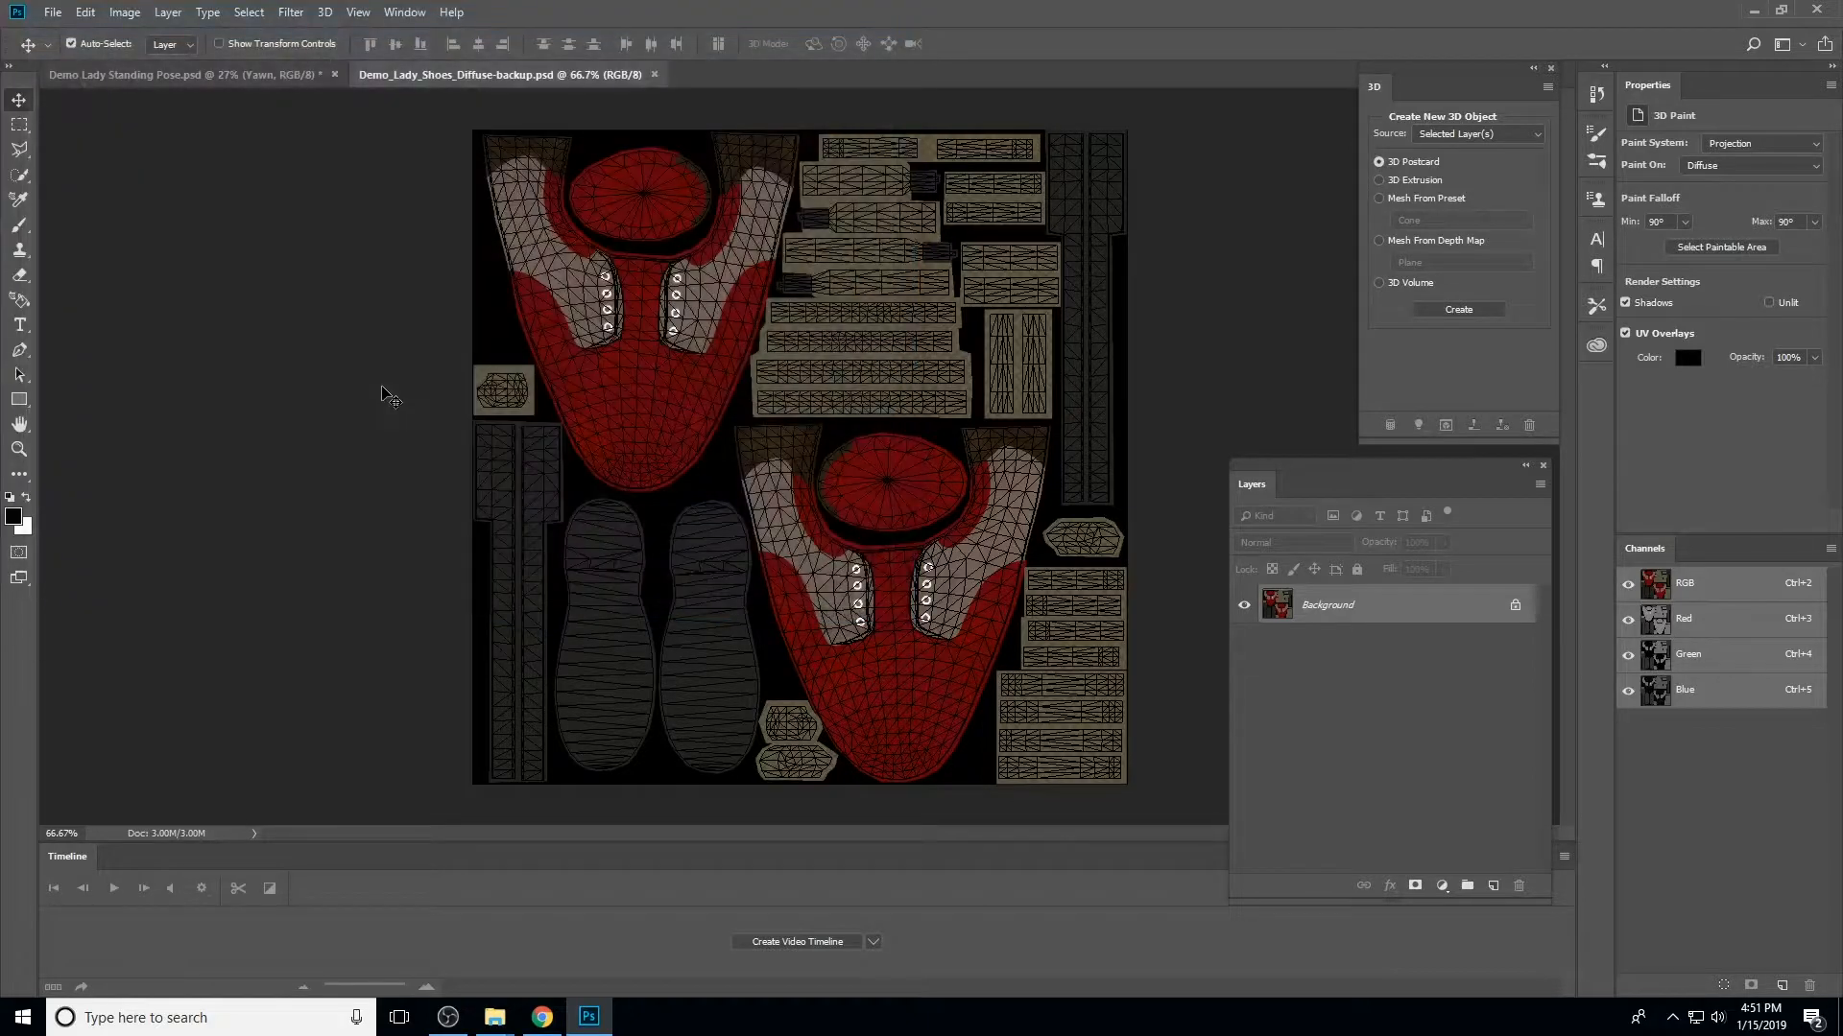
pyautogui.click(655, 74)
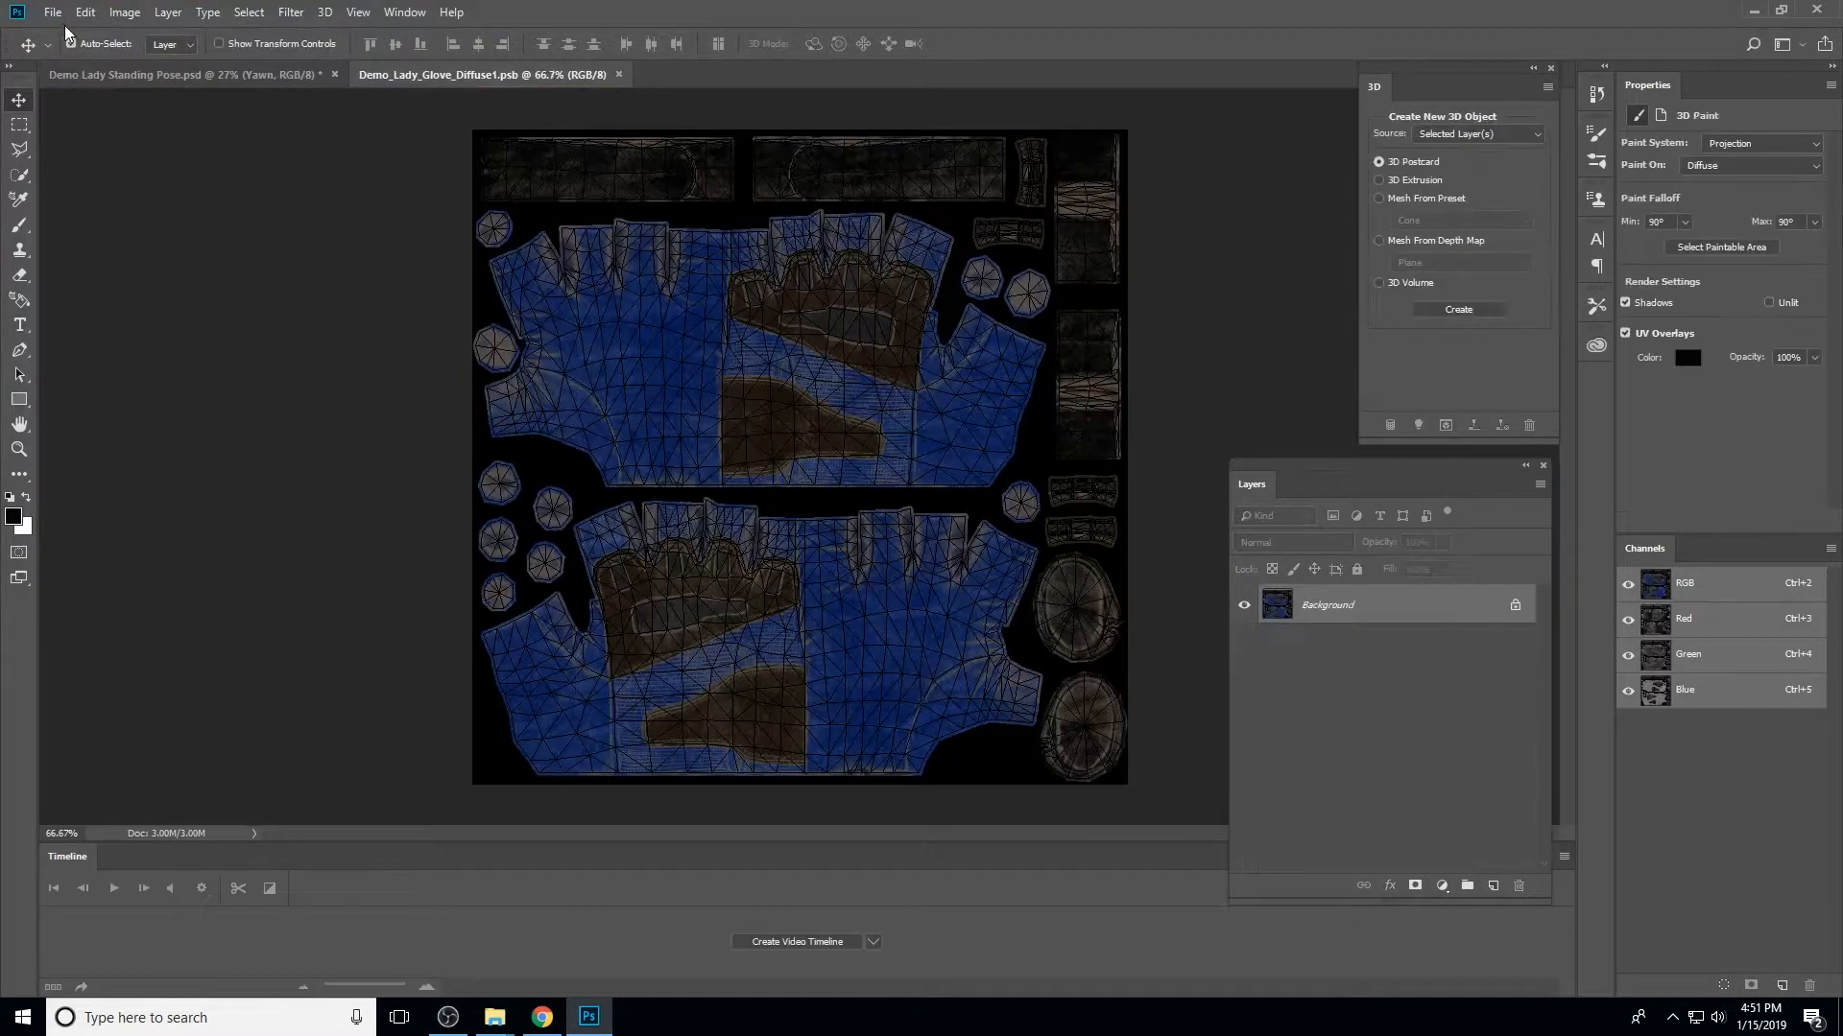
# Save the glove texture as Demo_Lady_Glove_Diffuse1-backup.psd in Photoshop format in the Demo Parts and Pieces folder, and close it
pyautogui.click(53, 12)
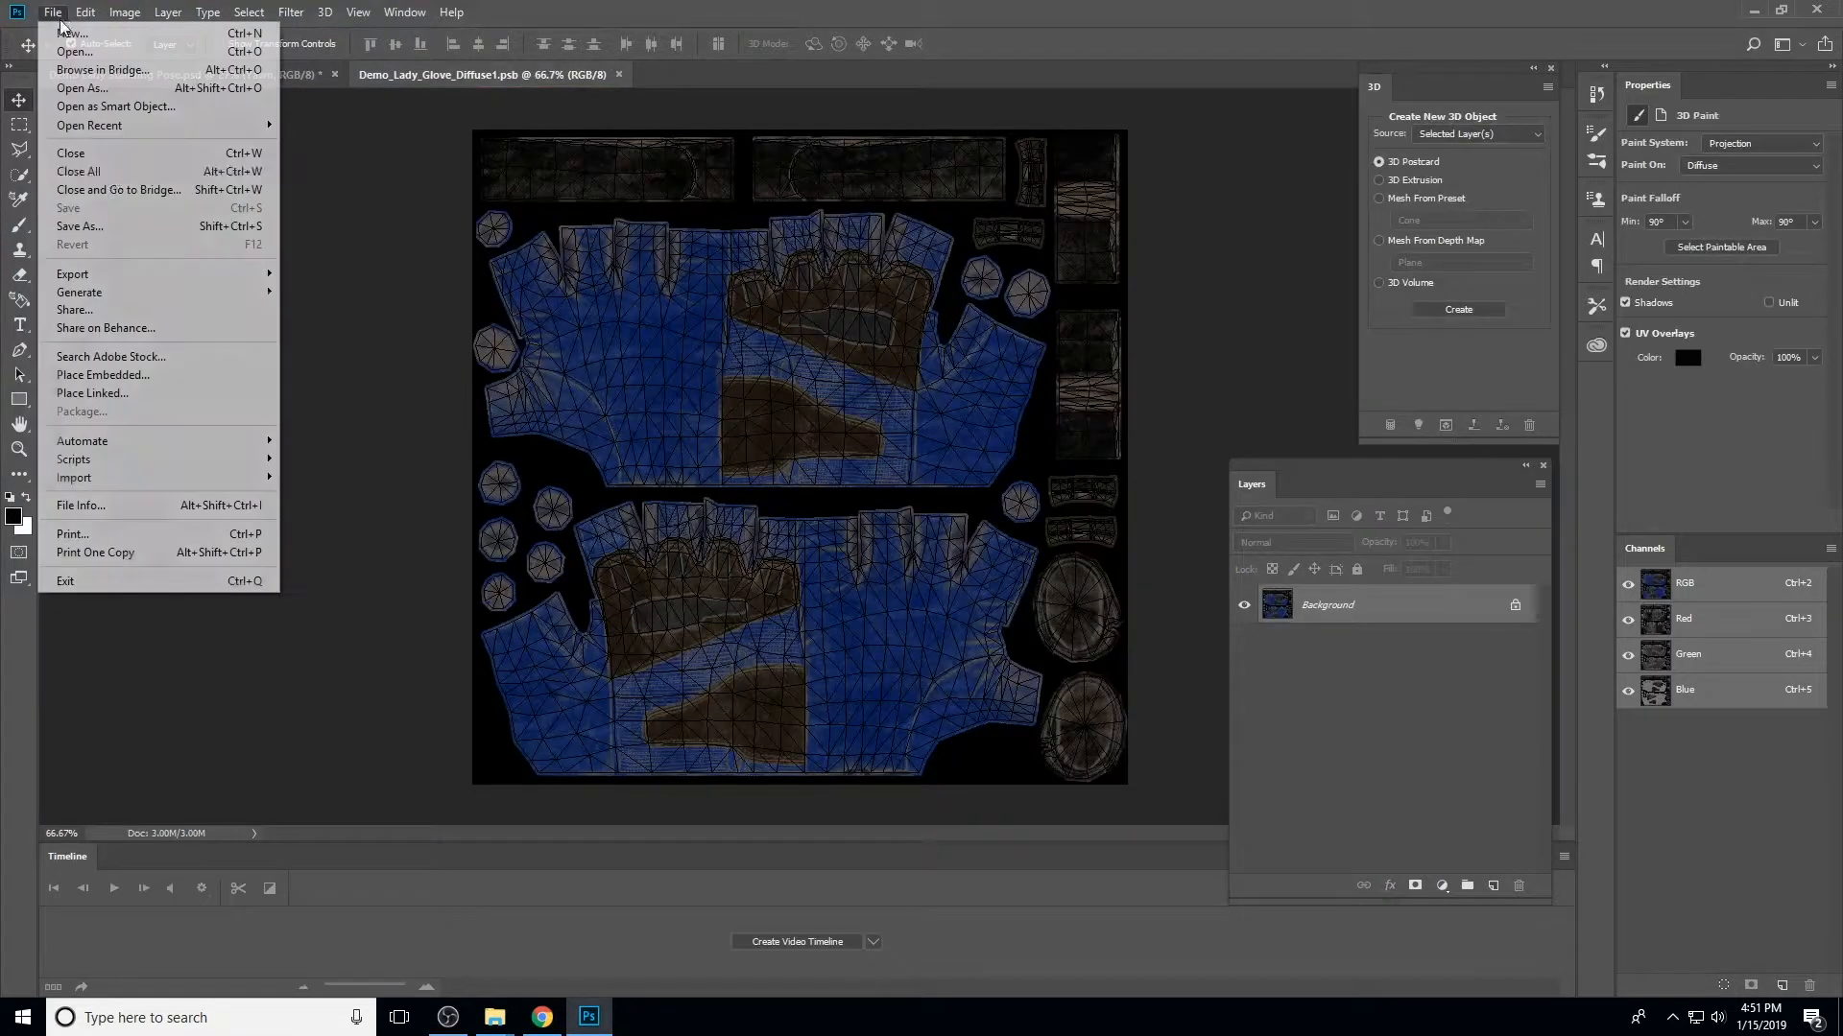
pyautogui.click(123, 227)
pyautogui.click(271, 420)
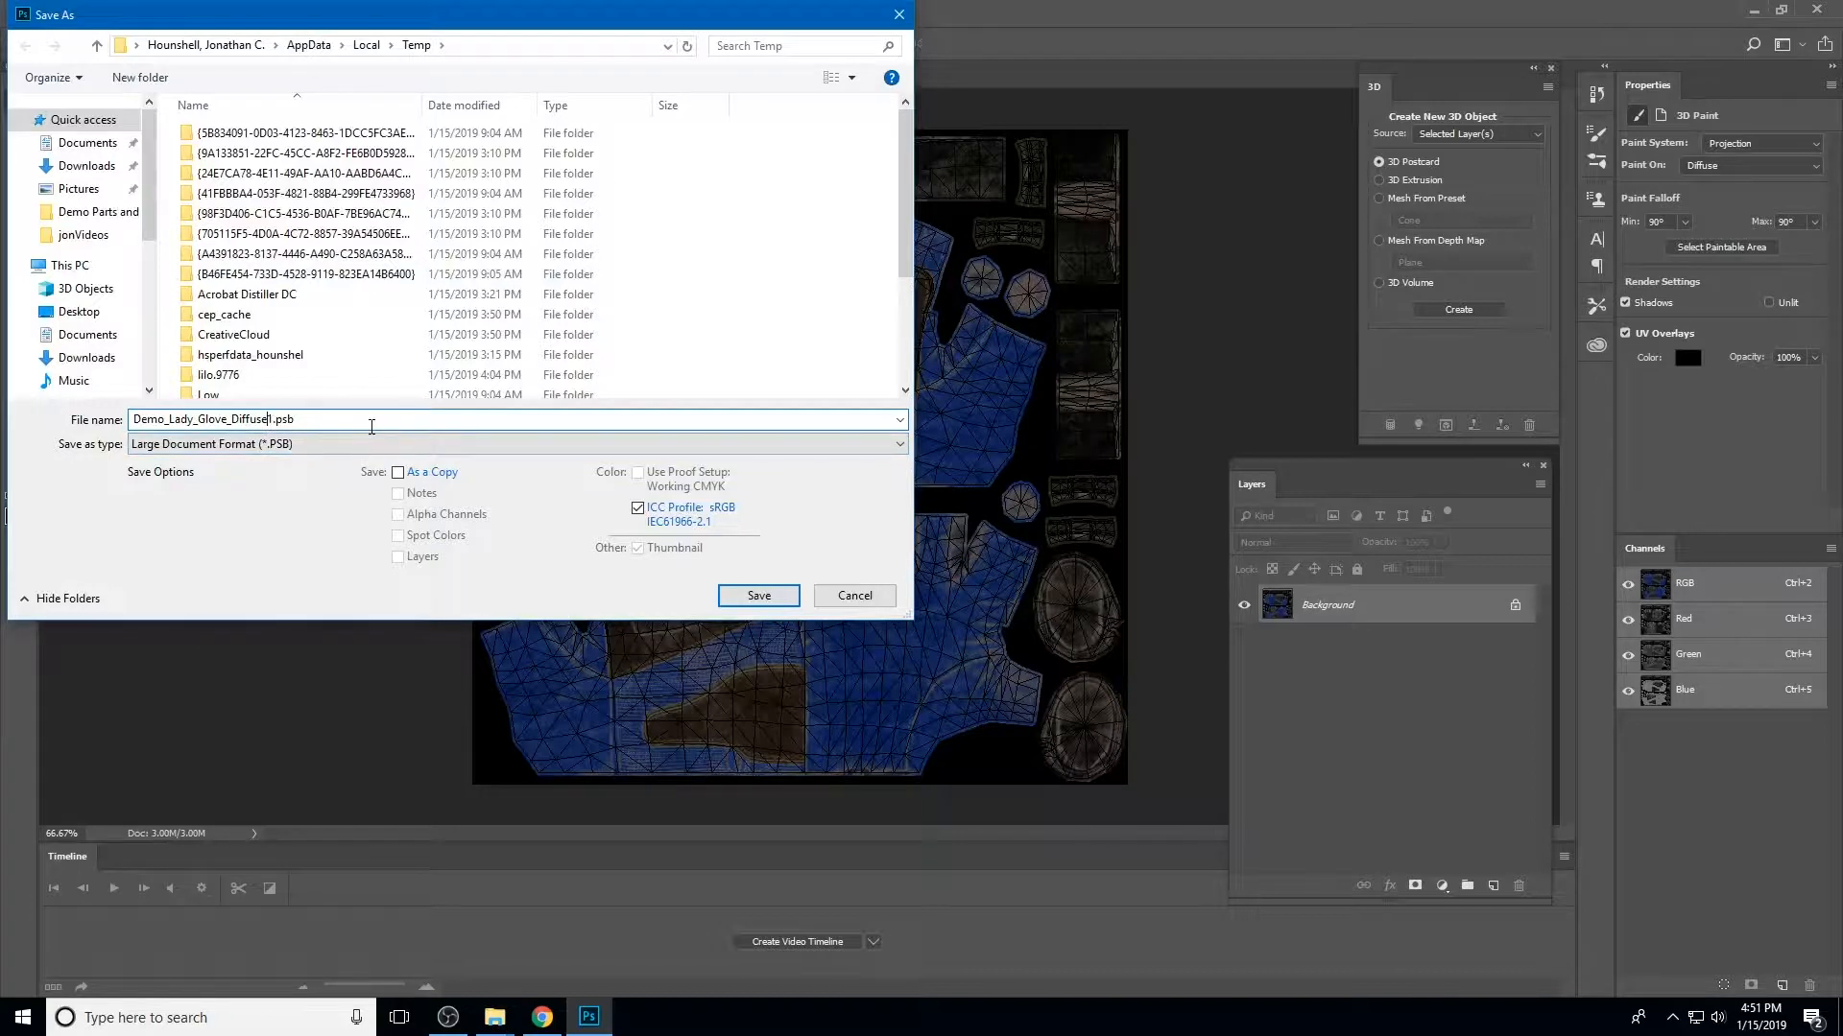
pyautogui.write('-backup')
pyautogui.click(316, 447)
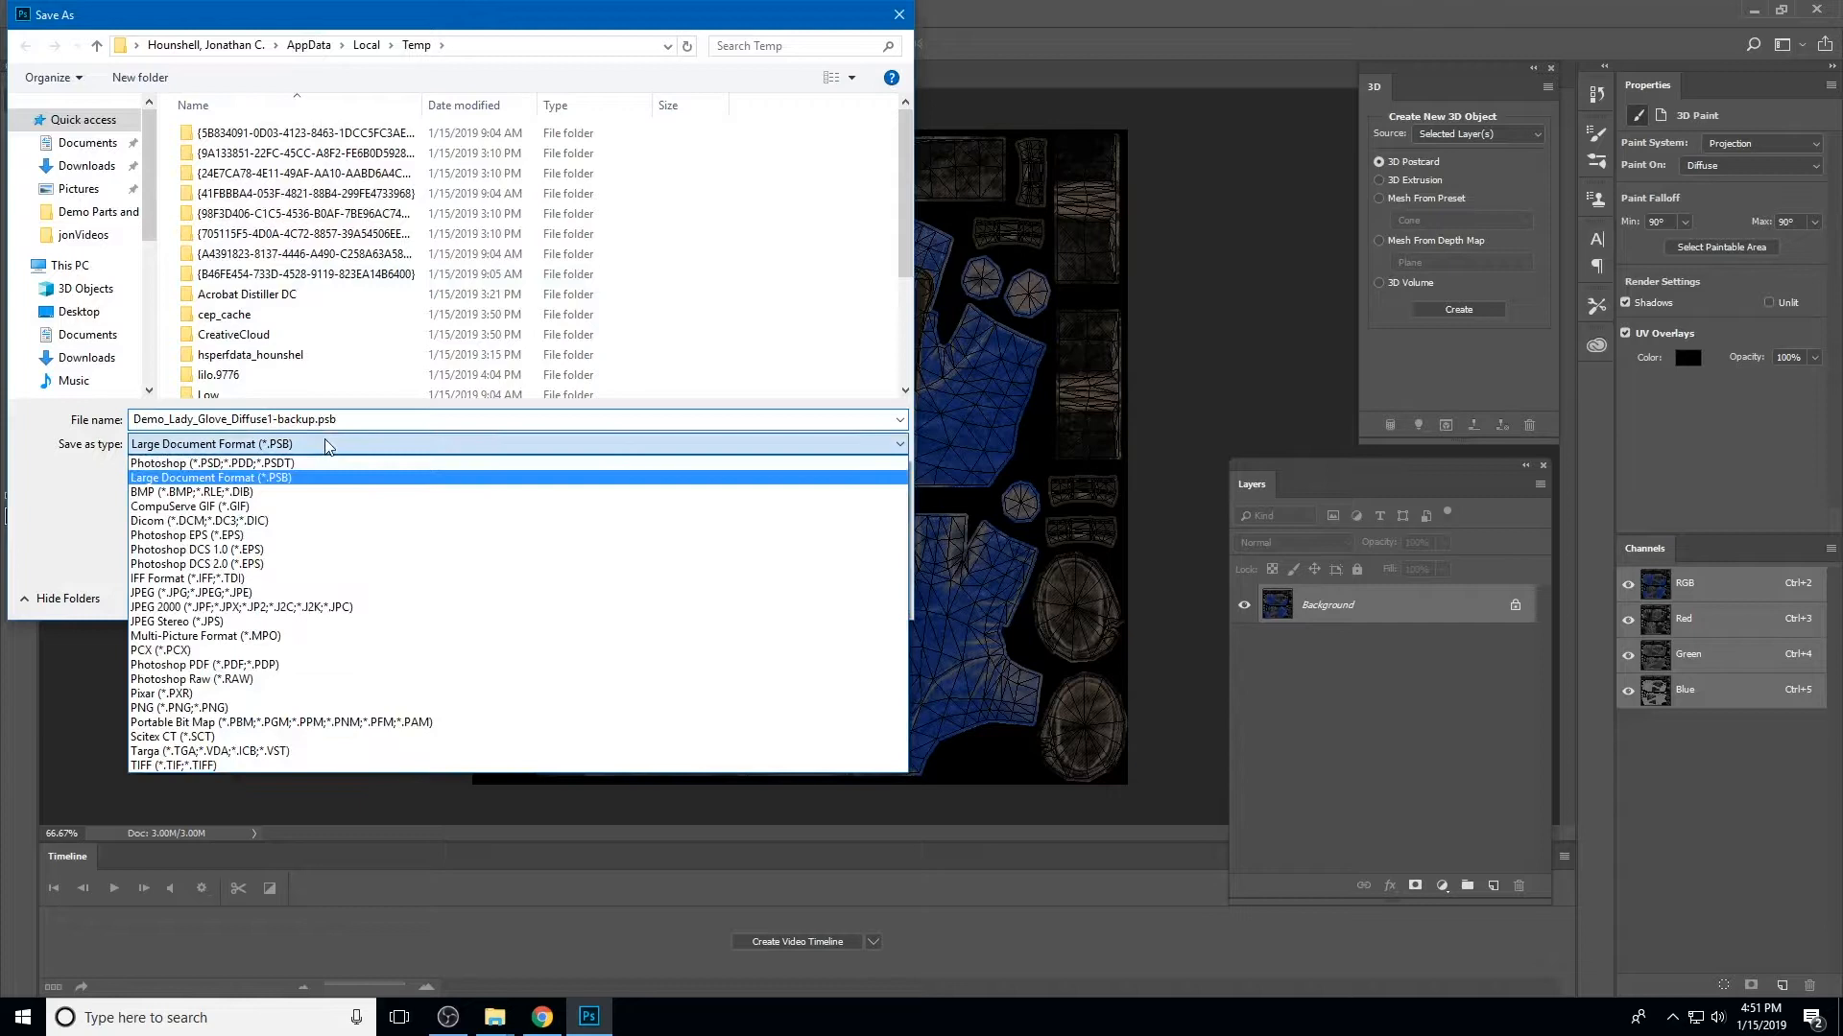
pyautogui.click(231, 458)
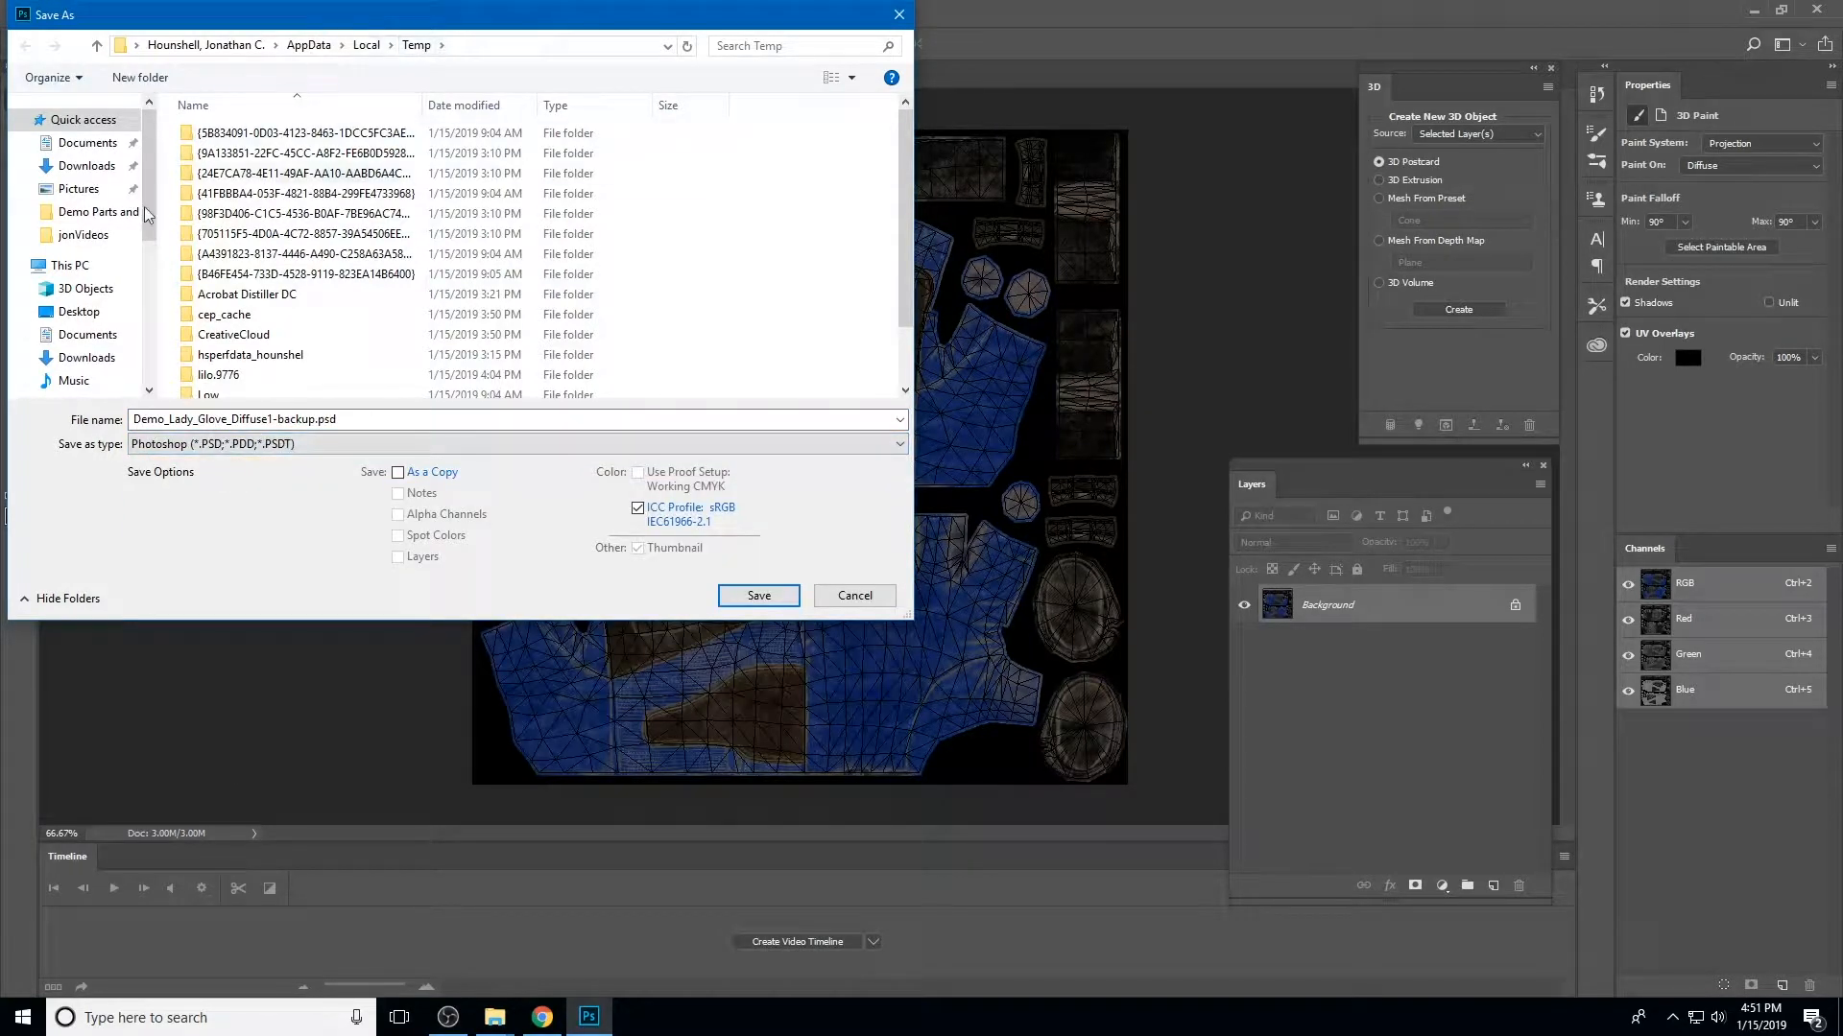
pyautogui.click(96, 212)
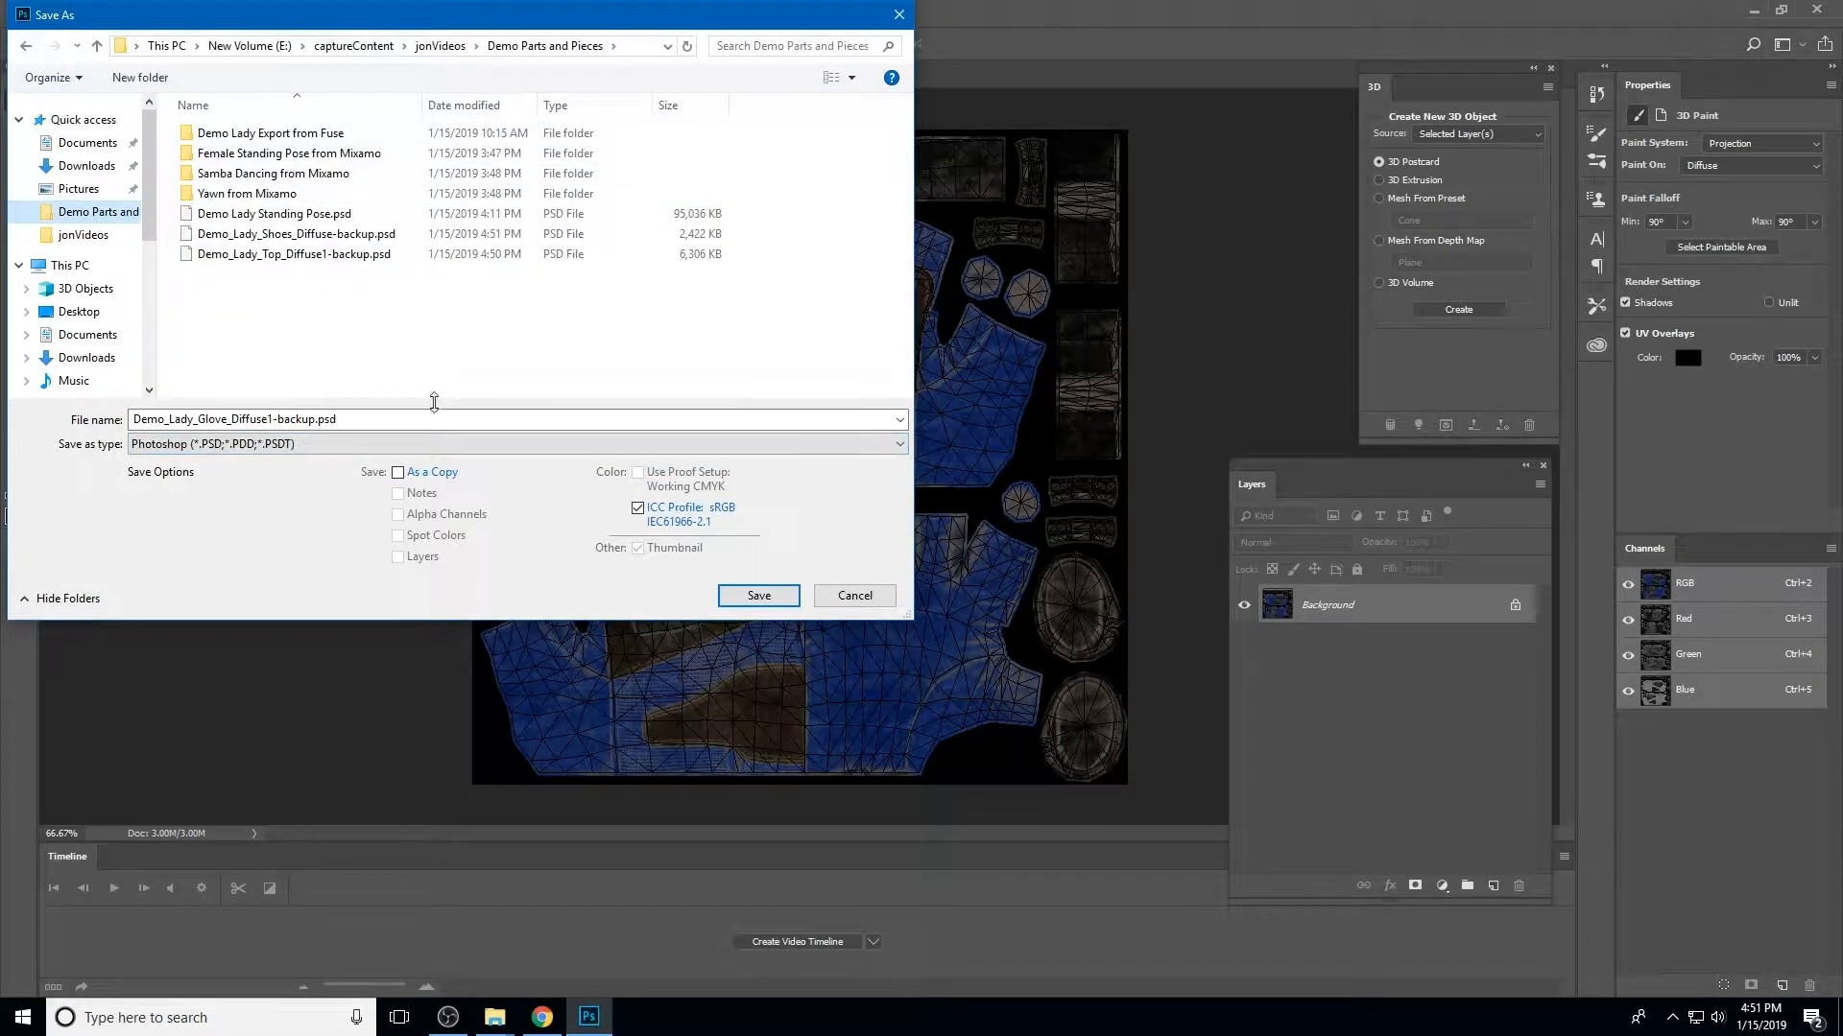
pyautogui.click(758, 596)
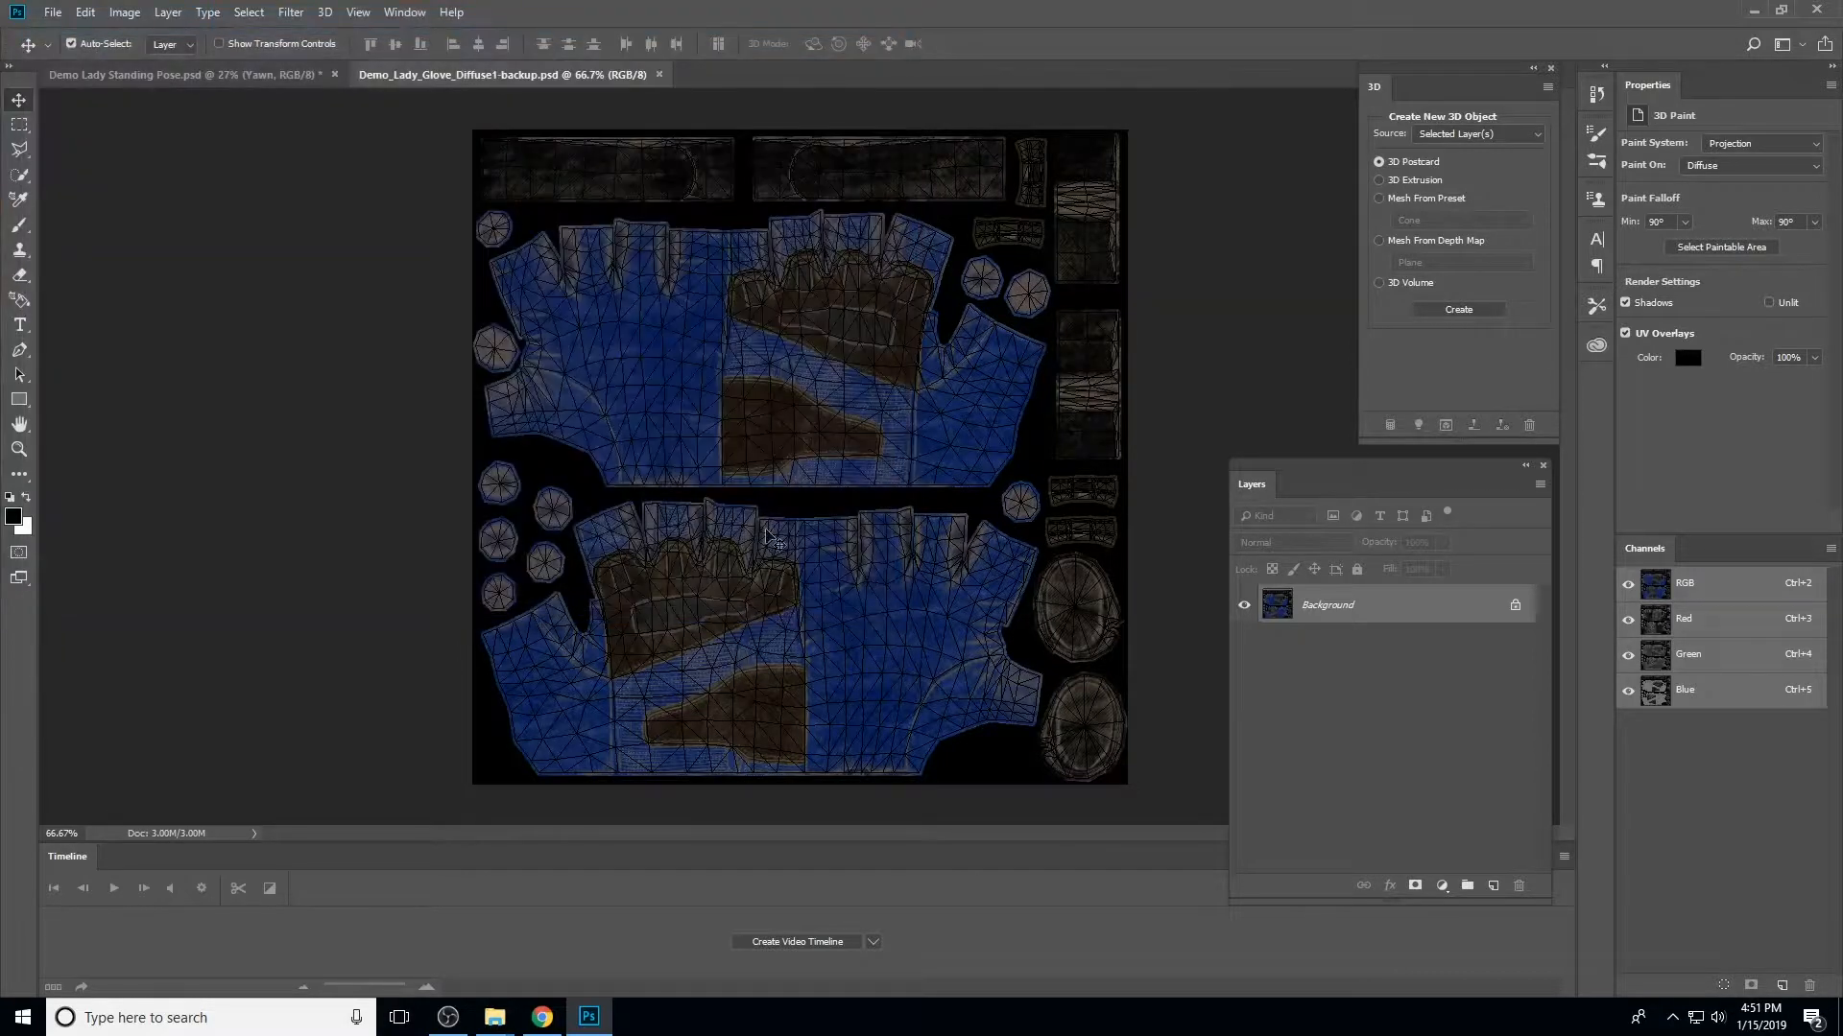
pyautogui.click(659, 74)
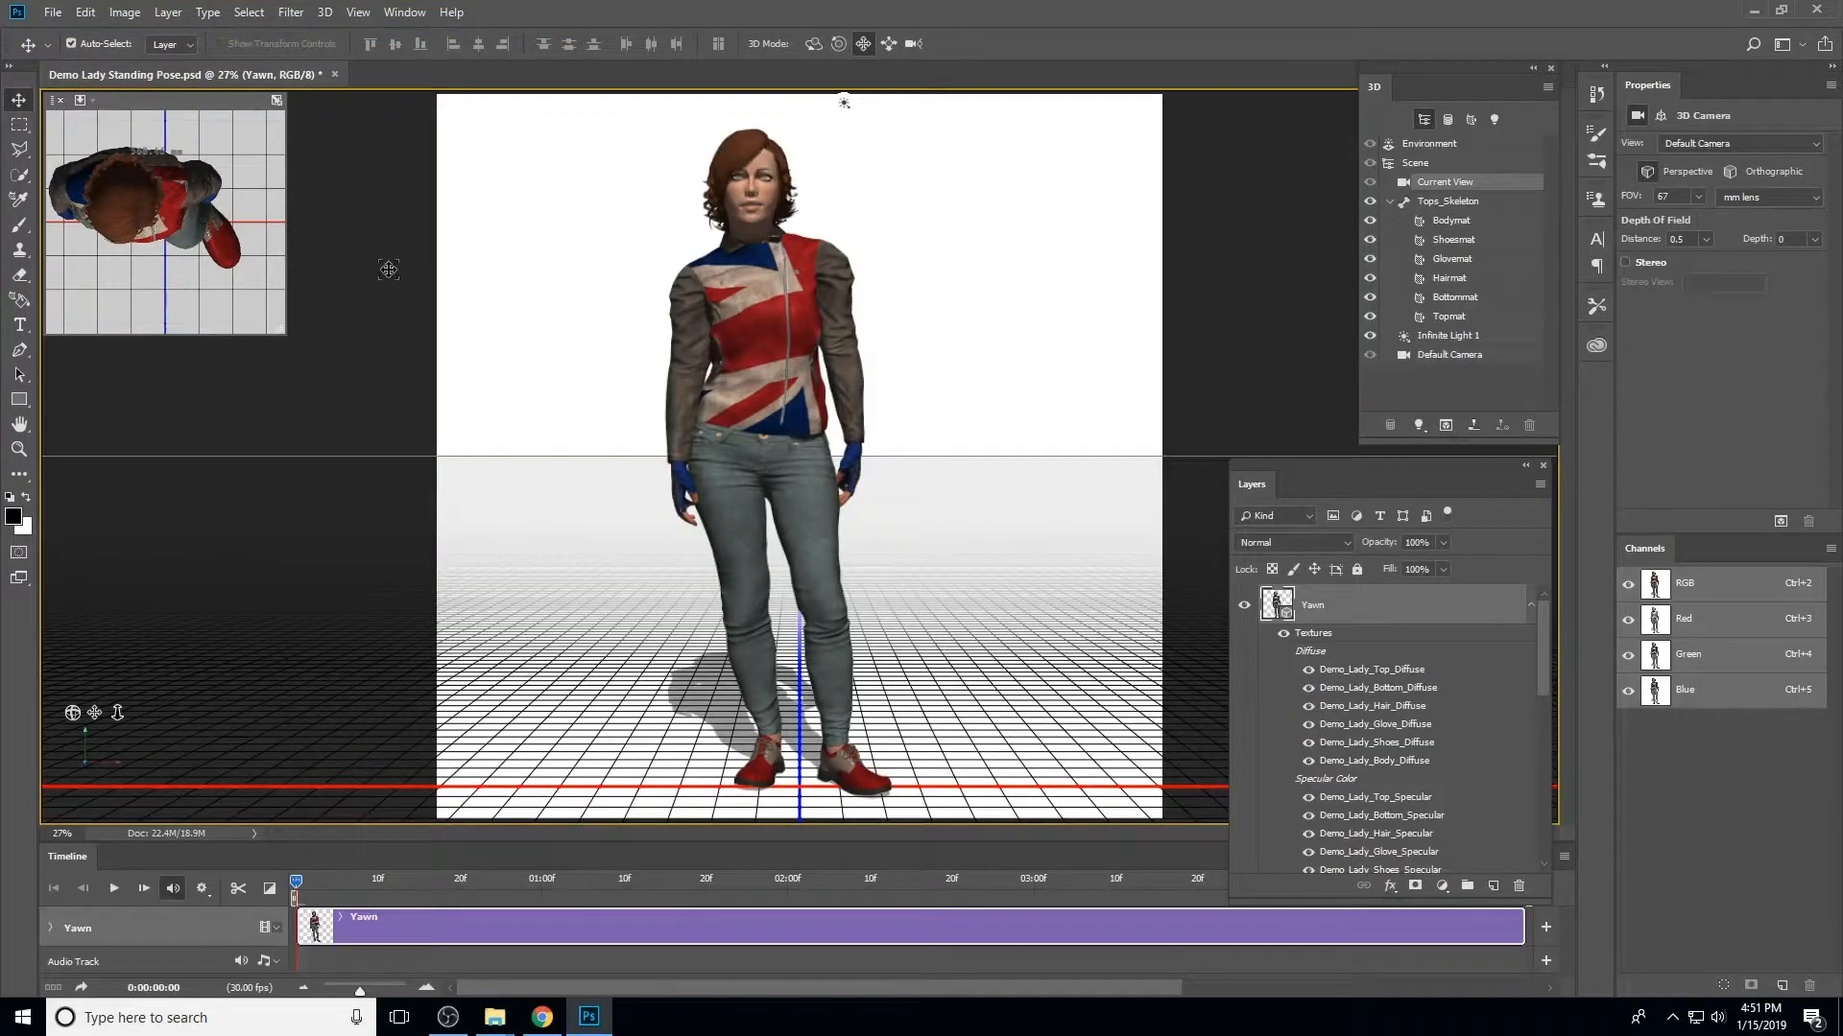
# Save the Demo Lady Standing Pose document and close it
pyautogui.click(53, 13)
pyautogui.click(72, 219)
pyautogui.click(326, 75)
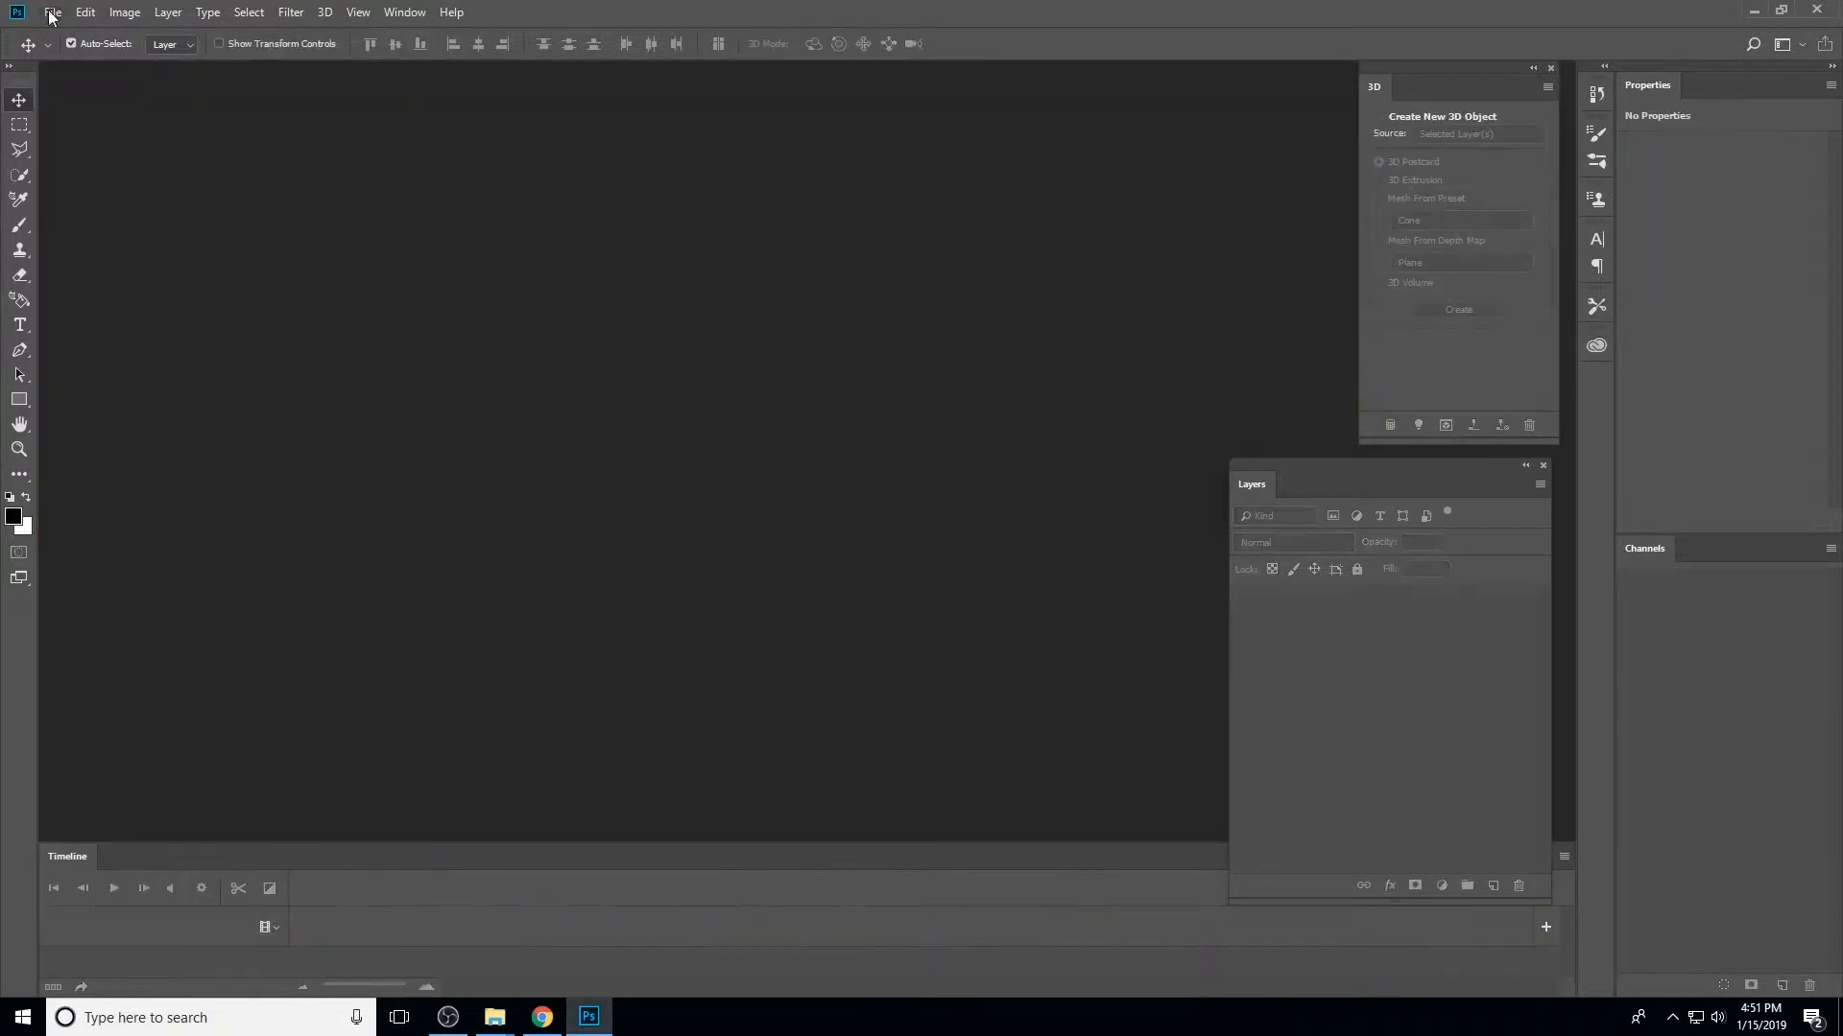
# Create a new 2800 x 2800 px document at 300 pixels/inch, RGB Color, 8 bit, with a white background
pyautogui.click(52, 12)
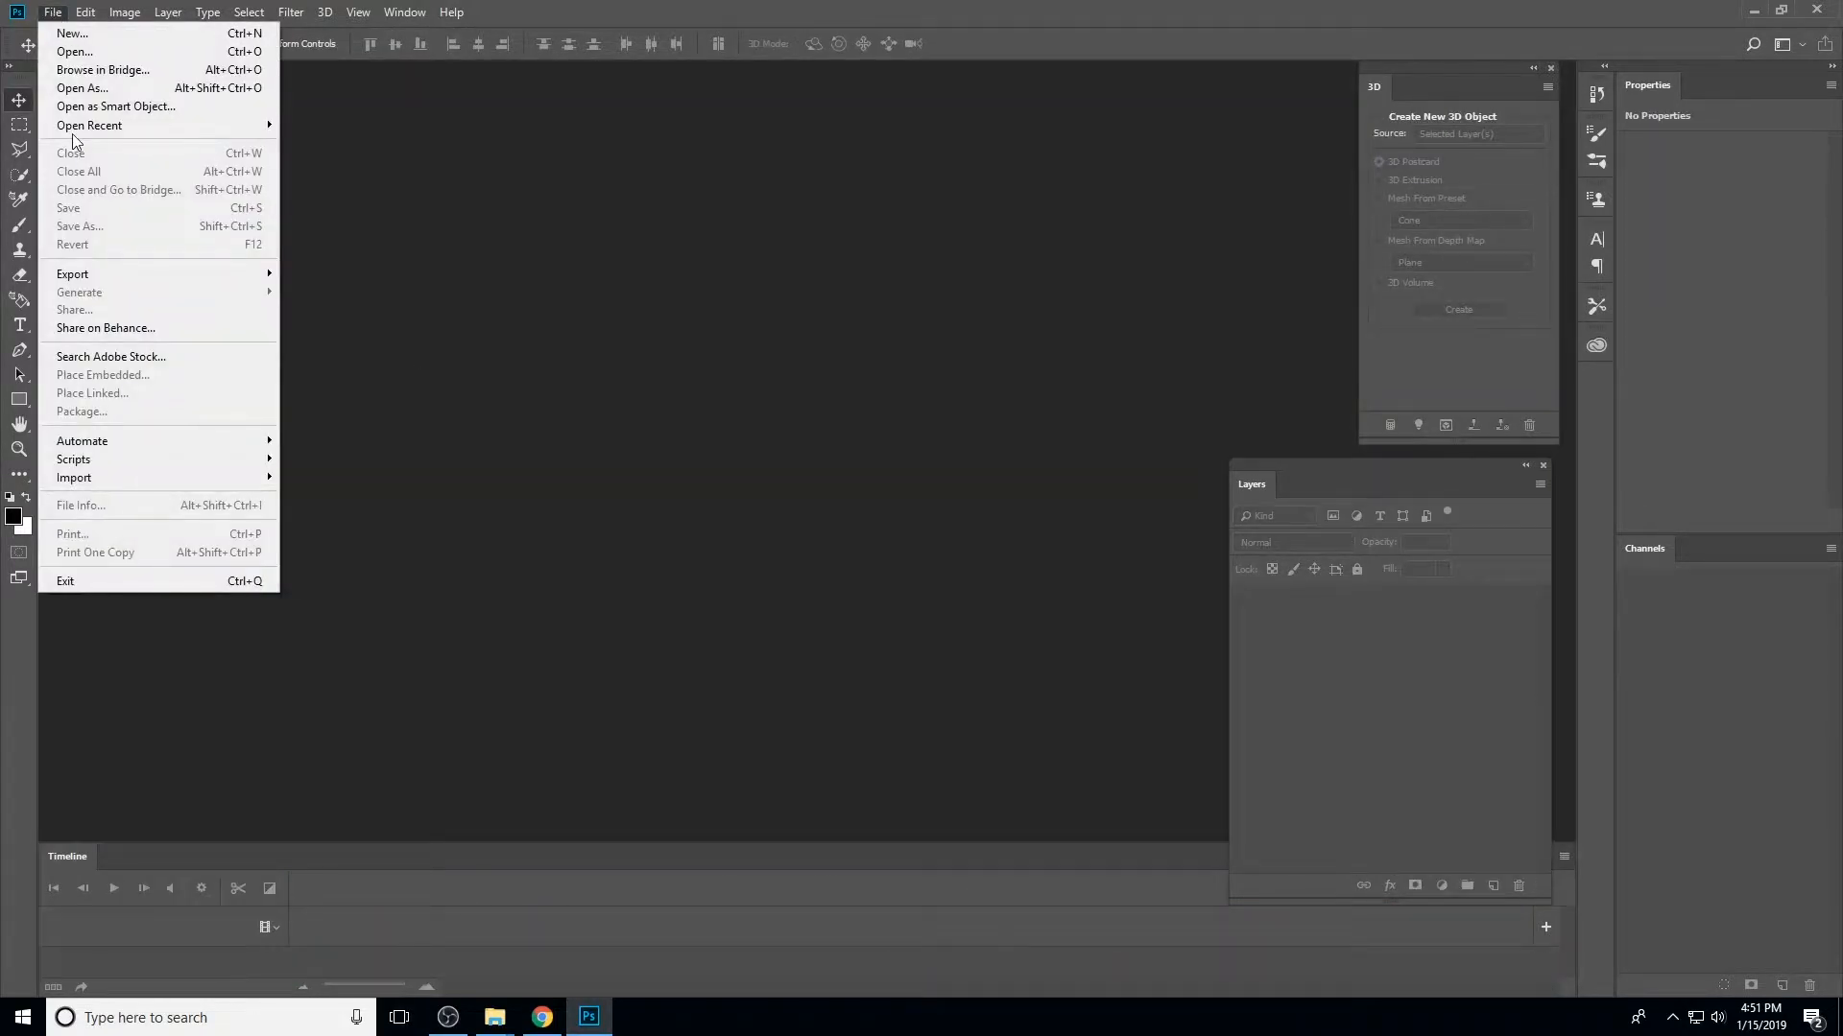
pyautogui.click(73, 35)
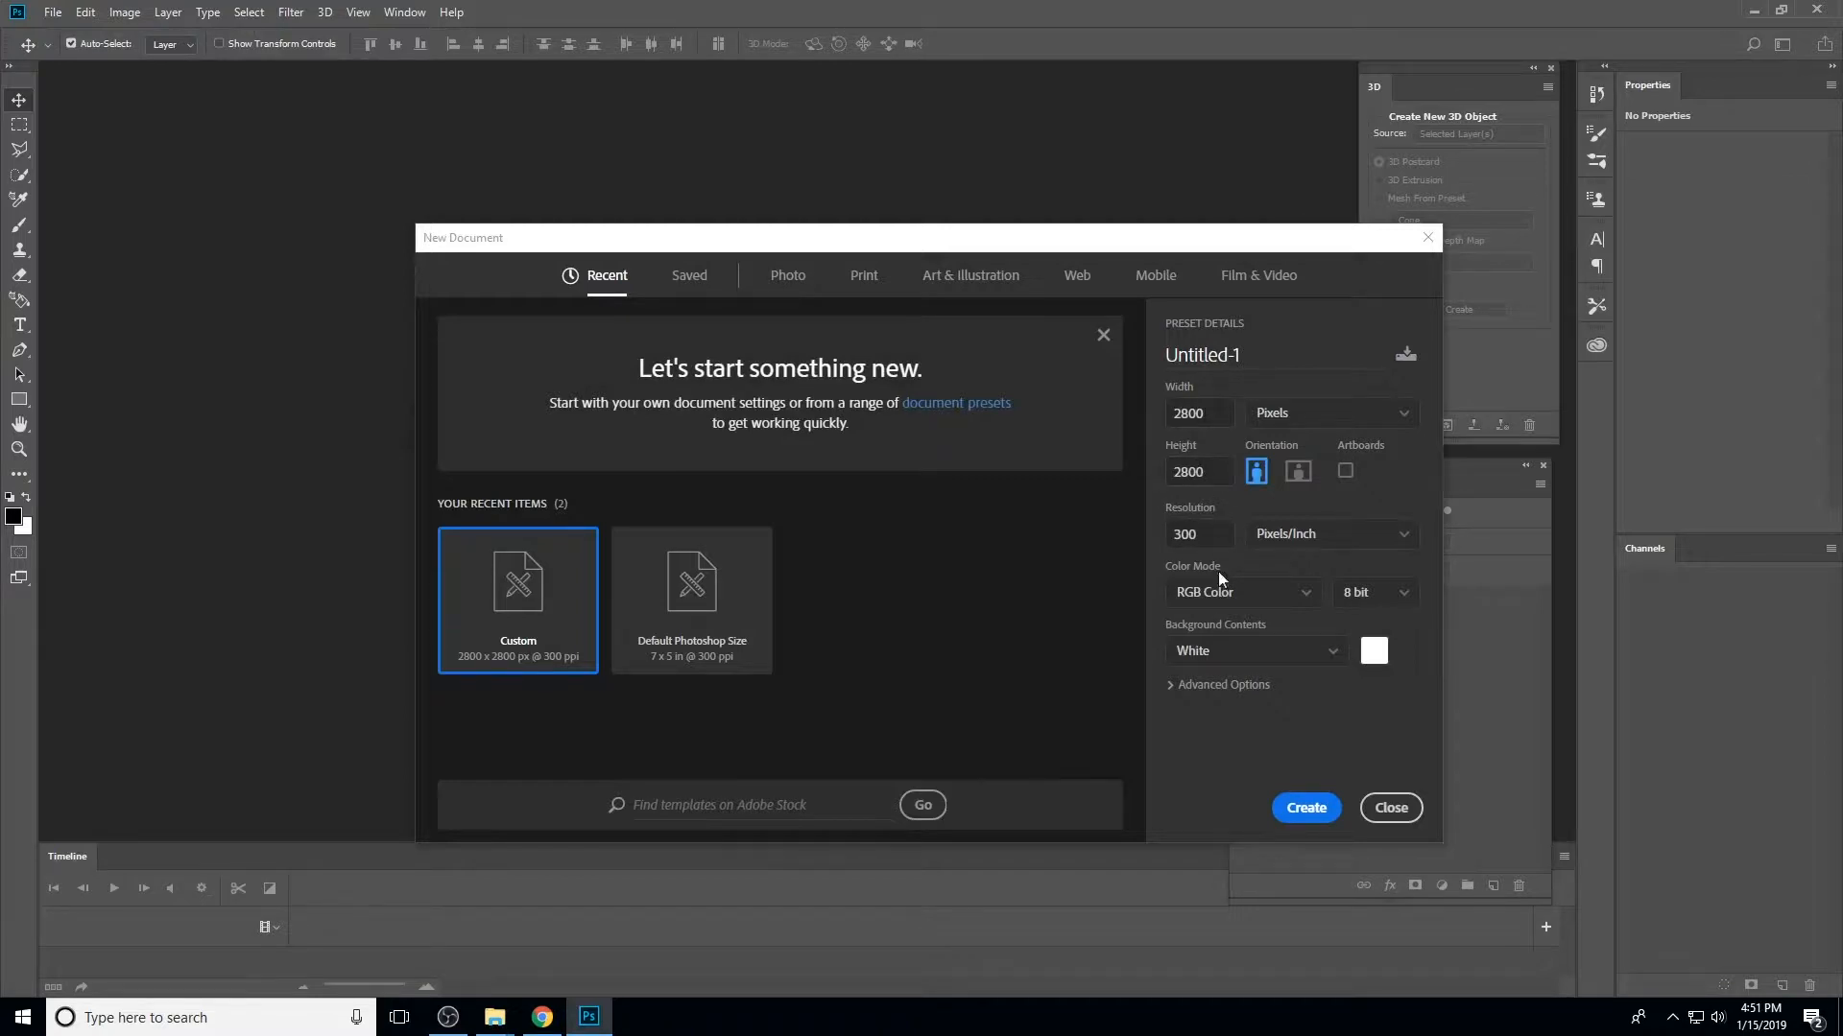
pyautogui.click(1307, 808)
# Import Samba Dancing.dae from the Samba Dancing from Mixamo folder as a new 3D layer
pyautogui.click(325, 13)
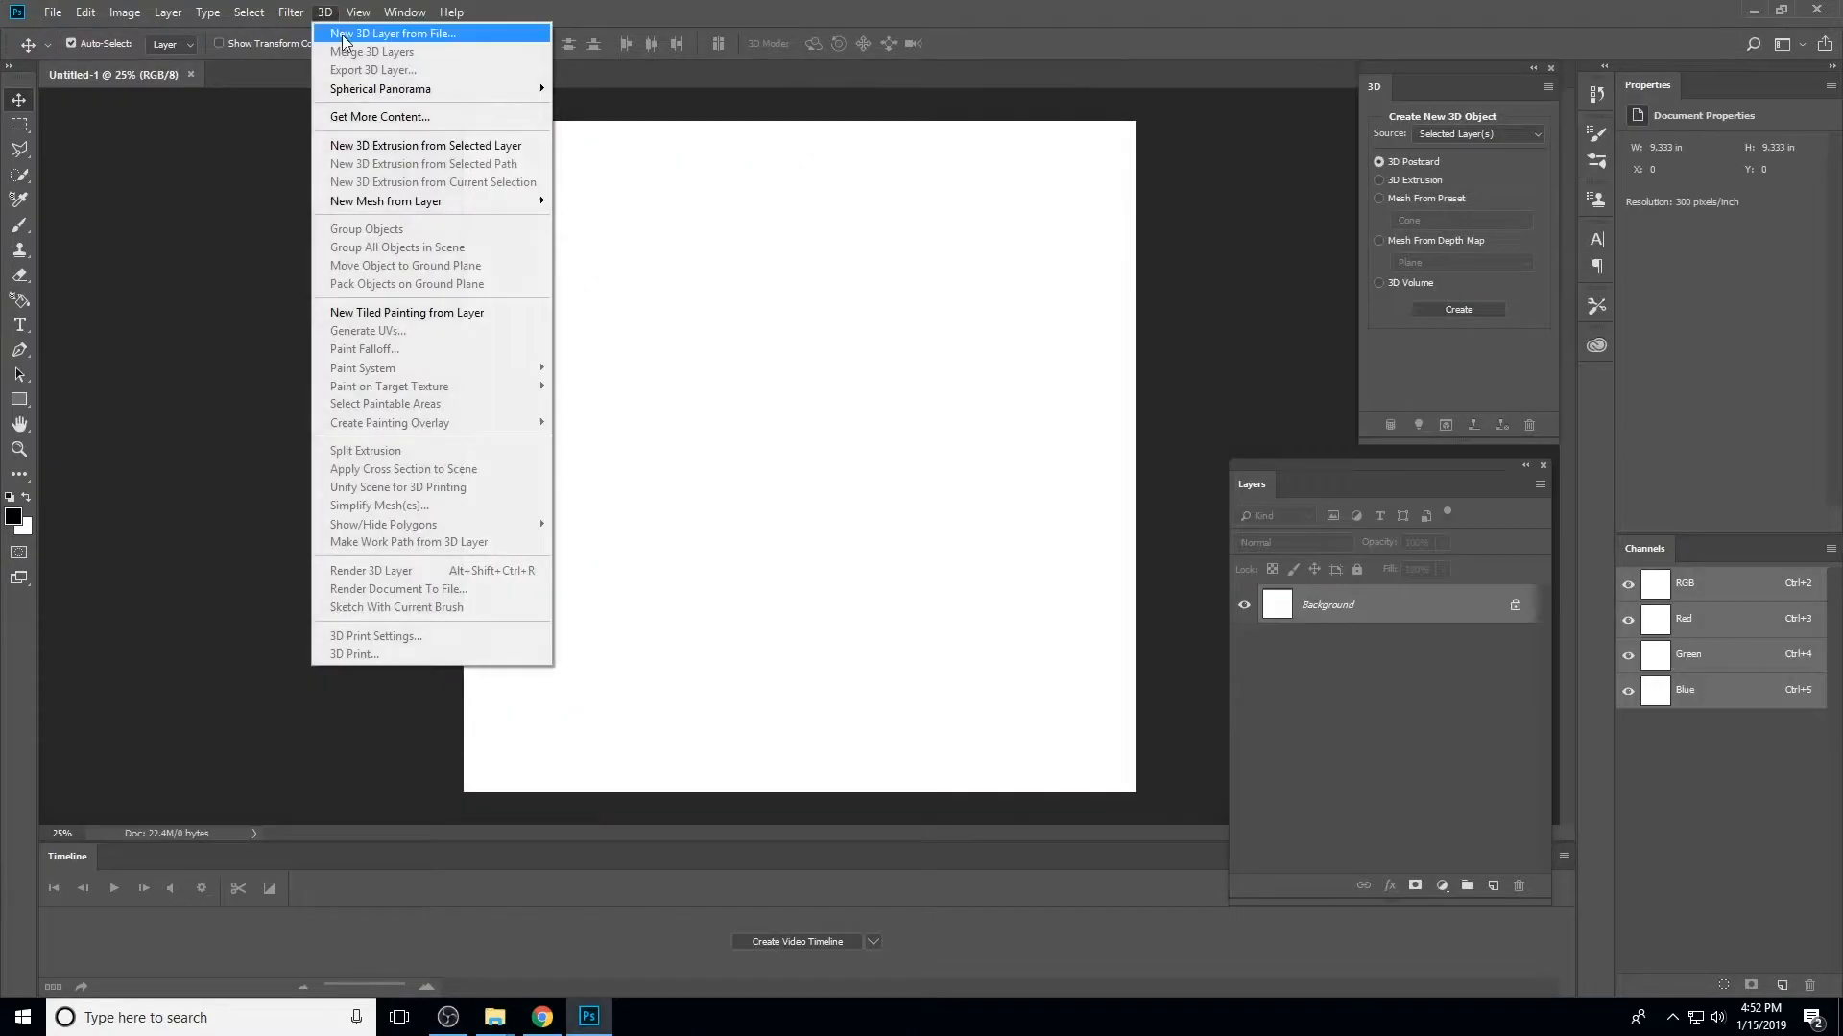
pyautogui.click(354, 37)
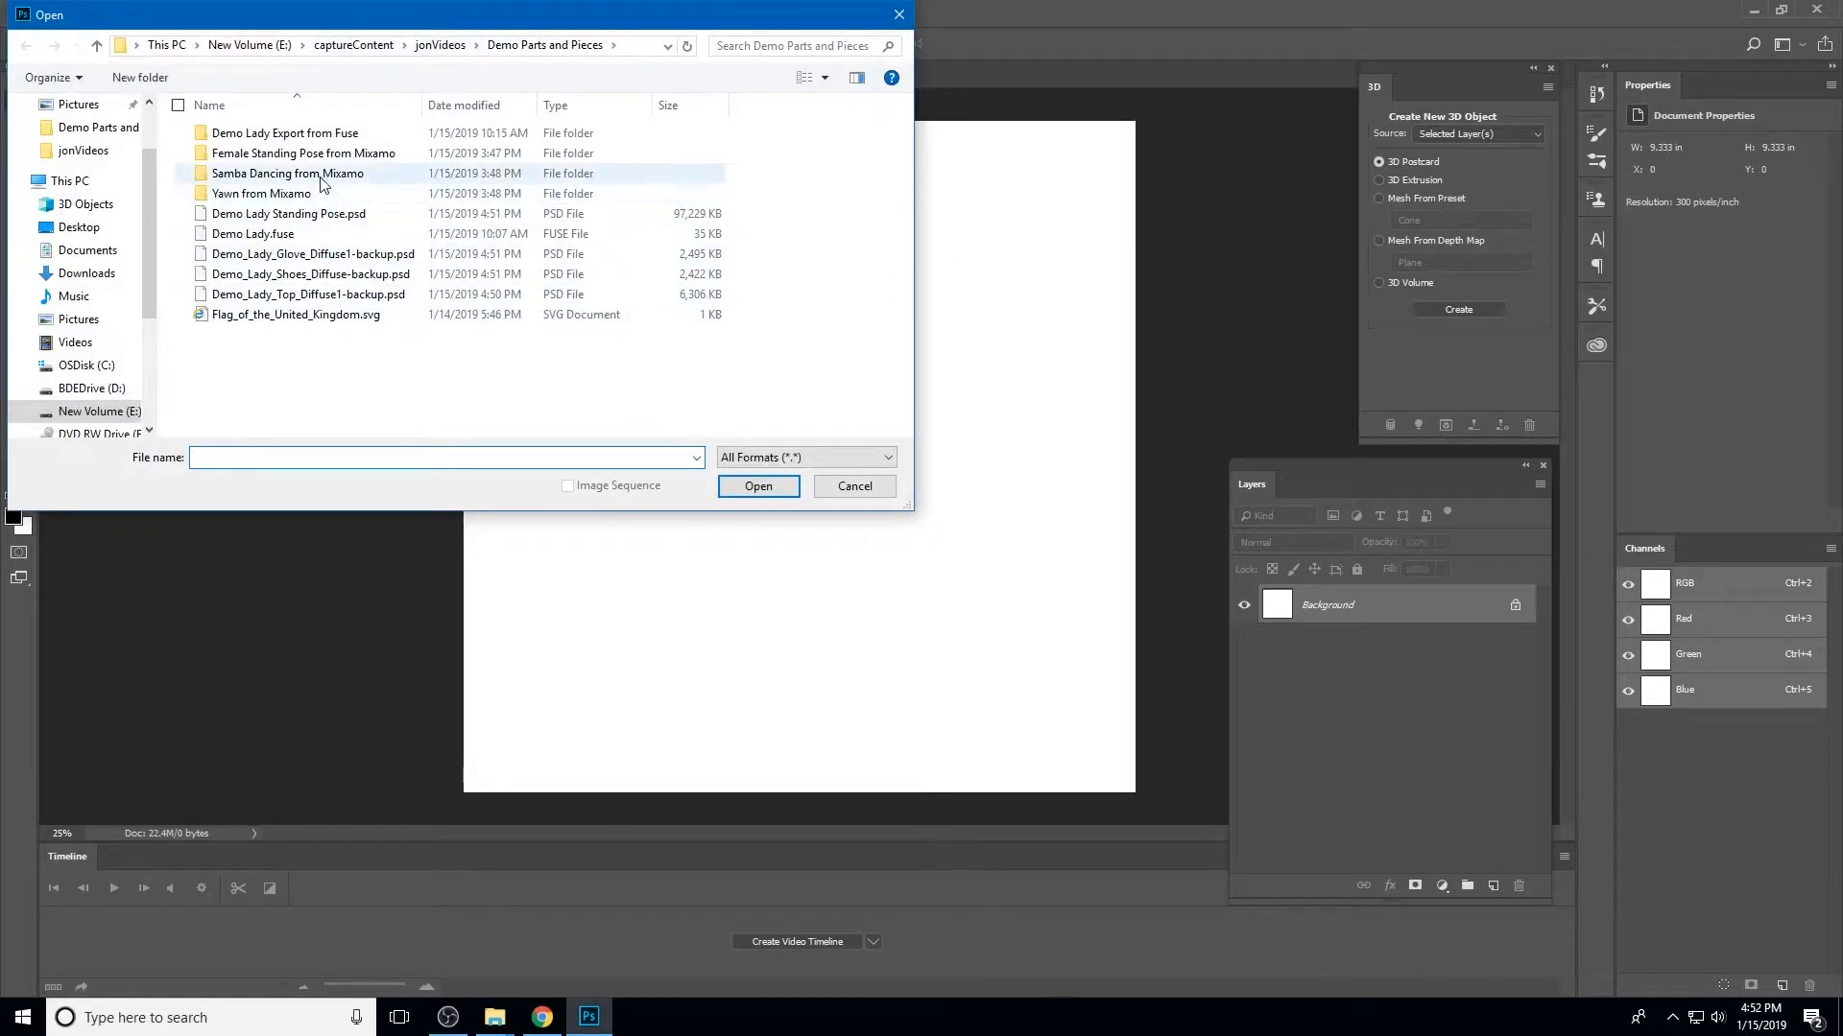
pyautogui.click(355, 179)
pyautogui.doubleClick(358, 180)
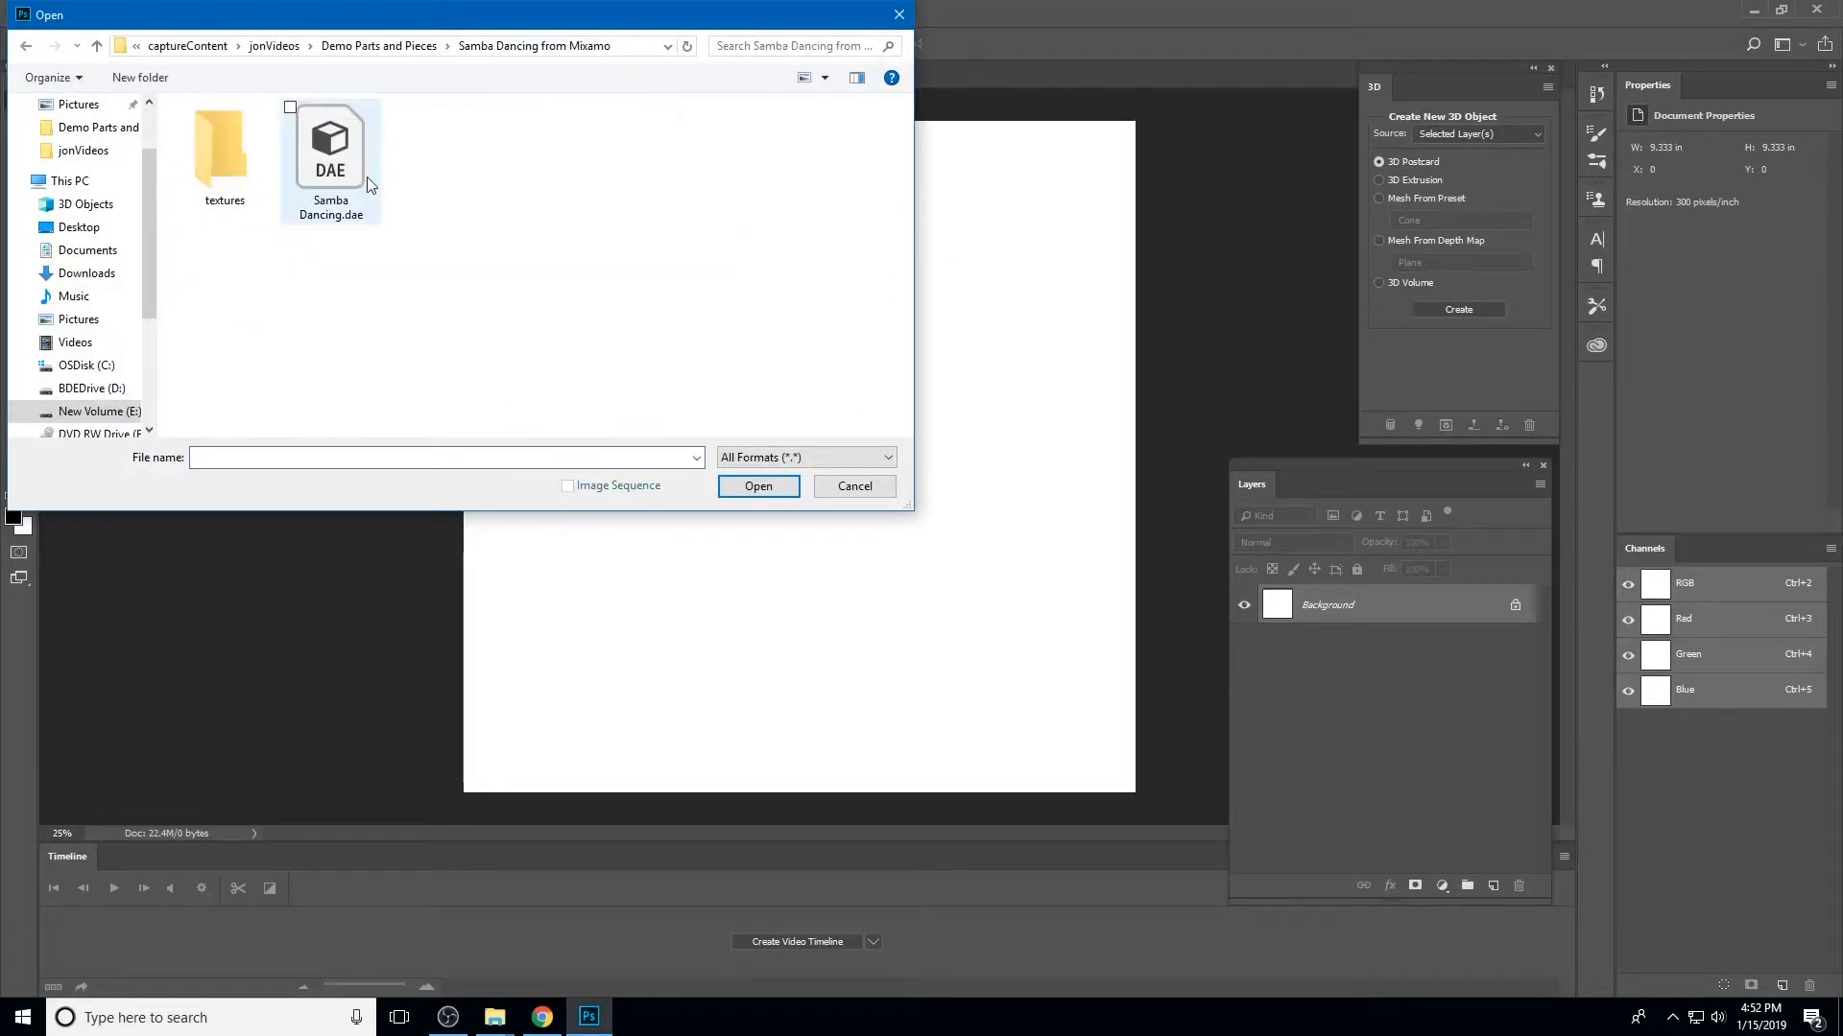
pyautogui.click(360, 183)
pyautogui.click(765, 491)
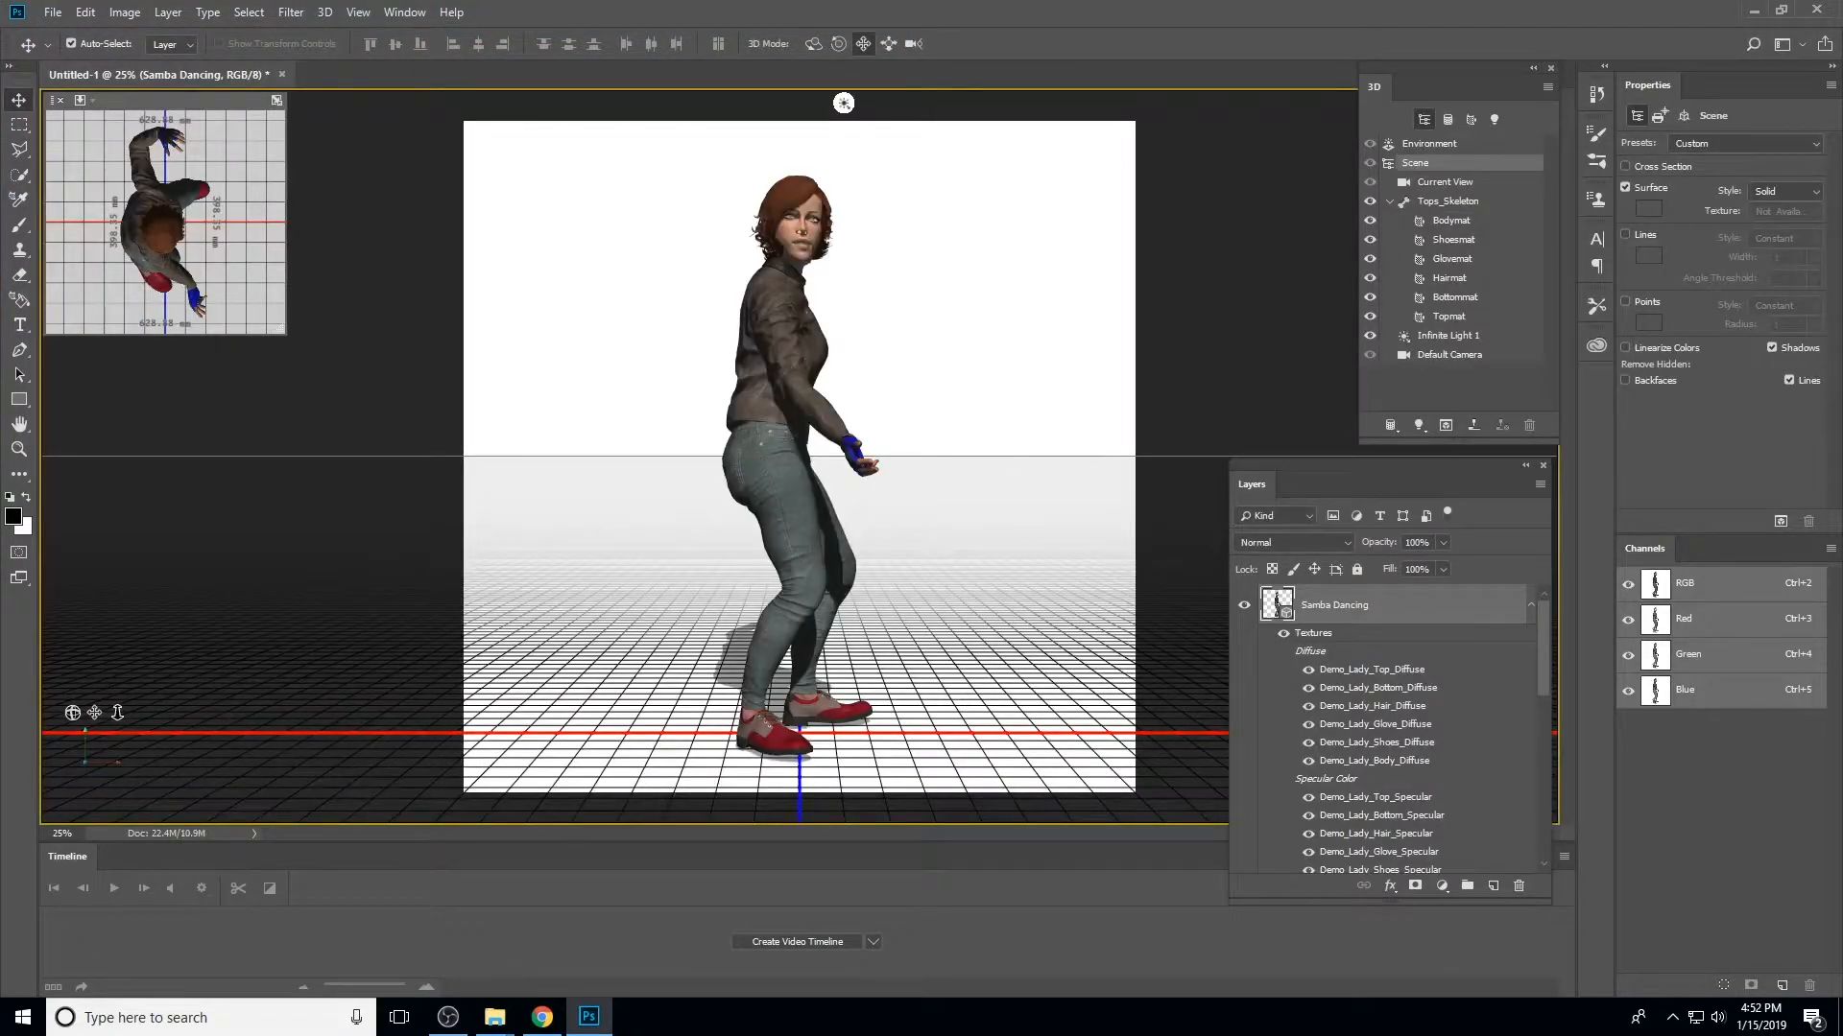
# Create a video timeline and set the current time to 0:00:00:26, where the dancer's arm is raised
pyautogui.click(825, 938)
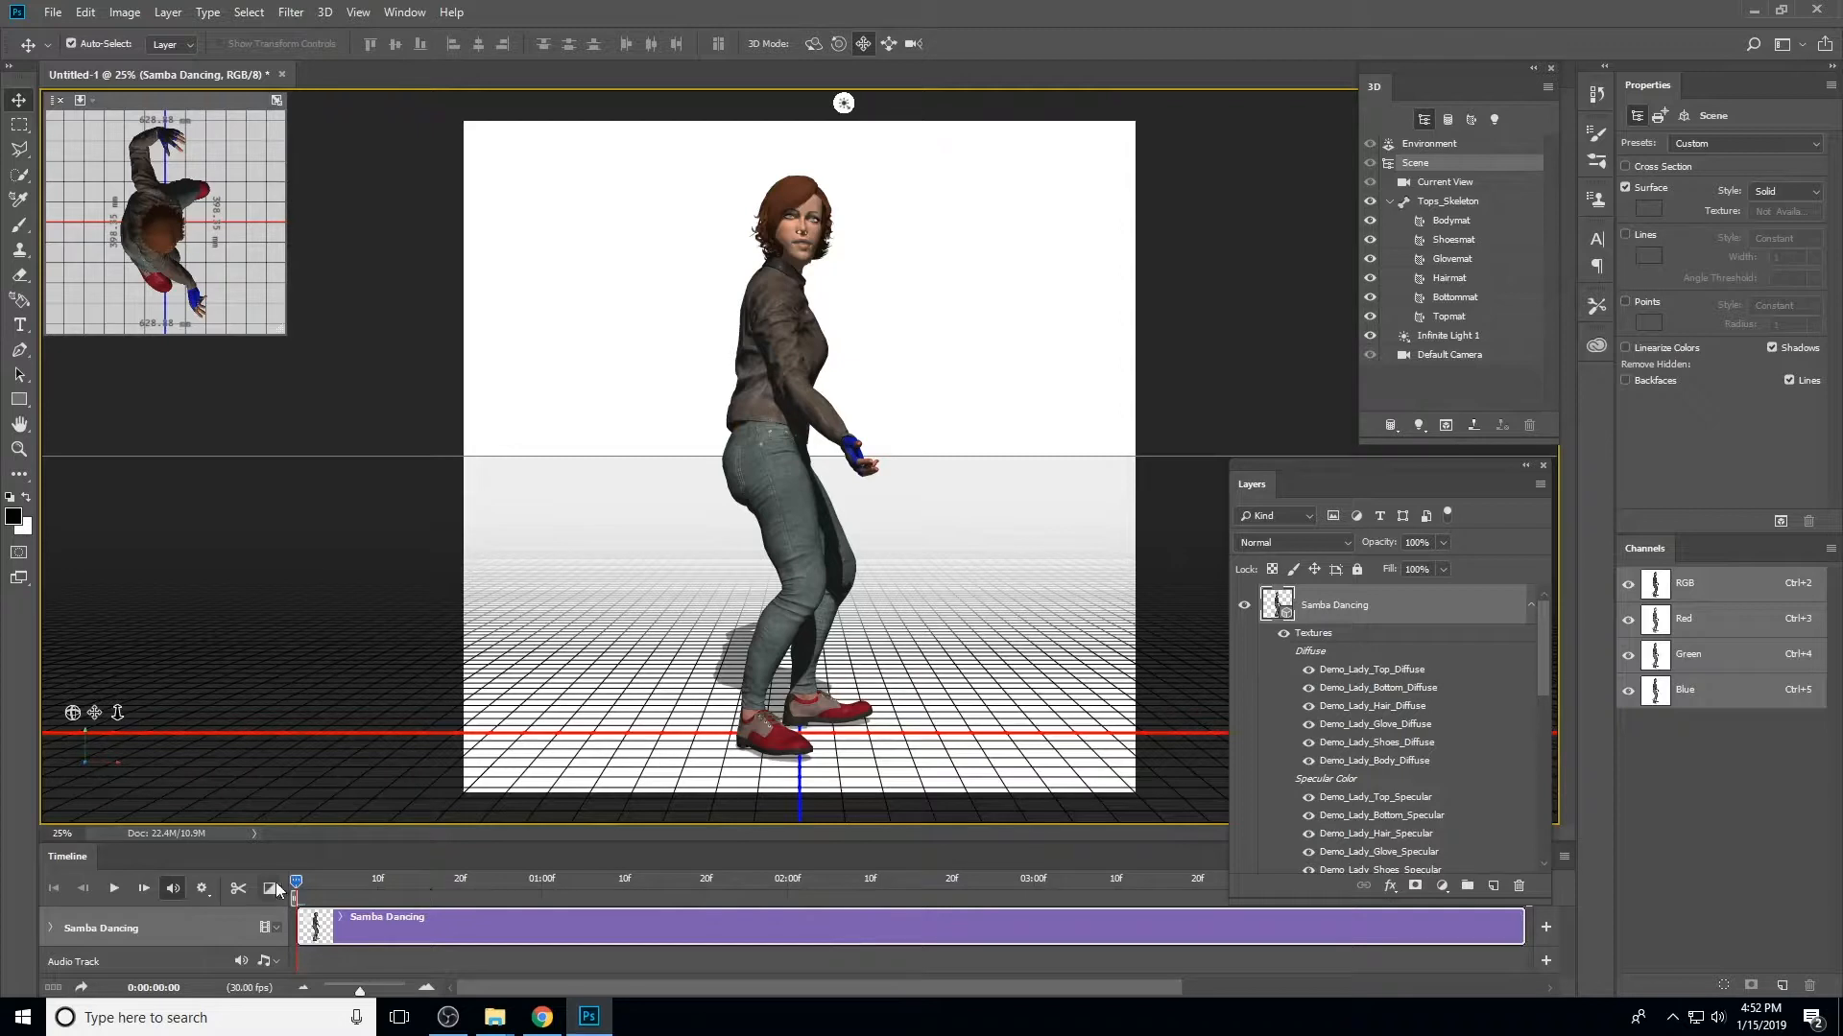
pyautogui.moveTo(297, 883); pyautogui.dragTo(731, 883)
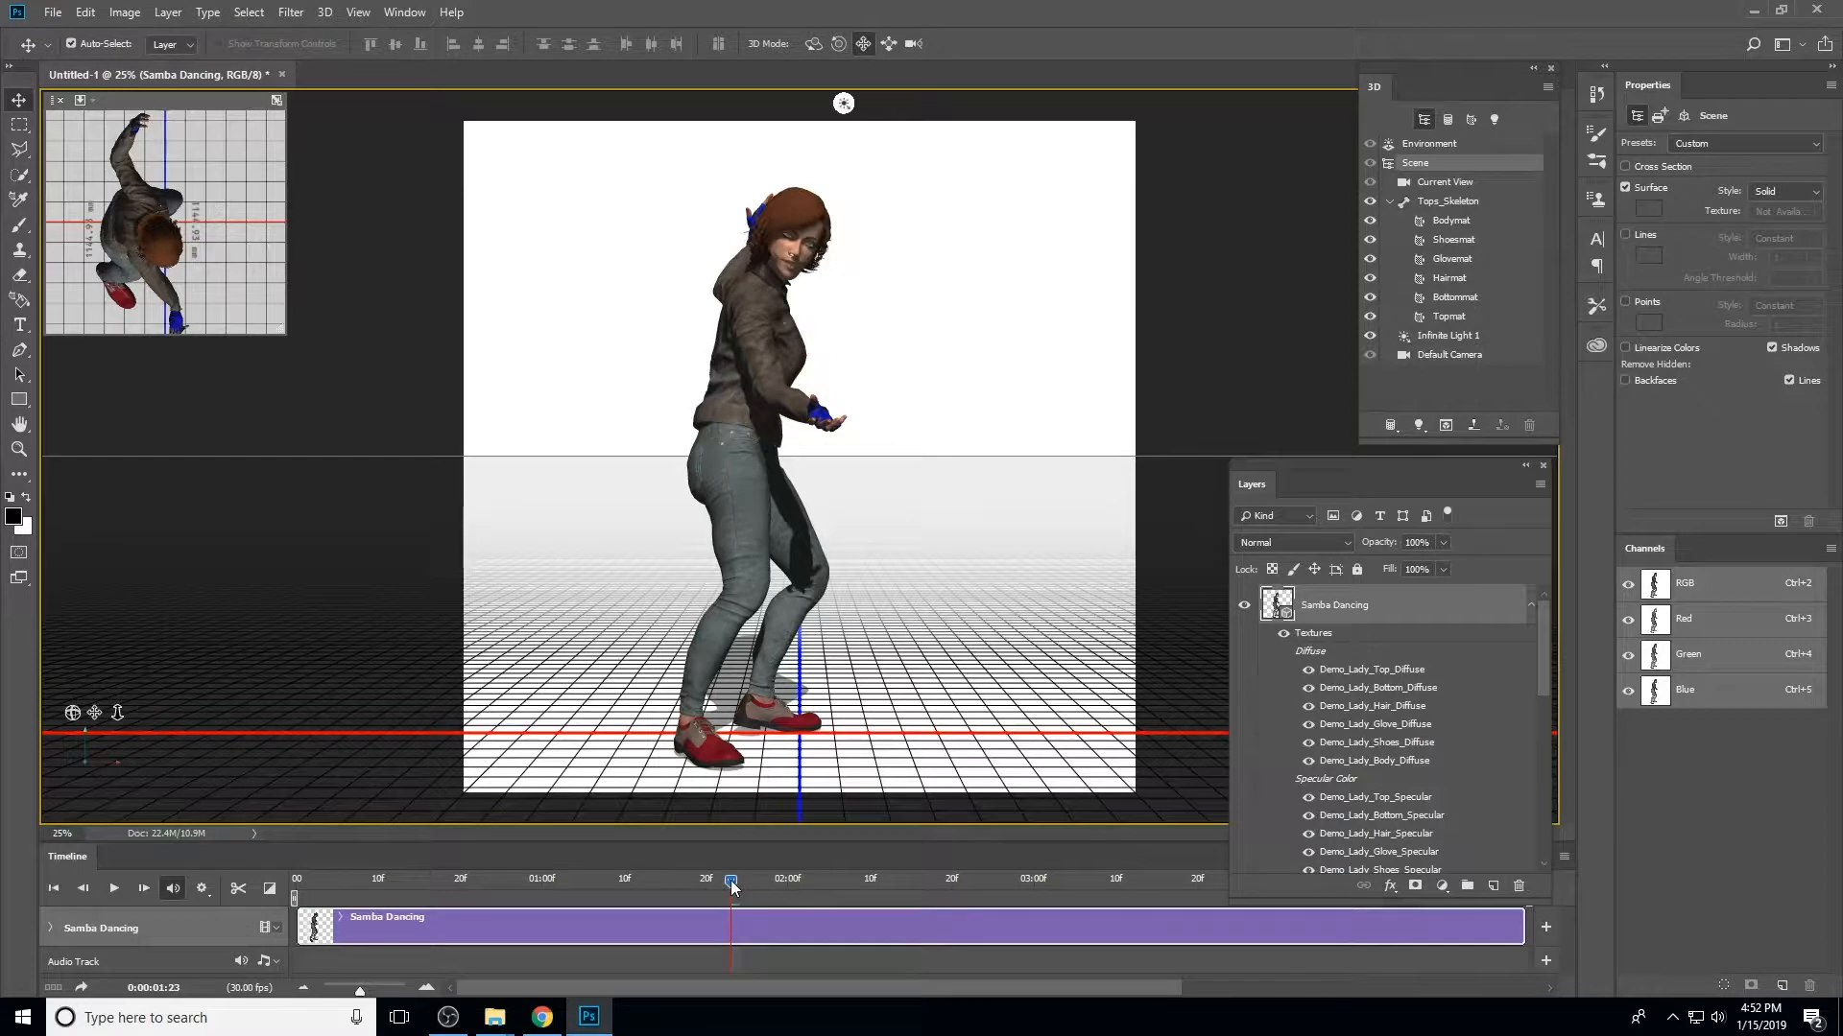
pyautogui.moveTo(731, 884); pyautogui.dragTo(544, 891)
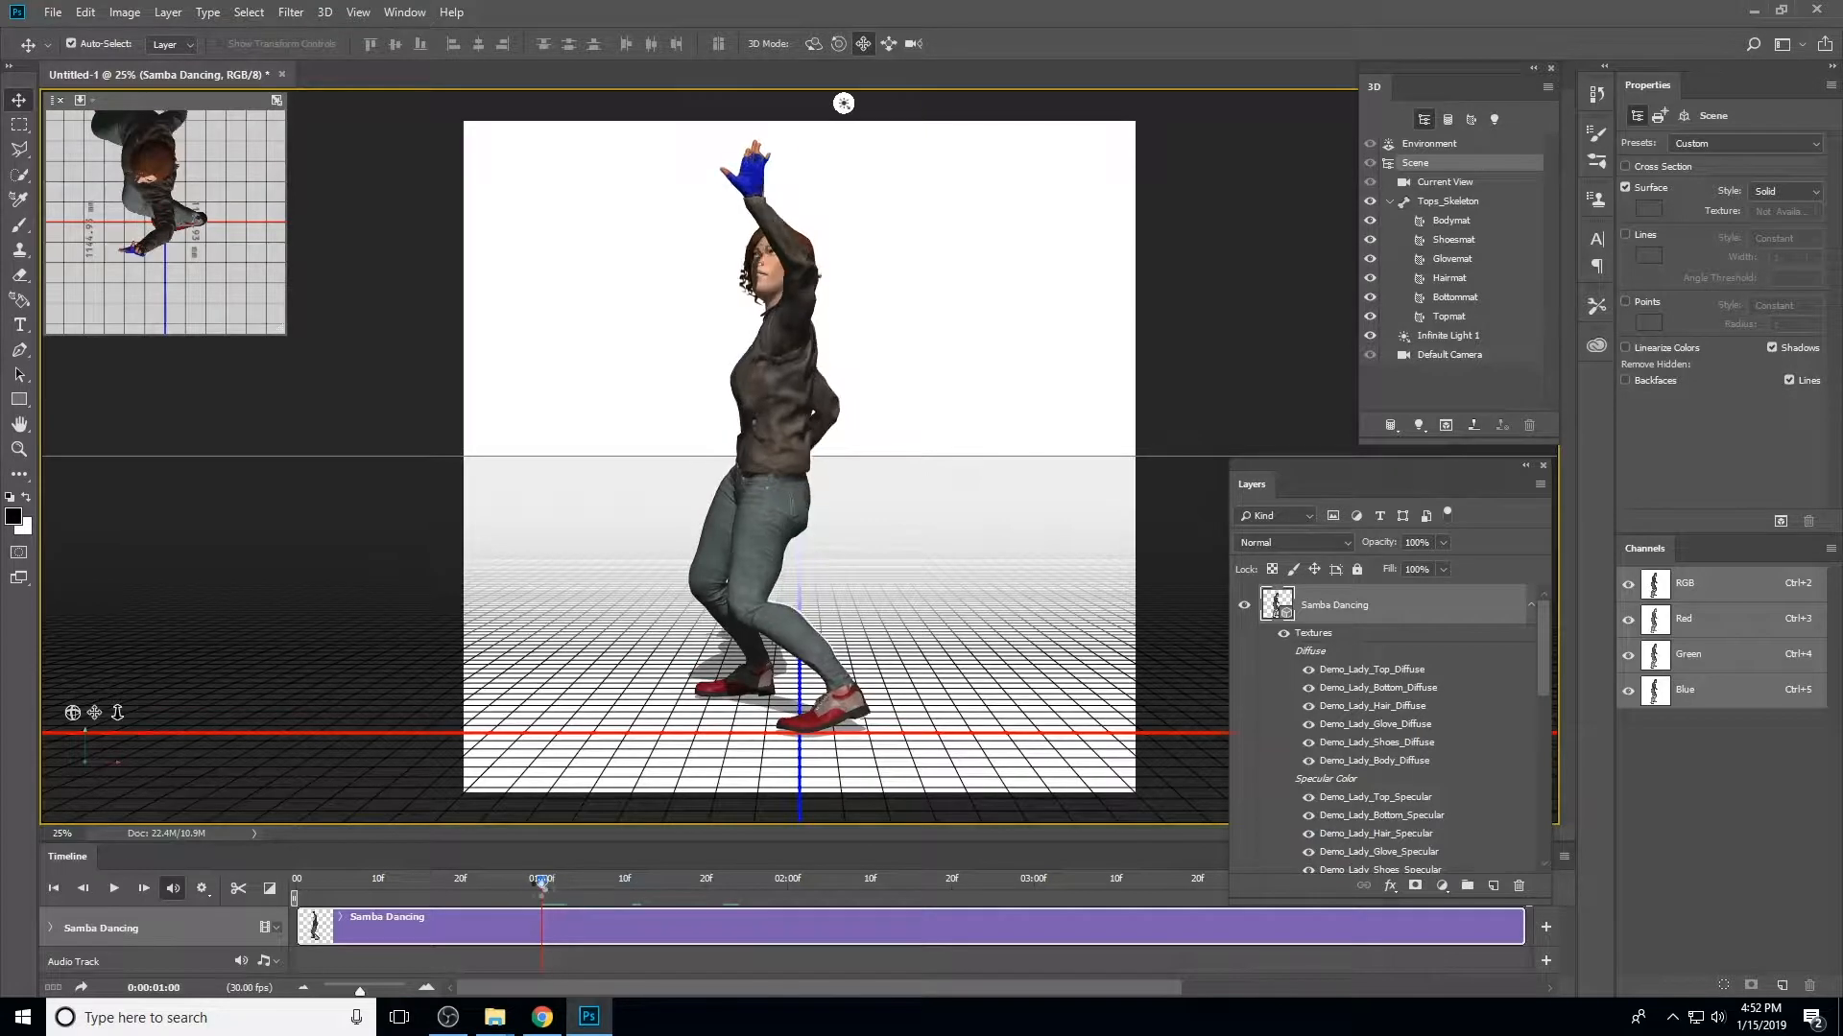
pyautogui.moveTo(542, 884); pyautogui.dragTo(518, 885)
pyautogui.press('Left')
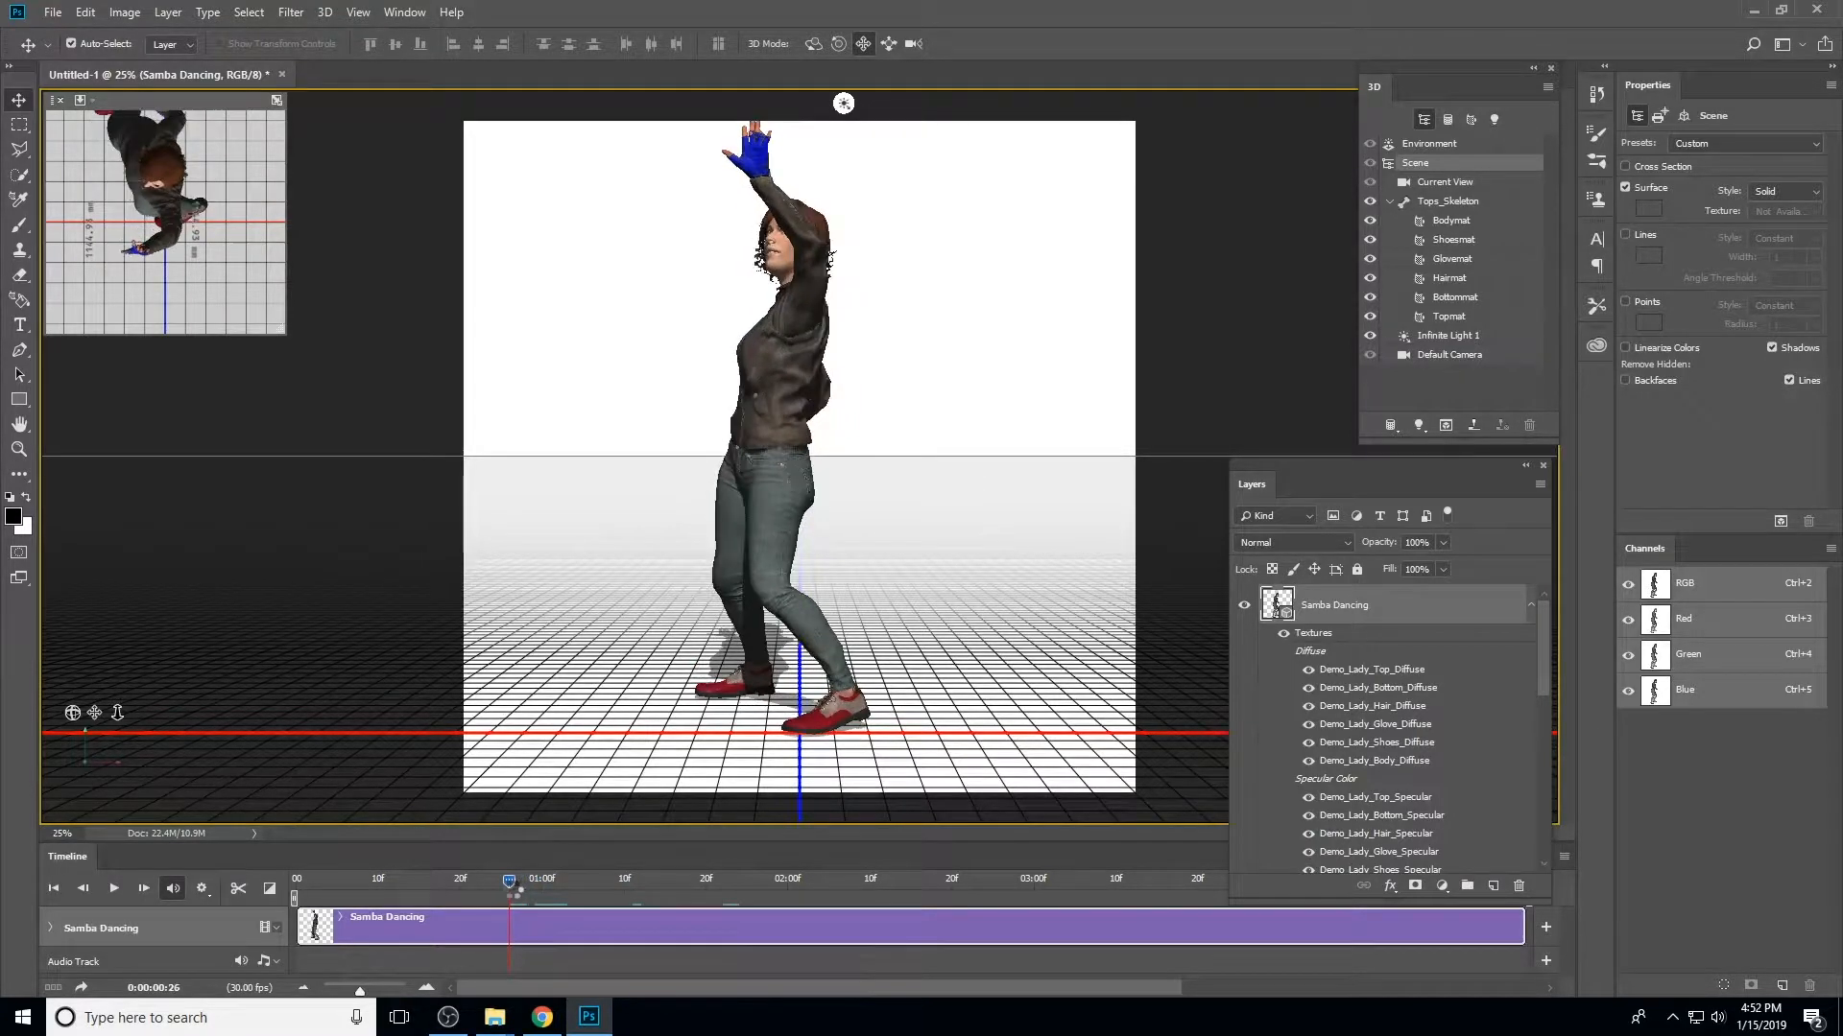
# Rotate Tops_Skeleton 54° about the vertical axis so the dancer faces the front
pyautogui.click(1467, 205)
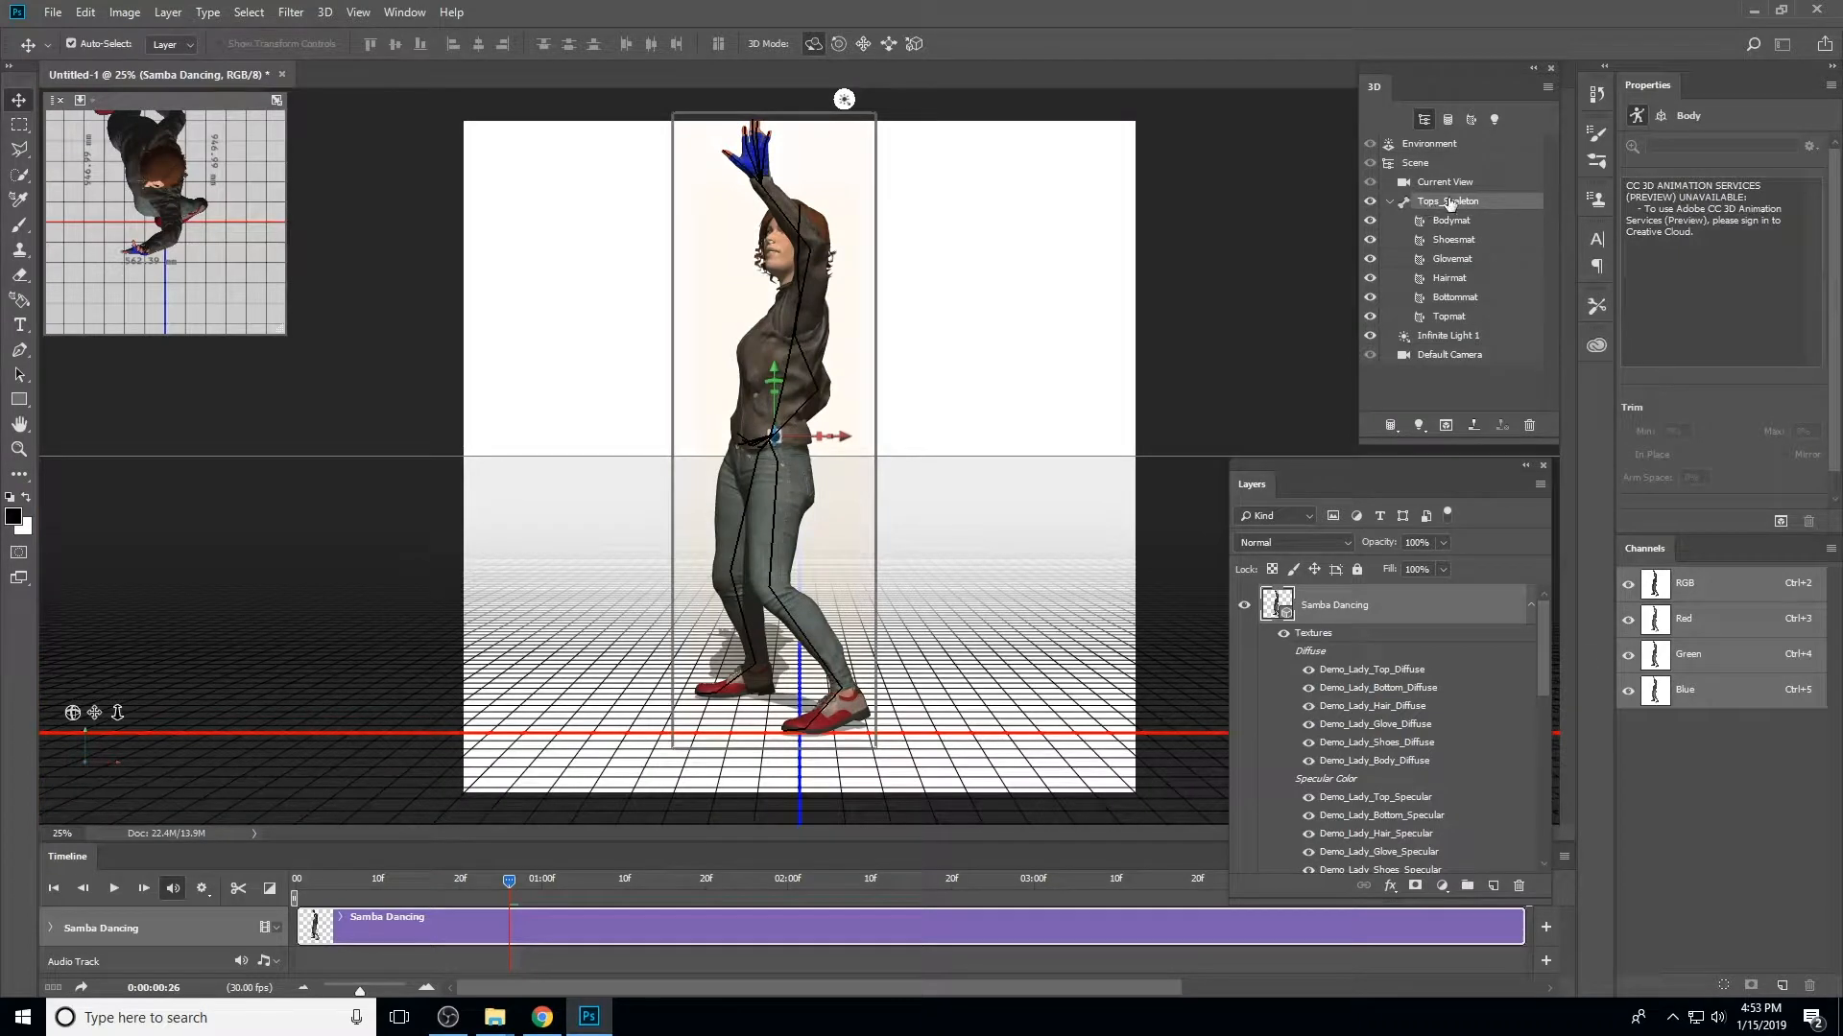
pyautogui.moveTo(919, 397); pyautogui.dragTo(1121, 388)
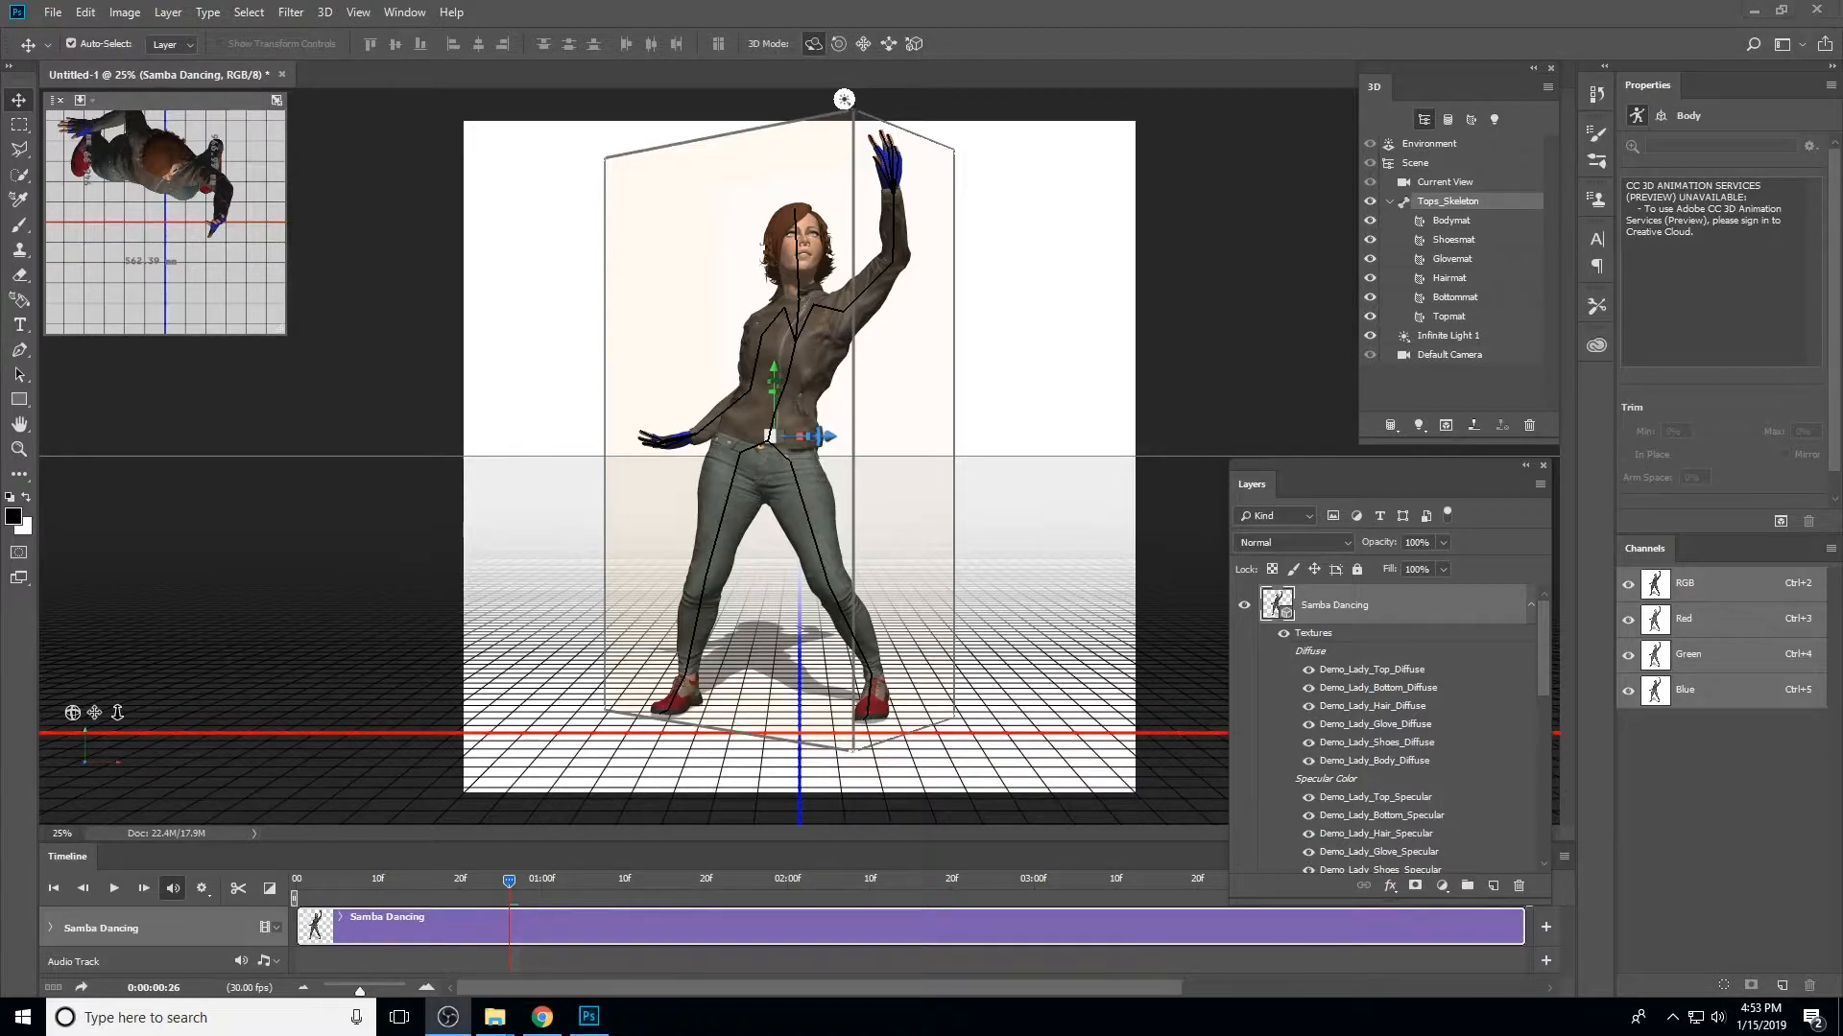
# Save the document as Demo Lady Action Pose in Photoshop format in Demo Parts and Pieces, with Maximize Compatibility on
pyautogui.click(53, 12)
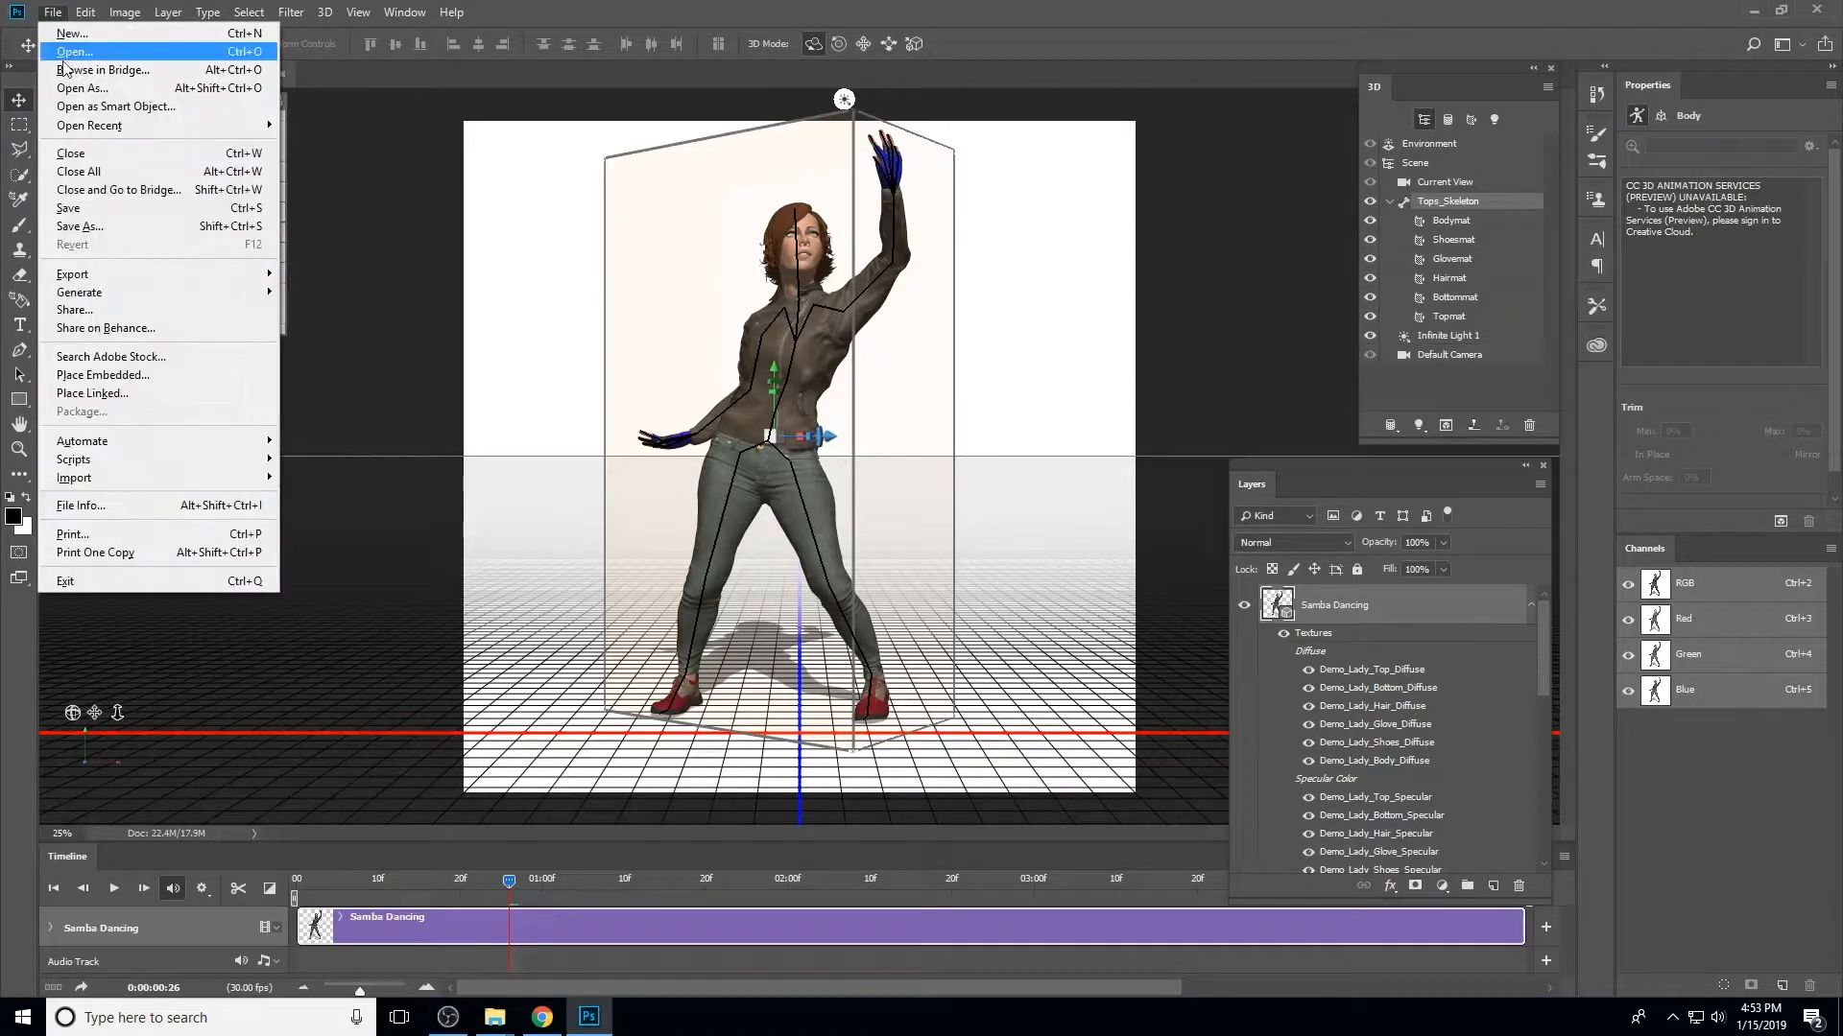
pyautogui.click(110, 205)
pyautogui.click(317, 46)
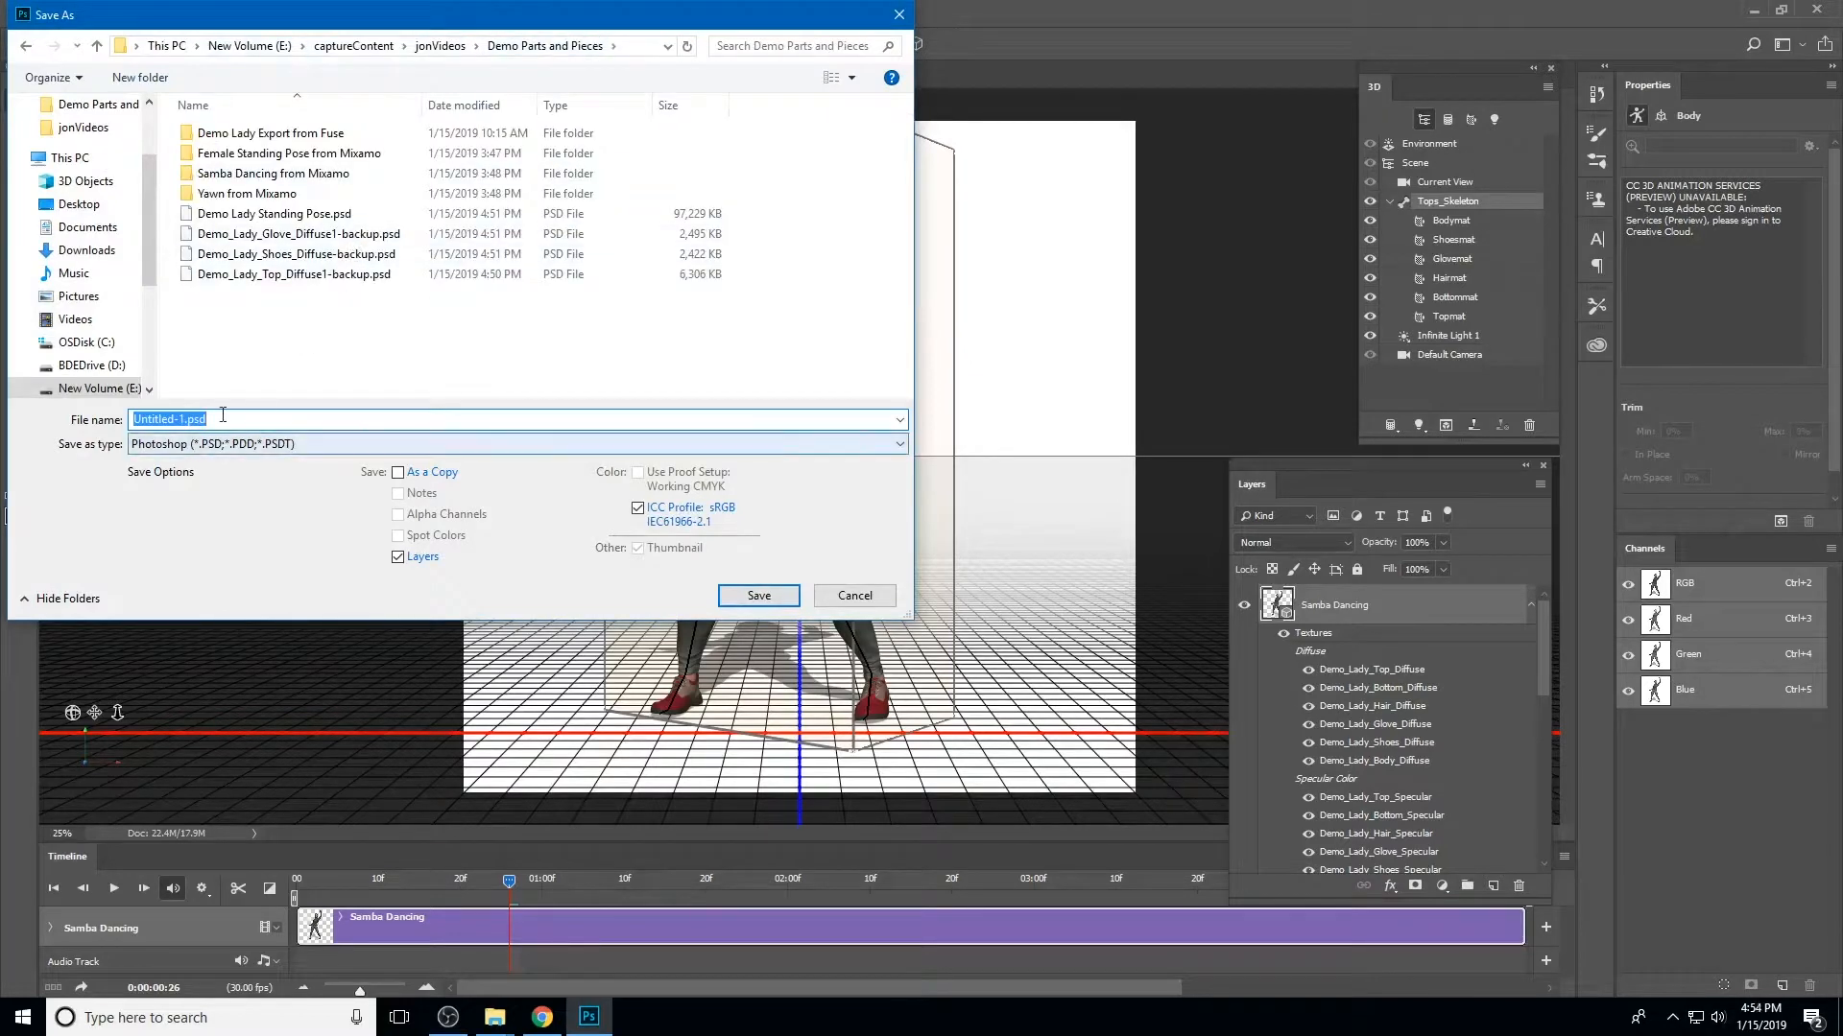
pyautogui.write('Demo Lady Action Pose')
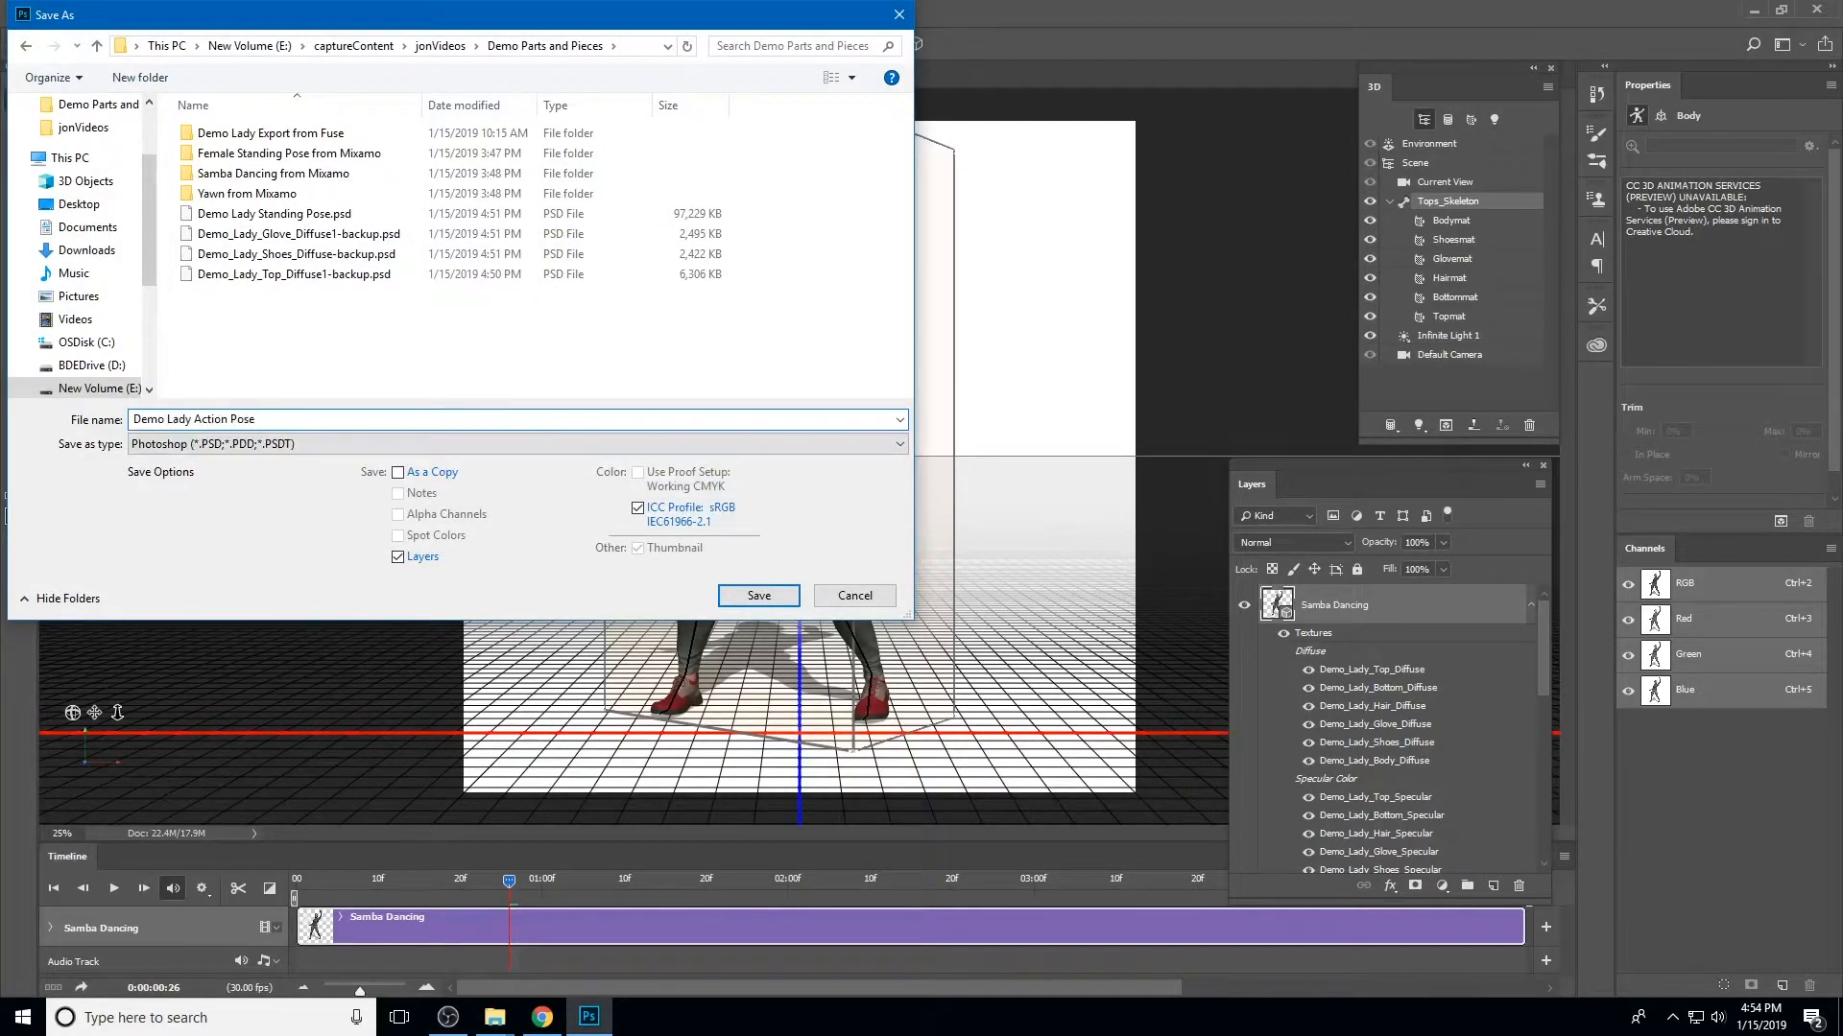
pyautogui.press('Return')
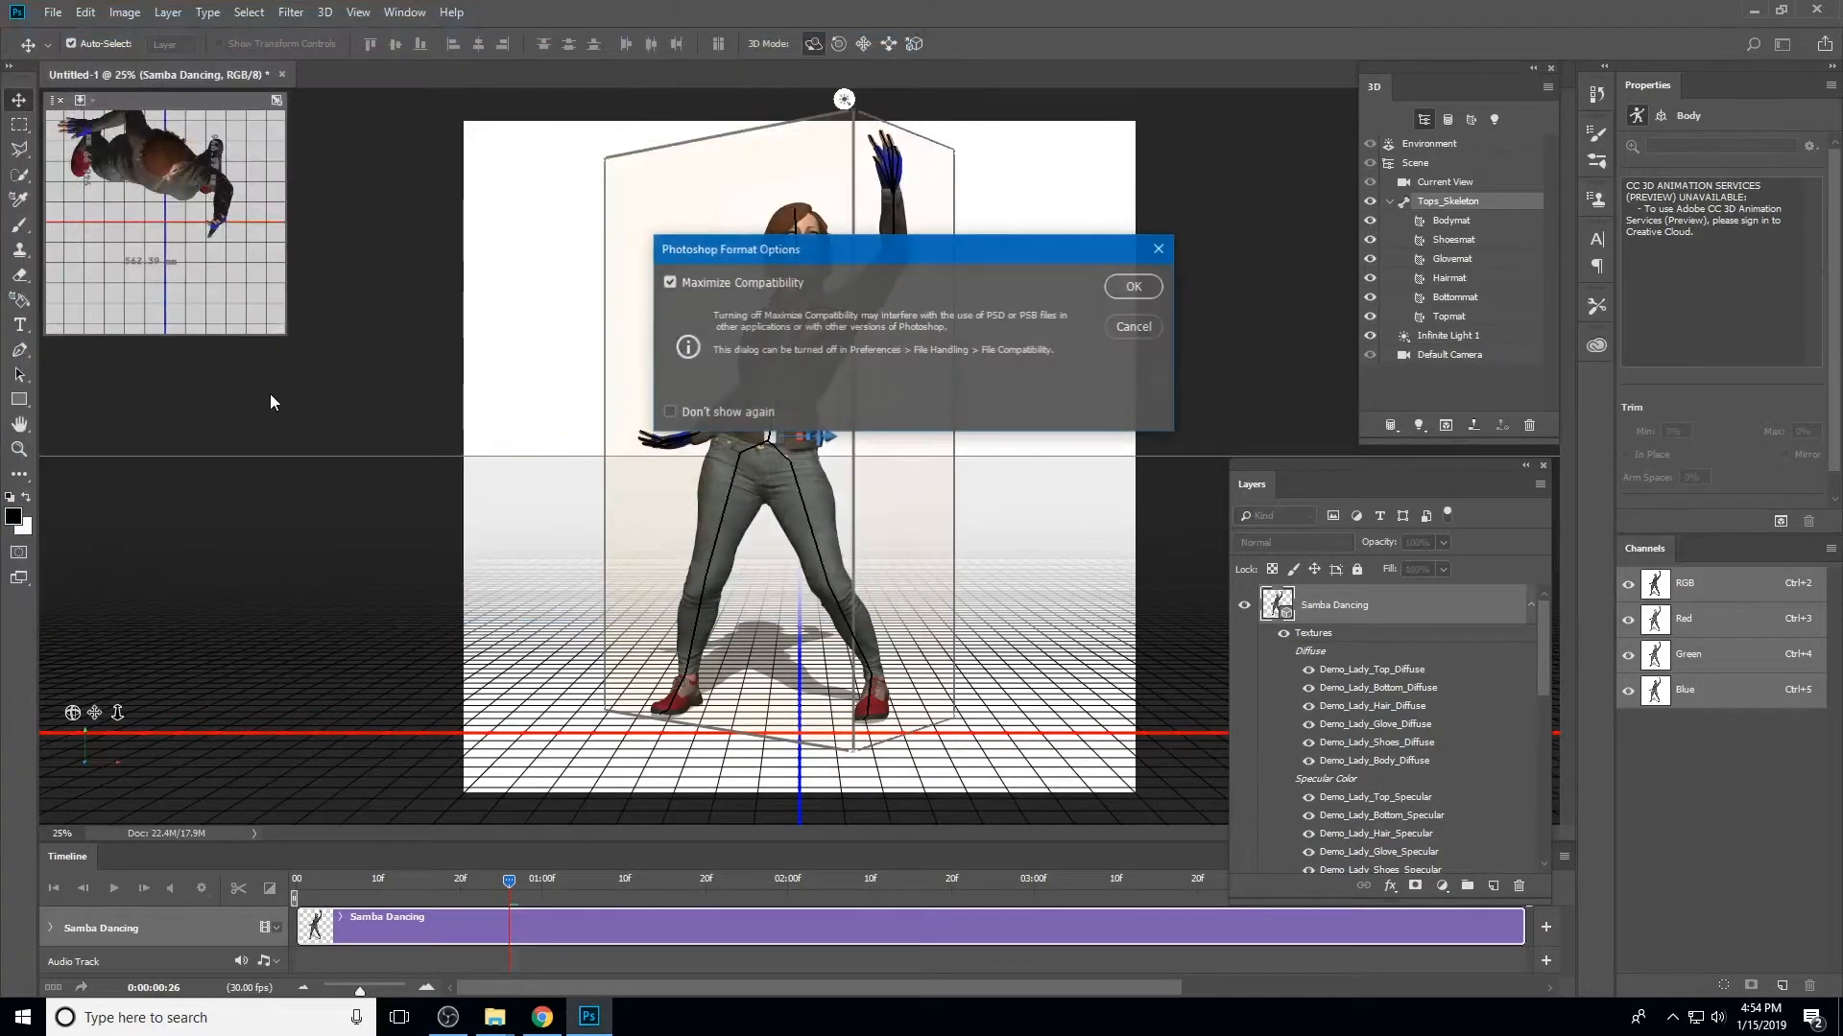
pyautogui.press('Return')
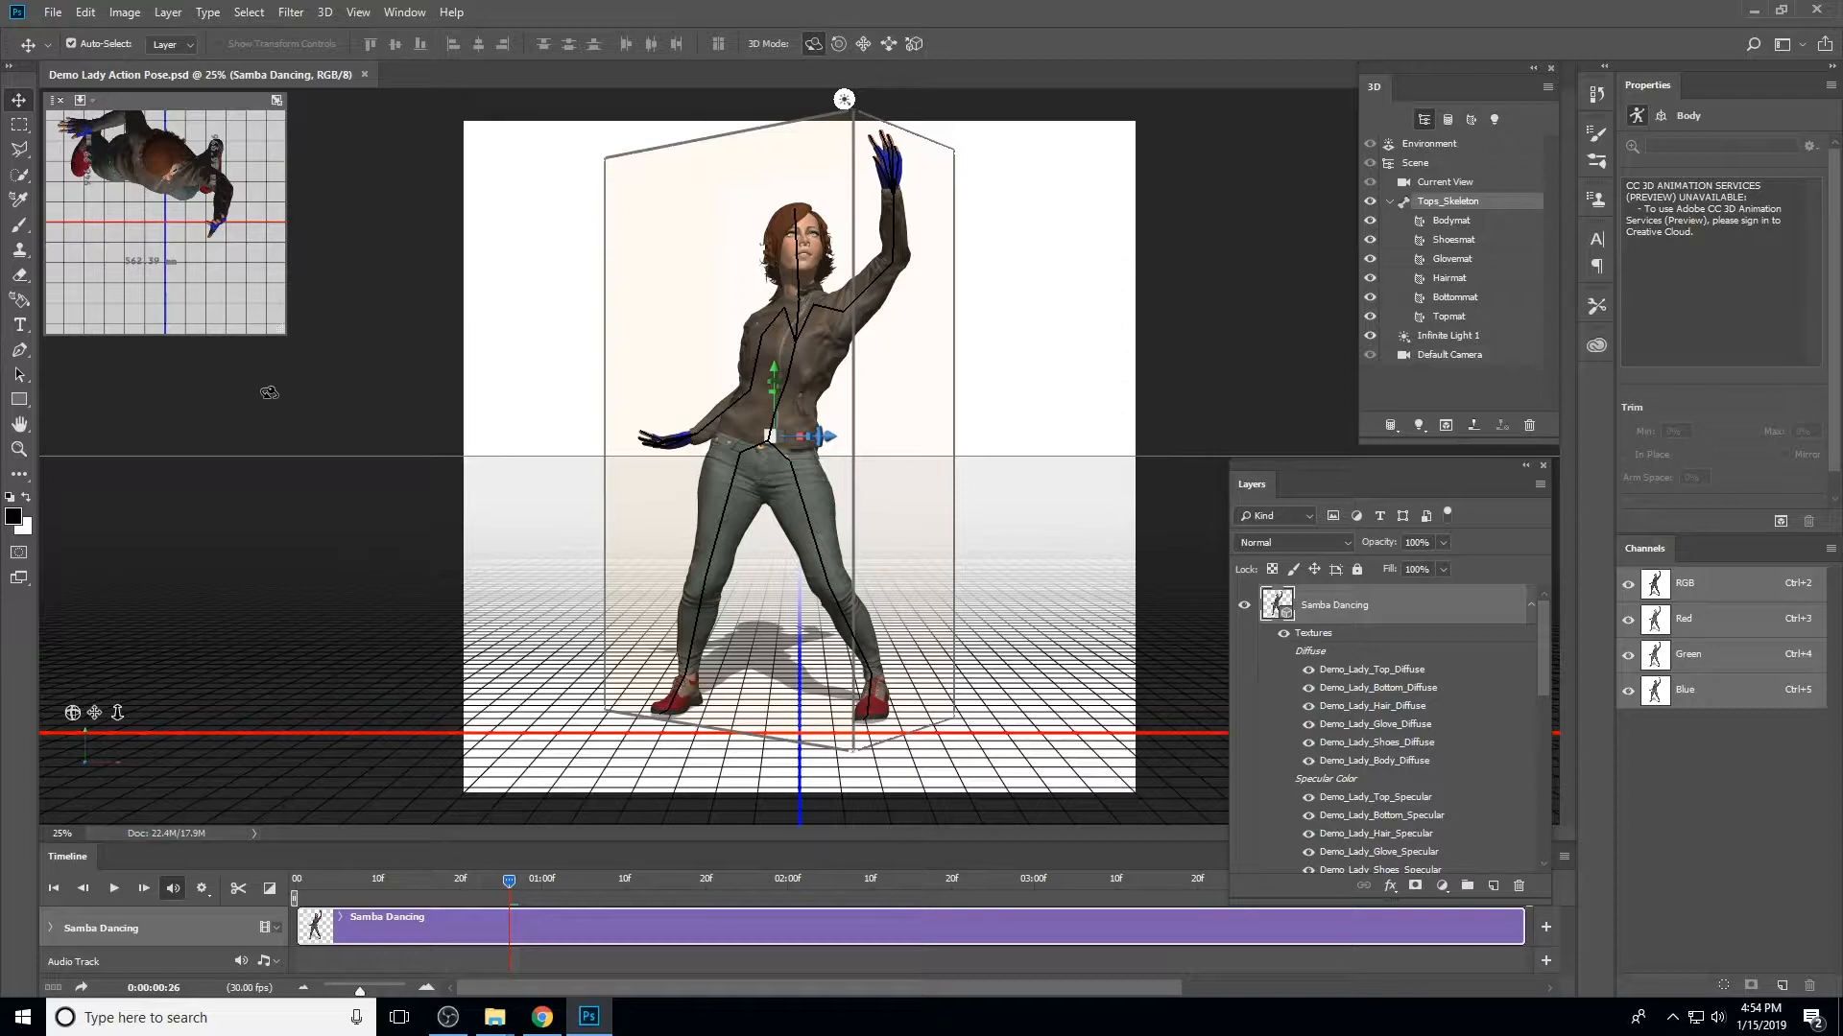
# Switch to File Explorer to review the saved files in the Demo Parts and Pieces folder, and return to Photoshop
pyautogui.hotkey('alt', 'Tab')
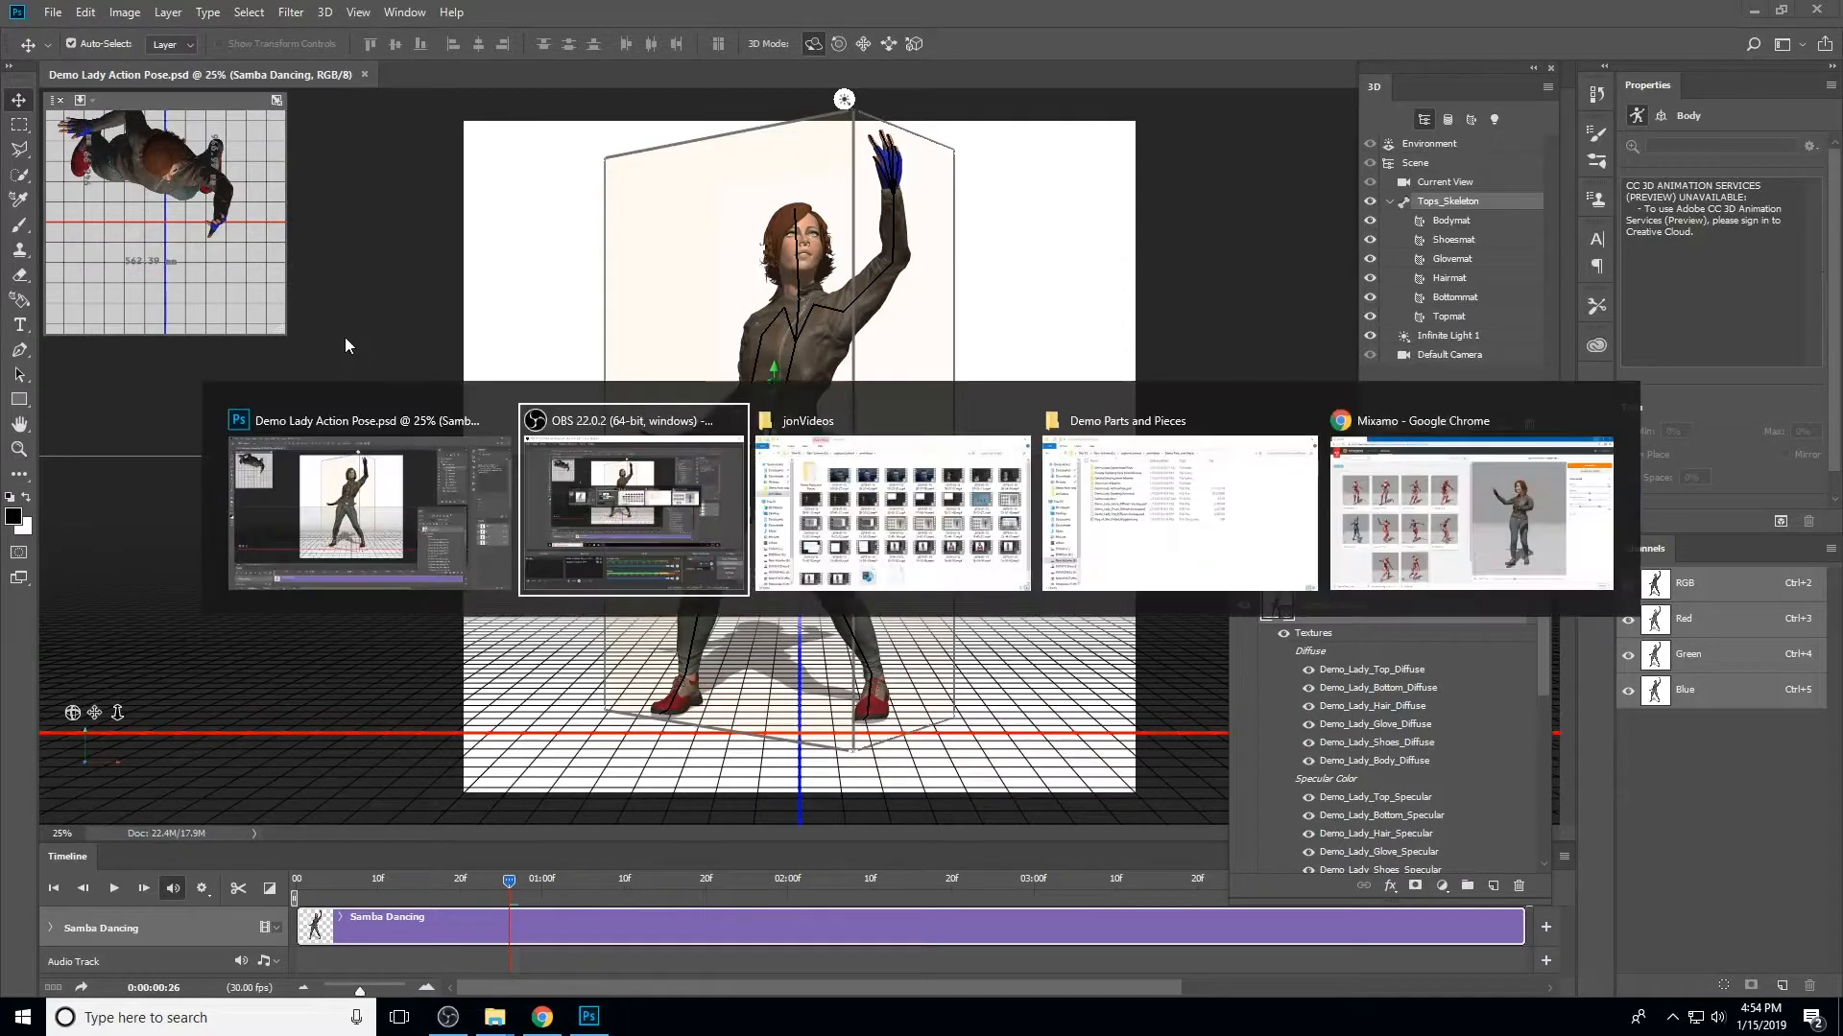
pyautogui.hotkey('alt', 'Tab')
pyautogui.hotkey('alt', 'Tab')
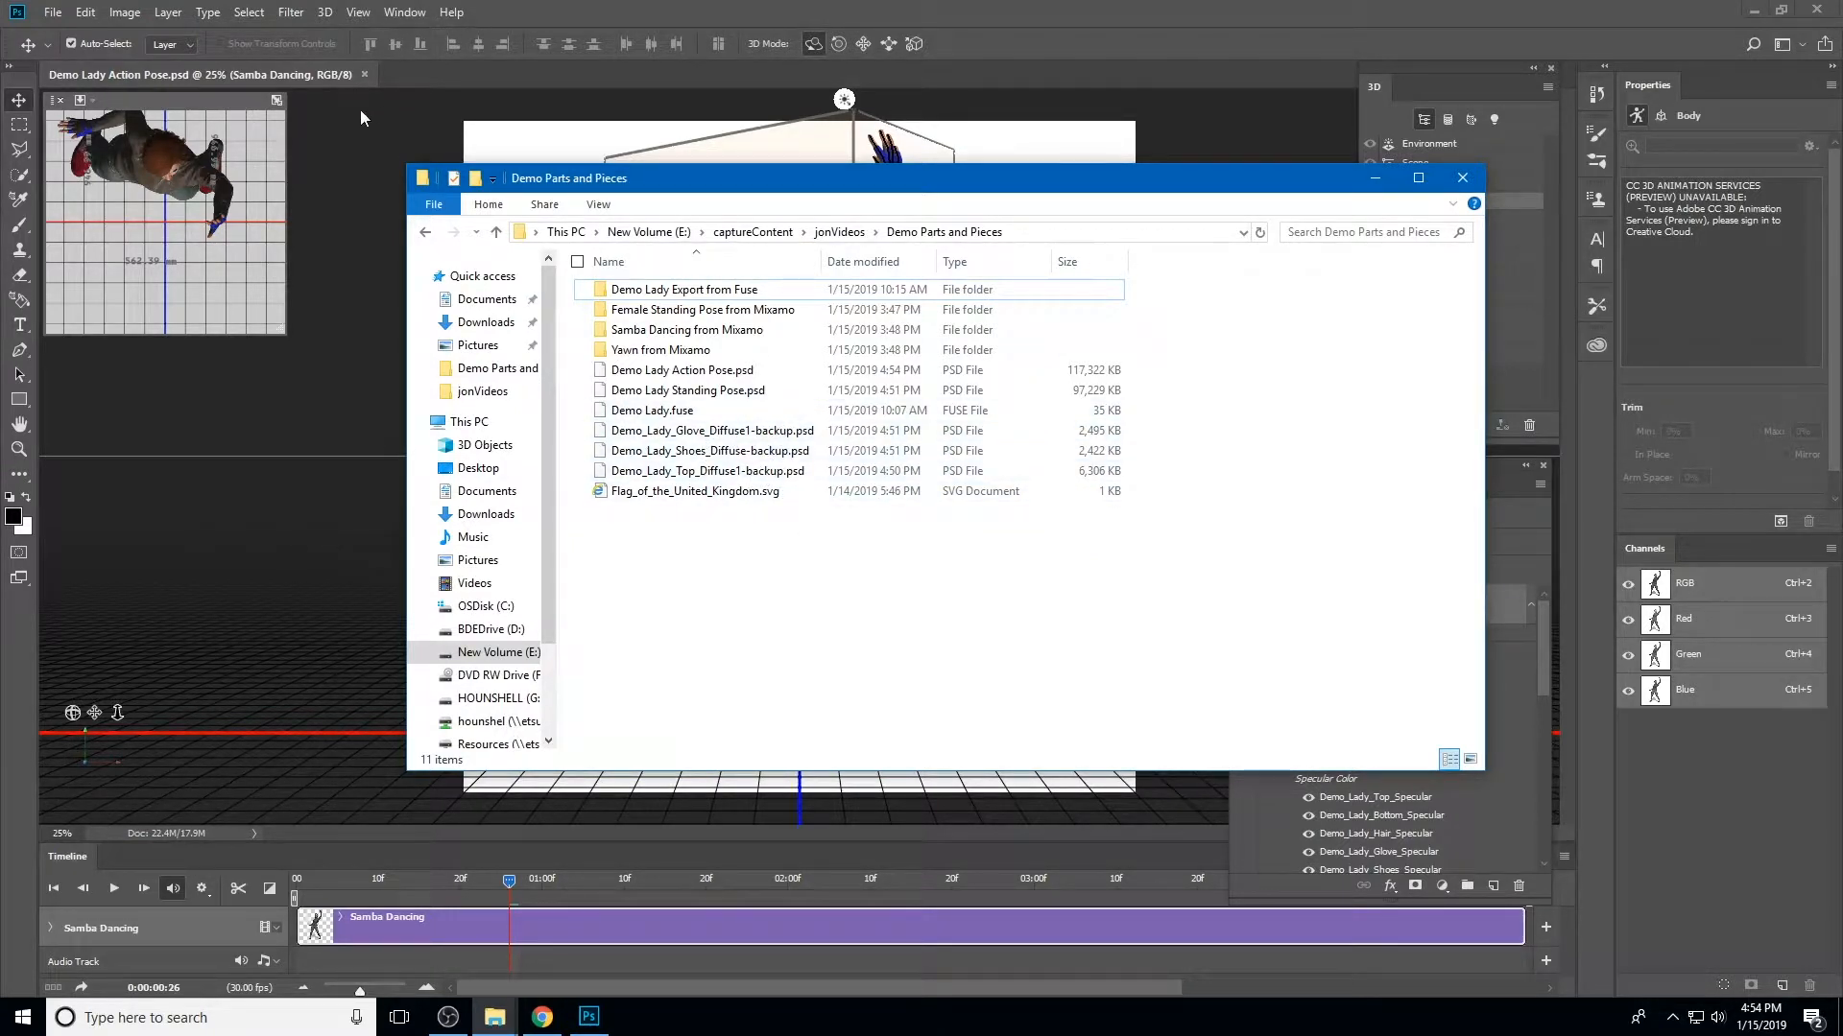
pyautogui.click(327, 73)
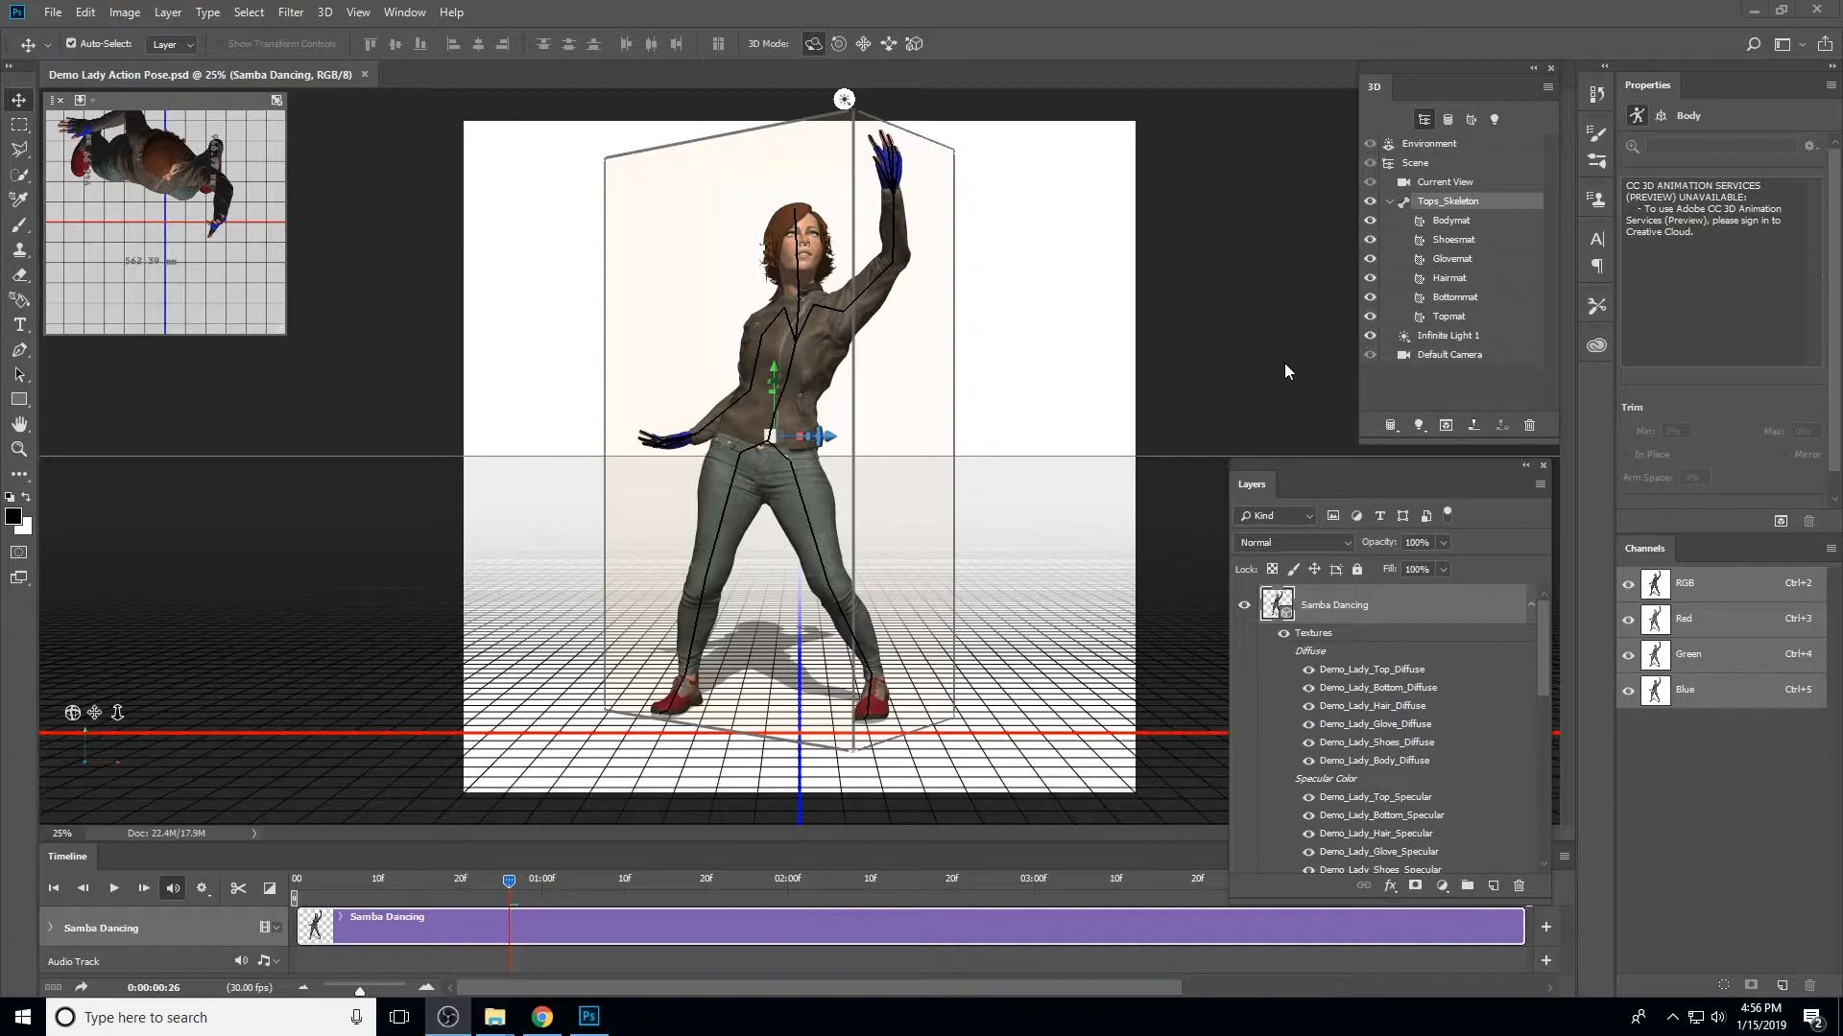
# Open the recent file Demo_Lady_Top_Diffuse1-backup.psd and float it in its own window beside the action pose document
pyautogui.click(53, 13)
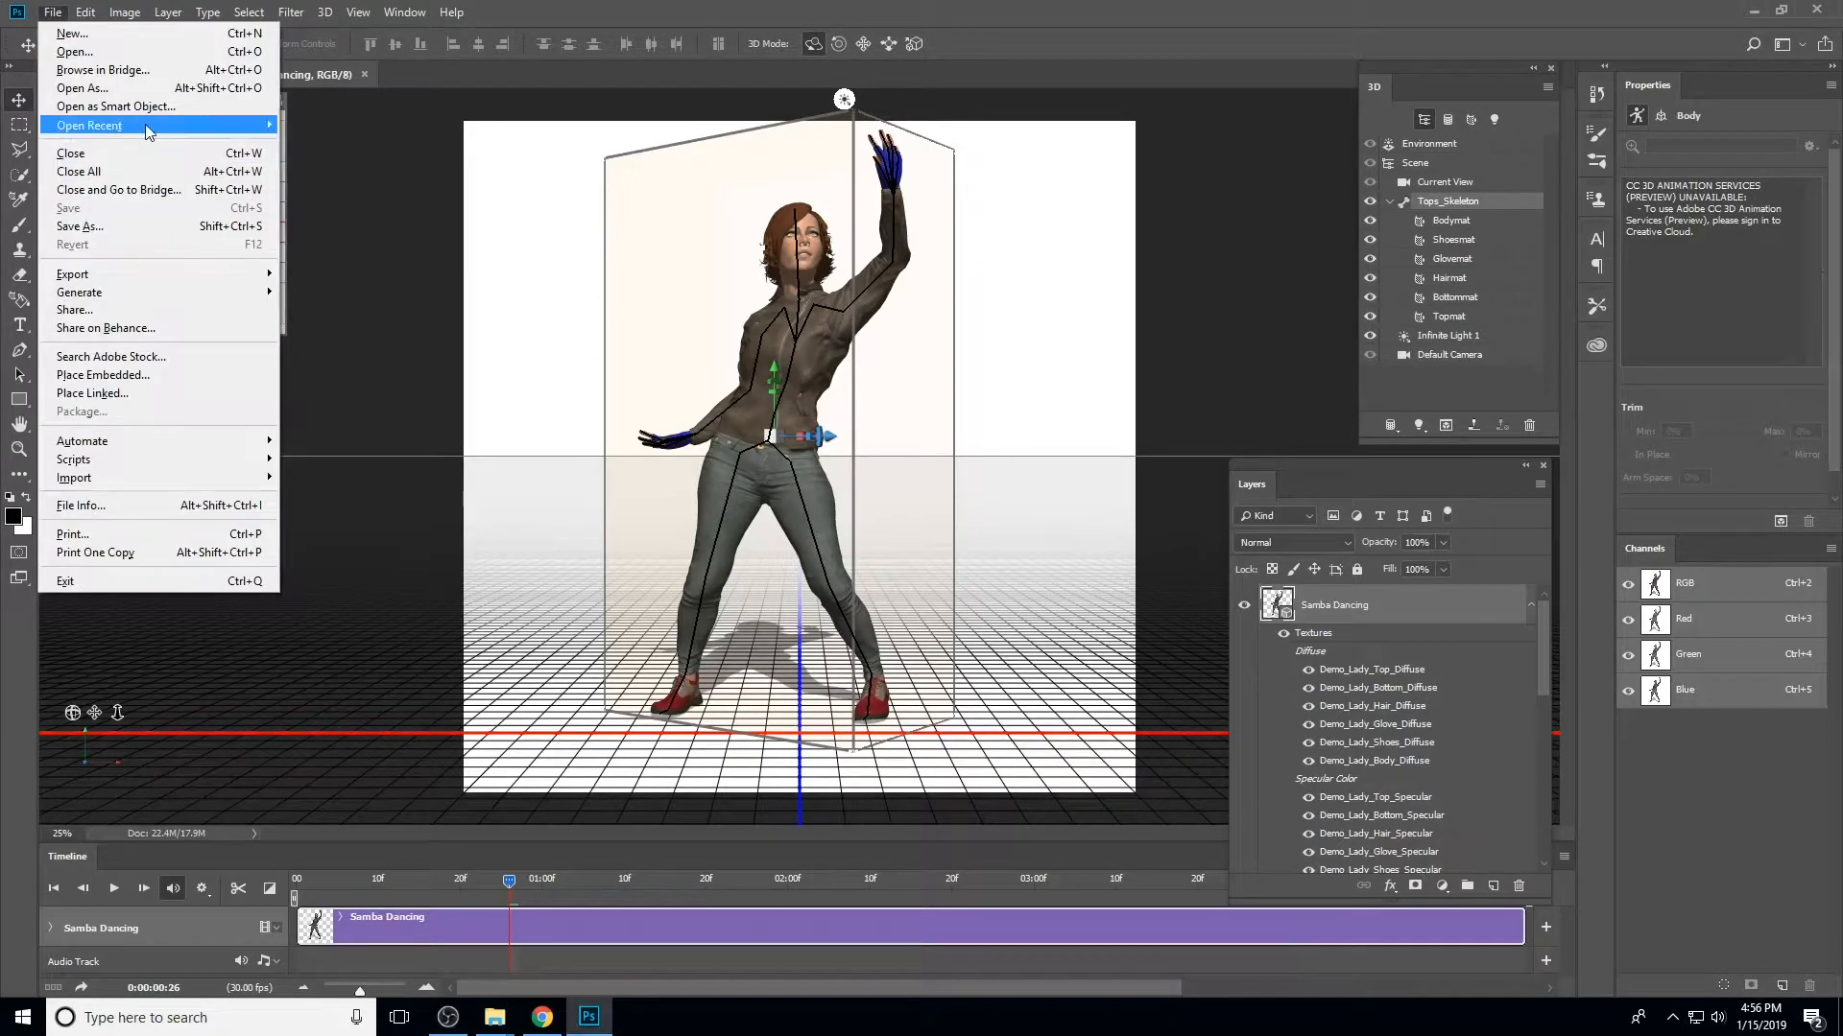
pyautogui.moveTo(150, 128)
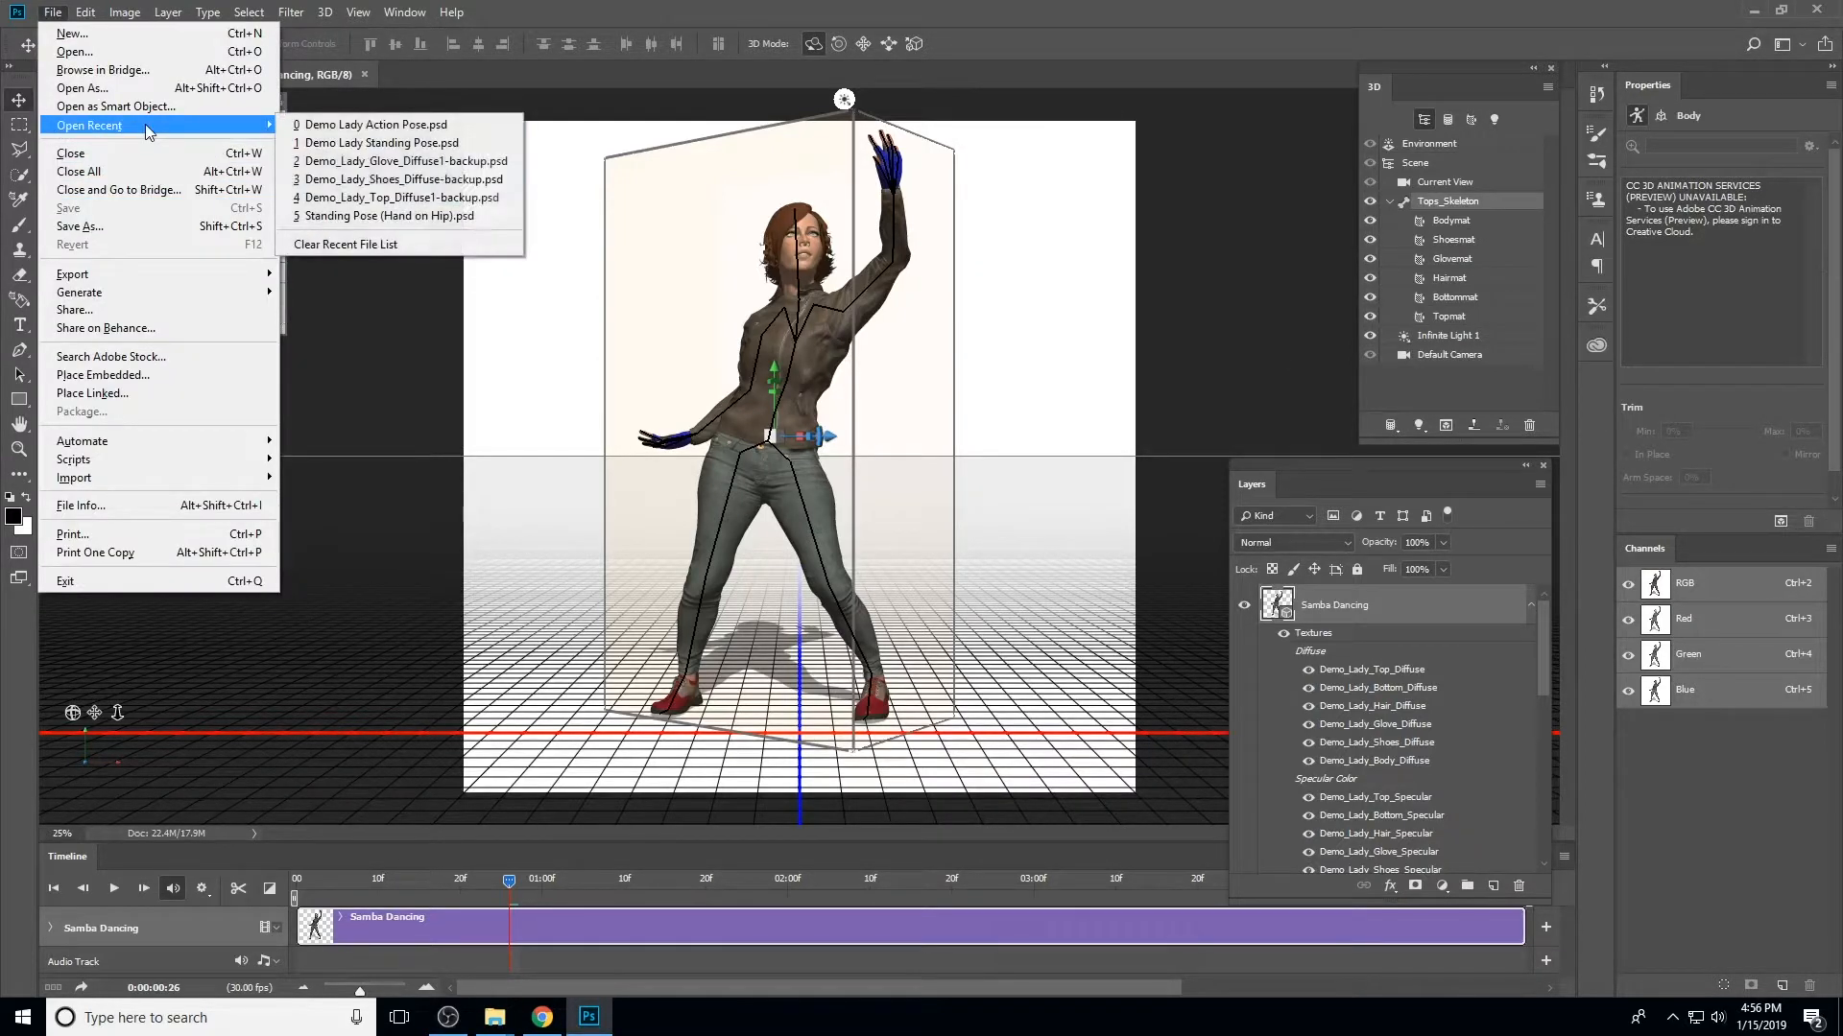
pyautogui.click(457, 199)
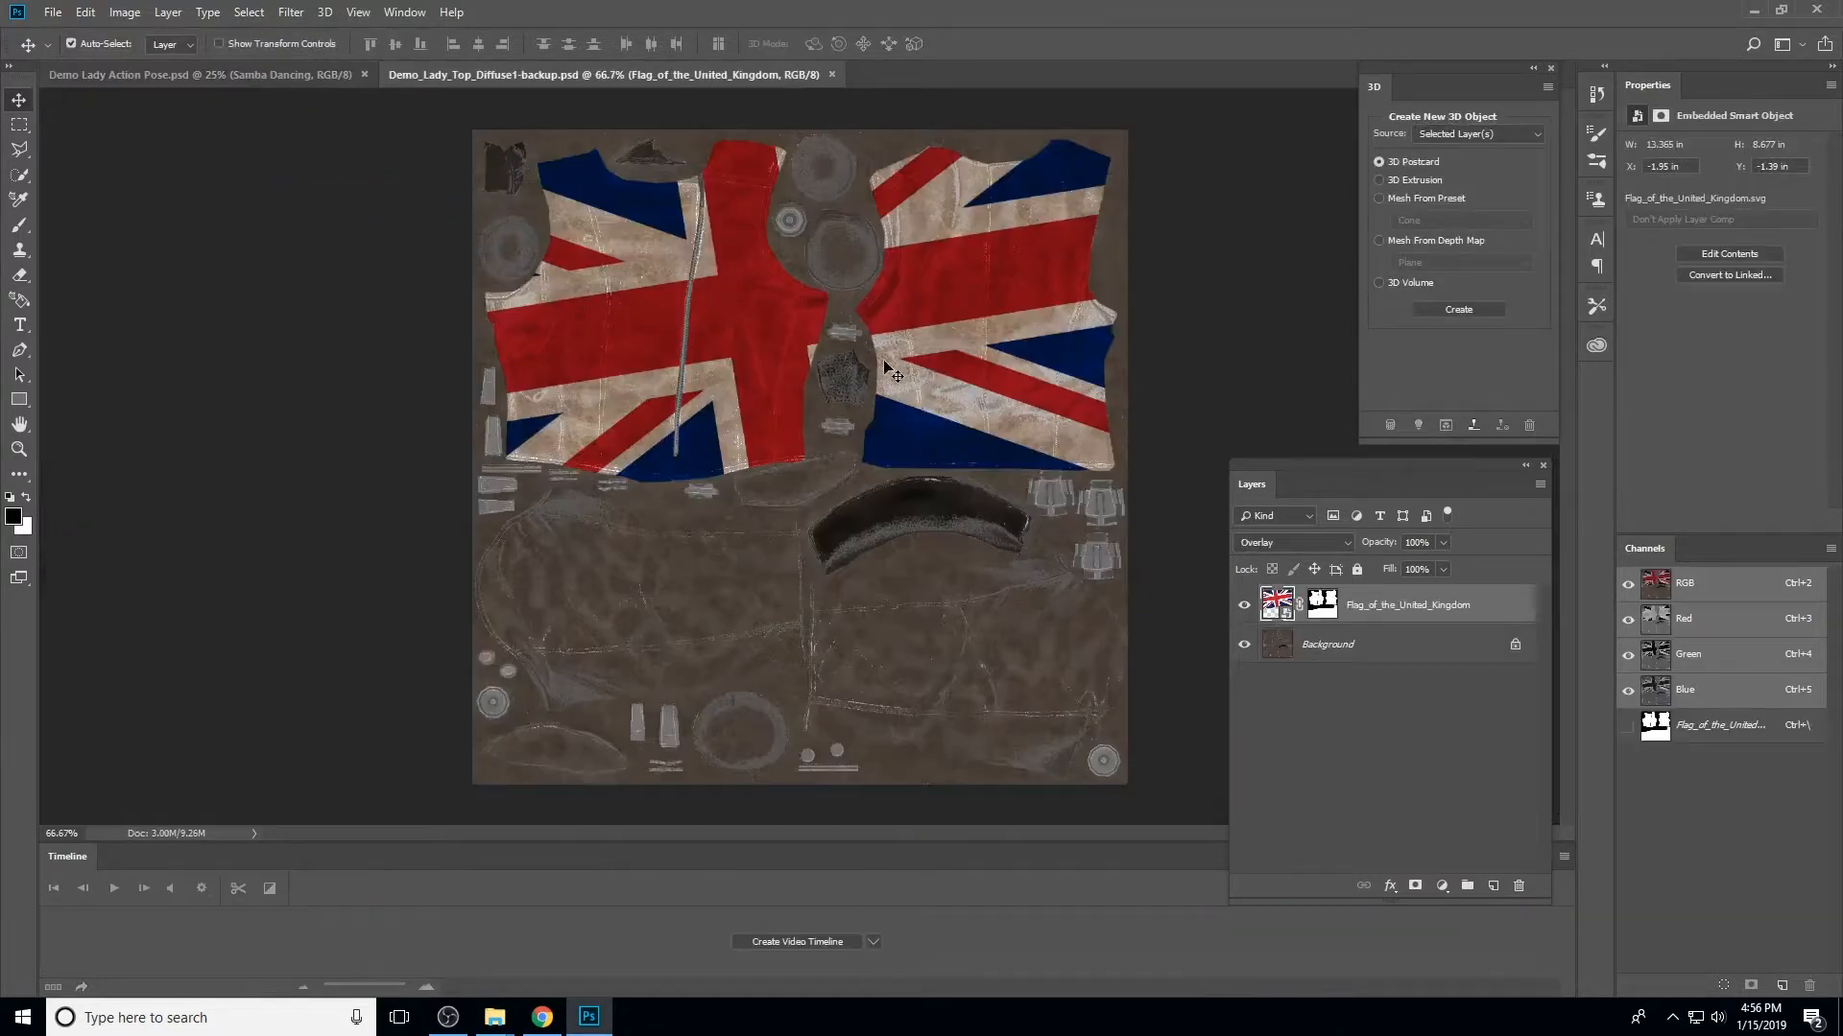
pyautogui.moveTo(647, 82); pyautogui.dragTo(422, 208)
pyautogui.moveTo(701, 200); pyautogui.dragTo(558, 188)
# Open the action pose's Demo_Lady_Top_Diffuse texture and float it in its own window next to the backup texture
pyautogui.click(1184, 198)
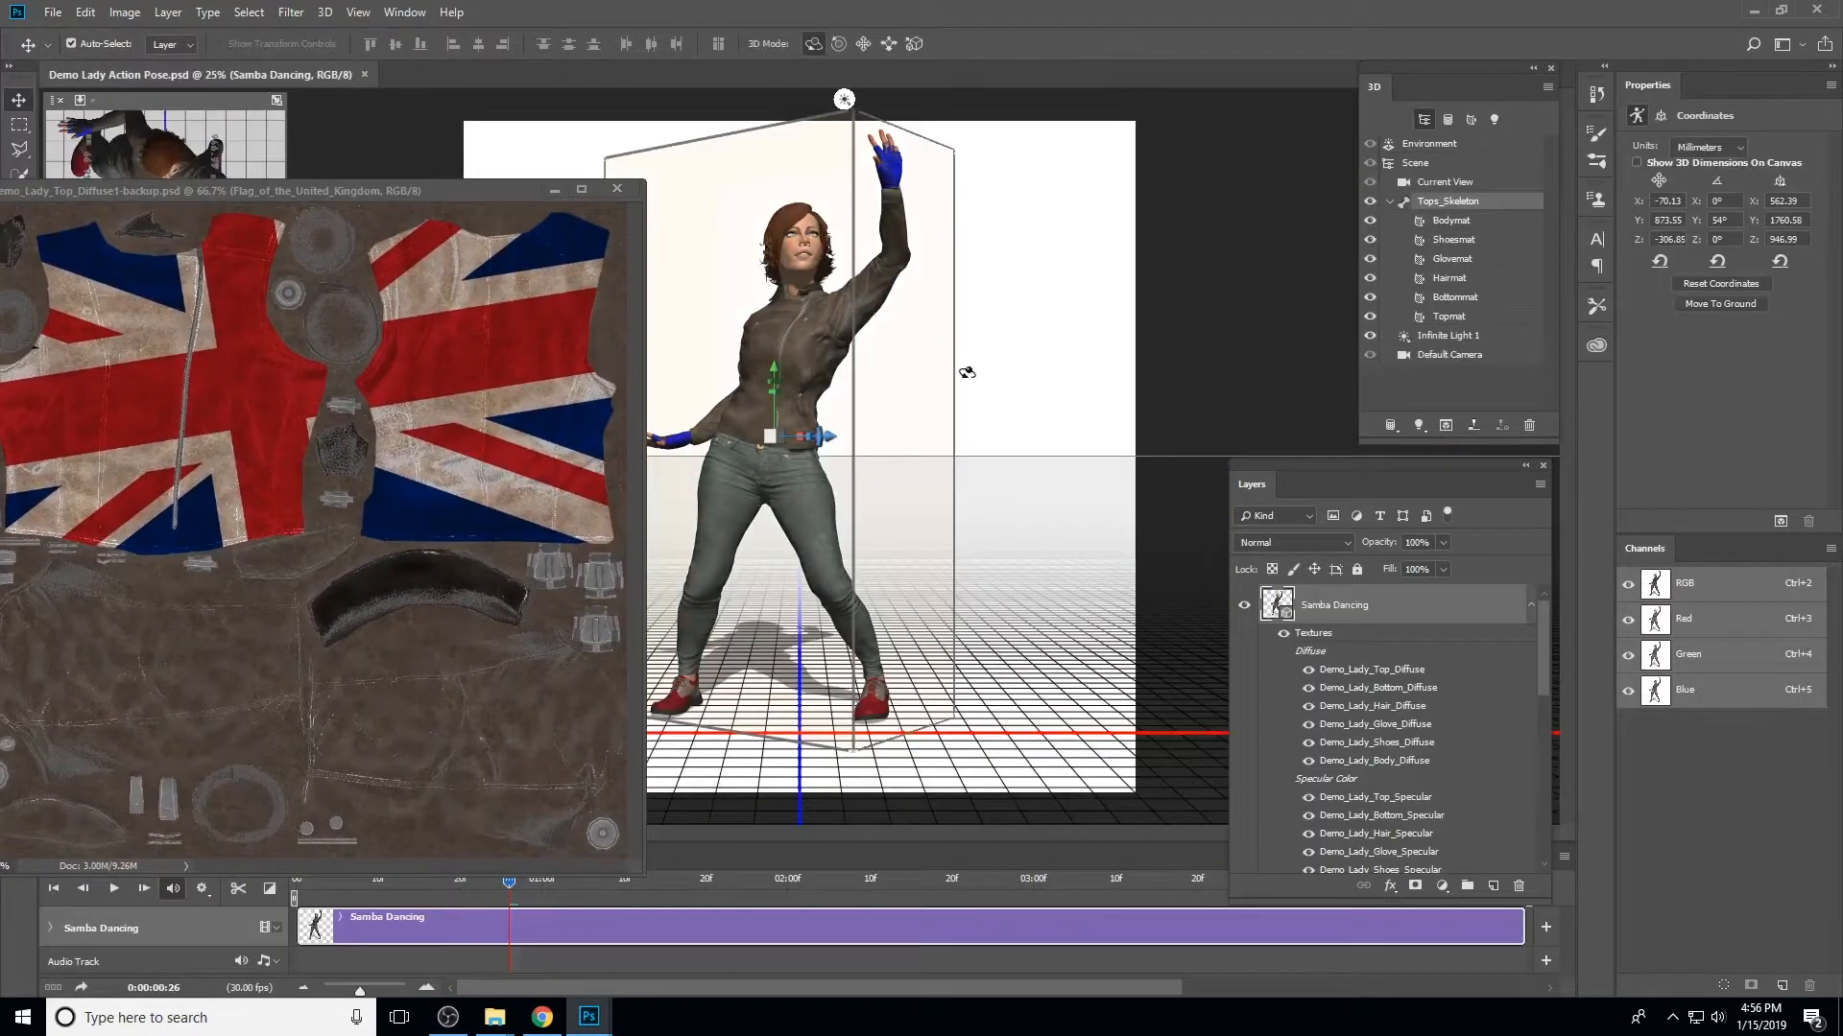
pyautogui.doubleClick(1382, 670)
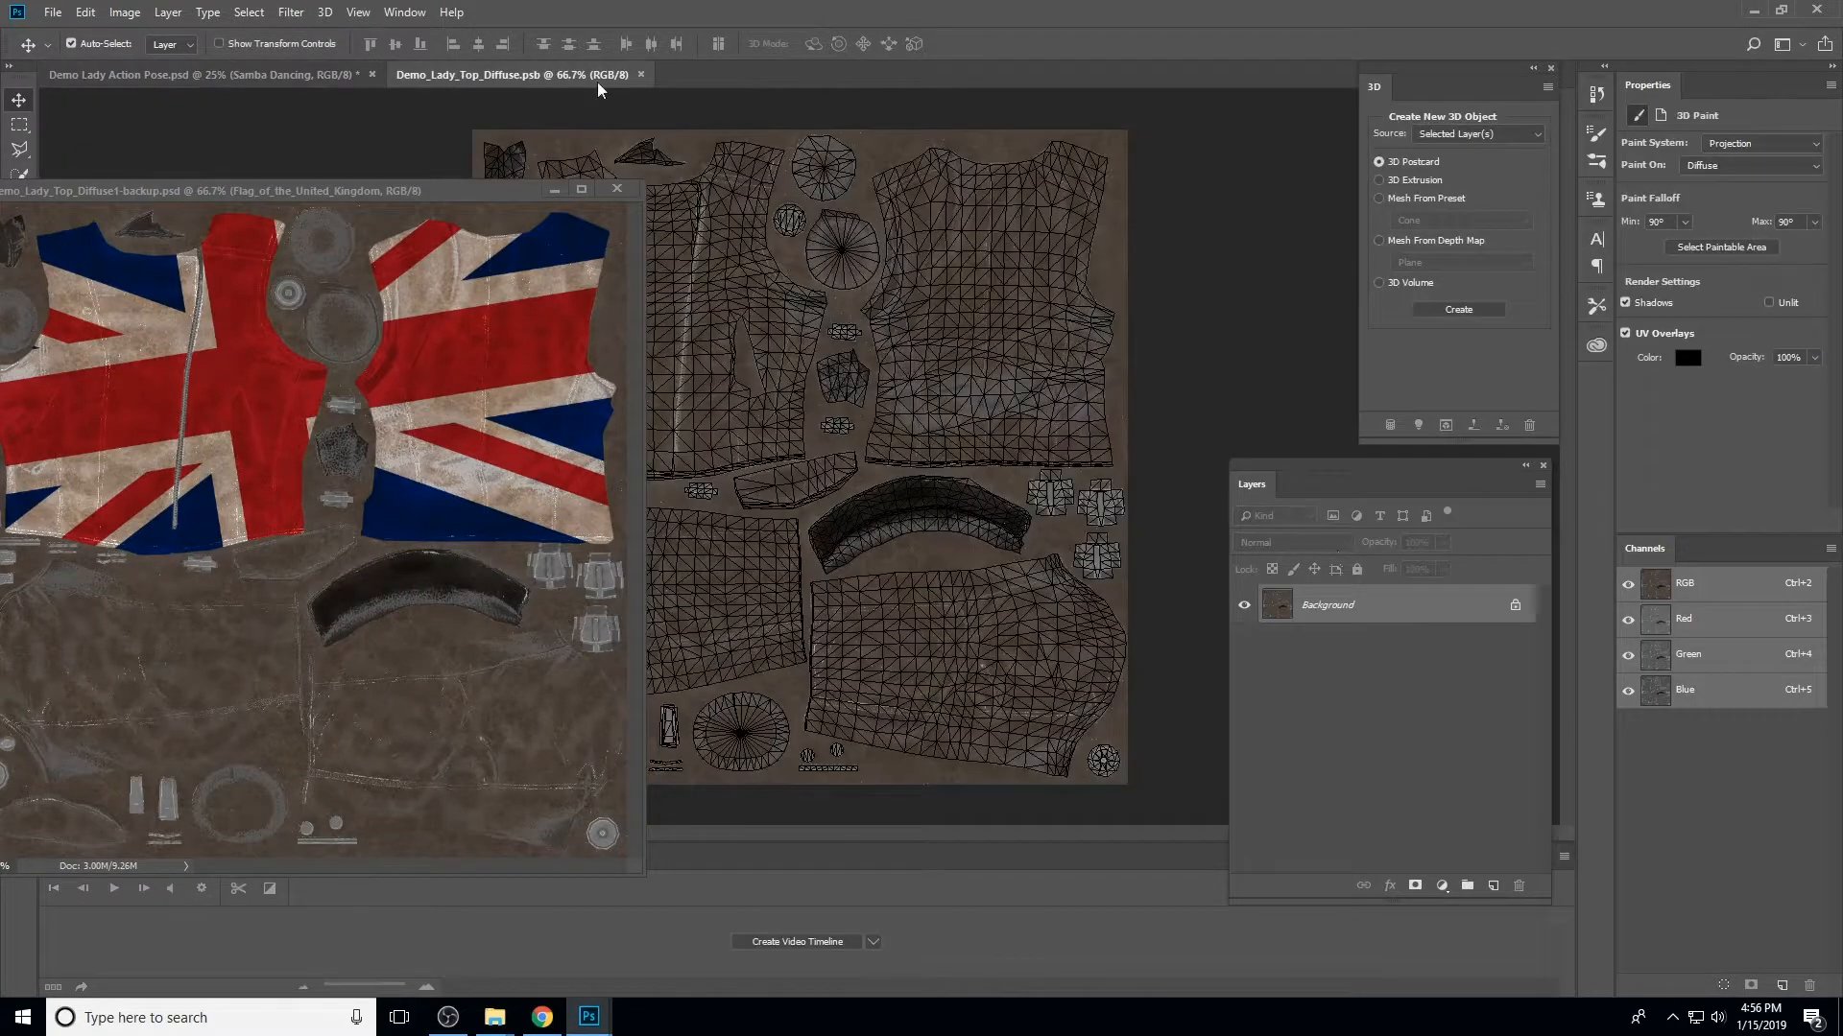
pyautogui.moveTo(552, 77); pyautogui.dragTo(889, 130)
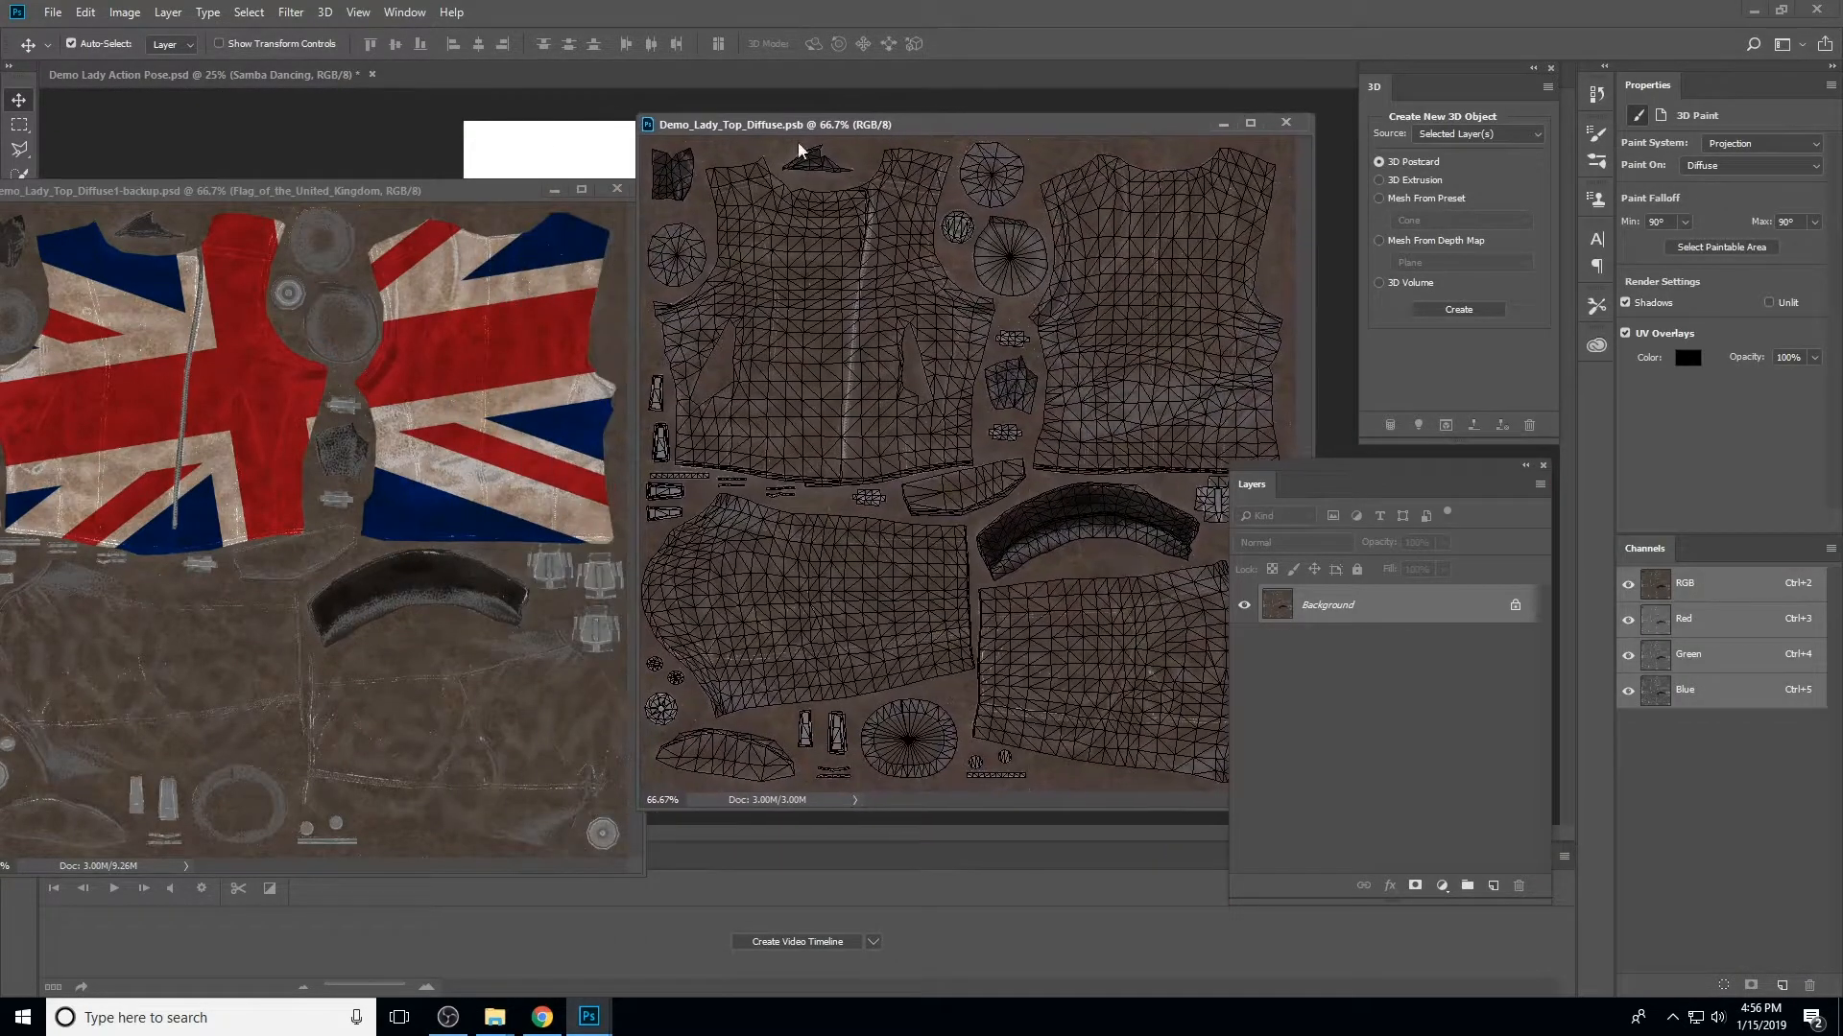
pyautogui.moveTo(484, 193); pyautogui.dragTo(464, 221)
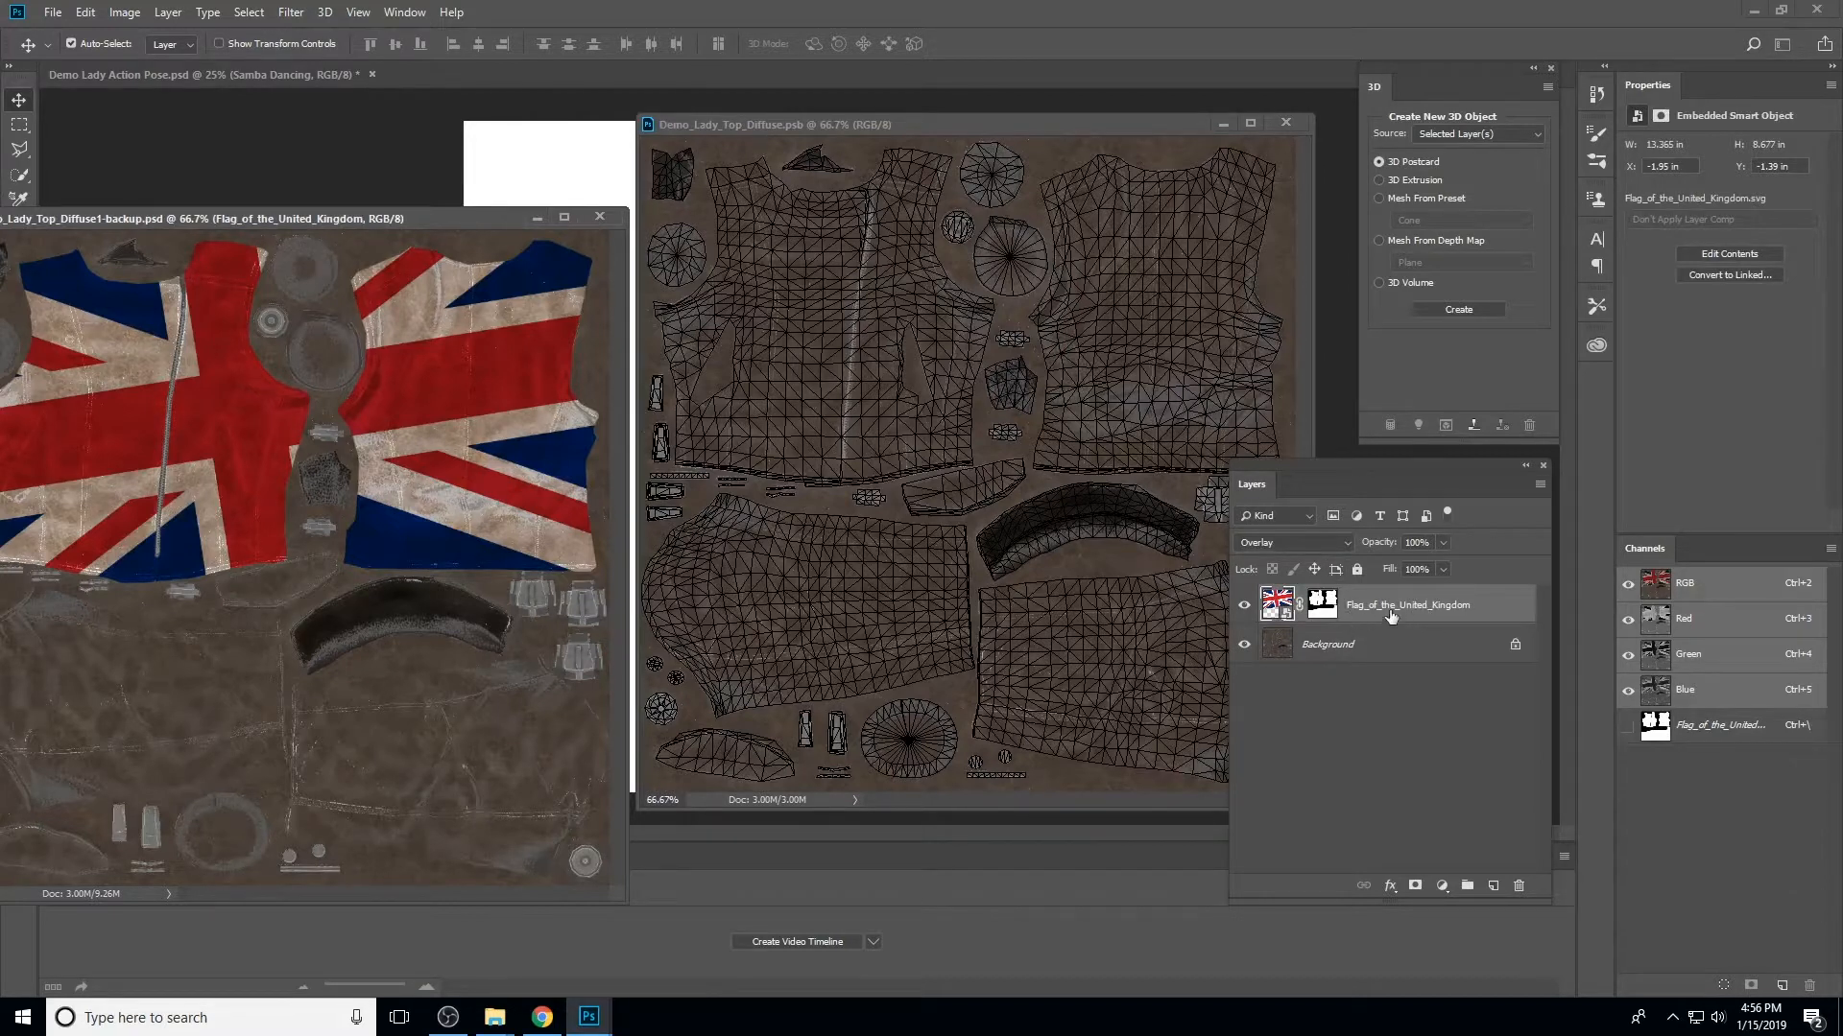
# Copy the masked Flag_of_the_United_Kingdom layer from the backup into Demo_Lady_Top_Diffuse.psb, aligned with the garment's front and back pieces
pyautogui.click(929, 123)
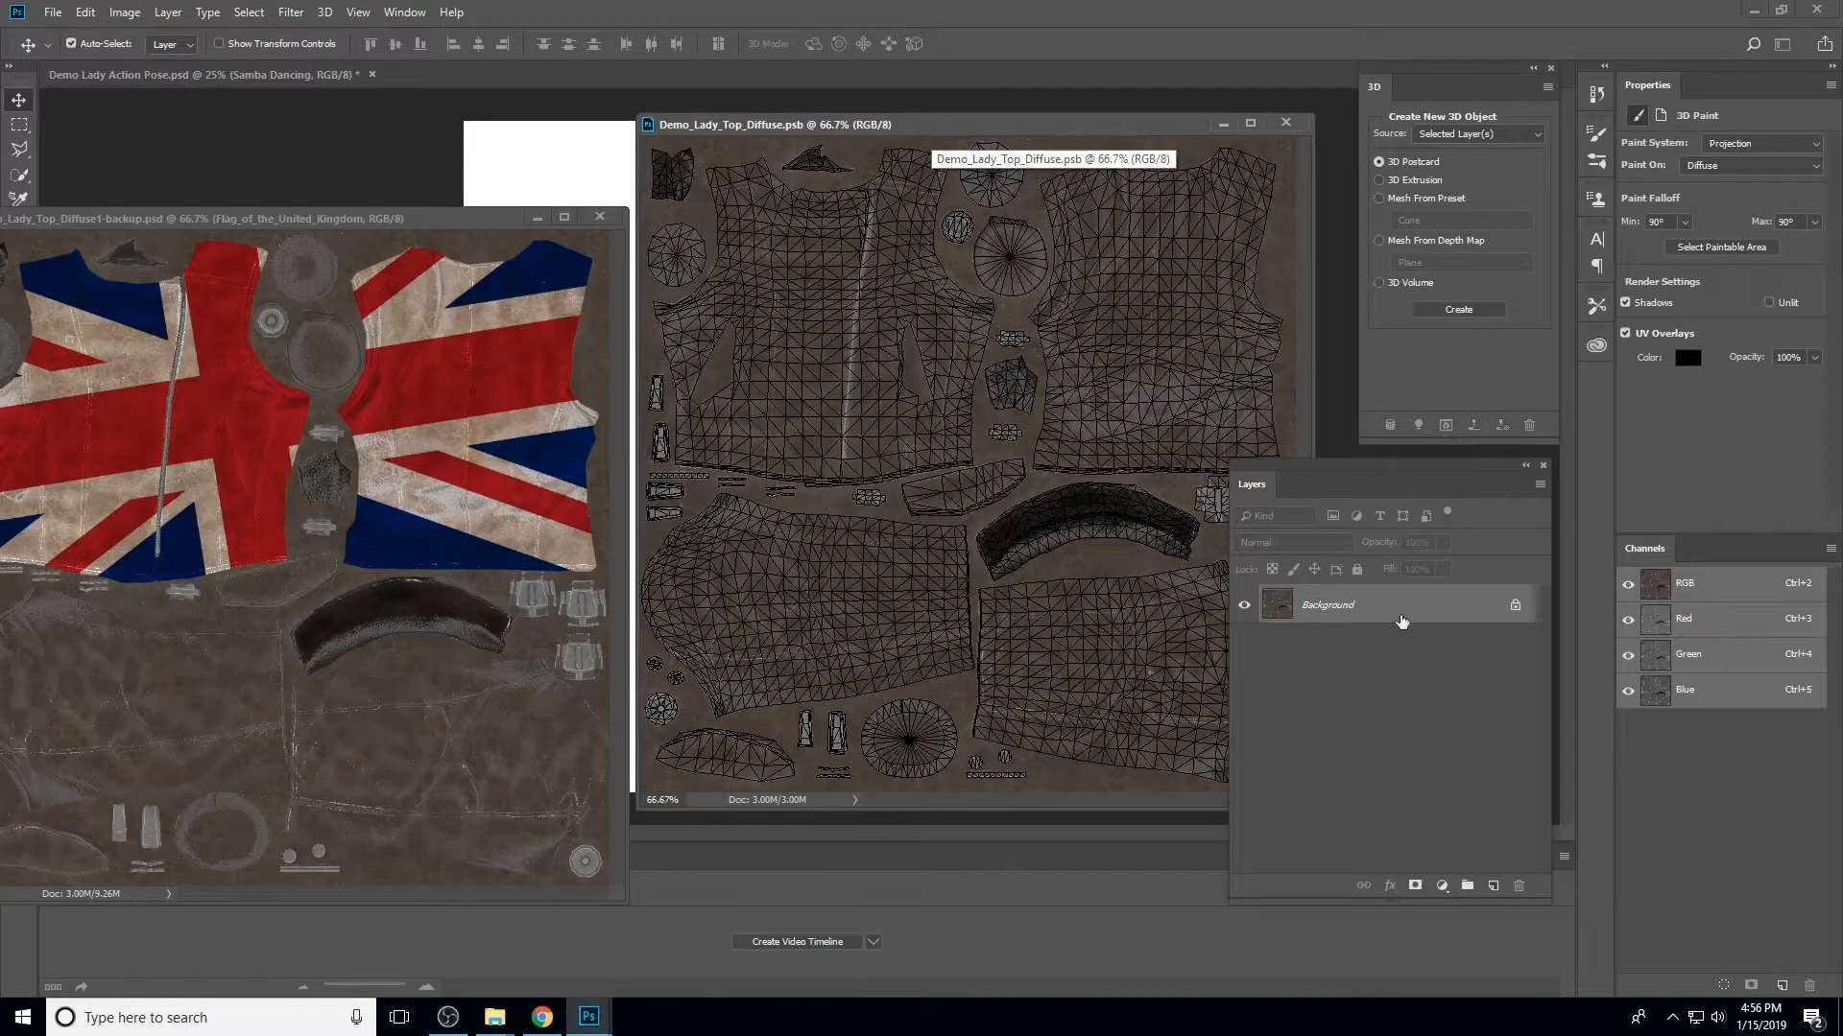
pyautogui.moveTo(820, 384); pyautogui.dragTo(821, 384)
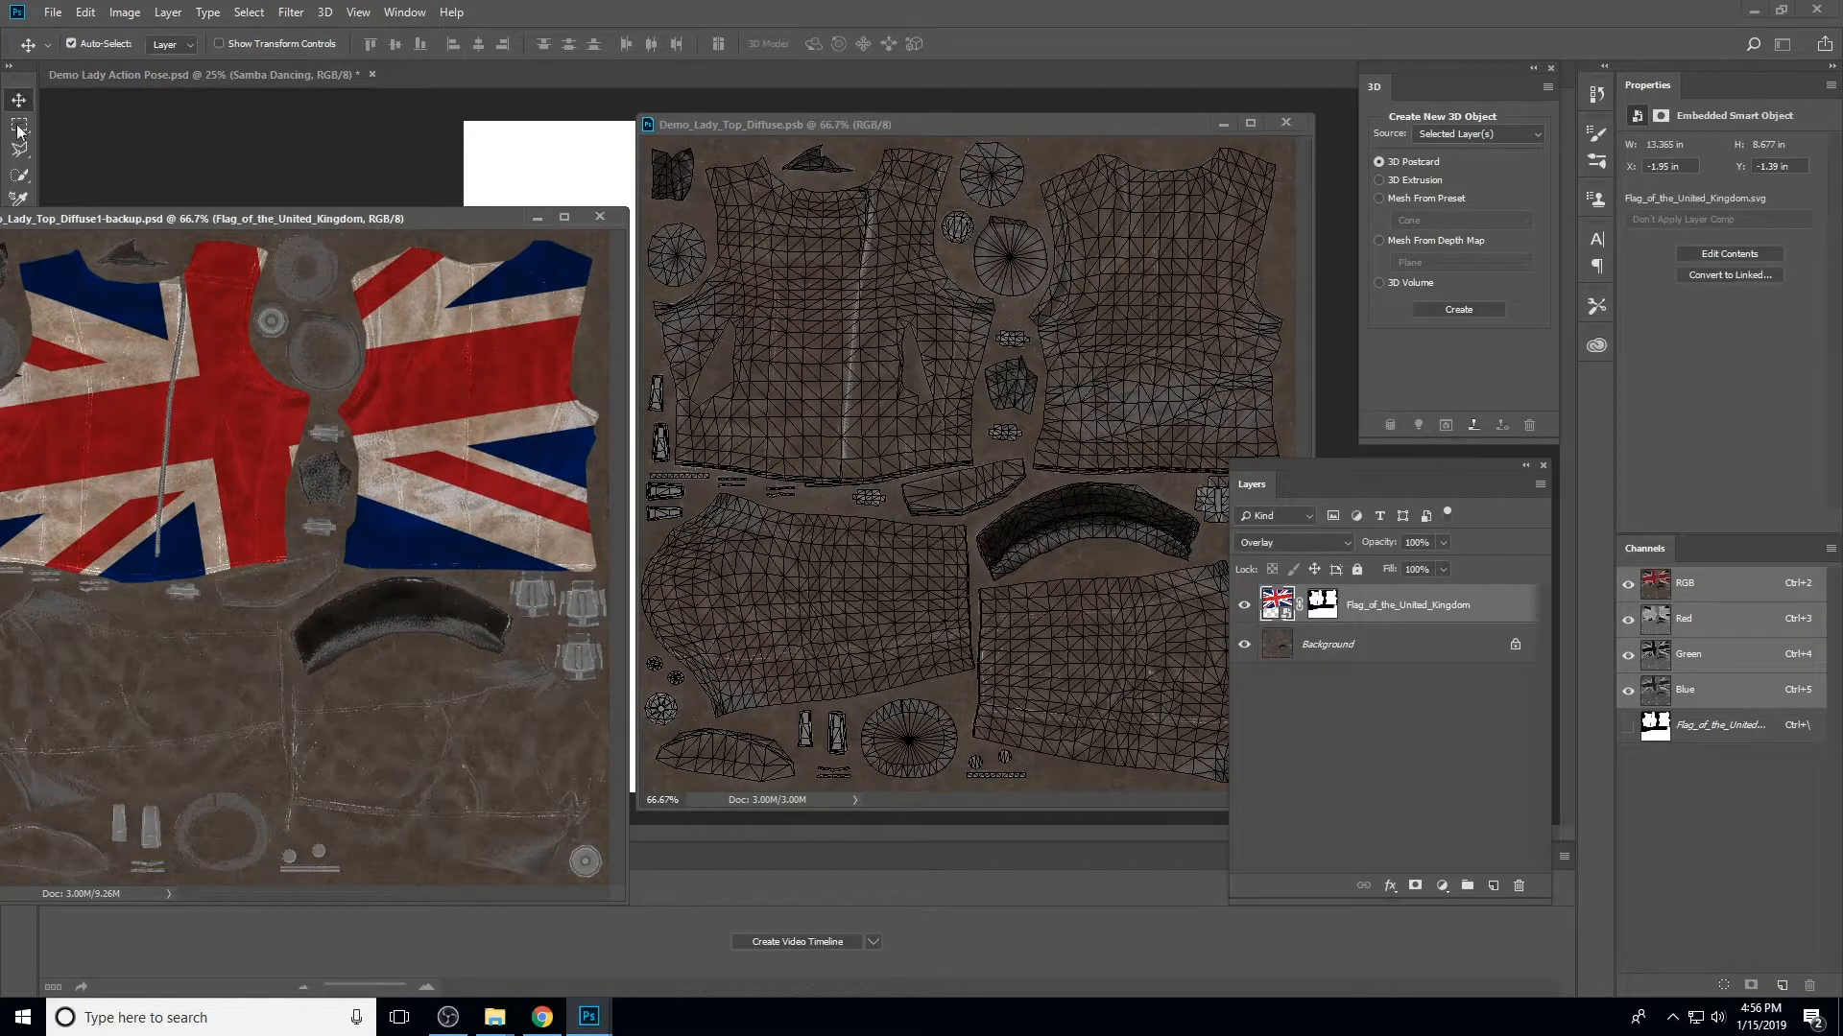
pyautogui.moveTo(211, 483); pyautogui.dragTo(802, 511)
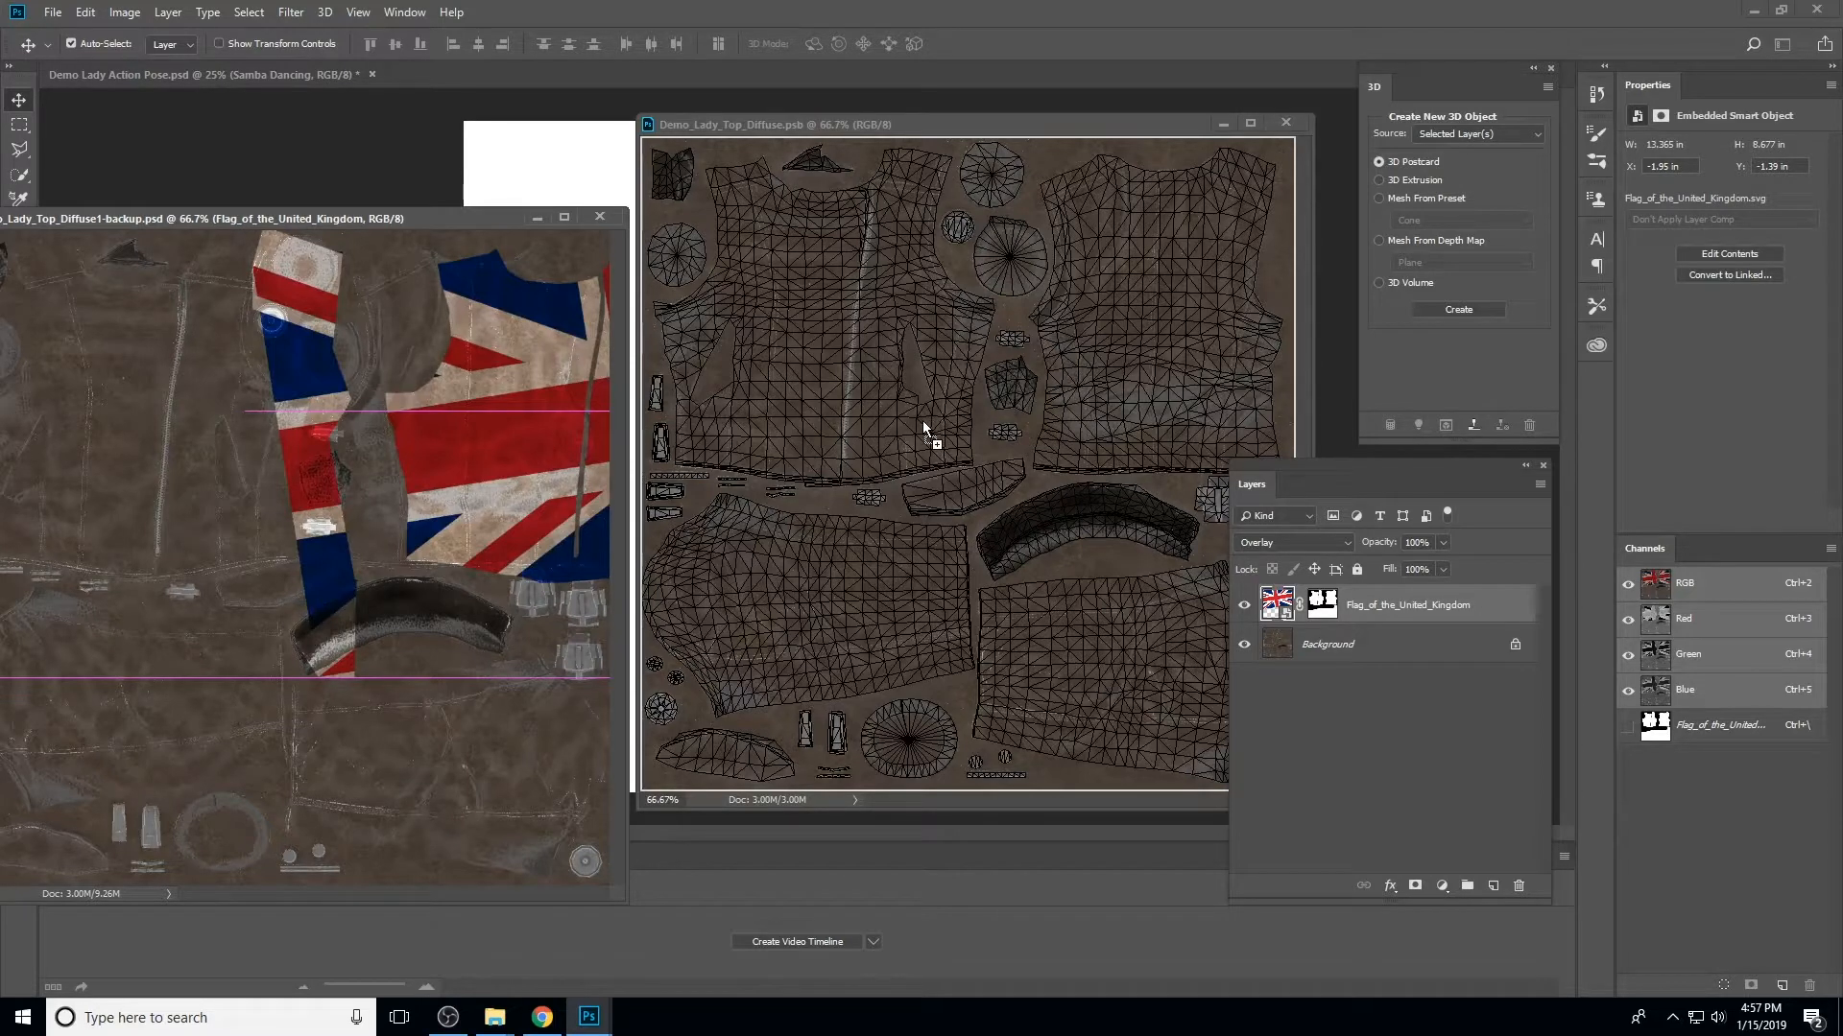
pyautogui.moveTo(923, 427); pyautogui.dragTo(923, 427)
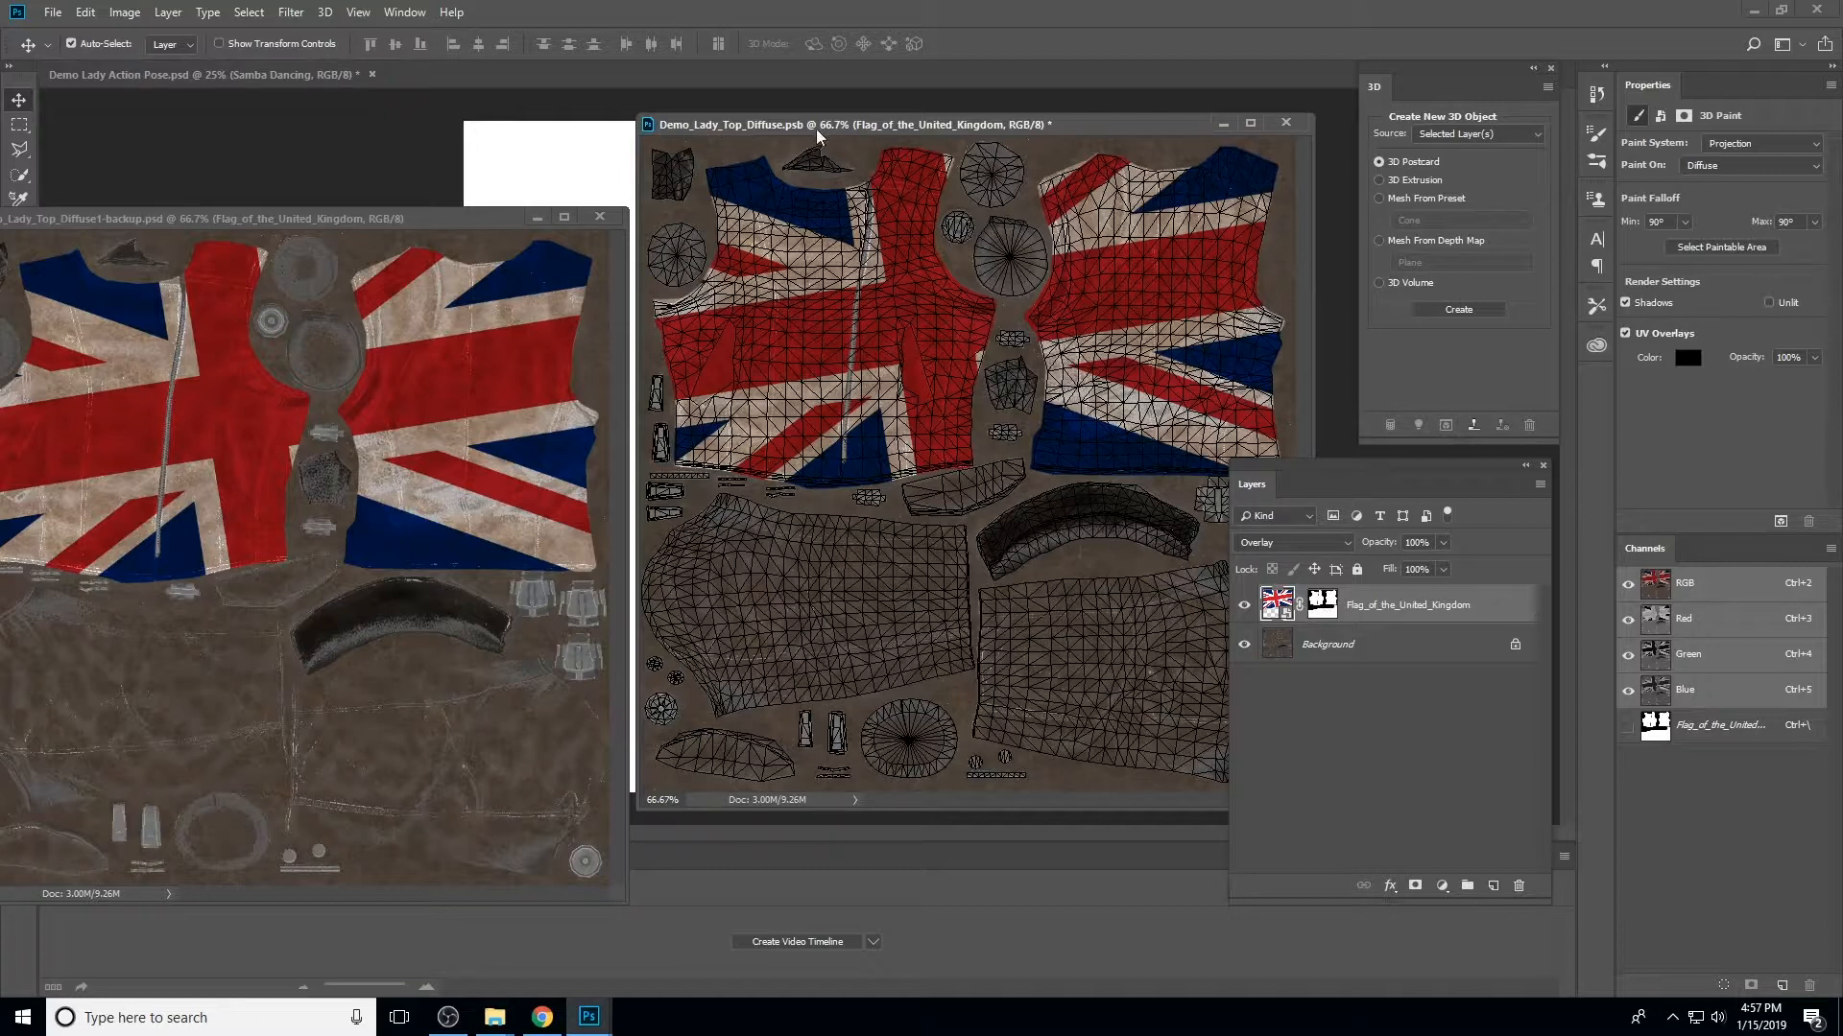
# Close the backup texture and check the copied flag layer by hiding it and showing it again
pyautogui.click(599, 216)
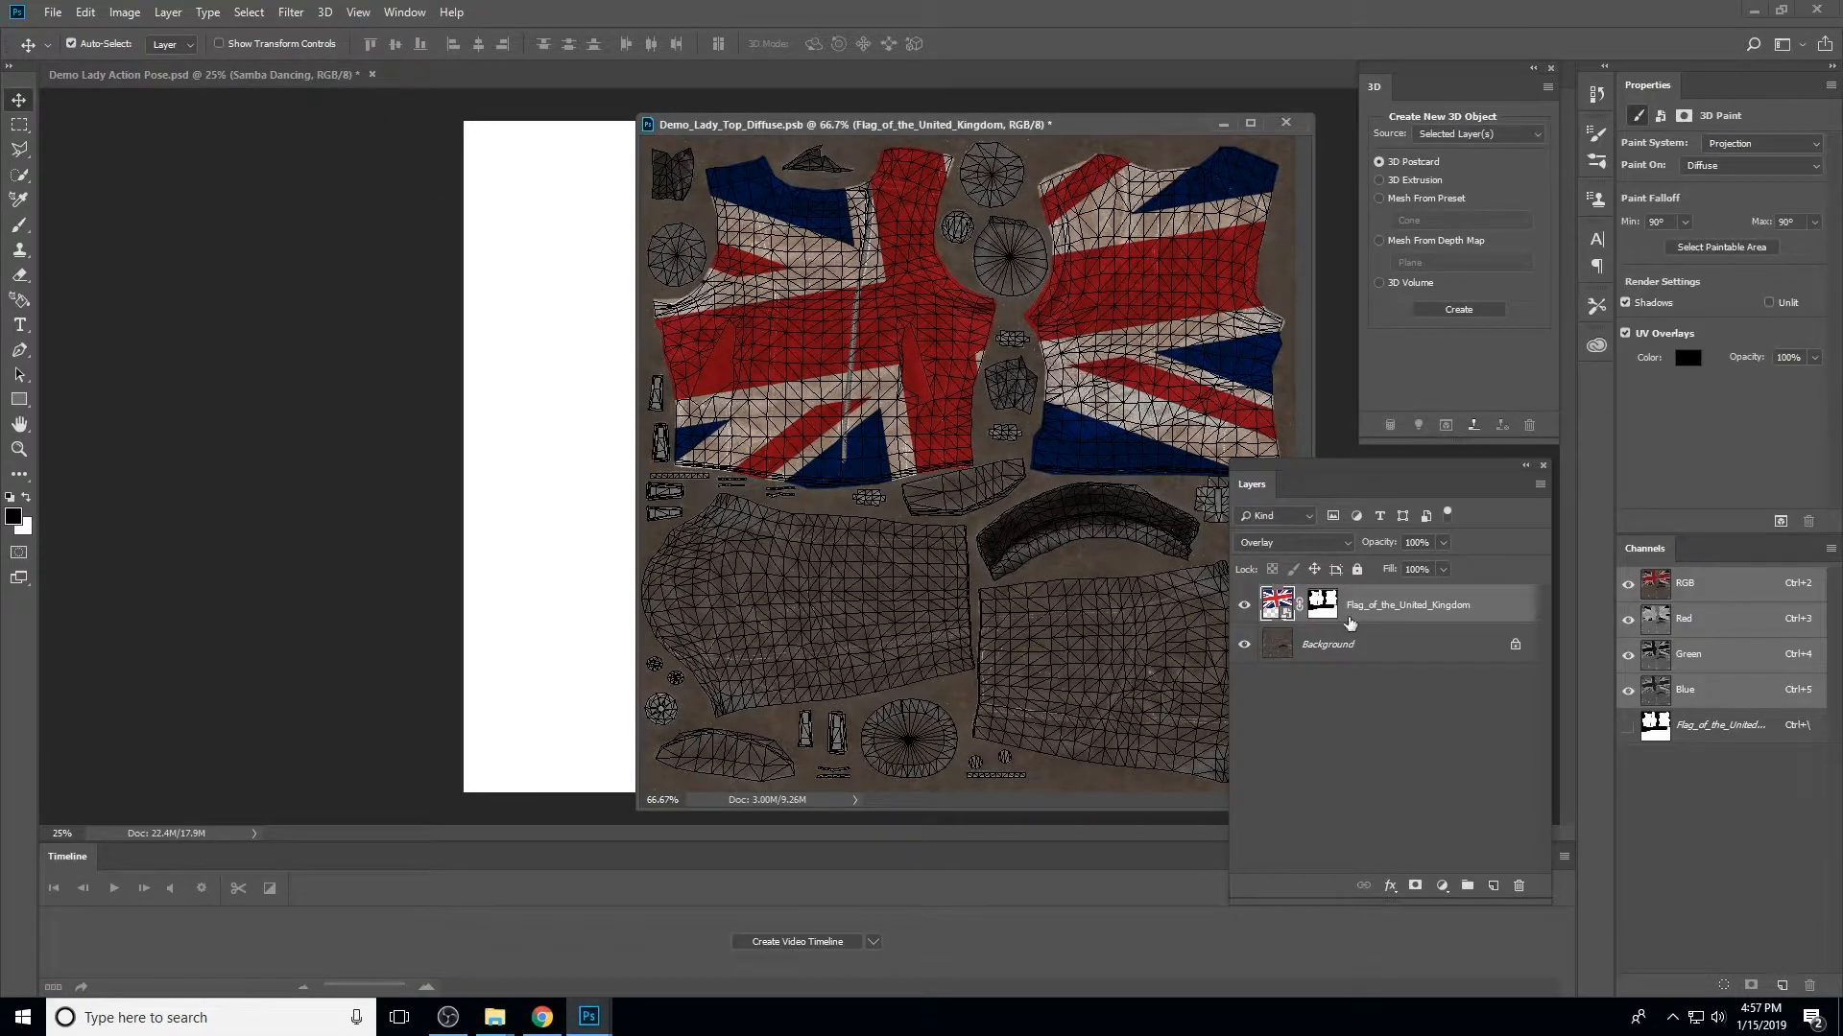
pyautogui.click(1244, 605)
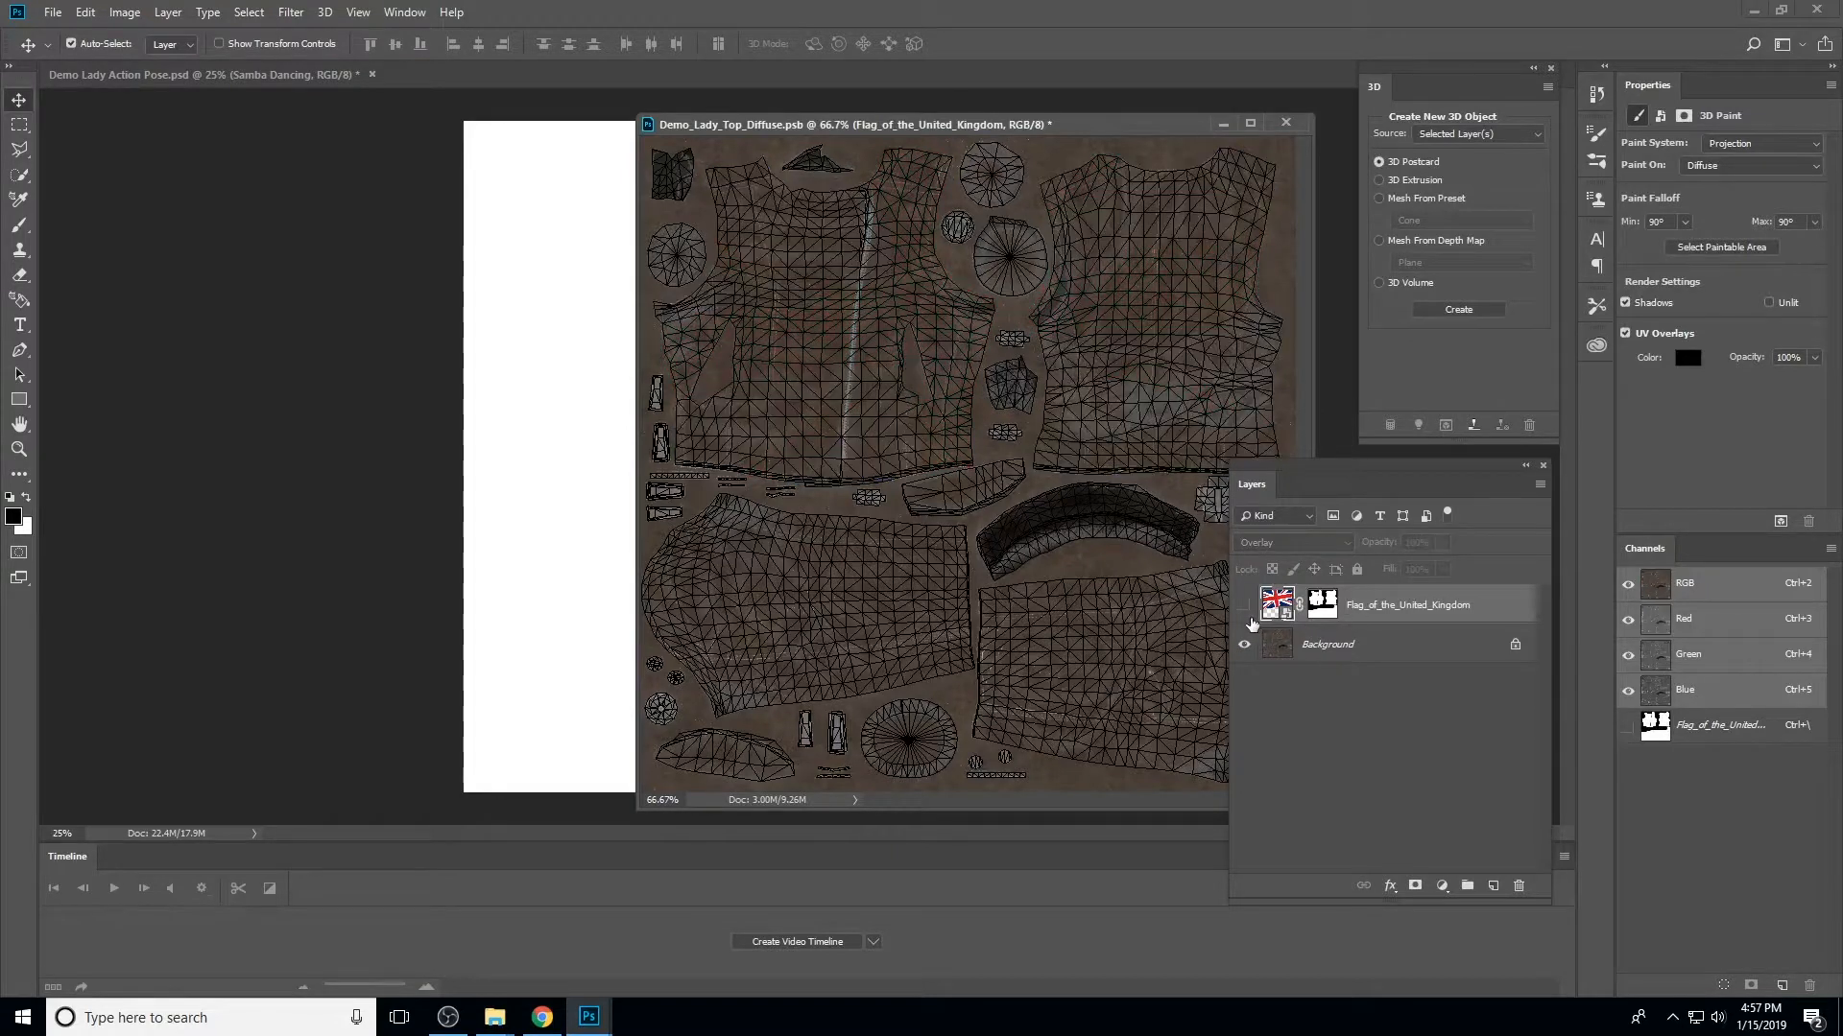
pyautogui.click(1244, 605)
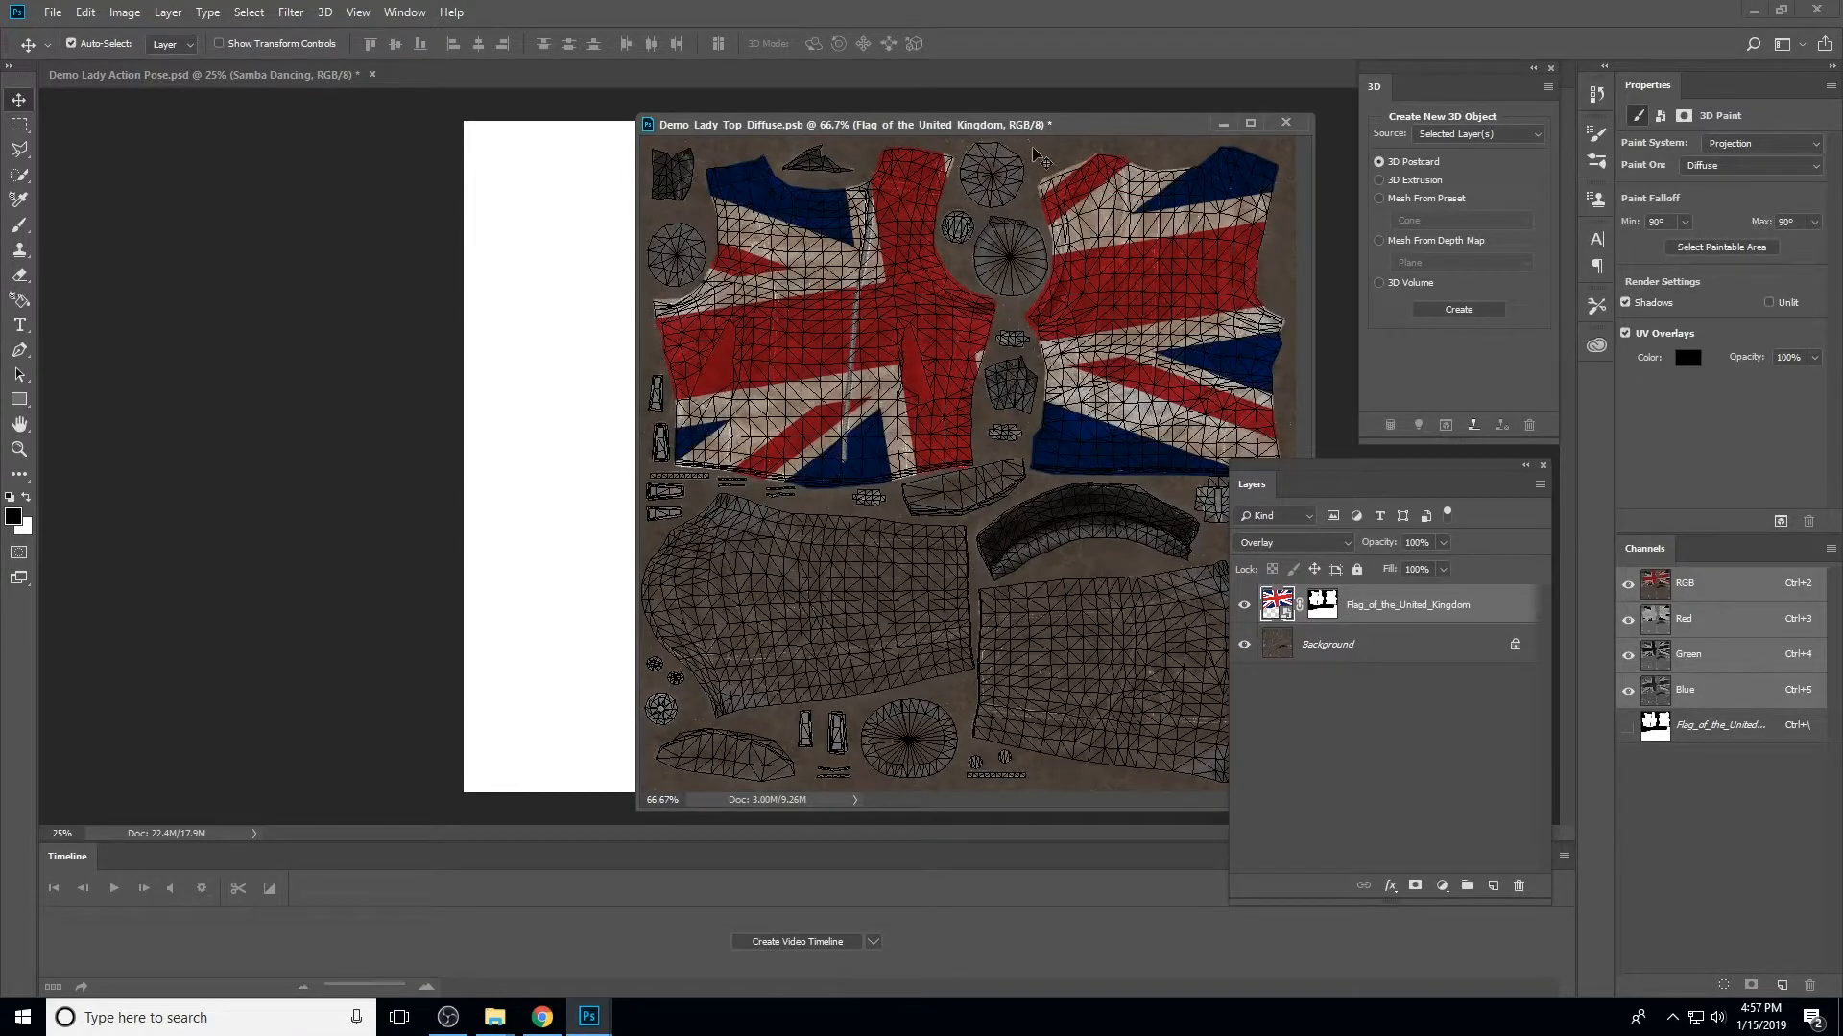
# Save Demo_Lady_Top_Diffuse.psb with maximum compatibility, close it, and turn the dancing figure to a 47.6° Y rotation
pyautogui.hotkey('ctrl', 's')
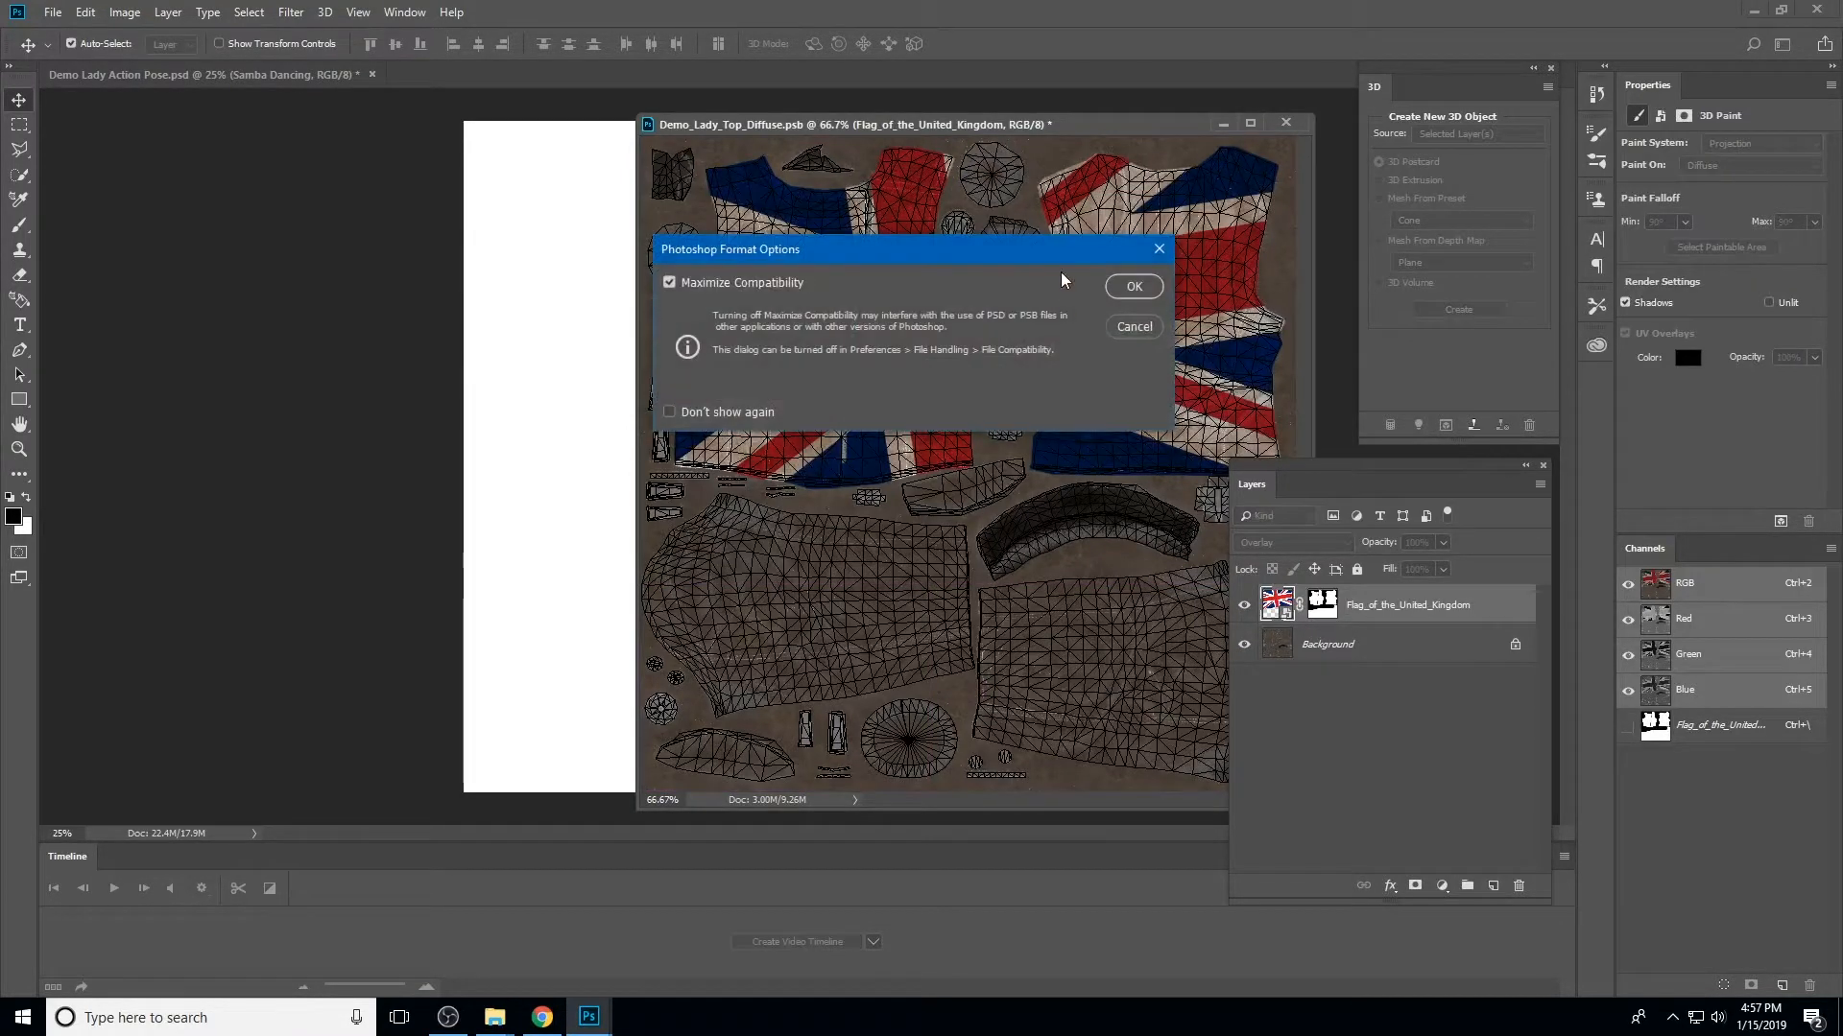
pyautogui.click(1128, 286)
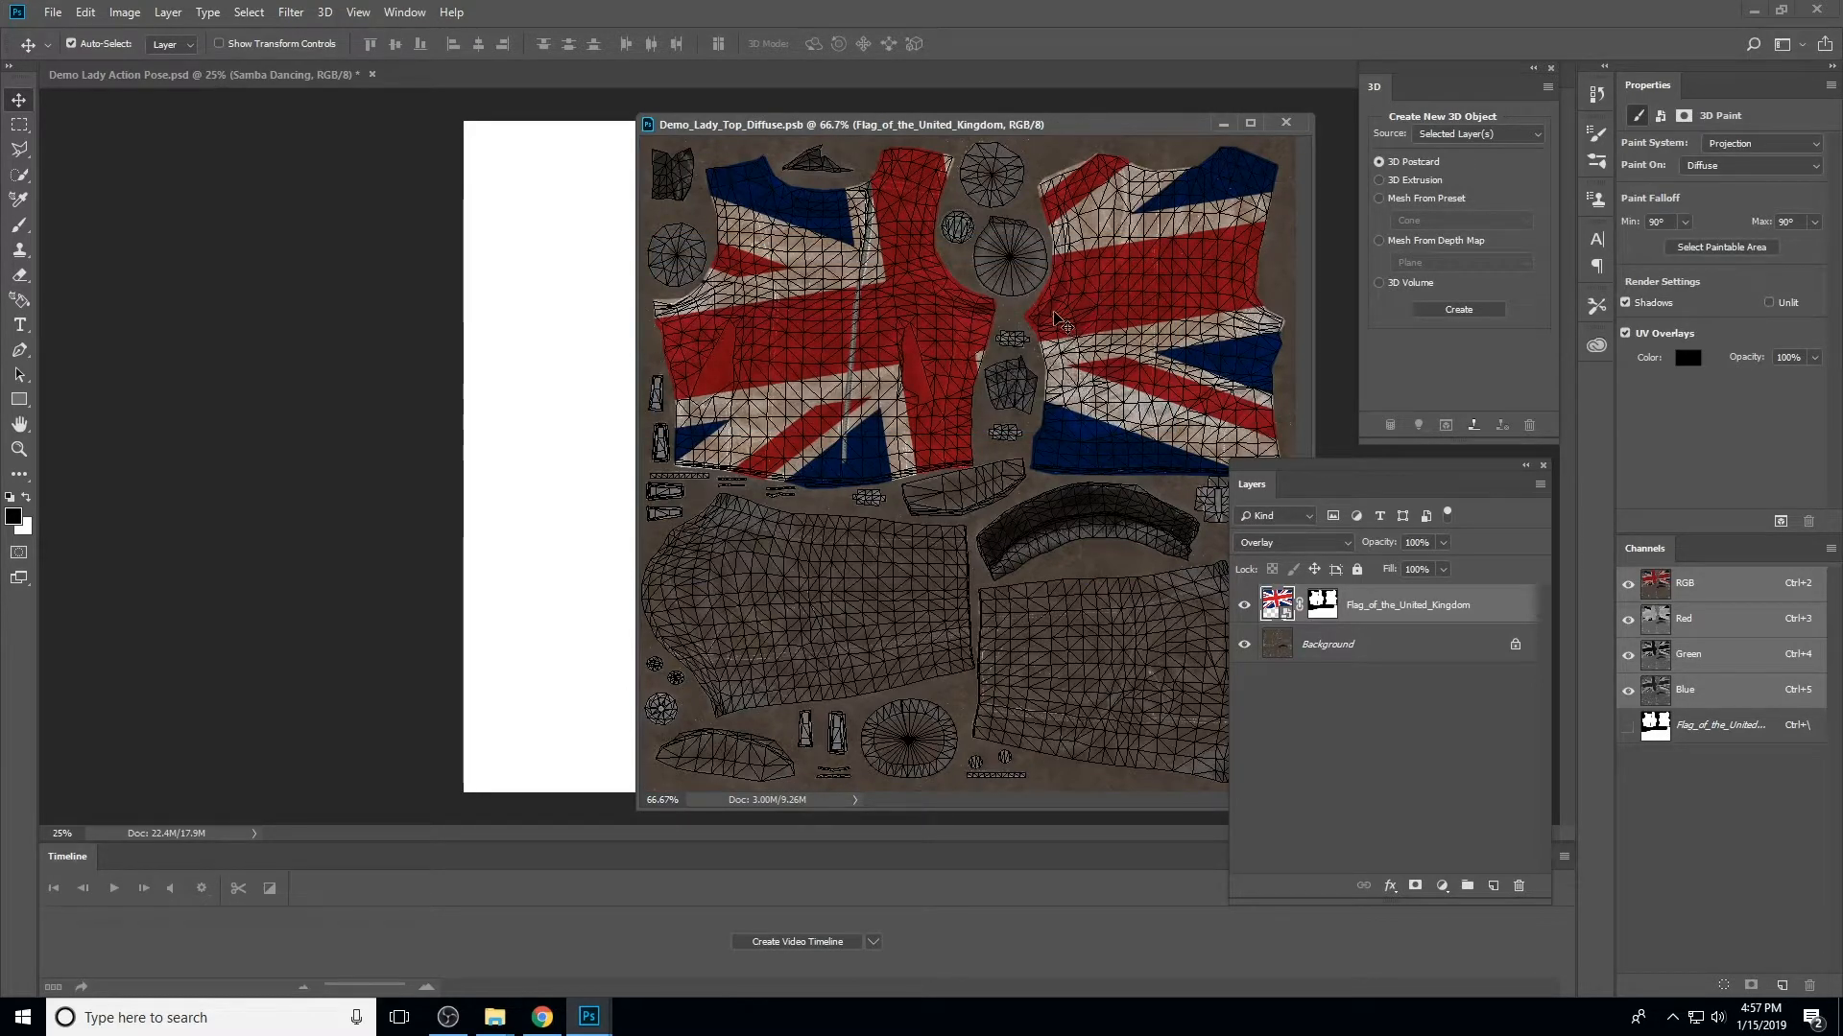
pyautogui.click(1286, 122)
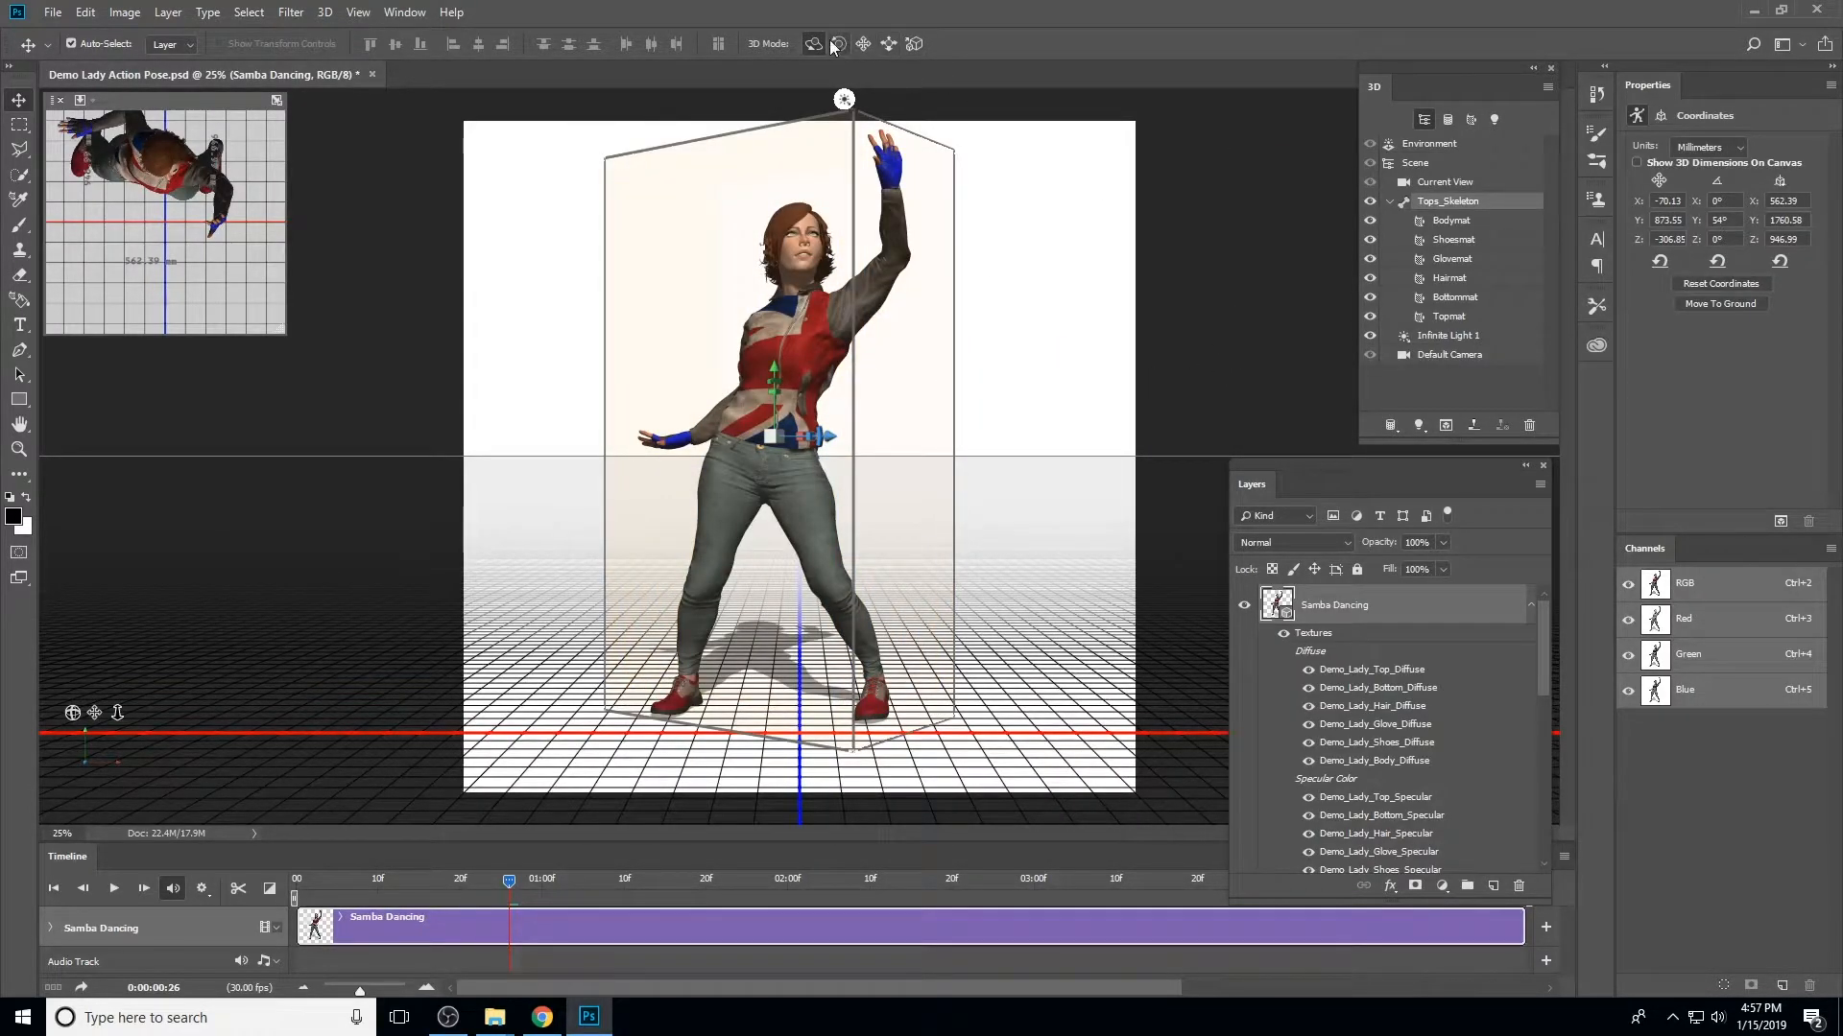
pyautogui.moveTo(987, 382)
pyautogui.mouseDown()
pyautogui.moveTo(1338, 365)
pyautogui.moveTo(1024, 388)
pyautogui.moveTo(630, 383)
pyautogui.moveTo(1013, 403)
pyautogui.moveTo(1161, 390)
pyautogui.moveTo(390, 390)
pyautogui.moveTo(988, 399)
pyautogui.moveTo(1275, 378)
pyautogui.moveTo(391, 399)
pyautogui.moveTo(1117, 388)
pyautogui.moveTo(864, 403)
pyautogui.moveTo(965, 406)
pyautogui.mouseUp()
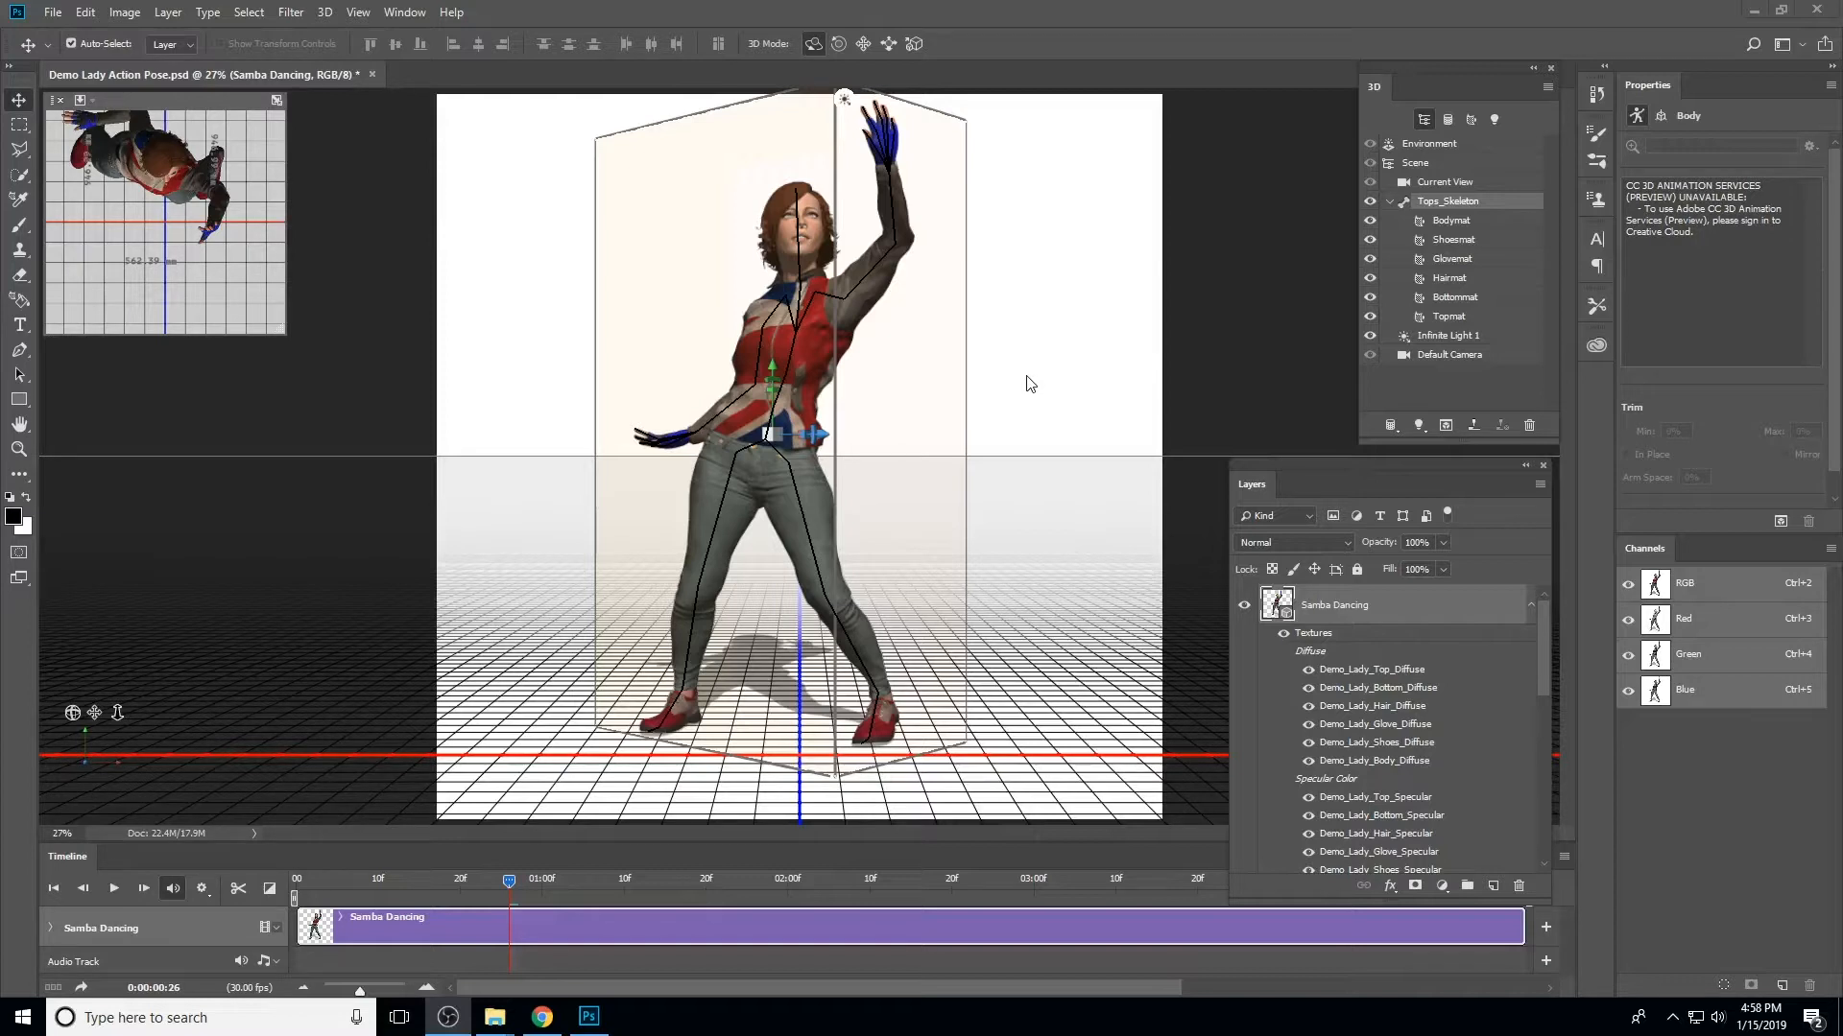
# Open the recent file Demo_Lady_Glove_Diffuse1-backup.psd and the action pose's Demo_Lady_Glove_Diffuse texture, each floating in its own window
pyautogui.click(52, 11)
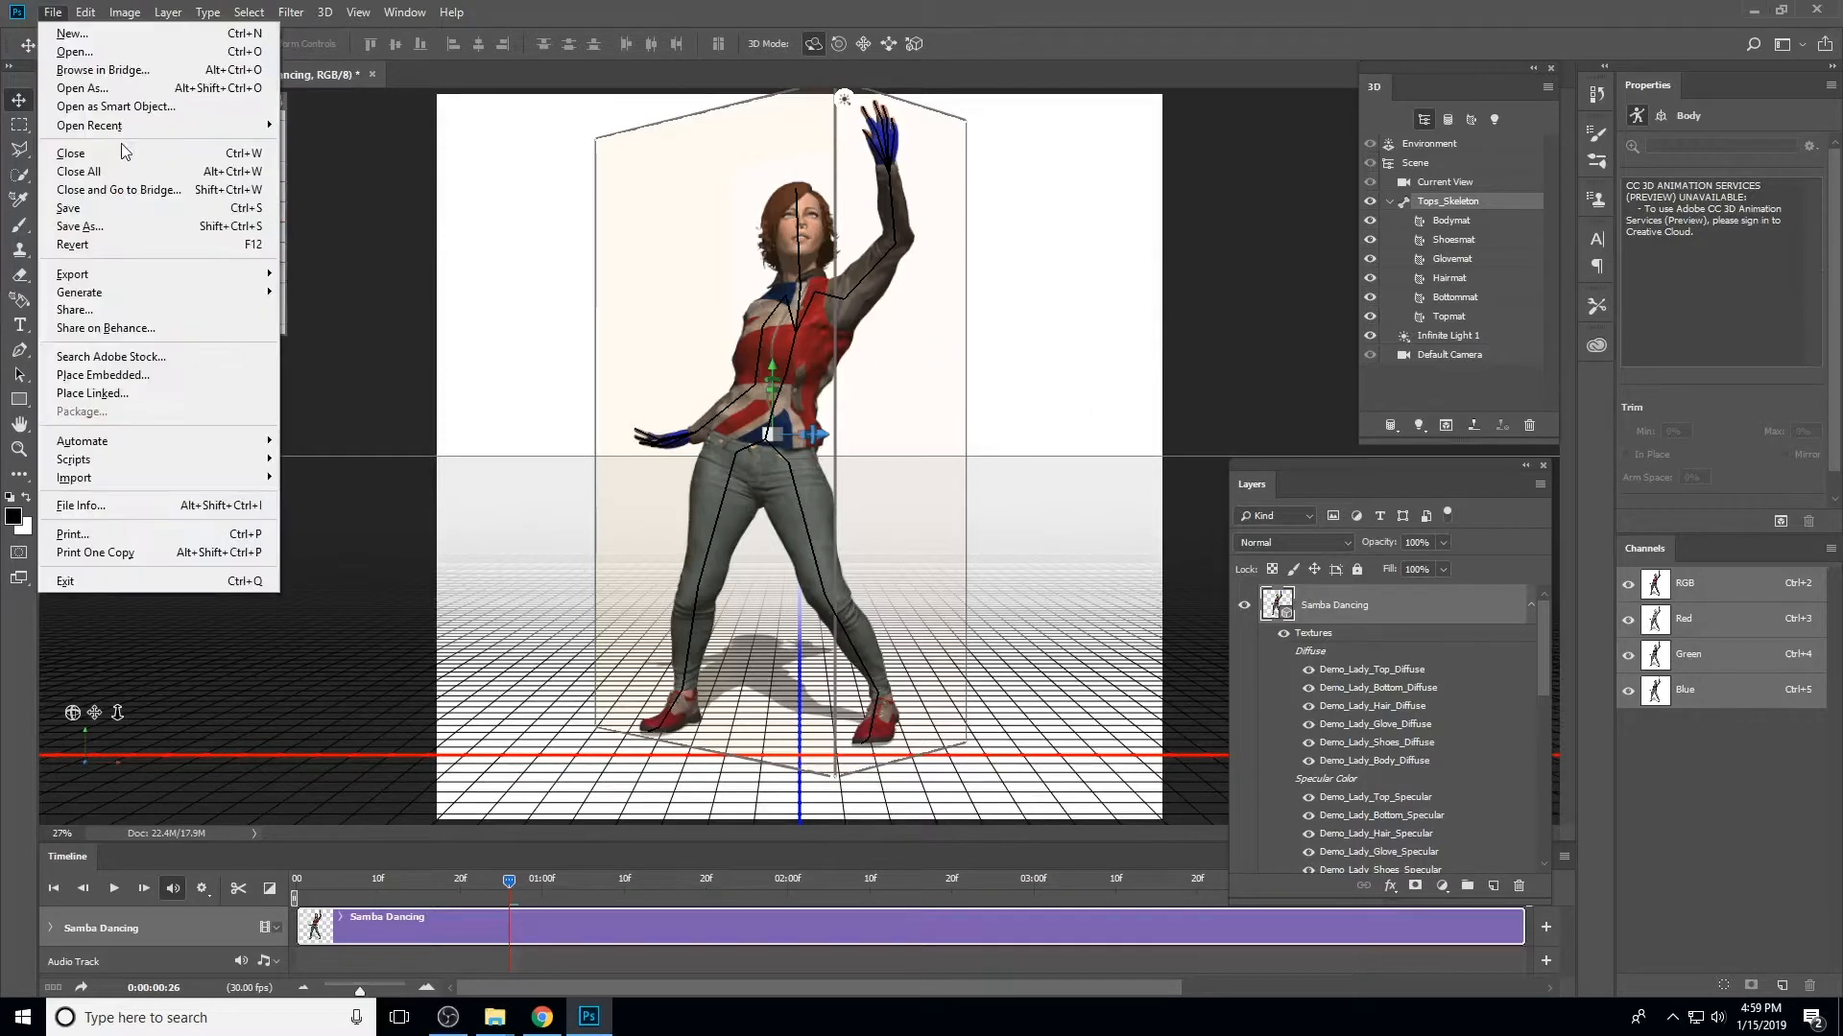
pyautogui.moveTo(91, 116)
pyautogui.click(403, 162)
pyautogui.moveTo(579, 79); pyautogui.dragTo(561, 184)
pyautogui.click(1003, 360)
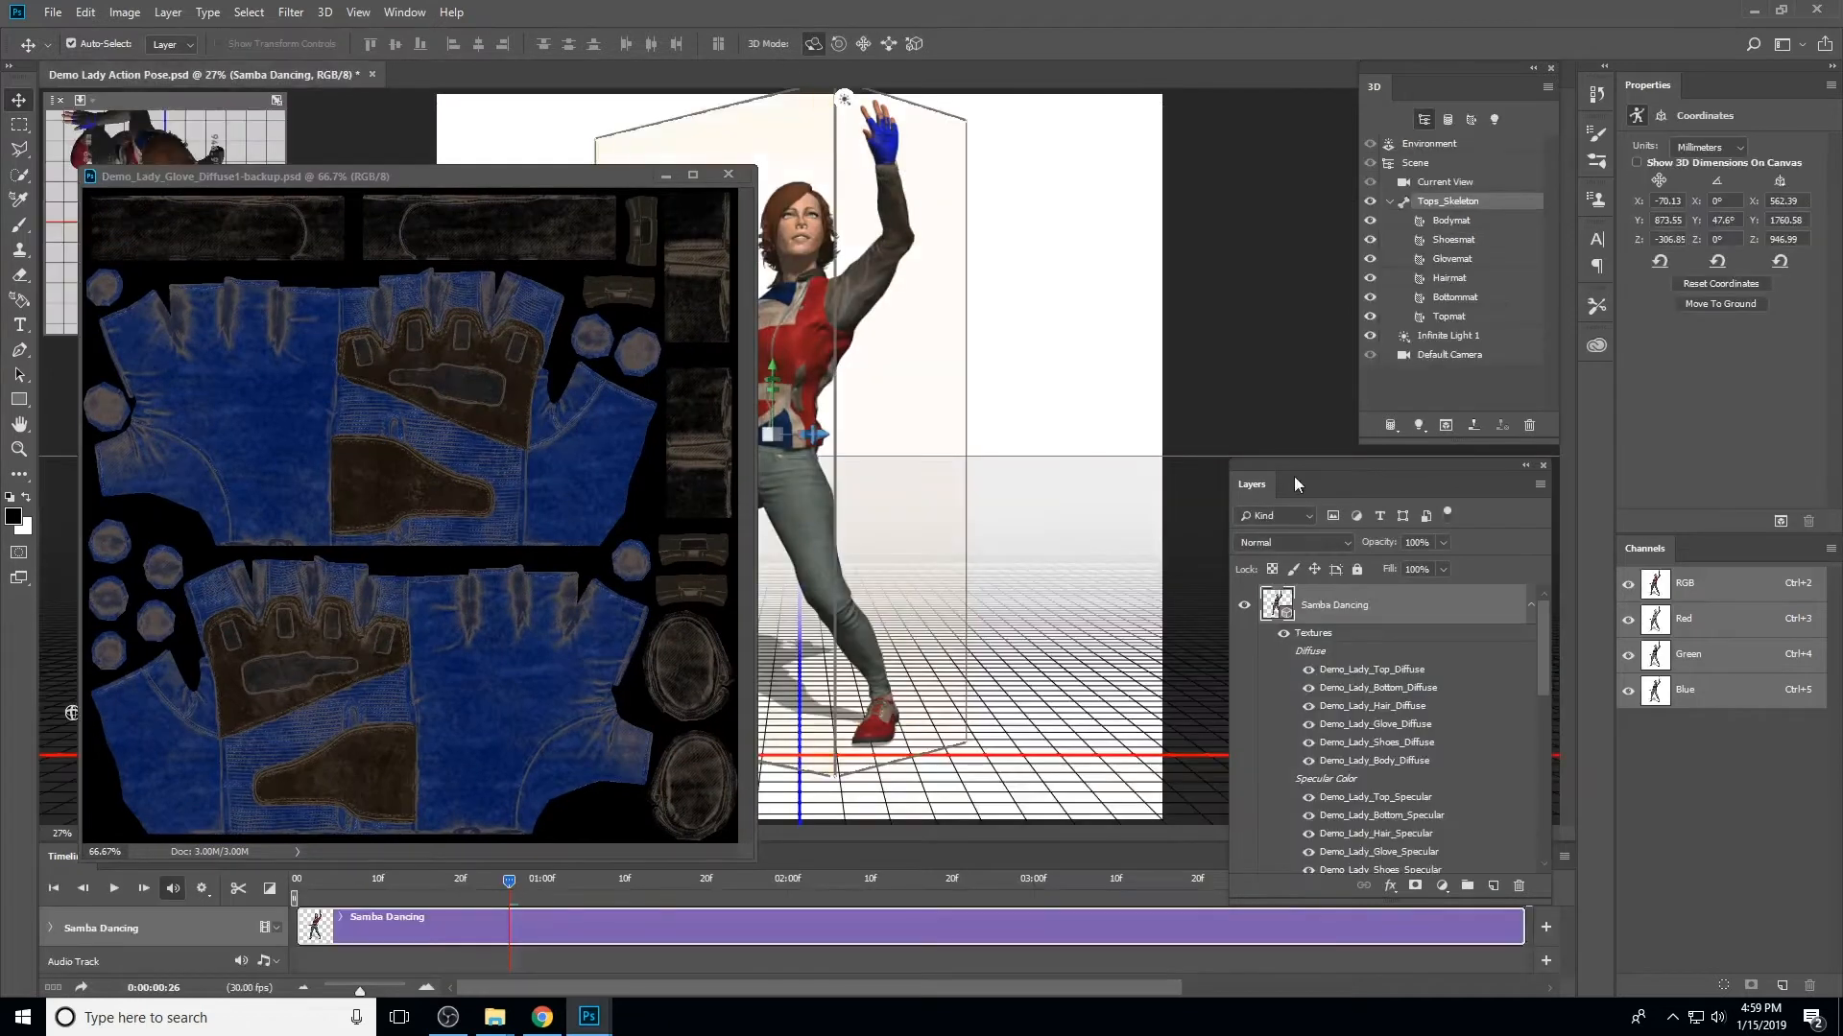
pyautogui.doubleClick(1335, 728)
pyautogui.moveTo(608, 75); pyautogui.dragTo(1086, 155)
# Copy the backup's blue glove artwork into Demo_Lady_Glove_Diffuse.psb, flatten the image, and close the backup
pyautogui.moveTo(329, 333); pyautogui.dragTo(883, 379)
pyautogui.click(1539, 484)
pyautogui.click(1612, 872)
pyautogui.click(729, 175)
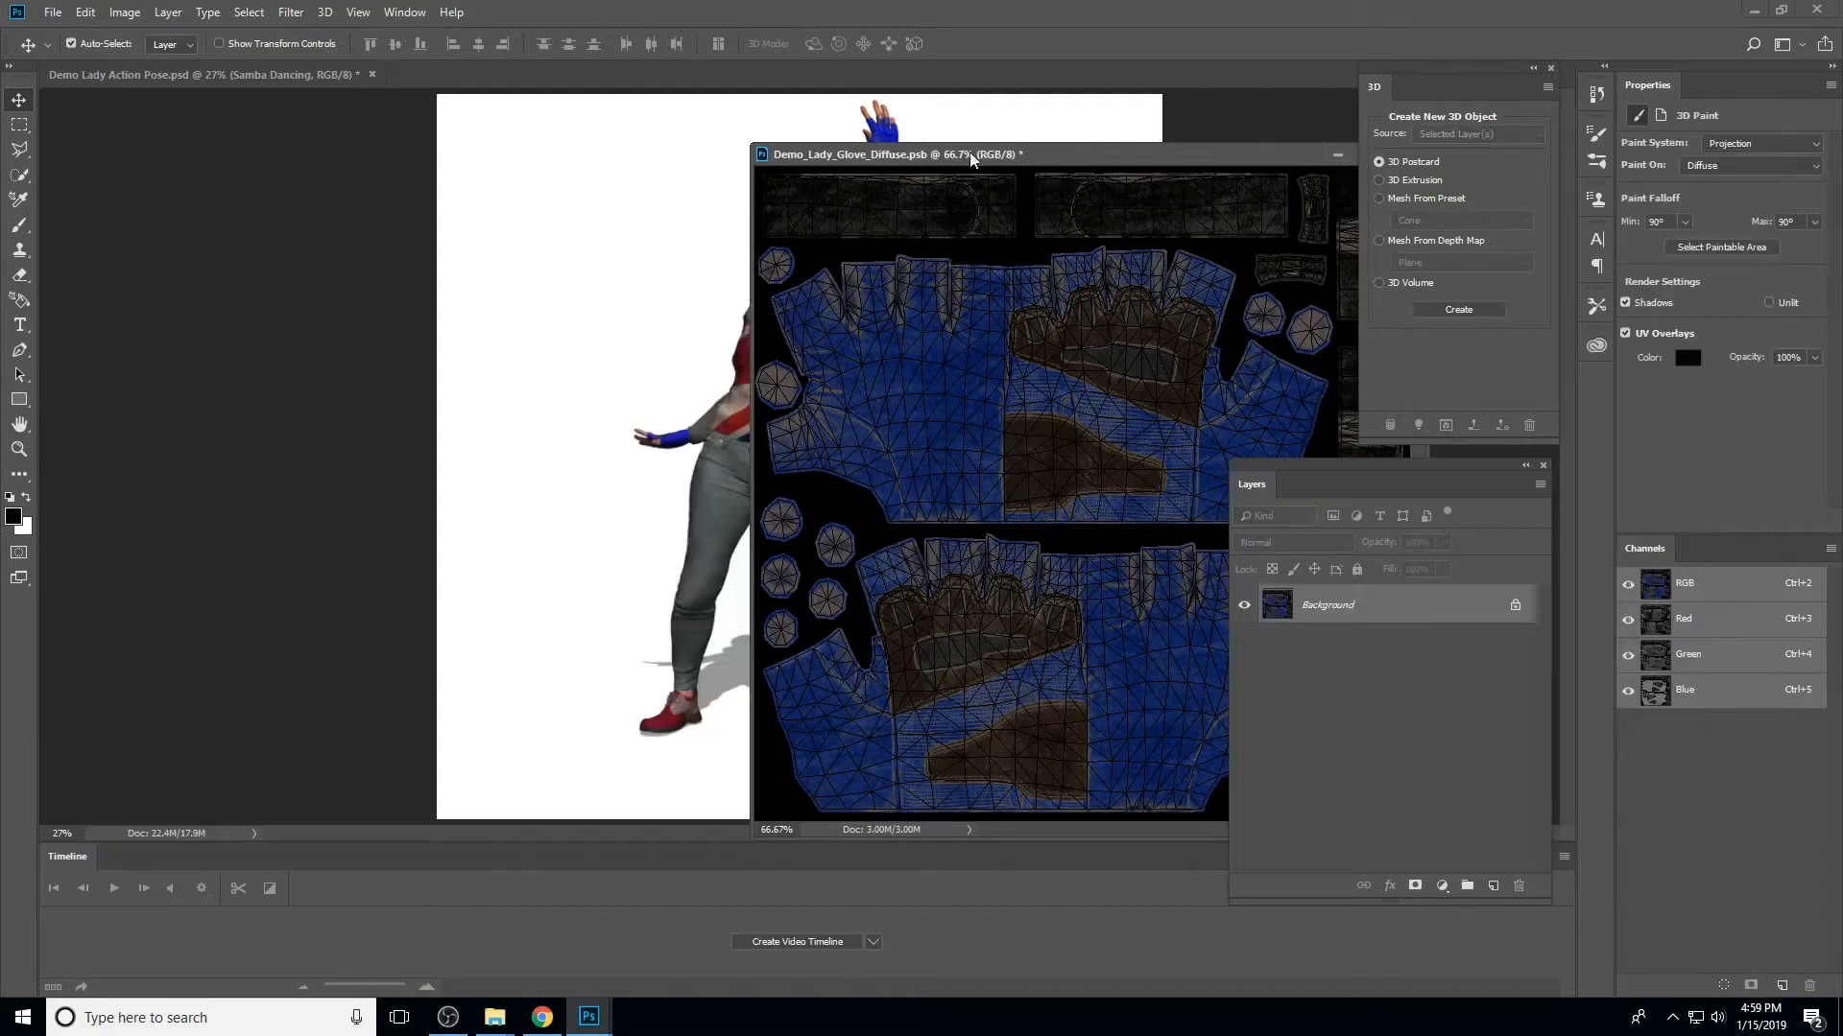
# Save and close Demo_Lady_Glove_Diffuse.psb to update the gloves on the dancing figure
pyautogui.moveTo(970, 154); pyautogui.dragTo(587, 96)
pyautogui.click(52, 12)
pyautogui.click(67, 216)
pyautogui.click(1018, 94)
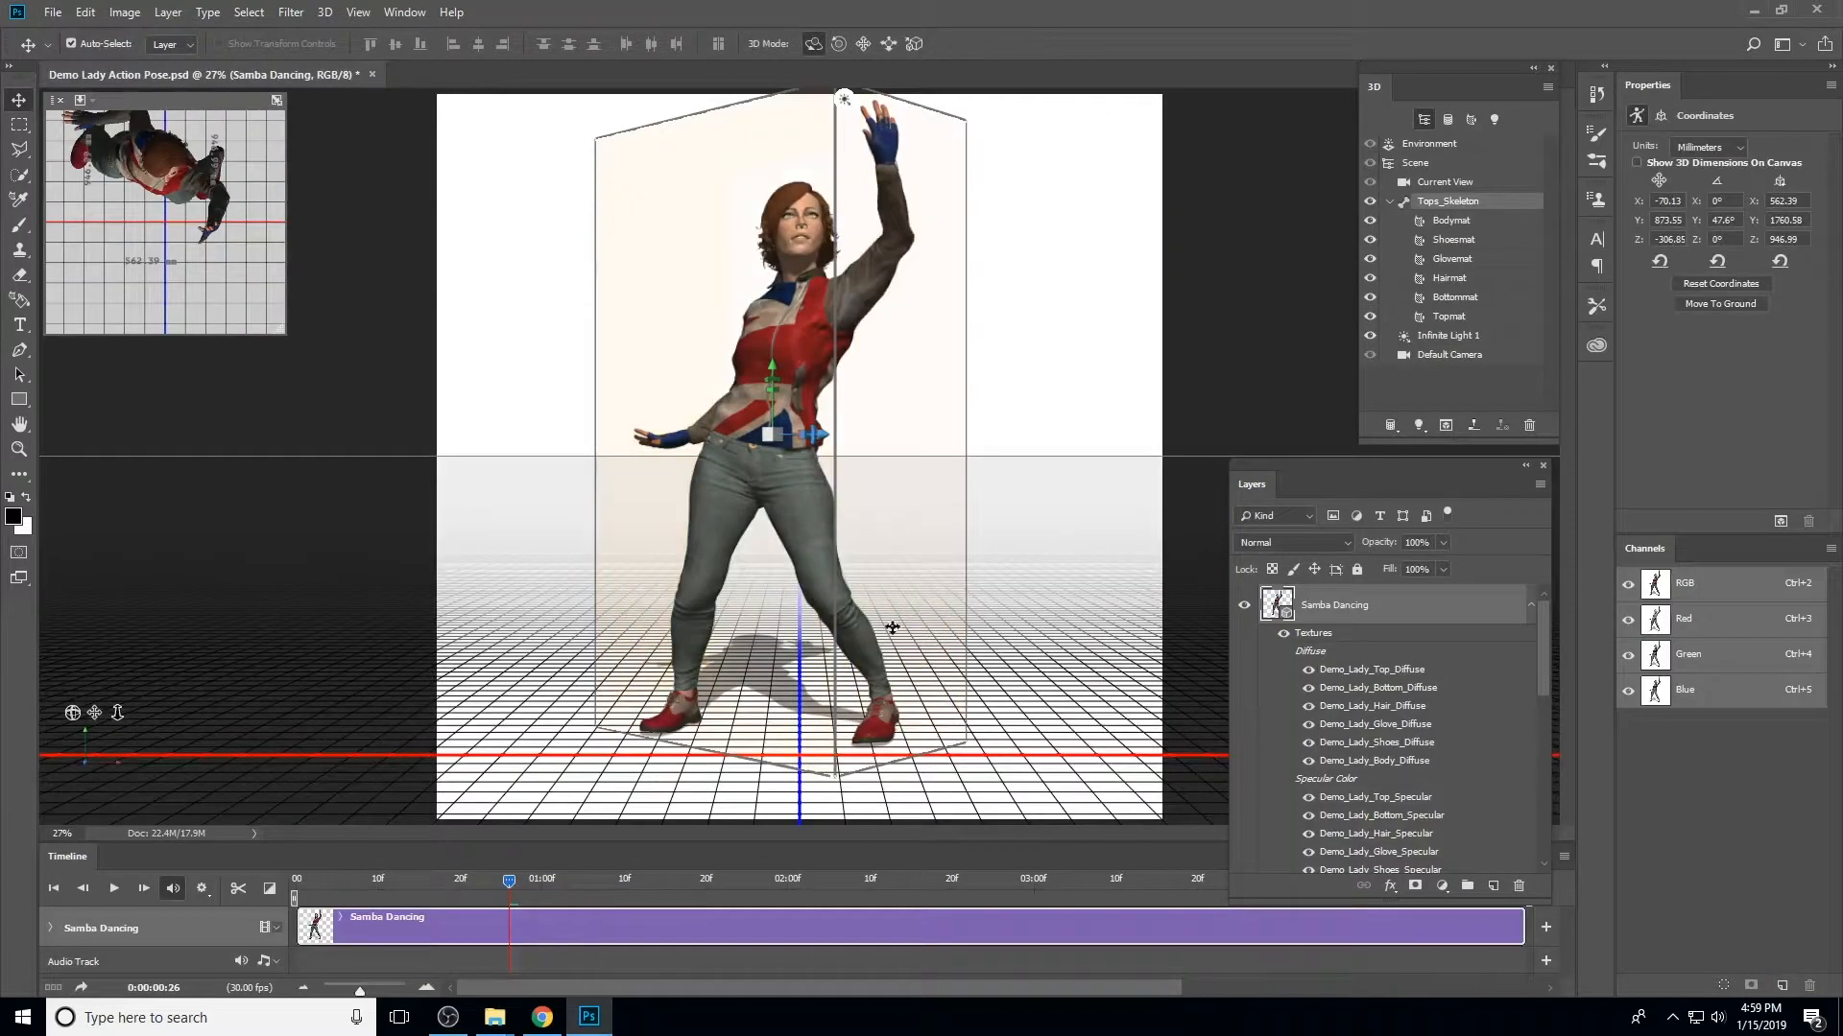
# Open the recent file Demo_Lady_Shoes_Diffuse-backup.psd and the action pose's Demo_Lady_Shoes_Diffuse texture, floating their windows side by side
pyautogui.click(53, 13)
pyautogui.moveTo(96, 117)
pyautogui.click(446, 197)
pyautogui.moveTo(537, 73); pyautogui.dragTo(596, 183)
pyautogui.doubleClick(1388, 743)
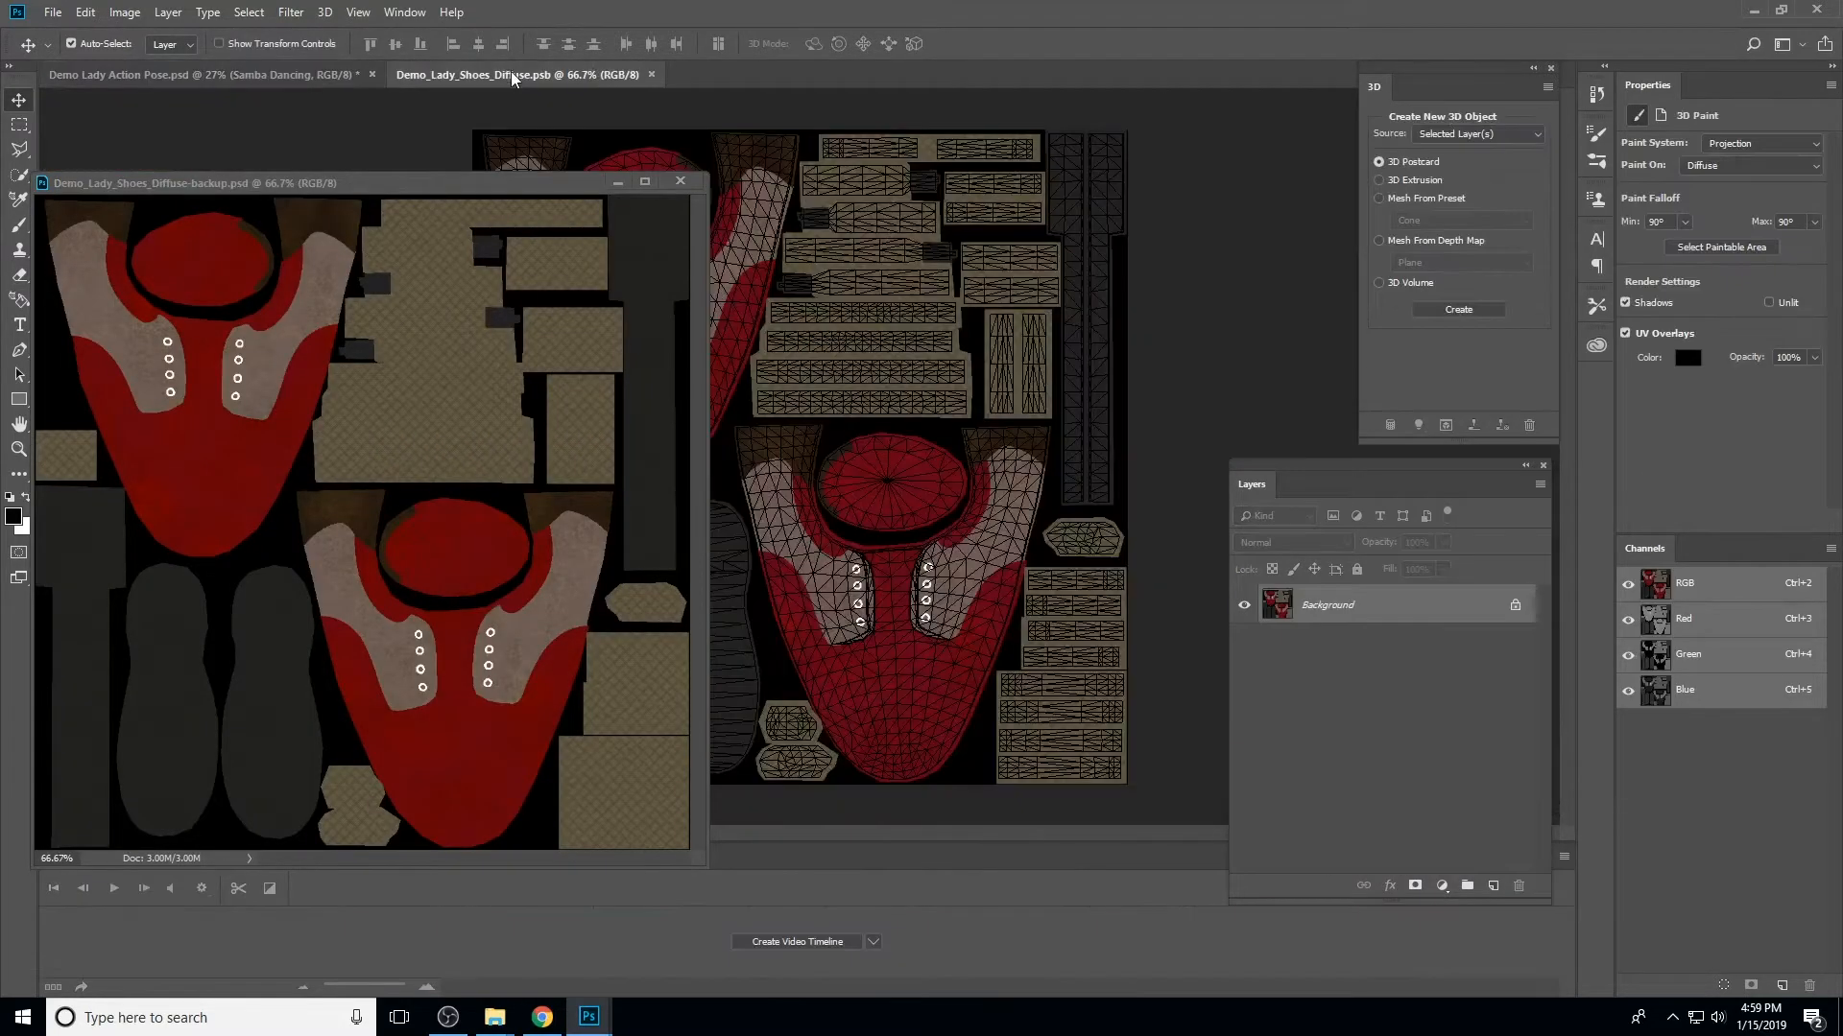
pyautogui.moveTo(510, 73); pyautogui.dragTo(669, 122)
pyautogui.moveTo(441, 182); pyautogui.dragTo(372, 182)
# Copy the backup's red shoe artwork into Demo_Lady_Shoes_Diffuse.psb, aligned with the existing texture, and flatten the image
pyautogui.click(21, 96)
pyautogui.moveTo(137, 365); pyautogui.dragTo(877, 331)
pyautogui.click(86, 13)
pyautogui.moveTo(691, 239); pyautogui.dragTo(810, 357)
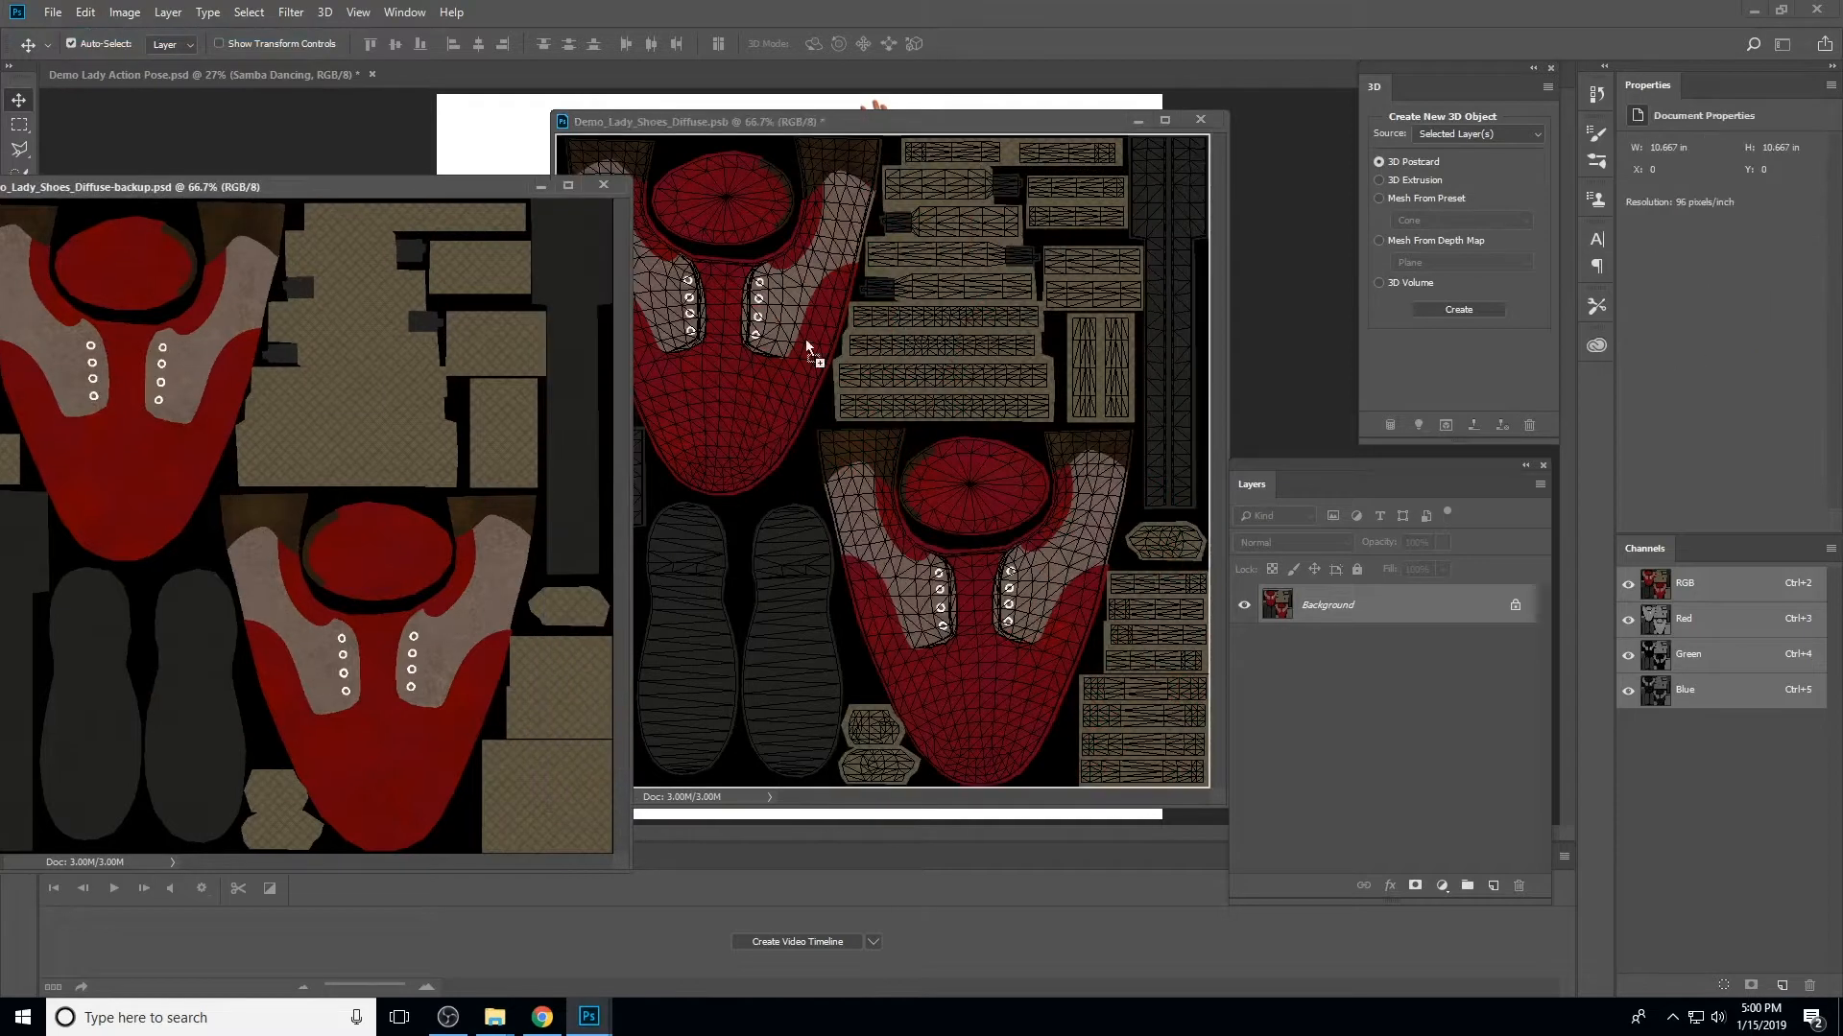
pyautogui.click(1539, 485)
pyautogui.click(1632, 893)
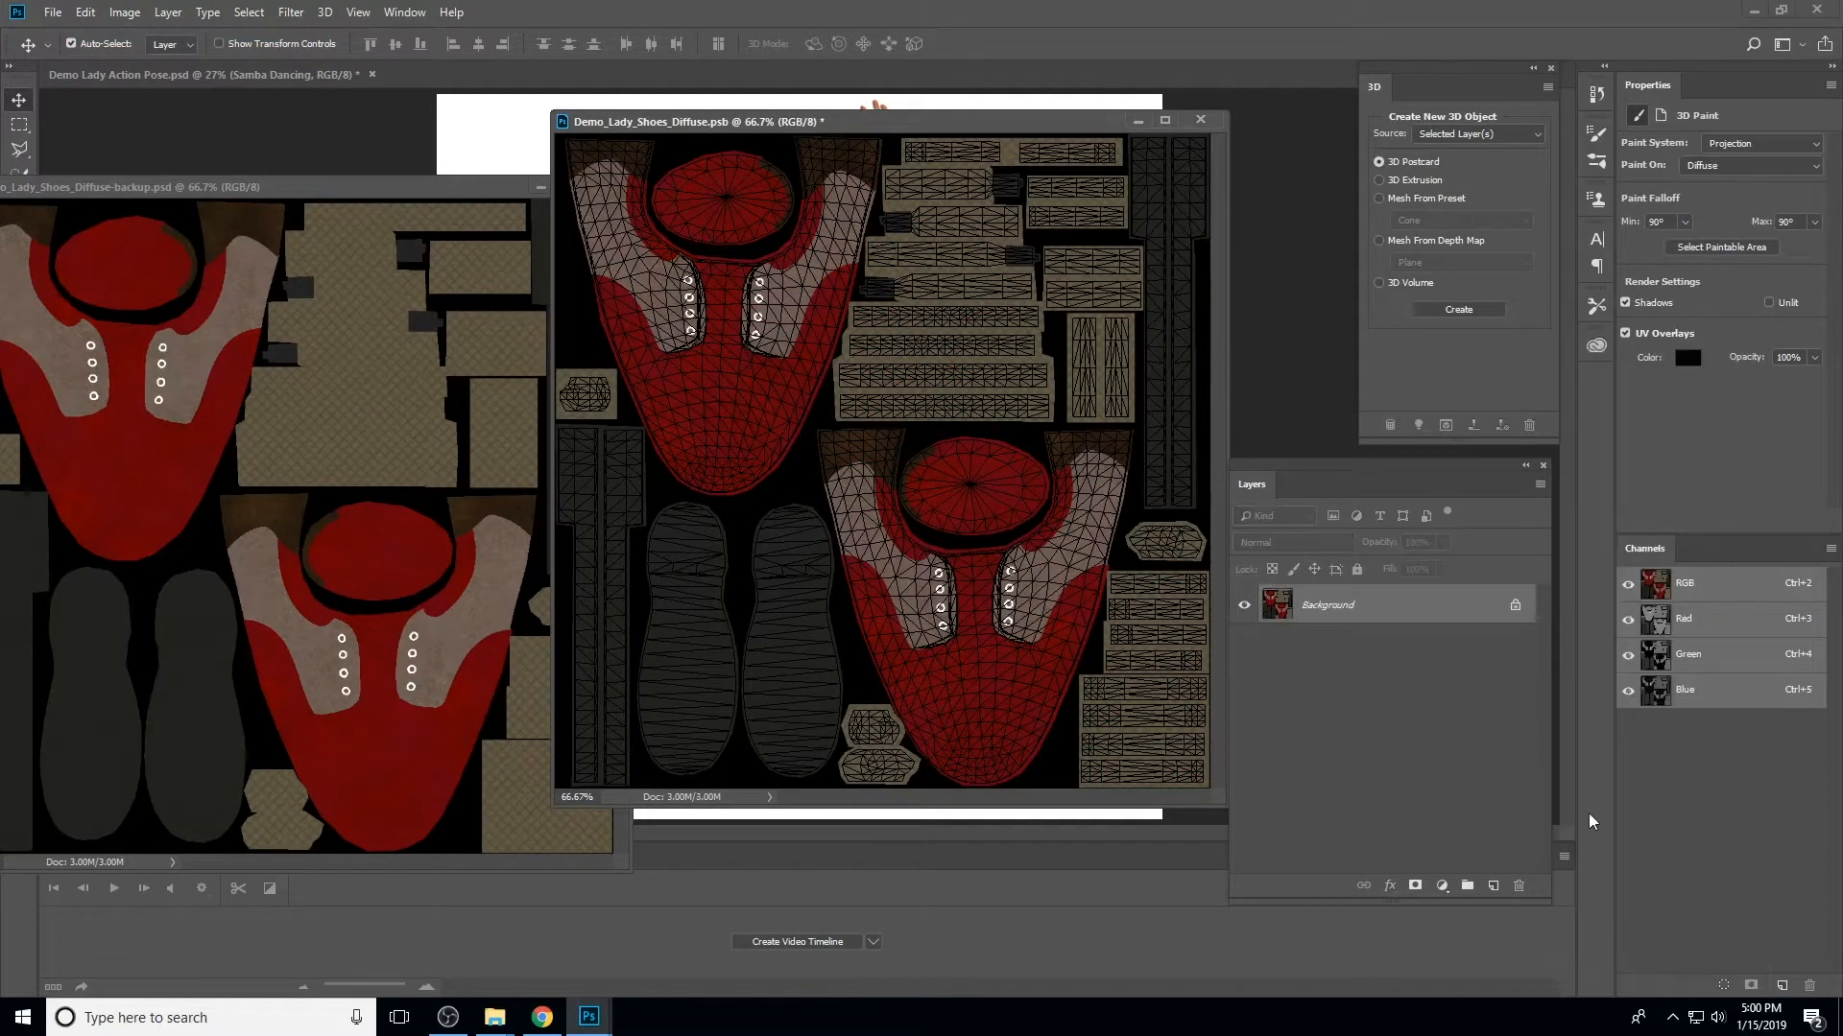
# Save and close Demo_Lady_Shoes_Diffuse.psb, and close the shoes backup file
pyautogui.click(53, 12)
pyautogui.click(112, 223)
pyautogui.click(1200, 119)
pyautogui.click(603, 187)
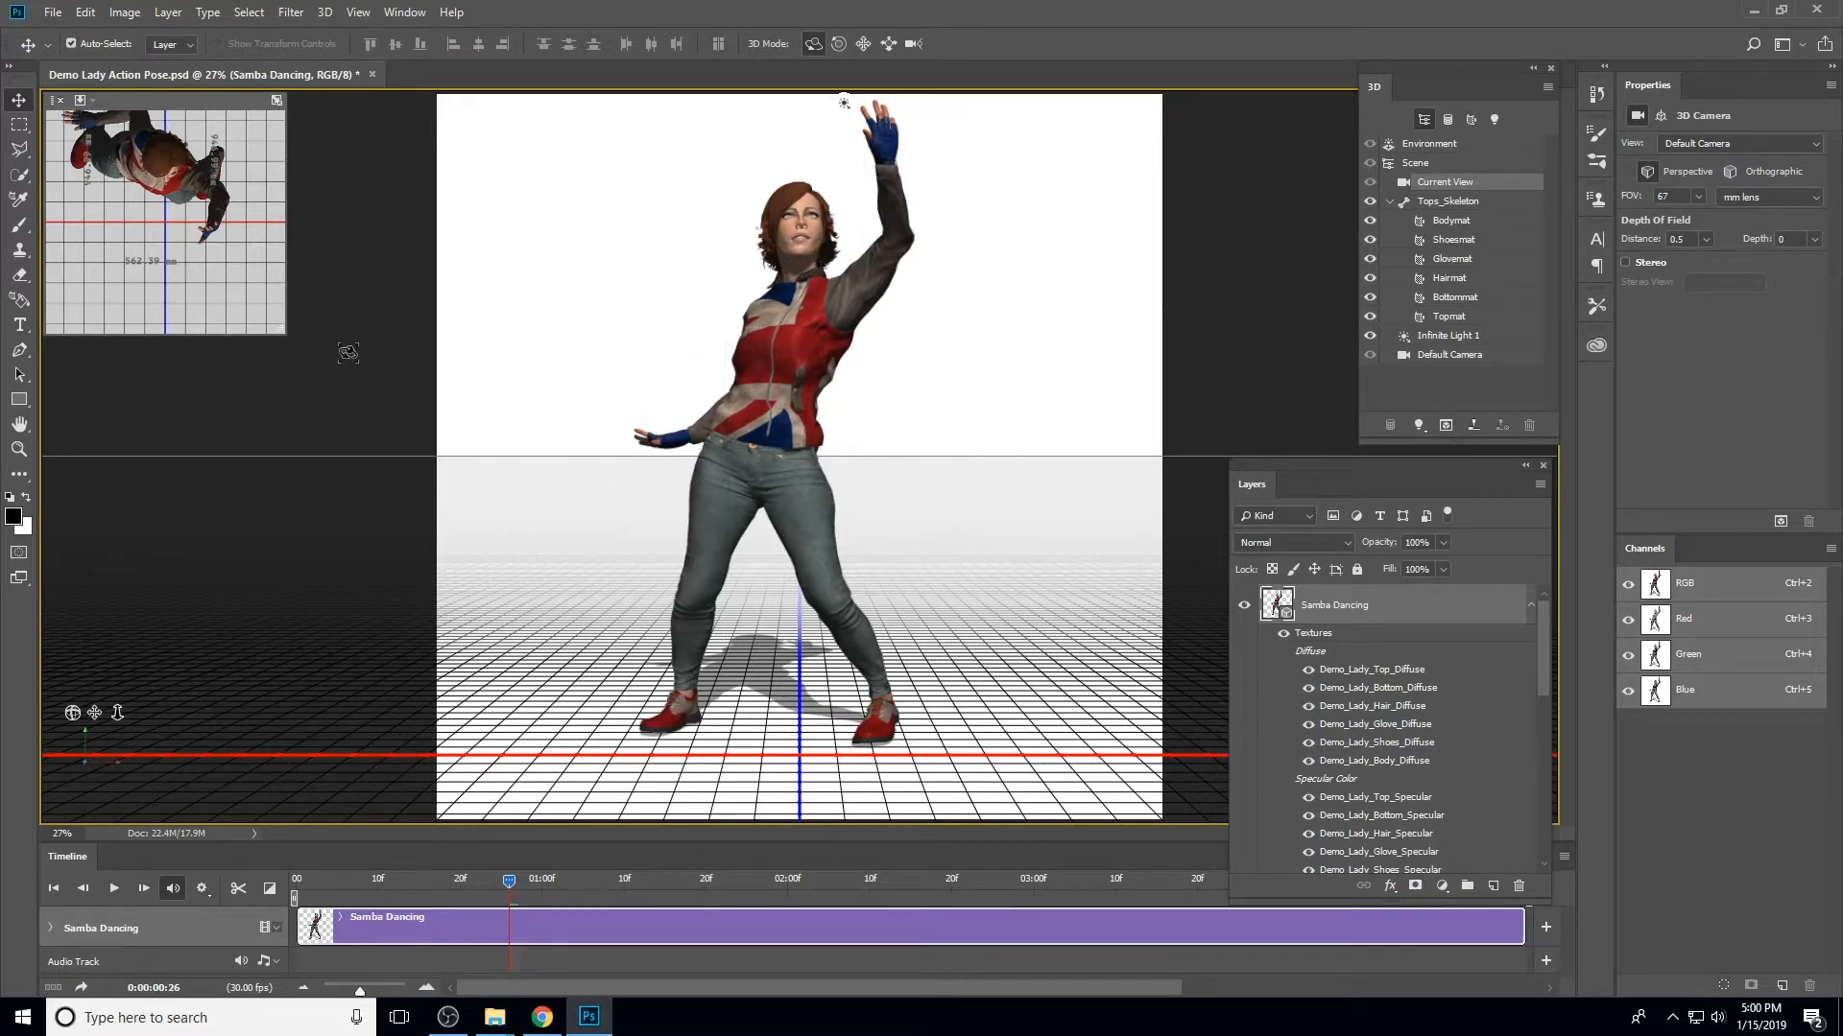
# Save the Demo Lady Action Pose.psd document with its updated textures
pyautogui.click(54, 13)
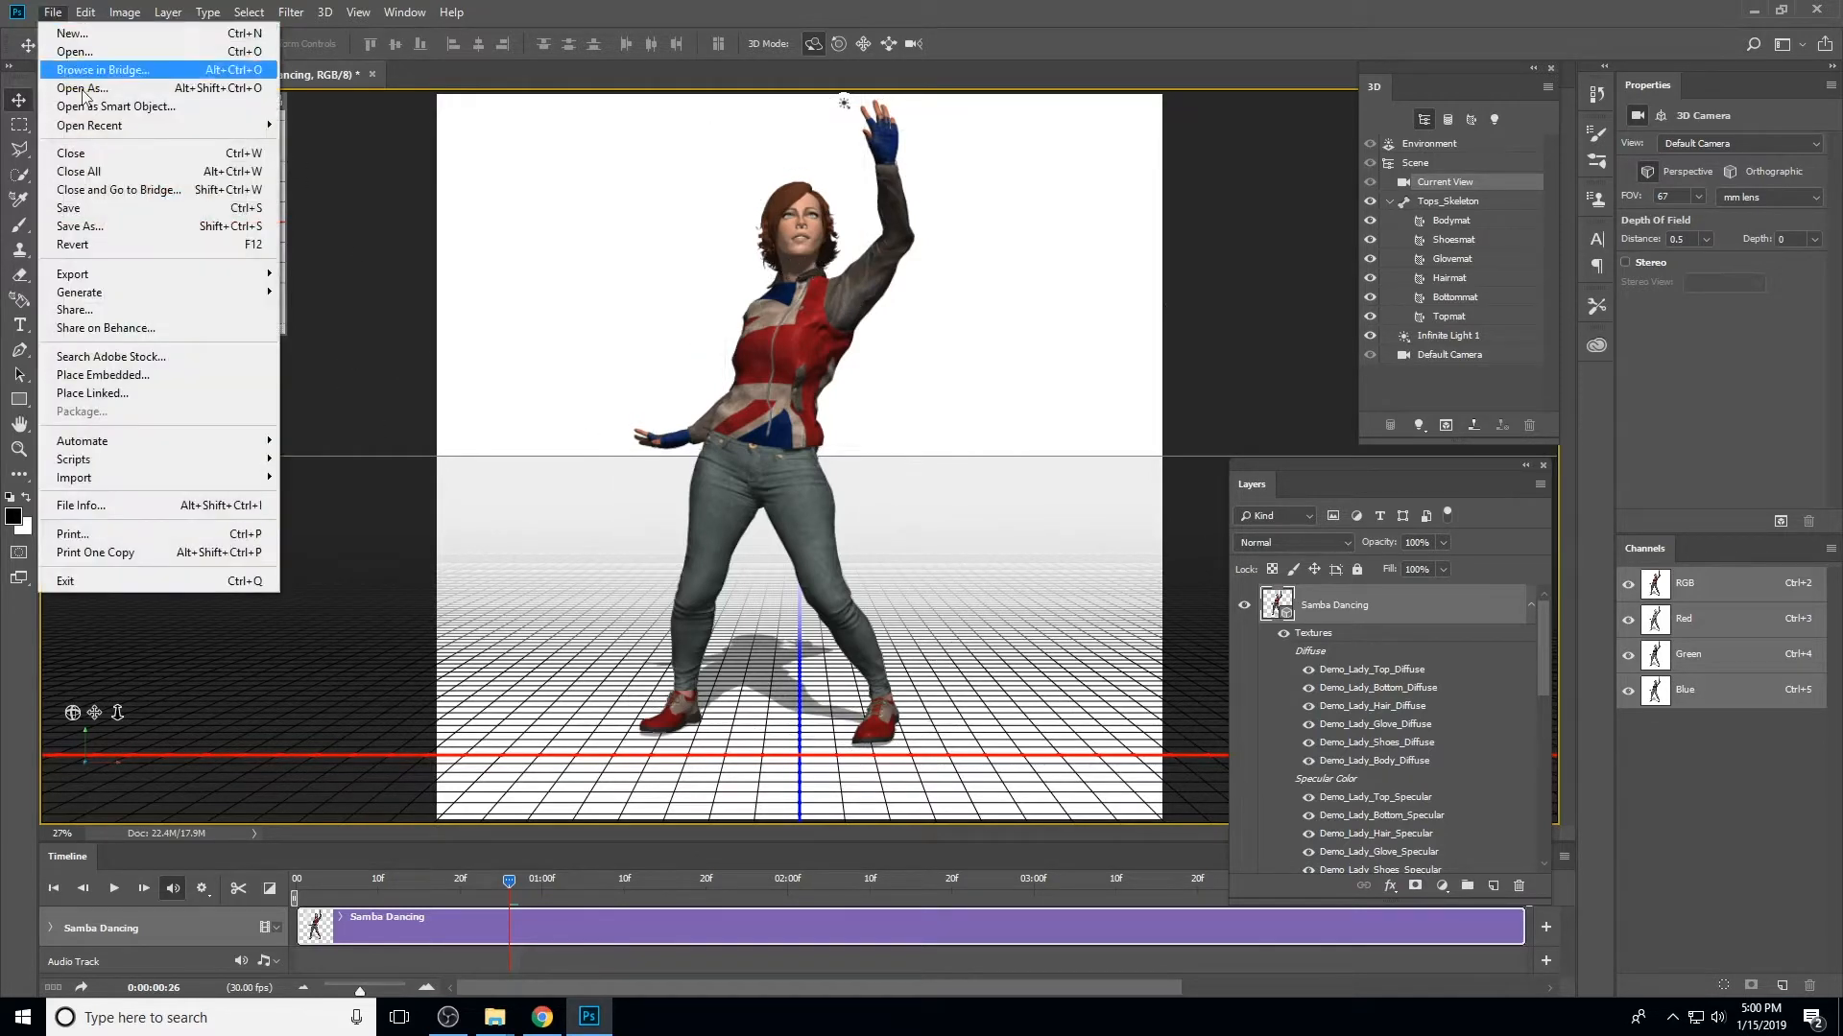
pyautogui.click(107, 215)
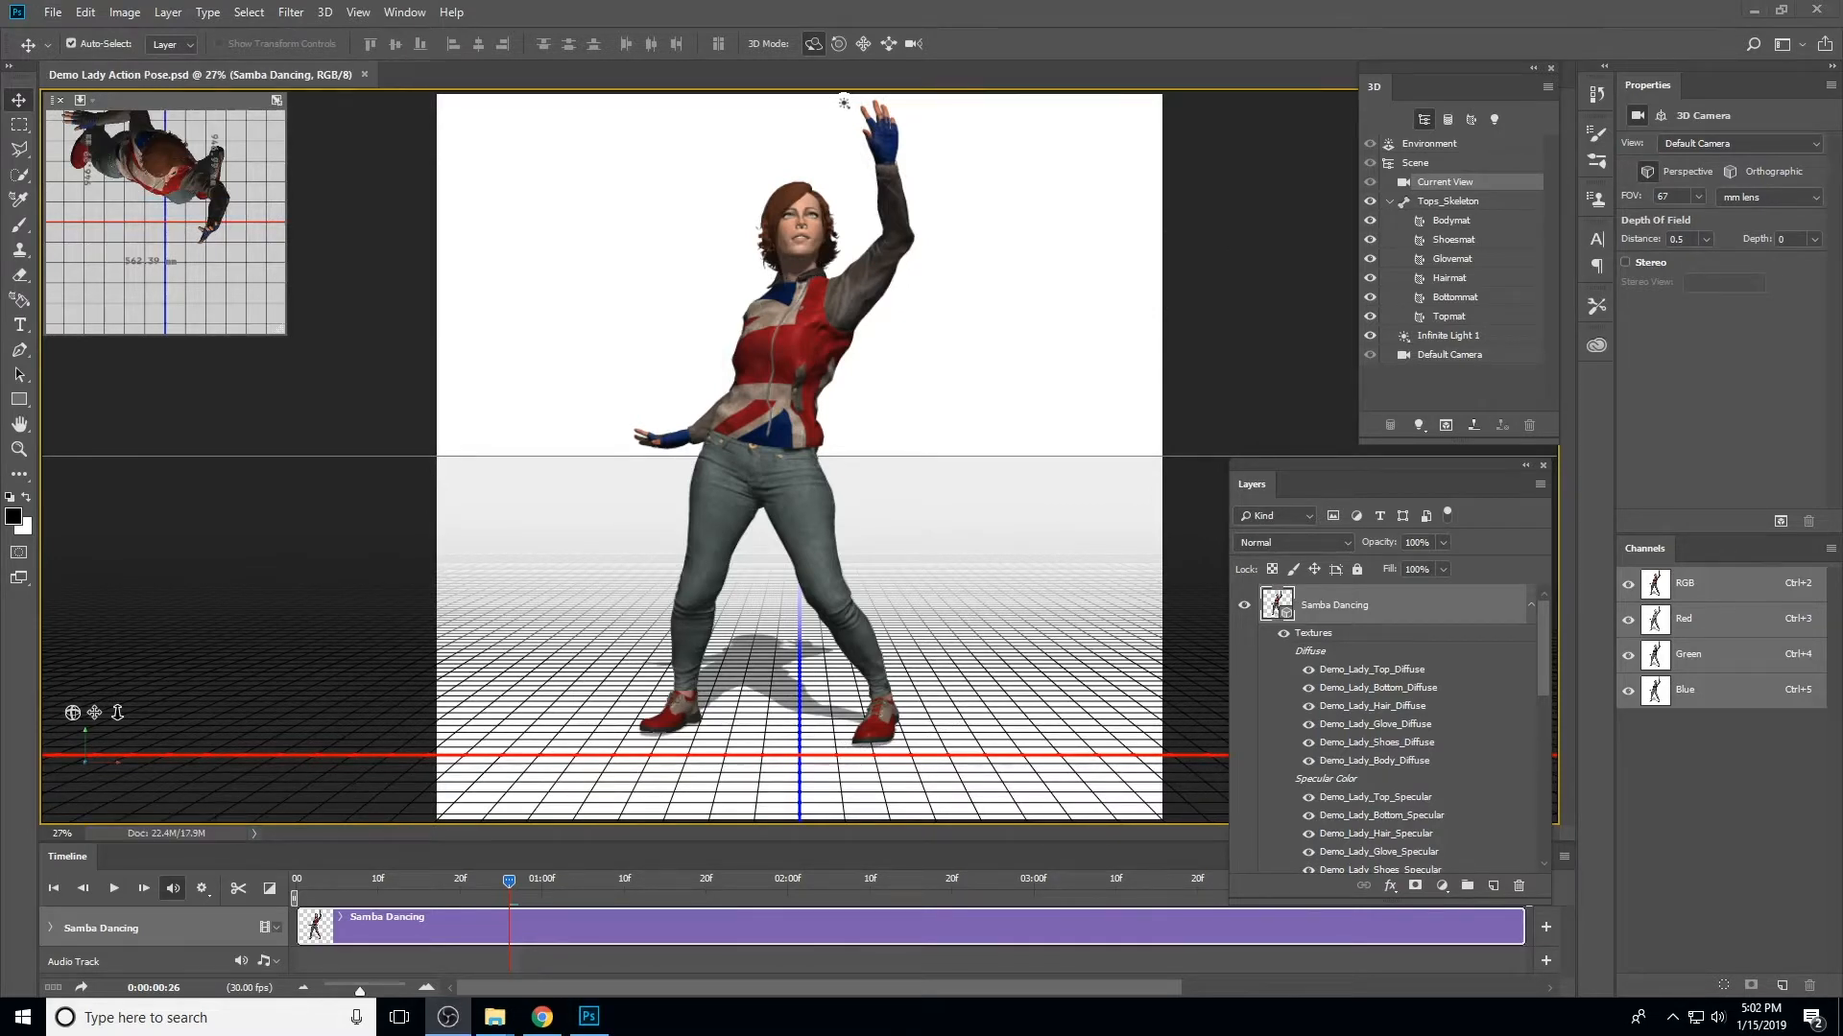
# Switch to File Explorer and review the export folders and pose PSD files in Demo Parts and Pieces, returning to the action pose document
pyautogui.hotkey('alt', 'Tab')
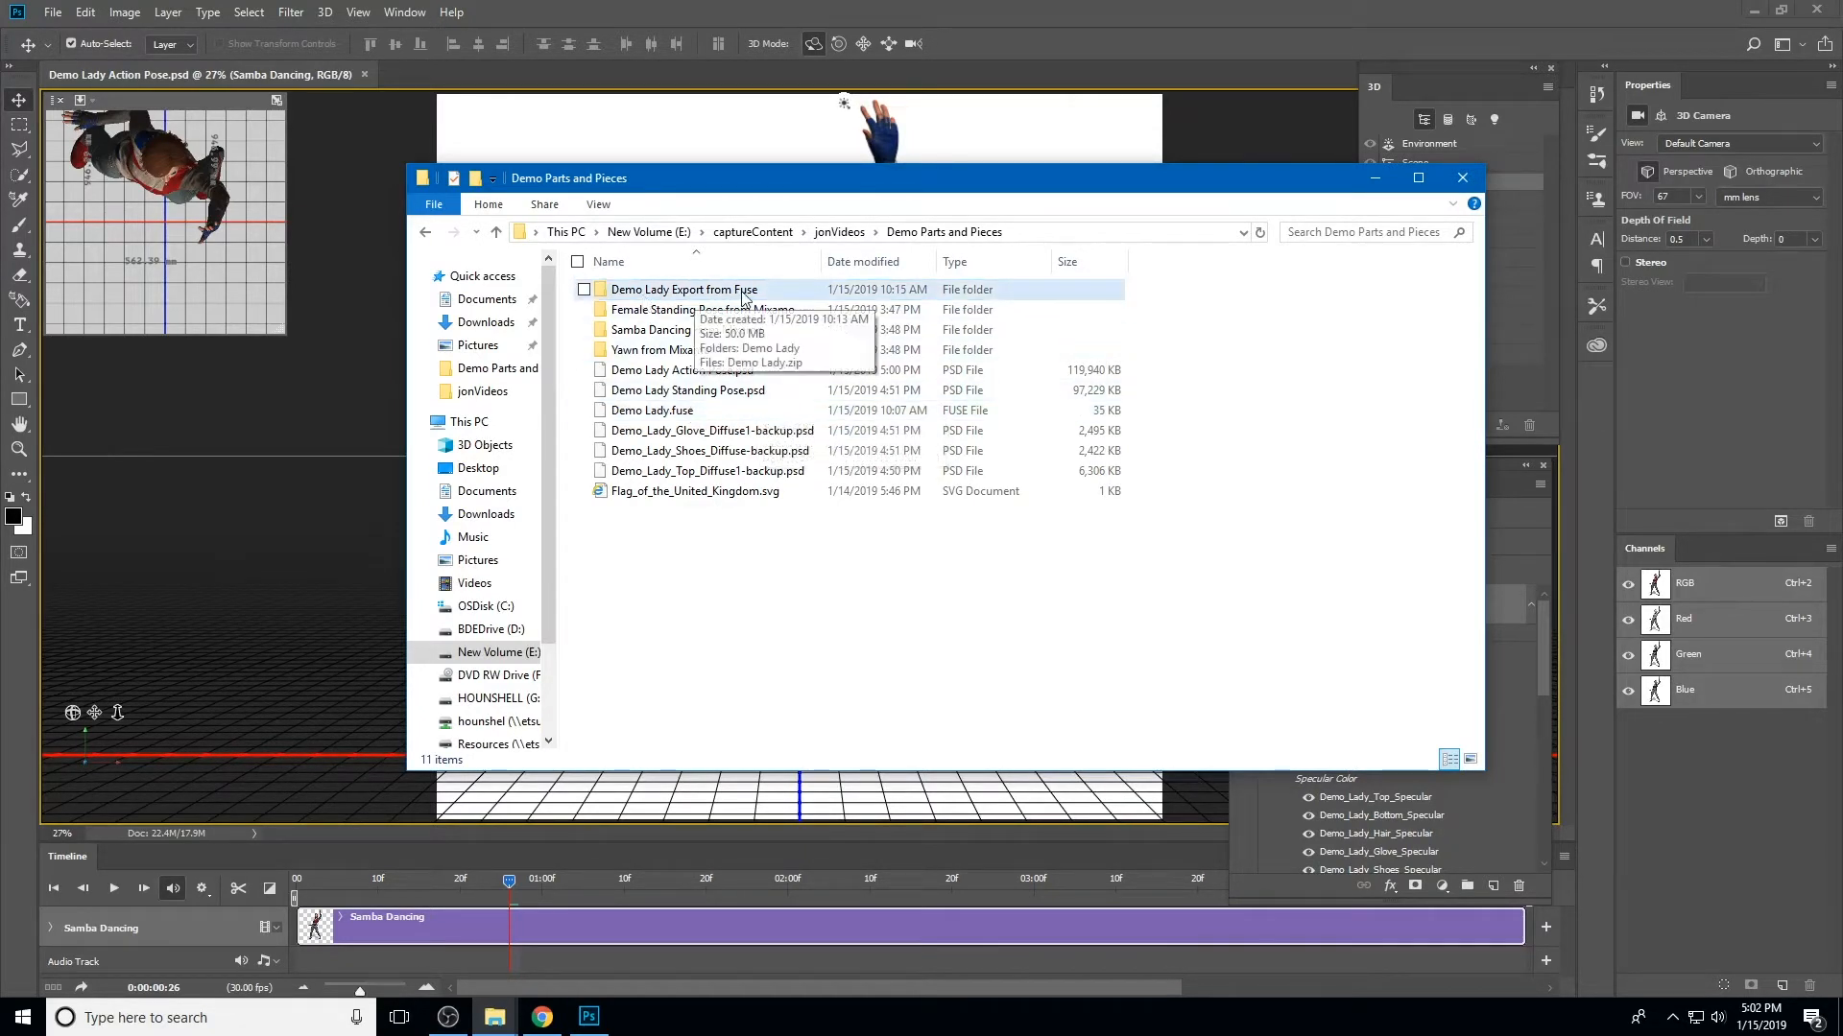
pyautogui.doubleClick(719, 292)
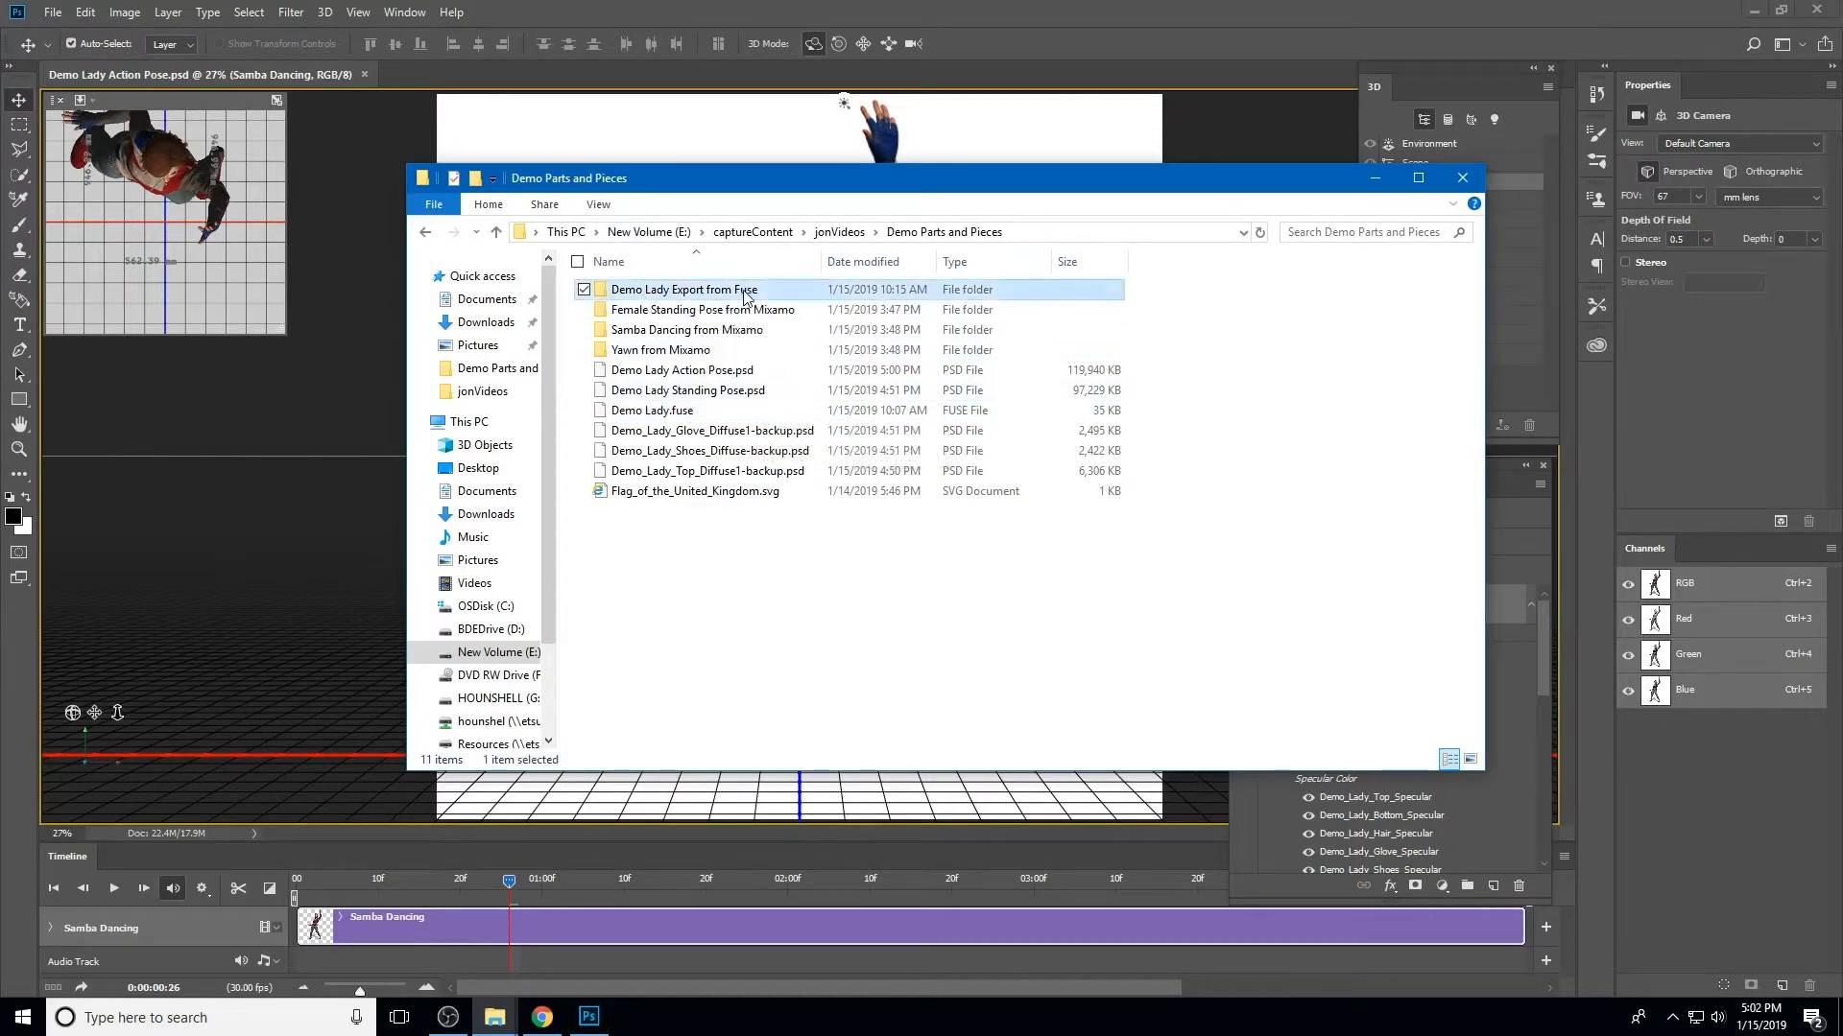
pyautogui.click(944, 232)
pyautogui.click(584, 310)
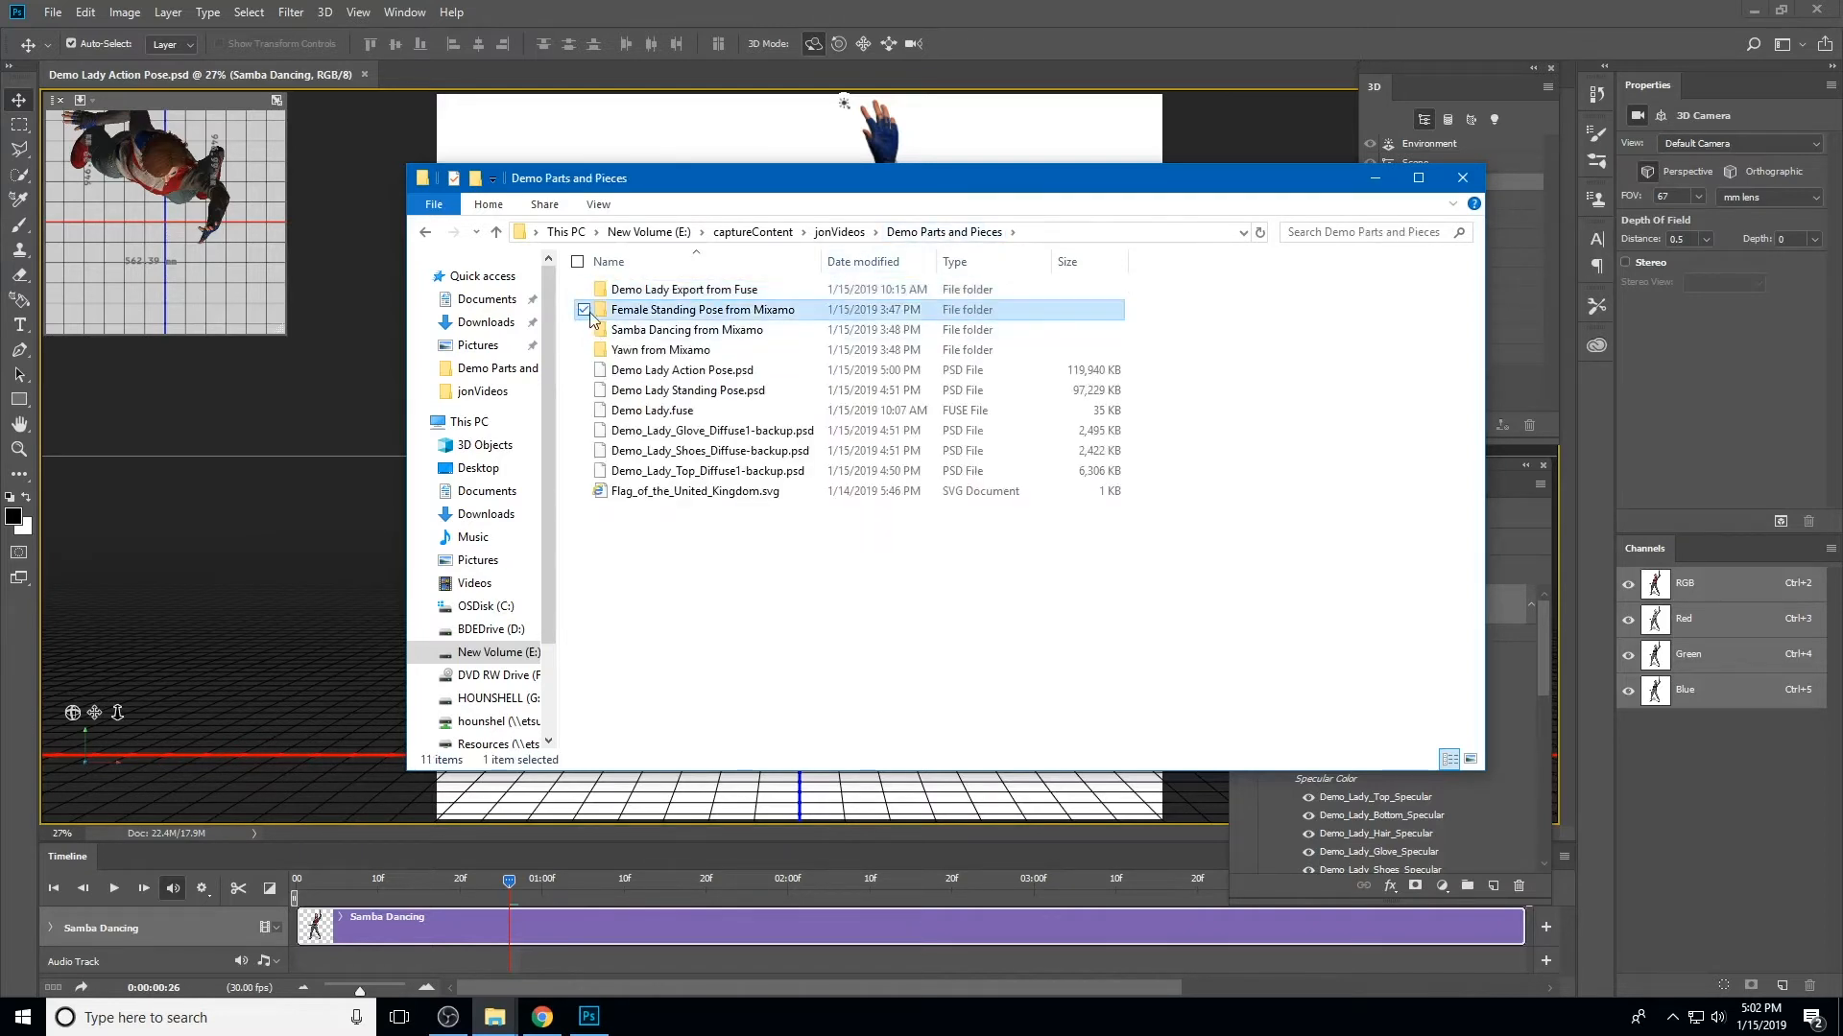
pyautogui.keyDown('shift'); pyautogui.click(672, 349); pyautogui.keyUp('shift')
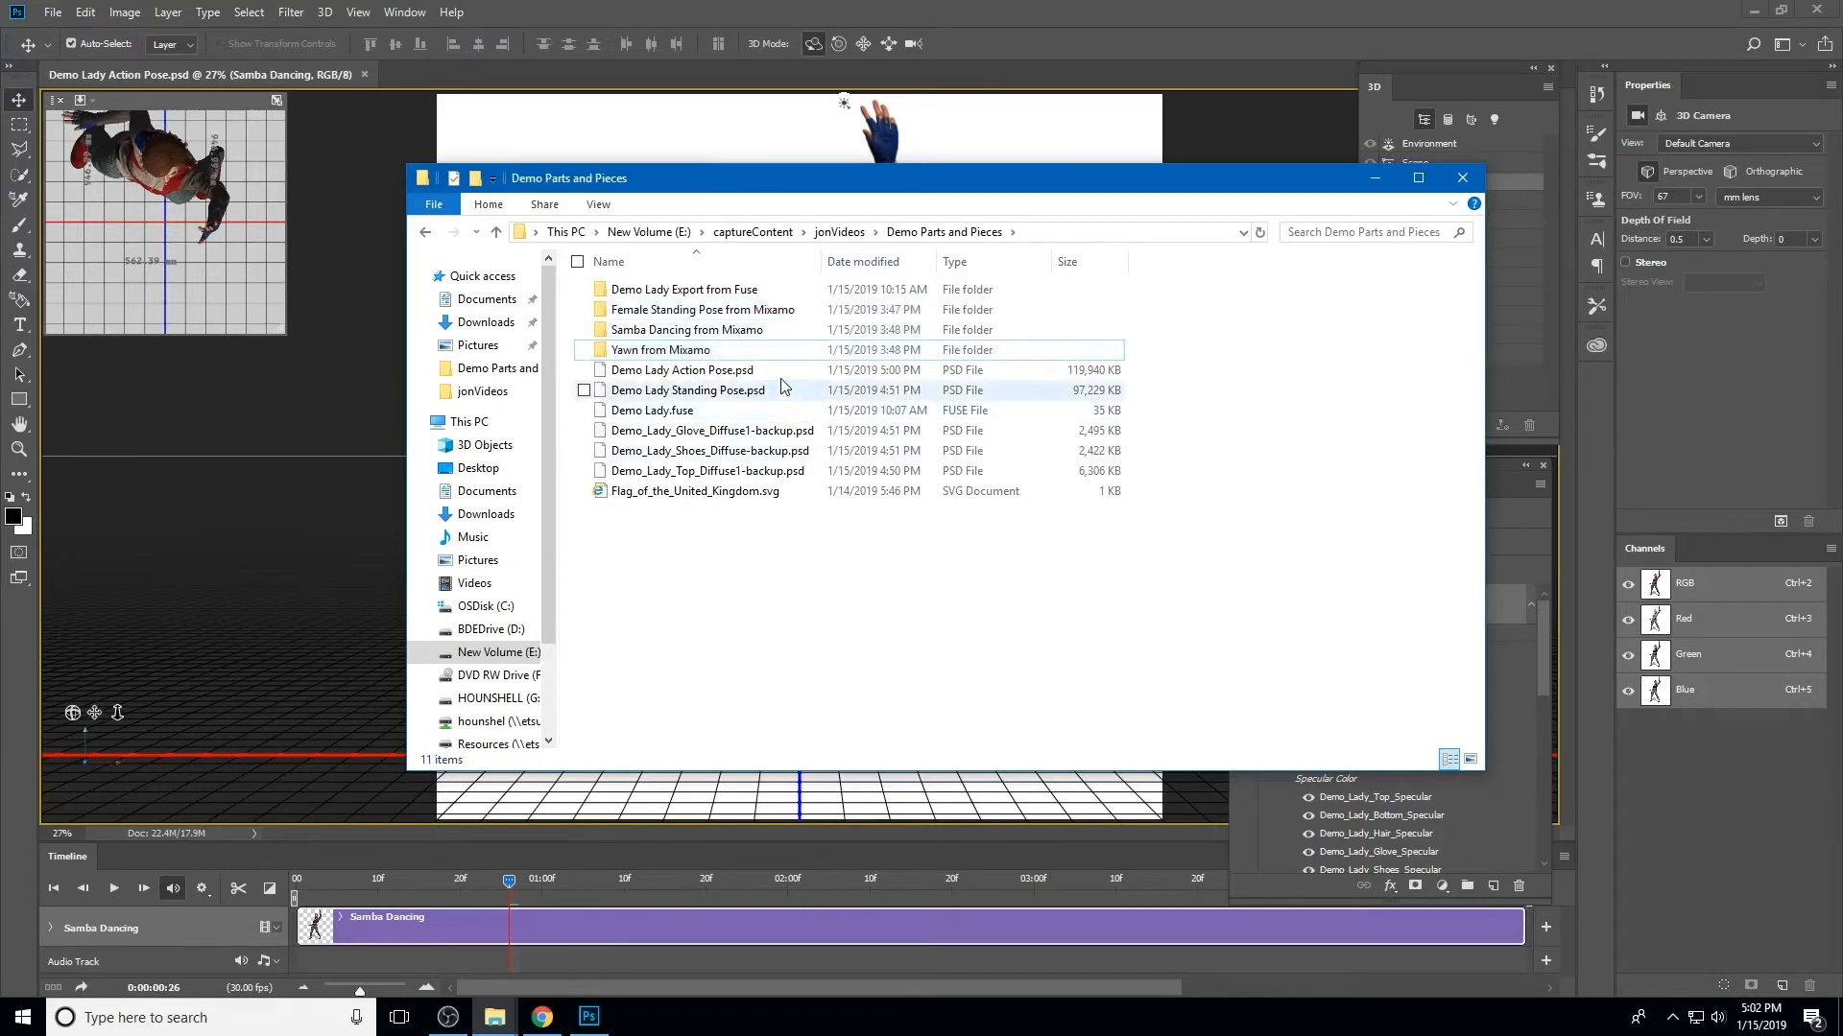
pyautogui.click(731, 371)
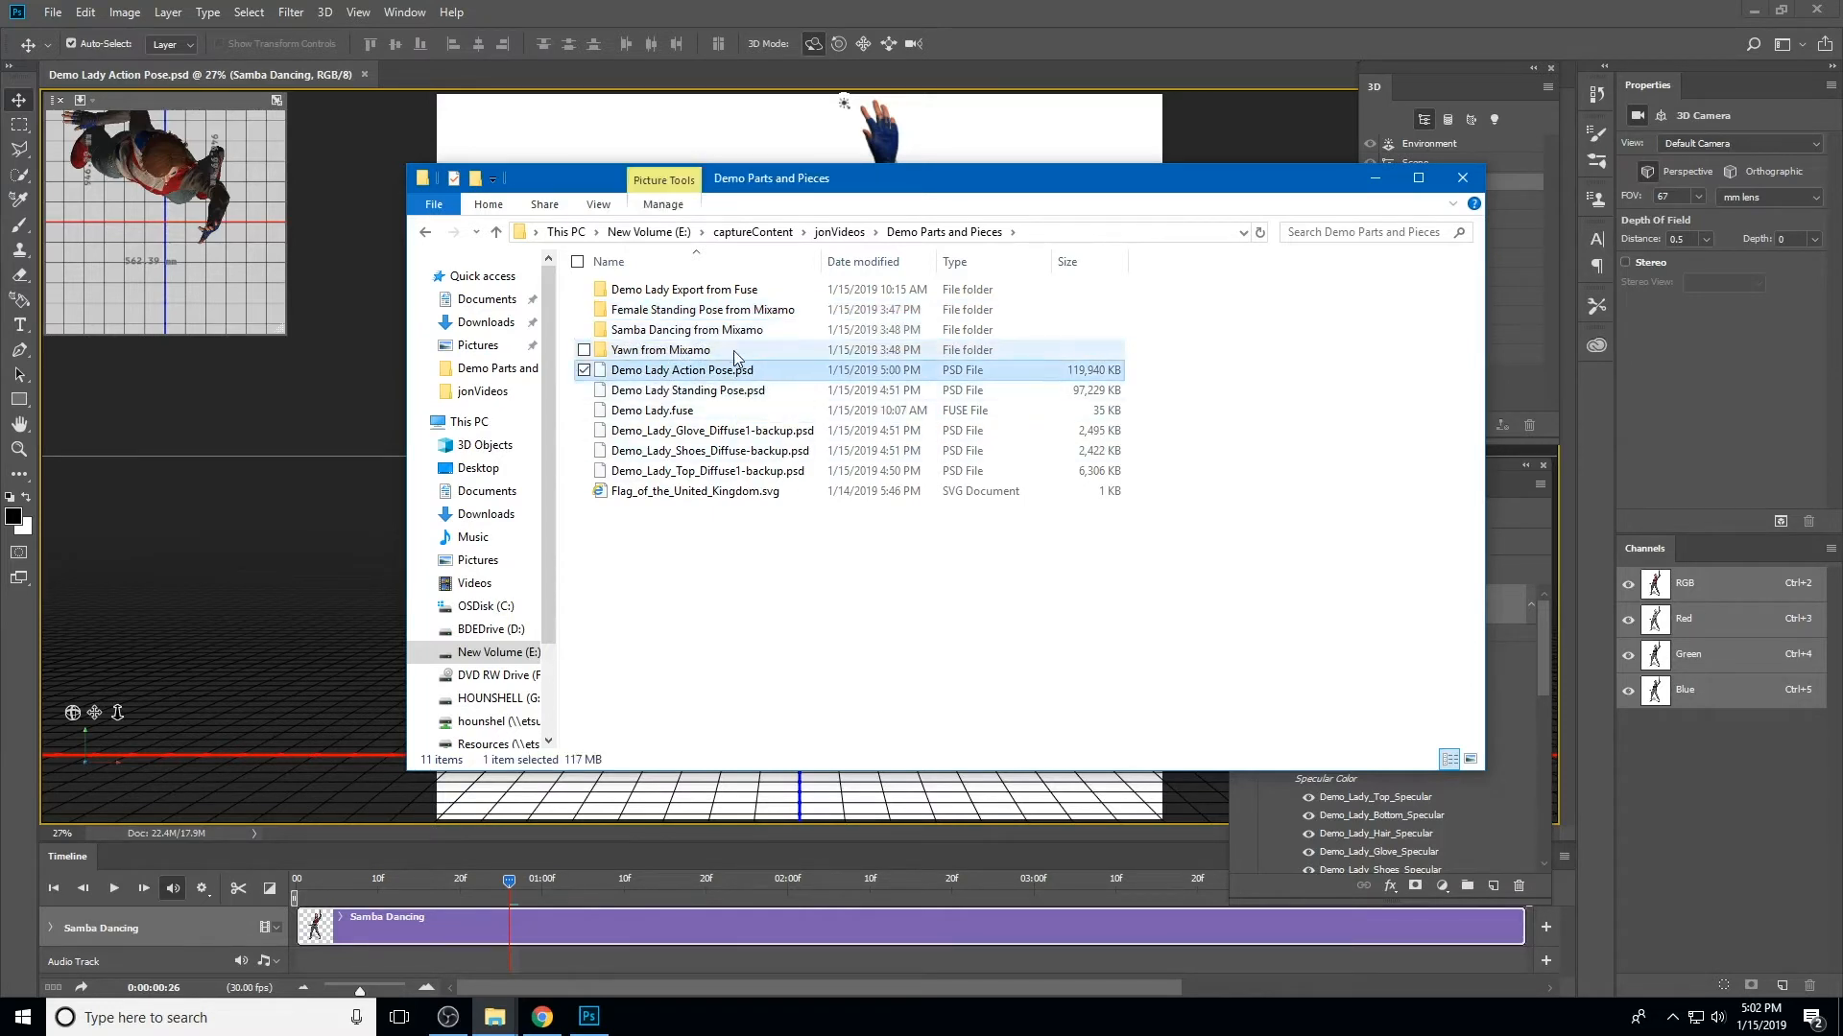
pyautogui.click(785, 393)
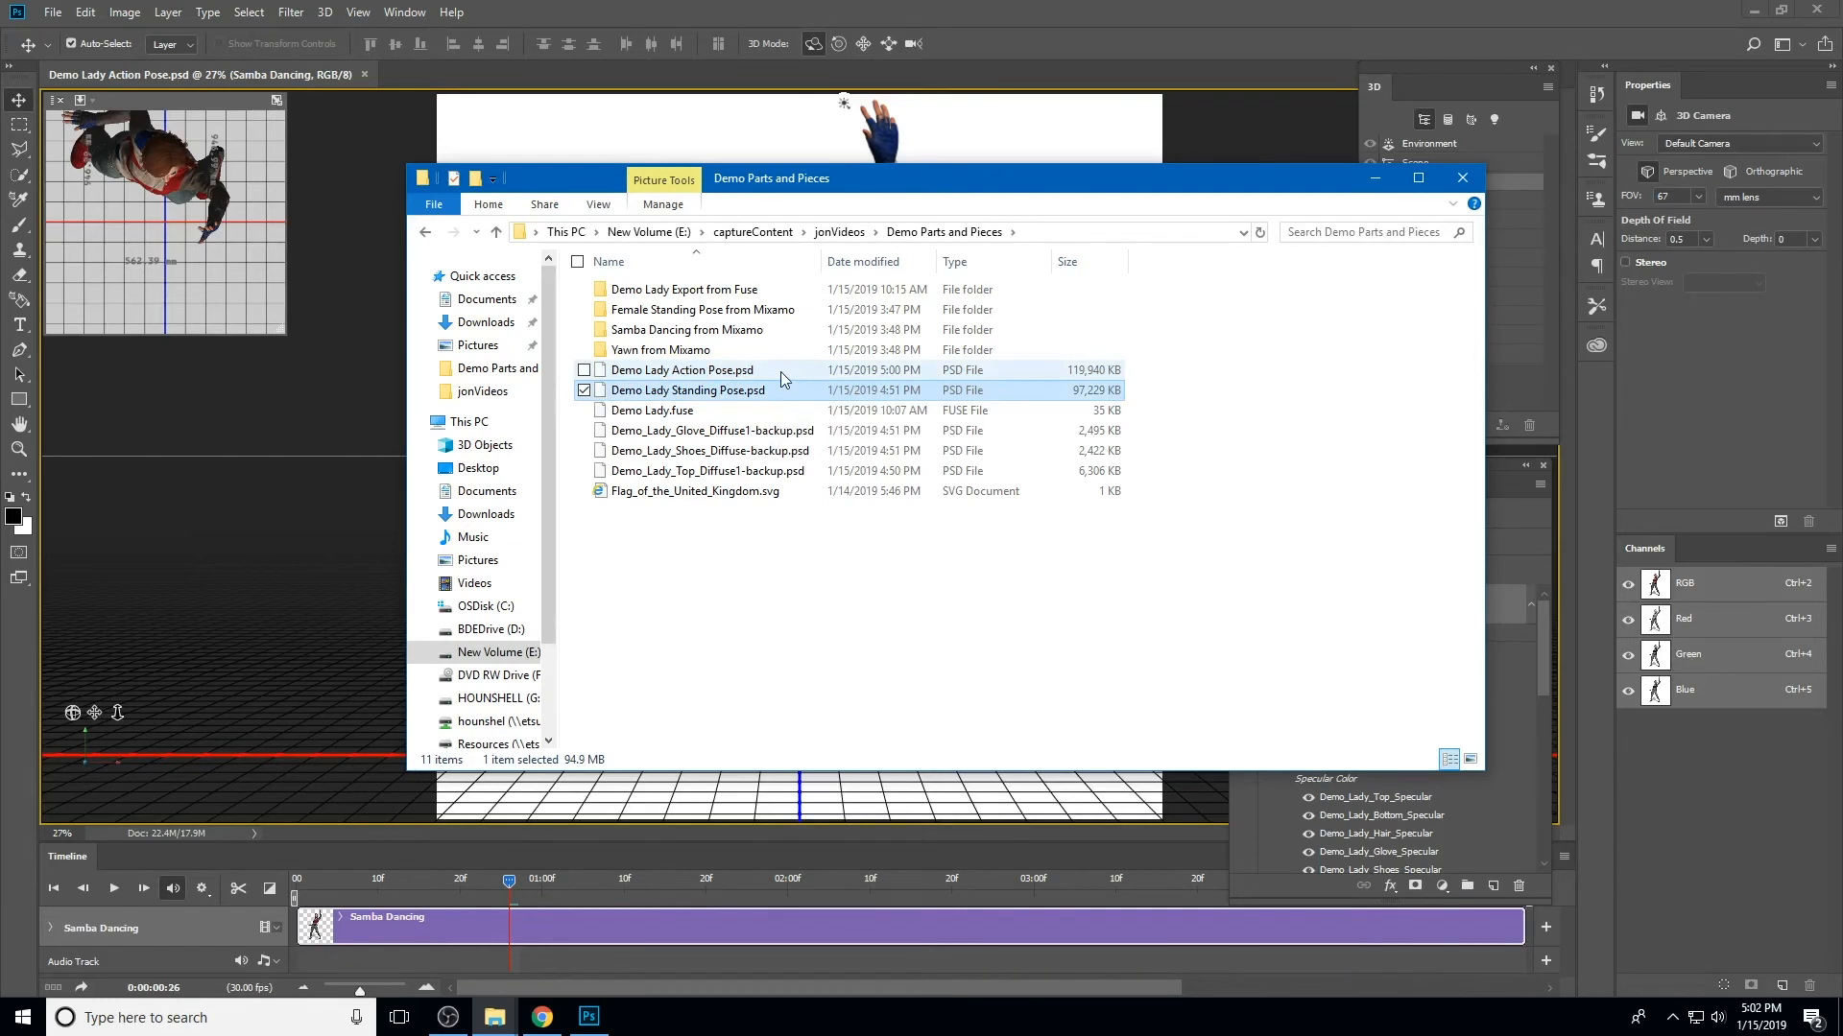
pyautogui.click(780, 372)
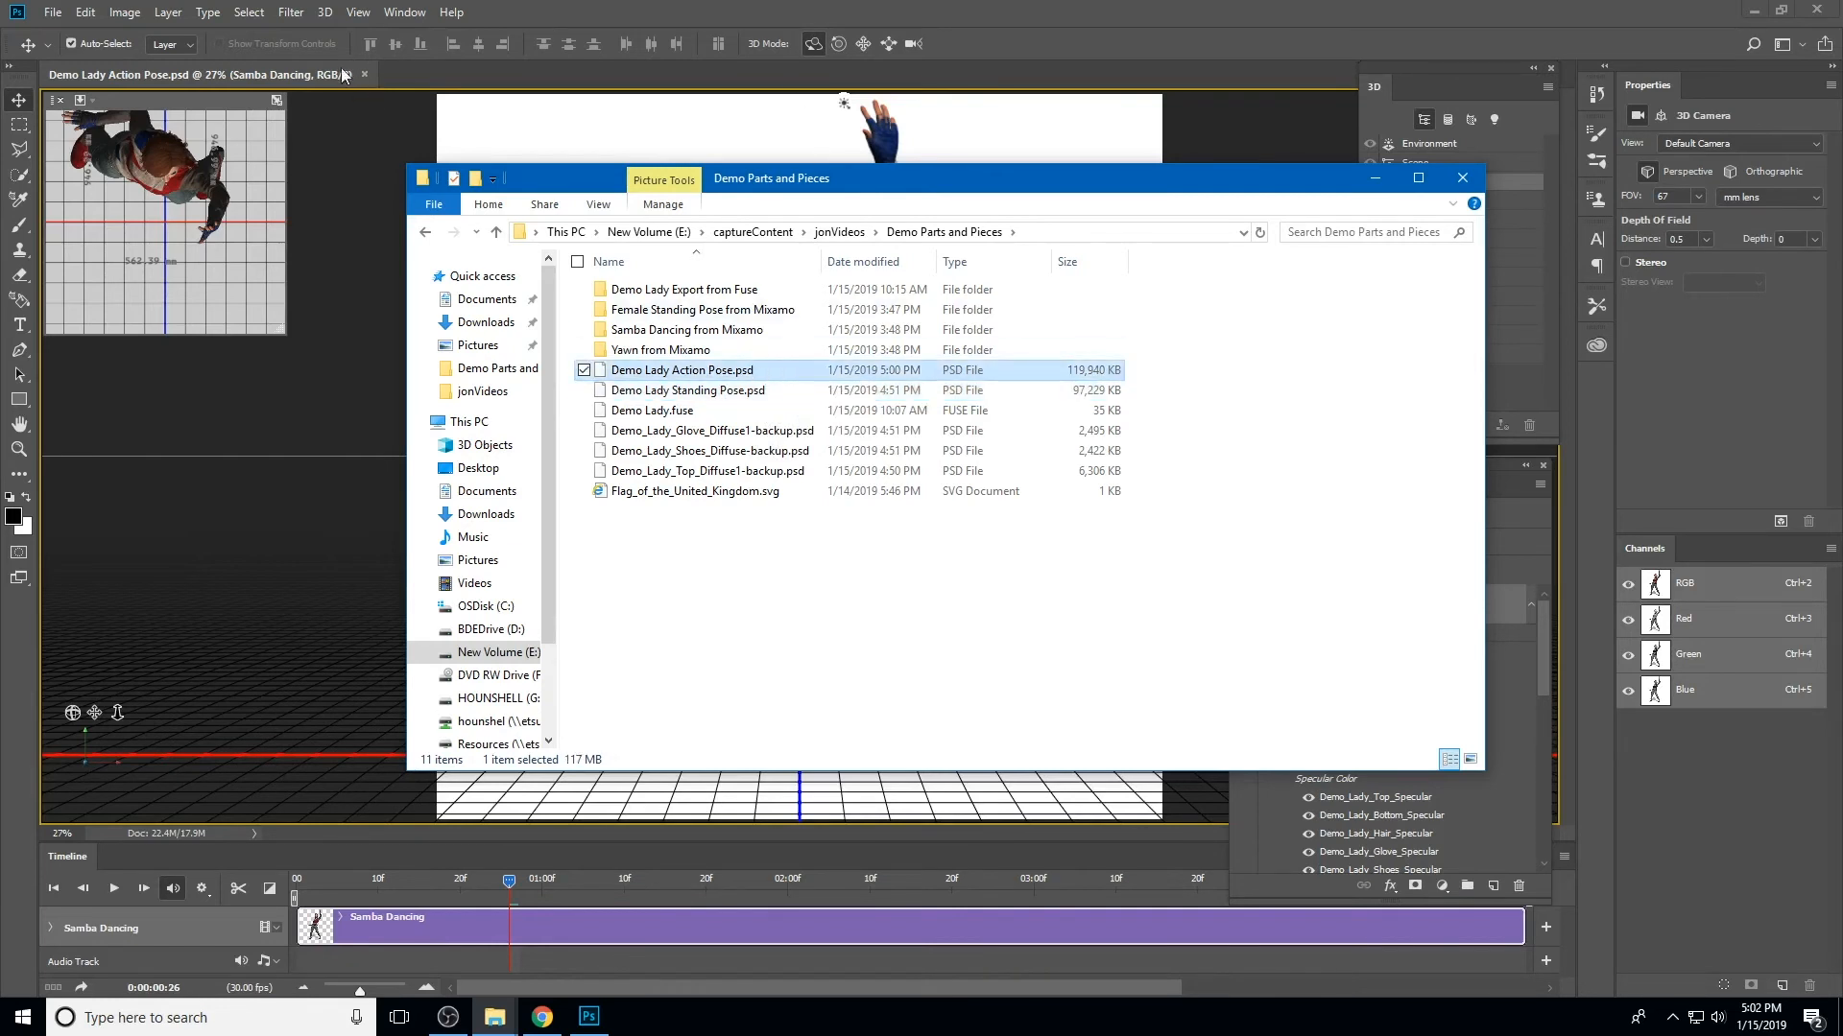
pyautogui.click(344, 76)
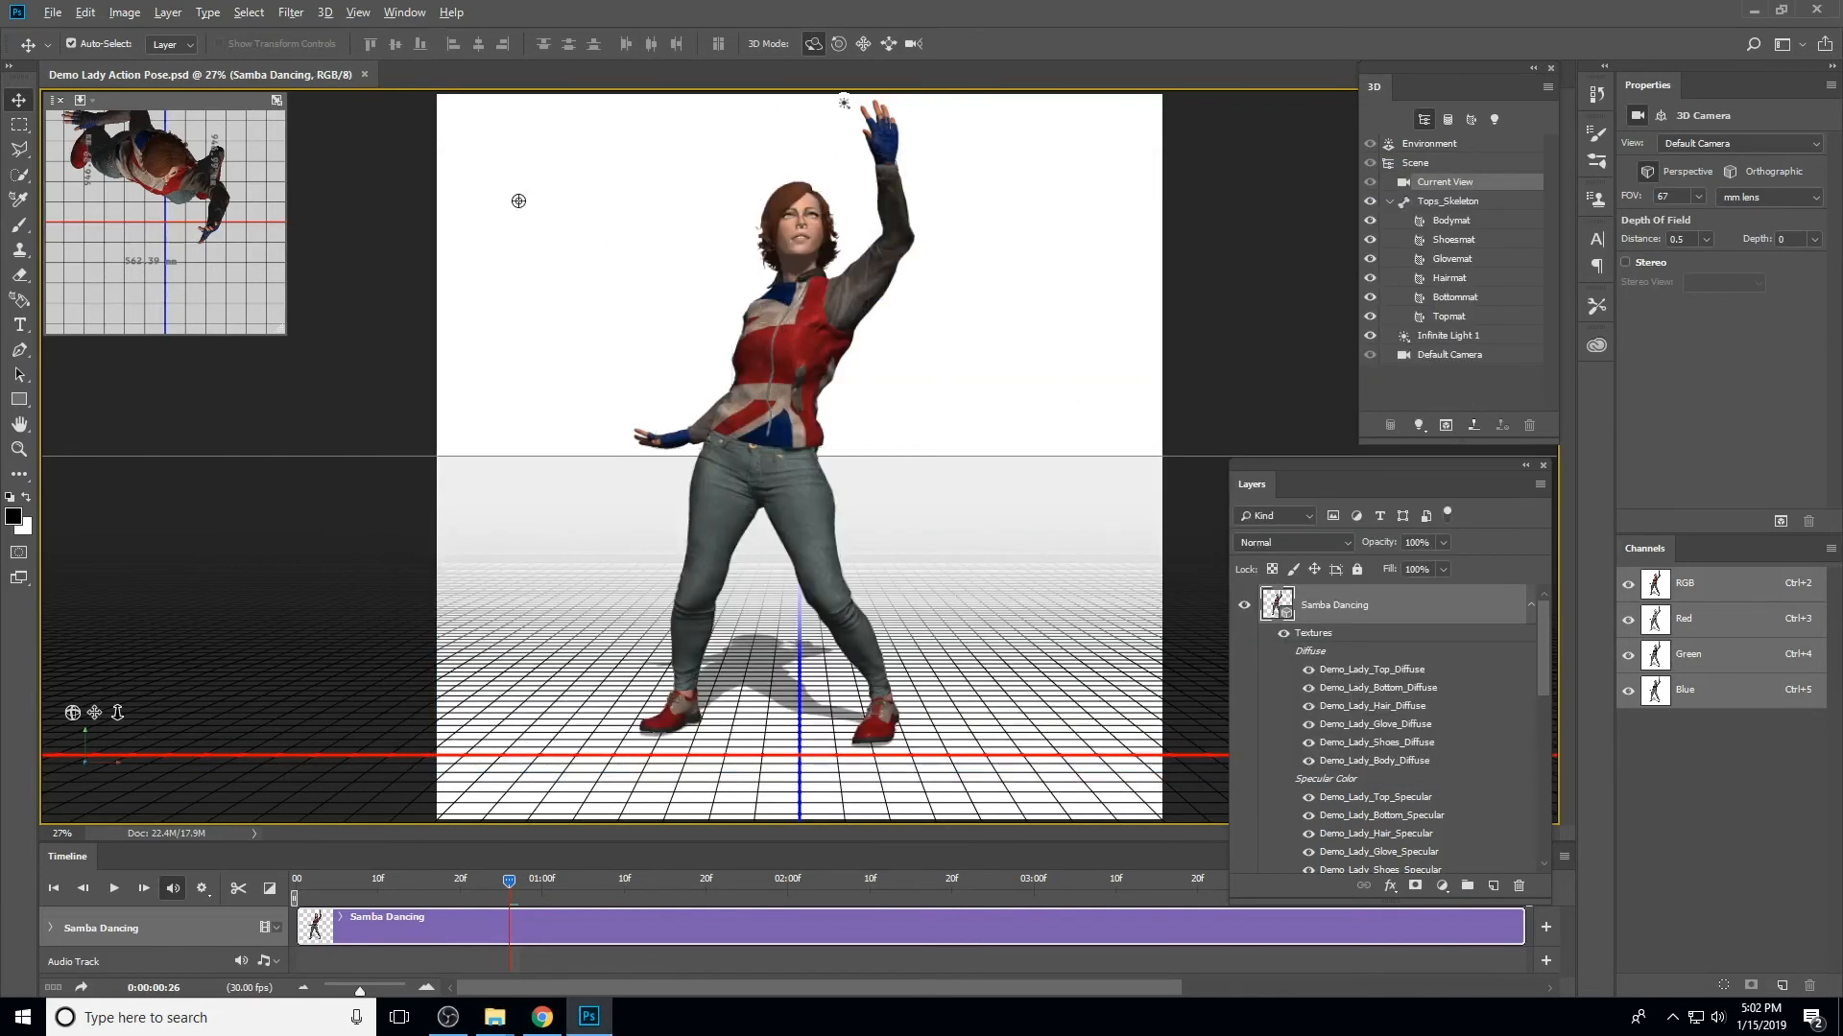
pyautogui.hotkey('alt', 'Tab')
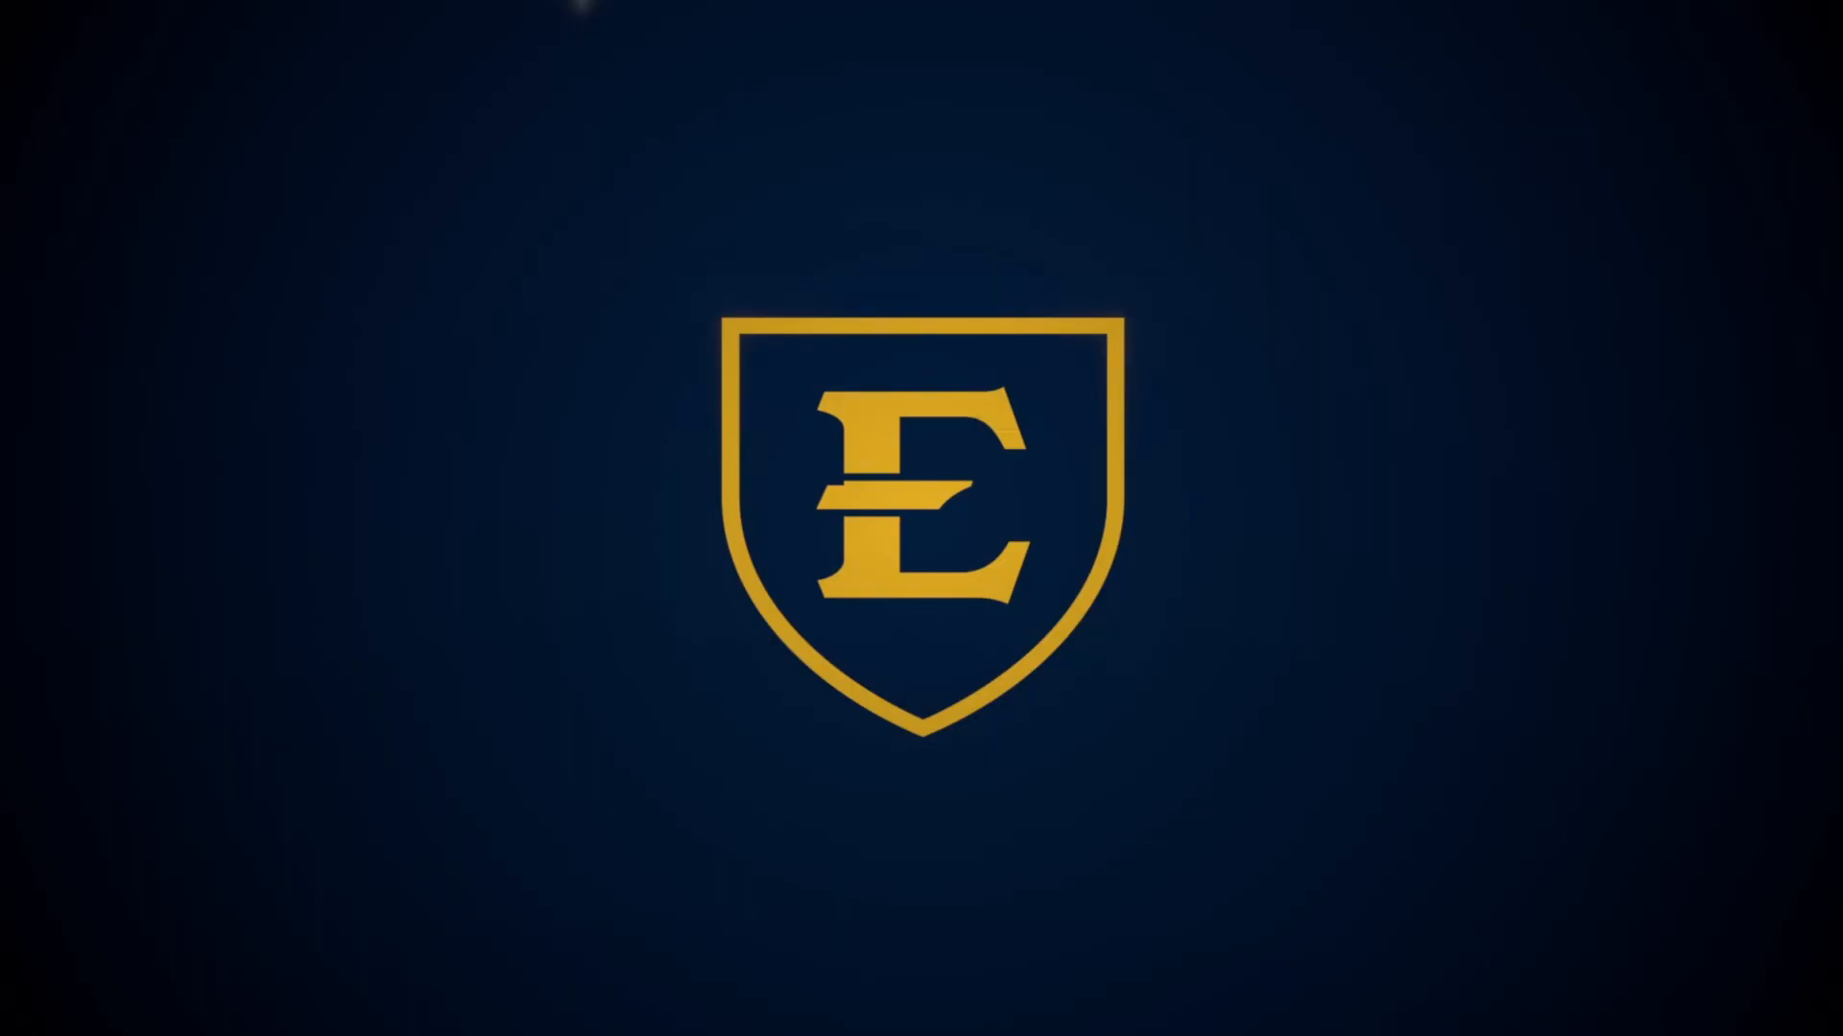